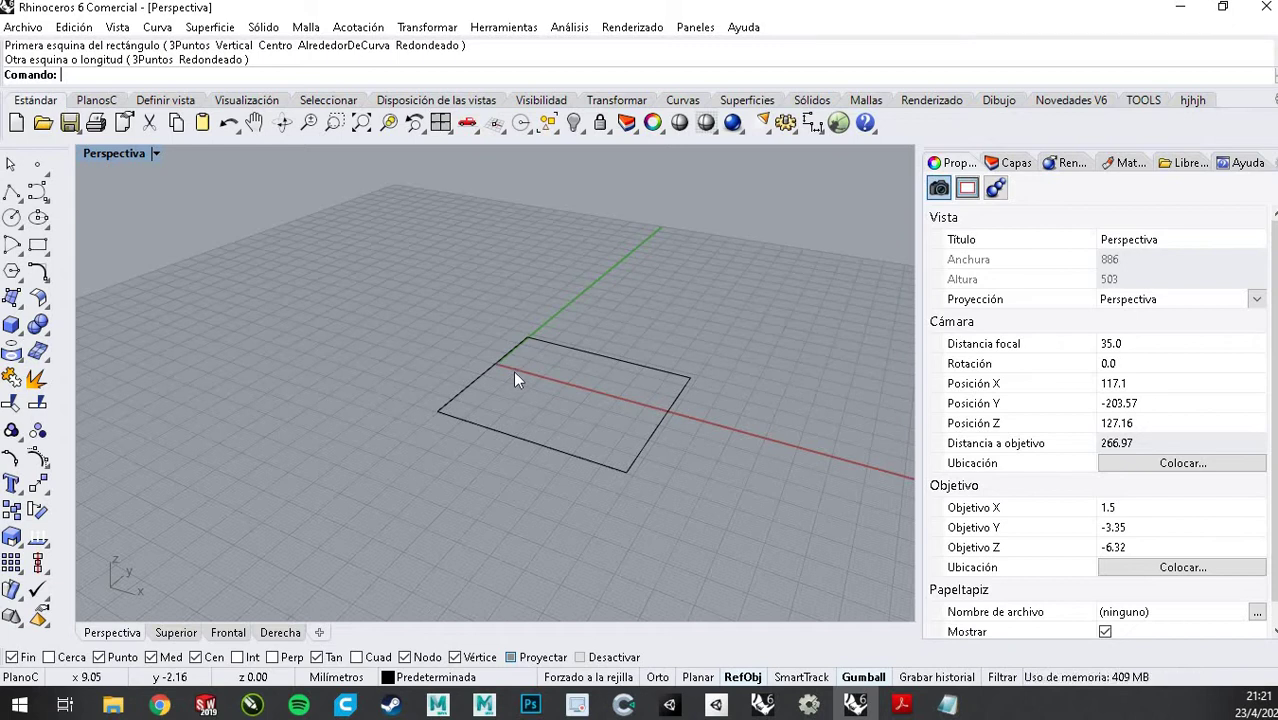
pyautogui.scroll(2, 291, 273)
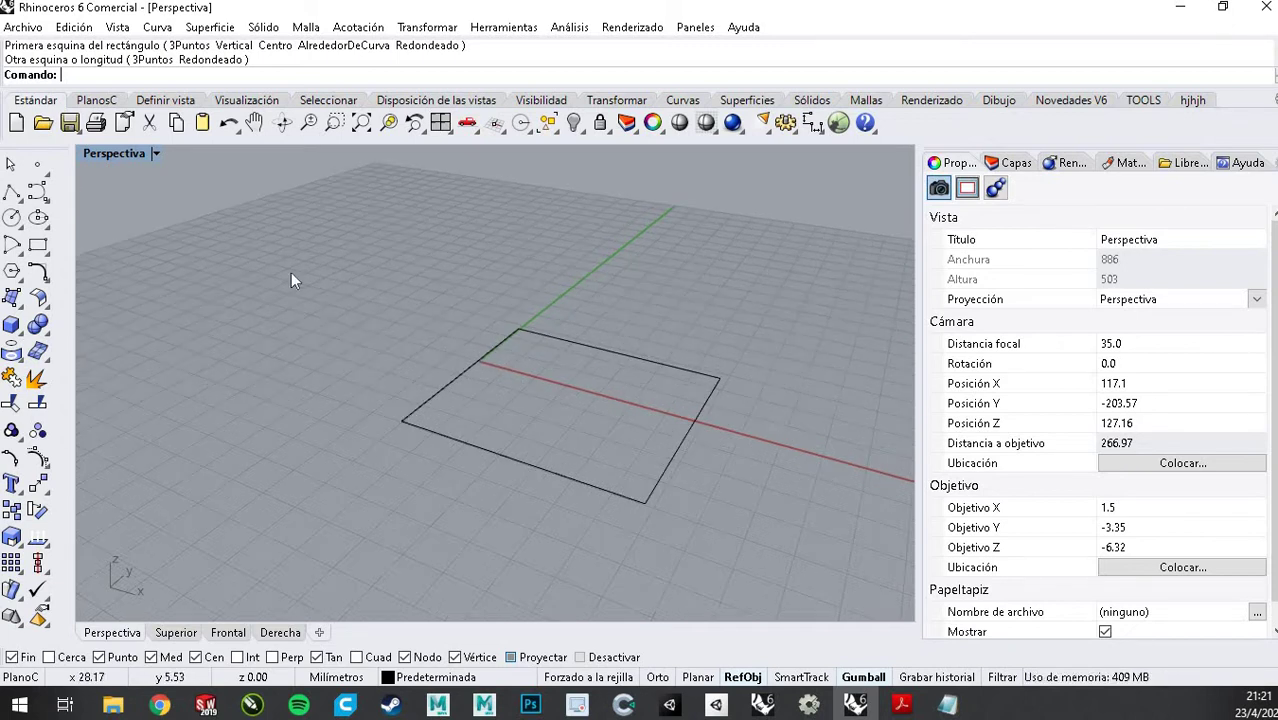
pyautogui.click(11, 190)
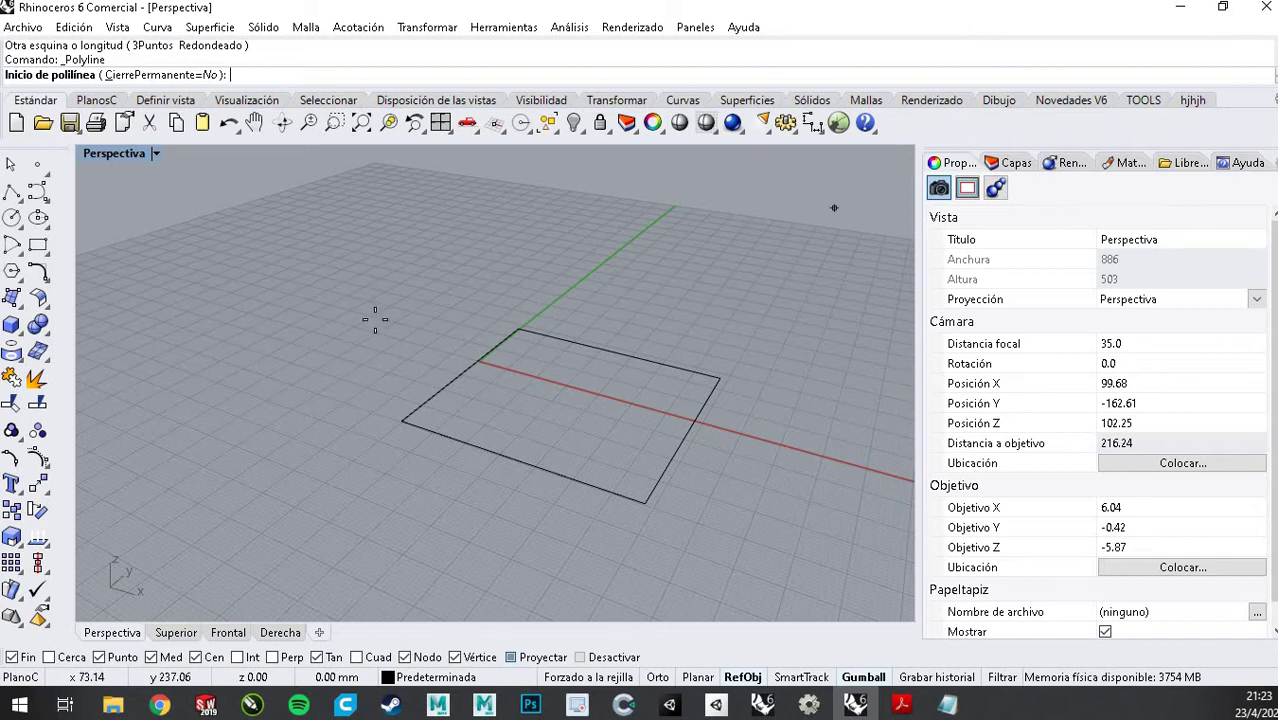
pyautogui.press('Escape')
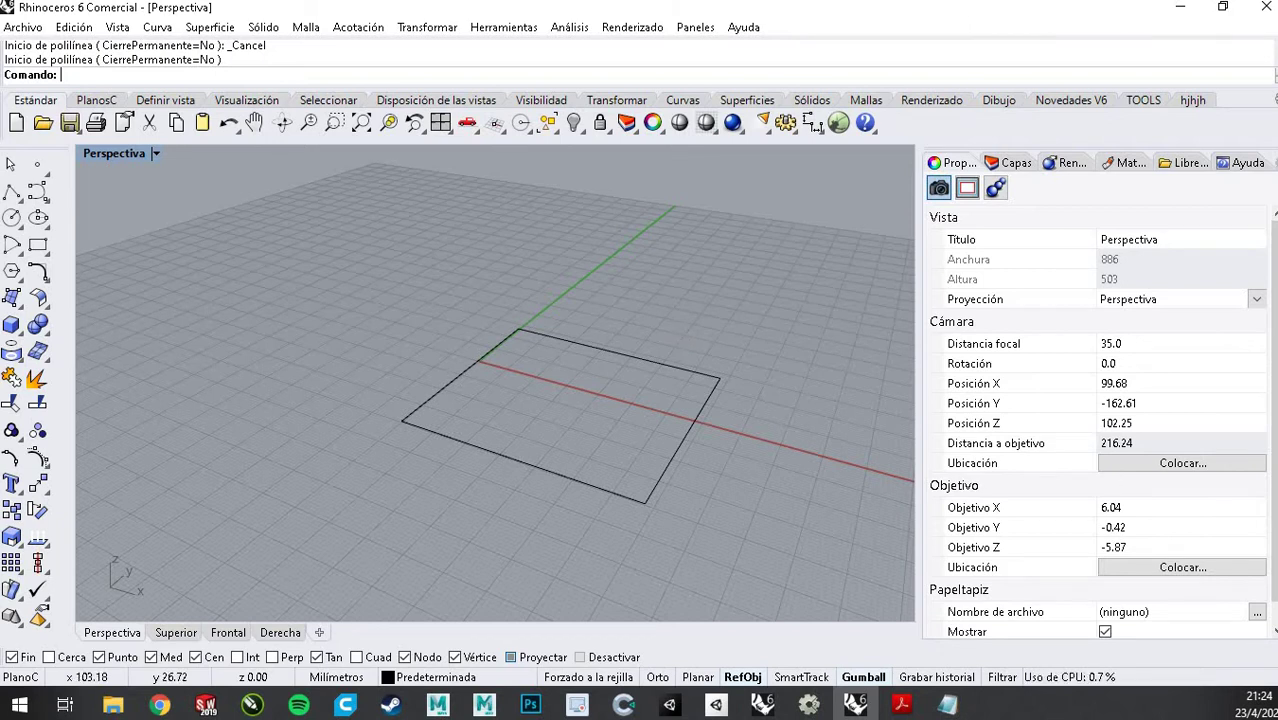
# Switch to the PDF slides and review the Gumball page covering move, rotate, scale and the modifier-key options
pyautogui.hotkey('alt', 'Tab')
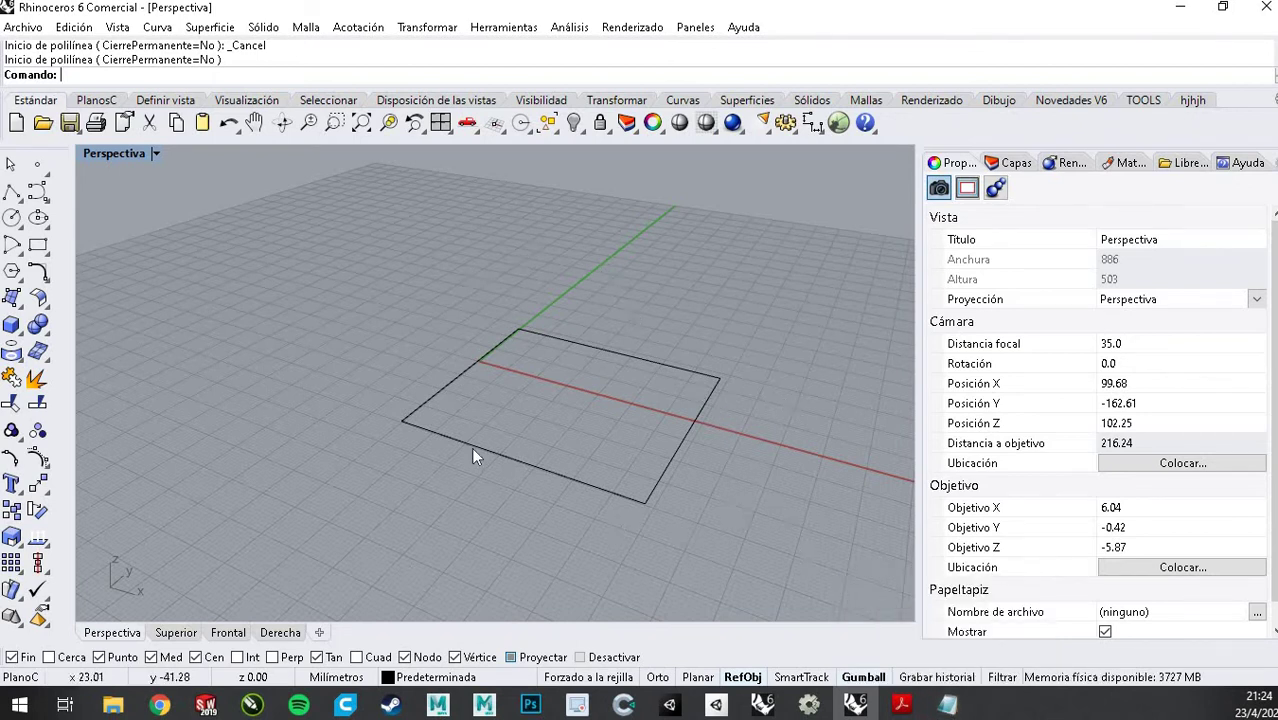
pyautogui.click(900, 706)
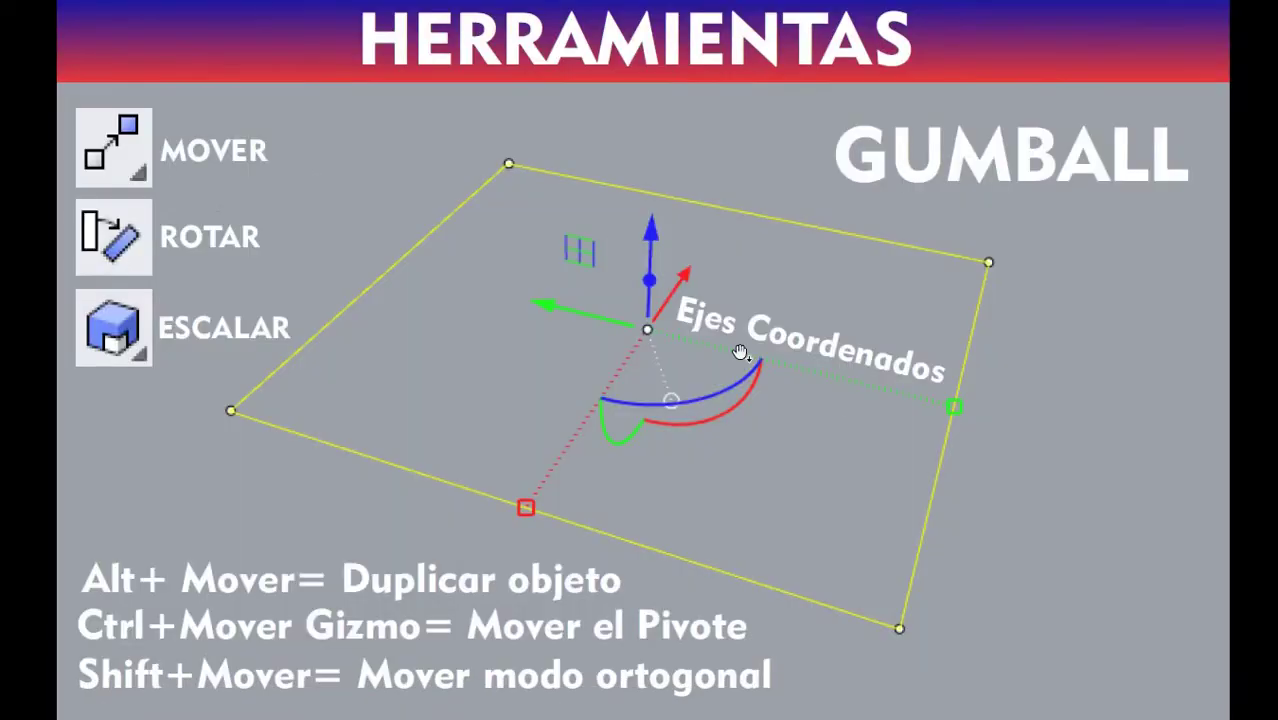
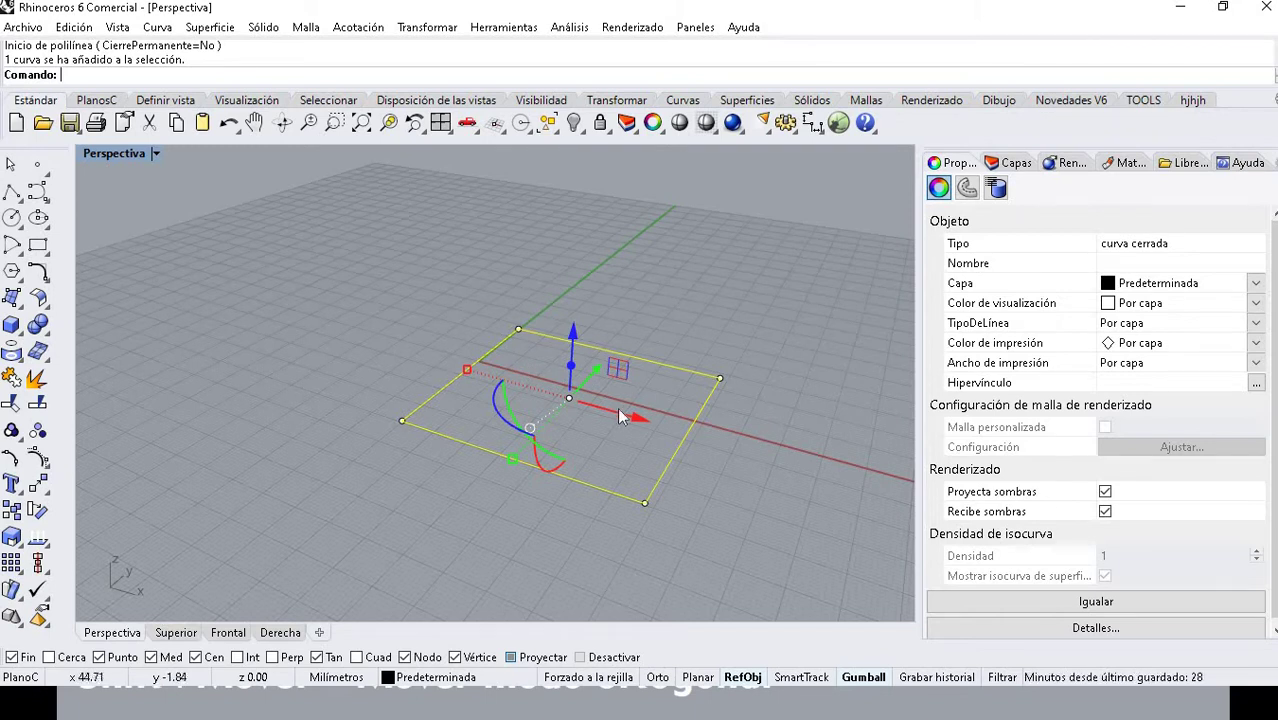
# Move the rectangle a short way along the ground plane with the gumball and extrude it upward into an open box
pyautogui.moveTo(571, 417); pyautogui.dragTo(550, 402)
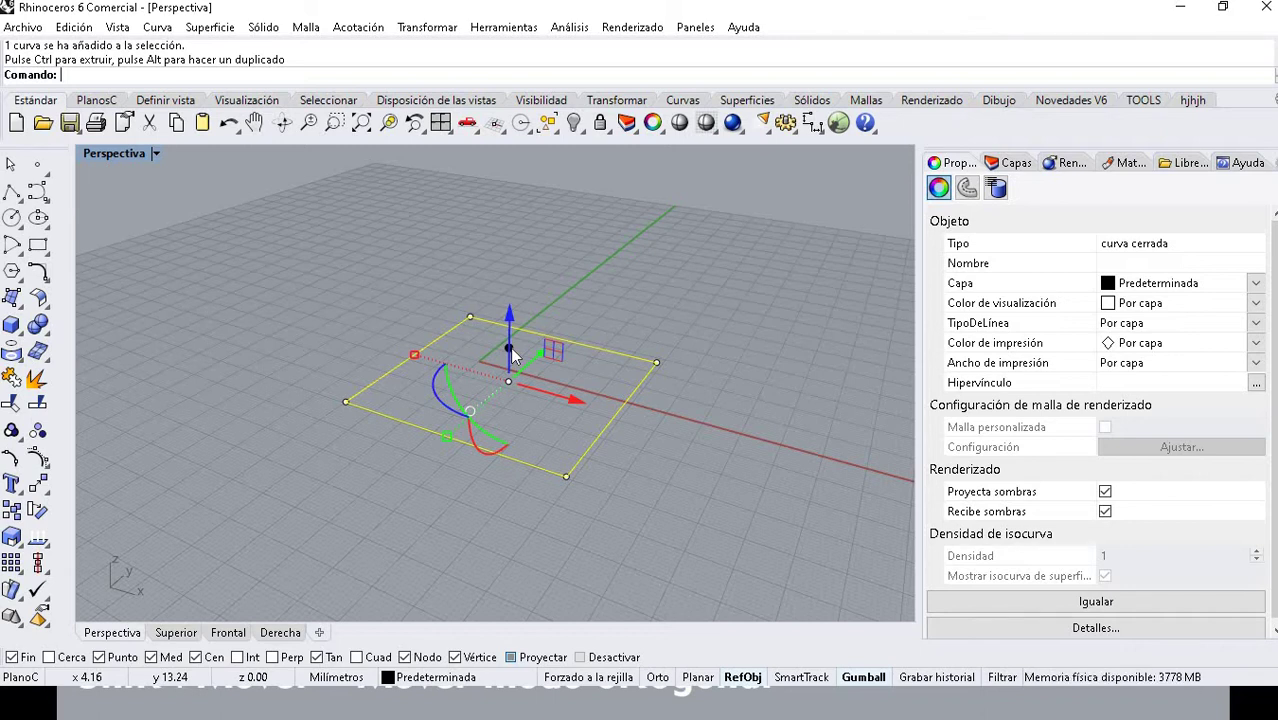
pyautogui.moveTo(510, 347); pyautogui.dragTo(553, 242)
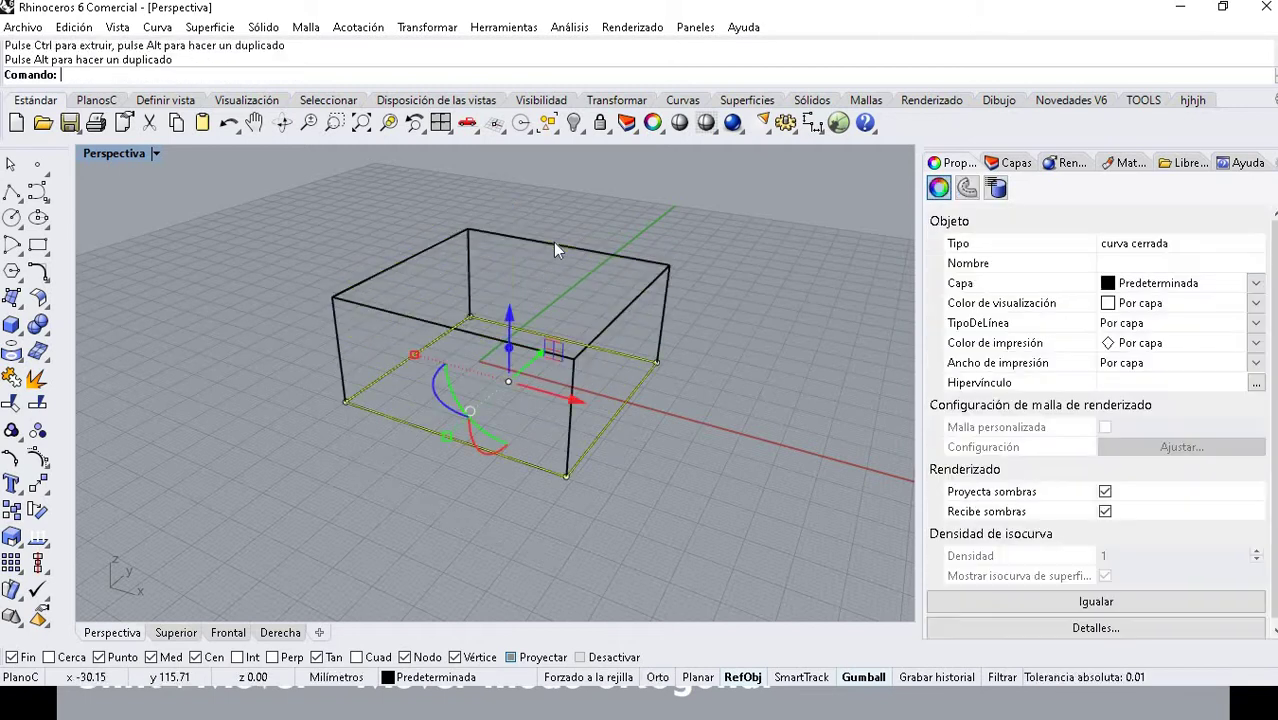
# Set the perspective viewport to the Sombreado display mode, deselect the rectangle and undo its extrusion
pyautogui.click(161, 154)
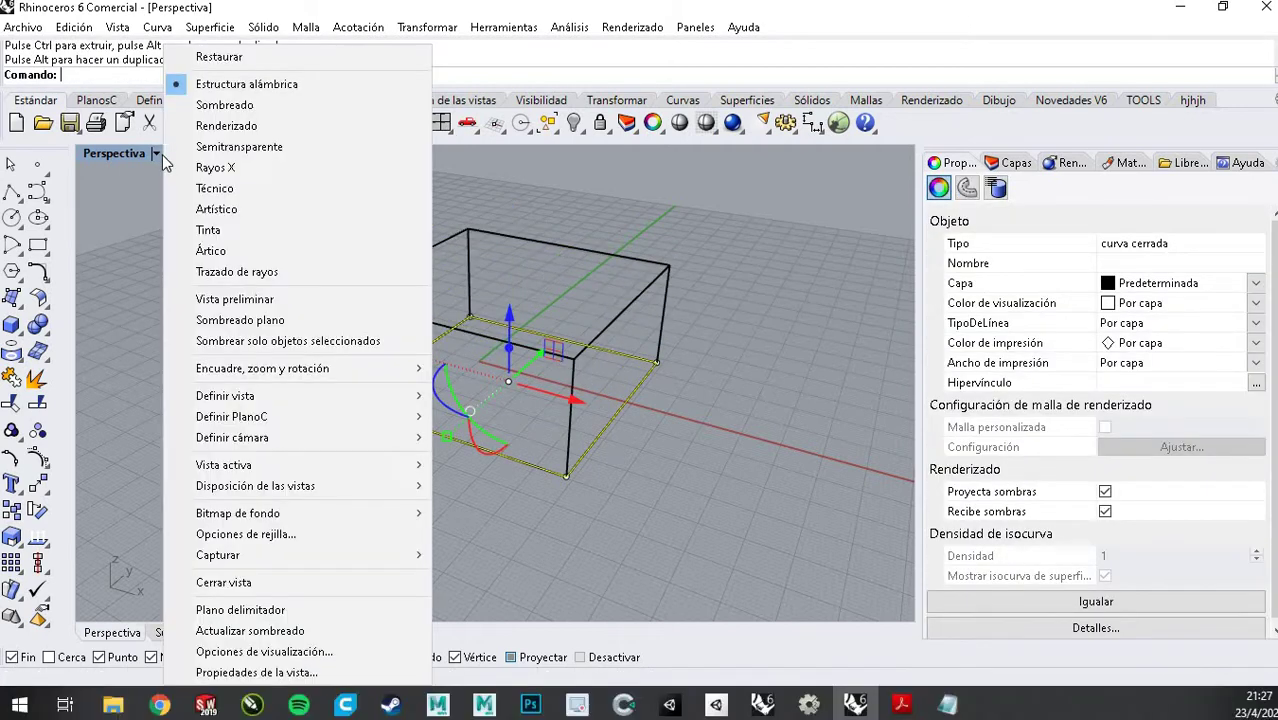
pyautogui.click(223, 106)
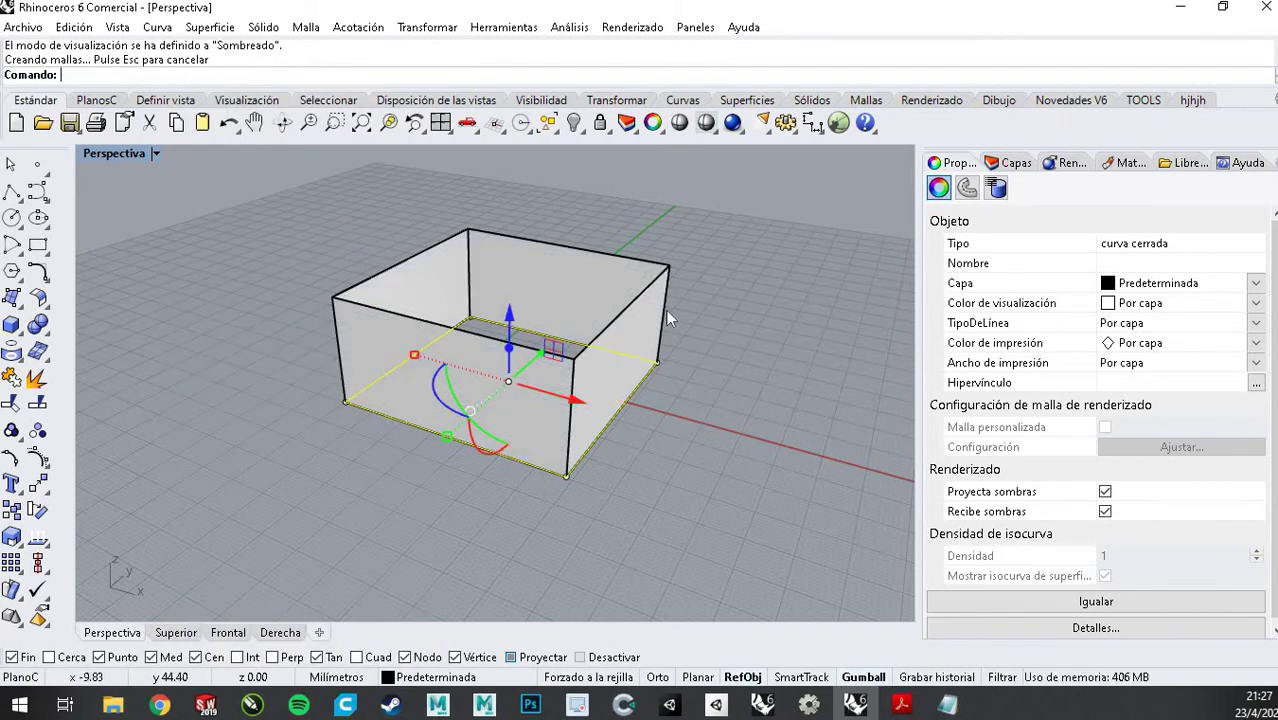
pyautogui.click(798, 336)
pyautogui.hotkey('ctrl', 'z')
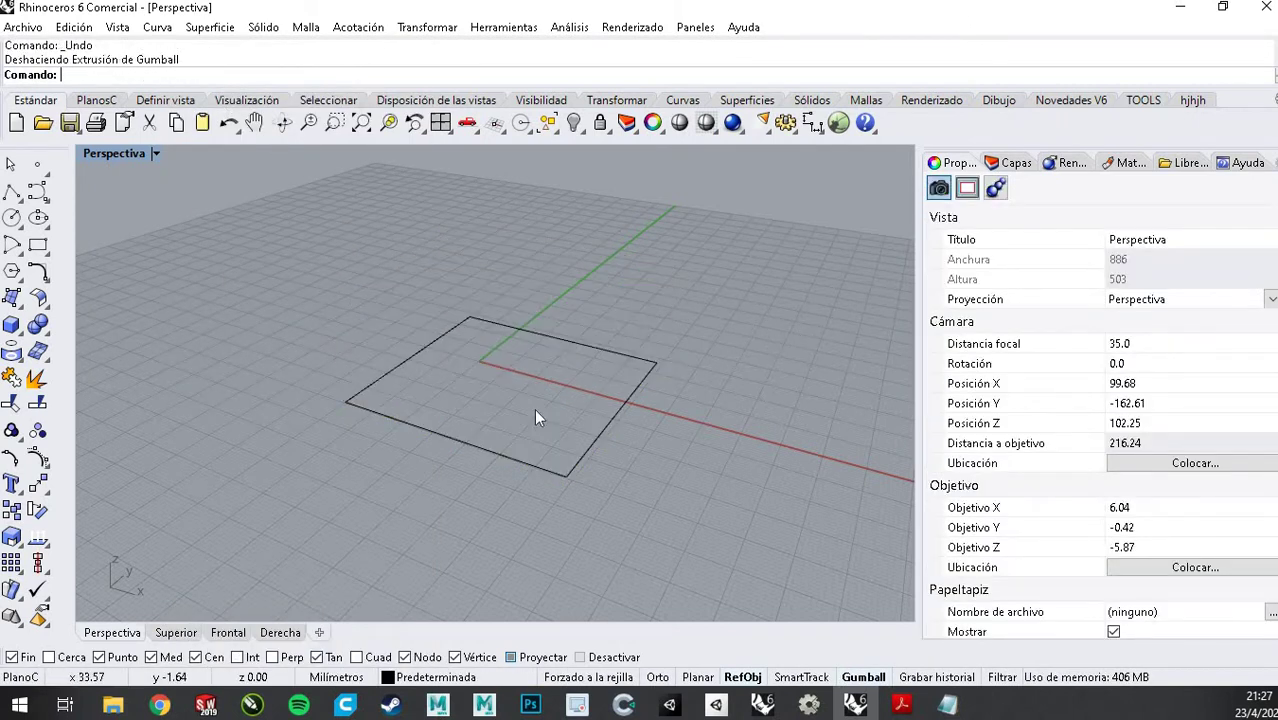
# Practise extruding the rectangle upward with the gumball several times, undoing each extrusion, and deselect the curve
pyautogui.click(609, 354)
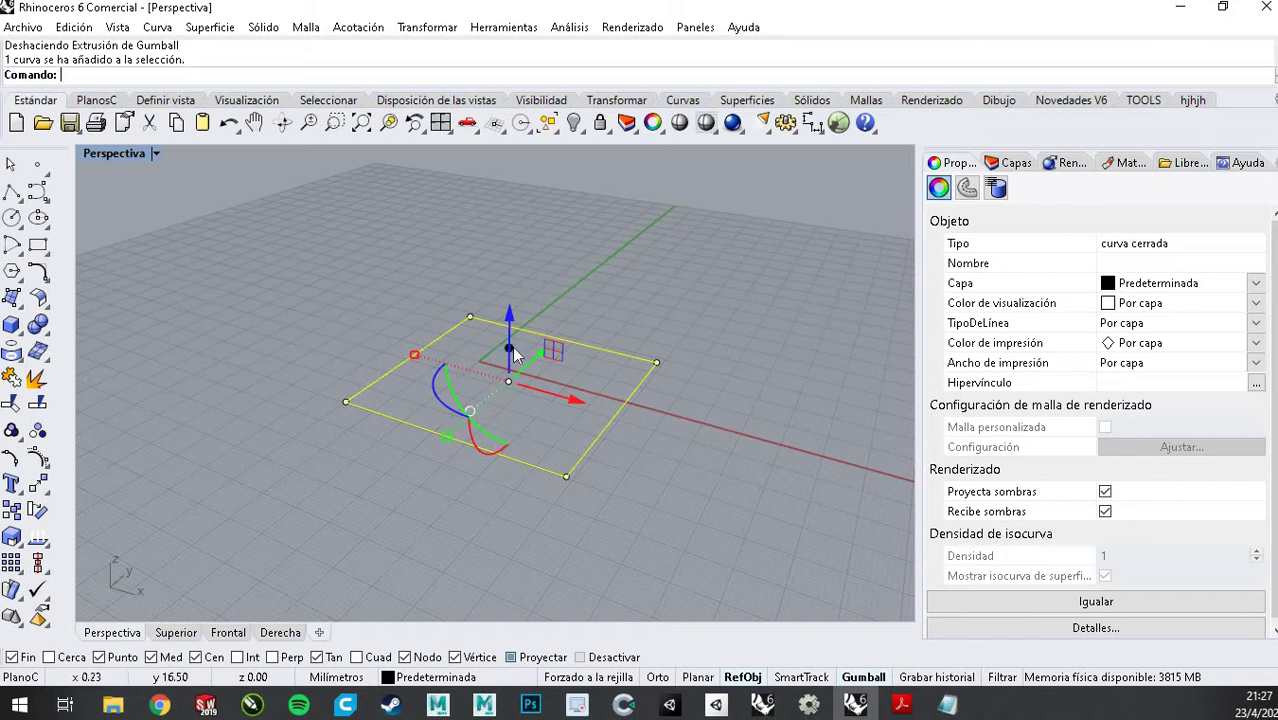
pyautogui.moveTo(508, 329); pyautogui.dragTo(509, 239)
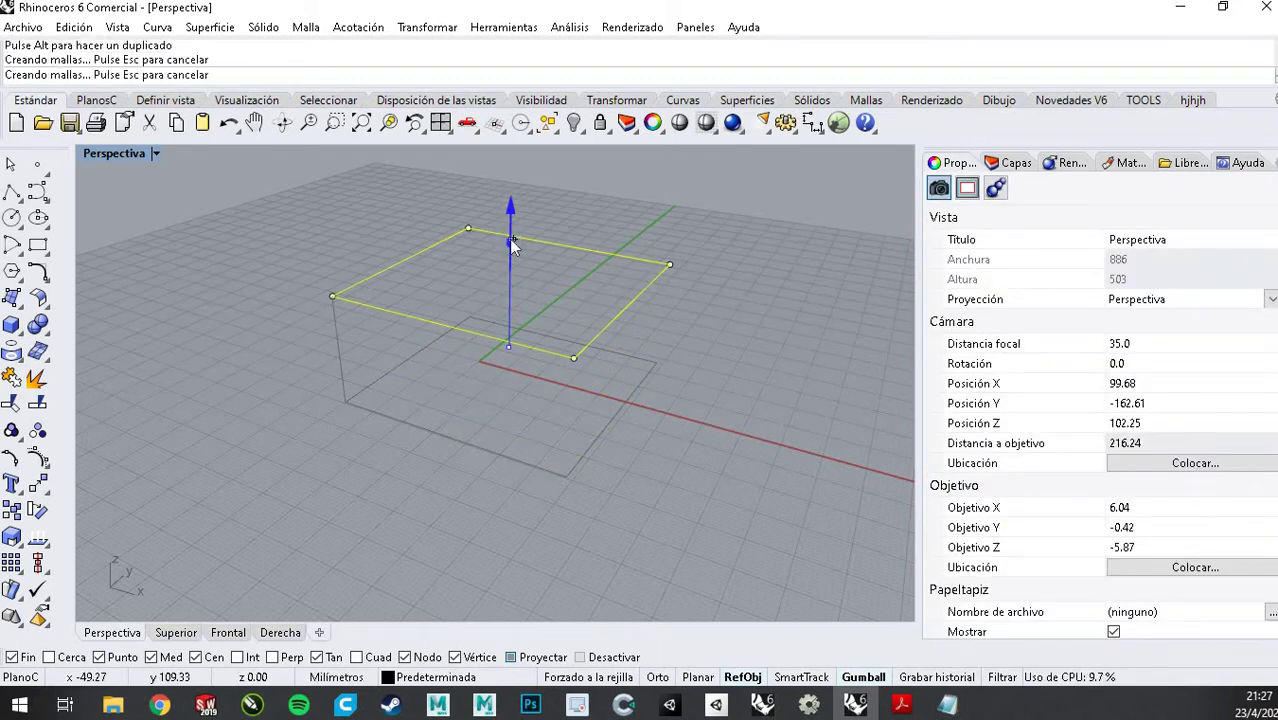
pyautogui.hotkey('ctrl', 'z')
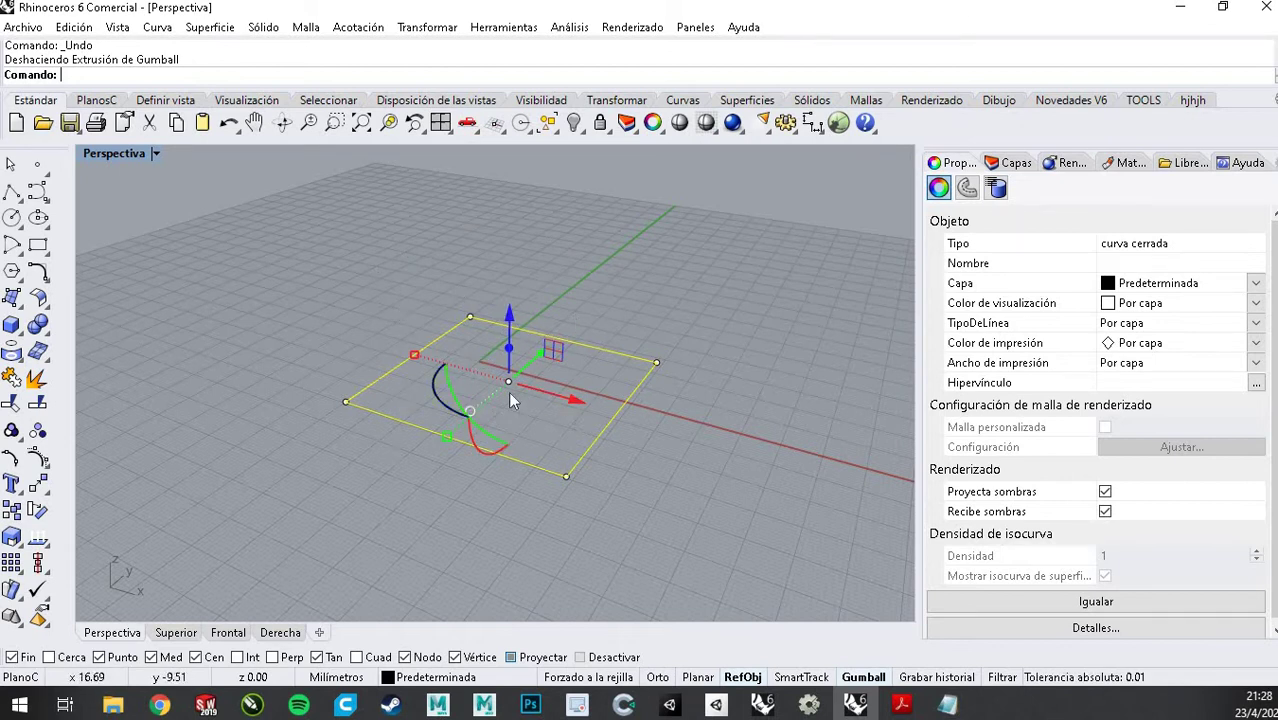
pyautogui.moveTo(511, 346); pyautogui.dragTo(539, 262)
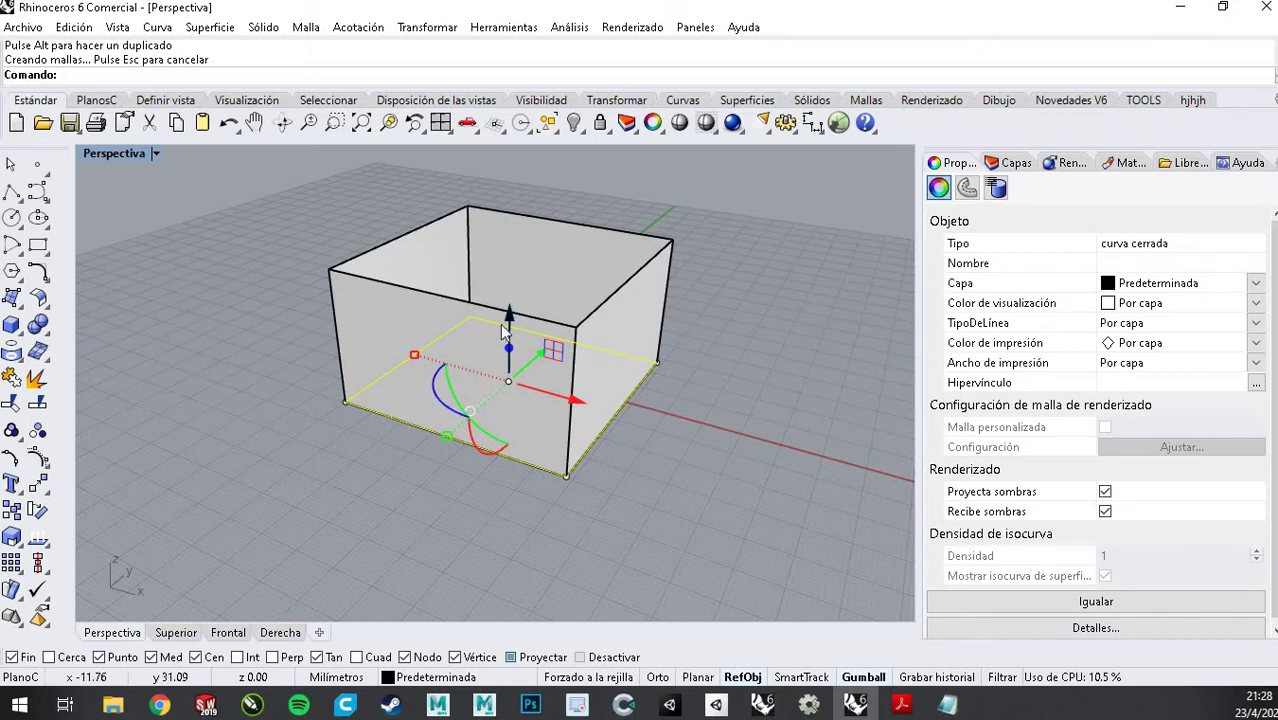
pyautogui.hotkey('ctrl', 'z')
pyautogui.moveTo(510, 349); pyautogui.dragTo(484, 320)
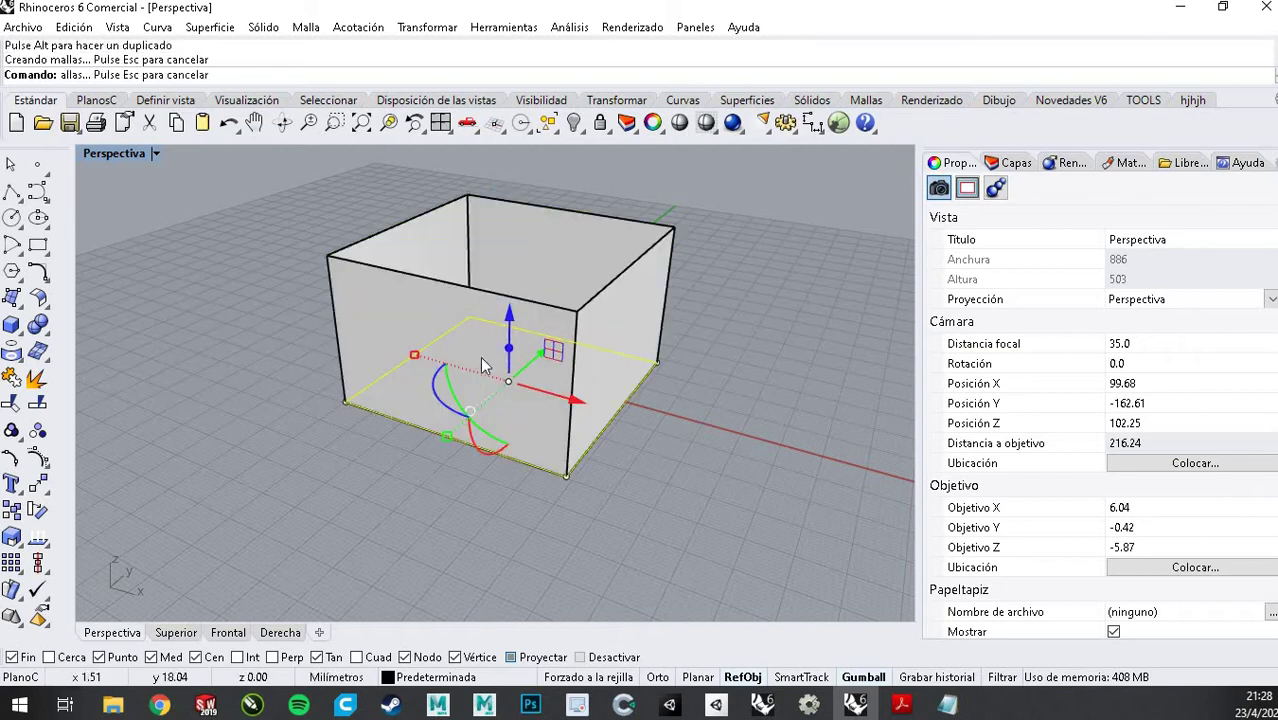
pyautogui.hotkey('ctrl', 'z')
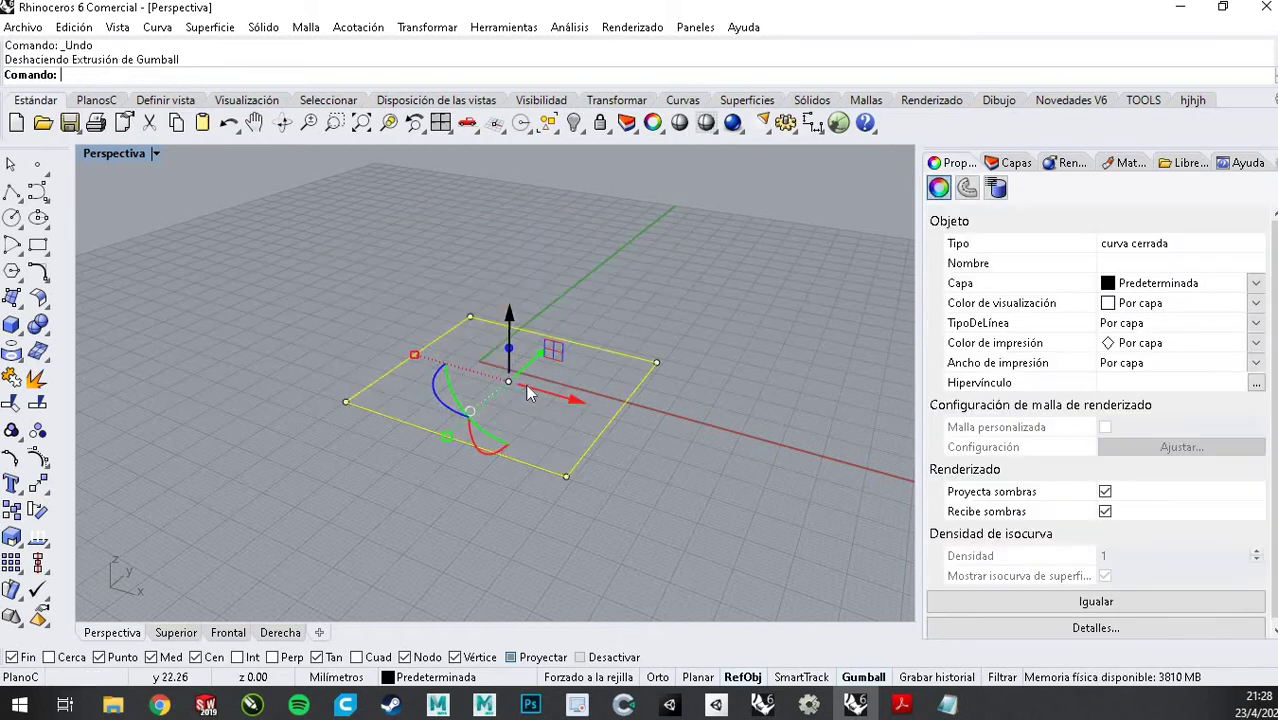
pyautogui.moveTo(512, 346); pyautogui.dragTo(496, 226)
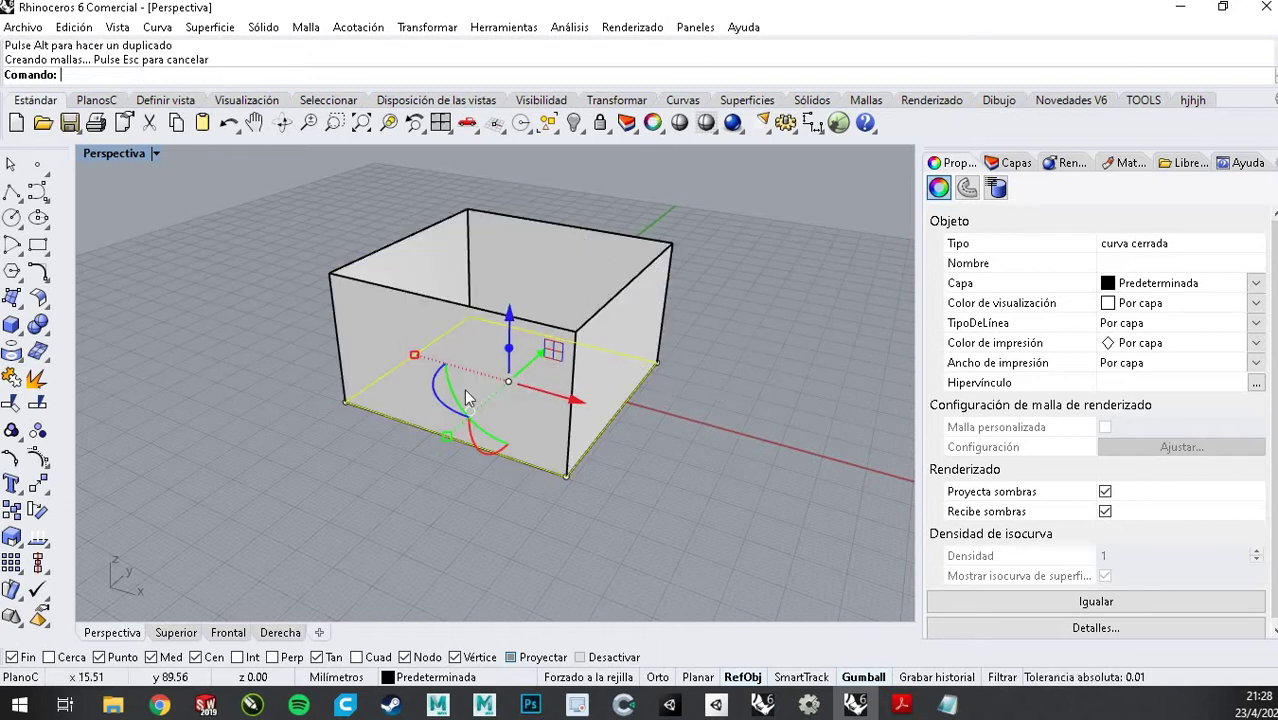
pyautogui.hotkey('ctrl', 'z')
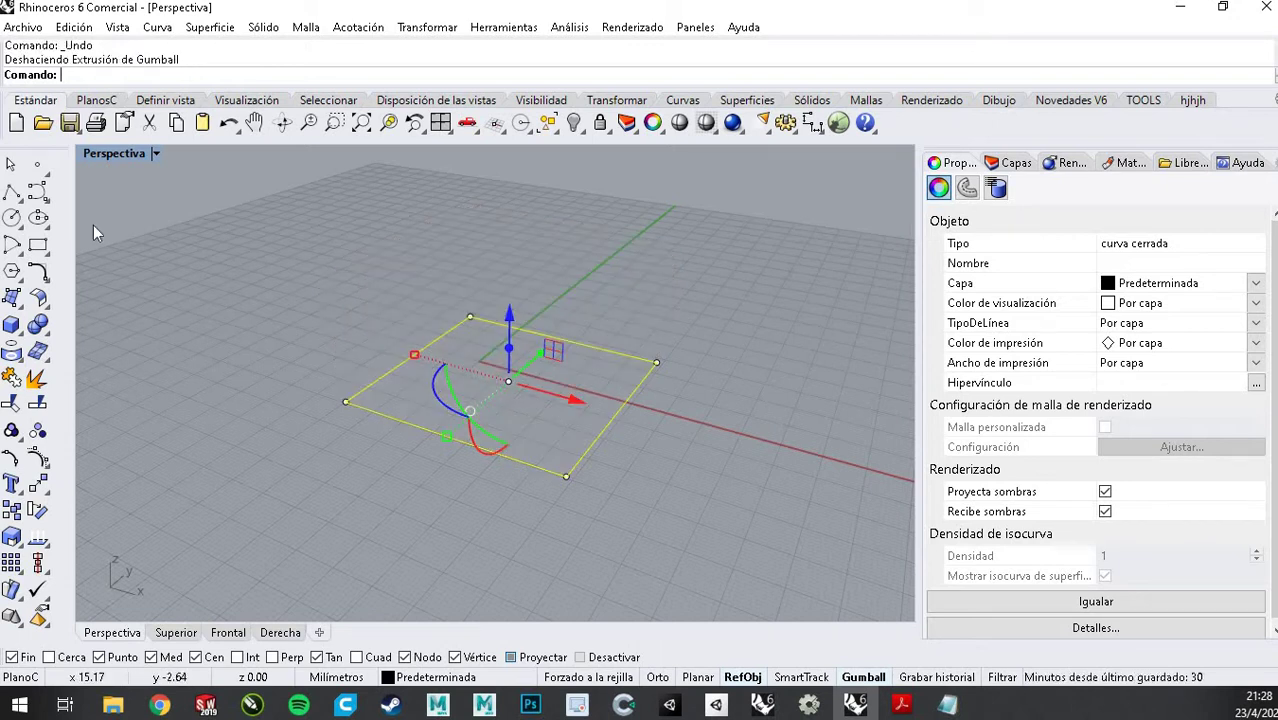
pyautogui.click(507, 354)
pyautogui.click(529, 330)
pyautogui.press('Escape')
# Draw a closed irregular polyline with twelve vertices on the ground plane in front of the rectangle
pyautogui.click(12, 191)
pyautogui.click(279, 512)
pyautogui.click(423, 591)
pyautogui.click(490, 552)
pyautogui.click(452, 493)
pyautogui.click(366, 430)
pyautogui.click(287, 455)
pyautogui.click(226, 359)
pyautogui.click(172, 410)
pyautogui.click(147, 512)
pyautogui.click(209, 536)
pyautogui.click(238, 466)
pyautogui.click(289, 490)
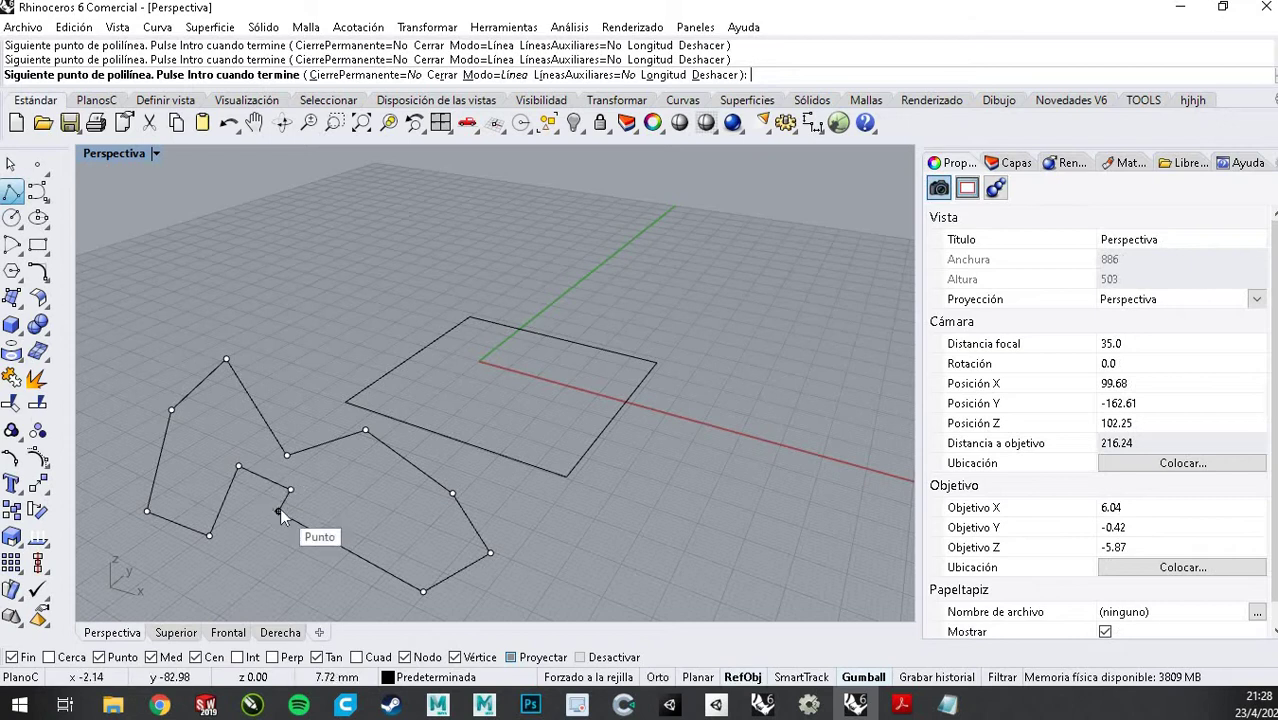
pyautogui.click(279, 512)
pyautogui.scroll(-6, 622, 425)
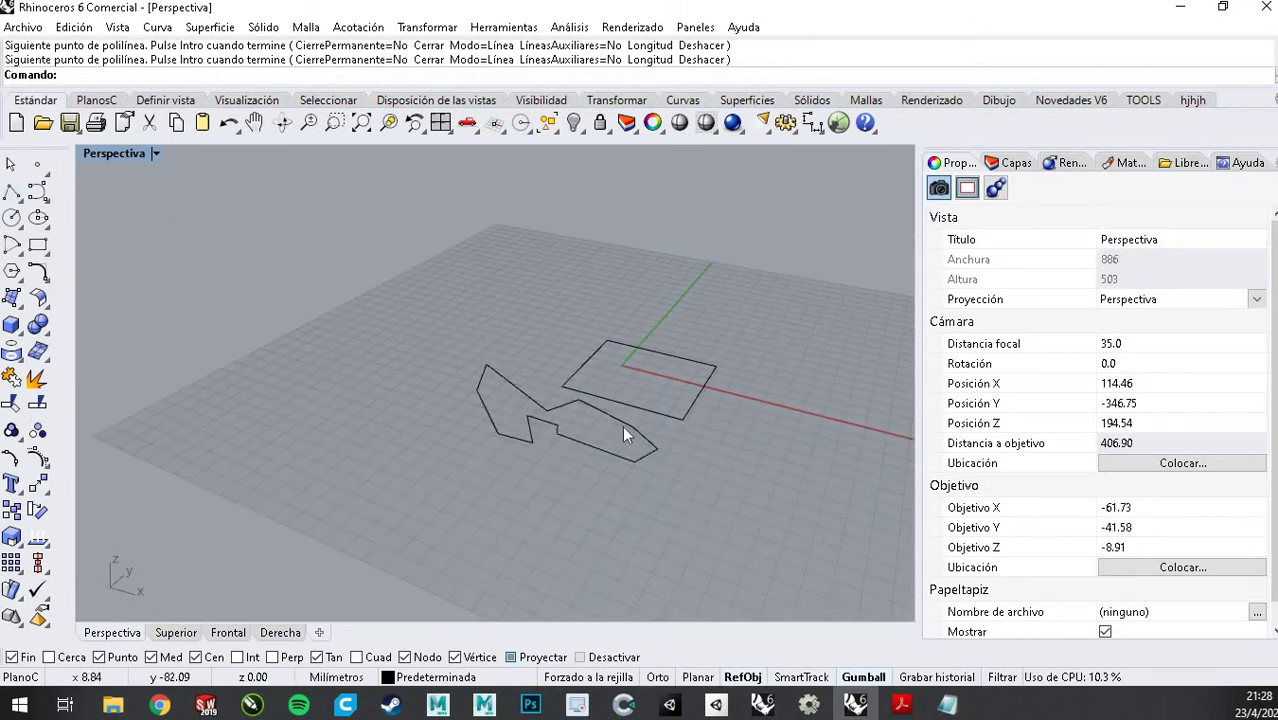
pyautogui.scroll(8, 598, 415)
pyautogui.click(563, 451)
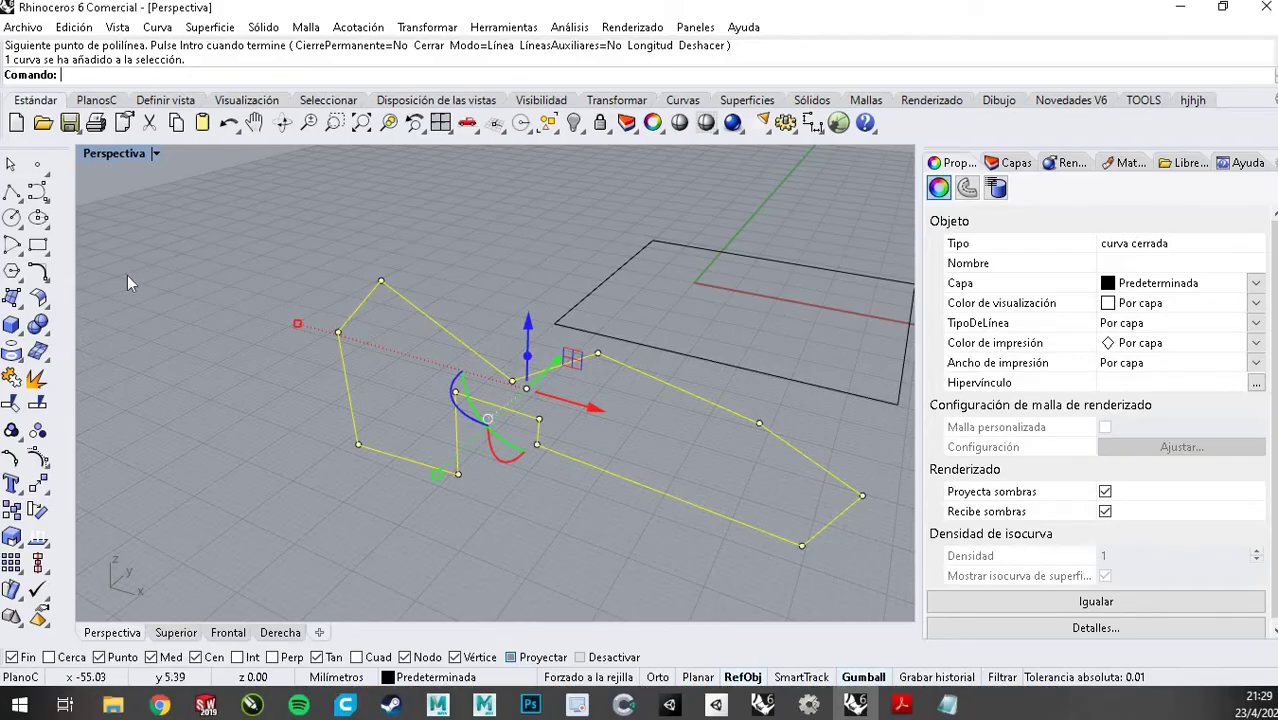
pyautogui.press('Escape')
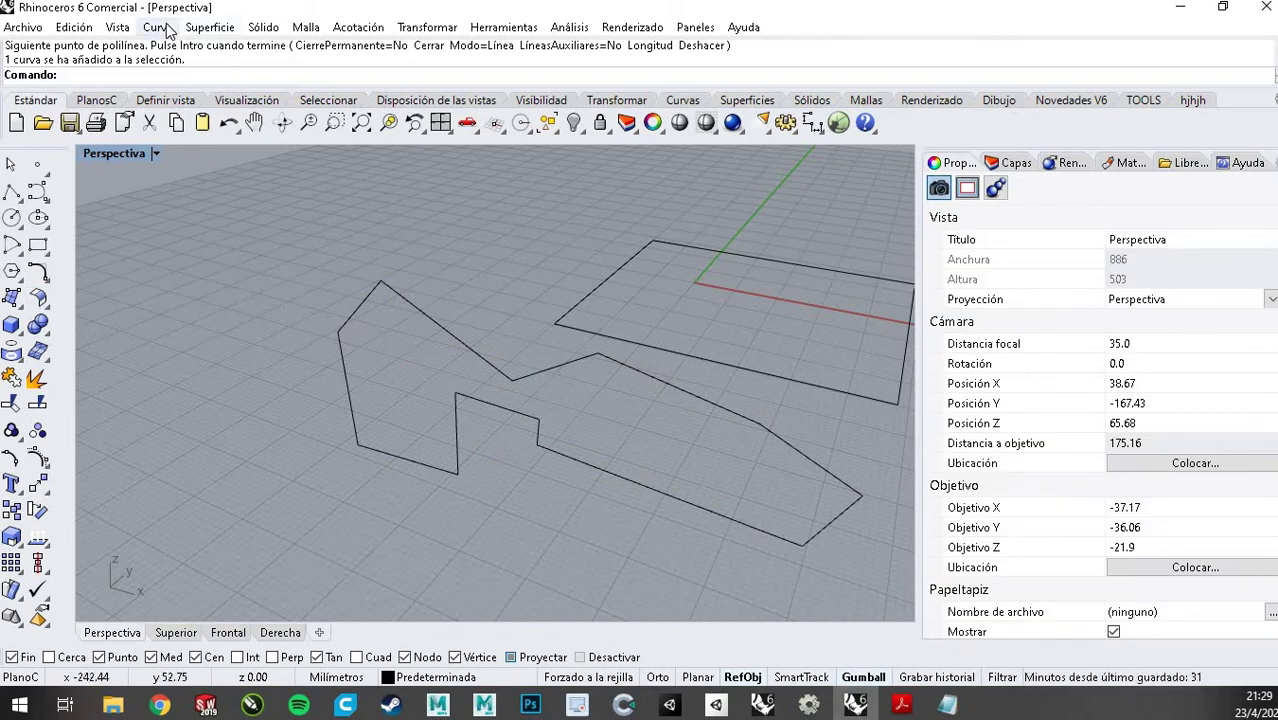
pyautogui.click(207, 29)
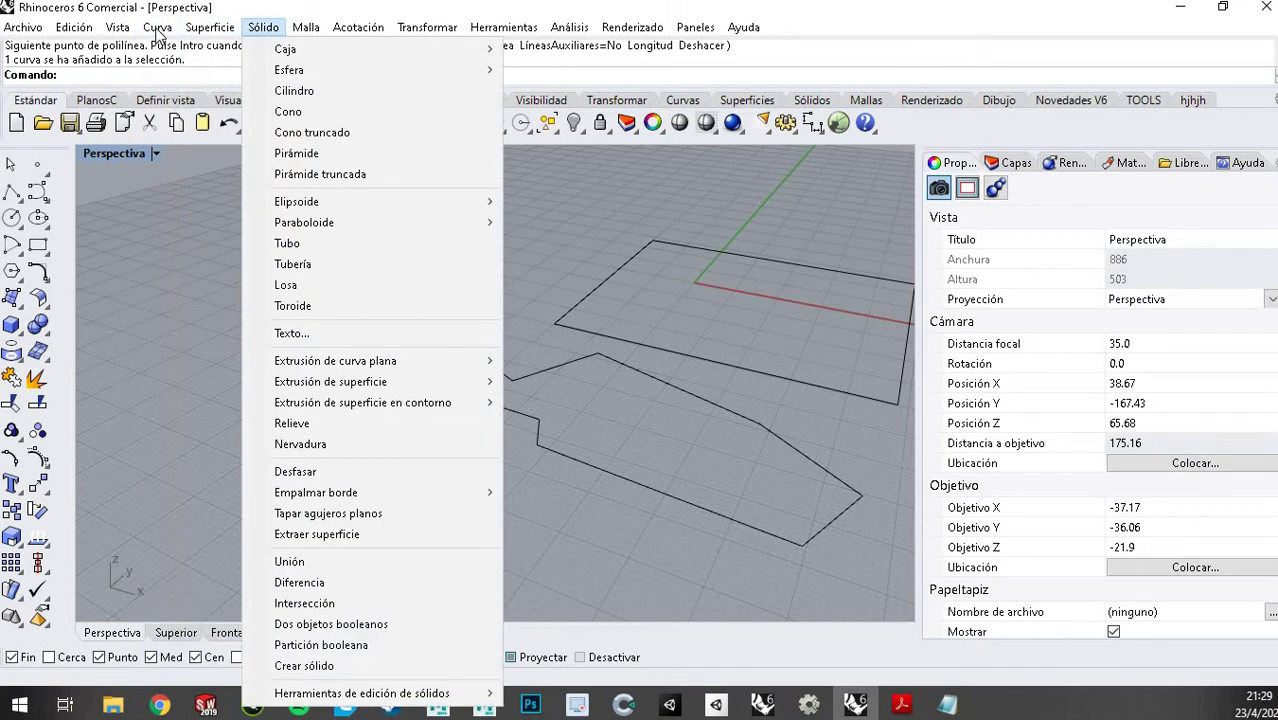
pyautogui.click(405, 27)
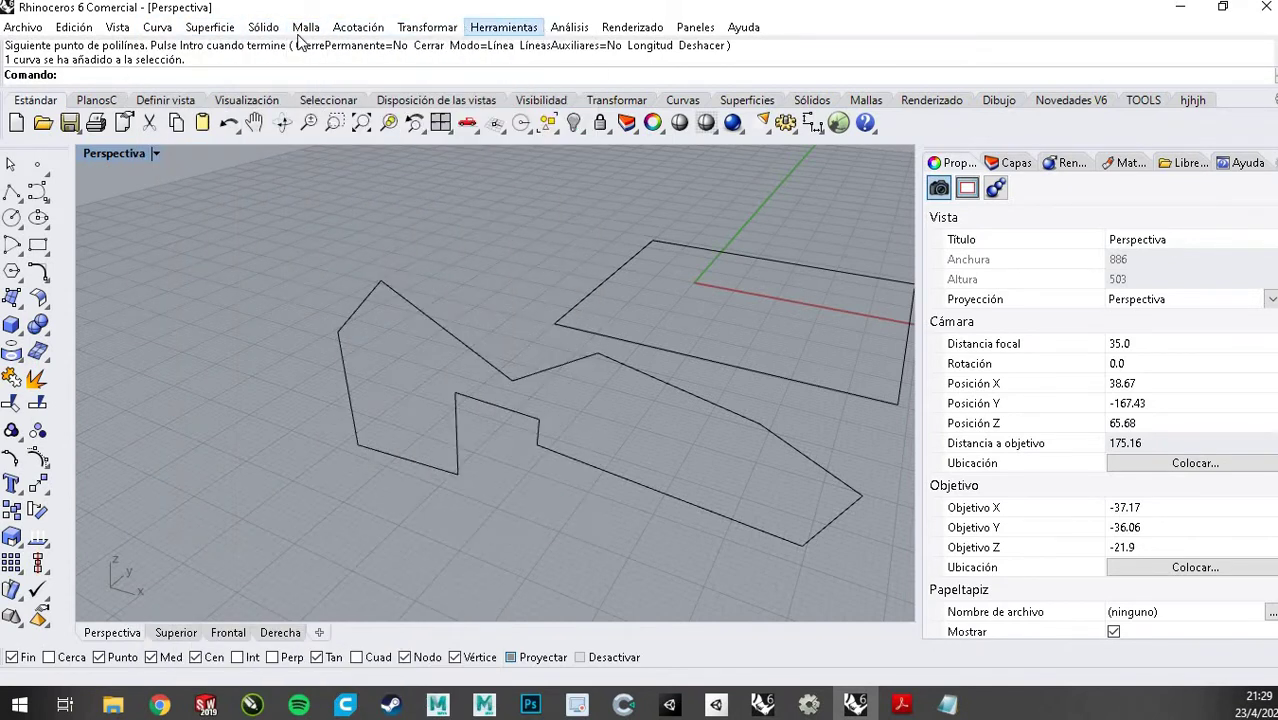
pyautogui.click(212, 28)
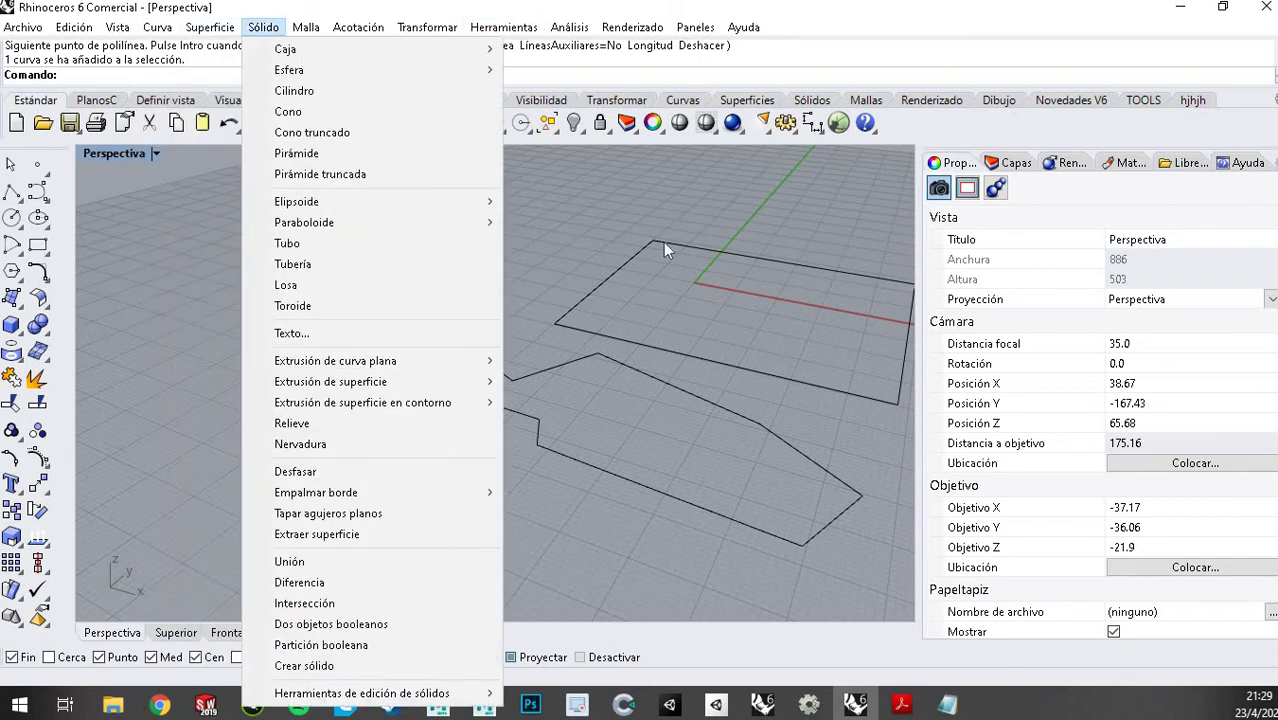
pyautogui.click(567, 363)
pyautogui.click(567, 363)
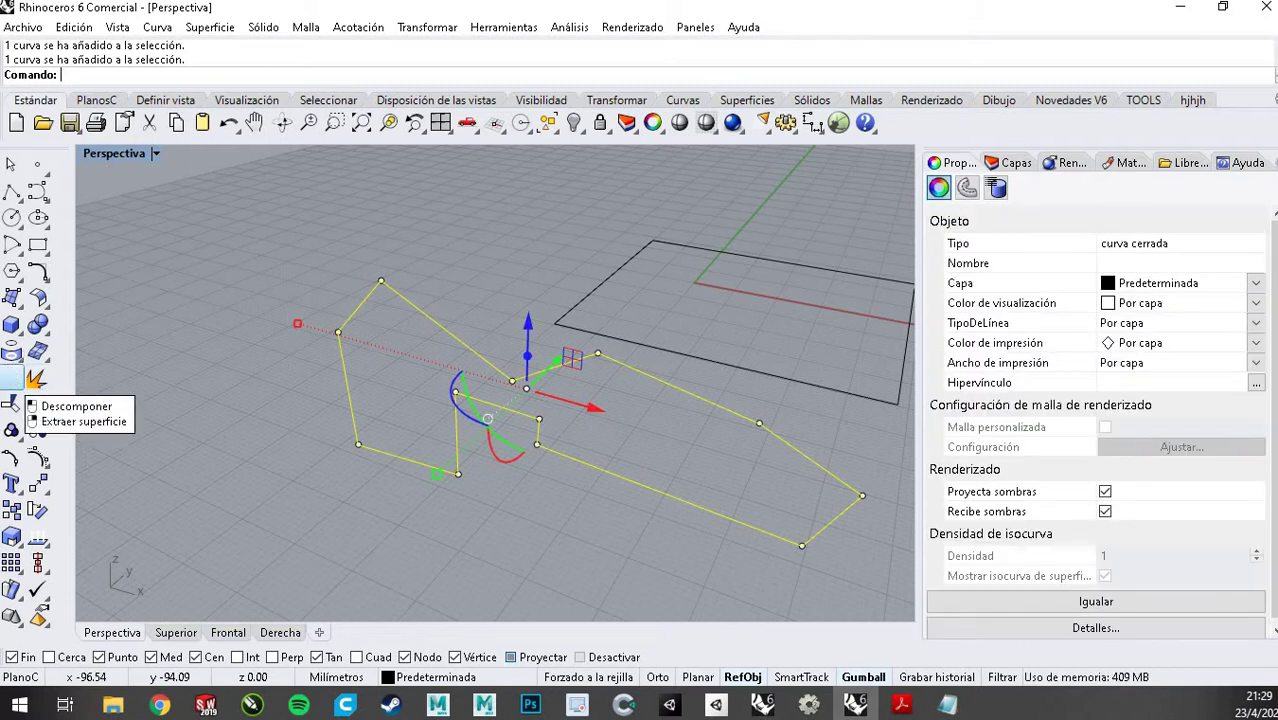
pyautogui.press('Escape')
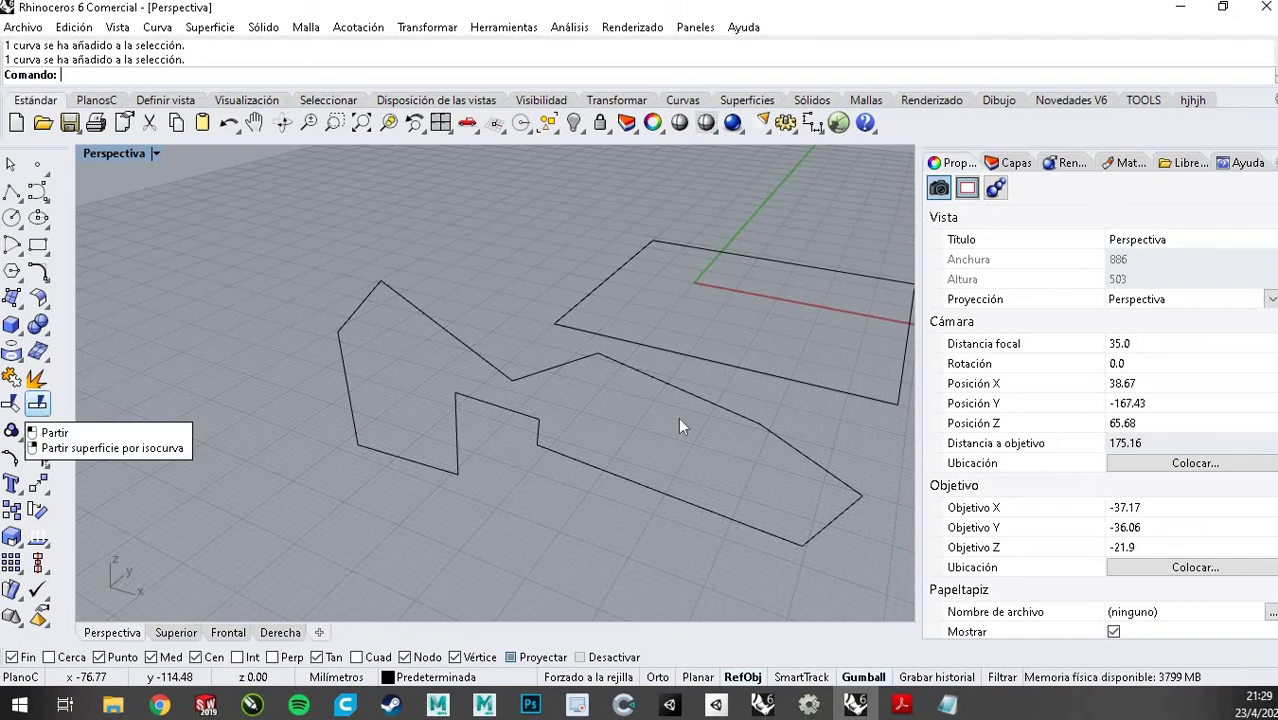
pyautogui.scroll(-5, 493, 402)
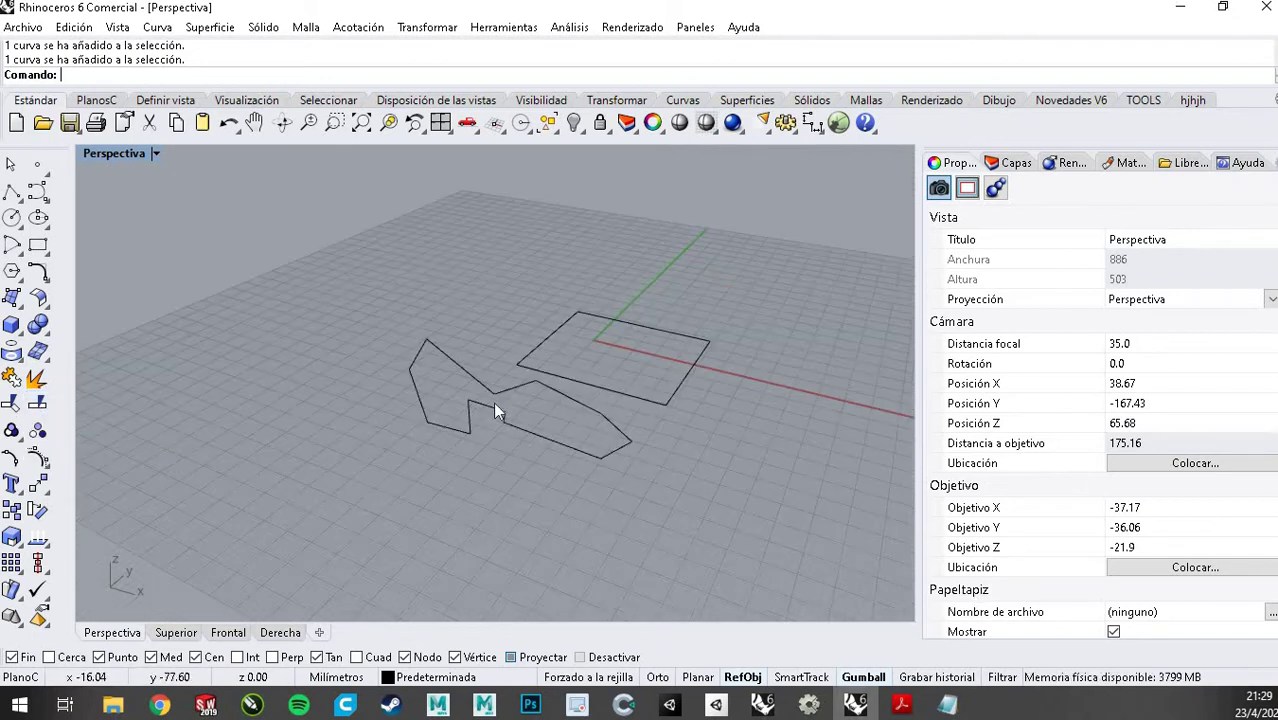
pyautogui.click(490, 416)
pyautogui.scroll(3, 513, 419)
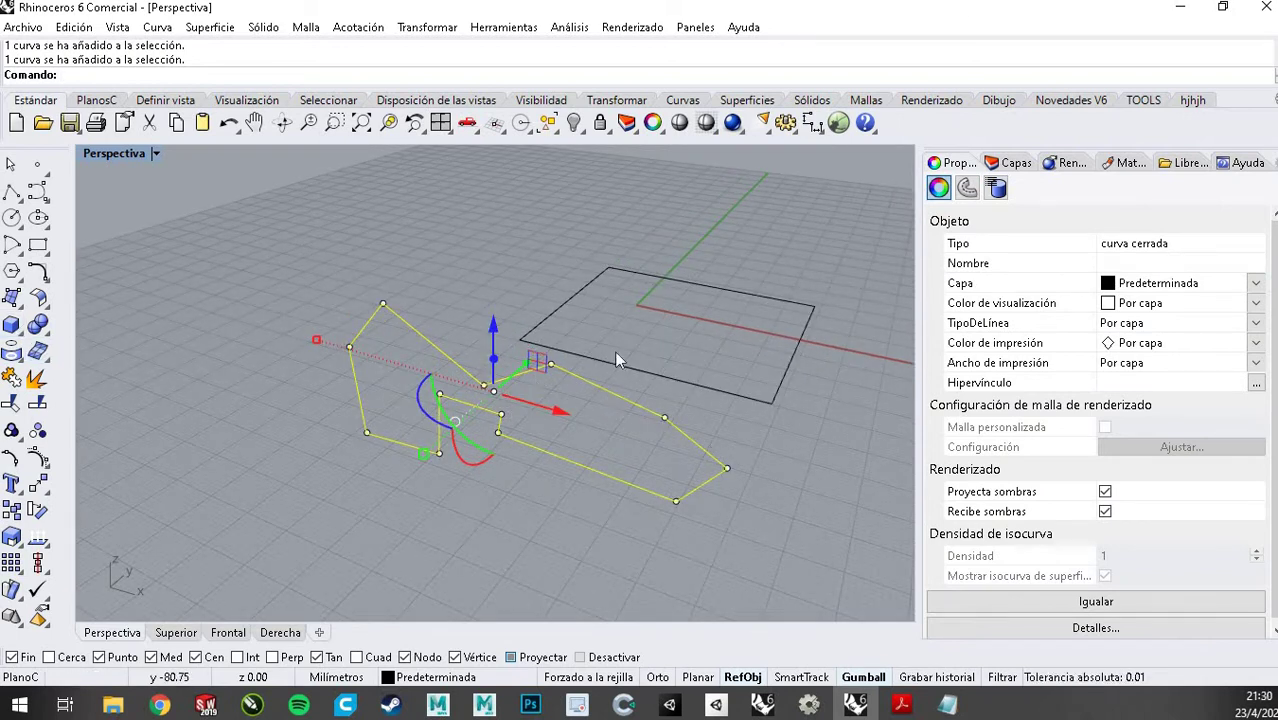
pyautogui.click(903, 707)
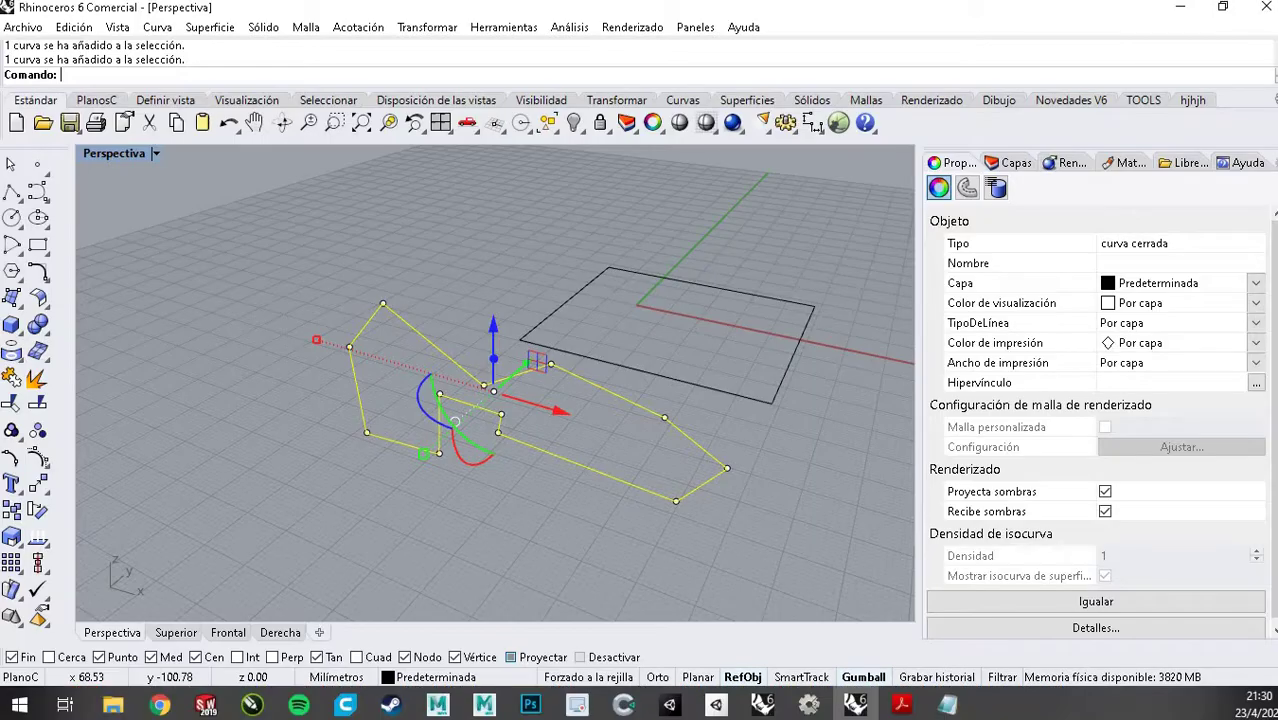
pyautogui.press('Escape')
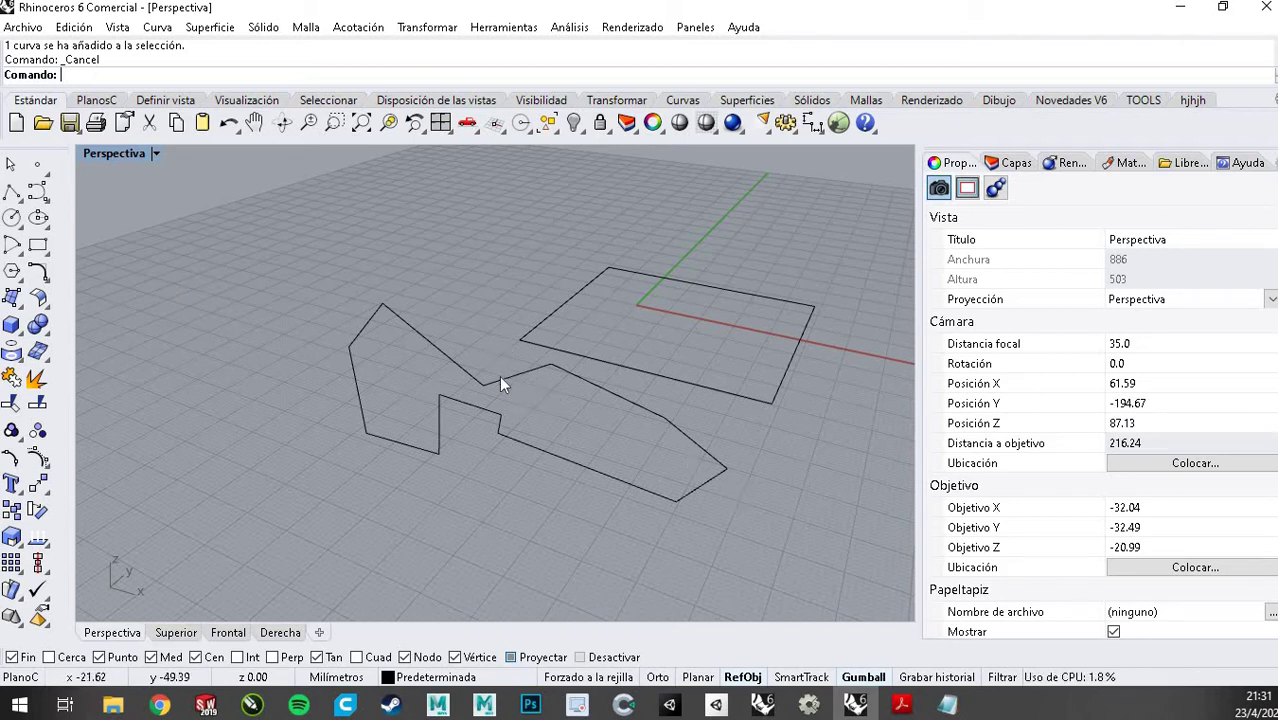
# Deselect the irregular polyline and detach the Curvas tool set as a floating palette over the perspective viewport
pyautogui.click(457, 393)
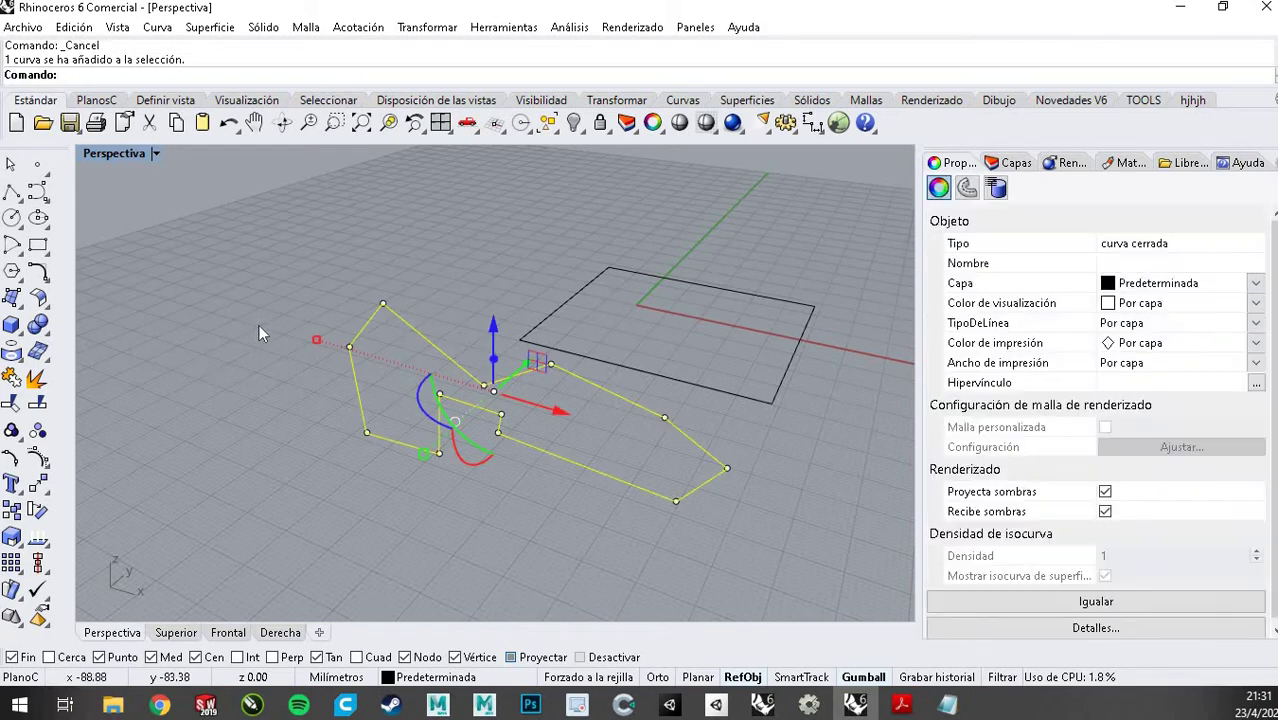
pyautogui.click(259, 324)
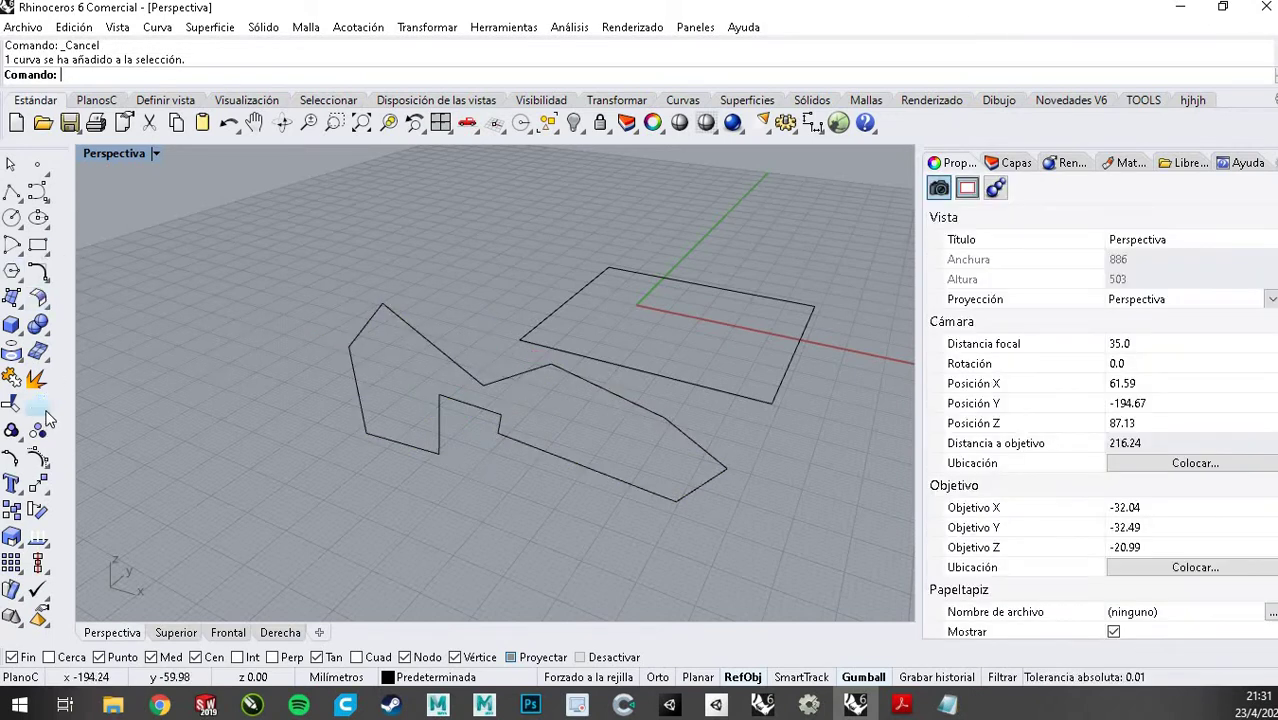
pyautogui.click(47, 284)
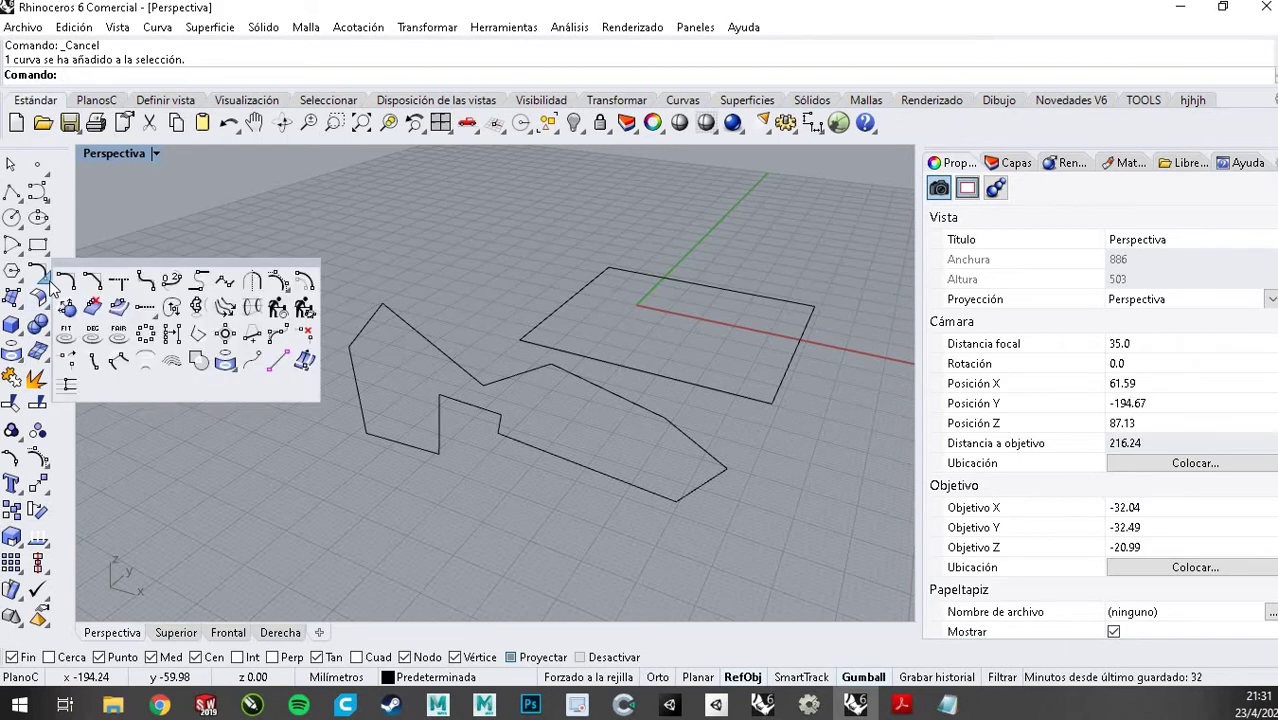
pyautogui.moveTo(83, 264); pyautogui.dragTo(85, 266)
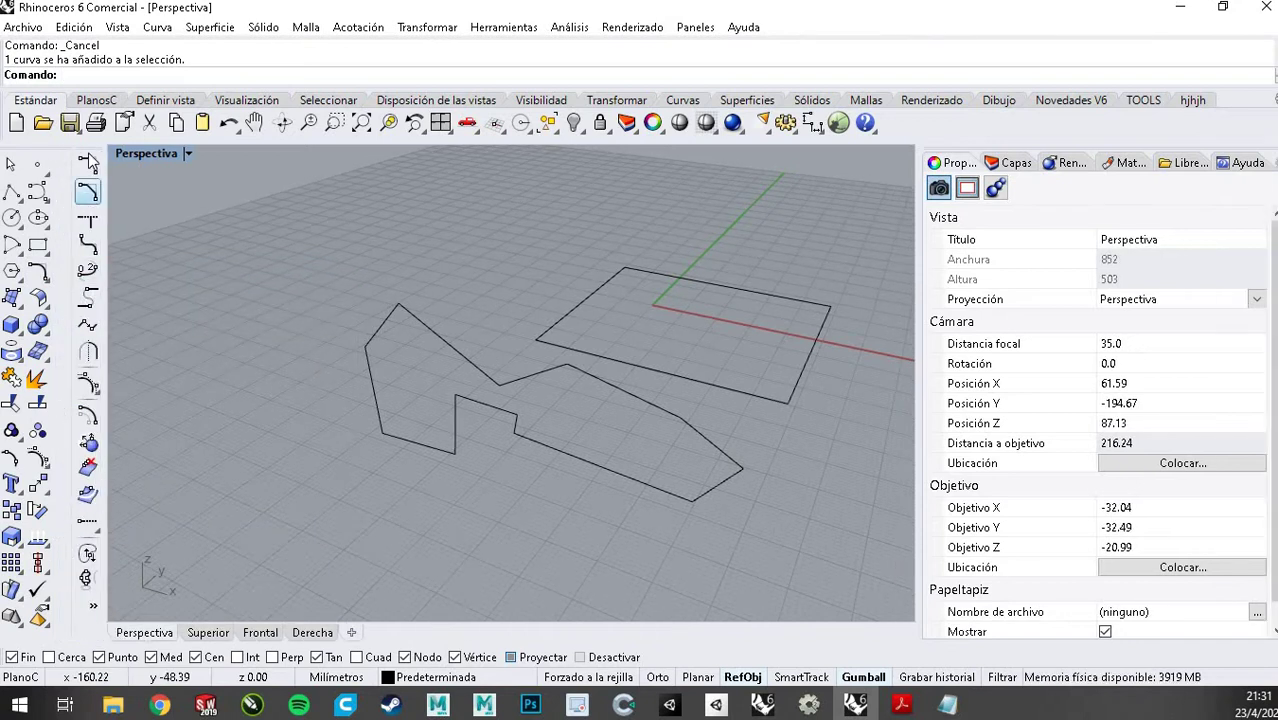
pyautogui.moveTo(88, 158); pyautogui.dragTo(145, 270)
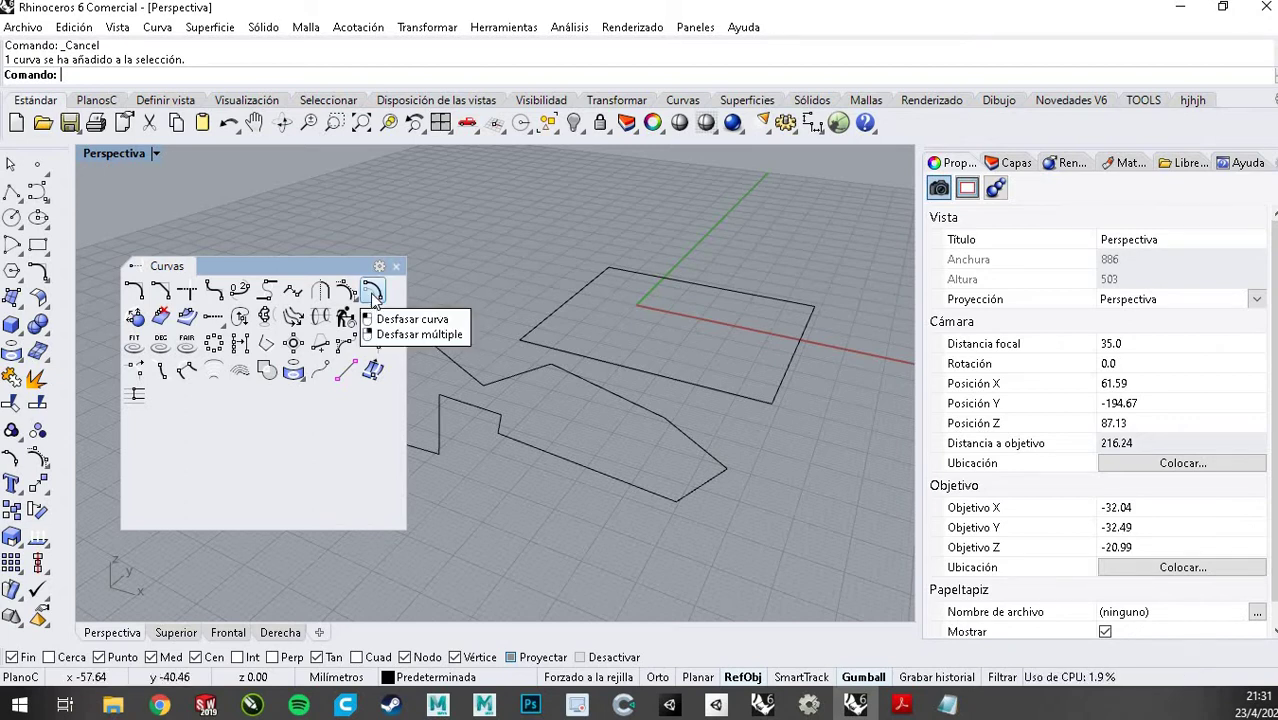
# Draw a closed irregular polyline with seven vertices around the origin in the Superior viewport
pyautogui.scroll(-4, 479, 255)
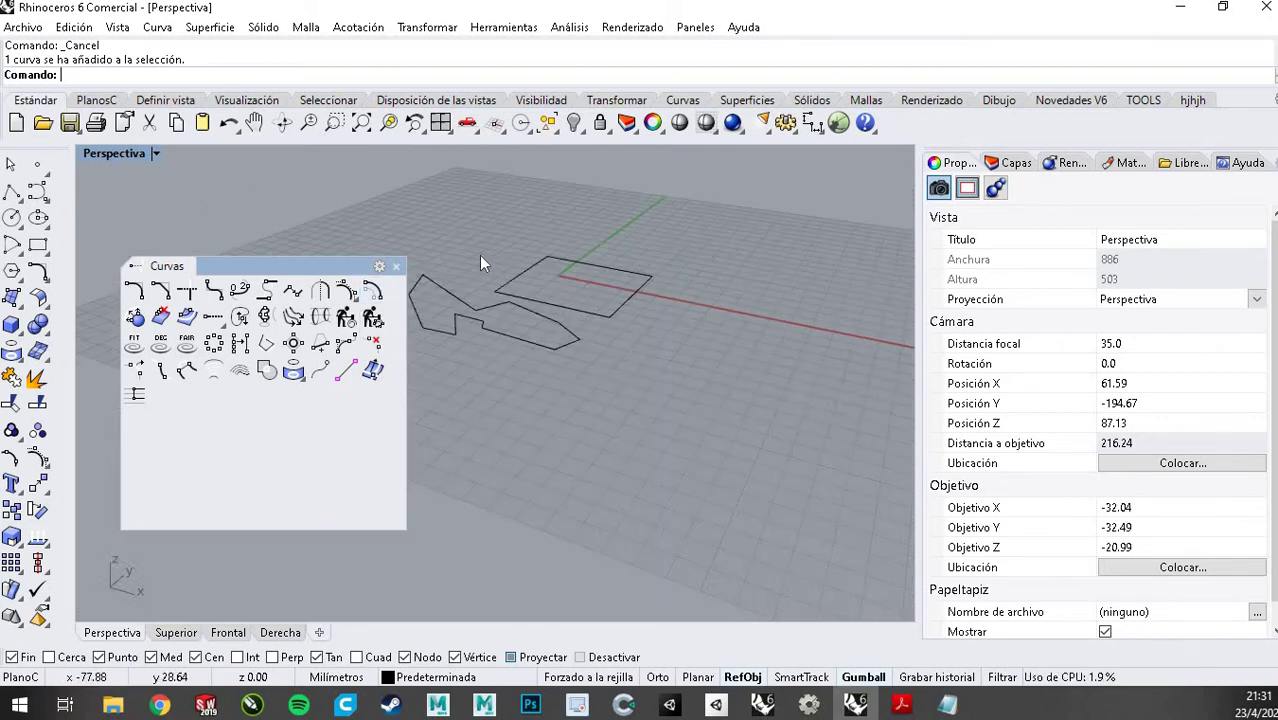
pyautogui.click(13, 193)
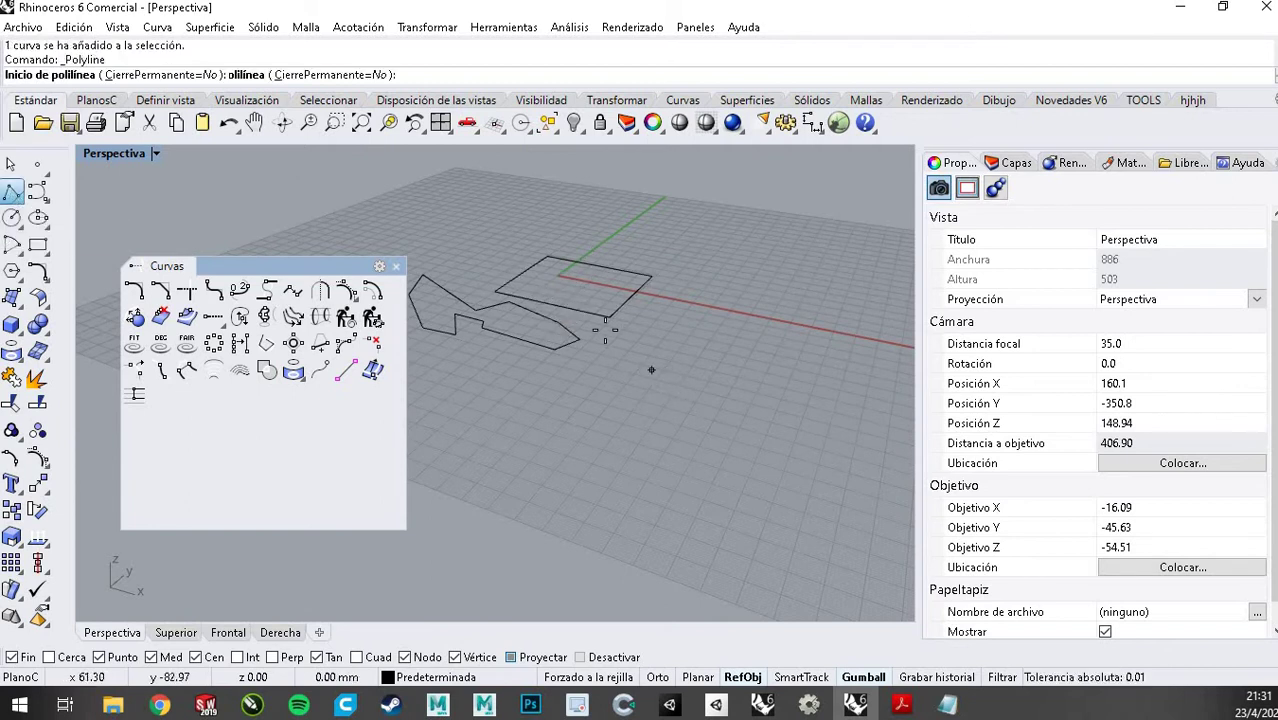
pyautogui.click(177, 633)
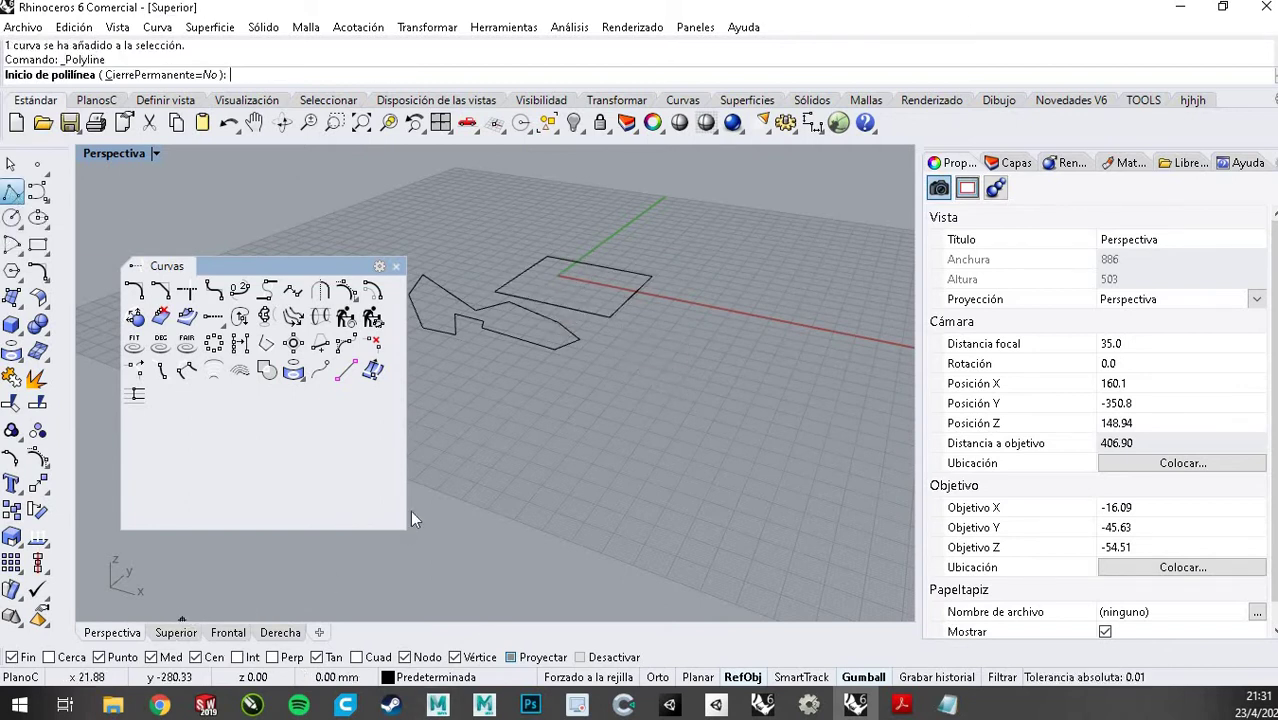
pyautogui.click(595, 276)
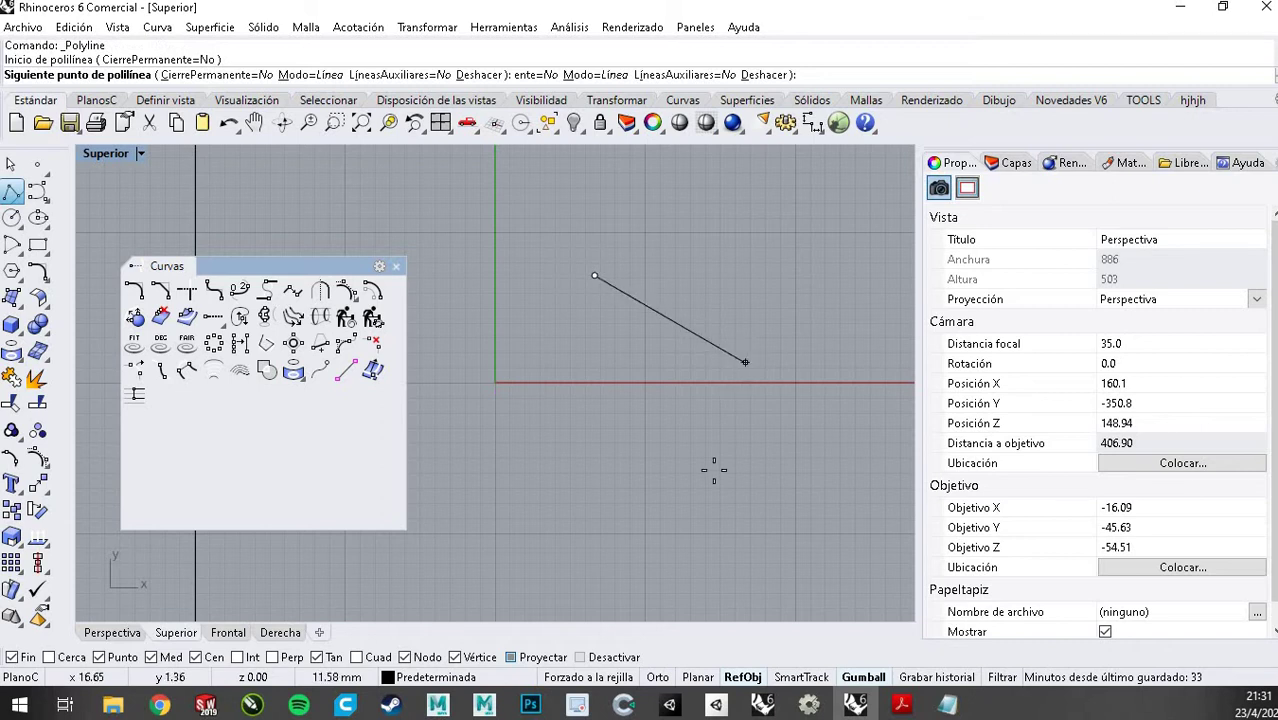
pyautogui.click(745, 362)
pyautogui.click(678, 502)
pyautogui.click(548, 546)
pyautogui.click(487, 487)
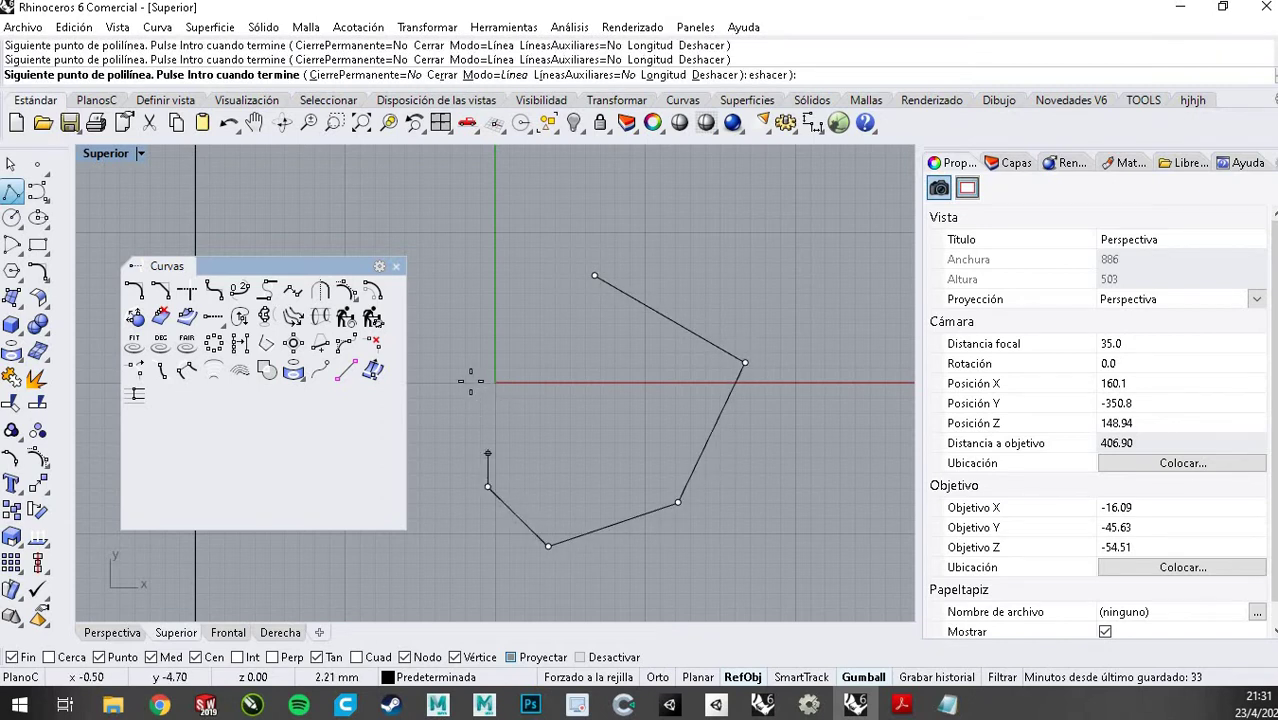
pyautogui.click(453, 382)
pyautogui.click(535, 280)
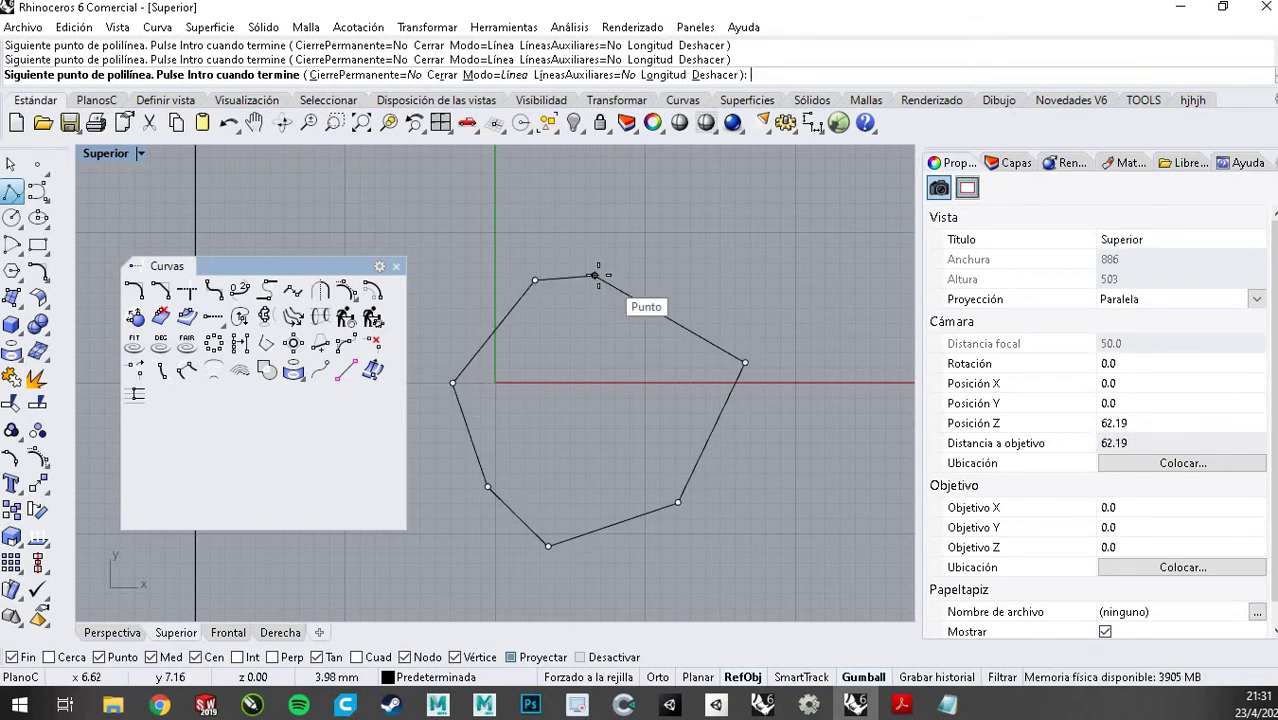
pyautogui.click(595, 276)
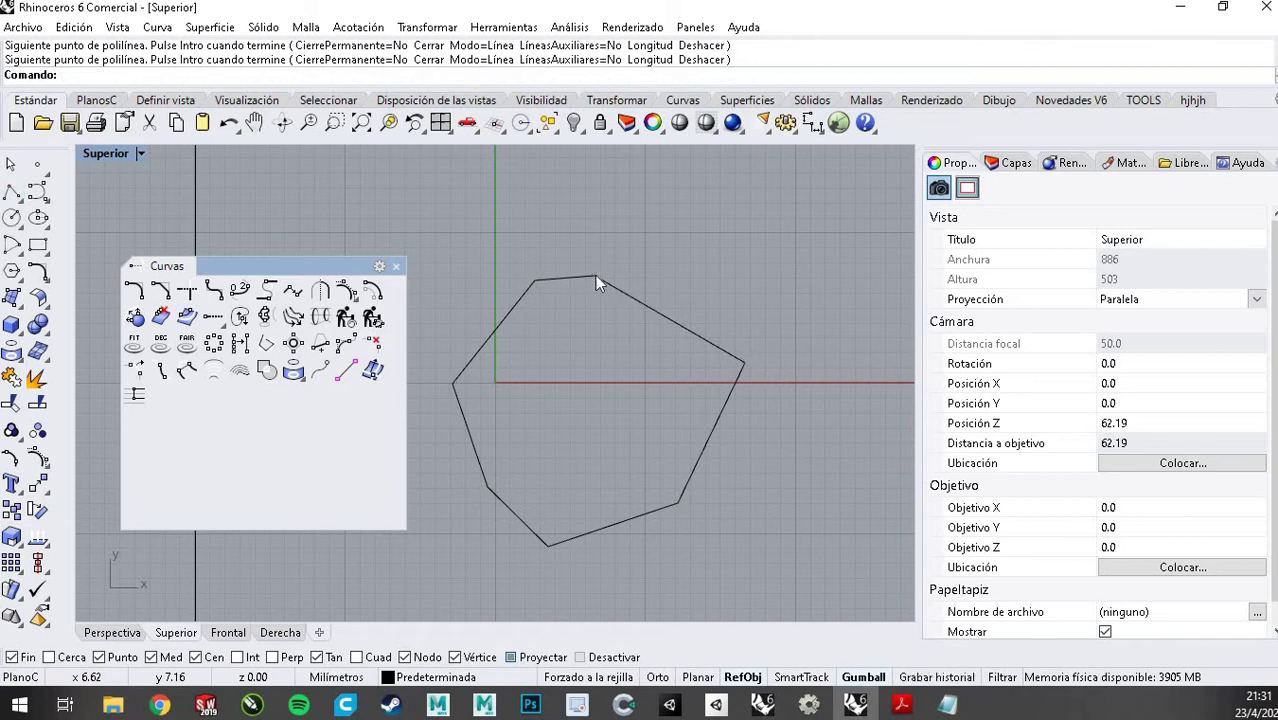
# Offset the seven-sided polyline outward by a distance of 1 mm
pyautogui.click(628, 297)
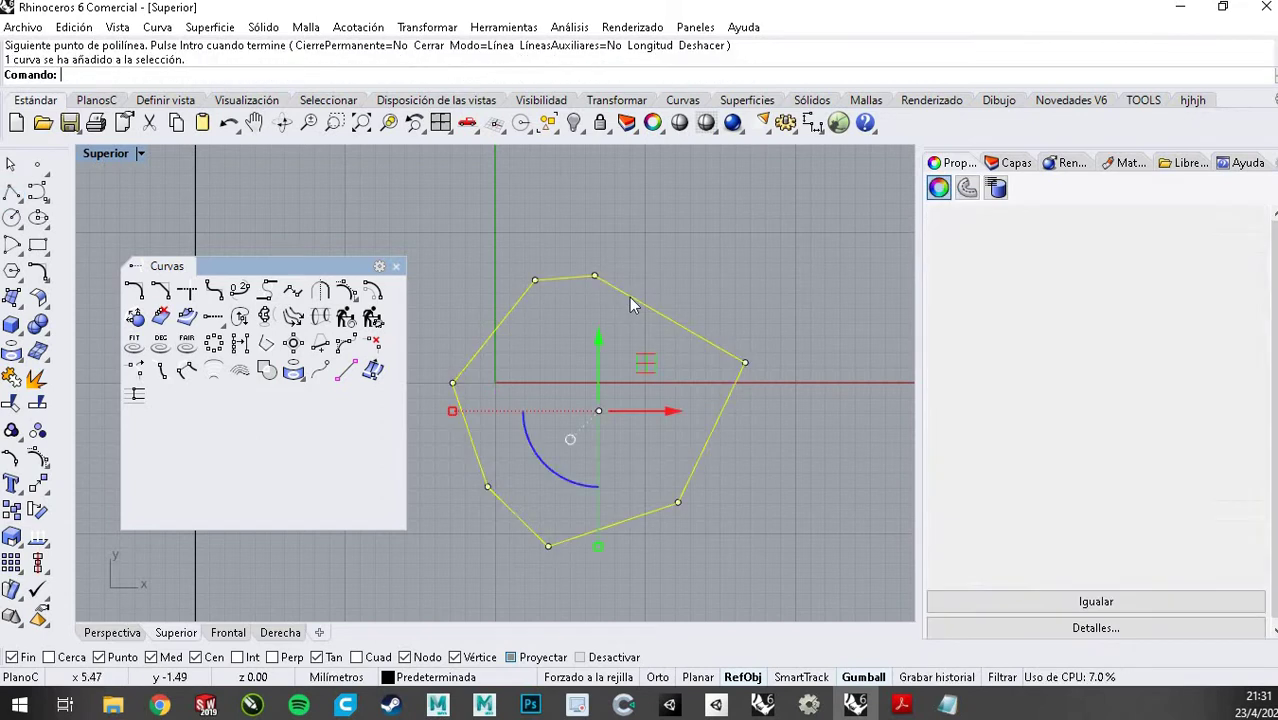
pyautogui.click(372, 292)
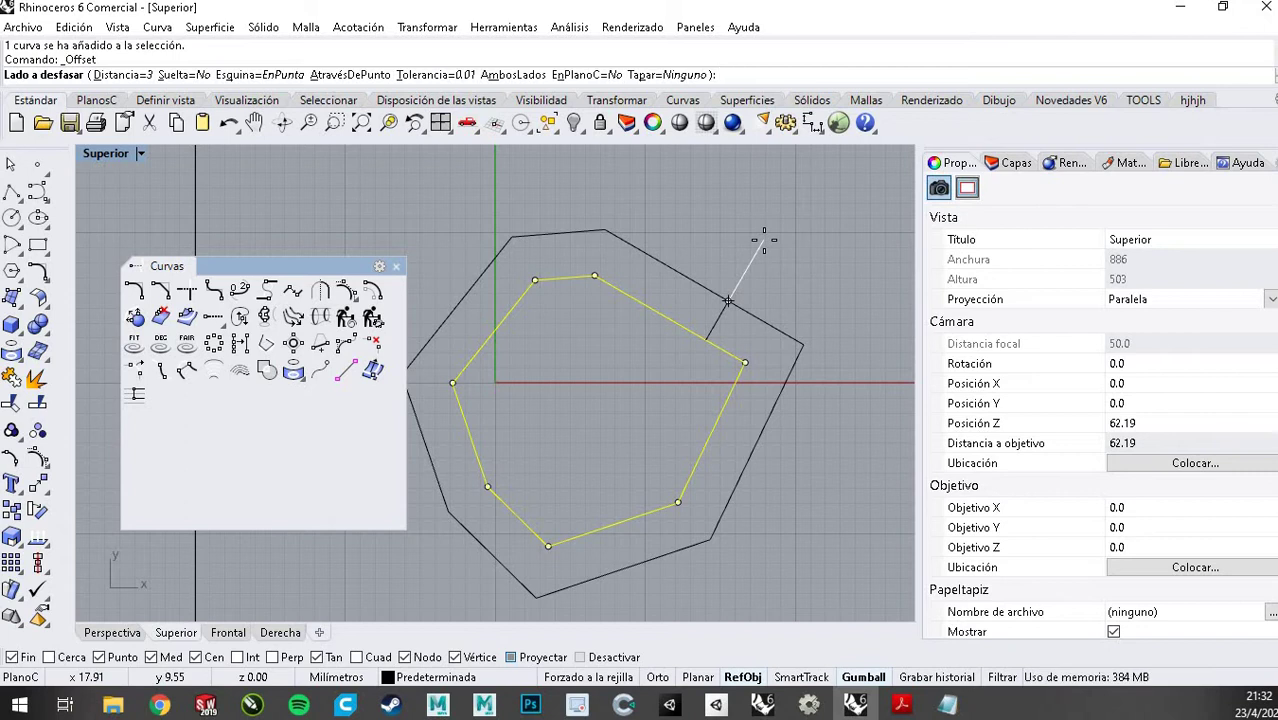
pyautogui.write('1')
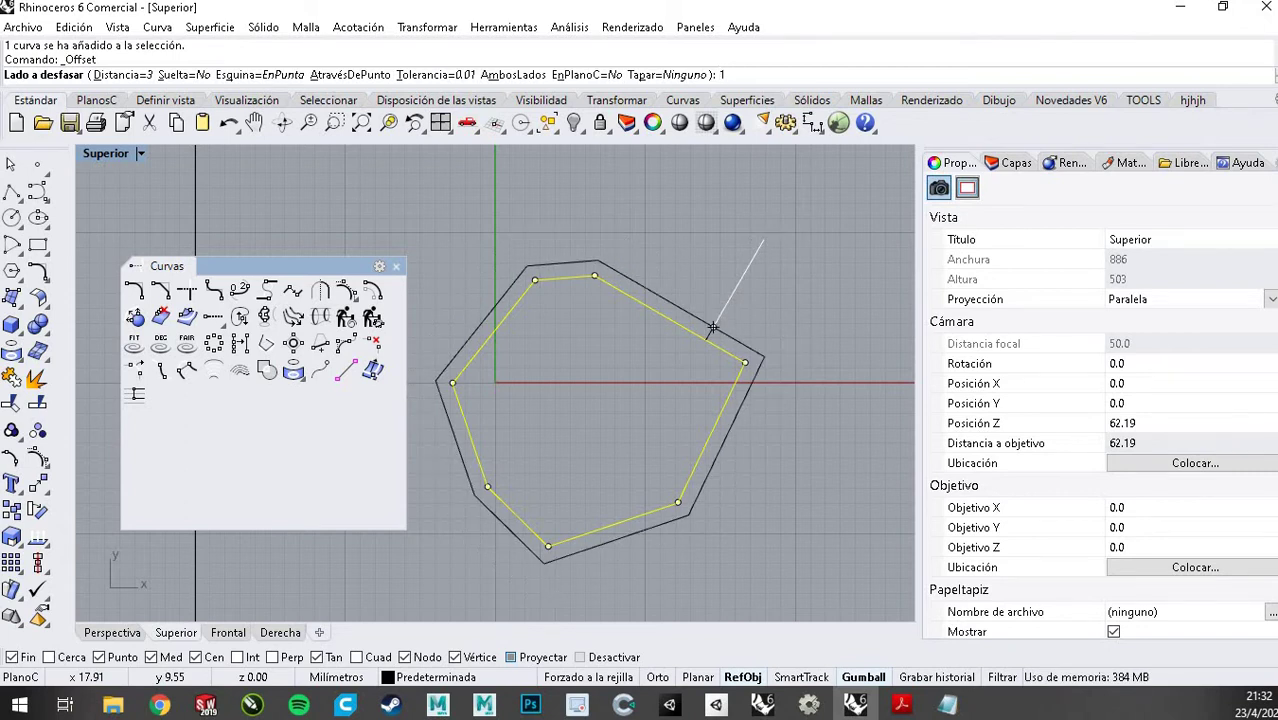
pyautogui.press('Return')
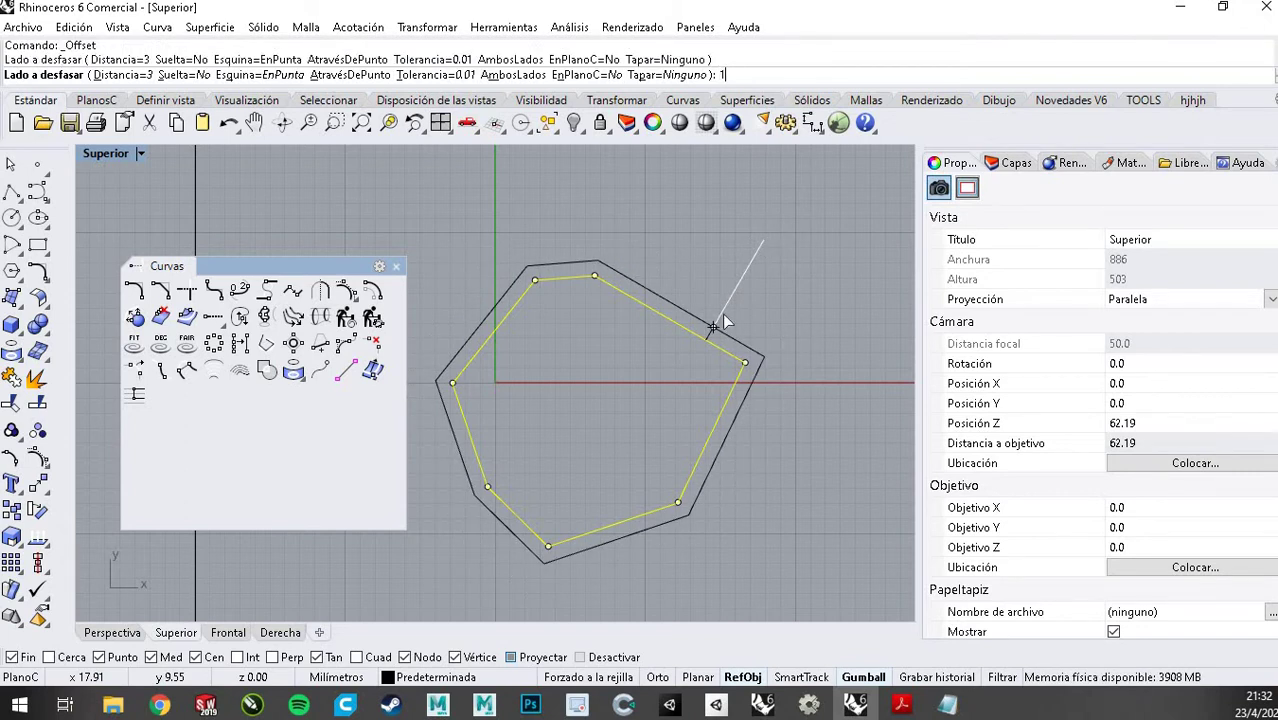
pyautogui.press('Return')
pyautogui.click(756, 314)
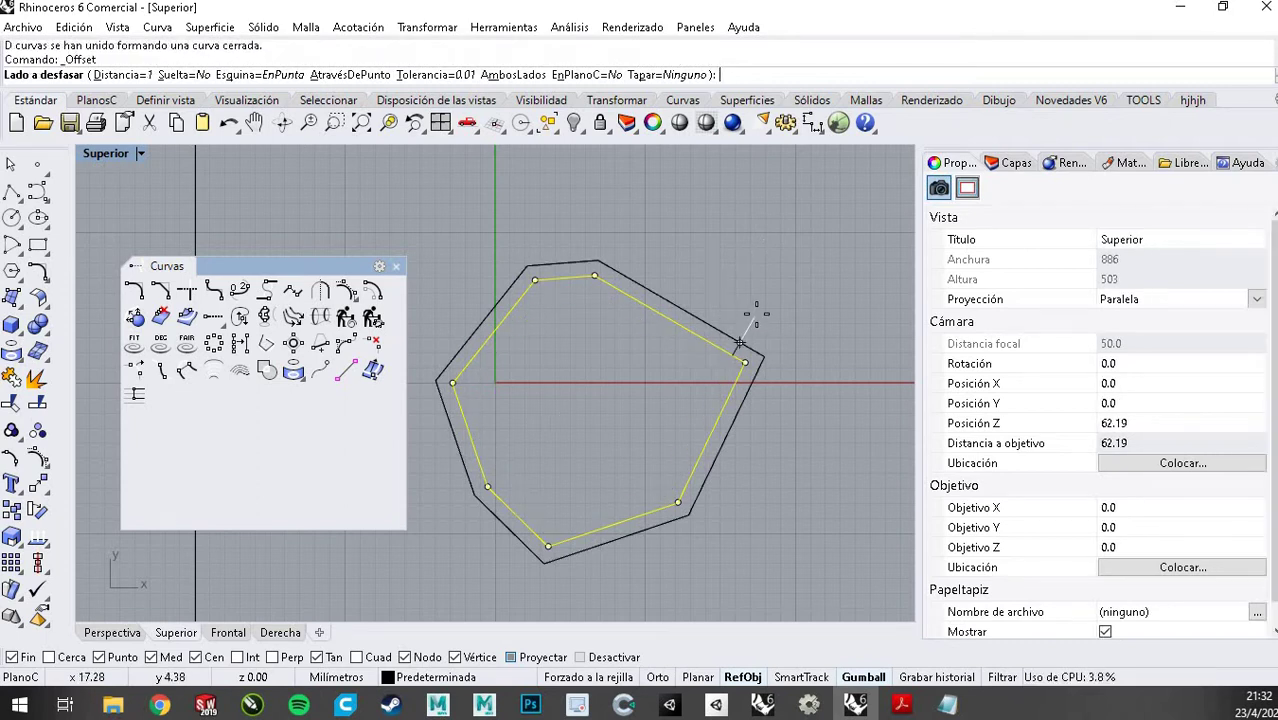
# Inspect the original and offset polylines by selecting both together, and clear the selection
pyautogui.scroll(2, 743, 407)
pyautogui.moveTo(753, 412); pyautogui.dragTo(932, 490, button='right')
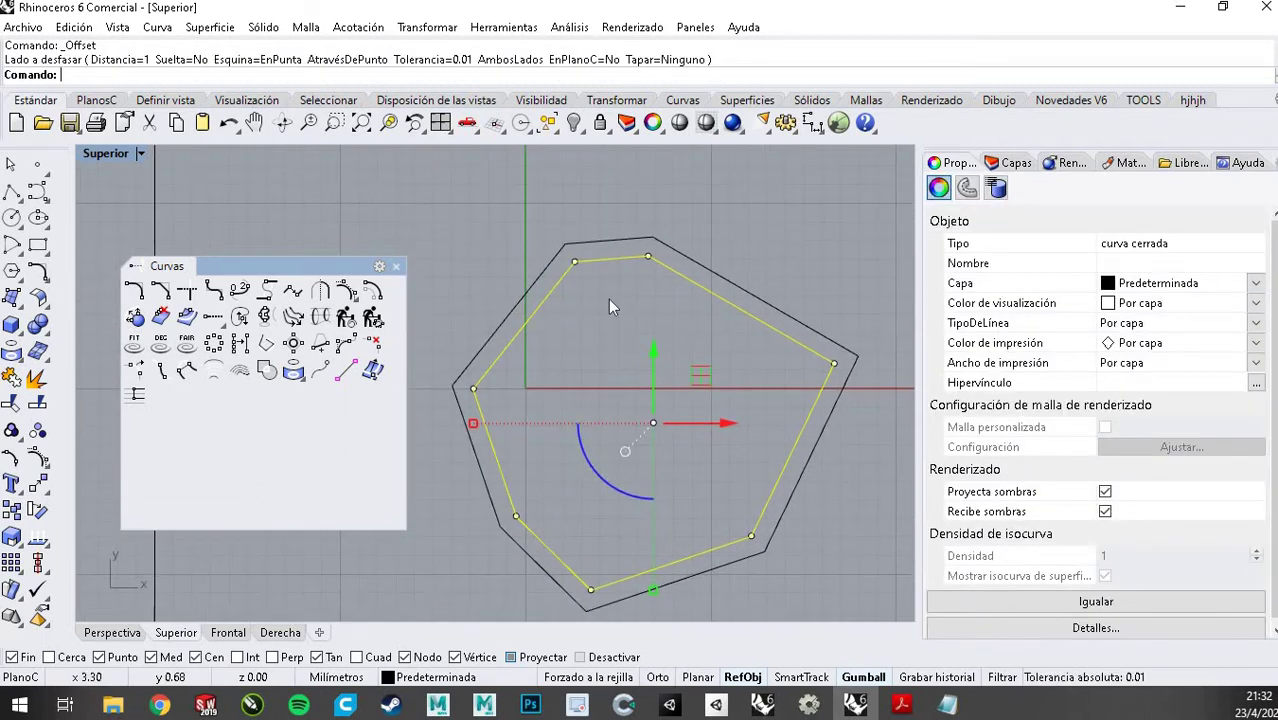
pyautogui.click(609, 300)
pyautogui.scroll(-2, 714, 390)
pyautogui.click(784, 349)
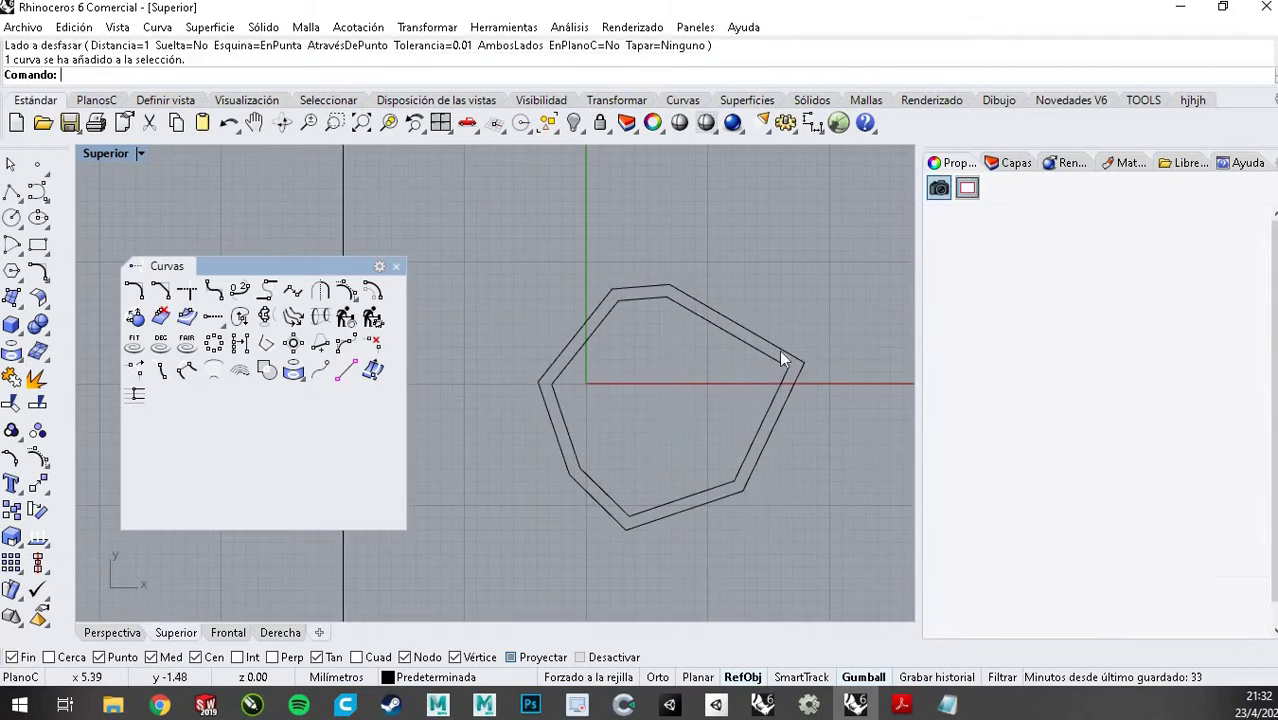
pyautogui.keyDown('shift'); pyautogui.click(771, 357); pyautogui.keyUp('shift')
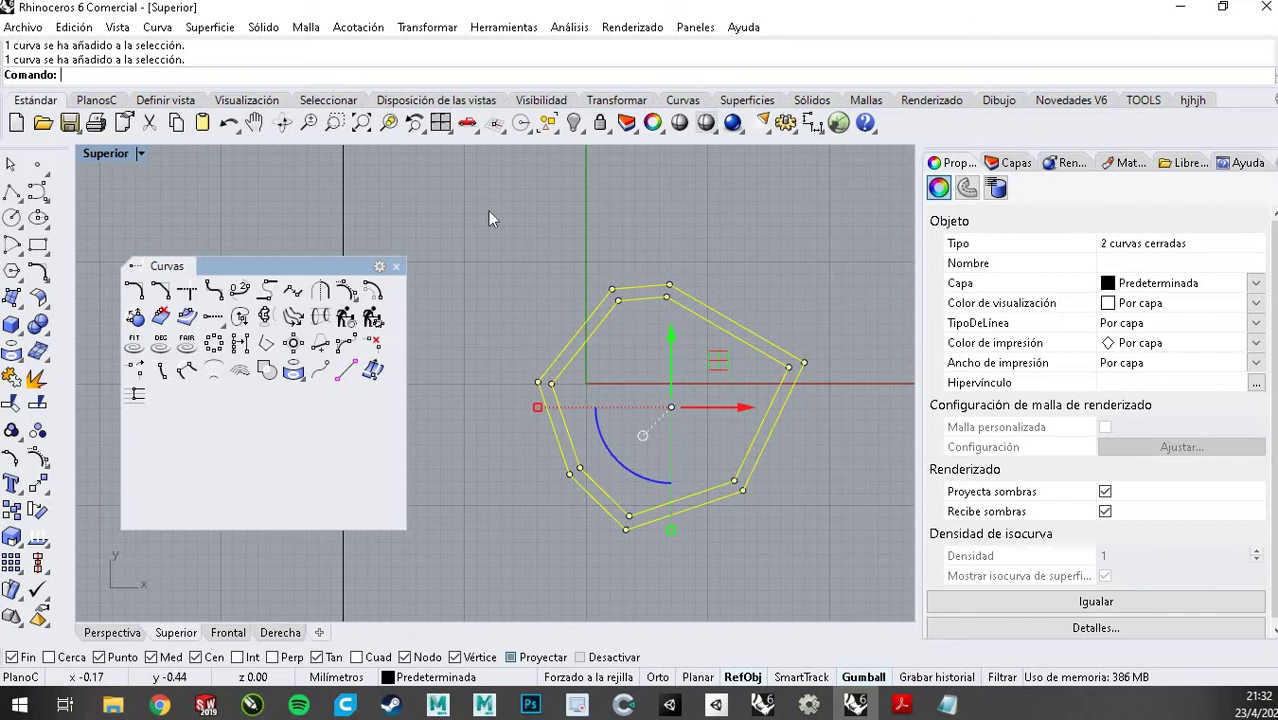
pyautogui.click(578, 241)
pyautogui.scroll(-2, 817, 311)
pyautogui.scroll(2, 620, 296)
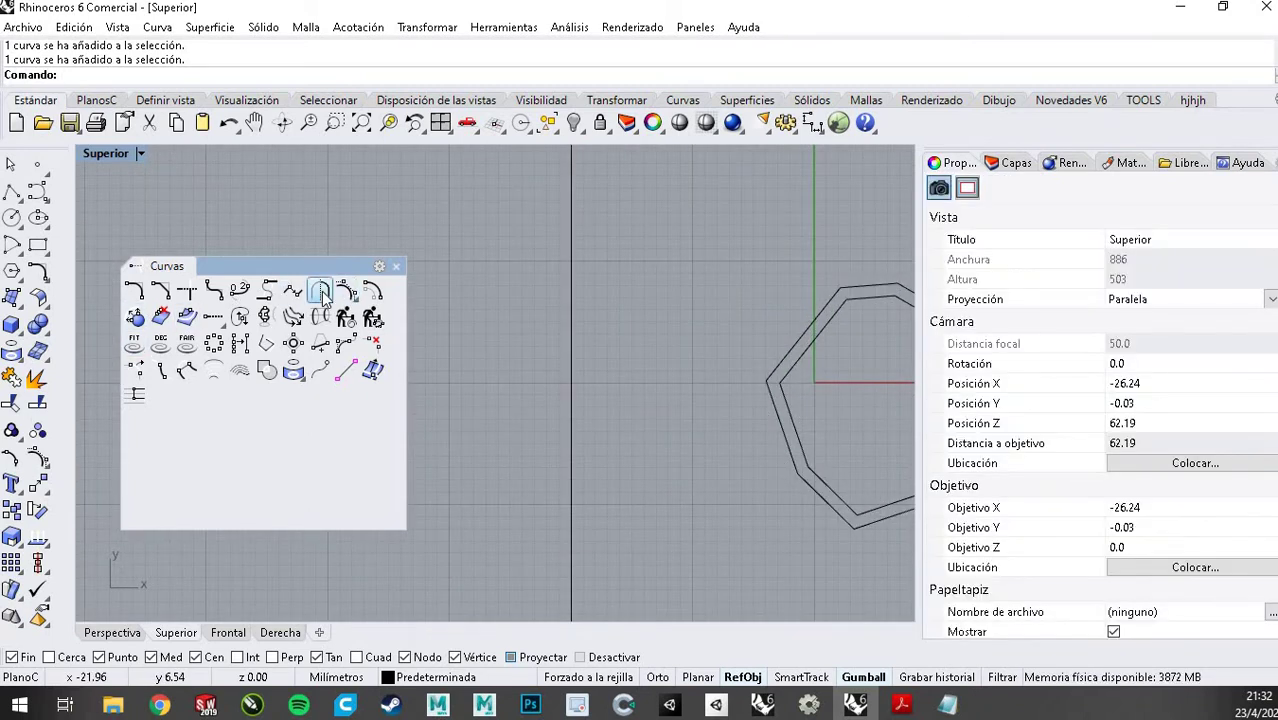
pyautogui.click(321, 292)
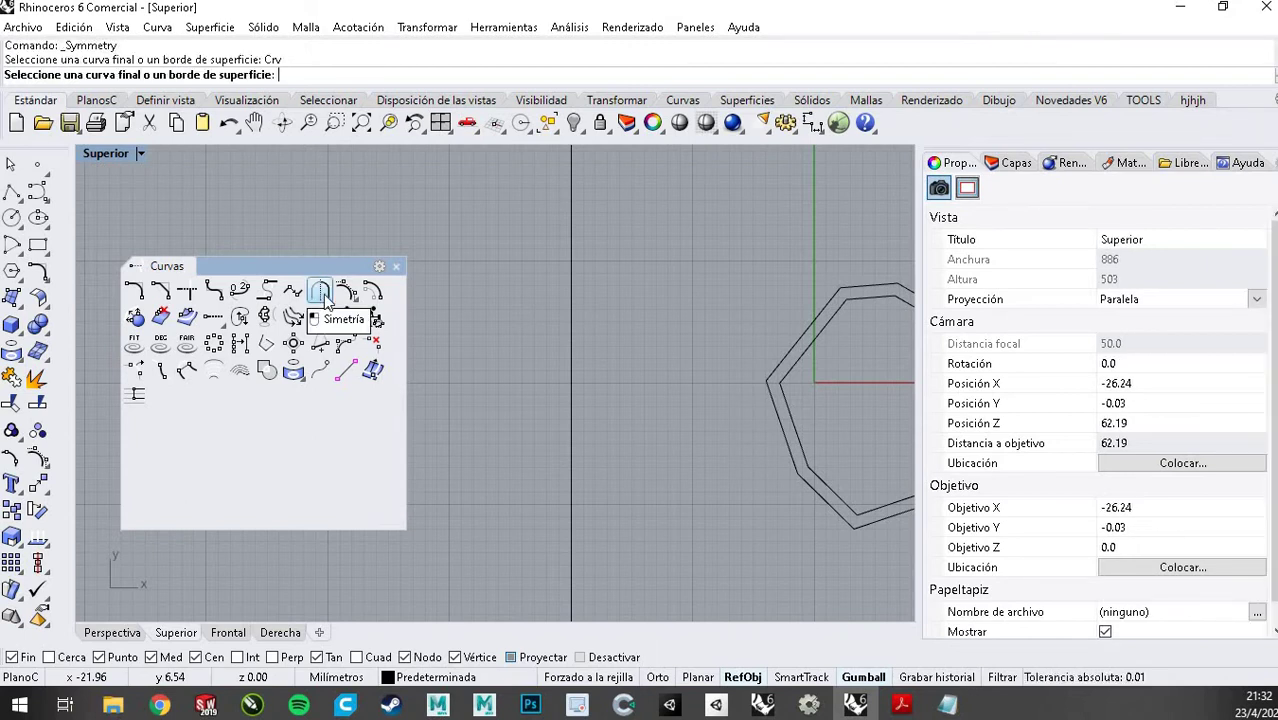
pyautogui.click(14, 194)
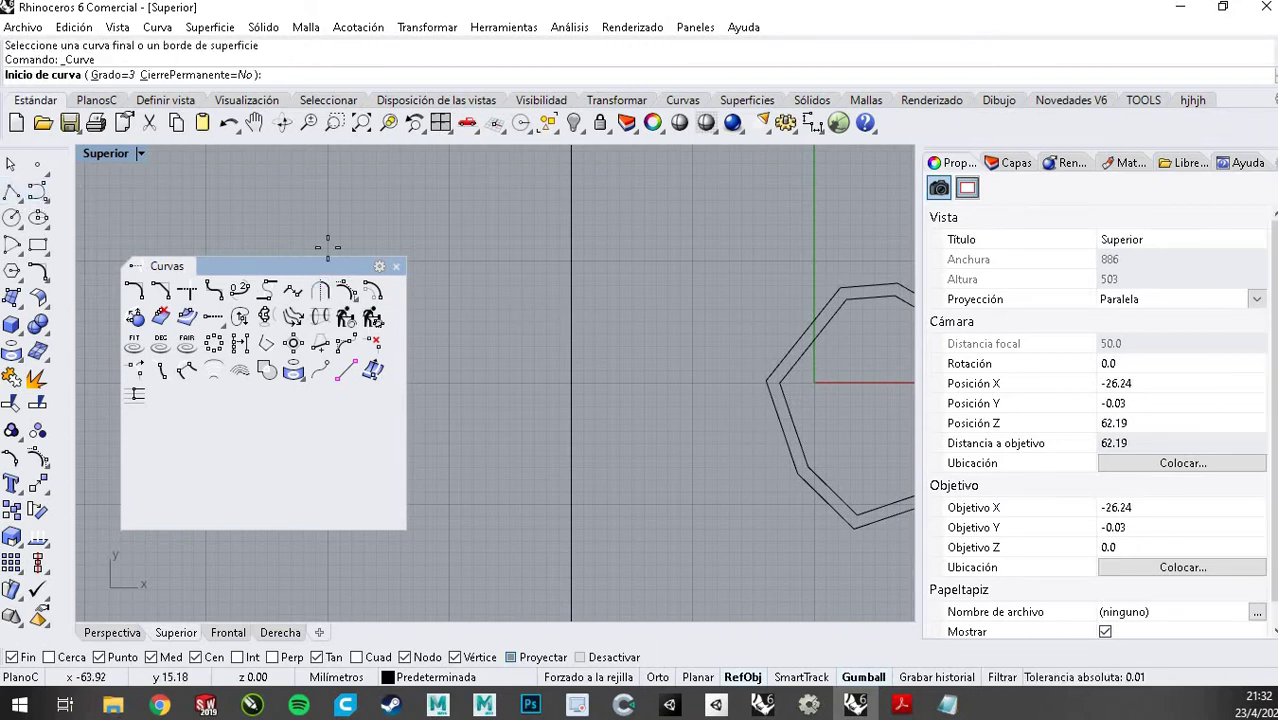
pyautogui.scroll(-3, 608, 305)
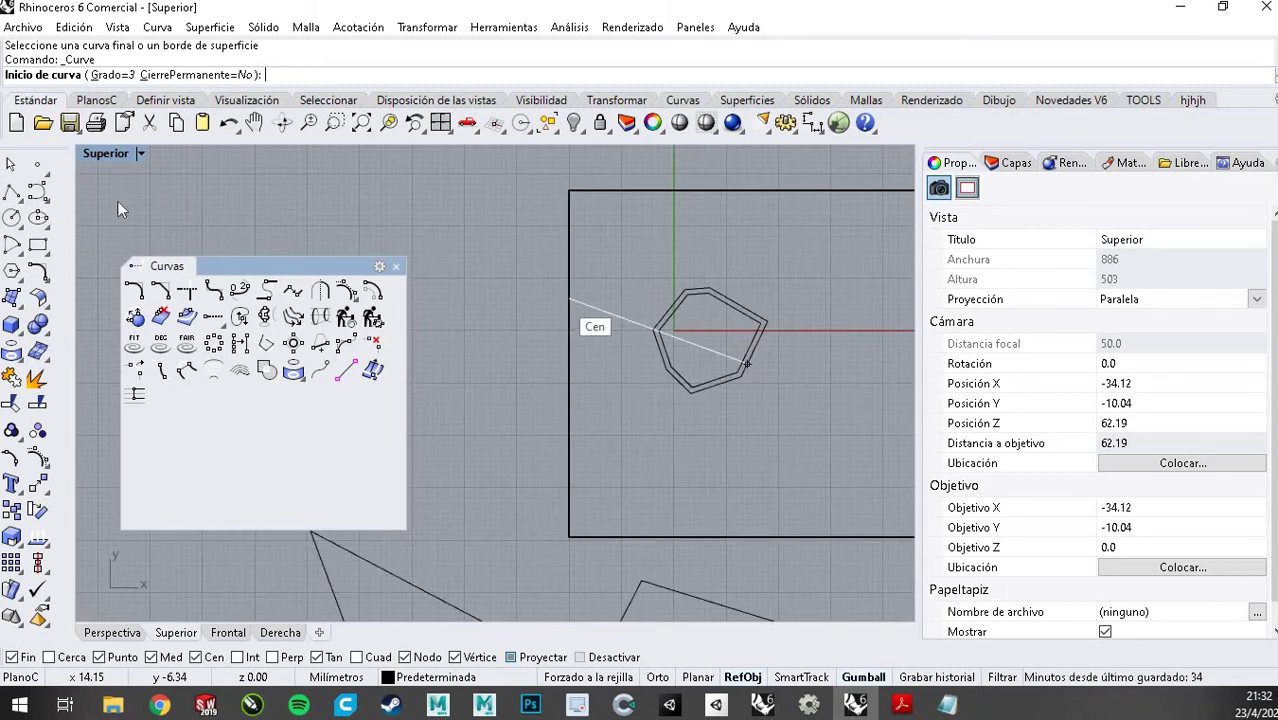
pyautogui.press('Escape')
# Start a degree 3 control point curve in the empty area beyond the rectangle and enable grid snap
pyautogui.click(38, 191)
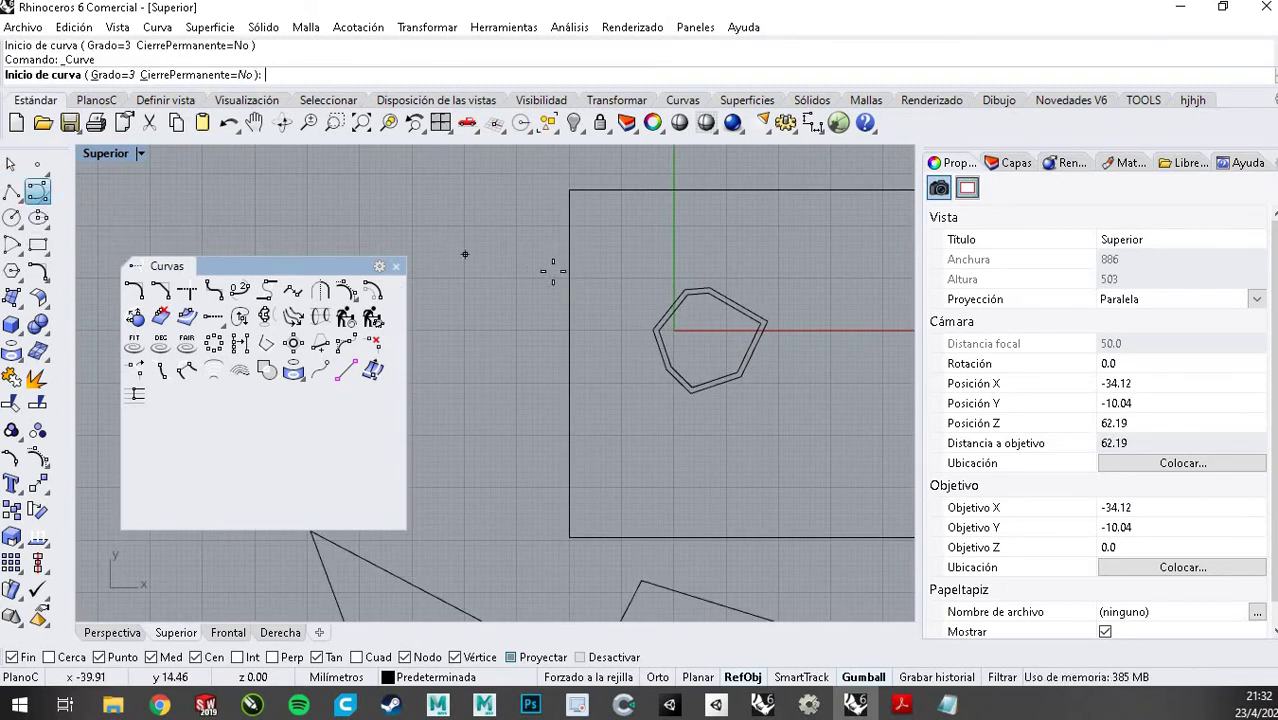
pyautogui.scroll(-2, 466, 252)
pyautogui.scroll(2, 890, 257)
pyautogui.moveTo(540, 329); pyautogui.dragTo(500, 351, button='right')
pyautogui.scroll(-3, 830, 277)
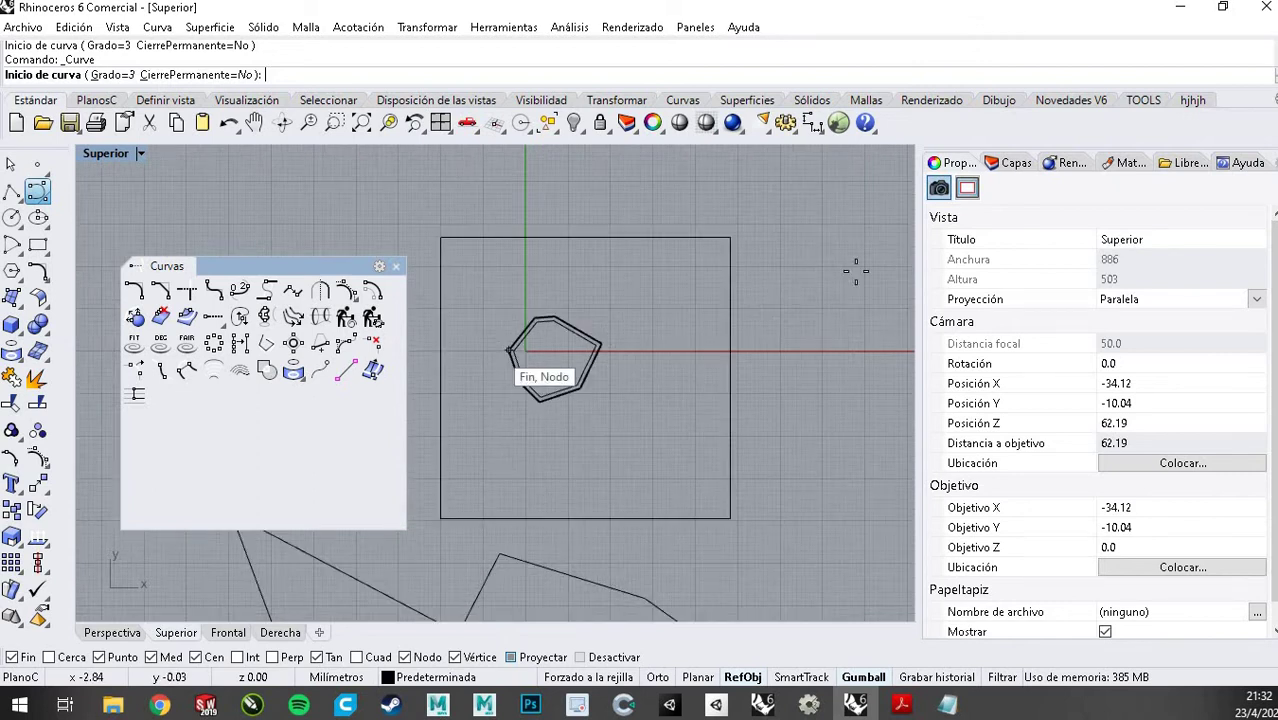
pyautogui.scroll(6, 459, 343)
pyautogui.scroll(-3, 432, 354)
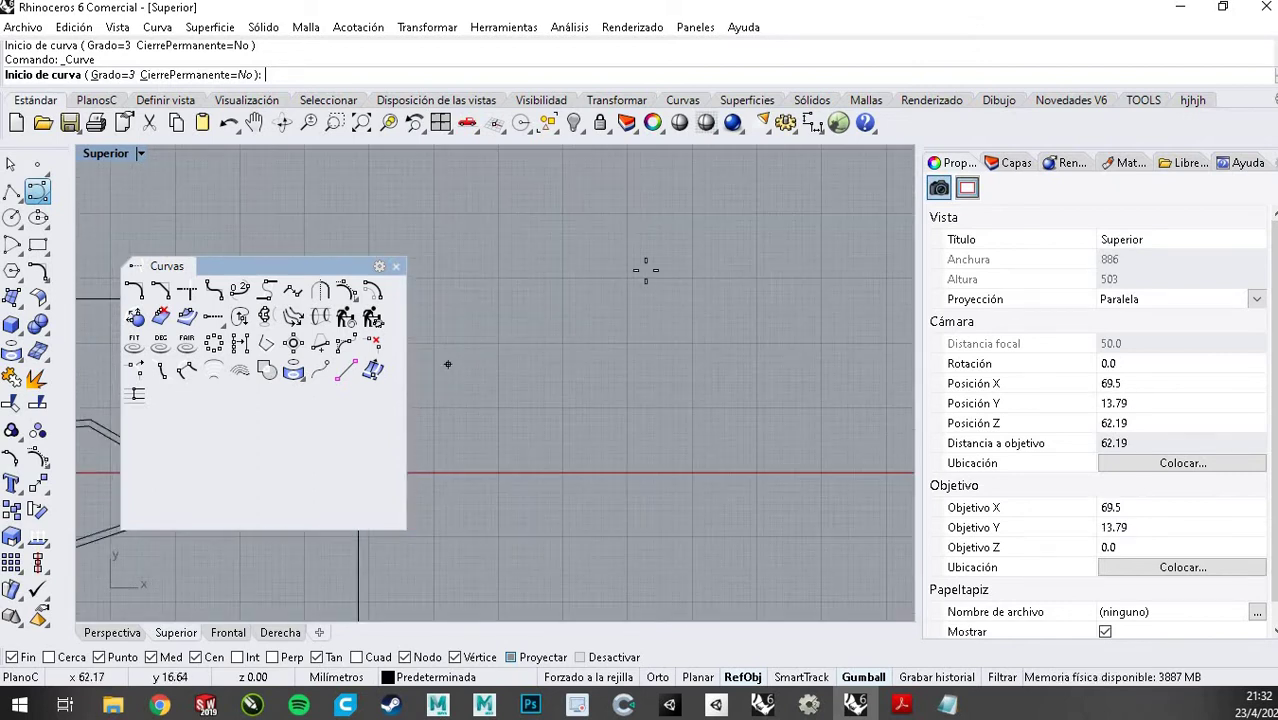
pyautogui.moveTo(754, 531); pyautogui.dragTo(662, 588, button='right')
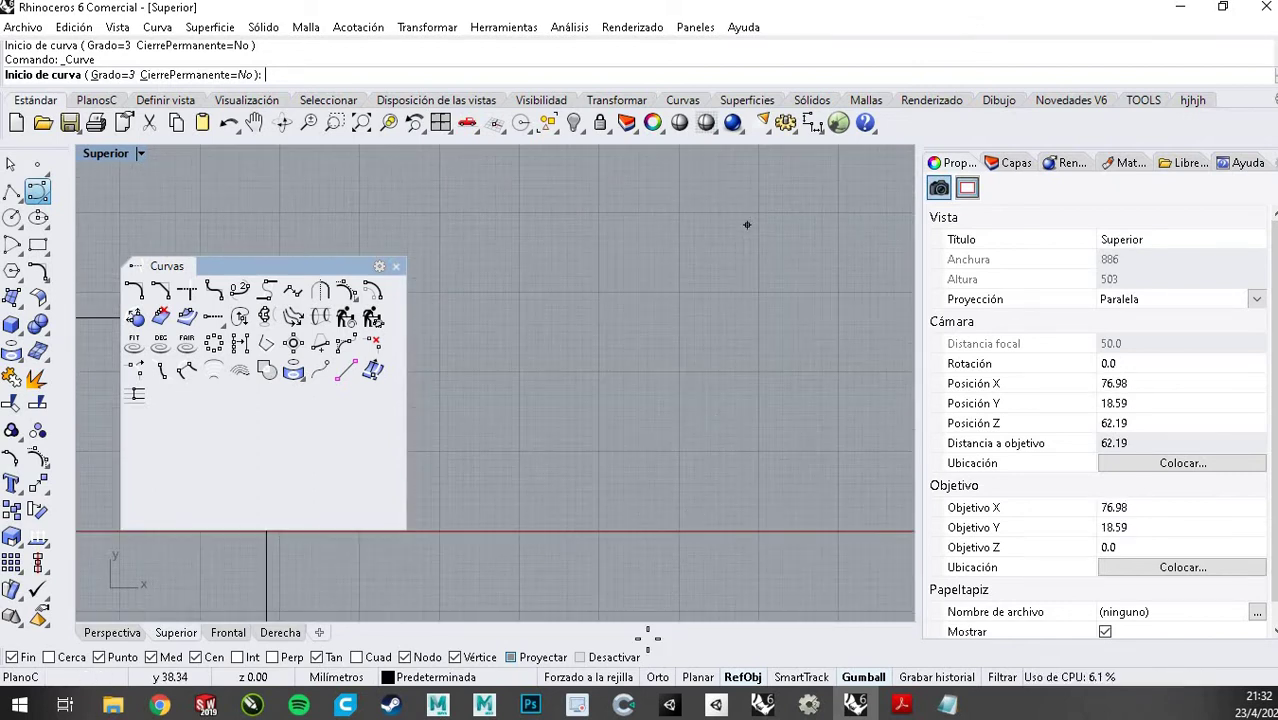
pyautogui.click(613, 684)
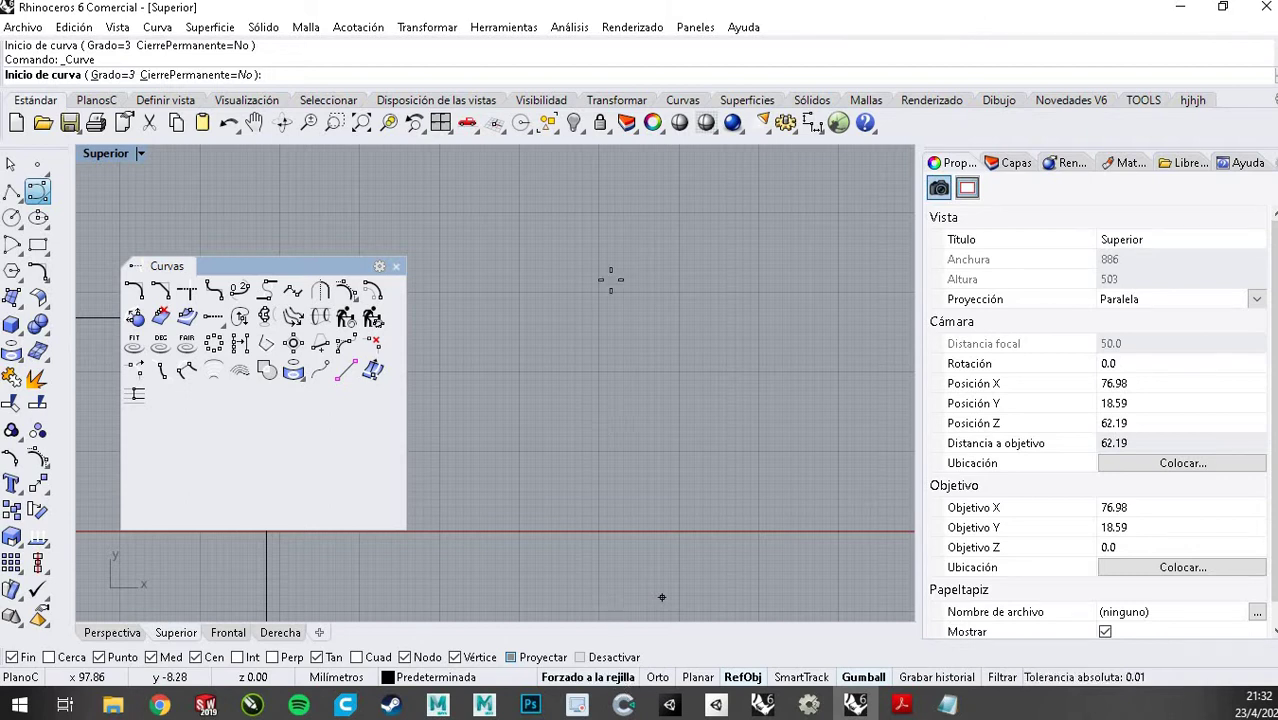
# Place four control points for an open, arc-like curve about 12 mm wide and 15 mm high, and finish it
pyautogui.scroll(3, 597, 258)
pyautogui.scroll(3, 593, 271)
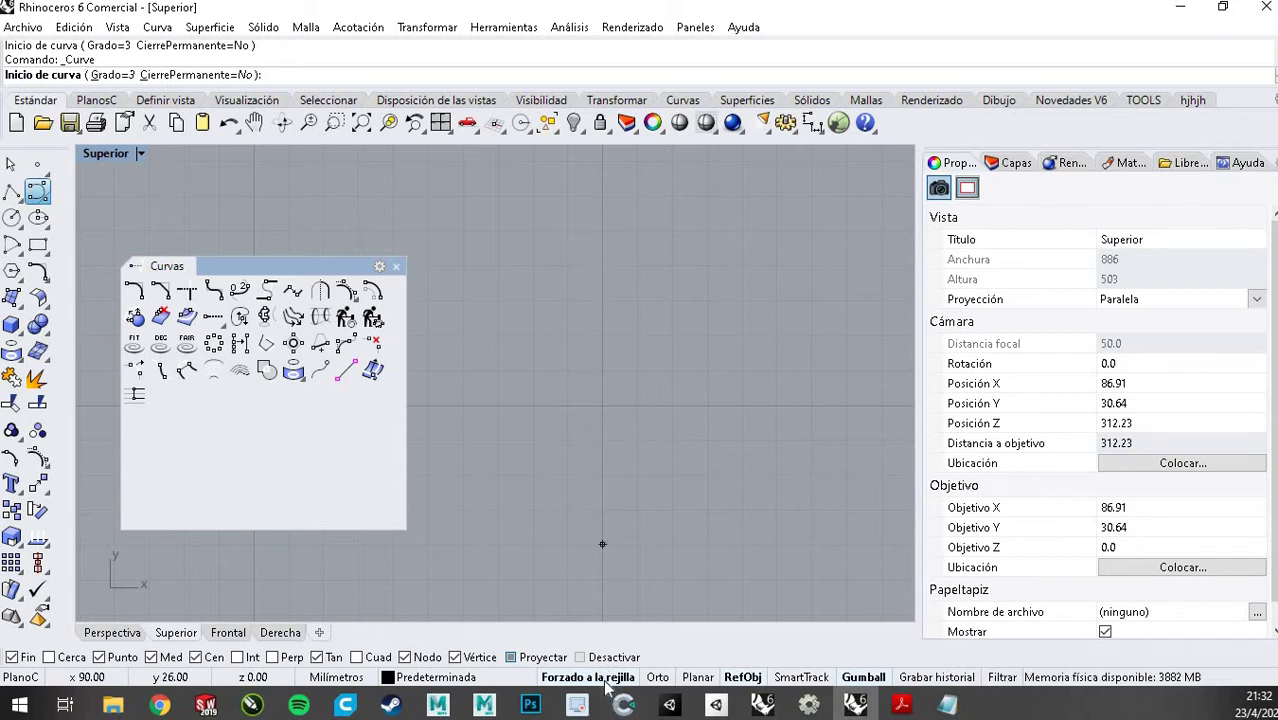
pyautogui.click(602, 265)
pyautogui.scroll(-3, 605, 268)
pyautogui.click(501, 314)
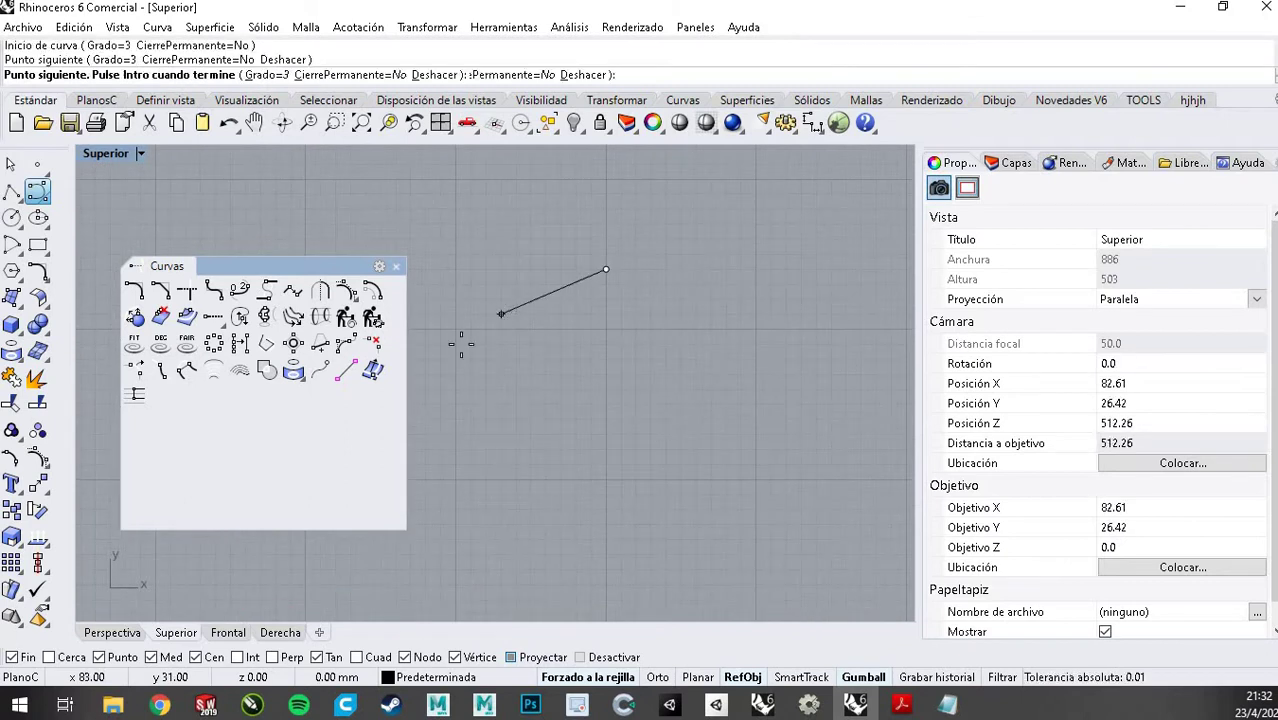
pyautogui.click(441, 389)
pyautogui.click(426, 493)
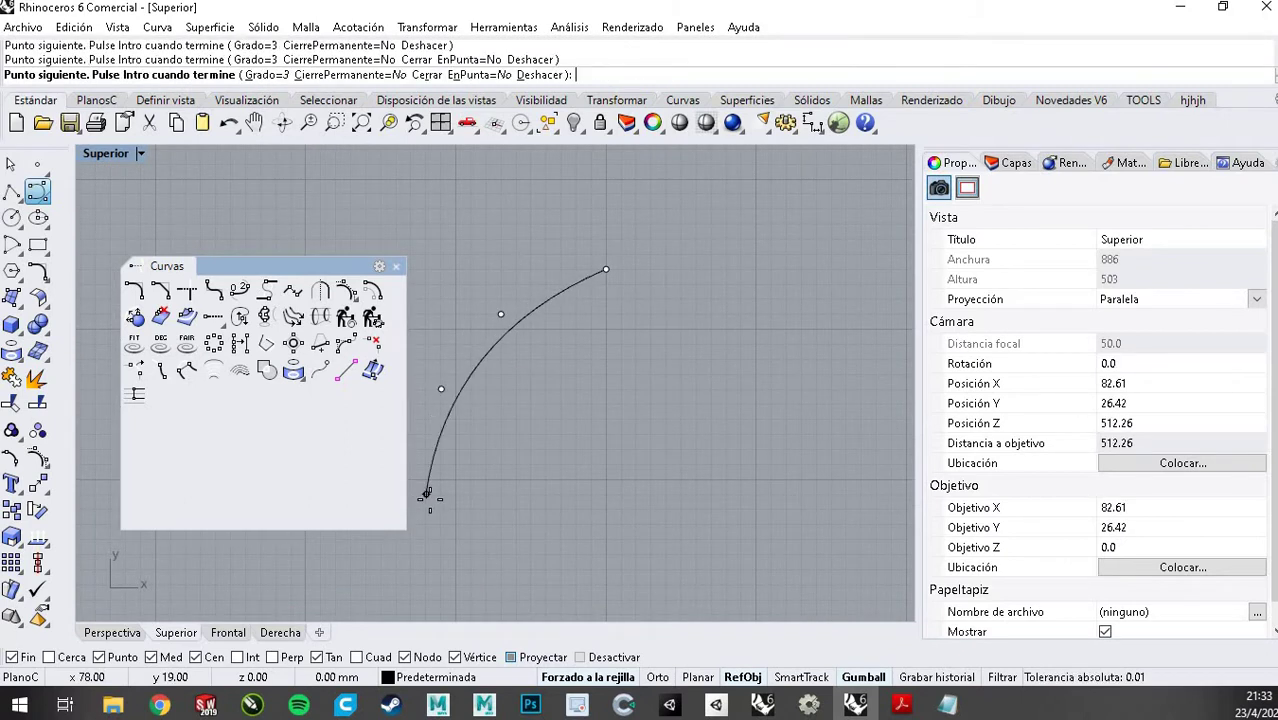
pyautogui.rightClick(430, 499)
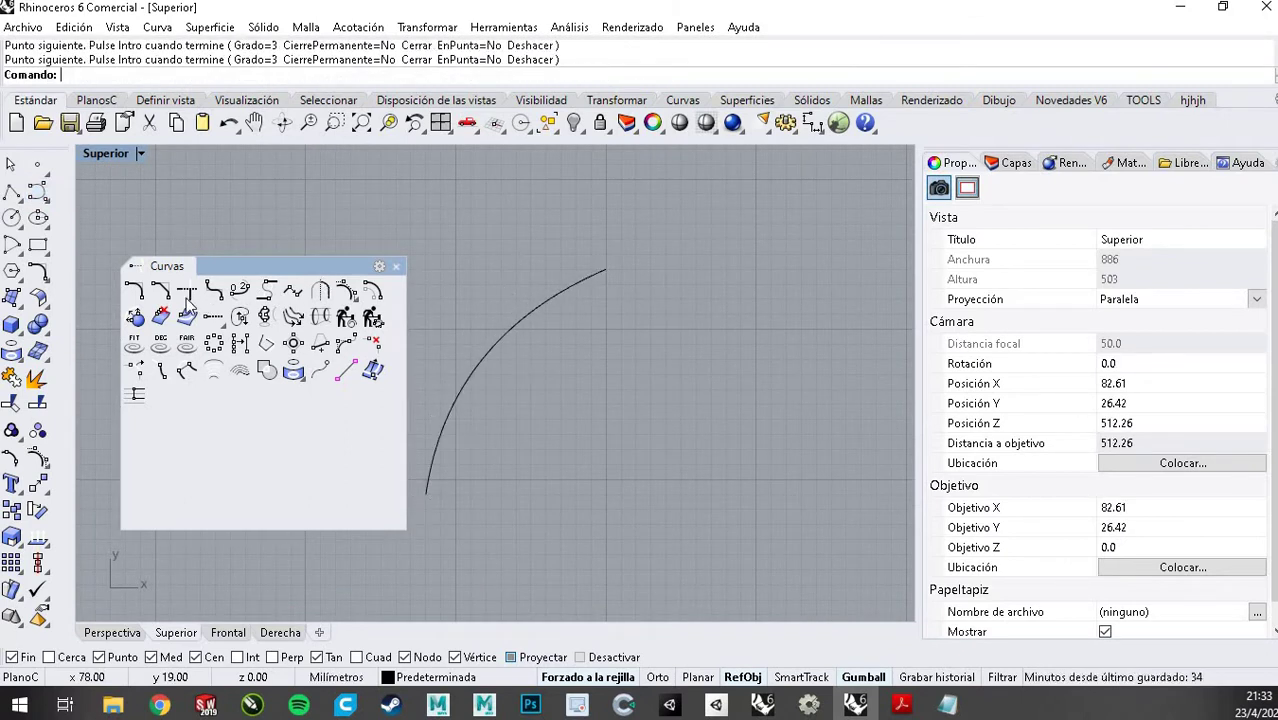
# Mirror the open arc-like curve with Symmetry, continuity Ninguno, about a vertical axis through its upper endpoint
pyautogui.scroll(4, 576, 231)
pyautogui.click(591, 301)
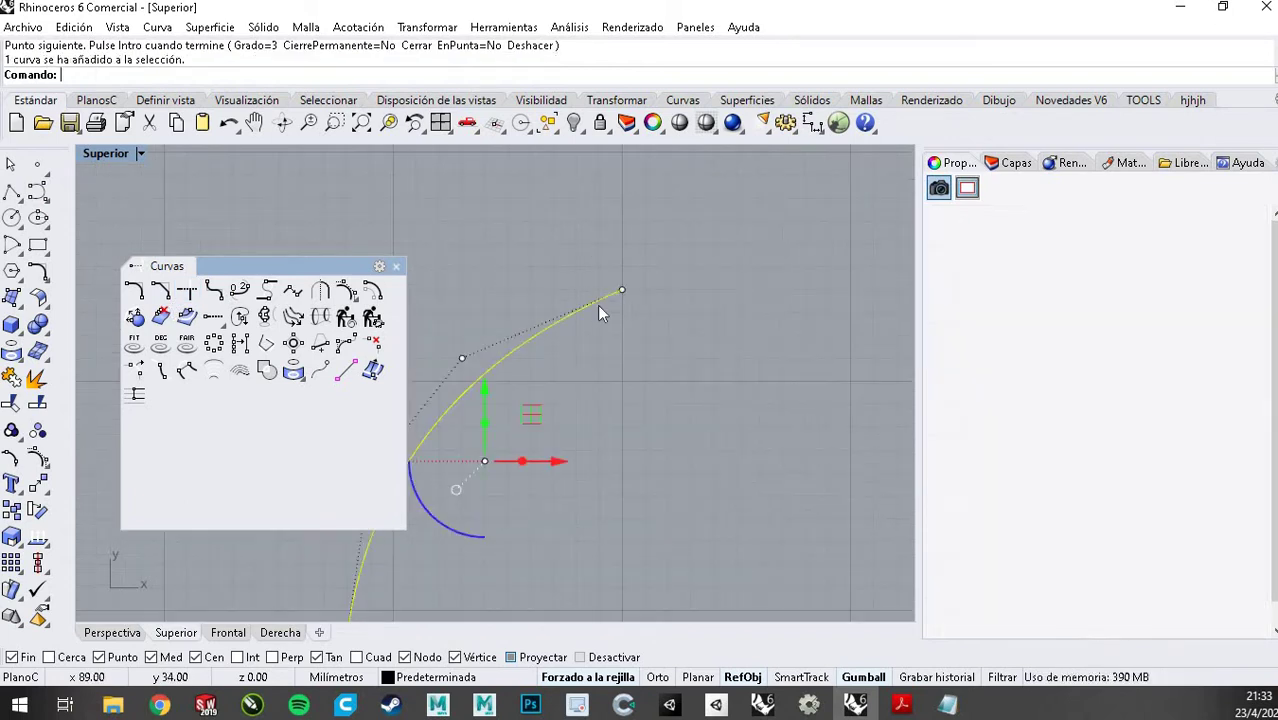
pyautogui.click(601, 263)
pyautogui.click(606, 298)
pyautogui.scroll(-2, 645, 258)
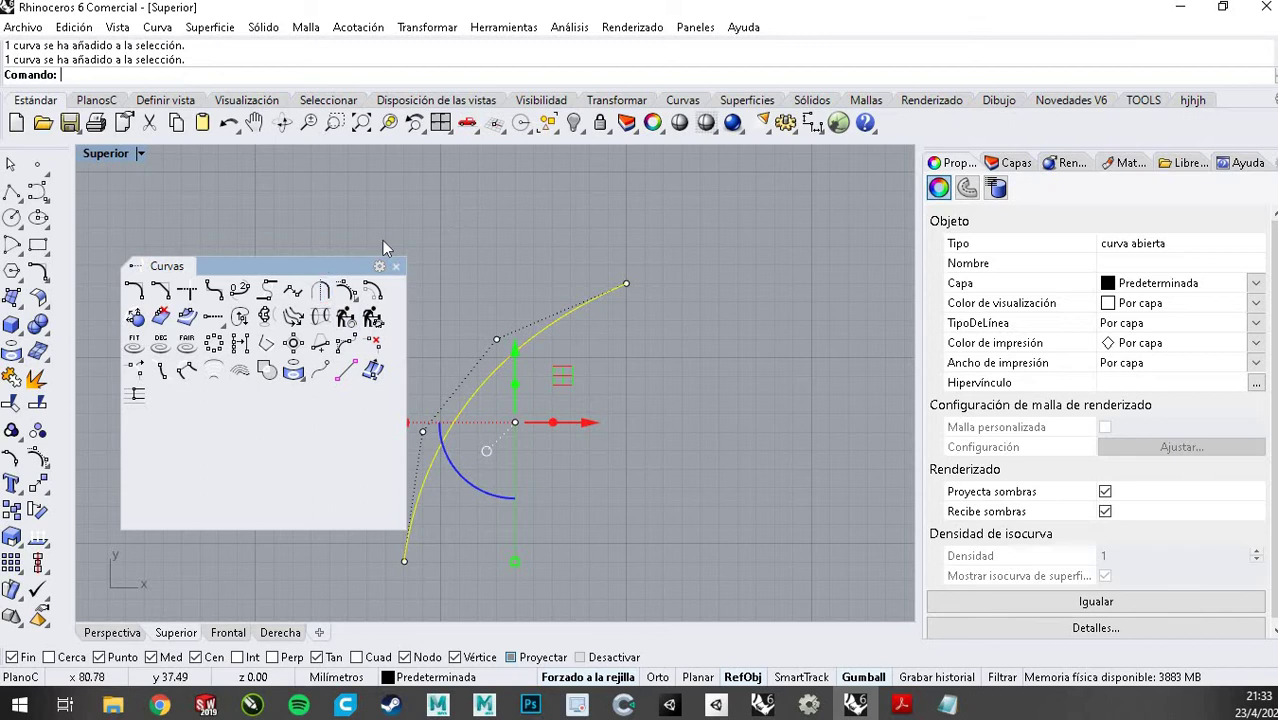
pyautogui.click(453, 219)
pyautogui.click(320, 293)
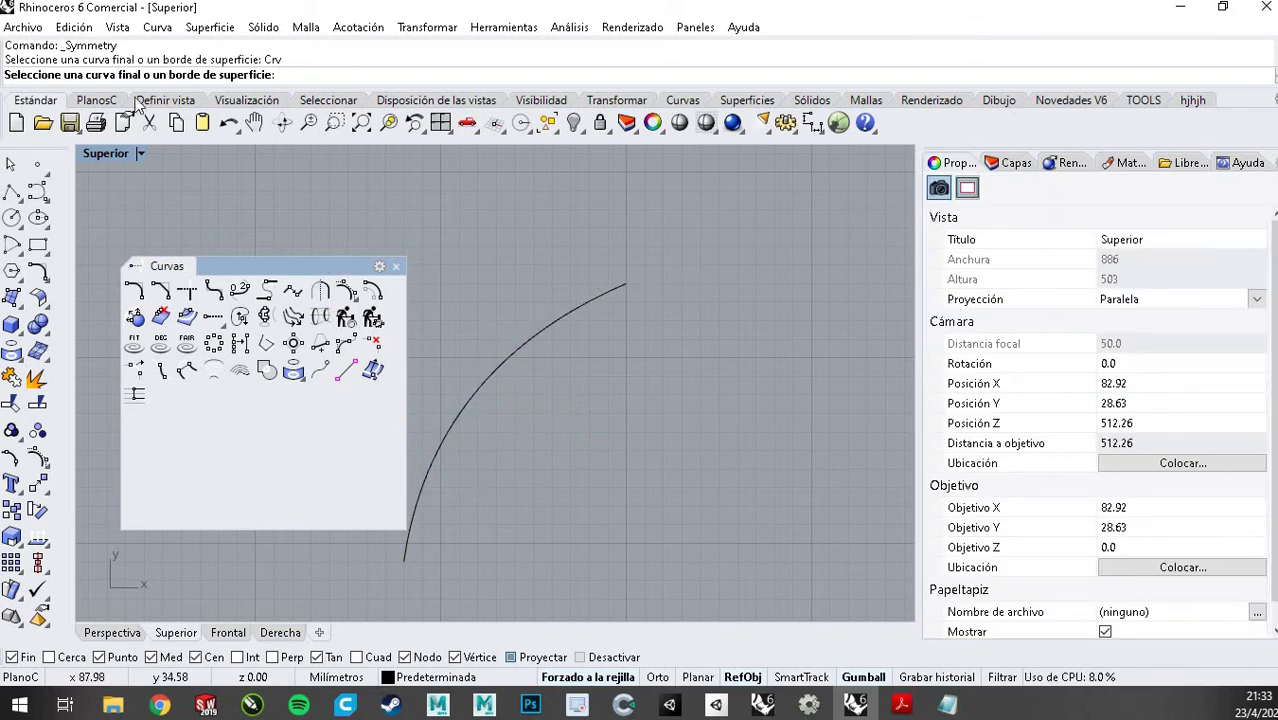
pyautogui.click(570, 320)
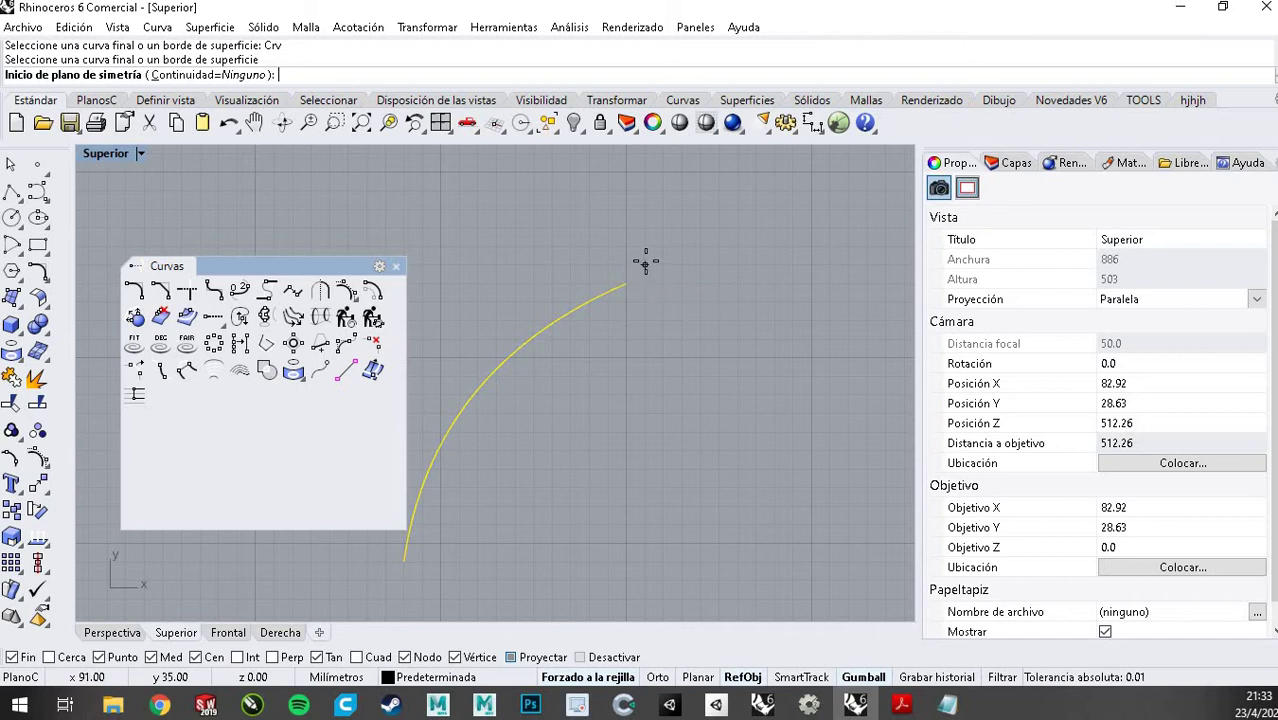
pyautogui.click(627, 283)
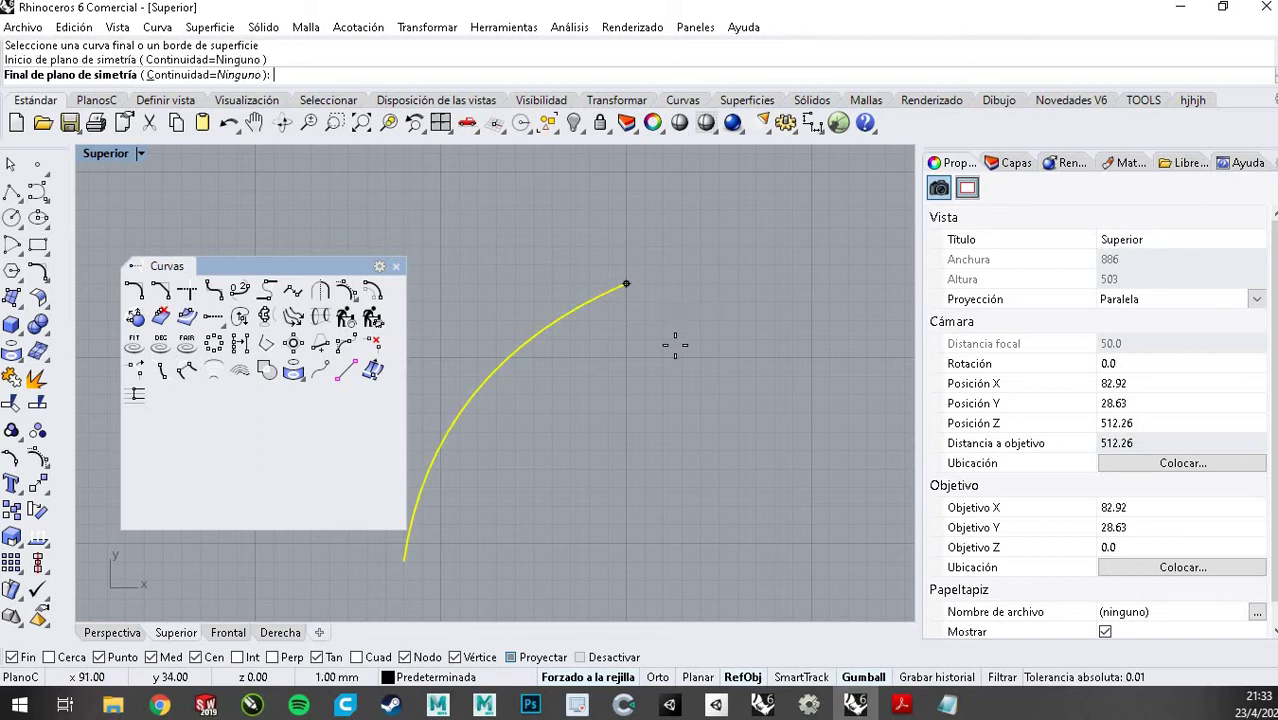
pyautogui.click(628, 414)
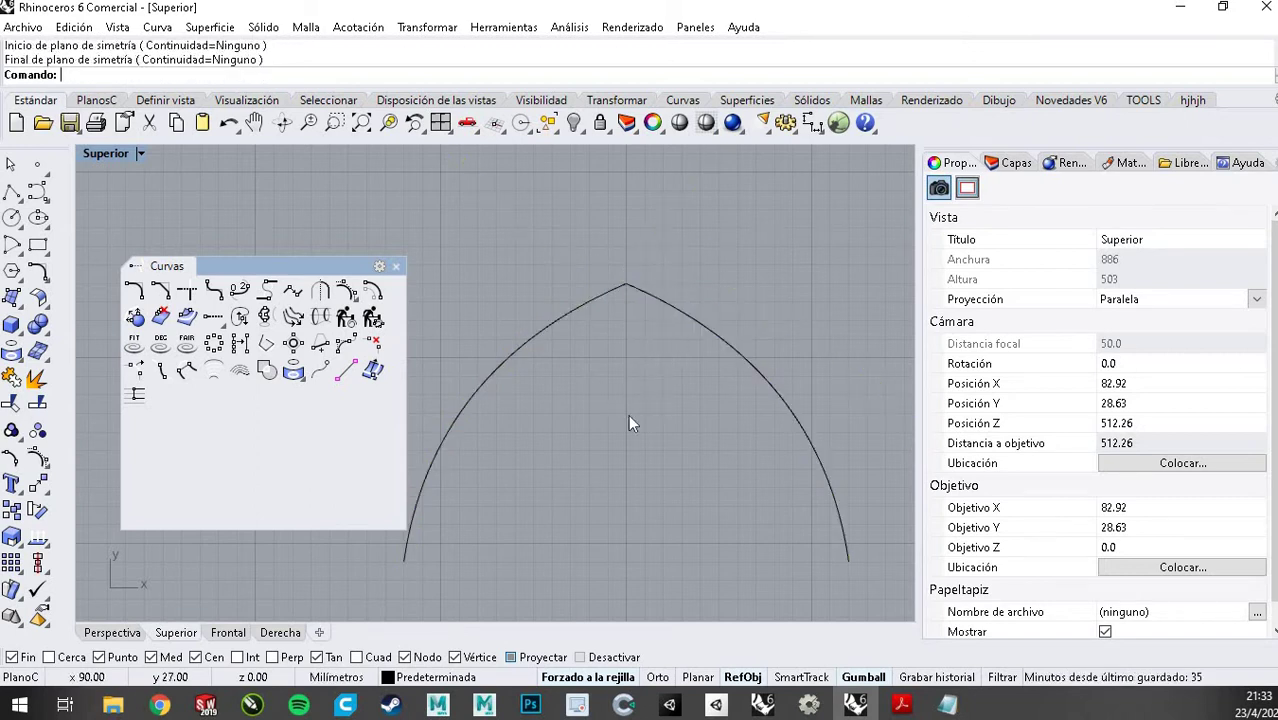
# Join the two mirrored halves into a single open curve, select it to check it, and clear the selection
pyautogui.click(657, 298)
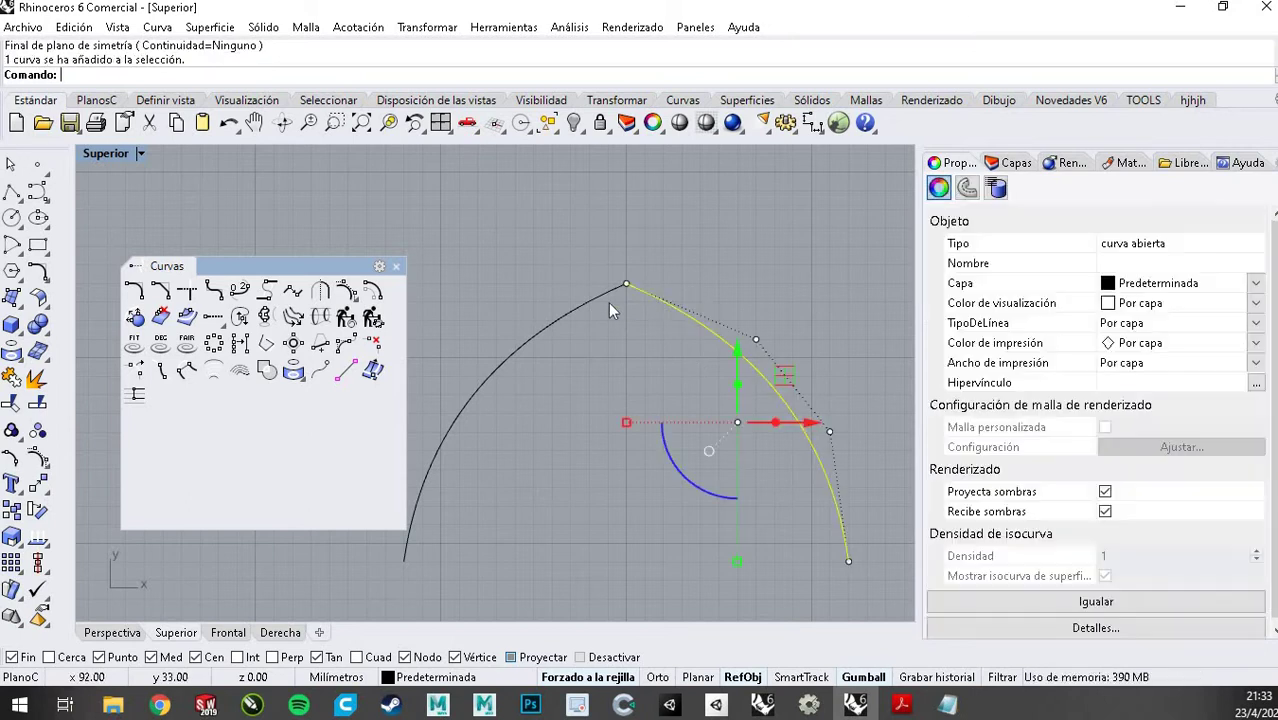
pyautogui.click(594, 298)
pyautogui.click(648, 300)
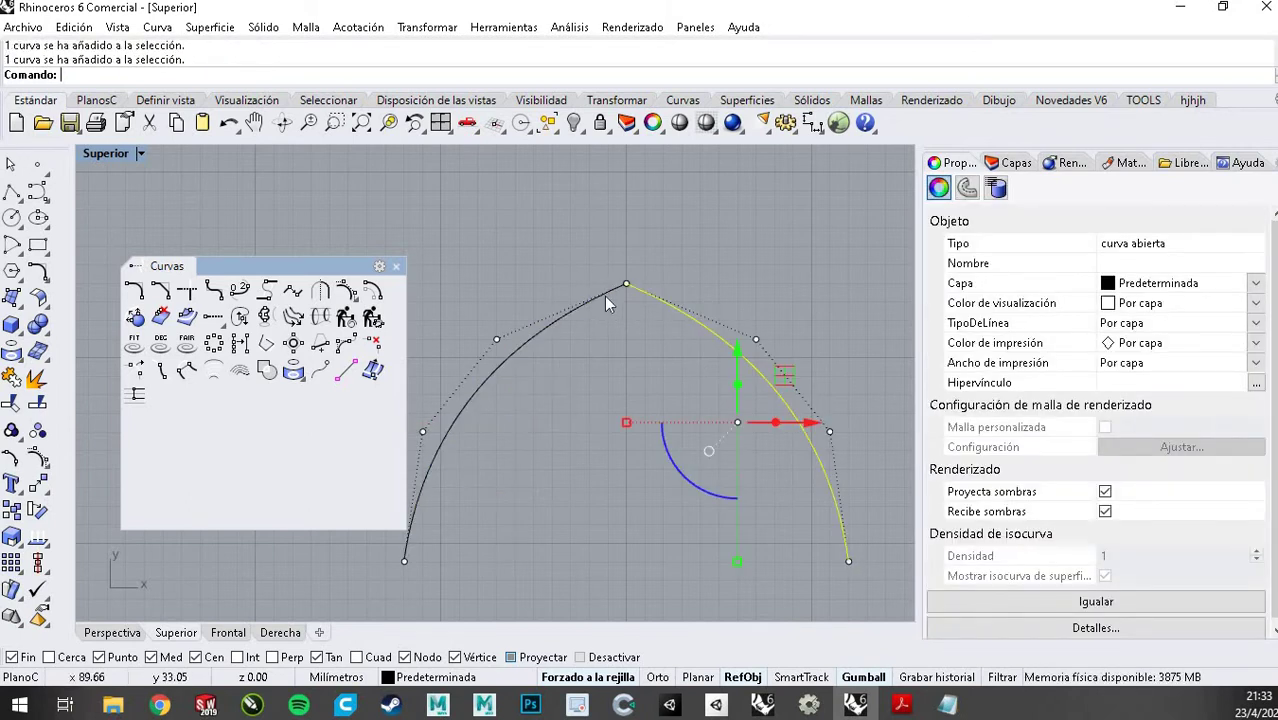
pyautogui.keyDown('shift'); pyautogui.click(605, 296); pyautogui.keyUp('shift')
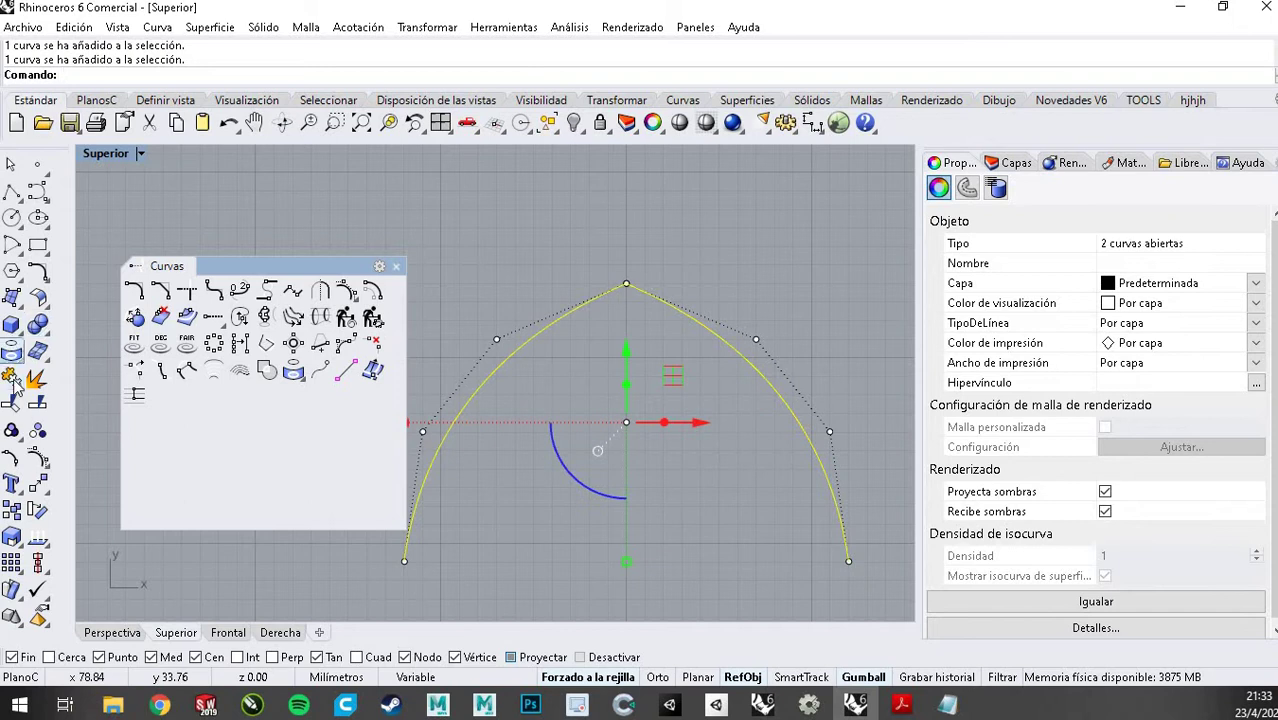
pyautogui.hotkey('ctrl', 'j')
pyautogui.press('Escape')
pyautogui.click(675, 308)
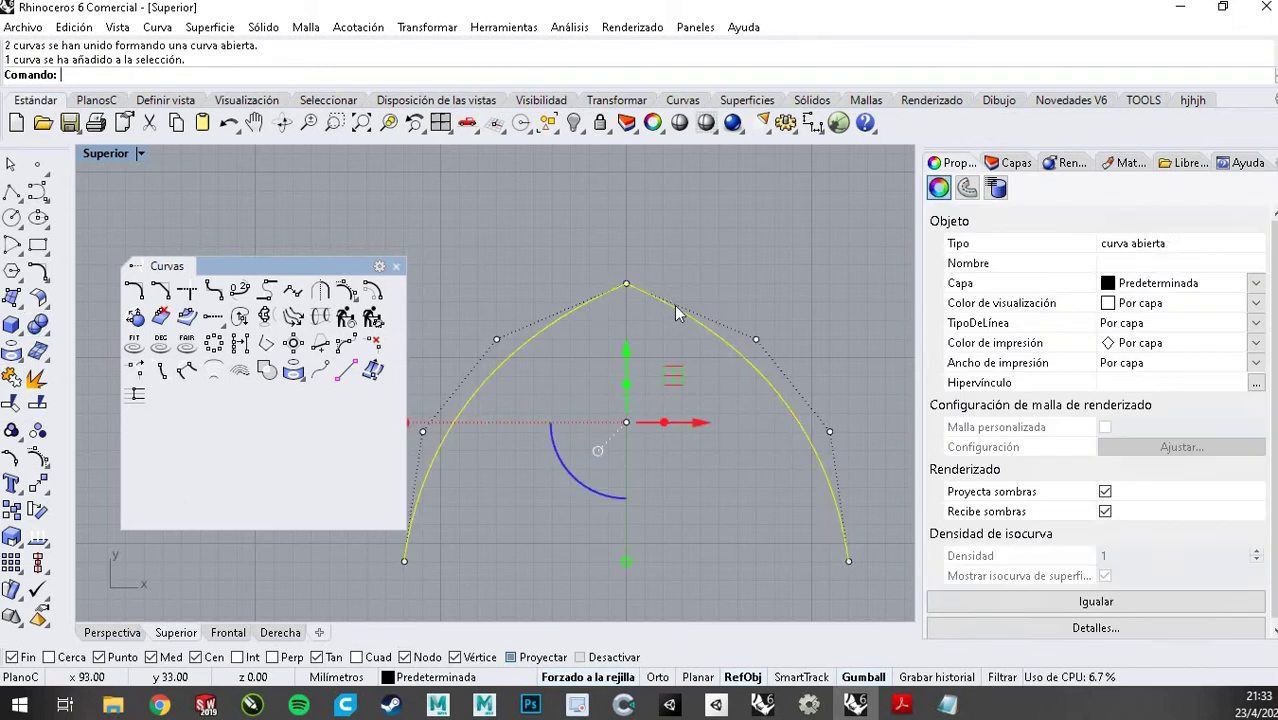
pyautogui.click(696, 204)
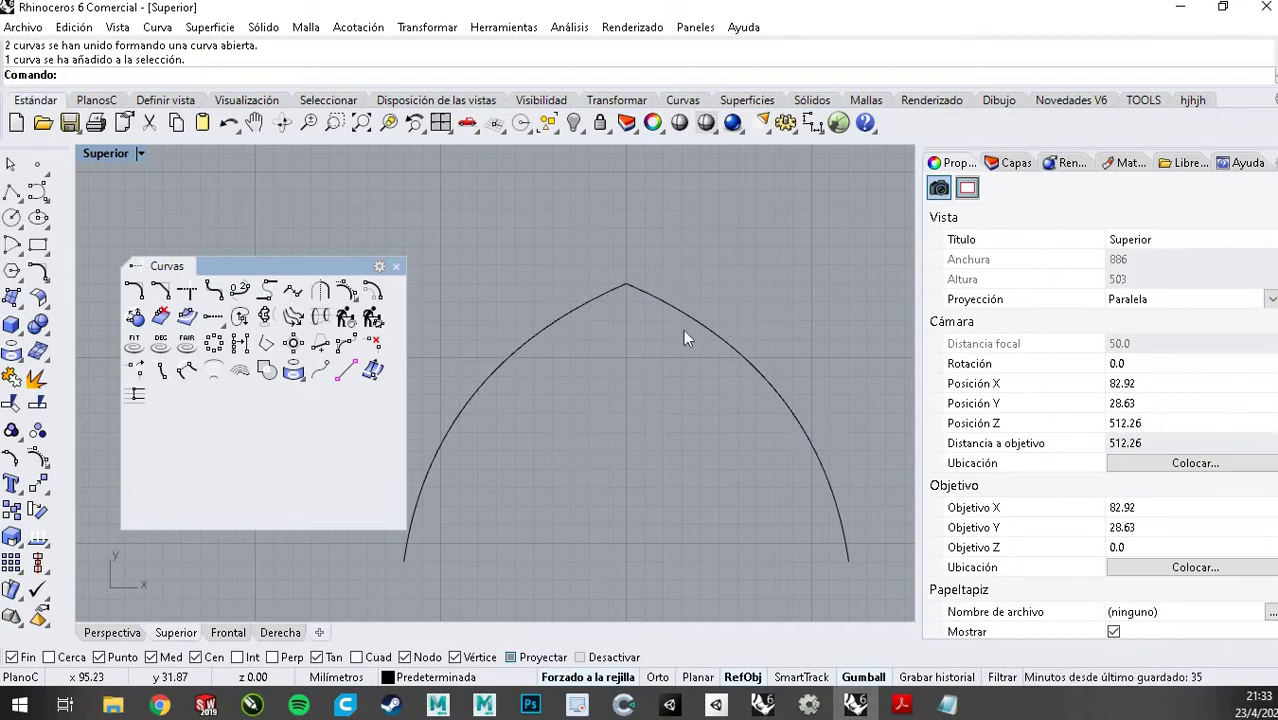
pyautogui.scroll(-6, 672, 308)
pyautogui.scroll(6, 656, 299)
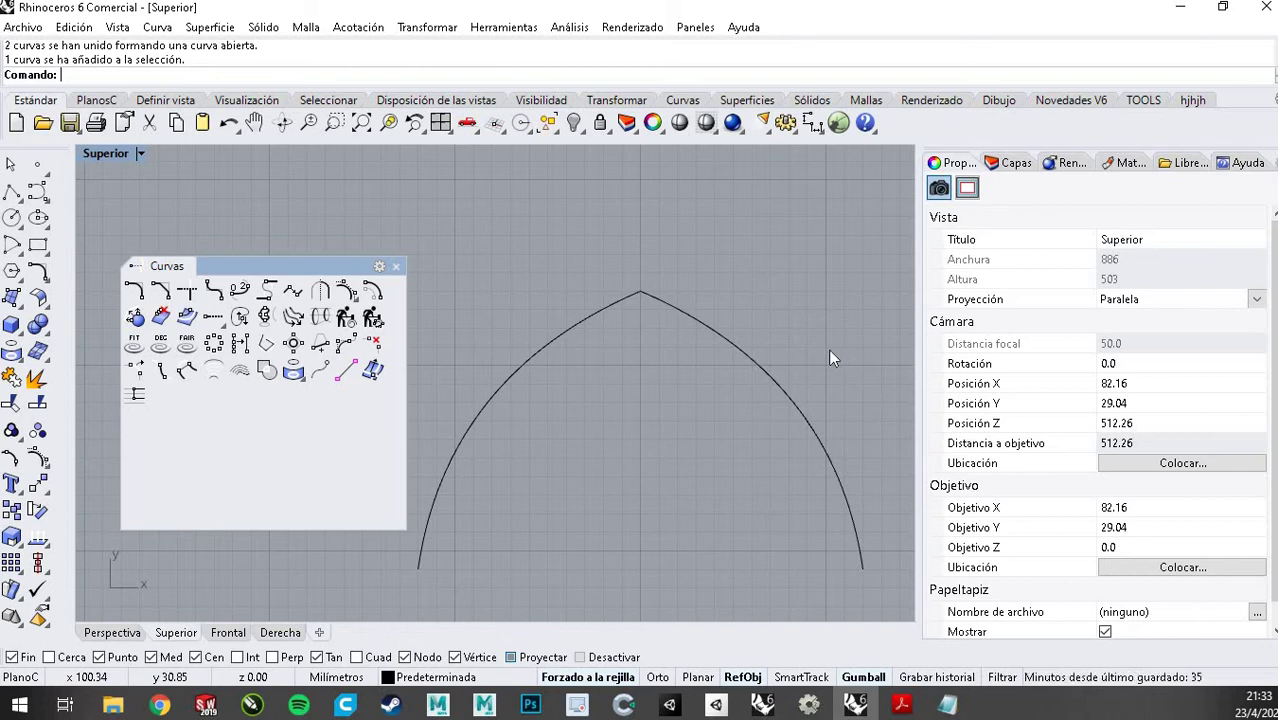
pyautogui.click(707, 331)
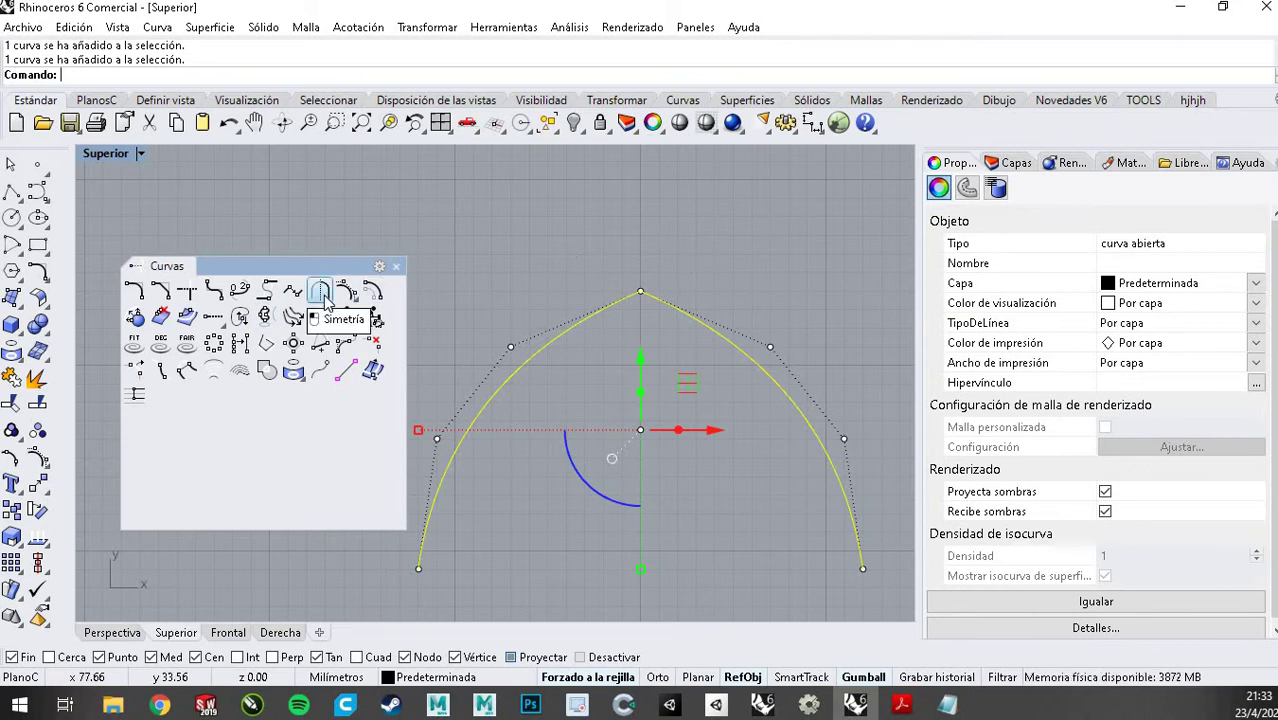
pyautogui.moveTo(305, 268); pyautogui.dragTo(286, 204)
pyautogui.click(46, 306)
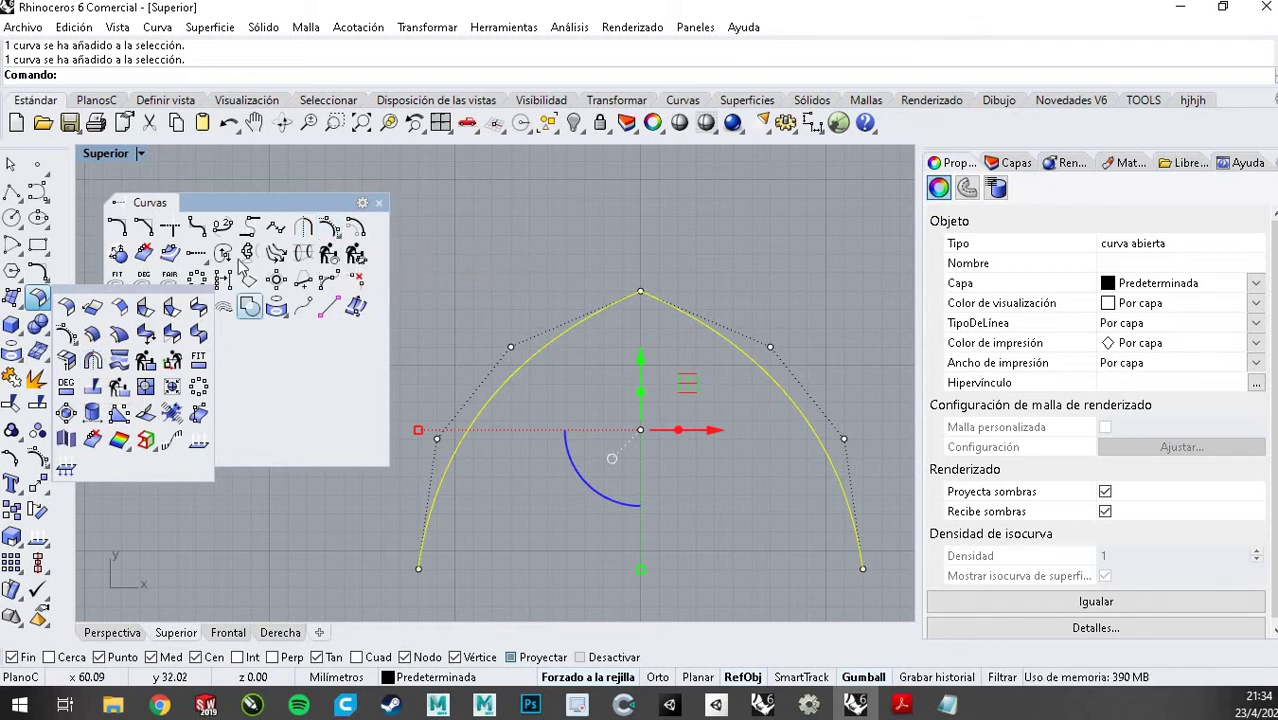
pyautogui.moveTo(156, 203); pyautogui.dragTo(264, 172)
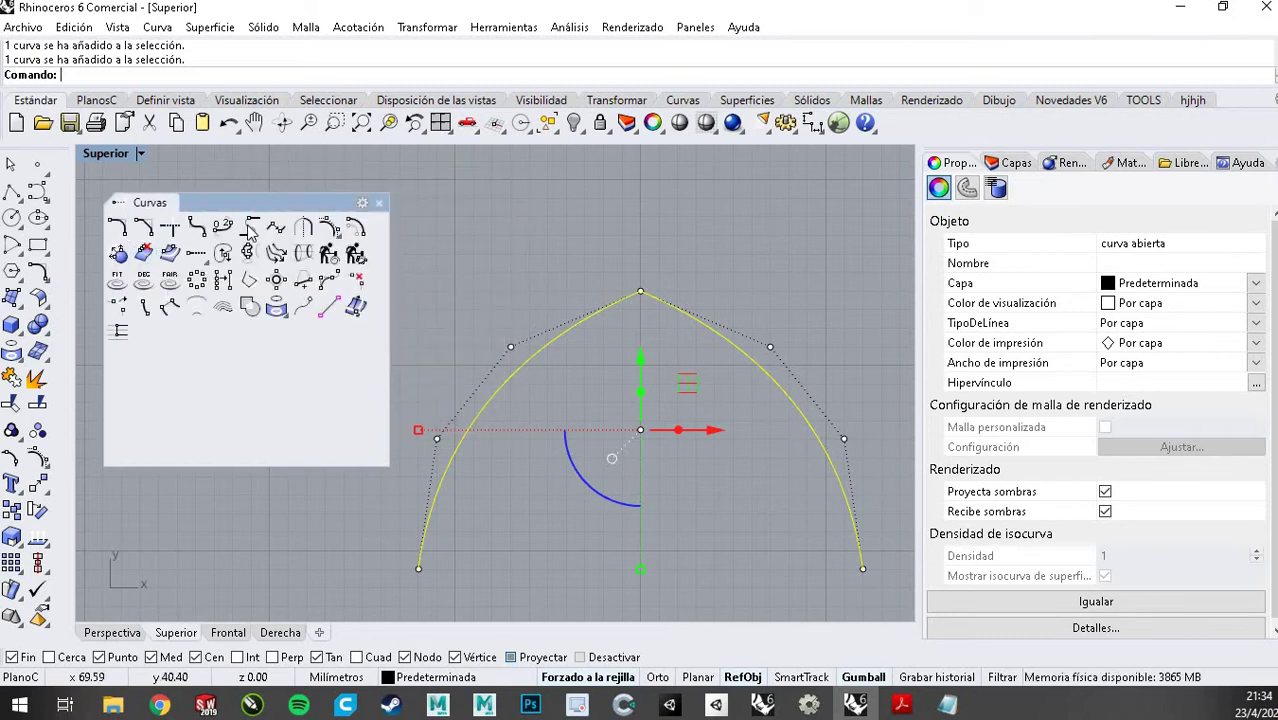
pyautogui.click(898, 708)
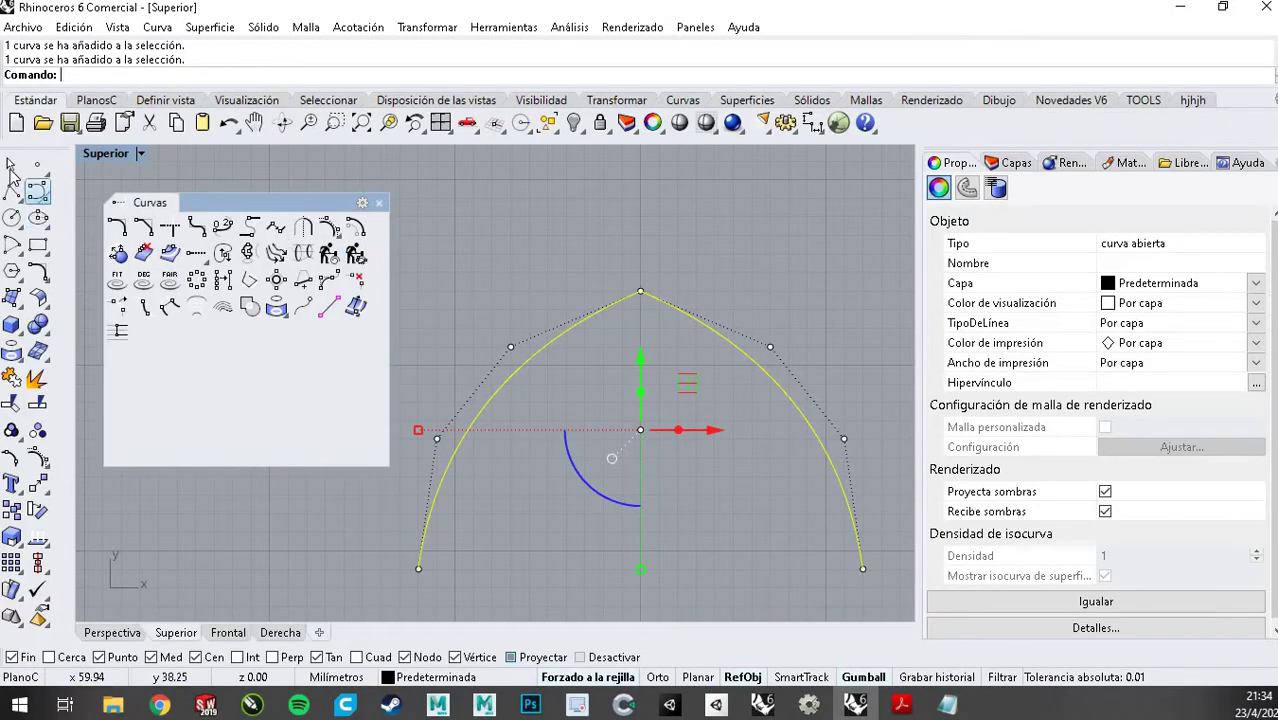
# Delete the joined pointed-arch curve beyond the rectangle
pyautogui.click(622, 265)
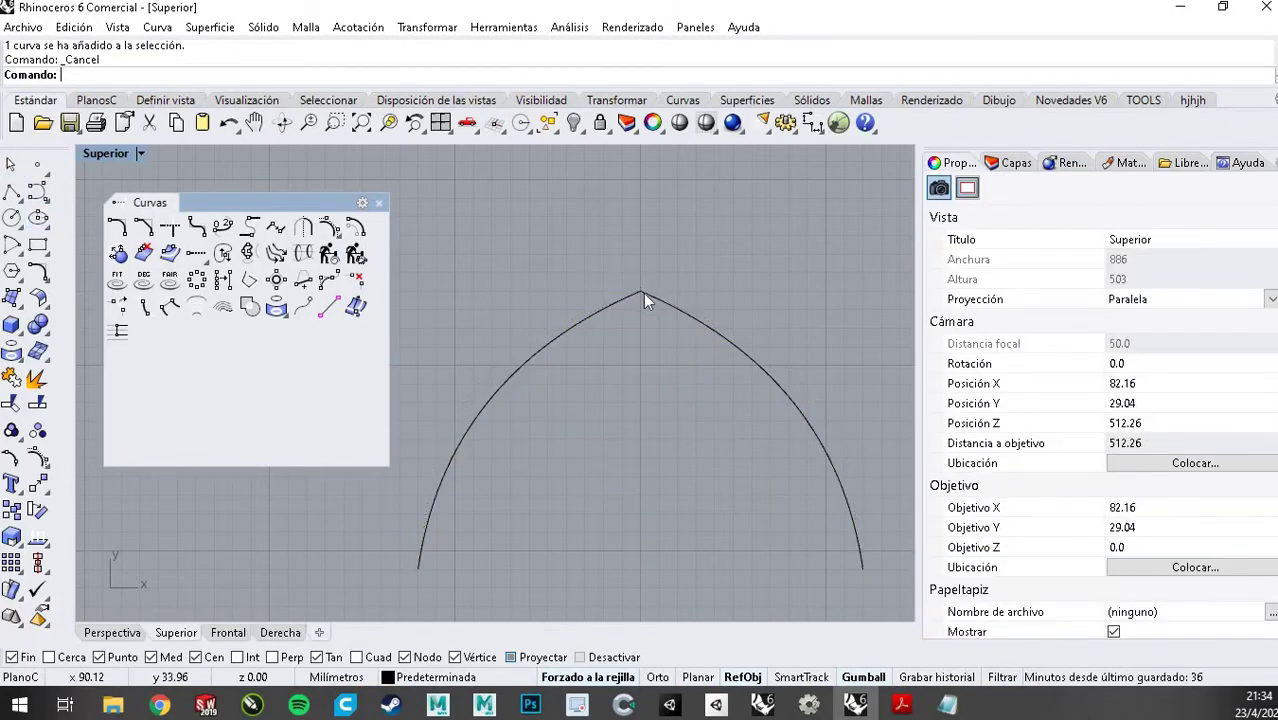
pyautogui.click(690, 322)
pyautogui.scroll(-5, 692, 324)
pyautogui.scroll(3, 694, 323)
pyautogui.scroll(-10, 700, 333)
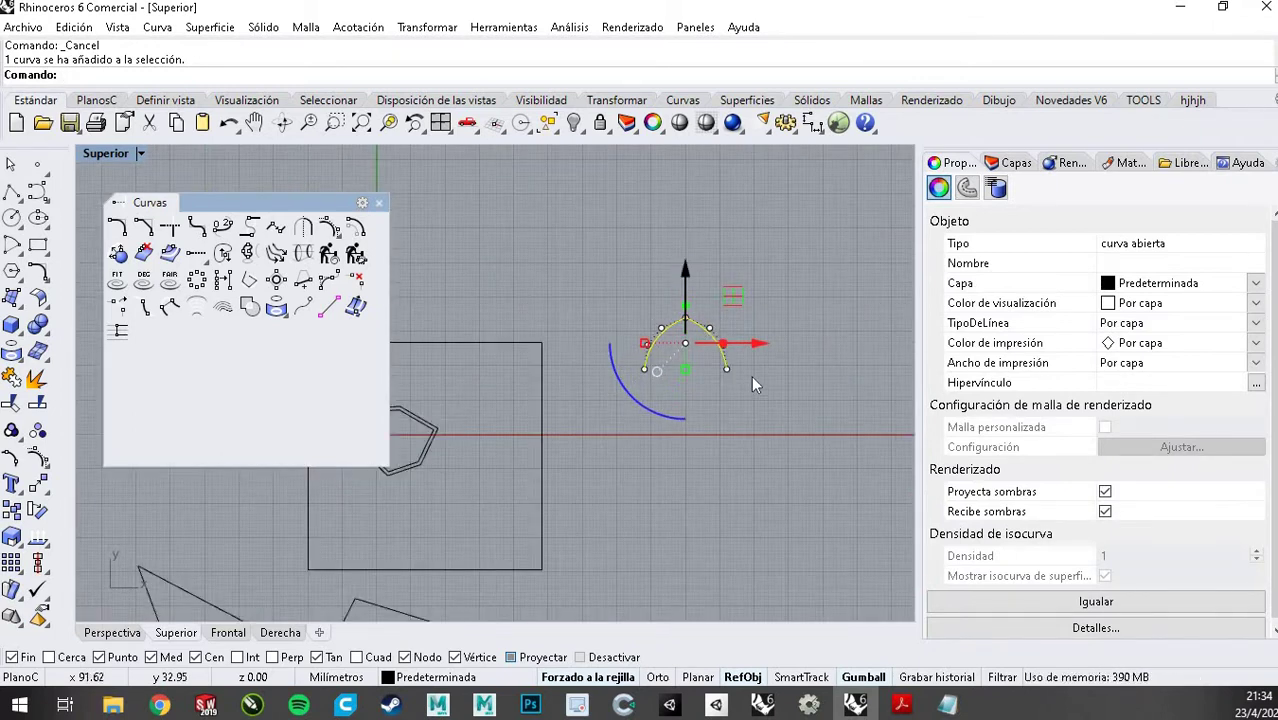
pyautogui.scroll(-3, 761, 380)
pyautogui.scroll(3, 645, 322)
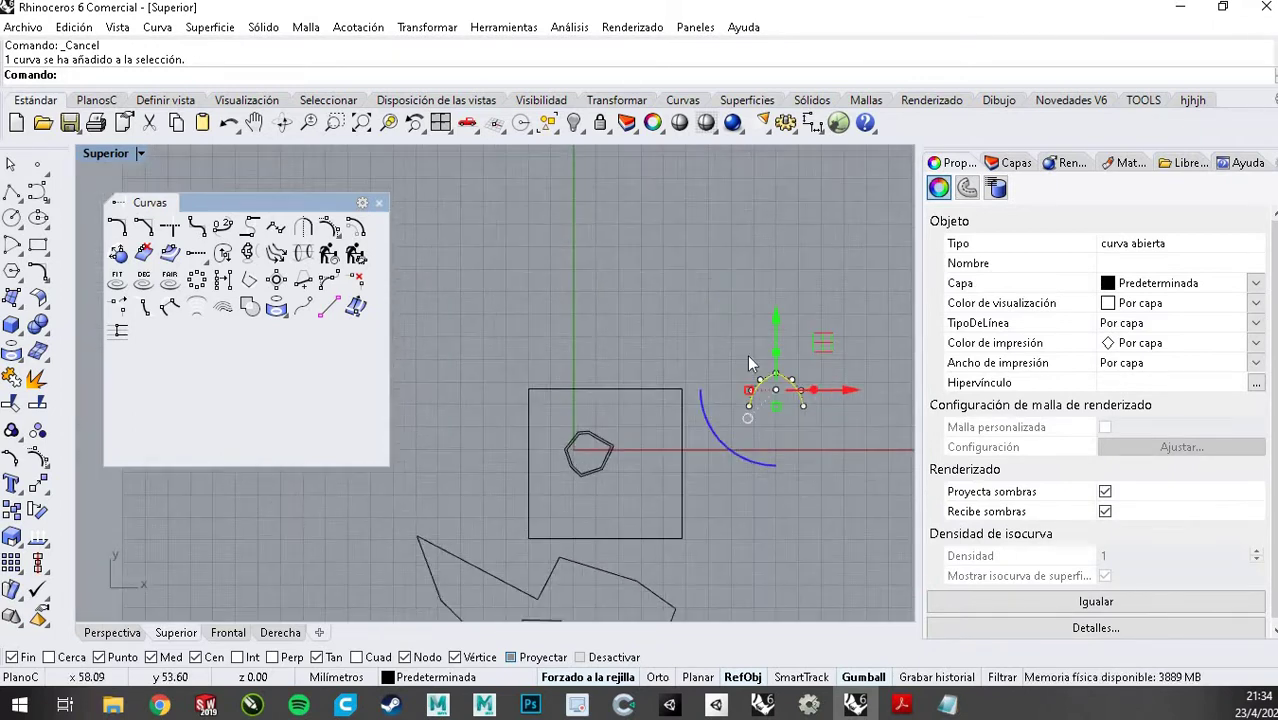
pyautogui.press('Delete')
pyautogui.scroll(8, 579, 264)
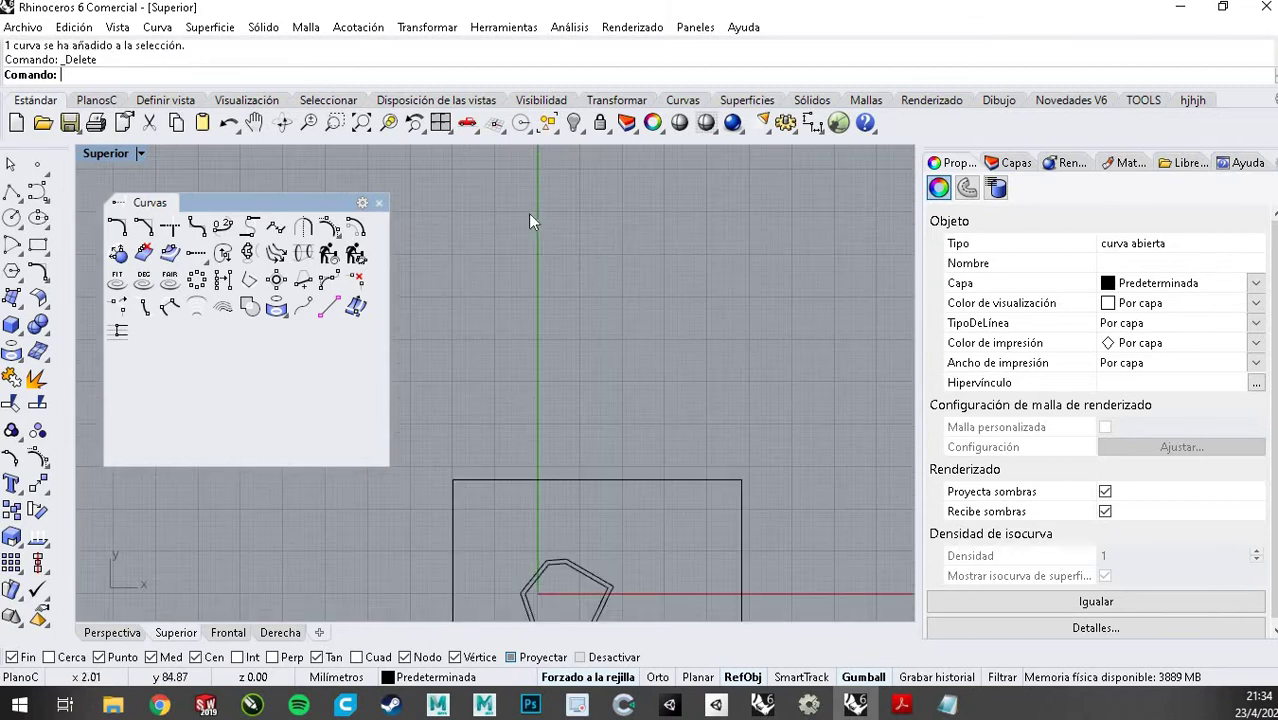
pyautogui.scroll(-5, 558, 510)
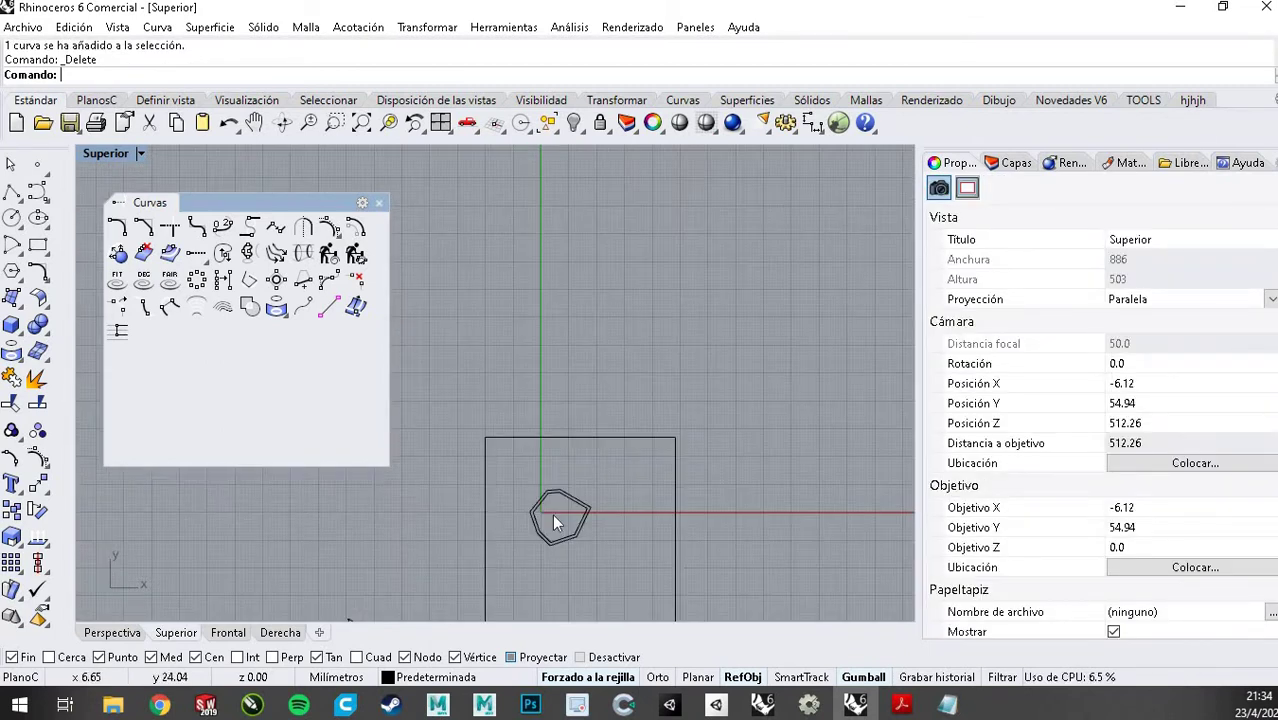
pyautogui.scroll(8, 542, 511)
pyautogui.scroll(5, 545, 516)
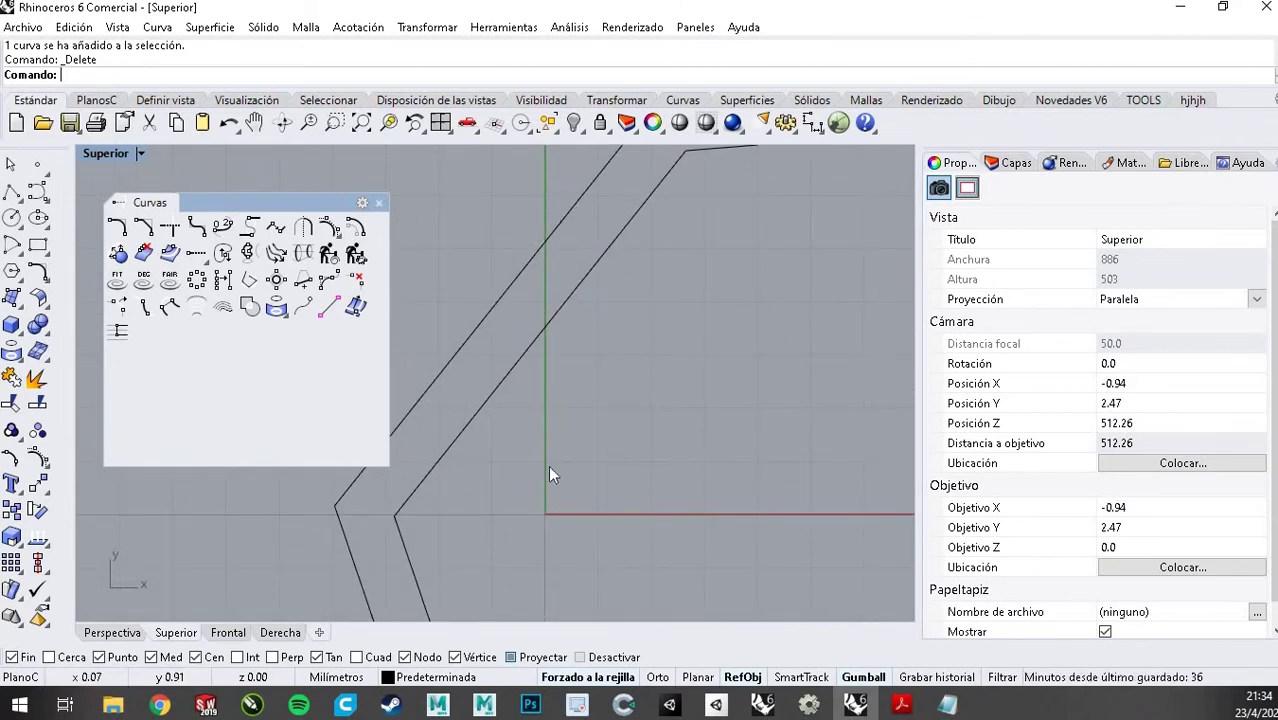
pyautogui.scroll(-3, 548, 465)
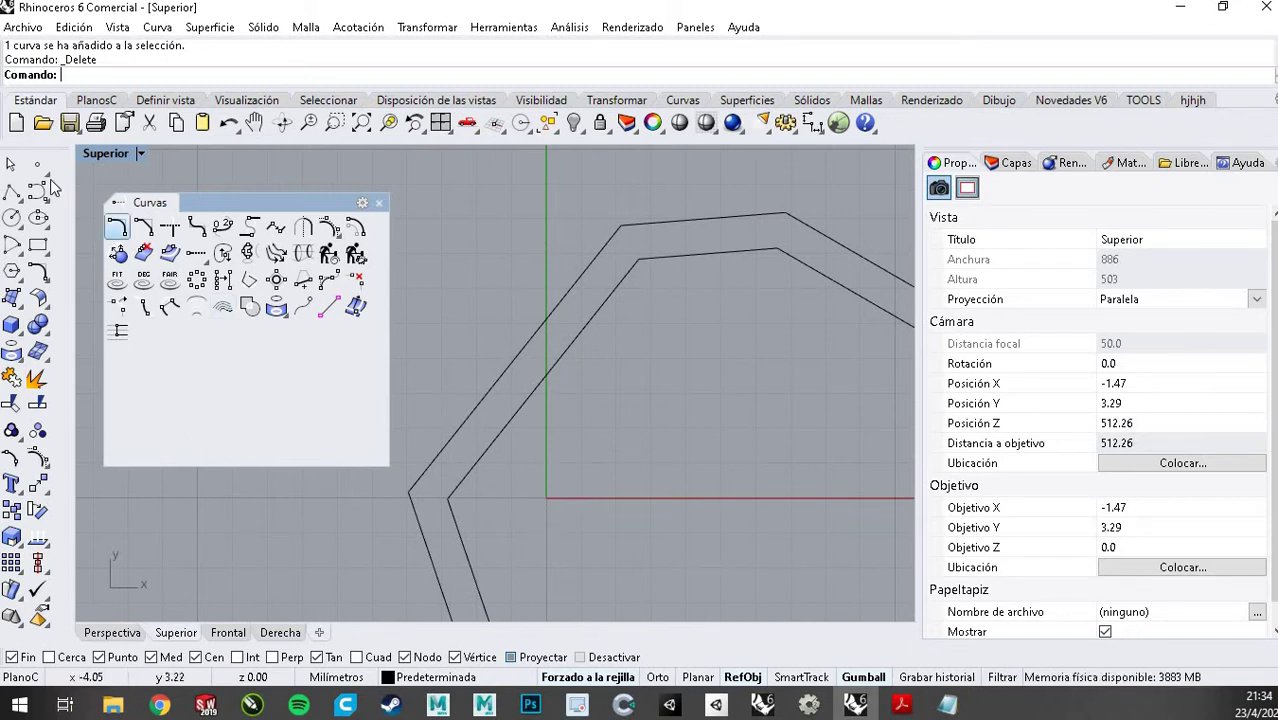
pyautogui.click(11, 164)
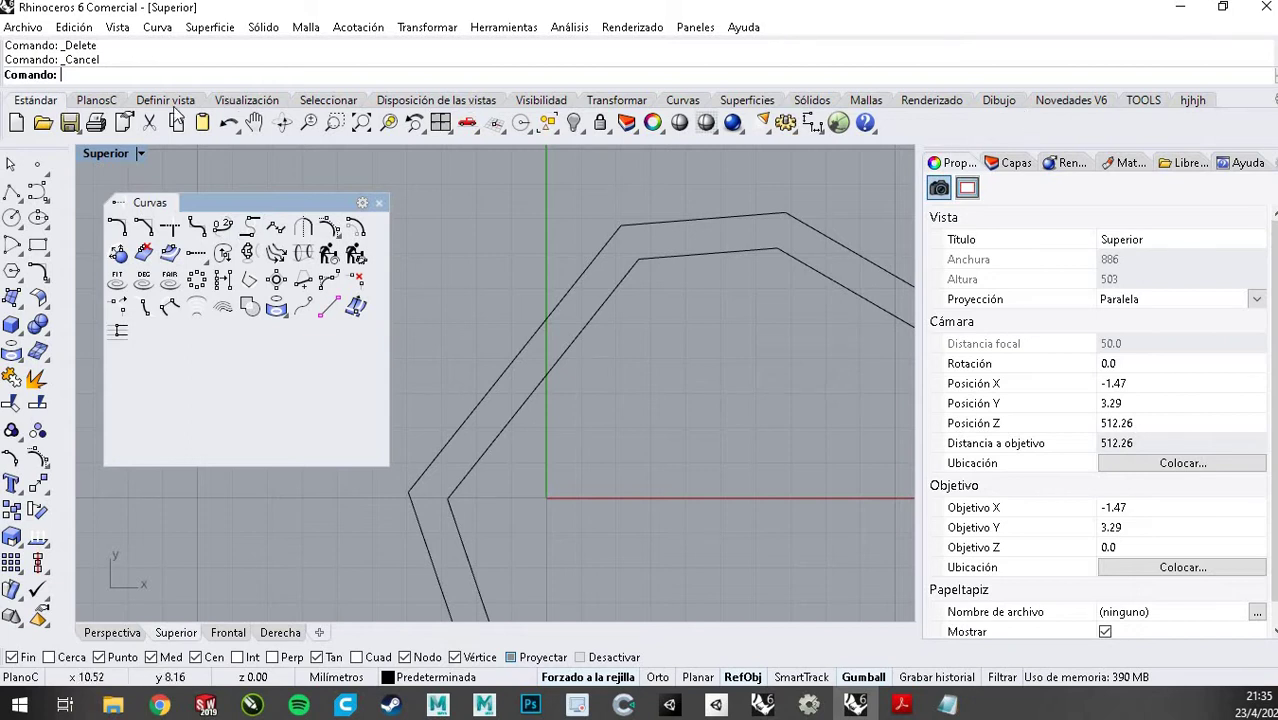
pyautogui.click(536, 31)
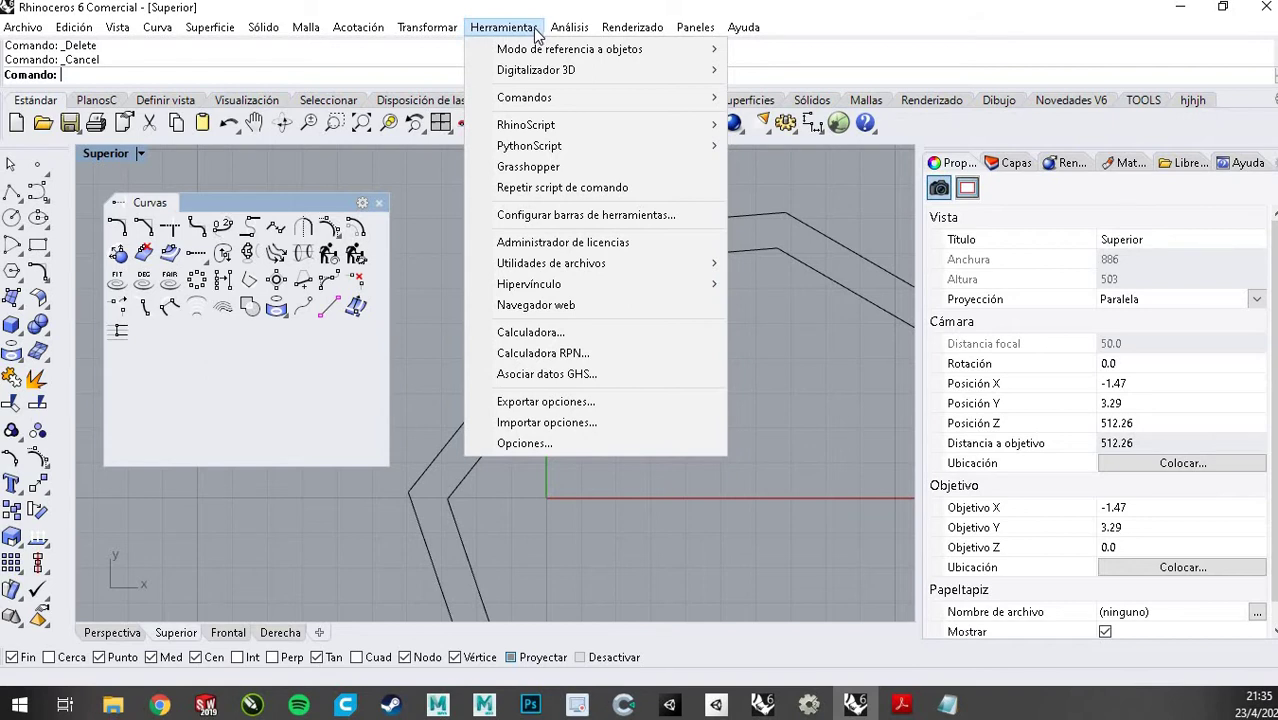
pyautogui.moveTo(408, 31)
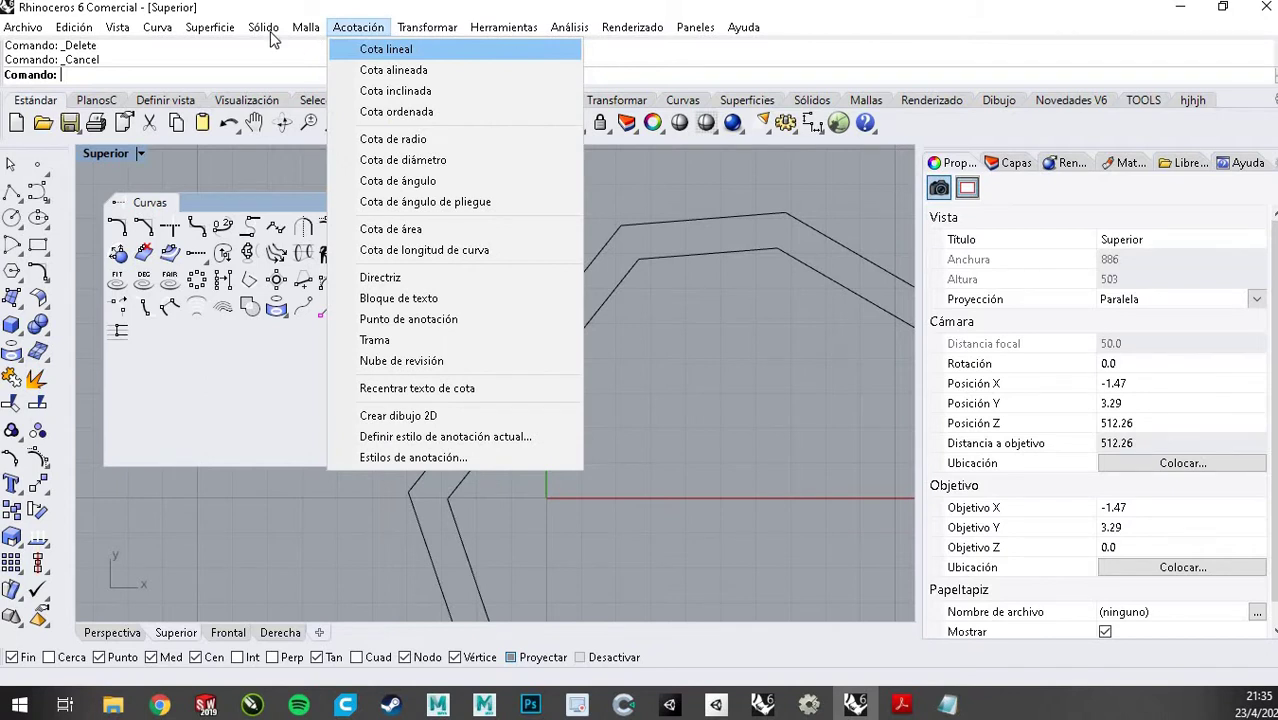
pyautogui.moveTo(270, 35)
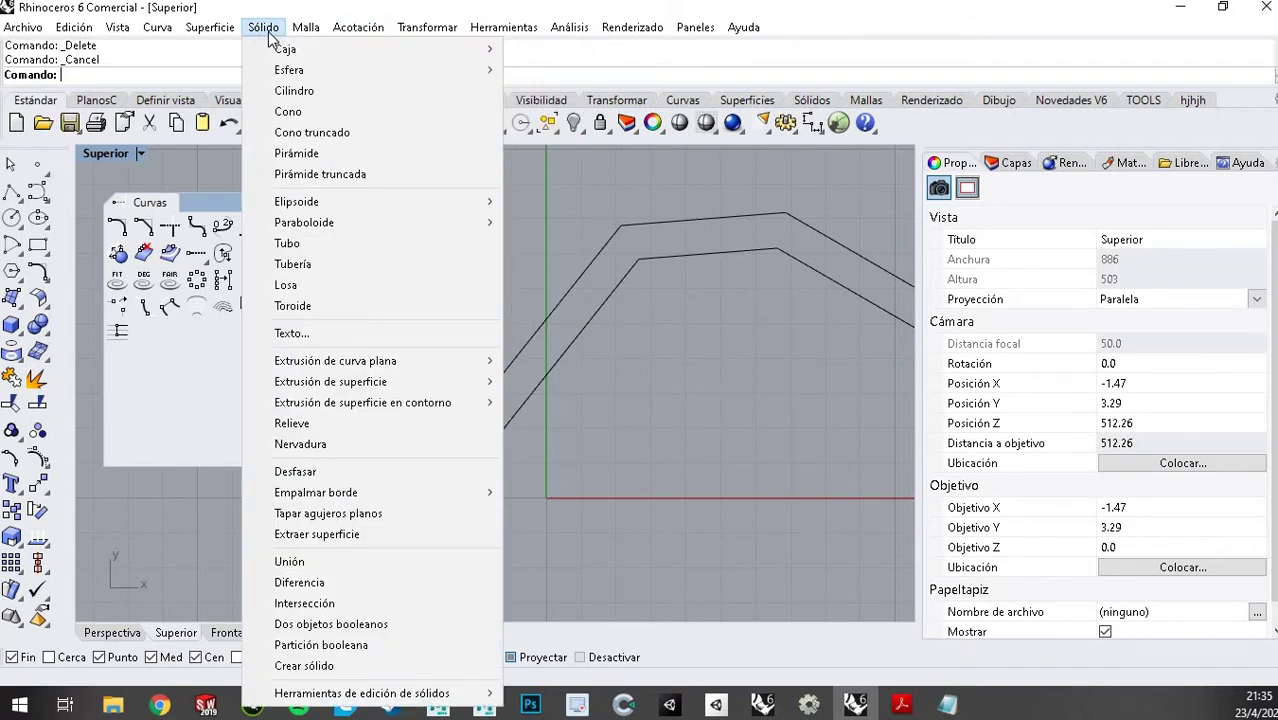
pyautogui.click(558, 224)
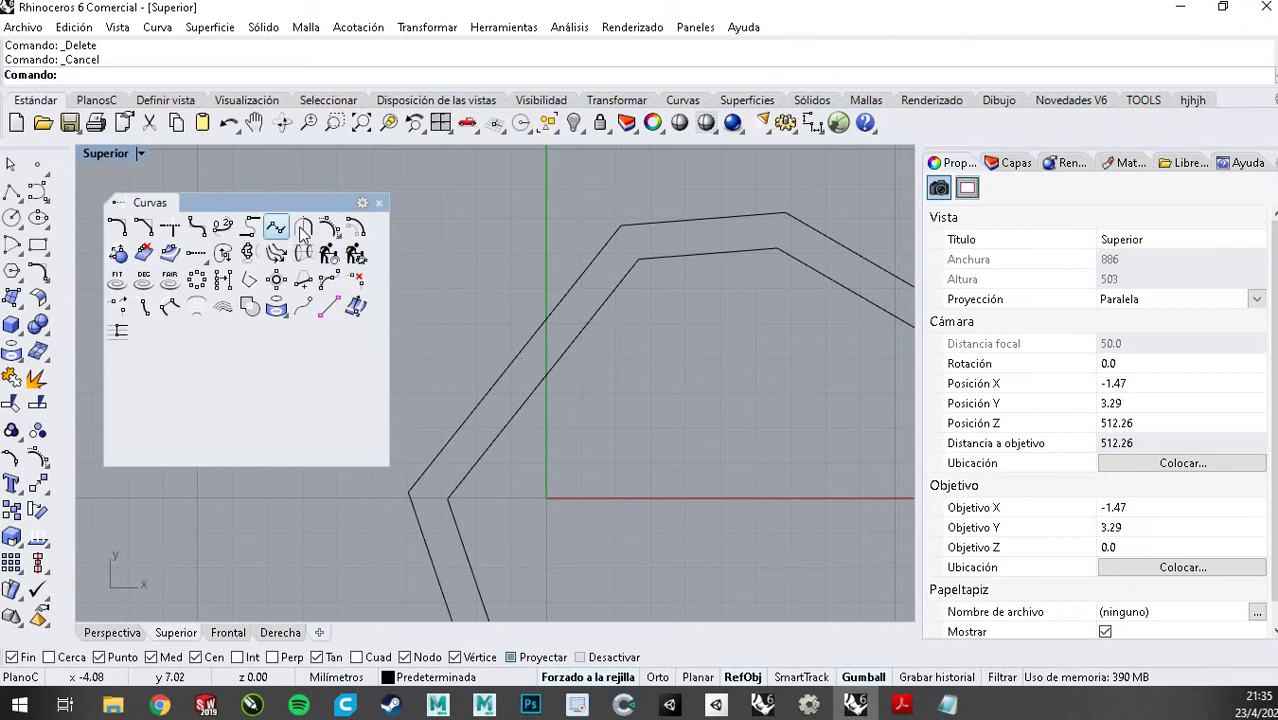
pyautogui.moveTo(326, 207); pyautogui.dragTo(266, 209)
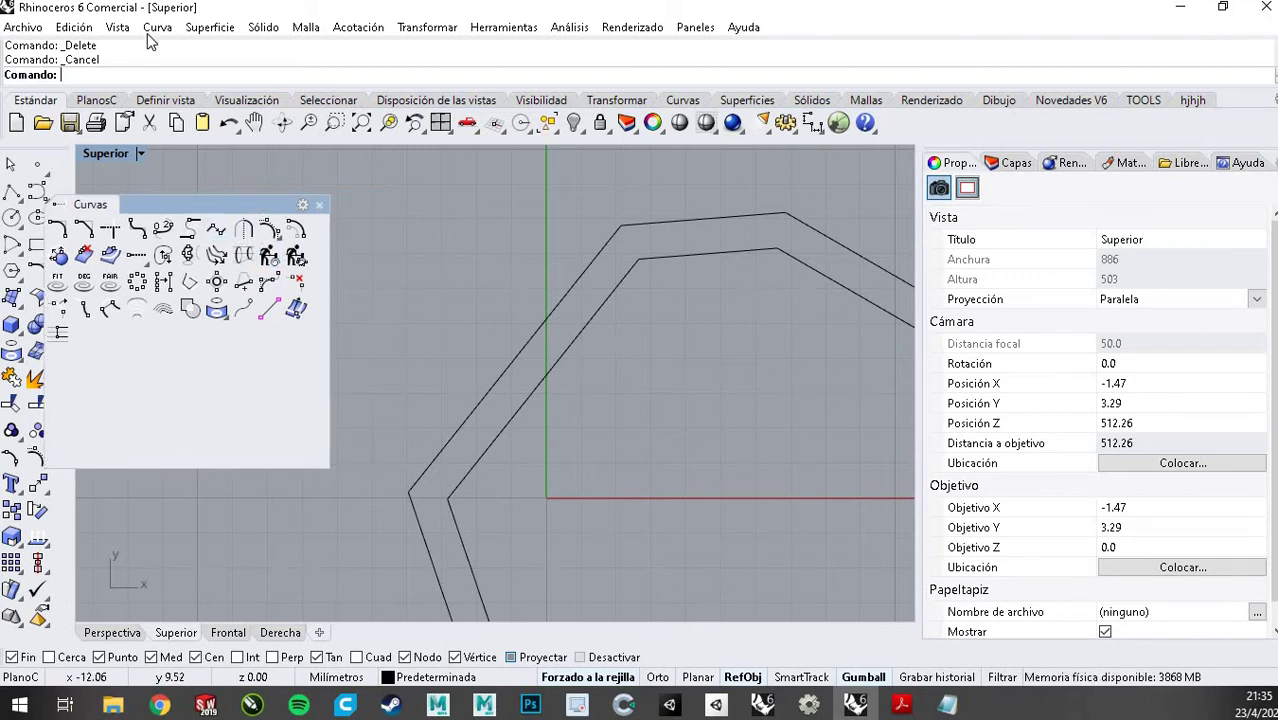
pyautogui.click(74, 27)
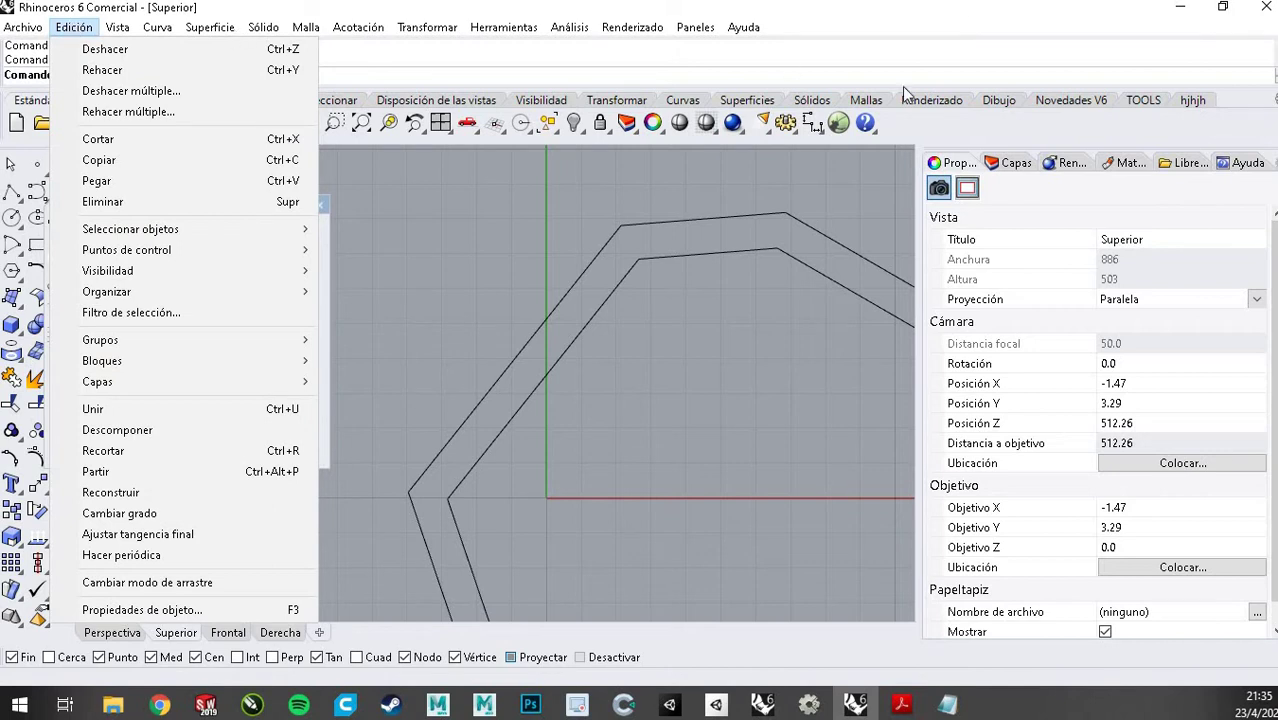
pyautogui.click(815, 550)
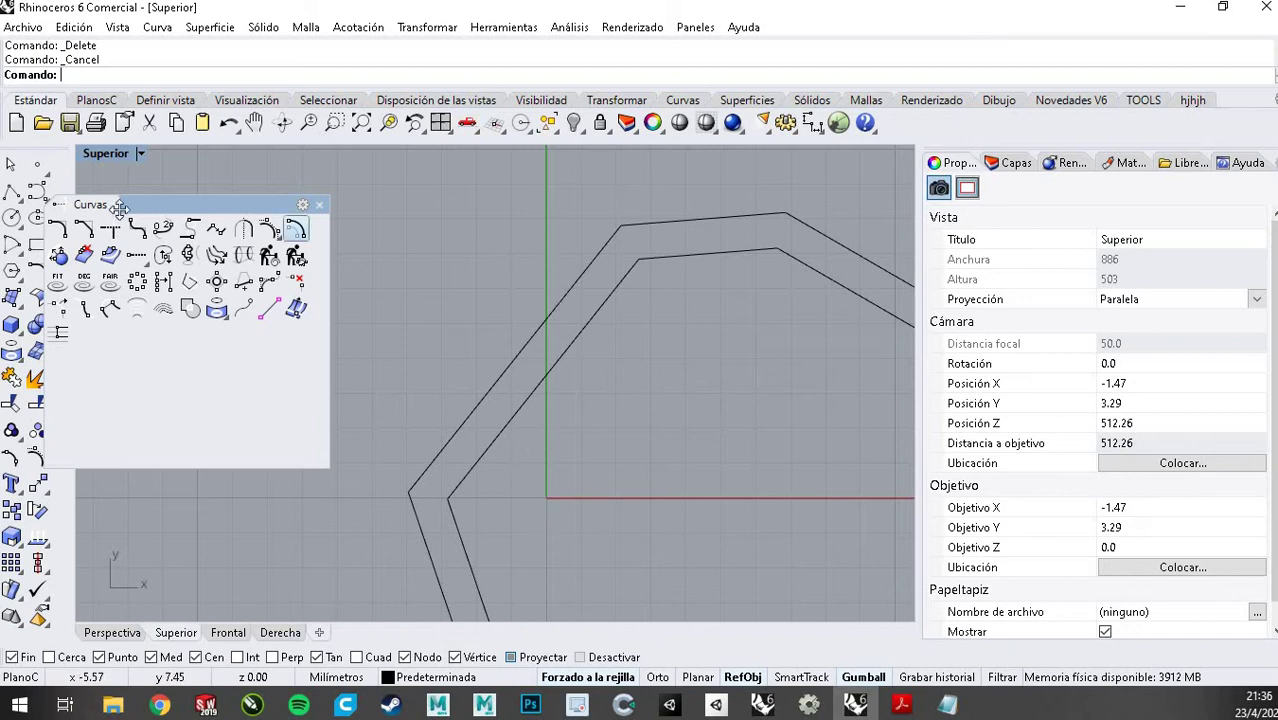
# Put away the floating curve tools and delete the two nested polygons around the origin in the Superior view
pyautogui.click(321, 206)
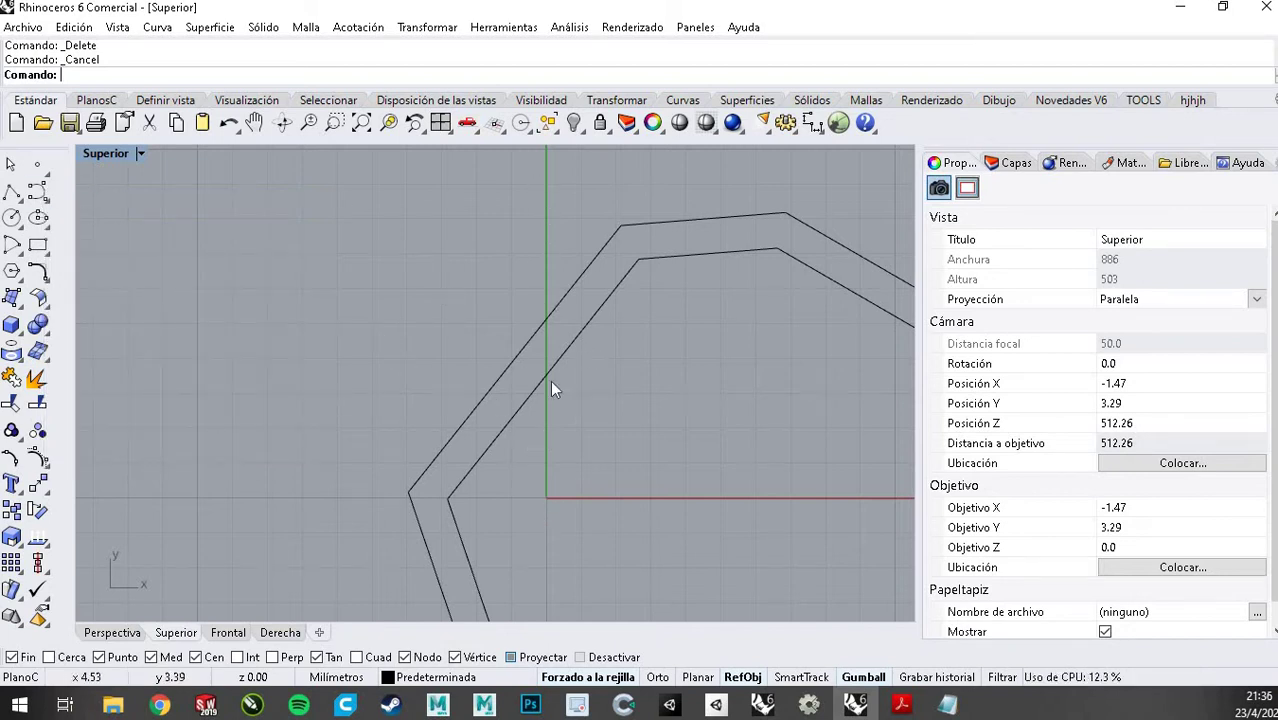
pyautogui.scroll(-3, 584, 354)
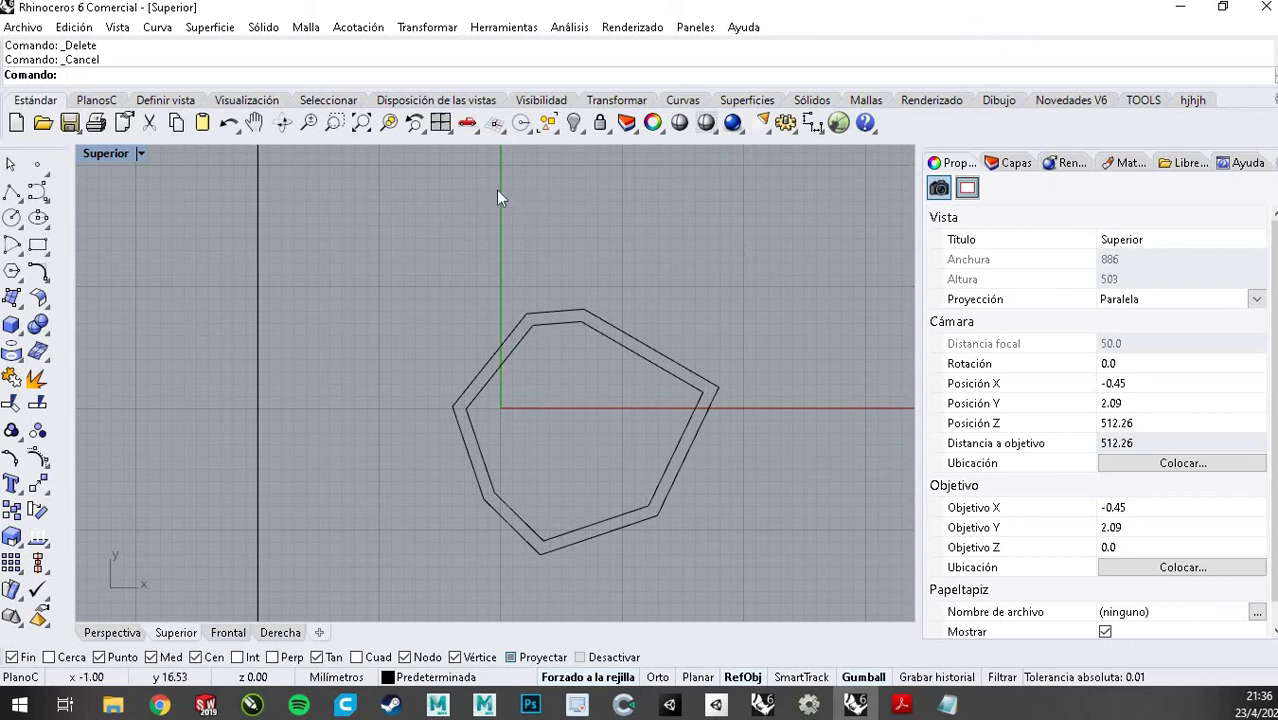
pyautogui.scroll(3, 523, 272)
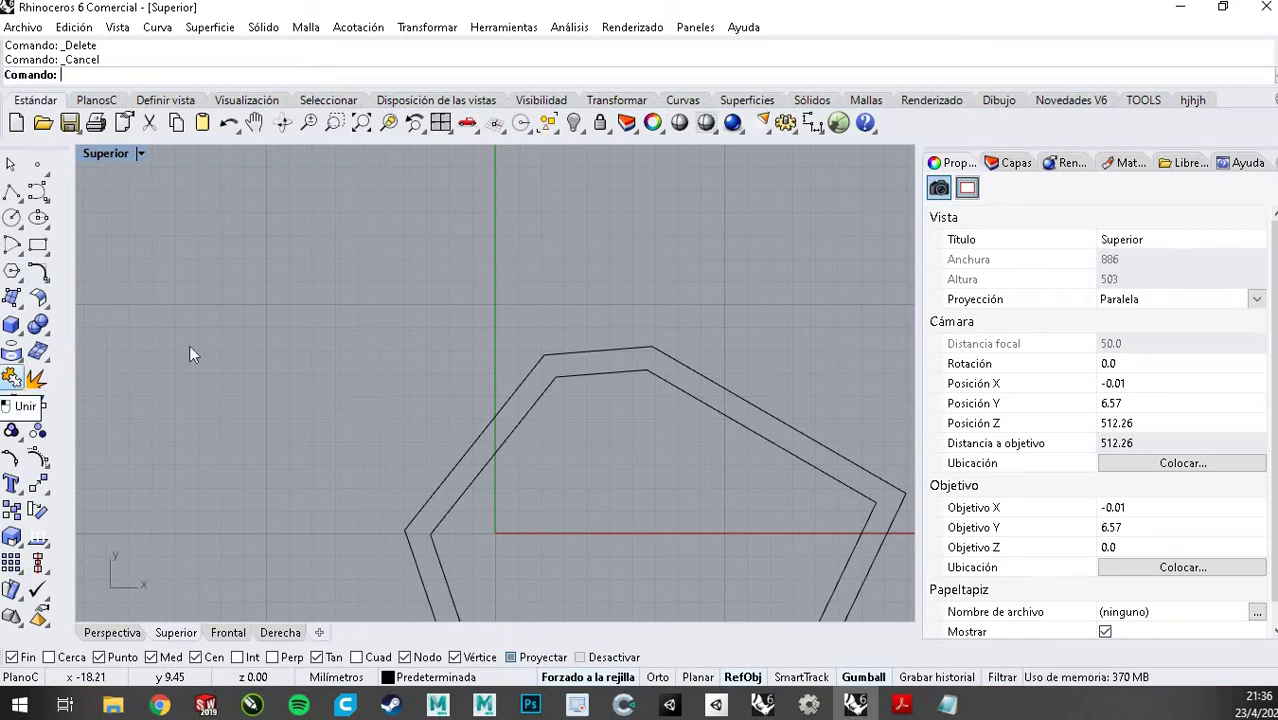
pyautogui.click(10, 163)
pyautogui.scroll(-5, 556, 315)
pyautogui.moveTo(487, 313); pyautogui.dragTo(822, 574)
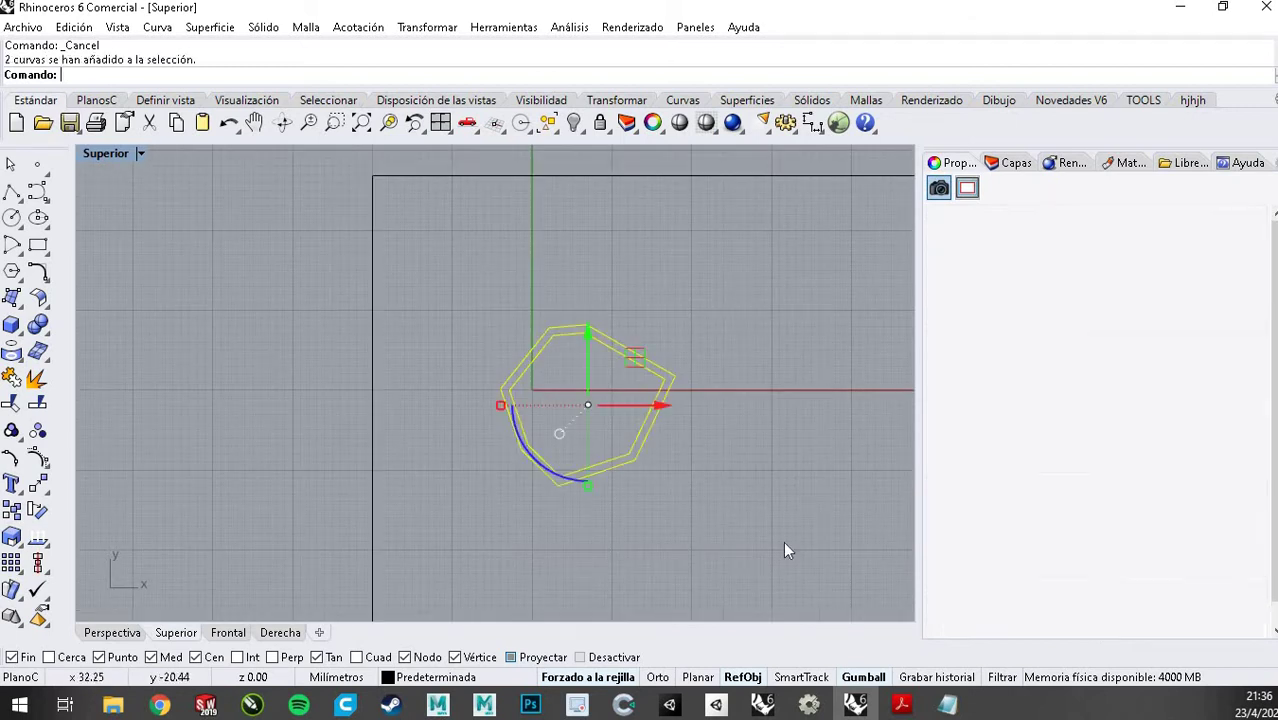
pyautogui.press('Delete')
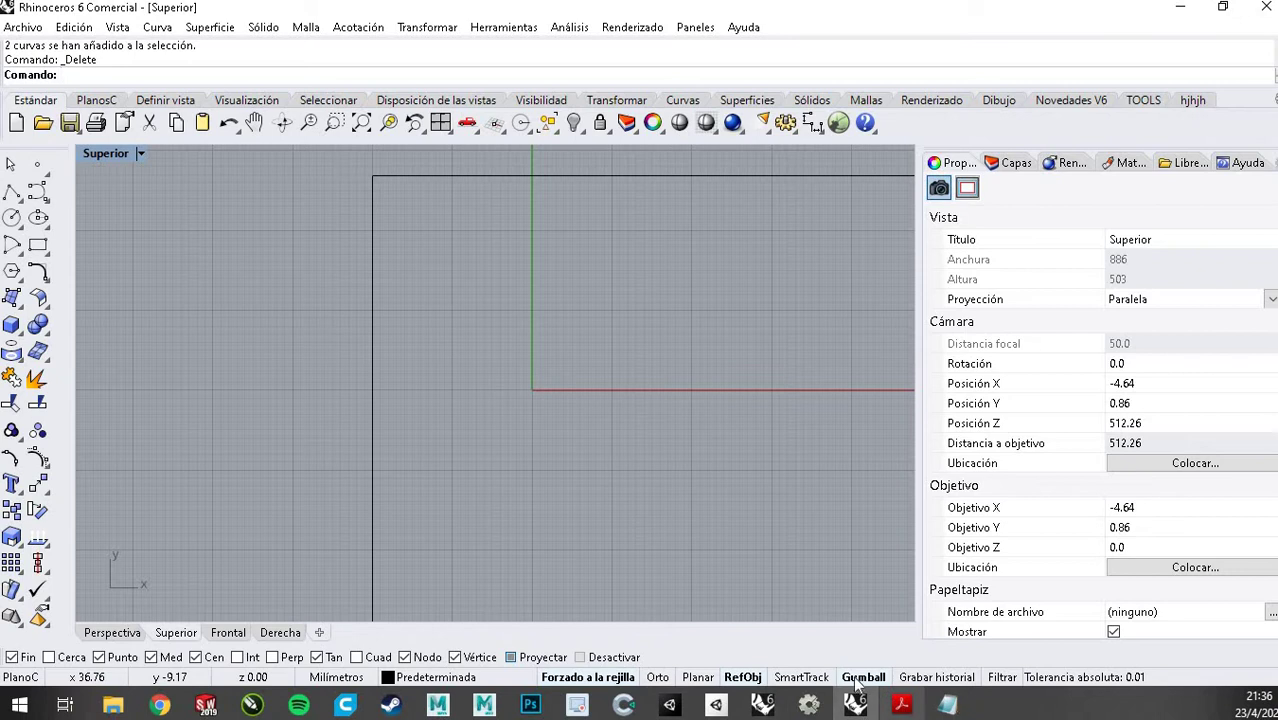
# Draw a large freehand box in the Perspectiva view, in the empty area beside the rectangle and the closed polyline
pyautogui.scroll(2, 529, 306)
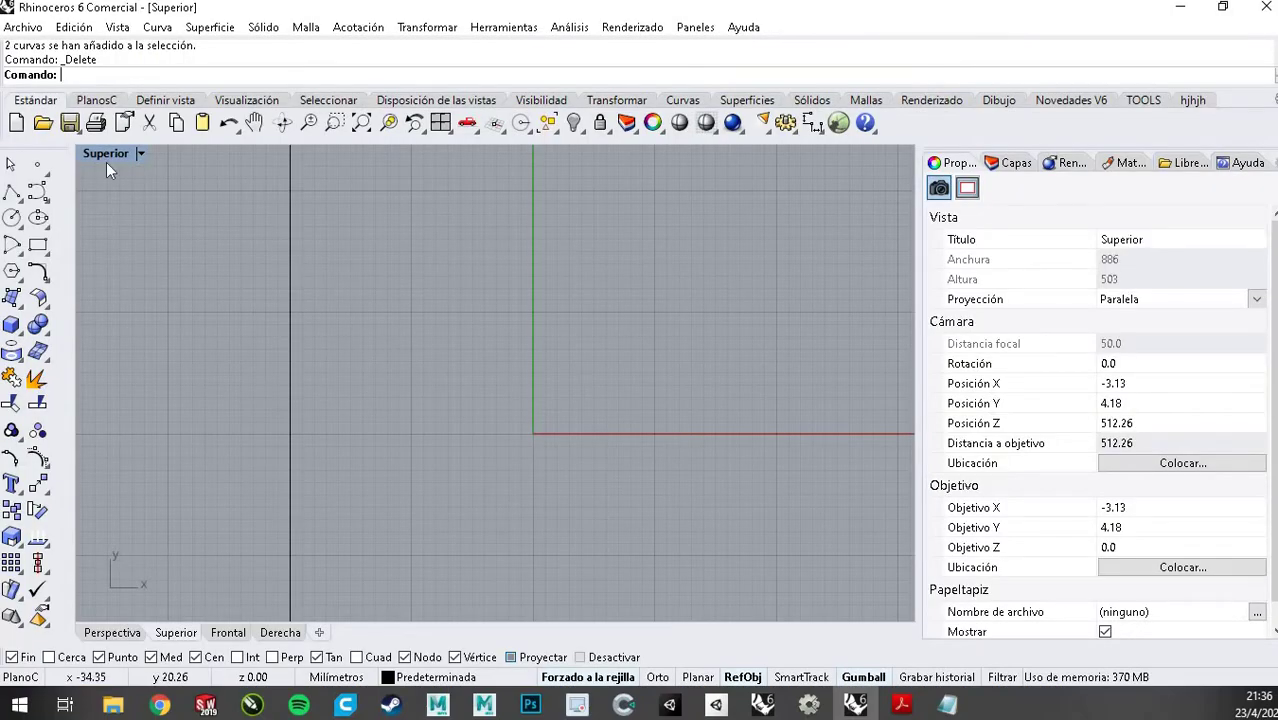
pyautogui.click(112, 632)
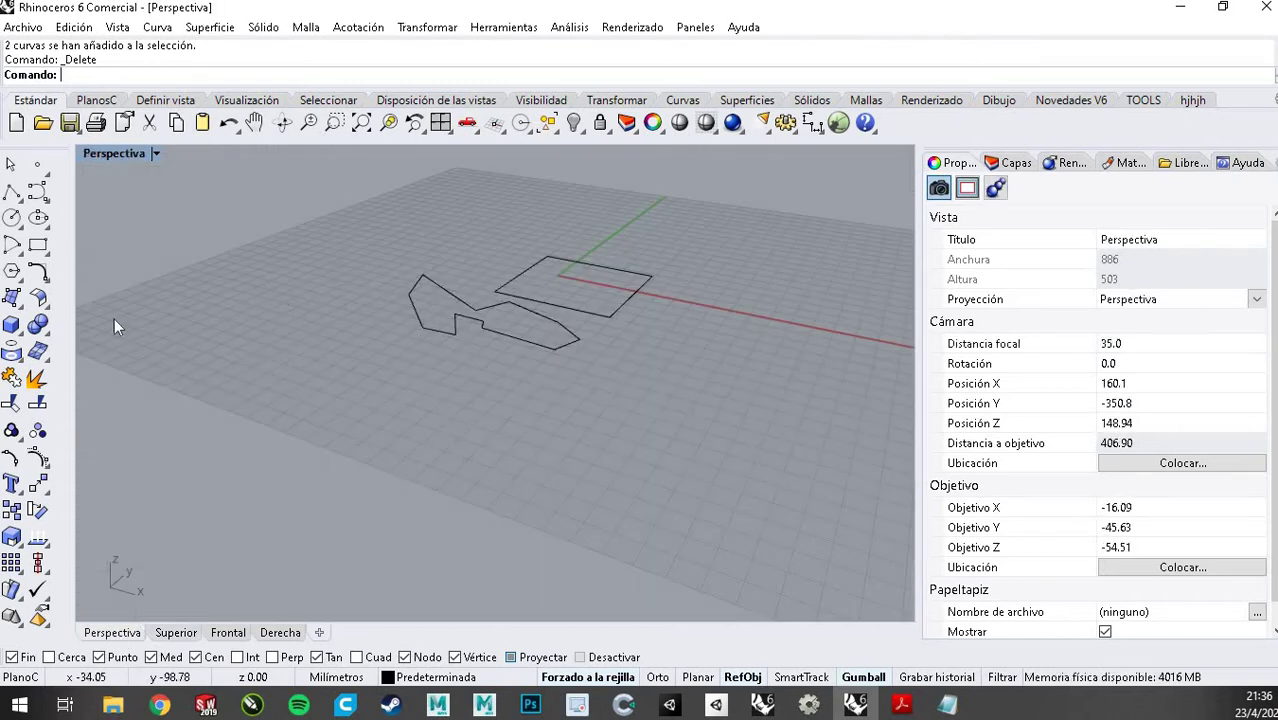
pyautogui.click(15, 332)
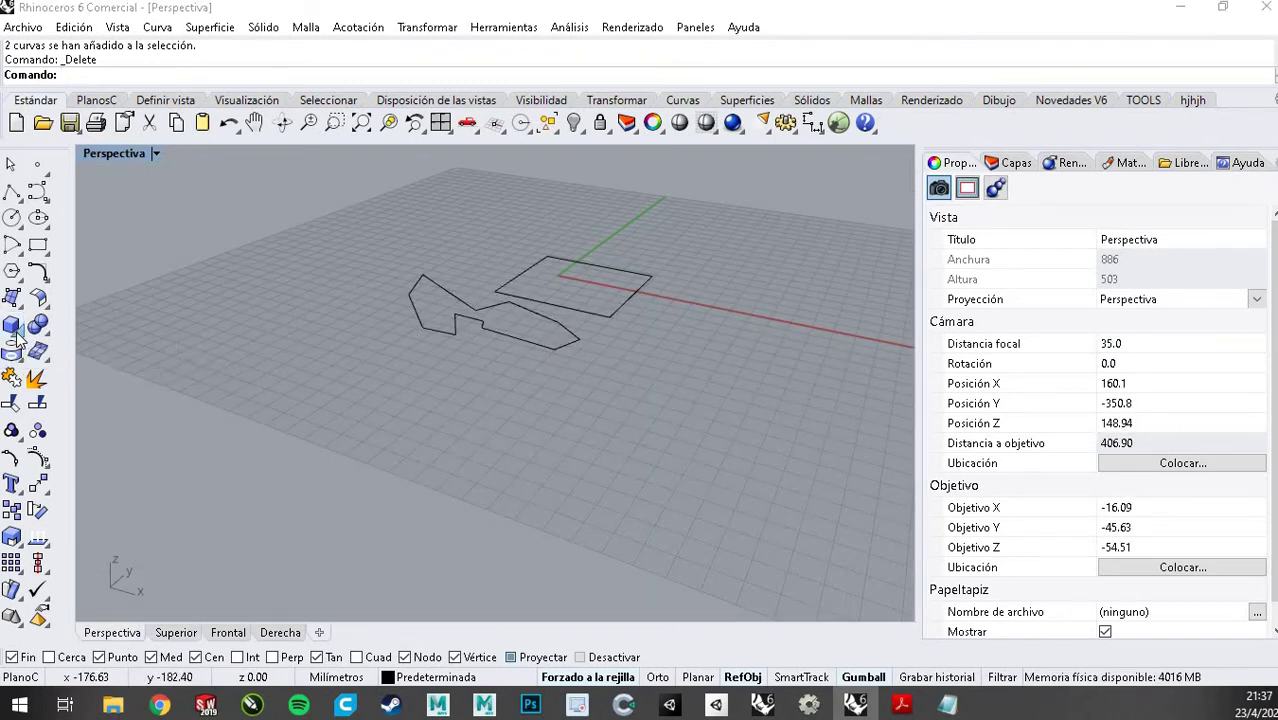
pyautogui.click(43, 334)
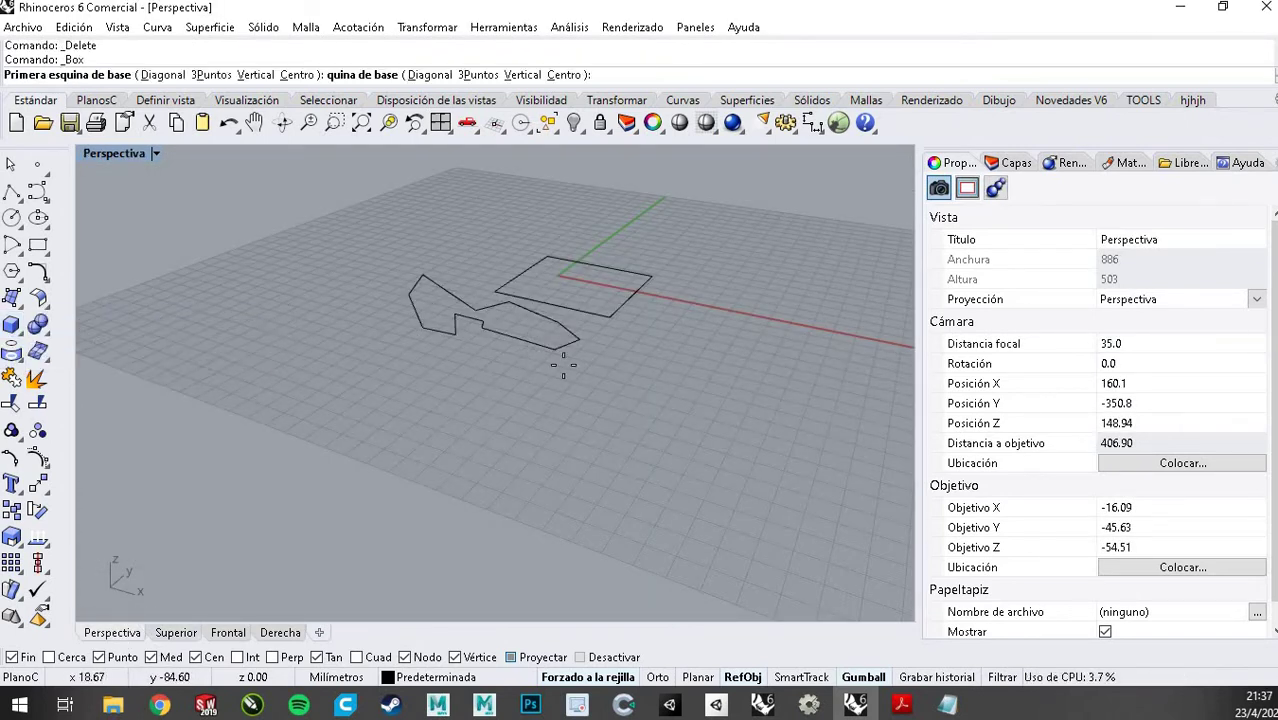
pyautogui.click(634, 432)
pyautogui.click(817, 408)
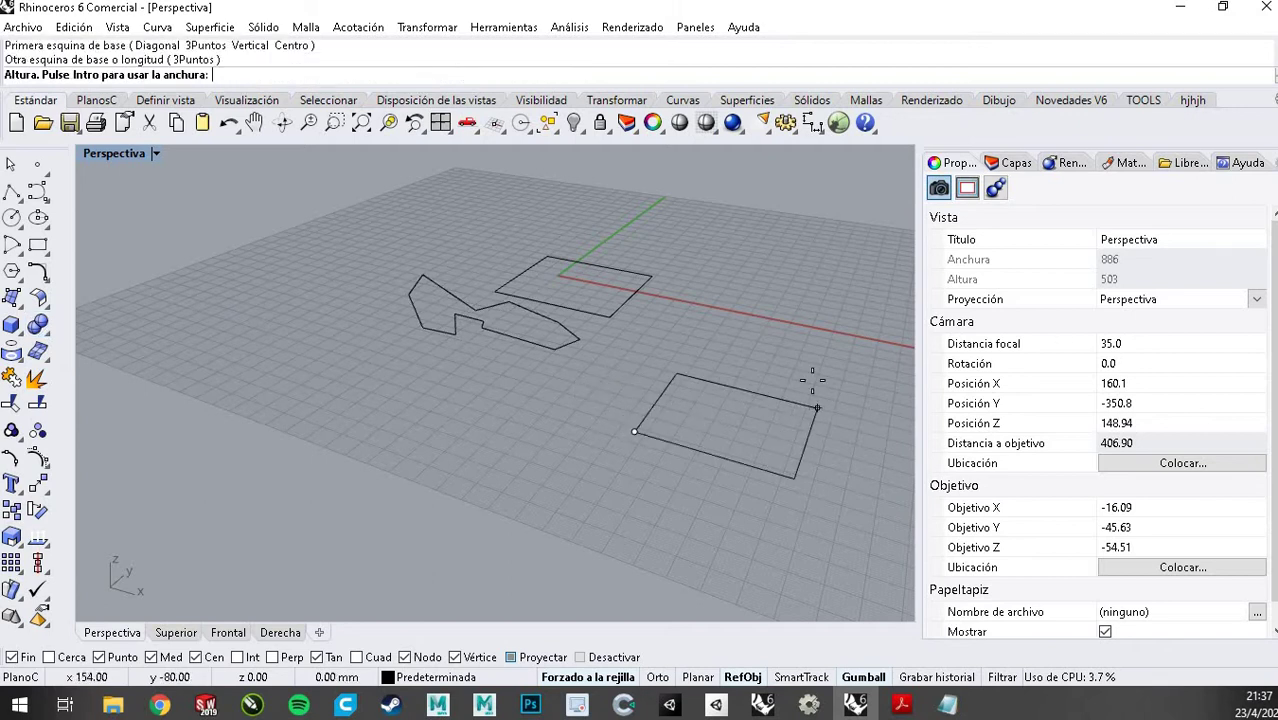
pyautogui.click(836, 286)
pyautogui.scroll(-4, 700, 343)
pyautogui.scroll(8, 701, 334)
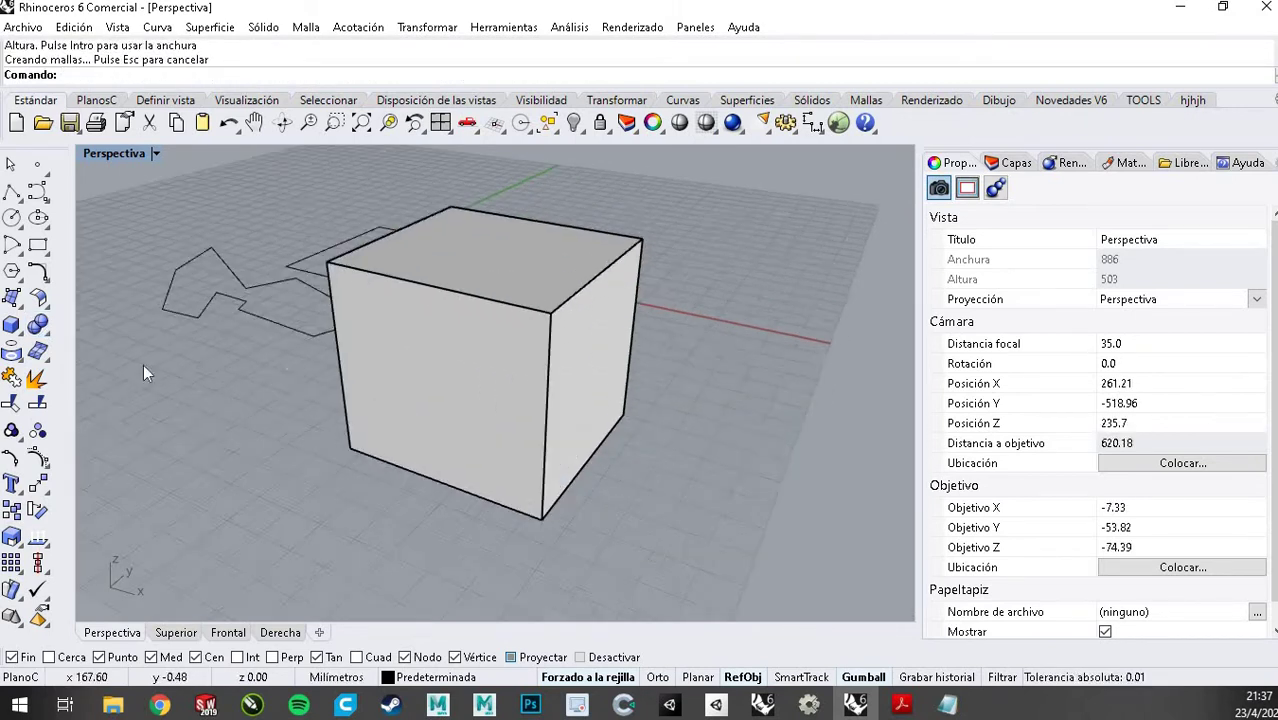
# Draw a smaller box against the large box's side face, with a base about 37 × 27 mm and a height about 38 mm
pyautogui.scroll(-6, 434, 395)
pyautogui.press('Return')
pyautogui.scroll(4, 445, 404)
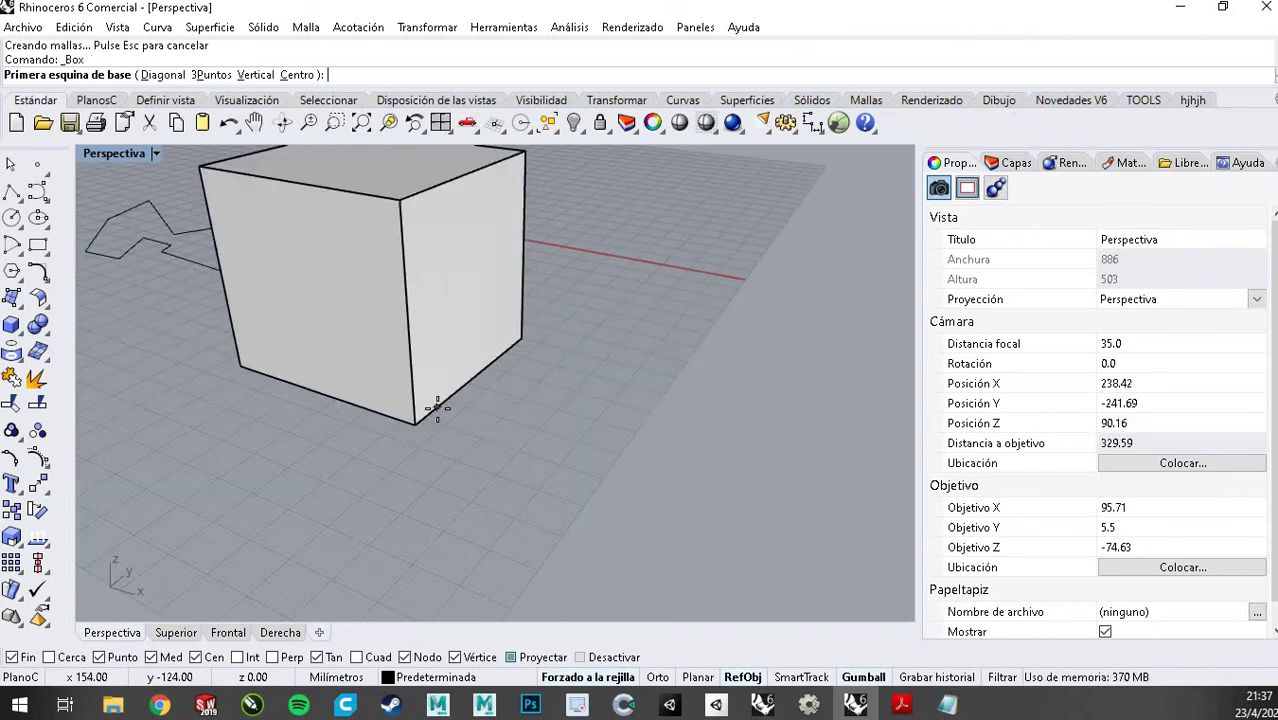
pyautogui.click(437, 408)
pyautogui.click(620, 397)
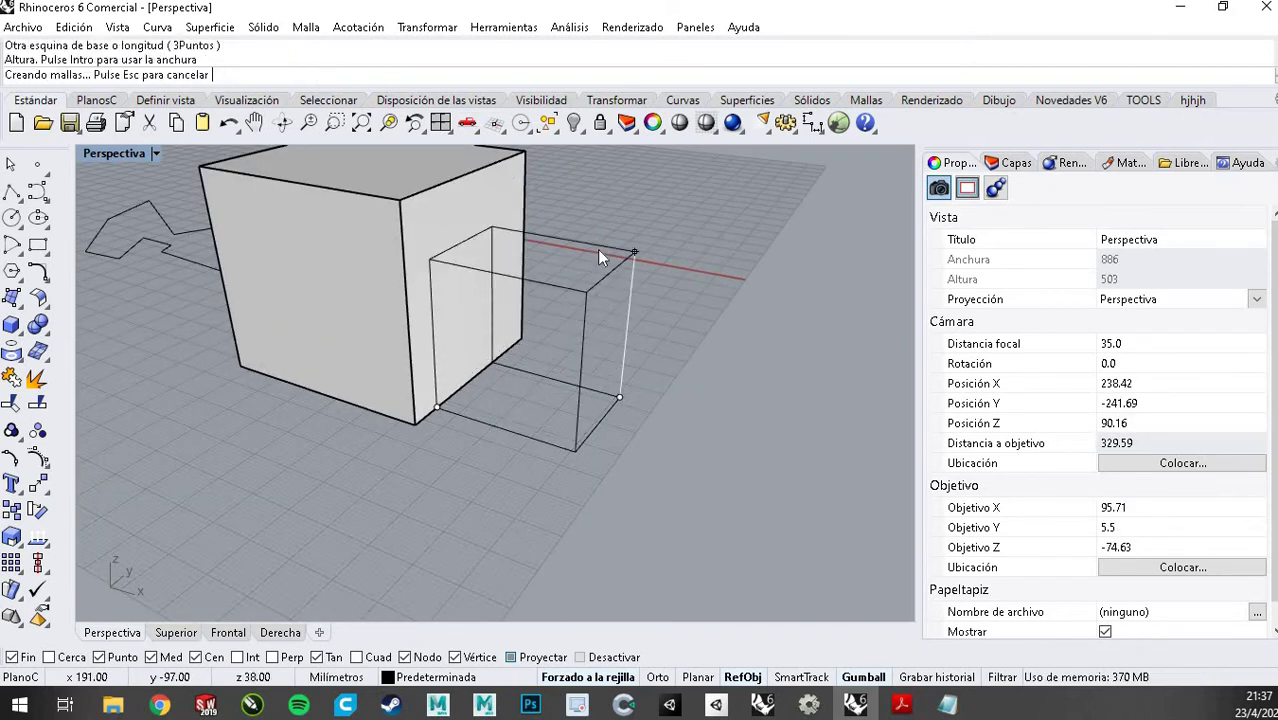
pyautogui.click(600, 258)
pyautogui.press('Escape')
# Unite the large and small boxes into one solid with a Boolean union
pyautogui.scroll(-5, 590, 340)
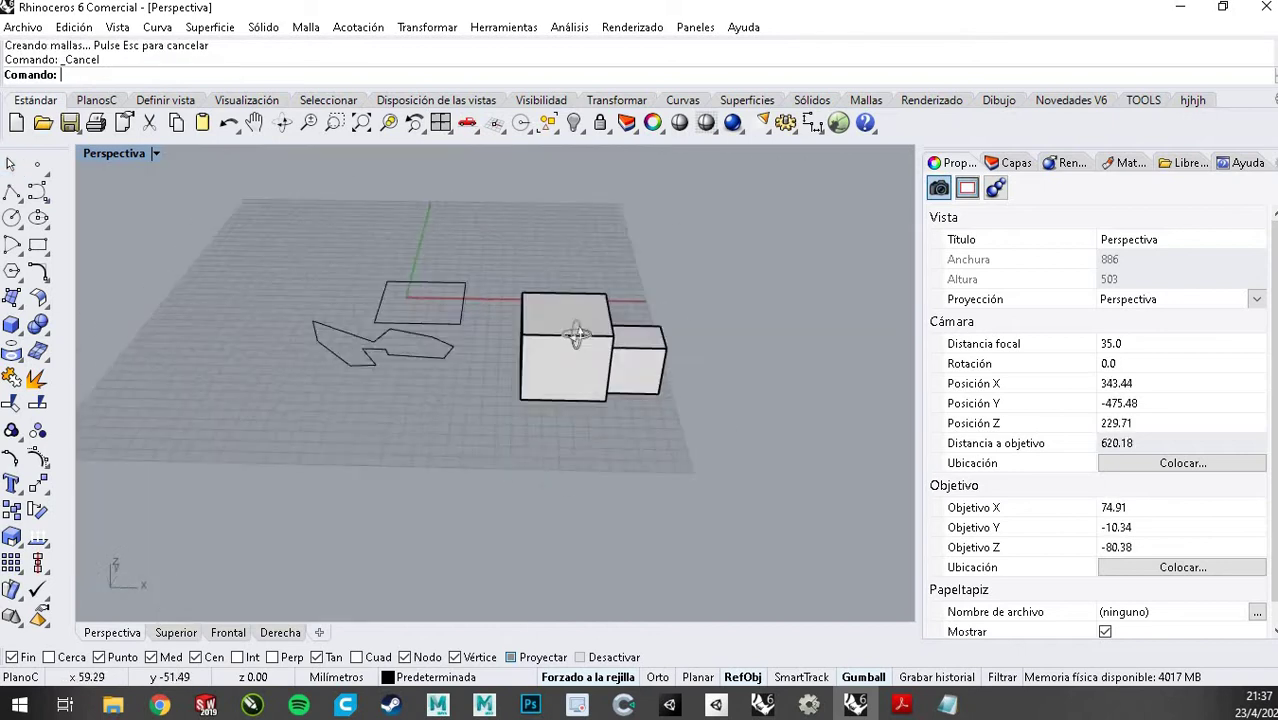
pyautogui.scroll(4, 600, 337)
pyautogui.click(566, 335)
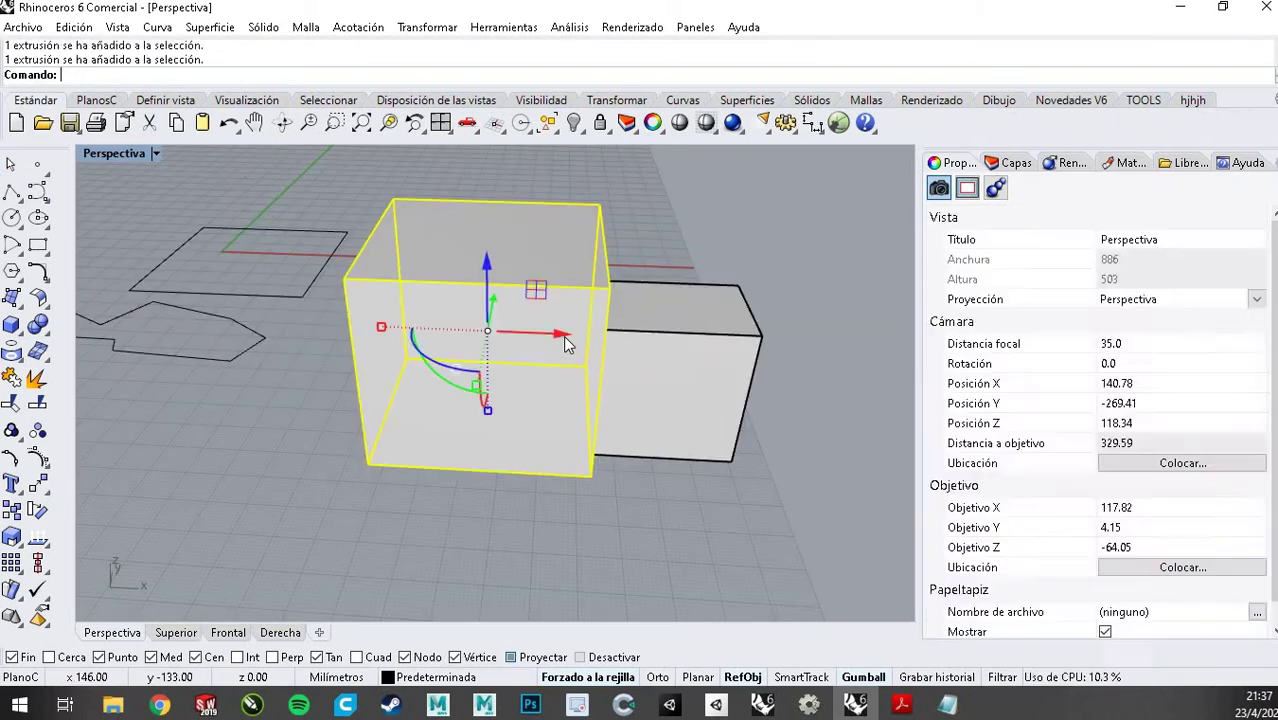
pyautogui.keyDown('shift'); pyautogui.click(645, 351); pyautogui.keyUp('shift')
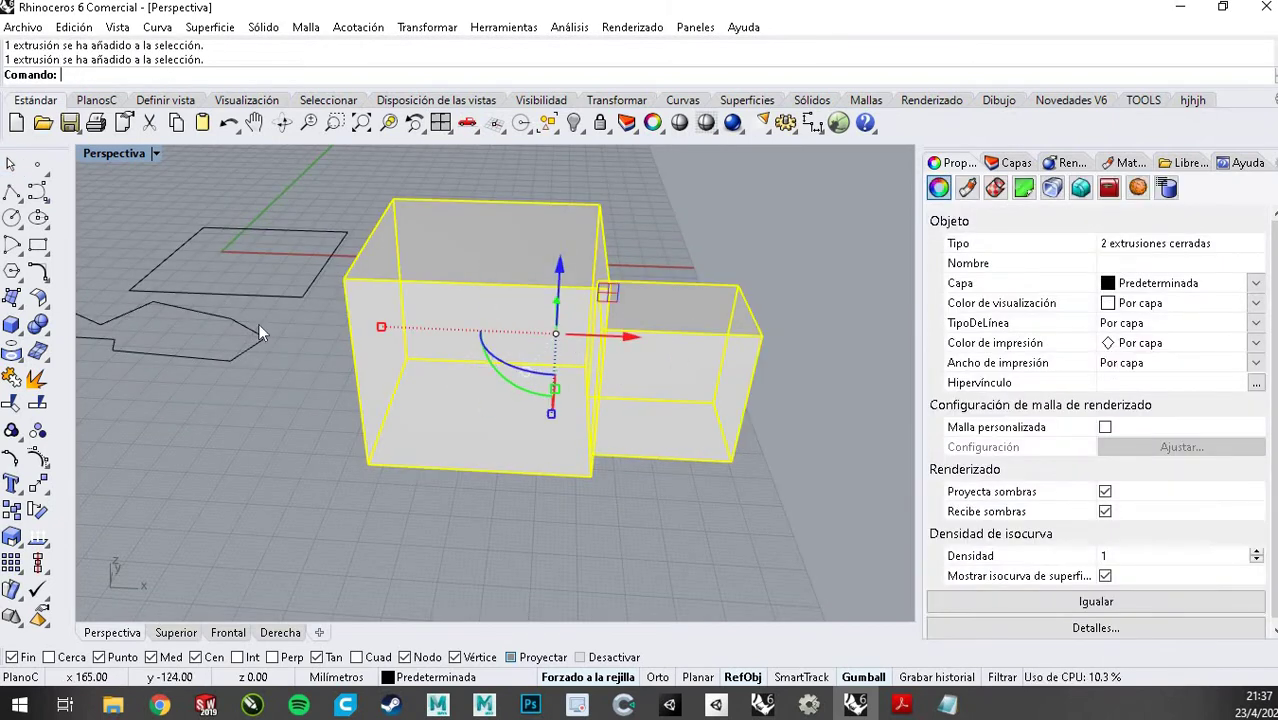
pyautogui.click(46, 337)
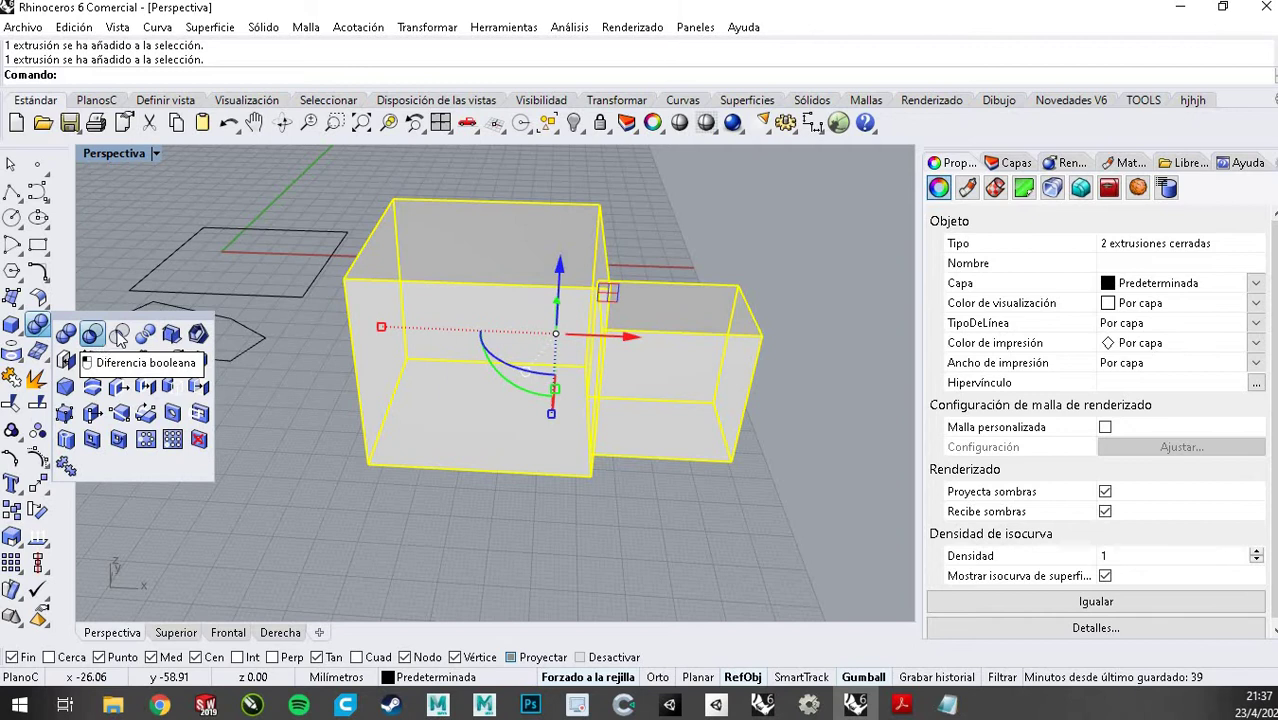
pyautogui.click(67, 336)
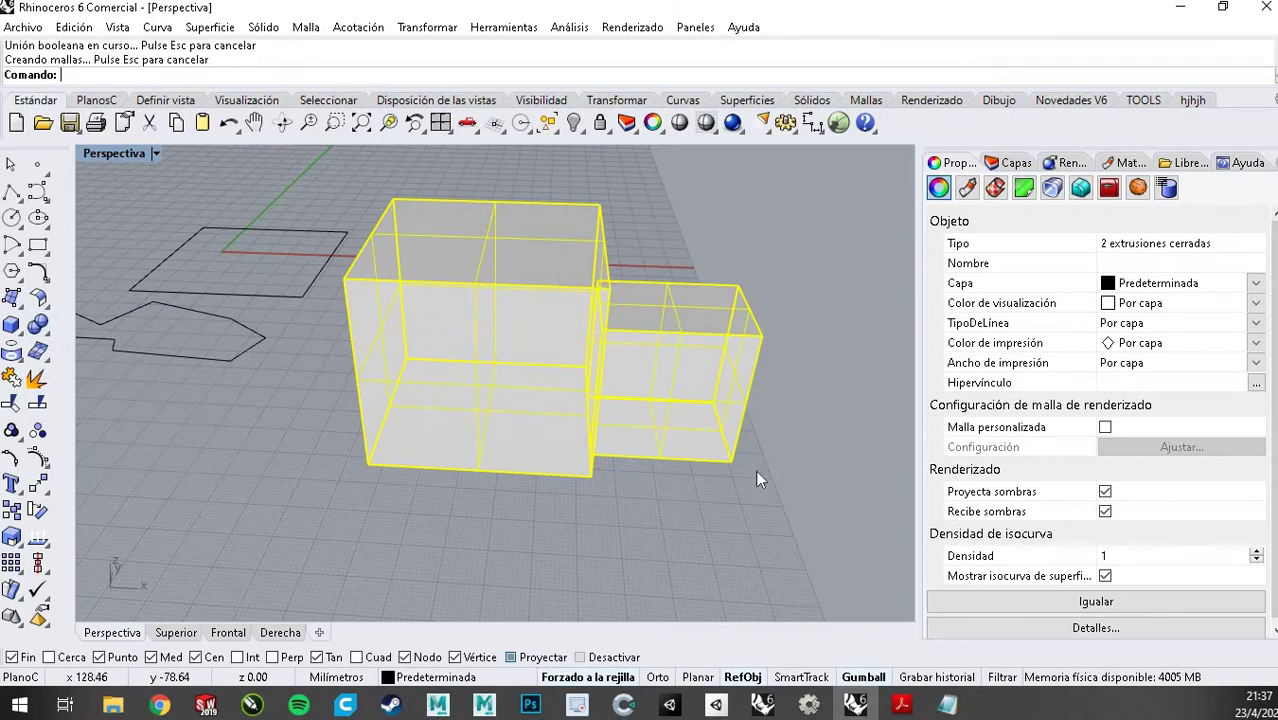
# Select the united solid, examine it from several angles, and clear the selection
pyautogui.click(684, 399)
pyautogui.moveTo(499, 414); pyautogui.dragTo(600, 440, button='right')
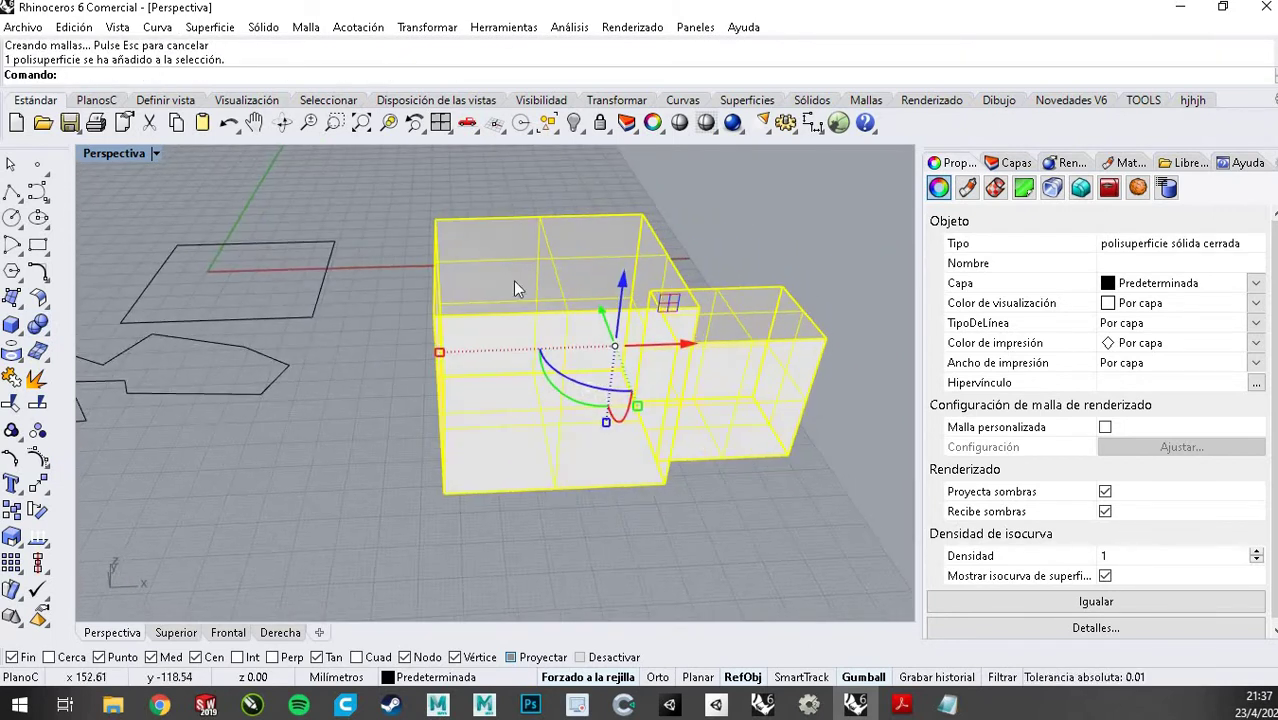
pyautogui.scroll(-3, 360, 278)
pyautogui.moveTo(640, 308); pyautogui.dragTo(609, 336, button='right')
pyautogui.keyDown('shift'); pyautogui.moveTo(474, 270); pyautogui.dragTo(504, 284, button='right'); pyautogui.keyUp('shift')
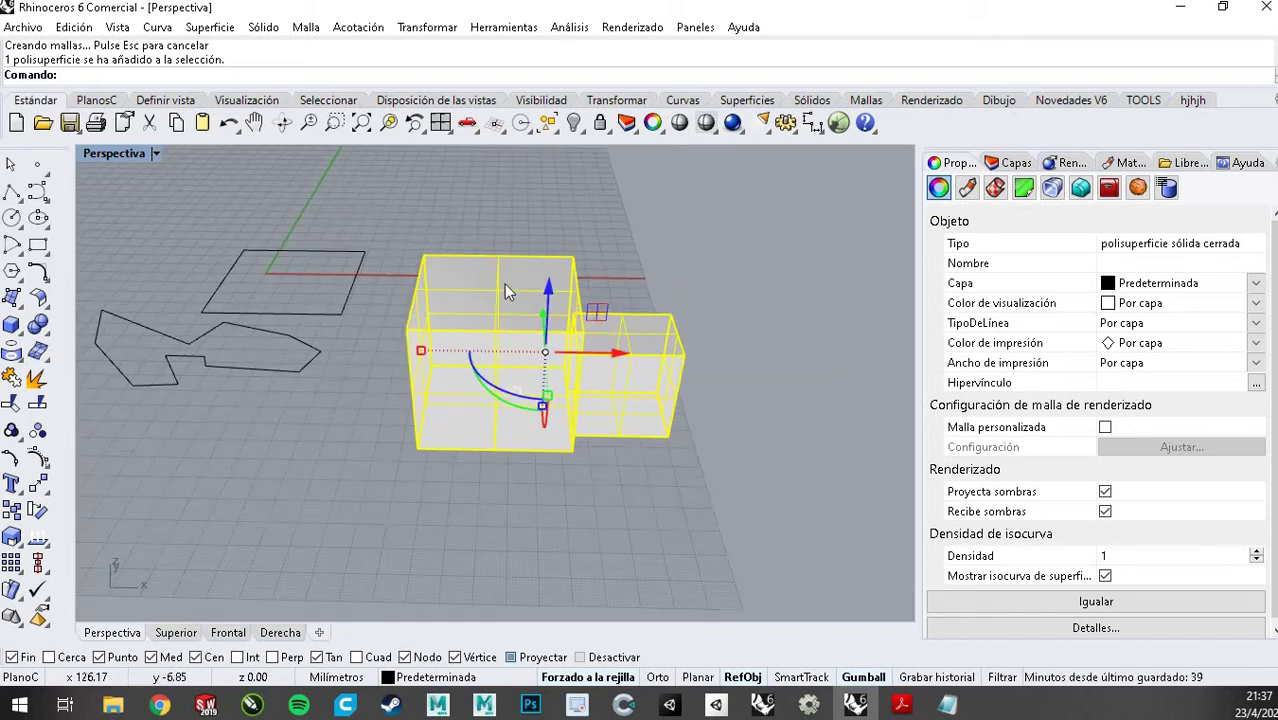
pyautogui.click(515, 501)
# Explode the united solid into separate surfaces and select two of its faces one at a time to check them
pyautogui.click(496, 366)
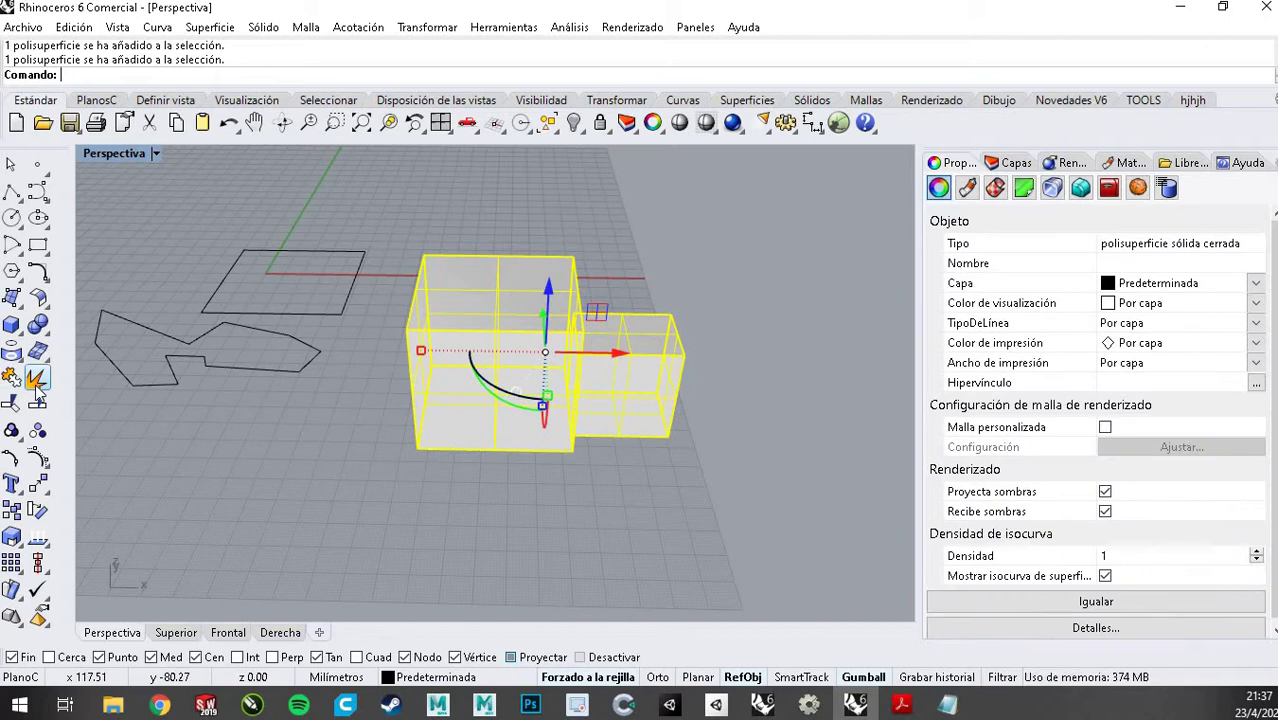
pyautogui.click(433, 369)
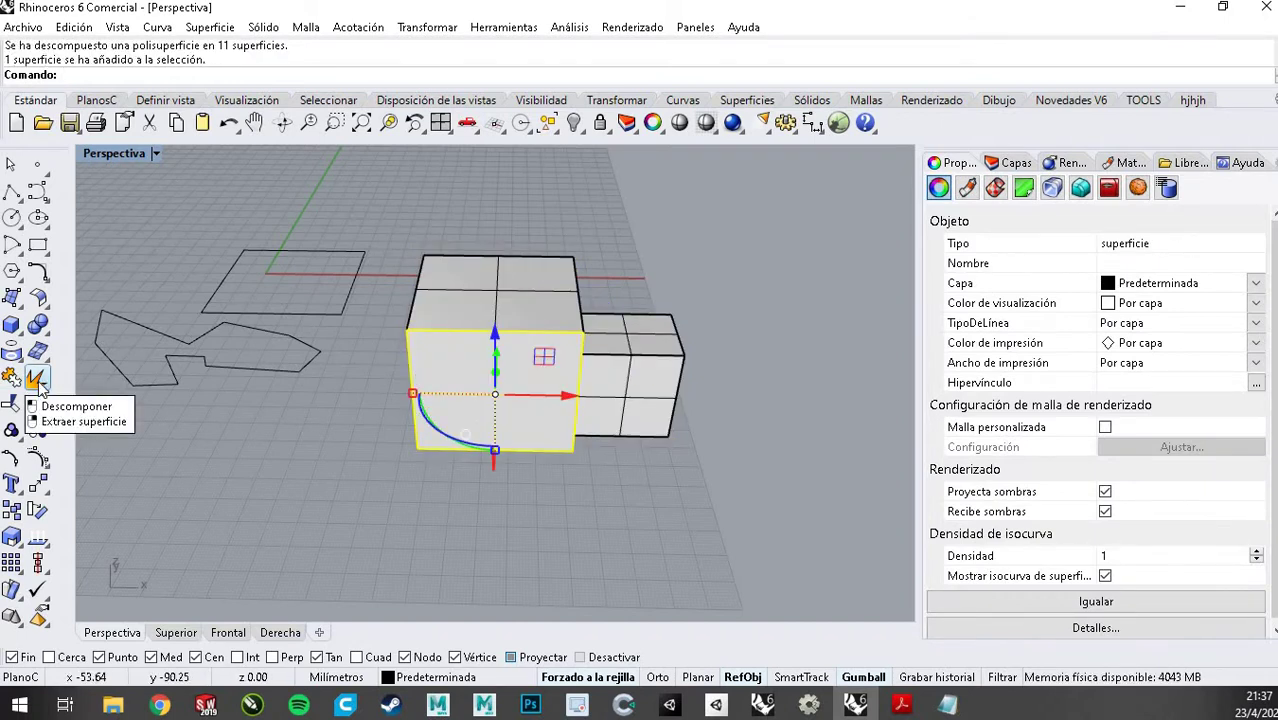
pyautogui.click(494, 318)
pyautogui.moveTo(620, 350); pyautogui.dragTo(561, 345, button='right')
pyautogui.scroll(2, 556, 348)
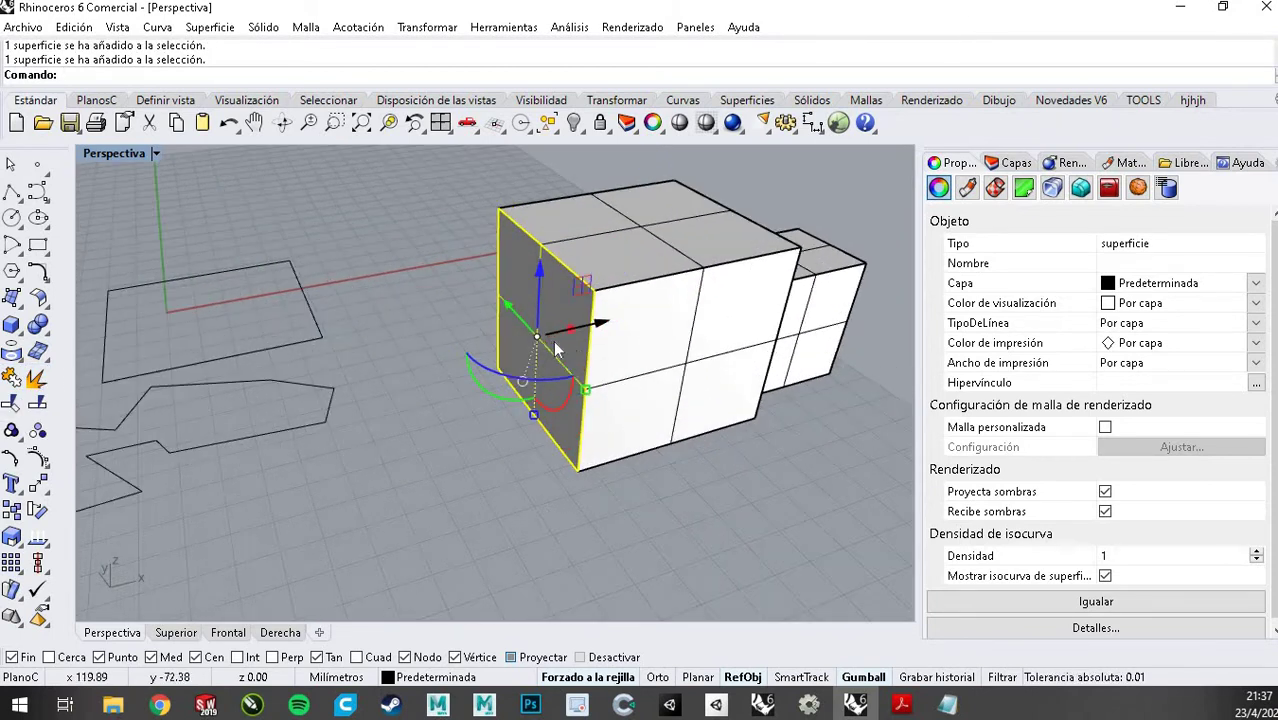
# Examine the closed irregular polyline and the large box's front surface by selecting each one, and clear the selection
pyautogui.click(290, 428)
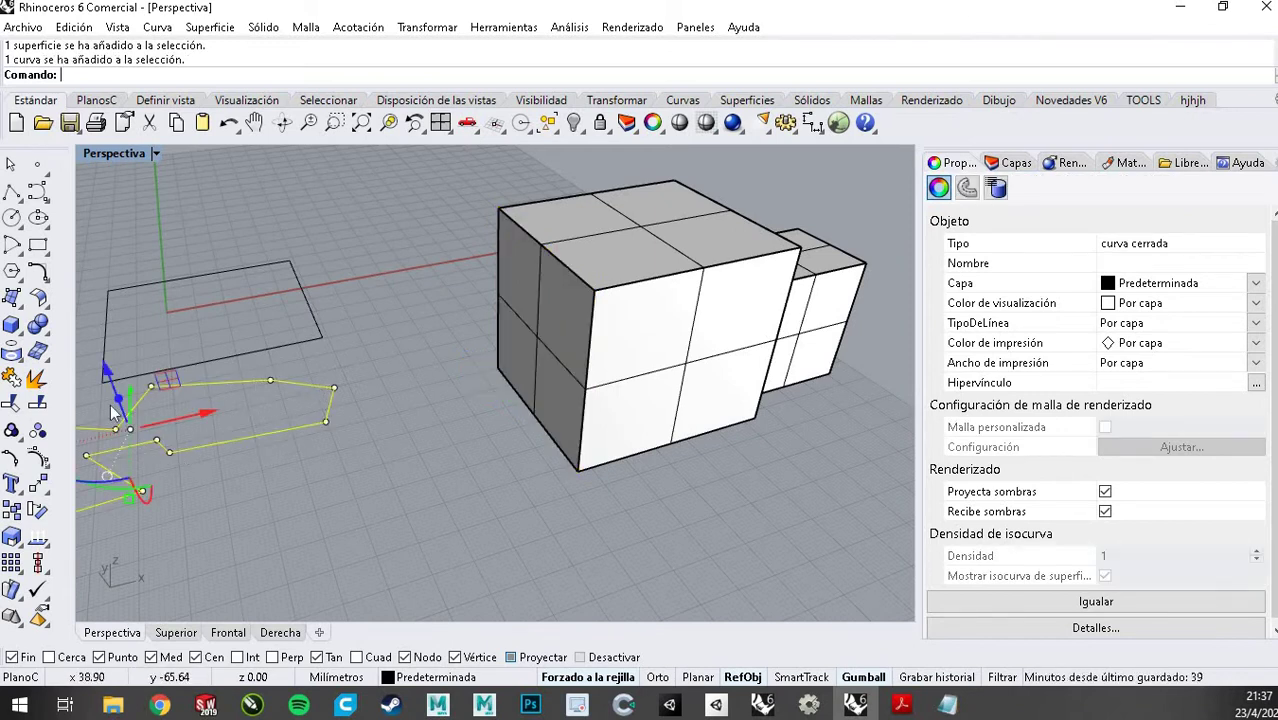
pyautogui.scroll(-3, 239, 361)
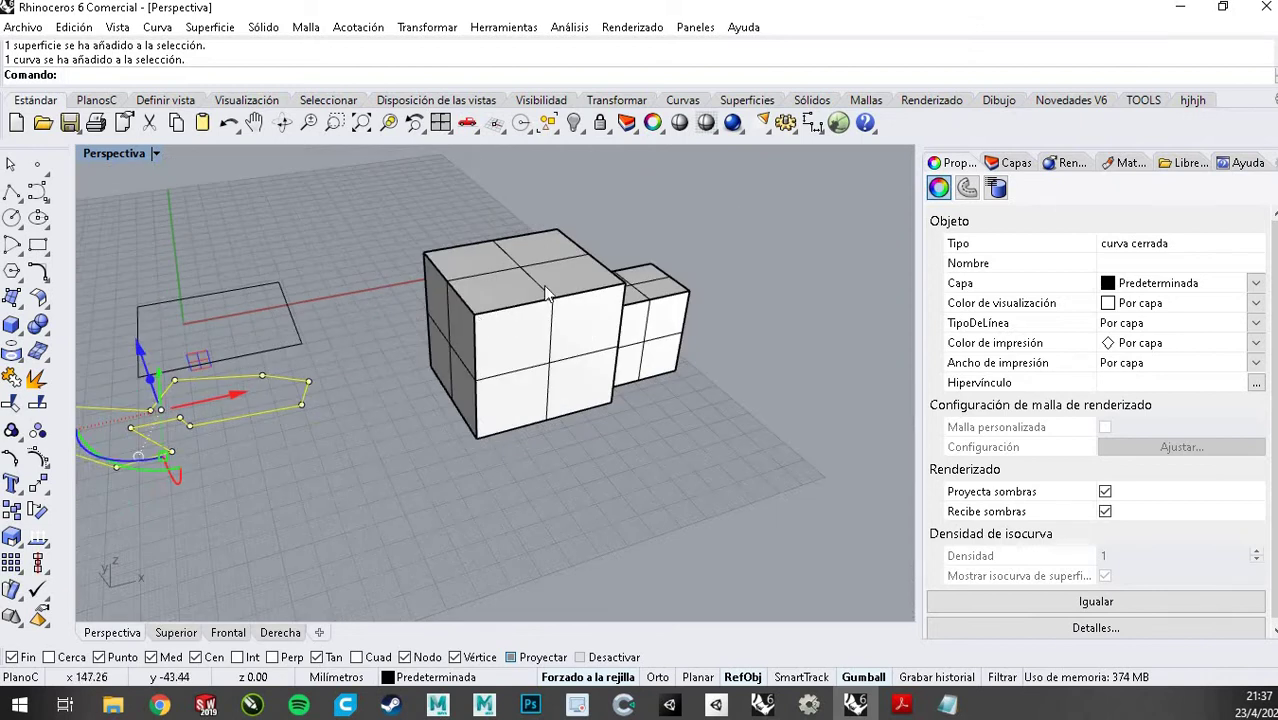
pyautogui.moveTo(655, 362); pyautogui.dragTo(585, 378, button='right')
pyautogui.click(18, 332)
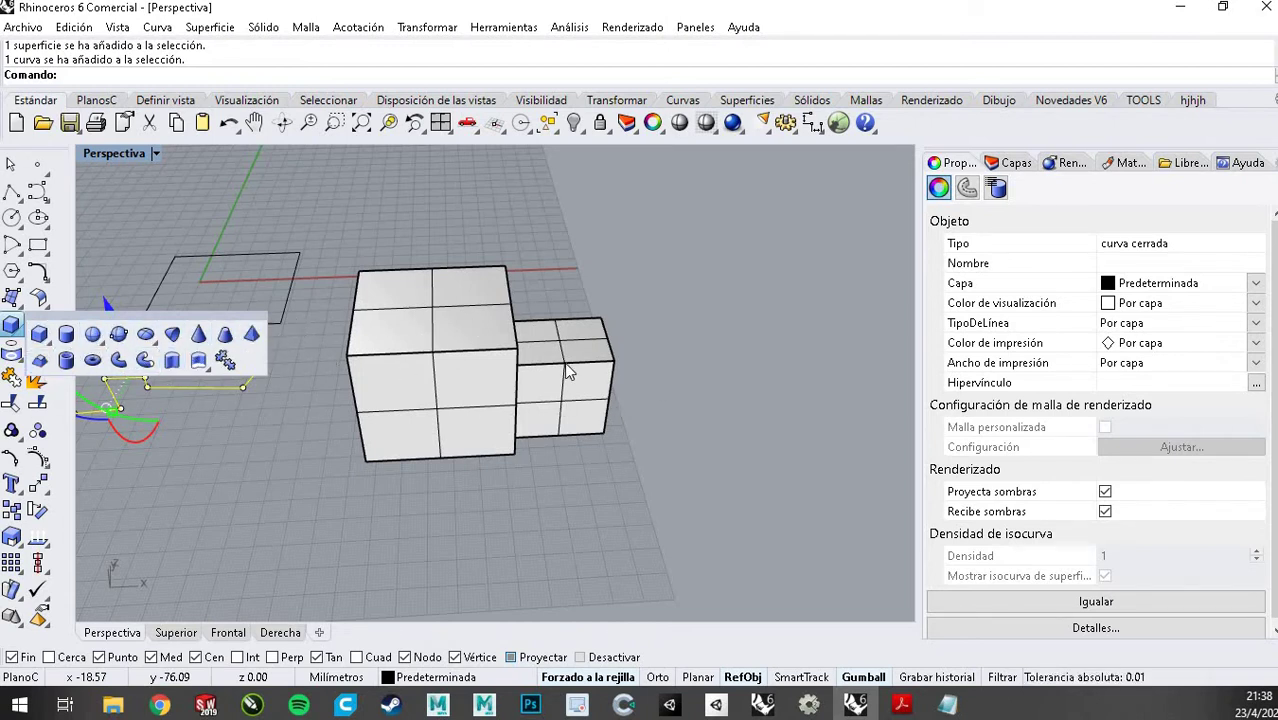
pyautogui.click(445, 229)
pyautogui.moveTo(667, 390); pyautogui.dragTo(337, 400, button='right')
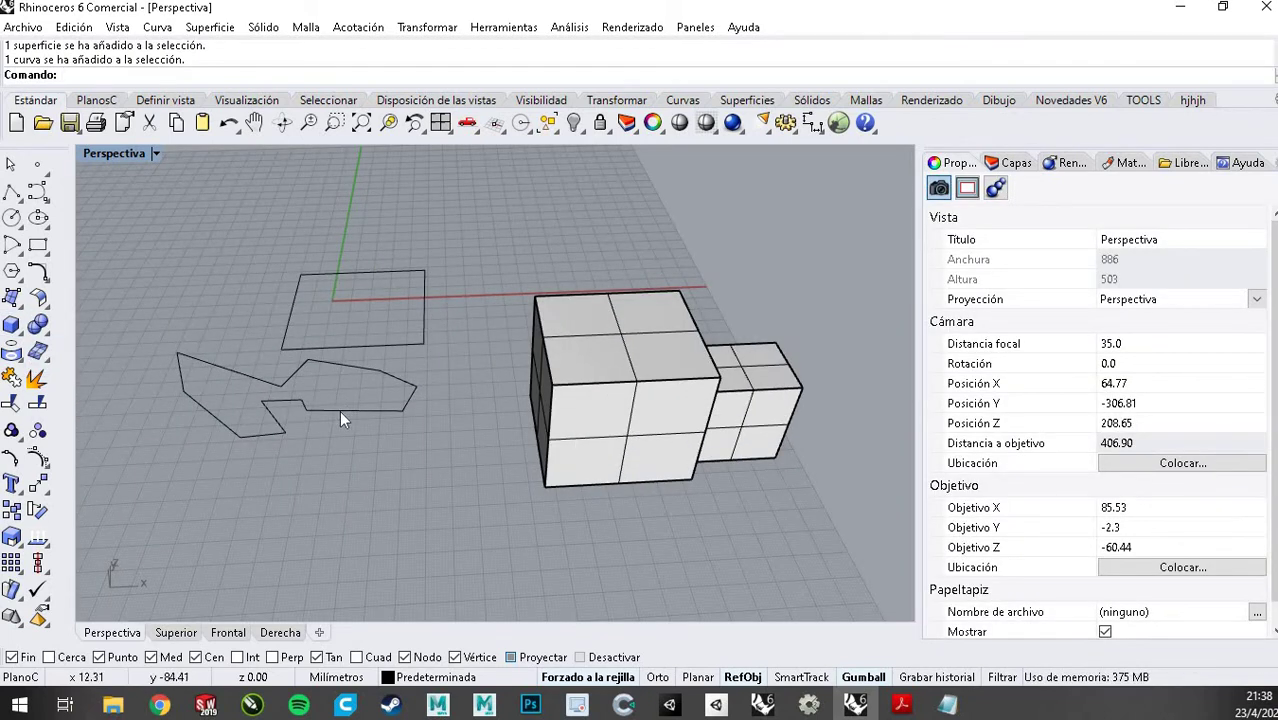
pyautogui.click(339, 410)
pyautogui.click(652, 400)
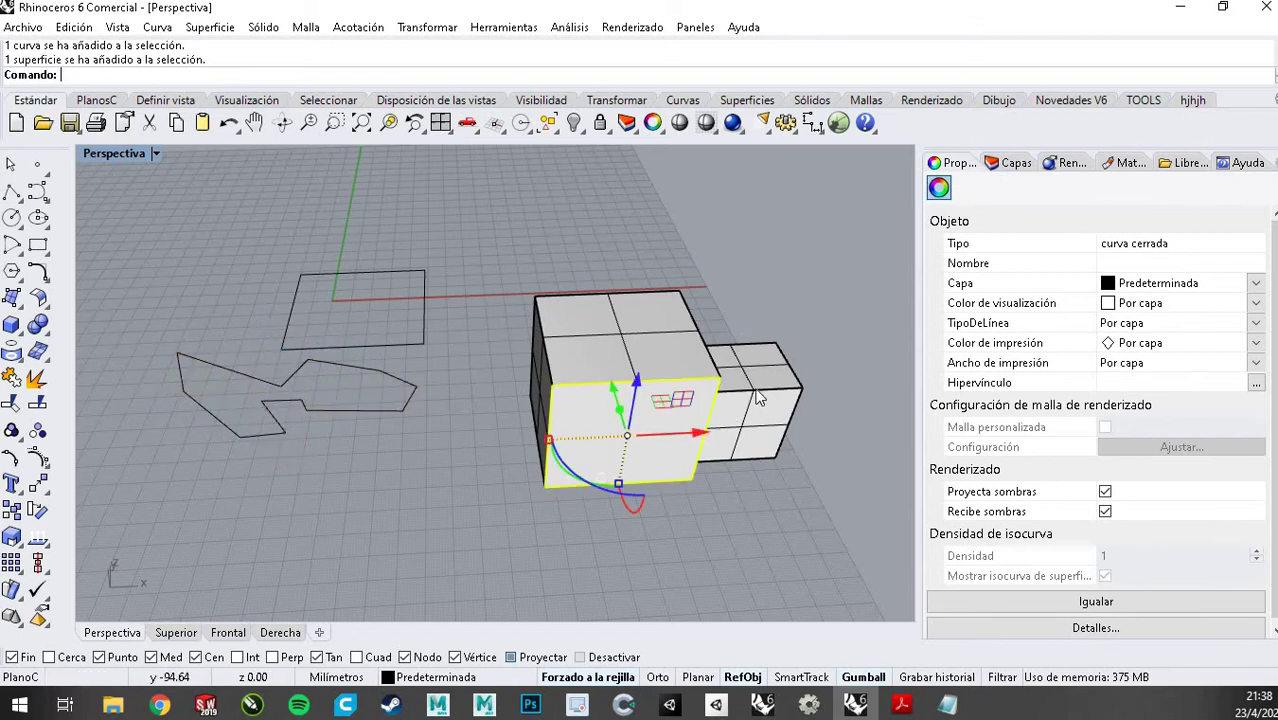
pyautogui.scroll(3, 536, 371)
pyautogui.scroll(-2, 630, 350)
pyautogui.scroll(-2, 630, 352)
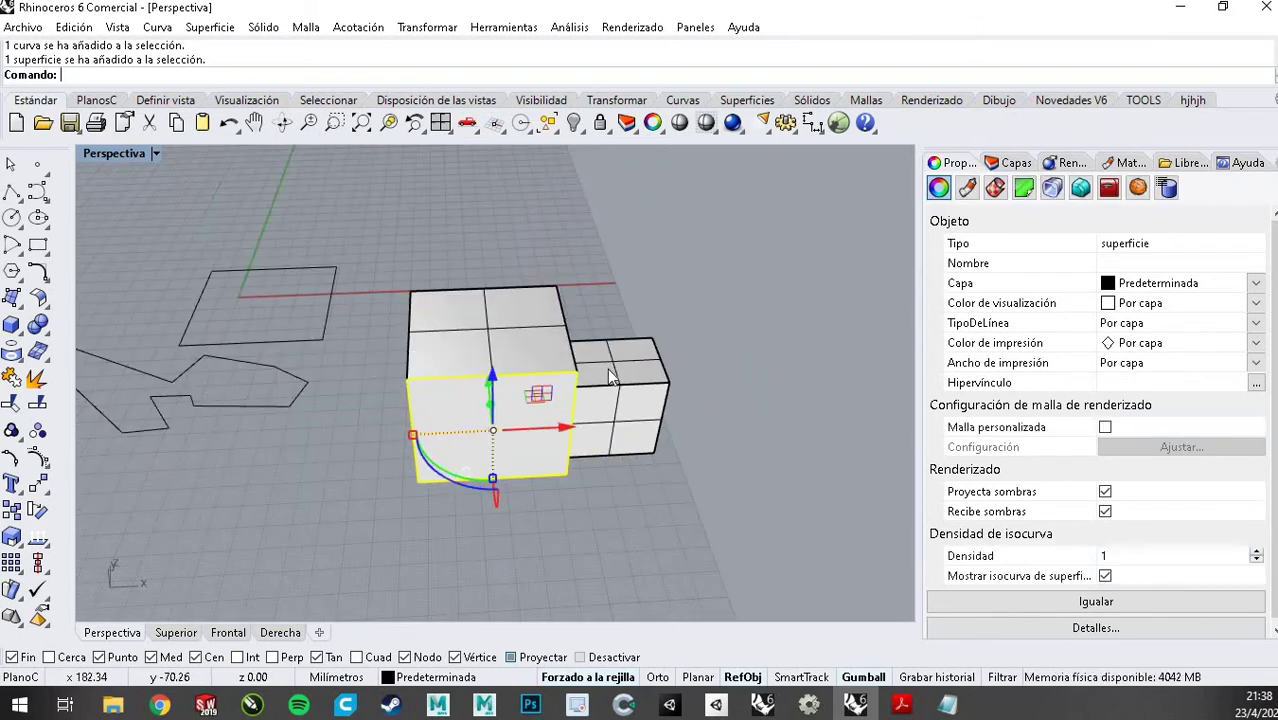
pyautogui.click(494, 248)
# Detach the Sólidos tool set as a floating palette in the empty area beside the exploded boxes
pyautogui.click(12, 325)
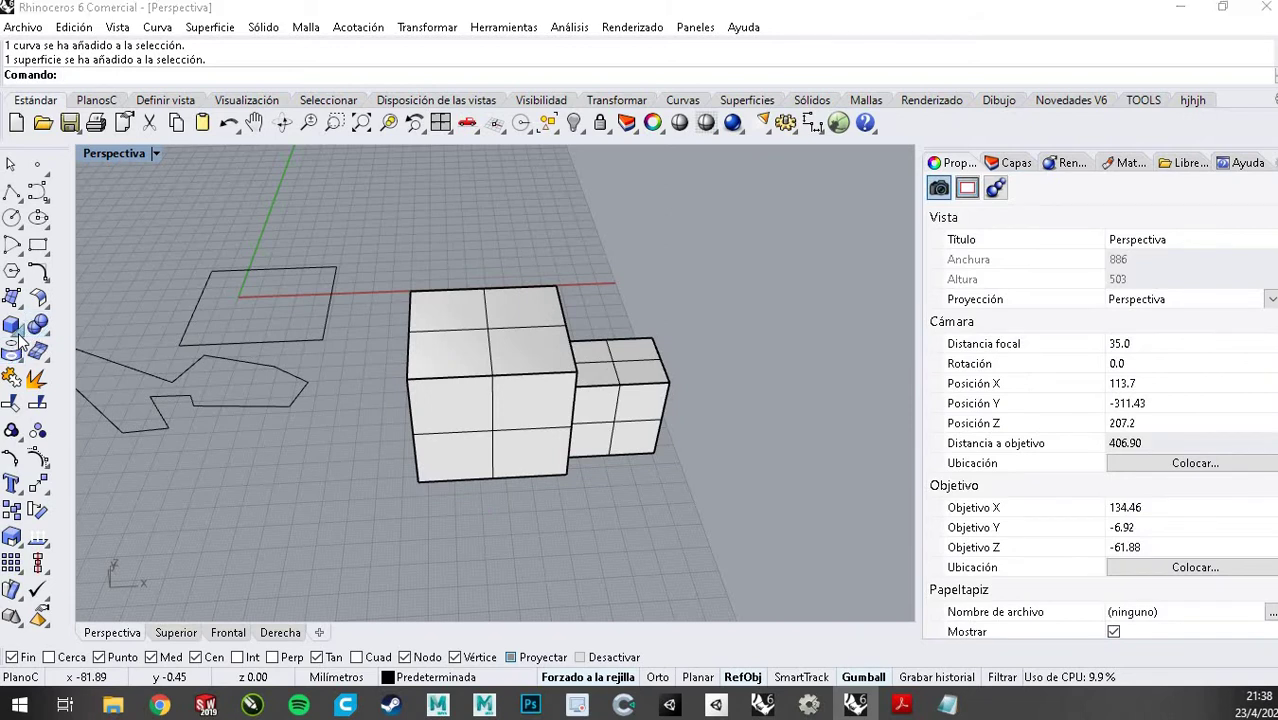
pyautogui.click(37, 325)
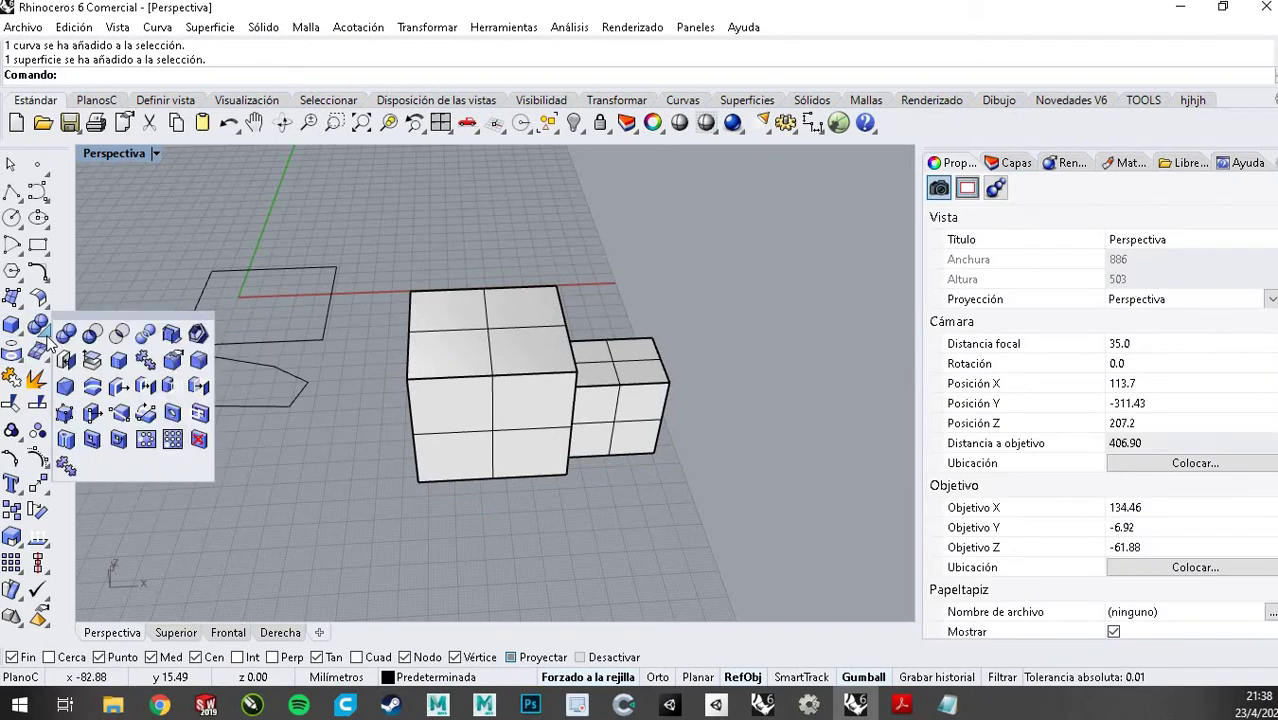
pyautogui.moveTo(116, 320); pyautogui.dragTo(790, 302)
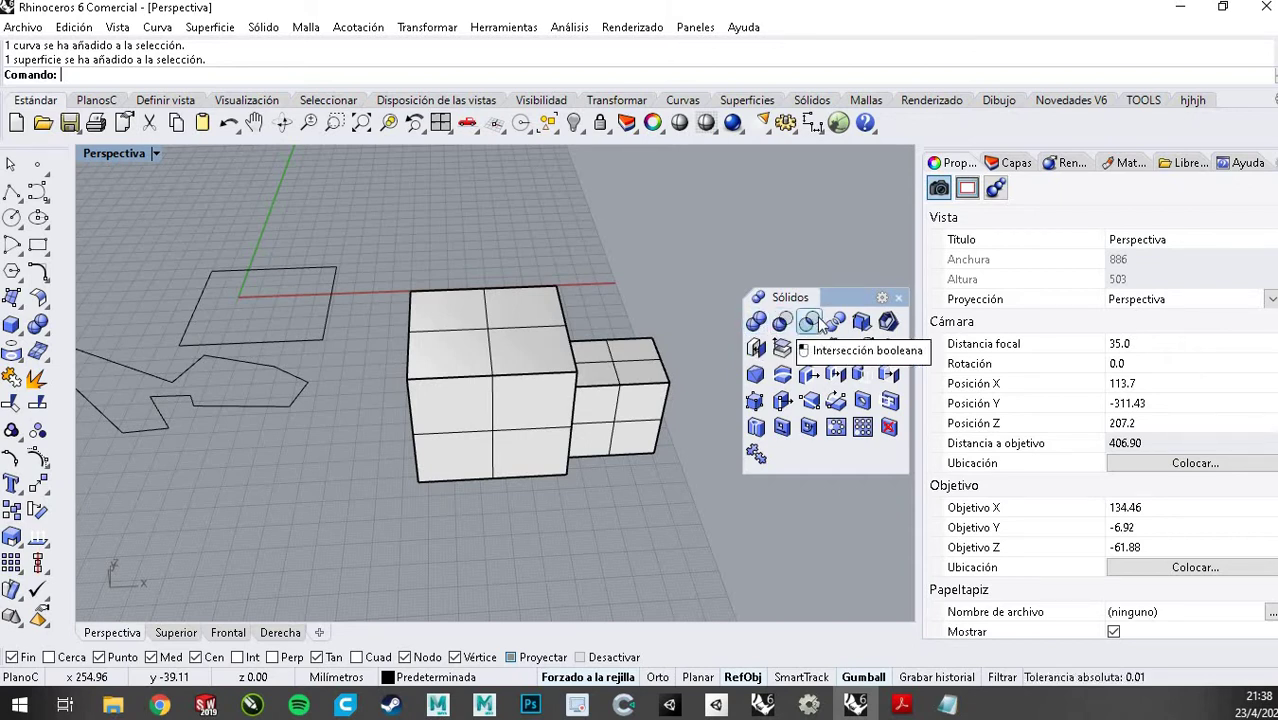
# Select individual faces of the exploded boxes to check them, move the Sólidos palette closer to the boxes, and clear the selection
pyautogui.click(599, 398)
pyautogui.click(518, 381)
pyautogui.click(603, 349)
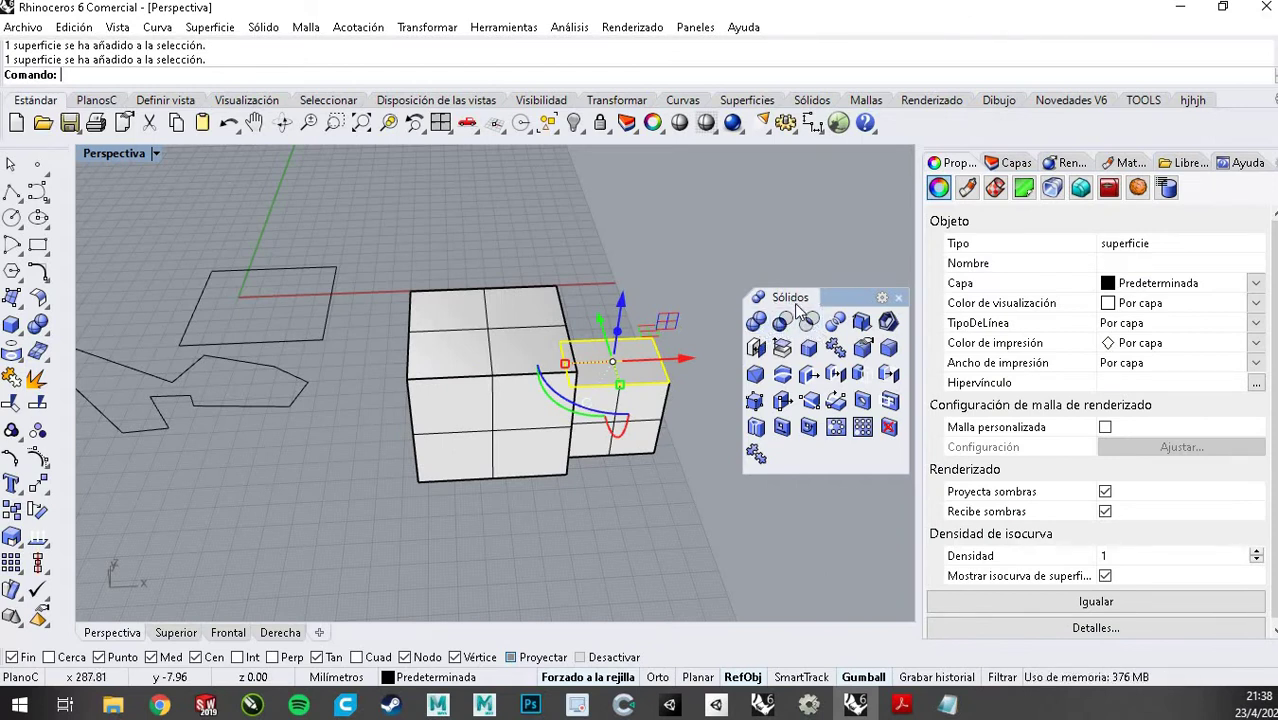
pyautogui.moveTo(794, 300); pyautogui.dragTo(767, 264)
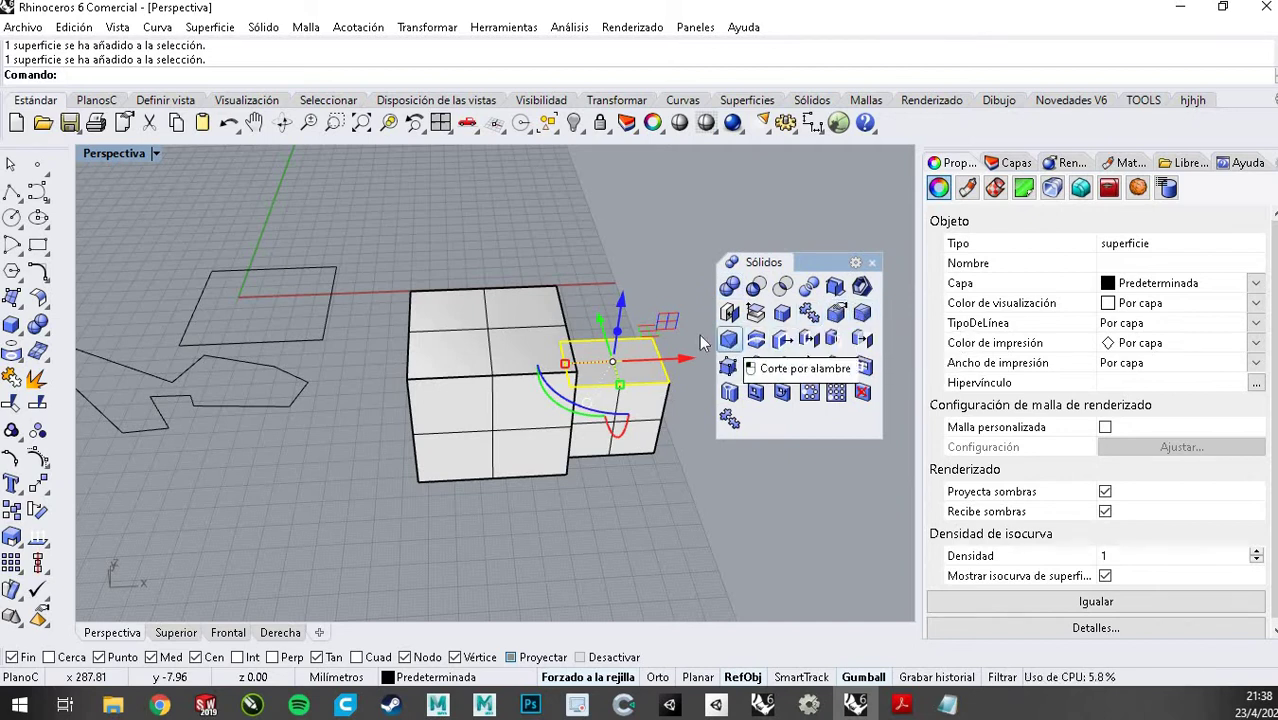
pyautogui.click(421, 248)
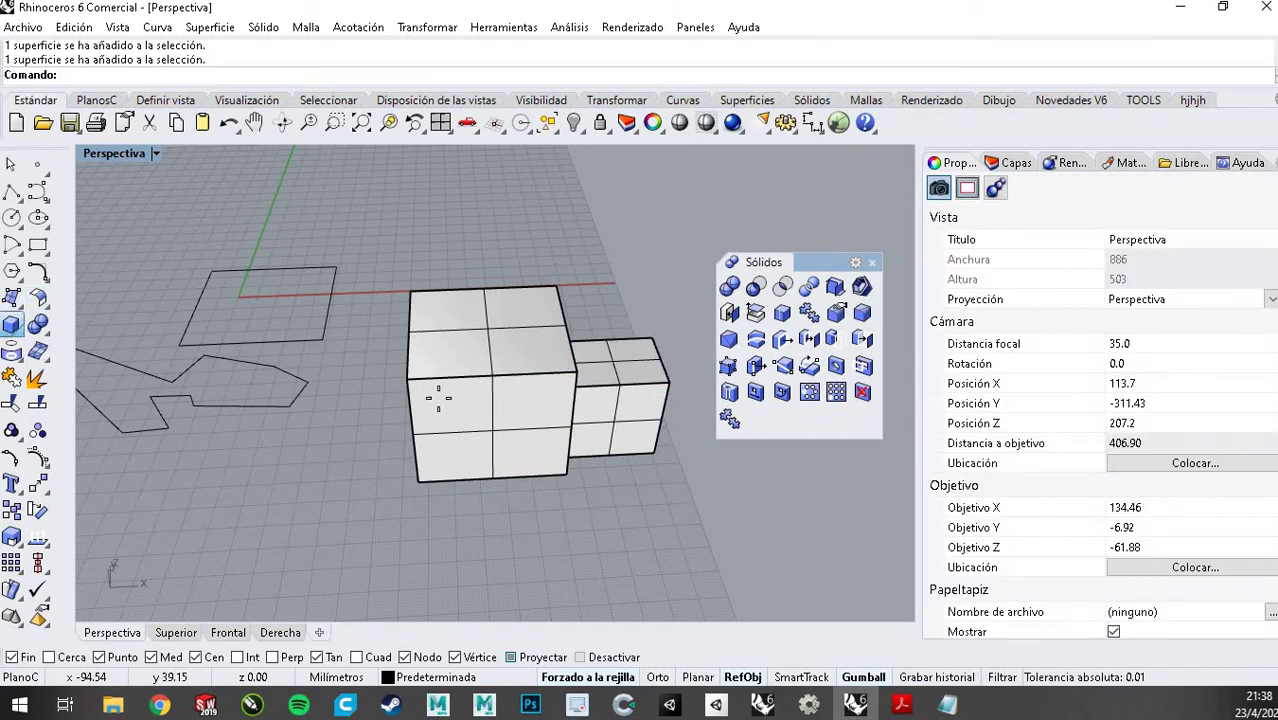
# Model a separate solid box beside the exploded boxes, in front of the irregular polyline
pyautogui.click(11, 326)
pyautogui.scroll(-3, 491, 350)
pyautogui.click(321, 449)
pyautogui.click(418, 532)
pyautogui.click(401, 452)
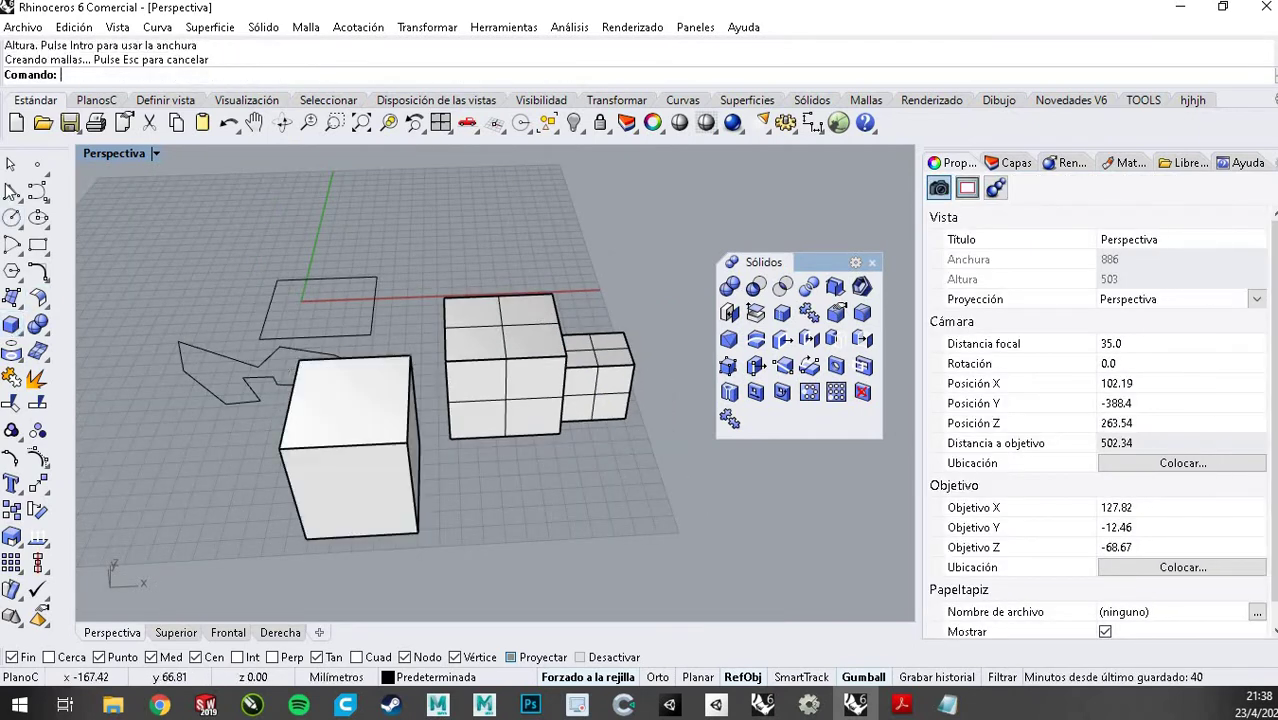
pyautogui.press('Escape')
pyautogui.scroll(2, 368, 457)
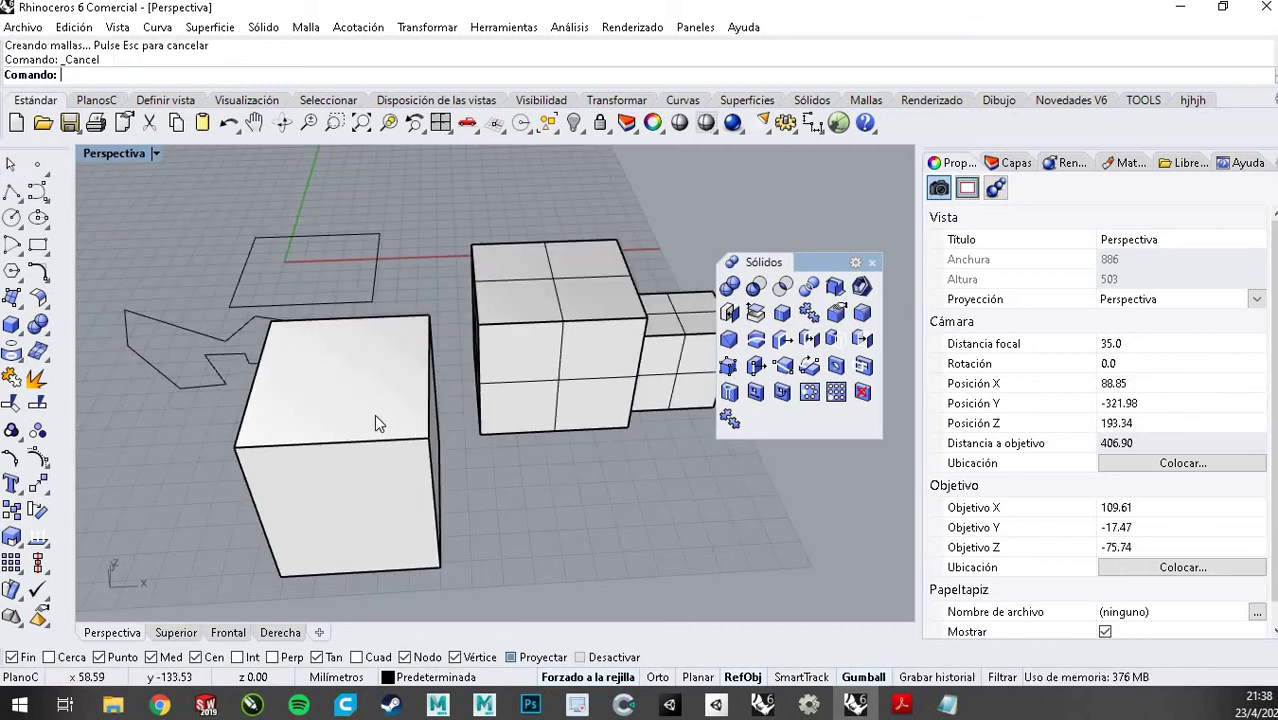
# Fillet all the edges of the new box with a radius of 1
pyautogui.click(388, 449)
pyautogui.scroll(2, 406, 472)
pyautogui.scroll(-3, 380, 400)
pyautogui.scroll(5, 352, 417)
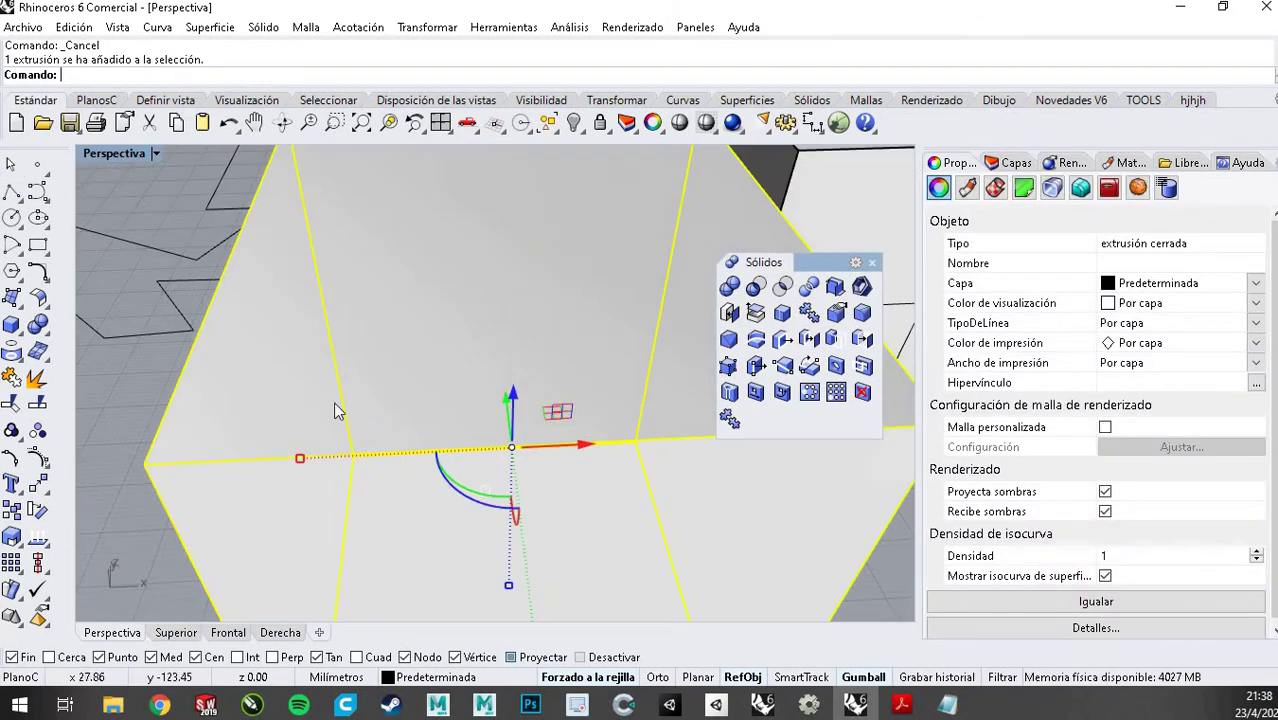
pyautogui.scroll(-3, 220, 458)
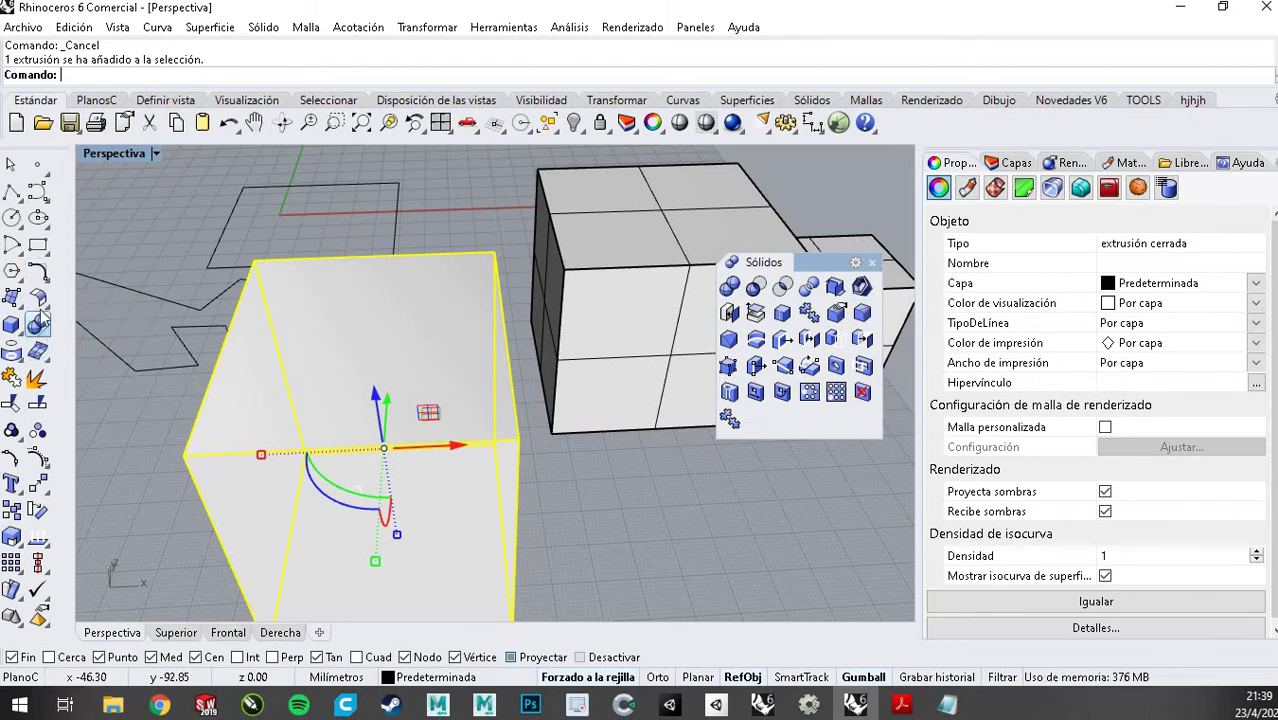
pyautogui.click(866, 318)
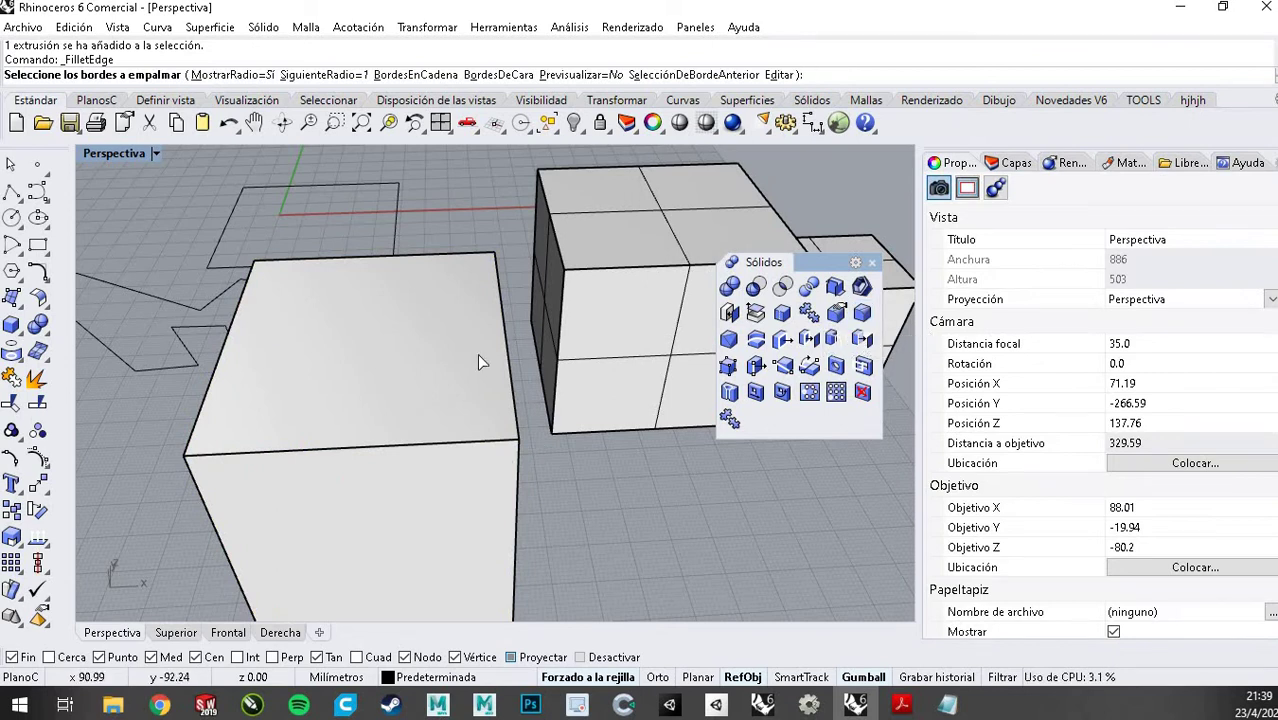
pyautogui.scroll(-3, 500, 385)
pyautogui.moveTo(561, 462); pyautogui.dragTo(283, 300, button='right')
pyautogui.moveTo(275, 255); pyautogui.dragTo(476, 535)
pyautogui.press('Return')
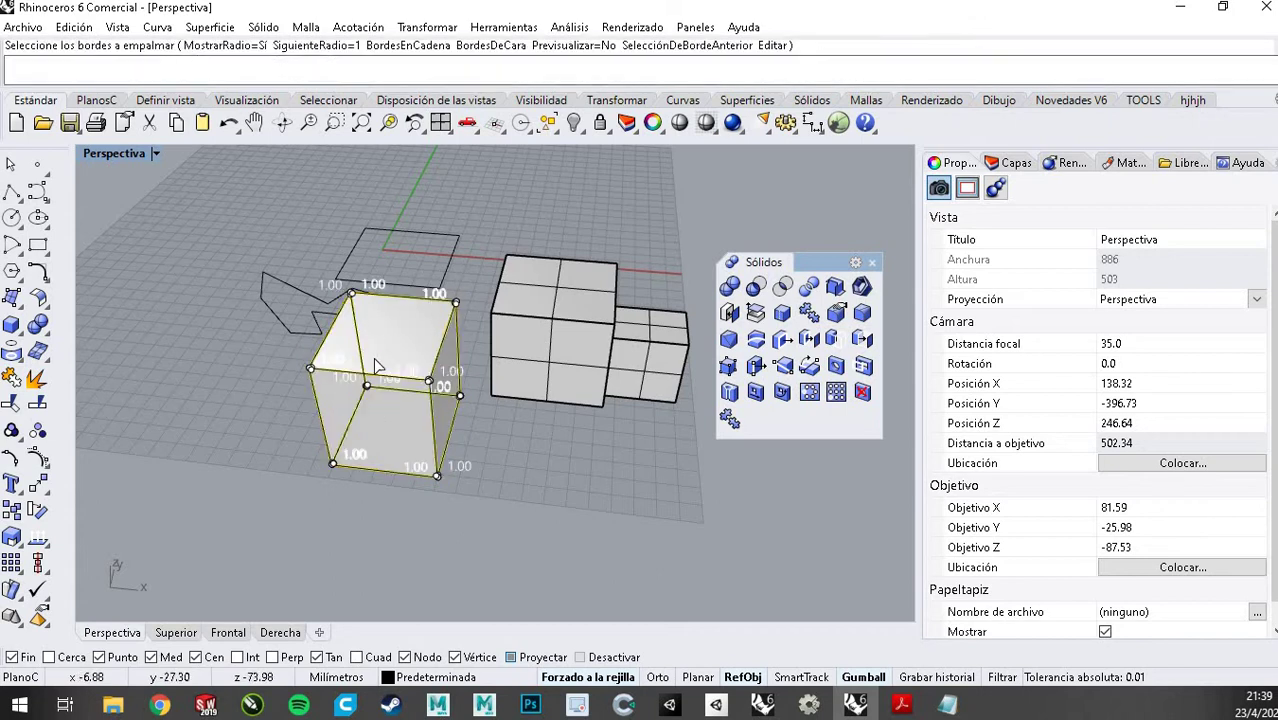
pyautogui.press('Return')
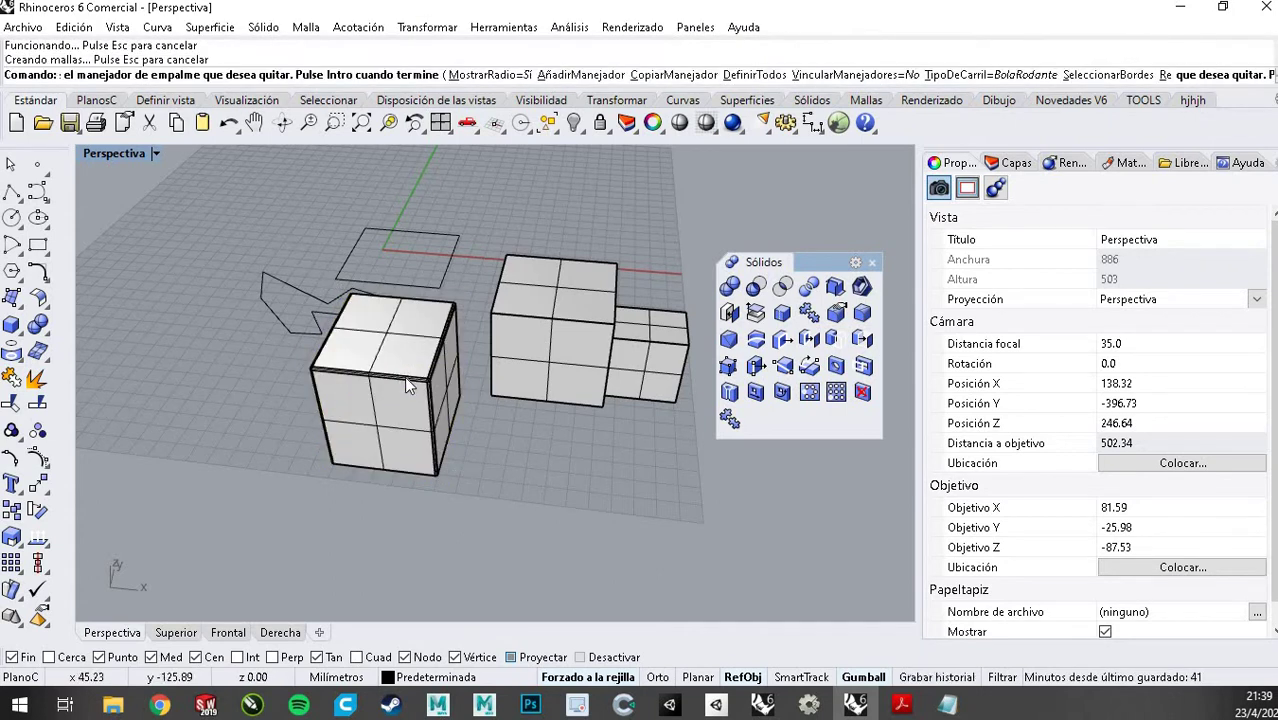
# Inspect the rounded edges of the filleted box up close, and close the floating Sólidos palette
pyautogui.scroll(5, 420, 380)
pyautogui.scroll(8, 448, 381)
pyautogui.scroll(-2, 452, 381)
pyautogui.moveTo(465, 376); pyautogui.dragTo(465, 407, button='right')
pyautogui.scroll(-2, 465, 407)
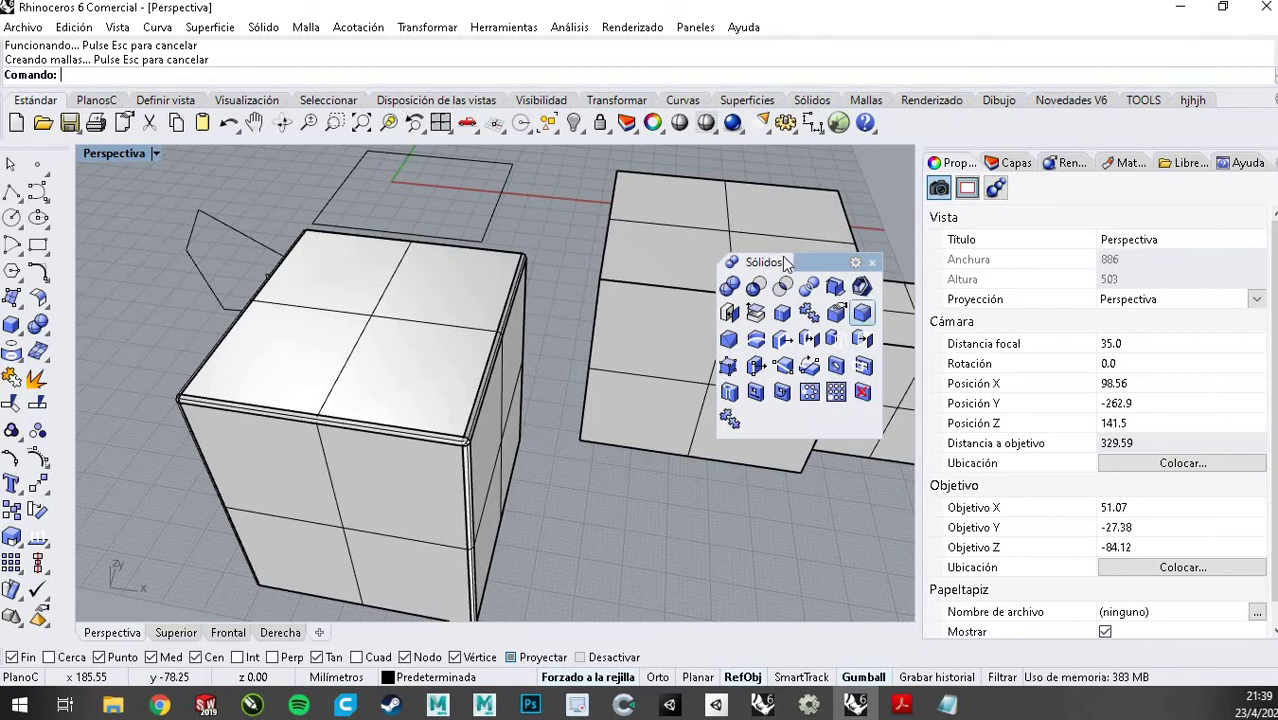
pyautogui.click(872, 262)
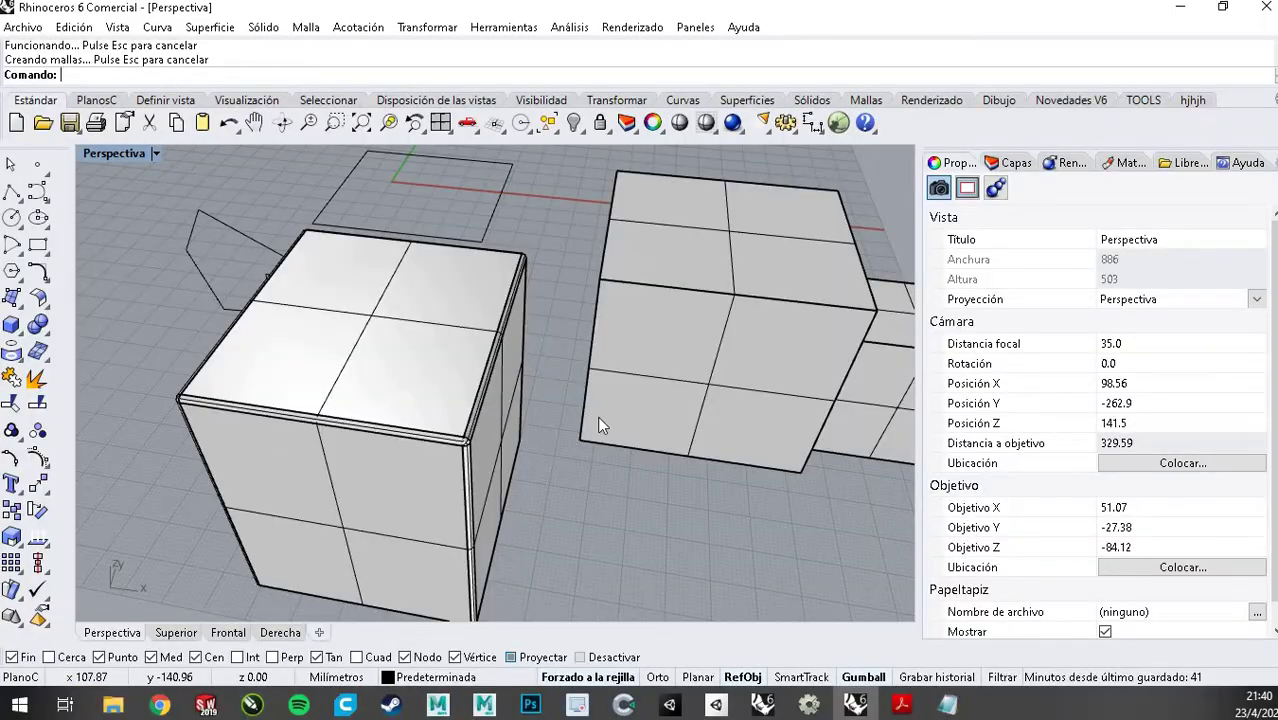
# Draw a closed six-sided polyline that overlaps one end of the irregular polyline
pyautogui.scroll(-8, 598, 417)
pyautogui.scroll(10, 468, 350)
pyautogui.click(12, 191)
pyautogui.click(439, 362)
pyautogui.click(319, 326)
pyautogui.click(215, 455)
pyautogui.click(255, 562)
pyautogui.click(358, 576)
pyautogui.click(448, 489)
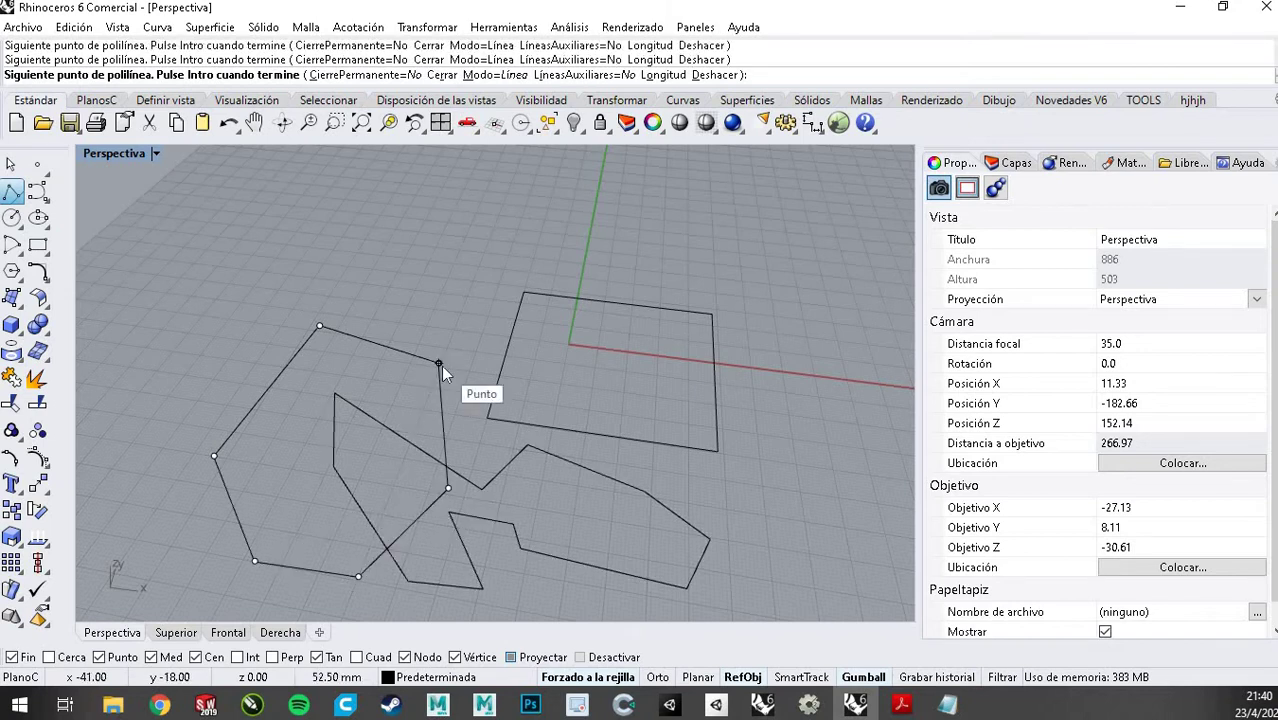
pyautogui.click(440, 364)
# Try to join the closed six-sided polyline with the irregular polyline
pyautogui.click(447, 460)
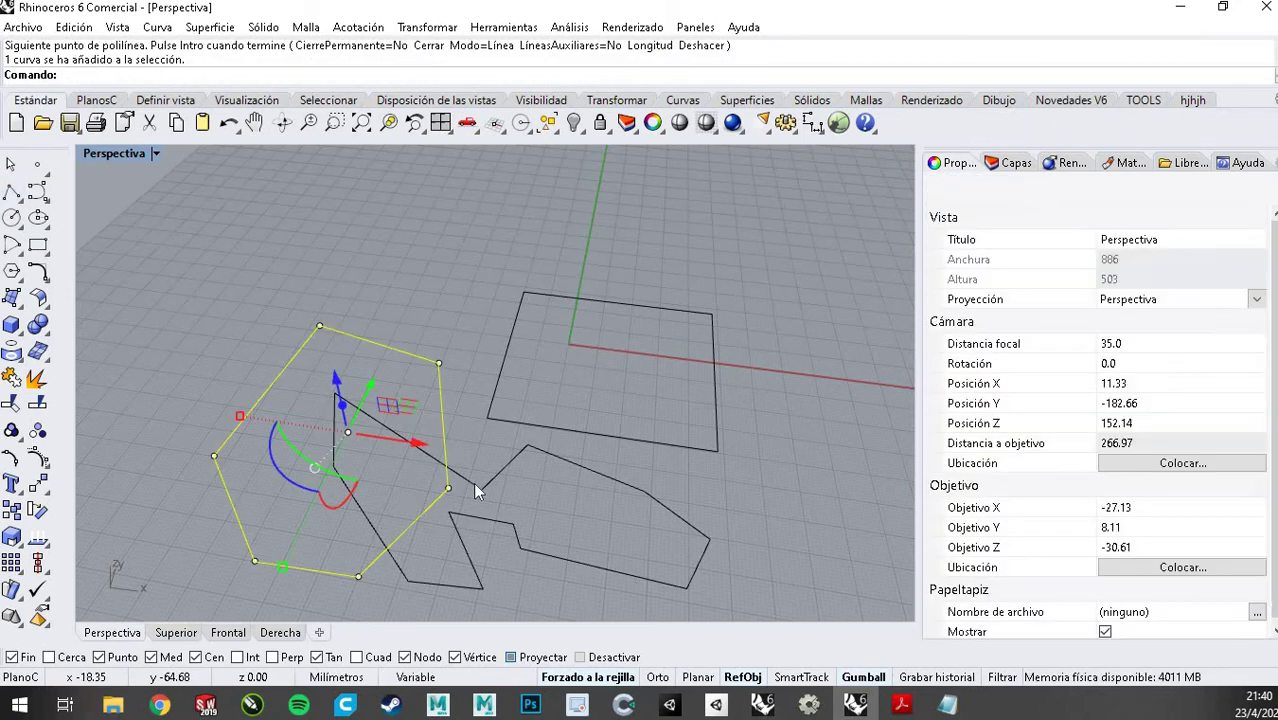
pyautogui.keyDown('shift'); pyautogui.click(473, 482); pyautogui.keyUp('shift')
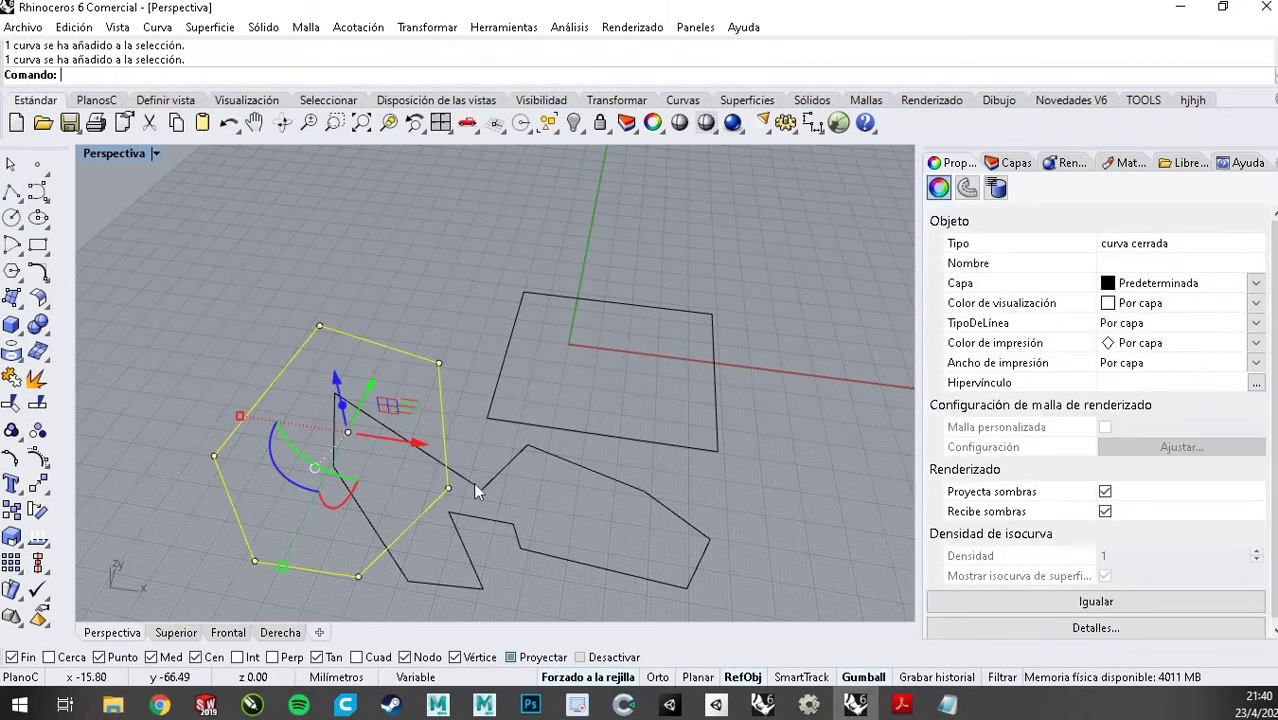
pyautogui.click(11, 377)
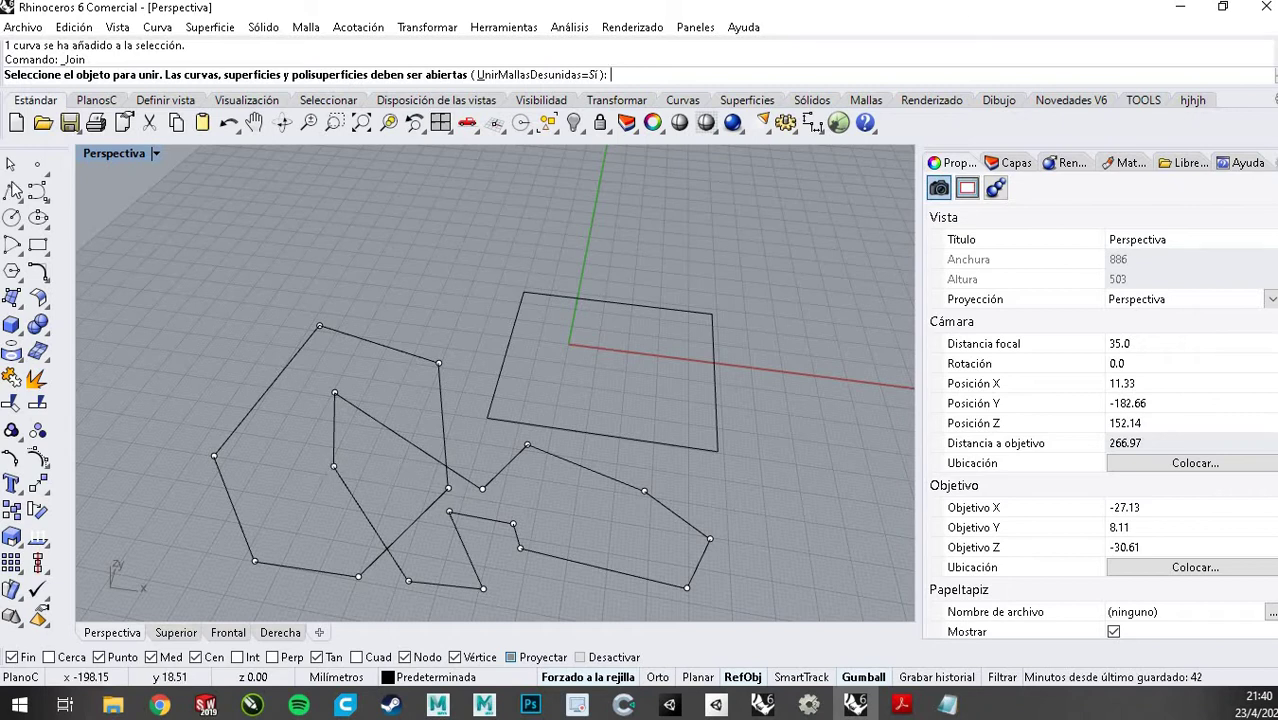
pyautogui.press('Escape')
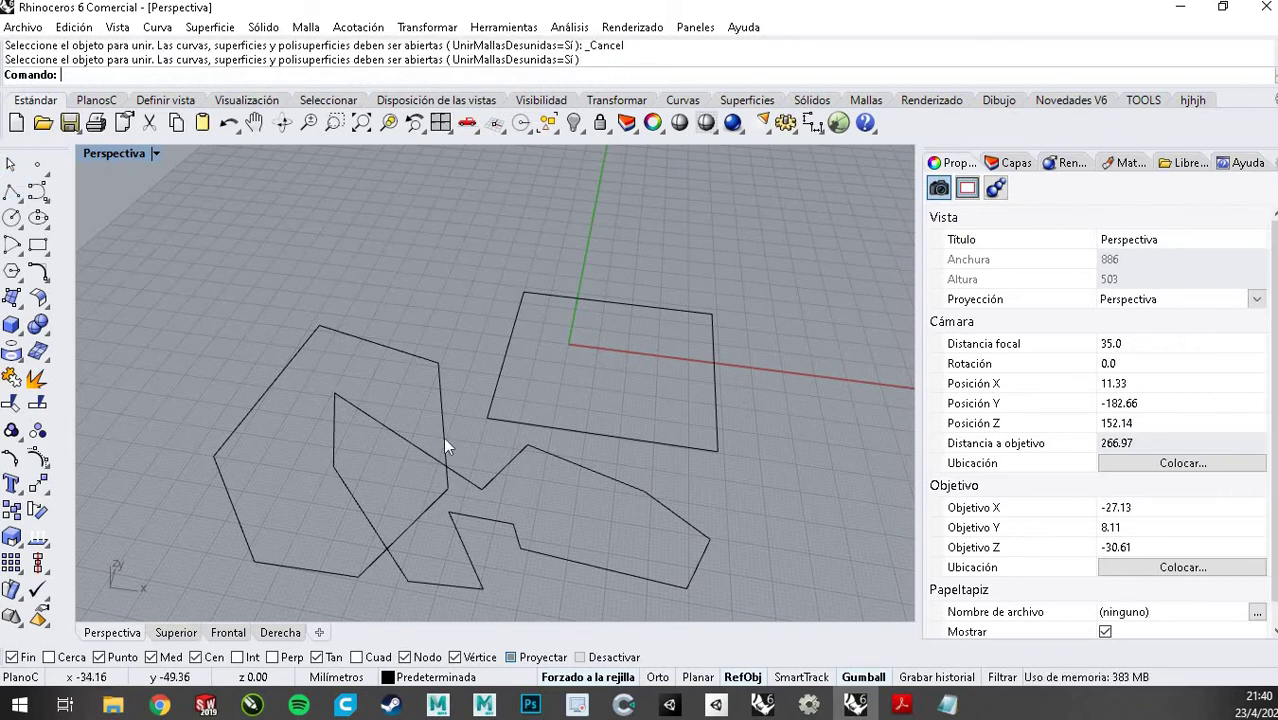
# Group the six-sided polyline with the irregular polyline and clear the selection
pyautogui.click(445, 440)
pyautogui.click(464, 478)
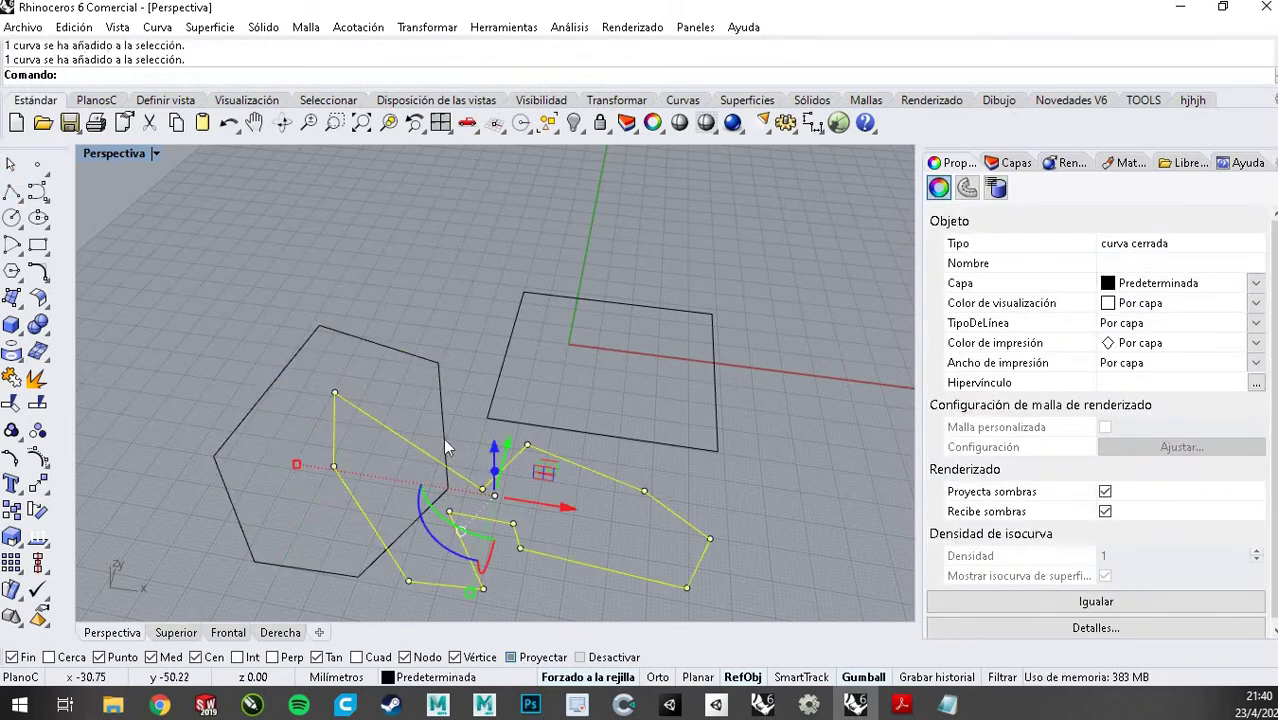
pyautogui.keyDown('shift'); pyautogui.click(445, 440); pyautogui.keyUp('shift')
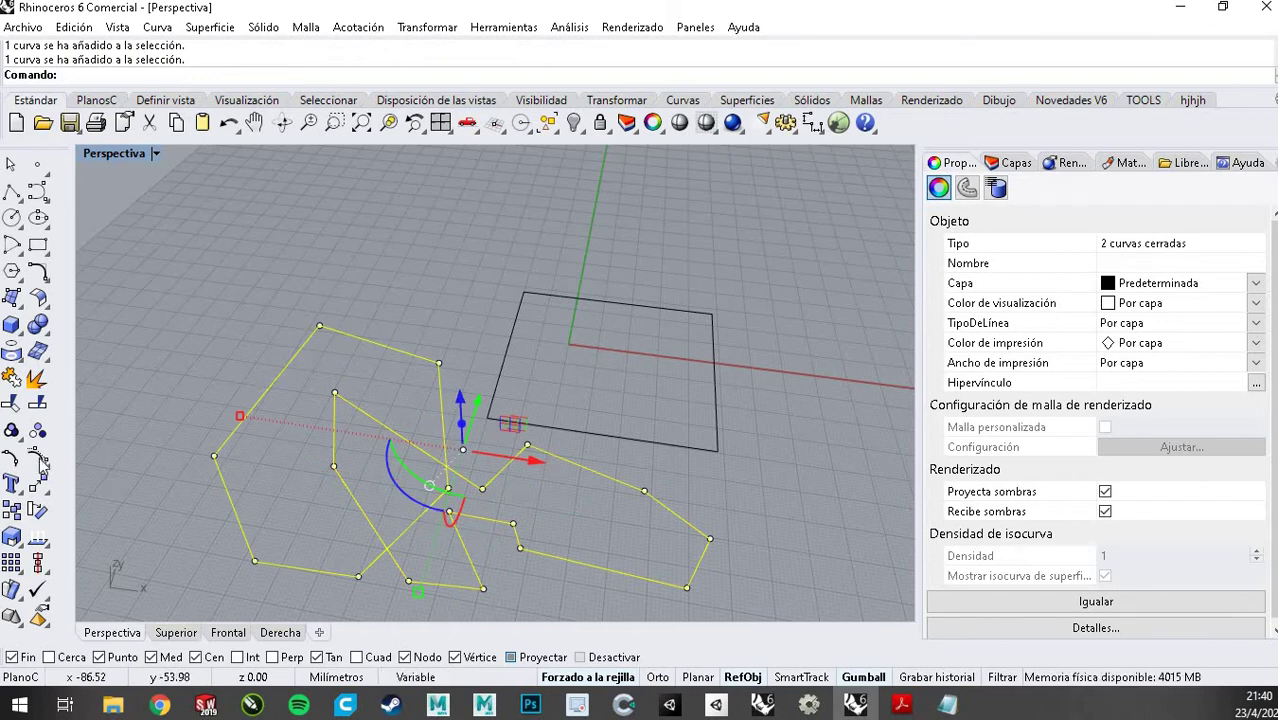
pyautogui.click(12, 432)
pyautogui.press('Escape')
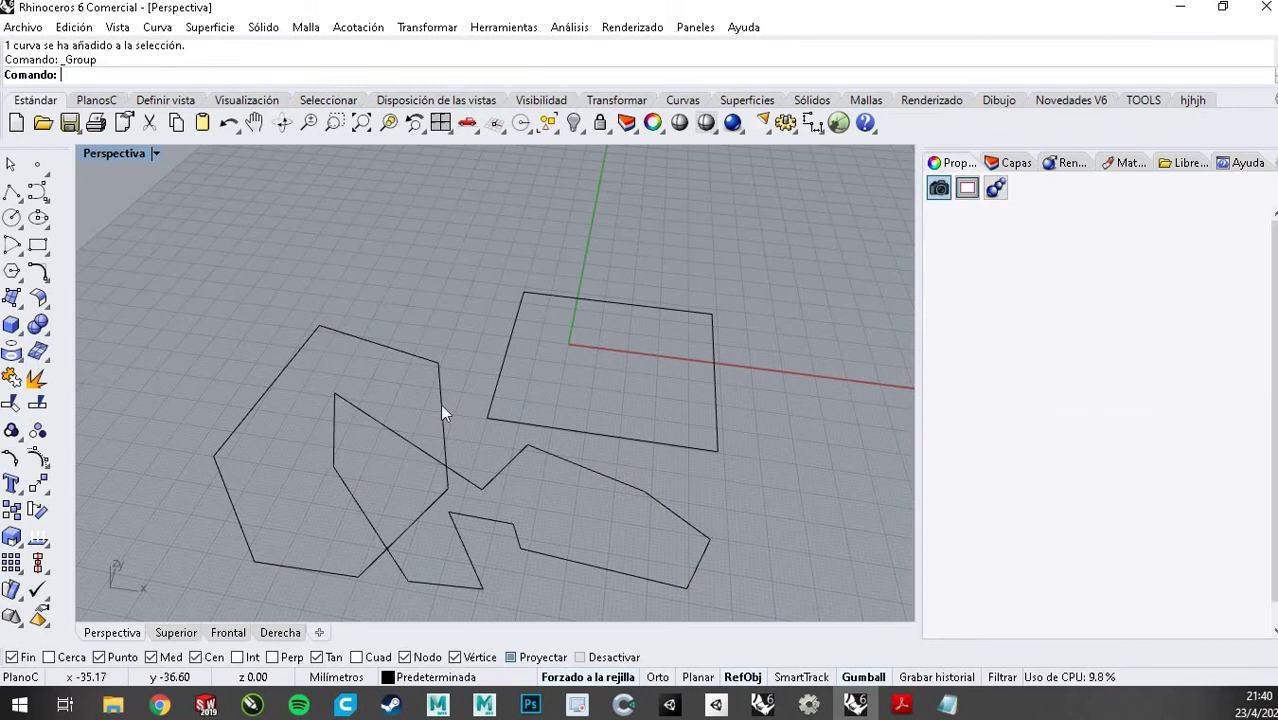
# Move the grouped curves farther back on the grid, beside the rectangle, and clear the selection
pyautogui.click(440, 403)
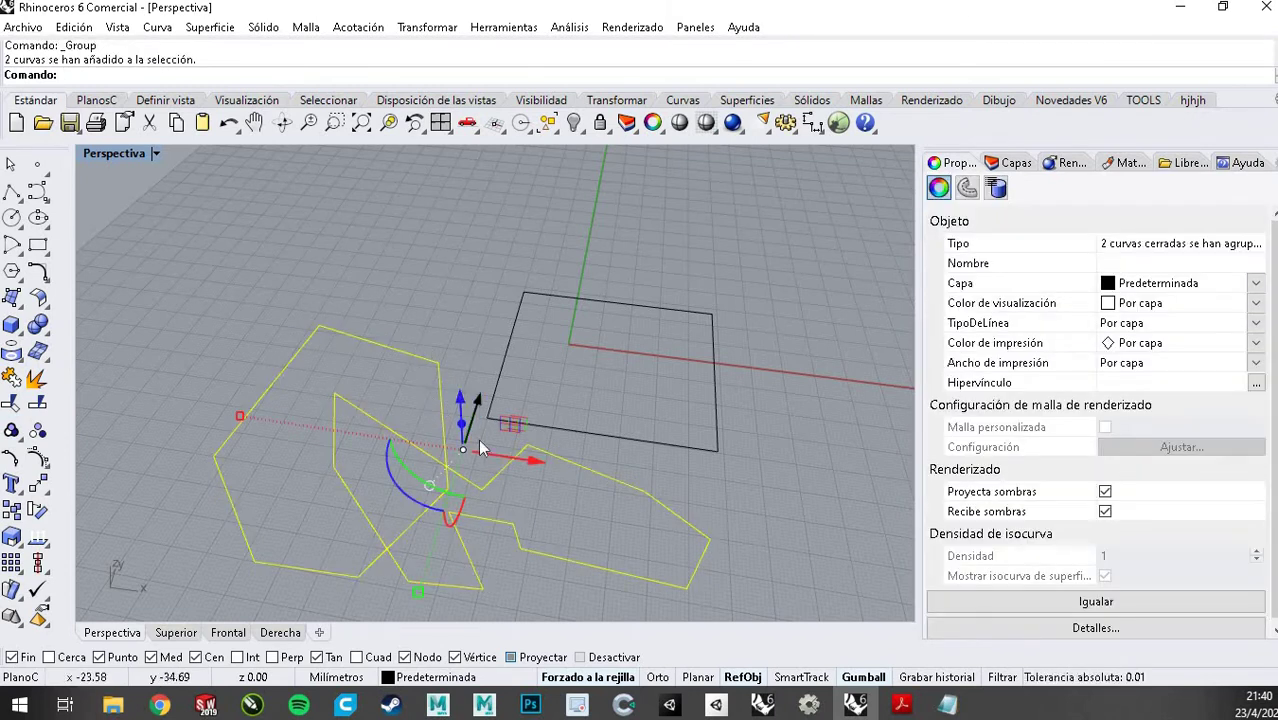
pyautogui.moveTo(419, 448); pyautogui.dragTo(342, 265)
pyautogui.scroll(-2, 405, 353)
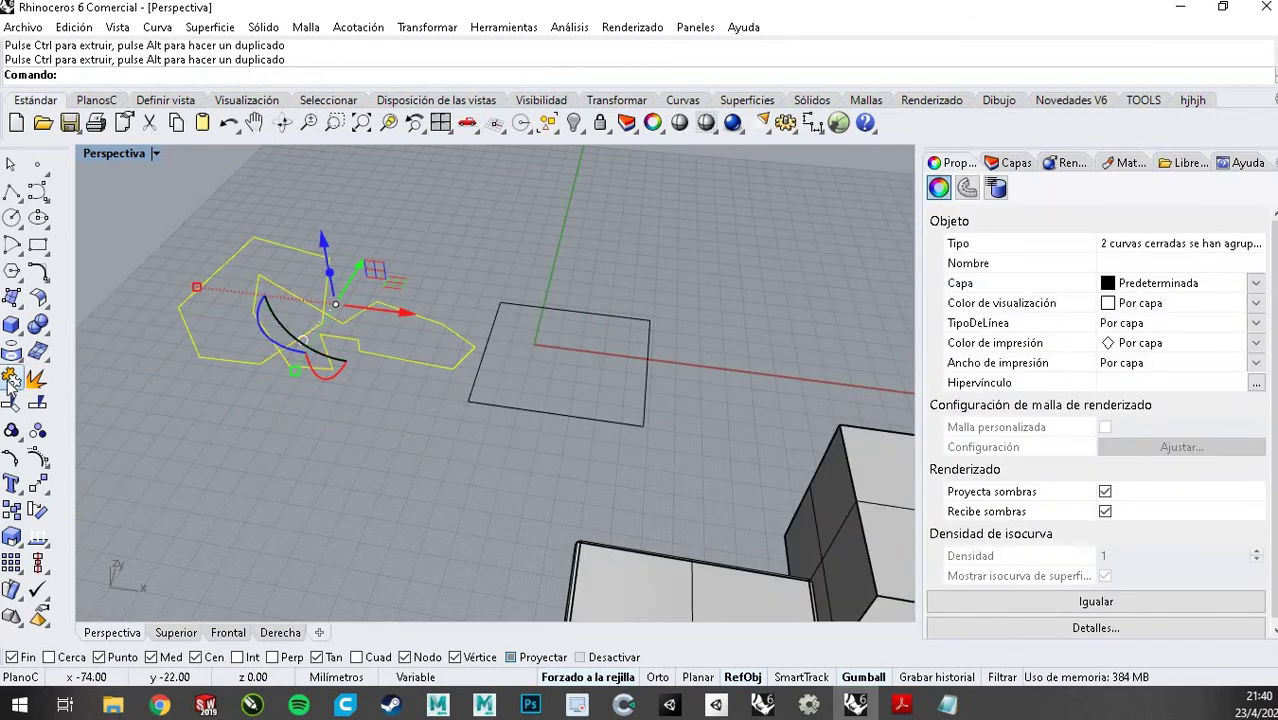
pyautogui.click(336, 432)
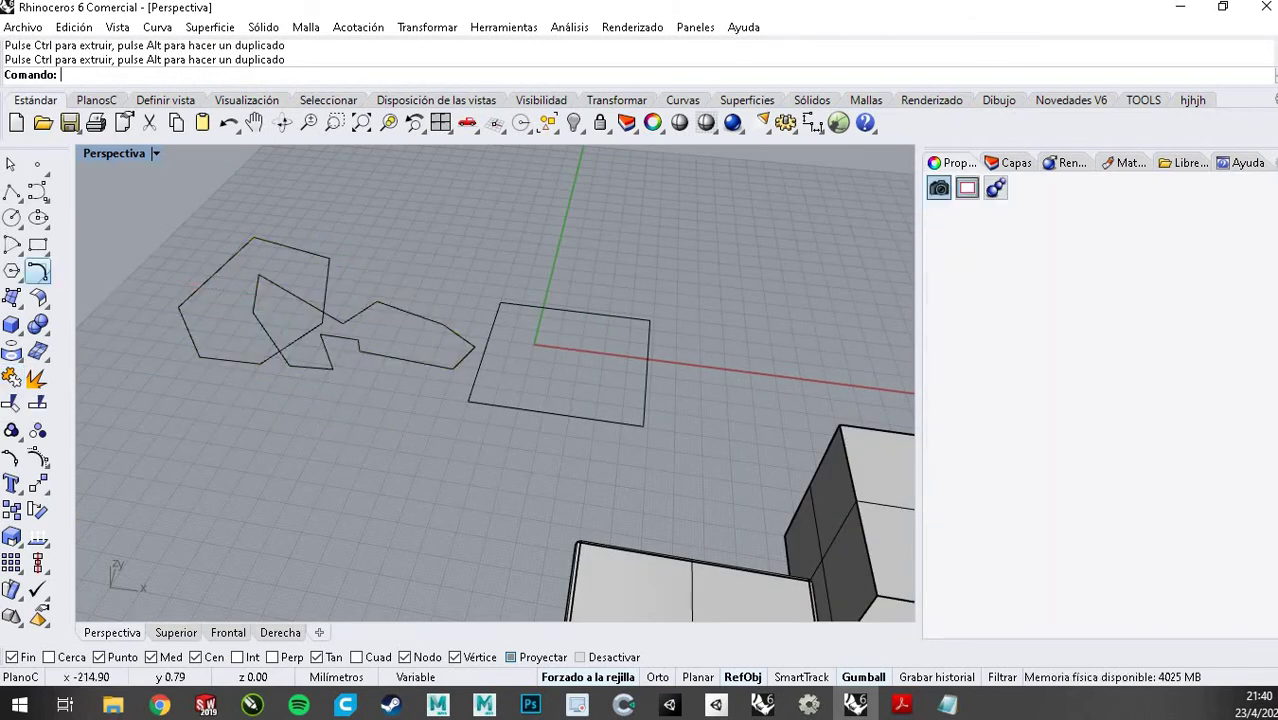
# Draw an open, bent polyline of six segments in front of the grouped curves, leaving a gap between its ends
pyautogui.click(11, 192)
pyautogui.click(249, 442)
pyautogui.click(324, 401)
pyautogui.click(487, 456)
pyautogui.click(457, 540)
pyautogui.click(324, 470)
pyautogui.click(256, 520)
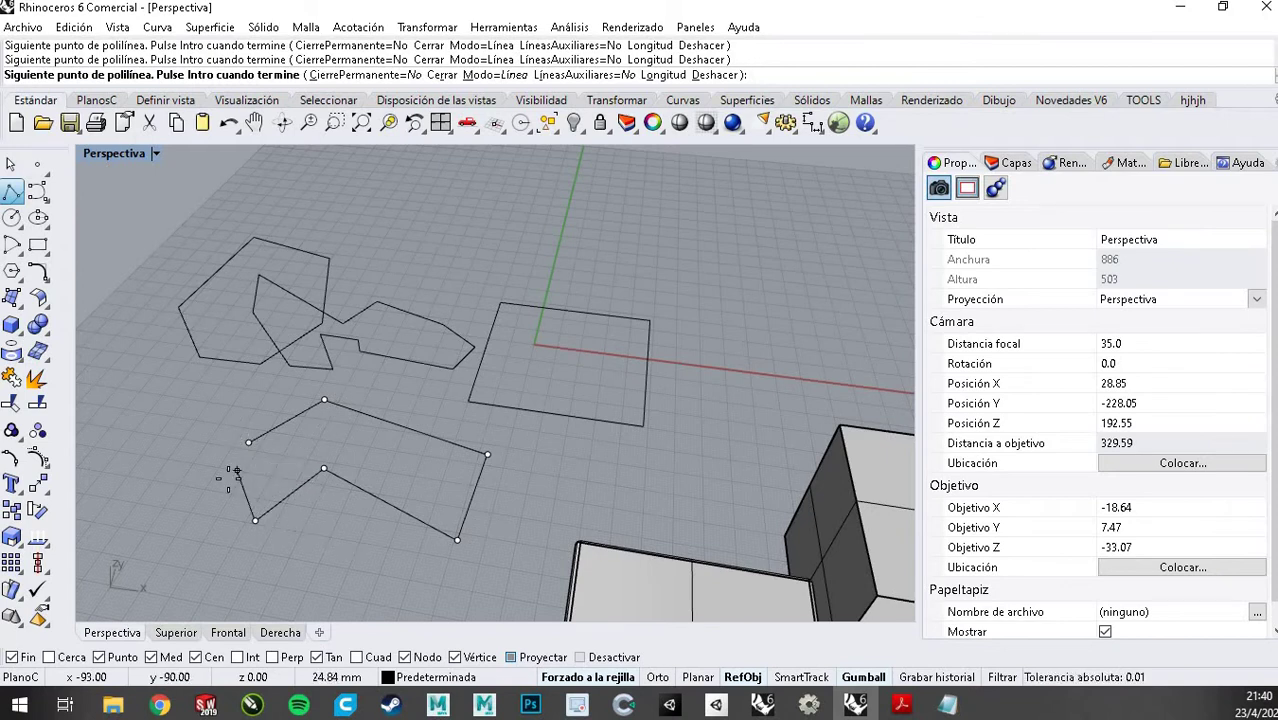
pyautogui.click(229, 479)
pyautogui.rightClick(230, 480)
# Bridge the open polyline's gap with a separate line segment and join both curves into one closed curve
pyautogui.rightClick(231, 481)
pyautogui.click(229, 479)
pyautogui.click(246, 445)
pyautogui.rightClick(244, 446)
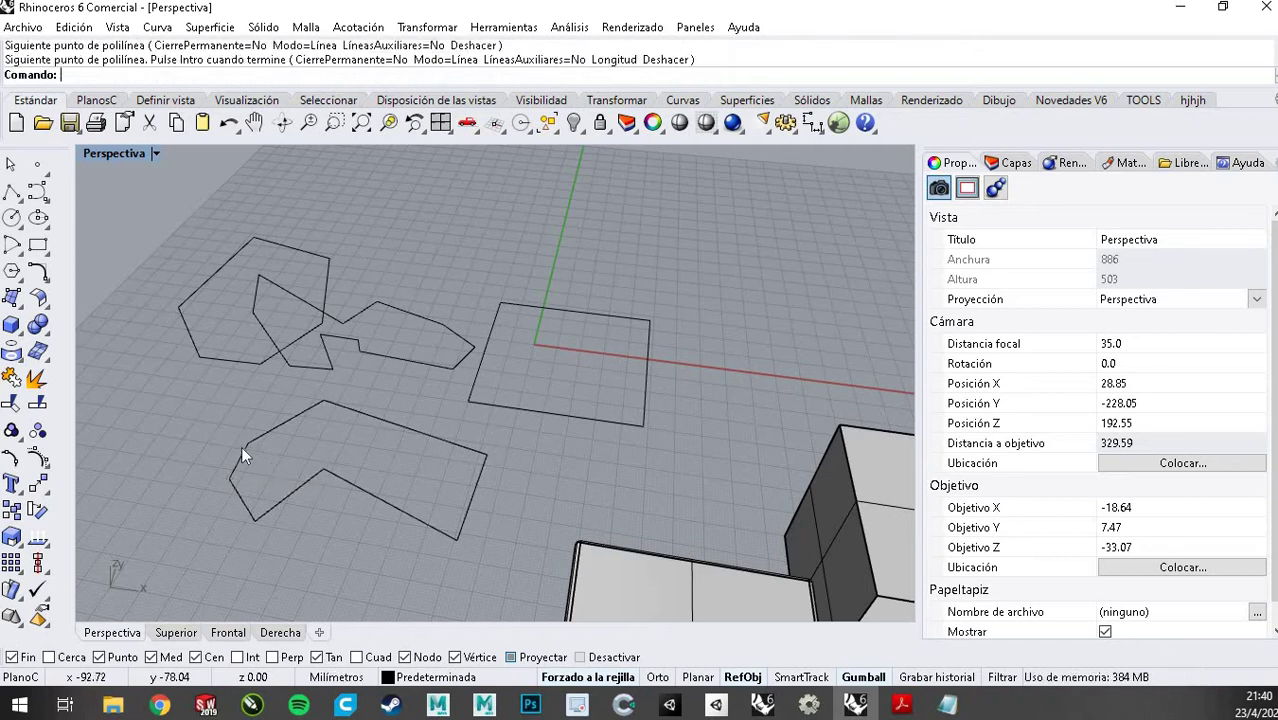
pyautogui.click(249, 445)
pyautogui.keyDown('shift'); pyautogui.click(308, 406); pyautogui.keyUp('shift')
pyautogui.click(12, 378)
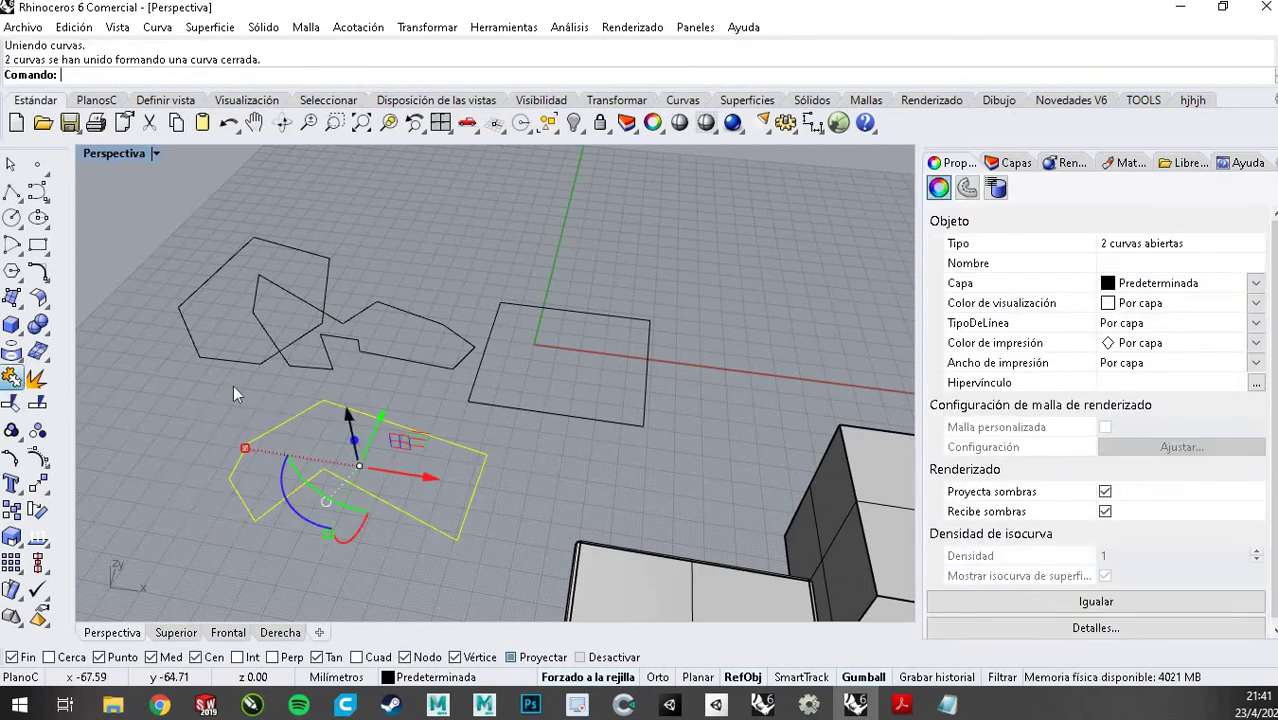
# Join all the surfaces of the exploded boxes into one closed polysurface
pyautogui.scroll(-4, 315, 332)
pyautogui.click(671, 474)
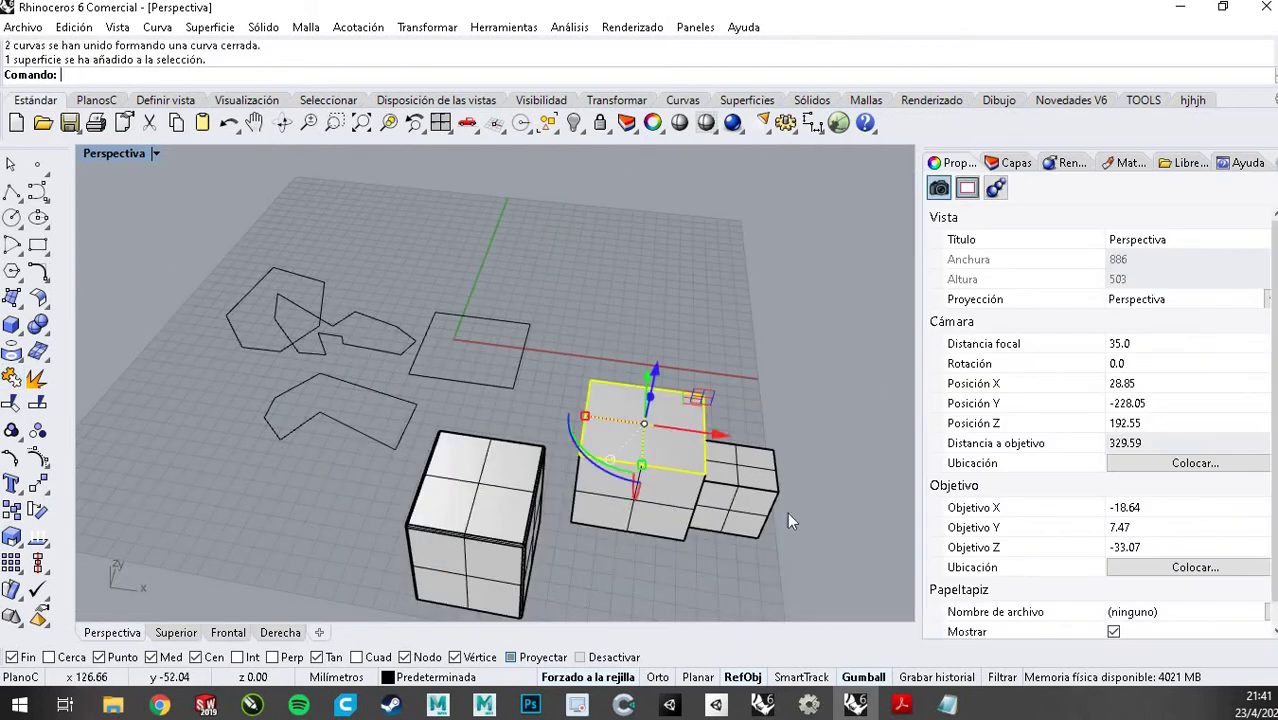
pyautogui.scroll(3, 724, 508)
pyautogui.scroll(1, 594, 474)
pyautogui.scroll(-5, 565, 499)
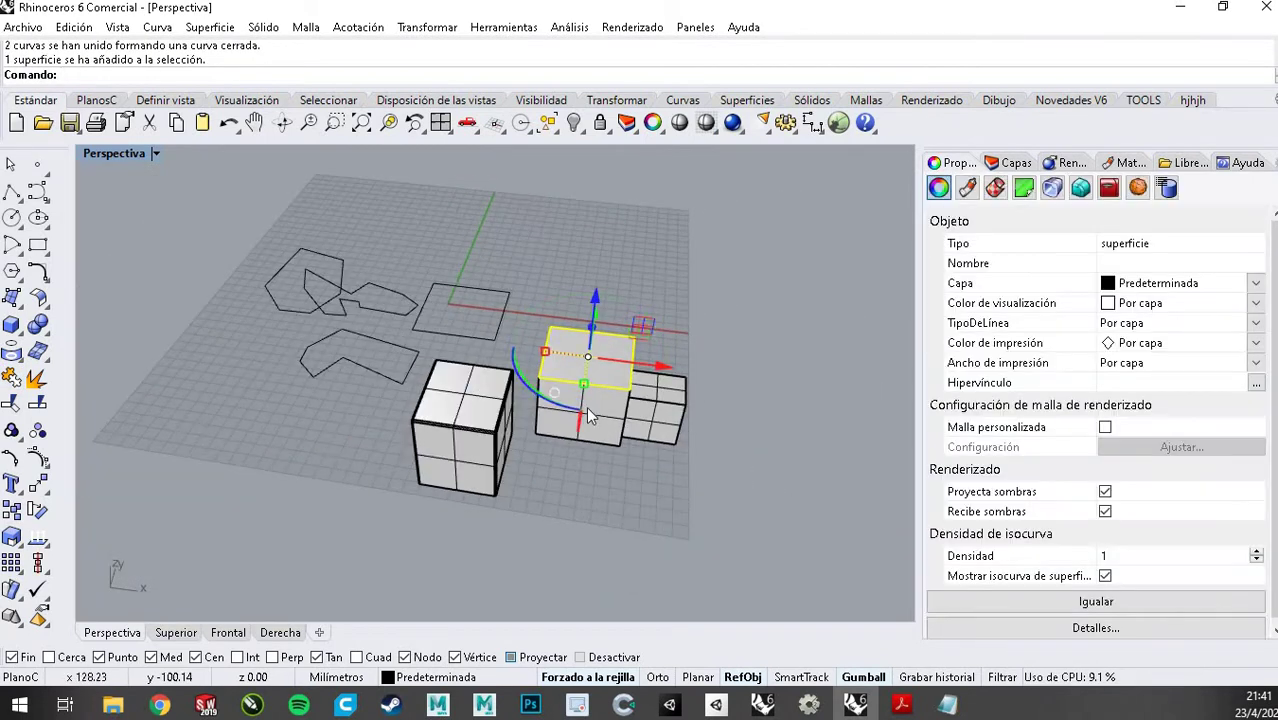
pyautogui.click(753, 320)
pyautogui.click(617, 360)
pyautogui.moveTo(549, 323); pyautogui.dragTo(795, 526)
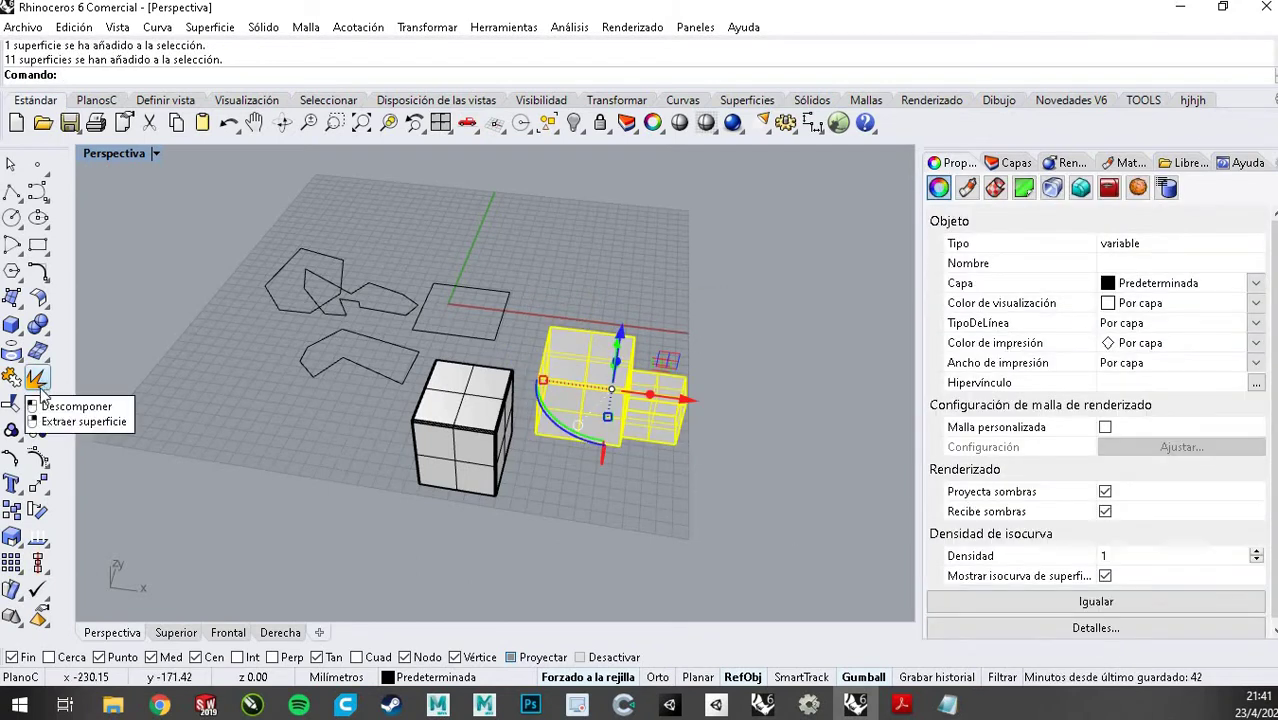
pyautogui.click(11, 378)
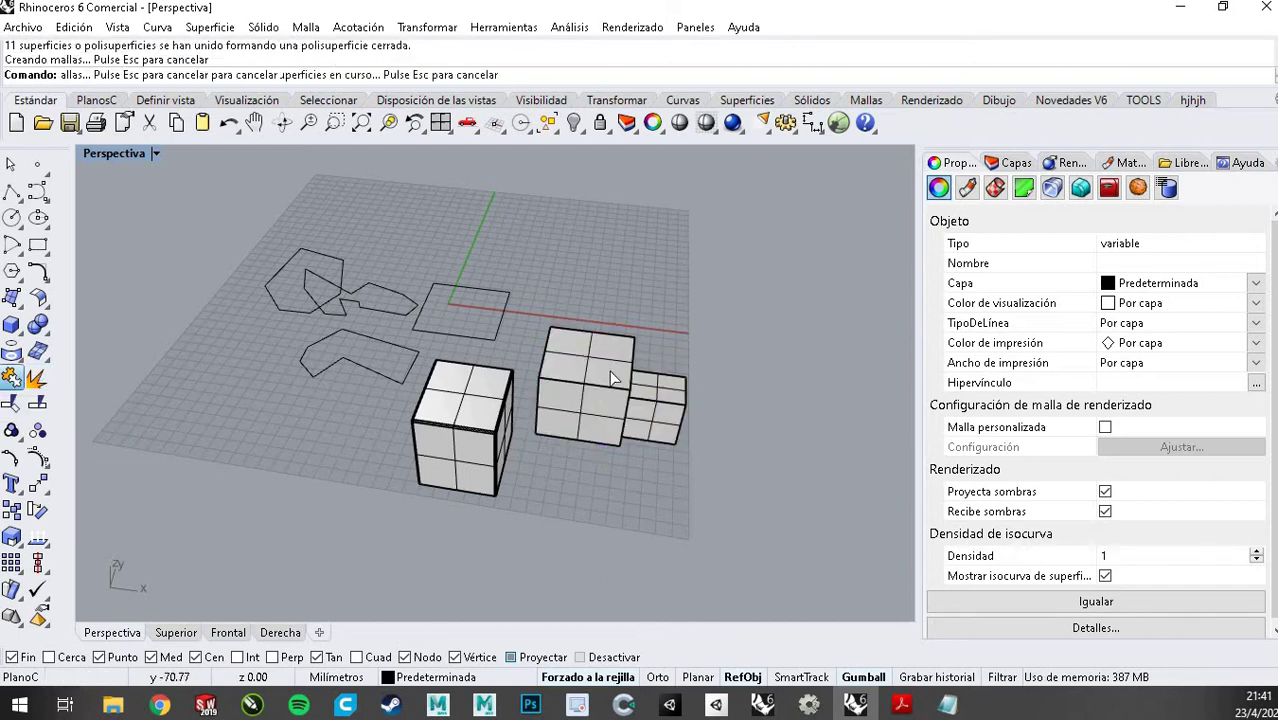
# Move the joined polysurface along X away from the filleted box, past the grid's edge, and clear the selection
pyautogui.moveTo(689, 396); pyautogui.dragTo(900, 430)
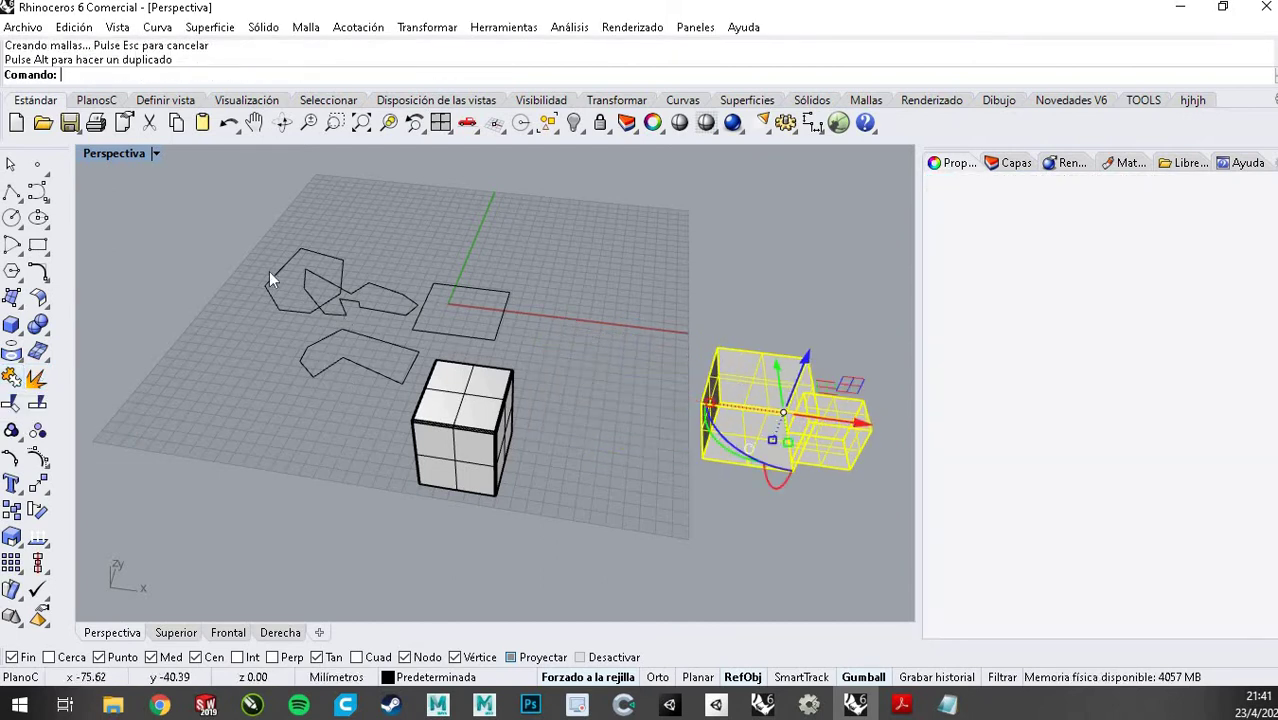
pyautogui.scroll(3, 269, 278)
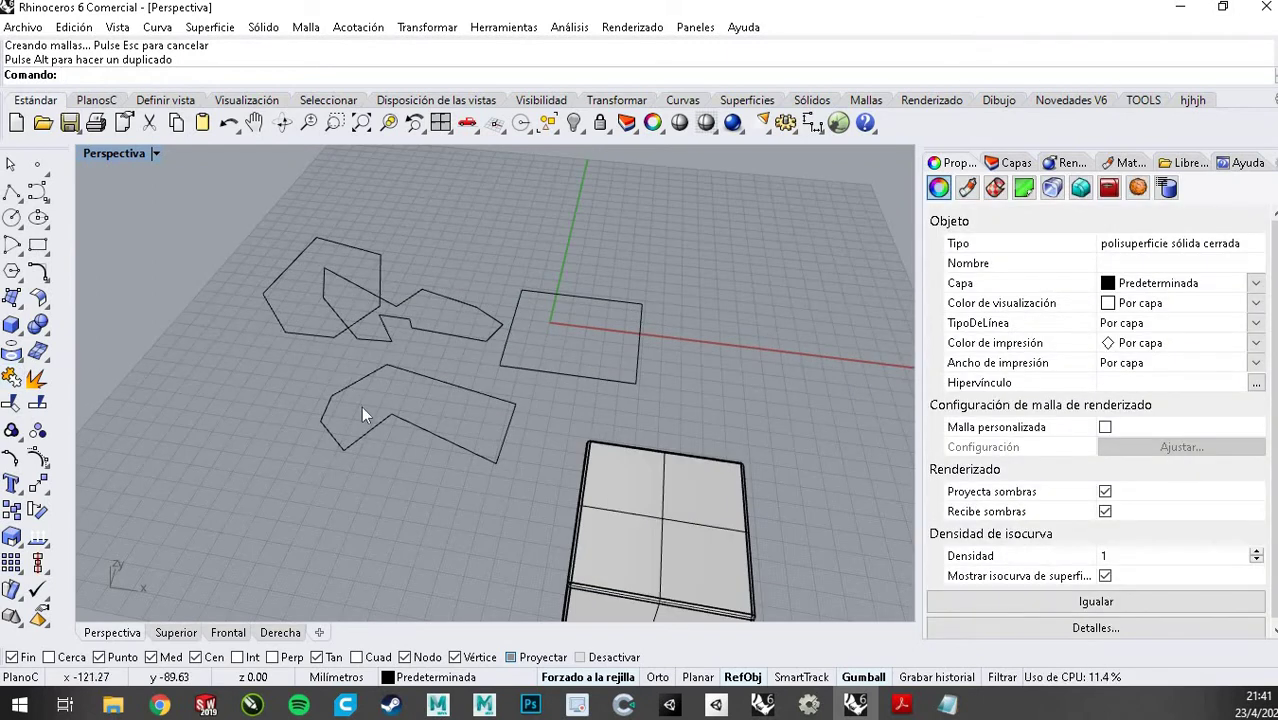
pyautogui.scroll(-3, 337, 371)
pyautogui.scroll(2, 786, 445)
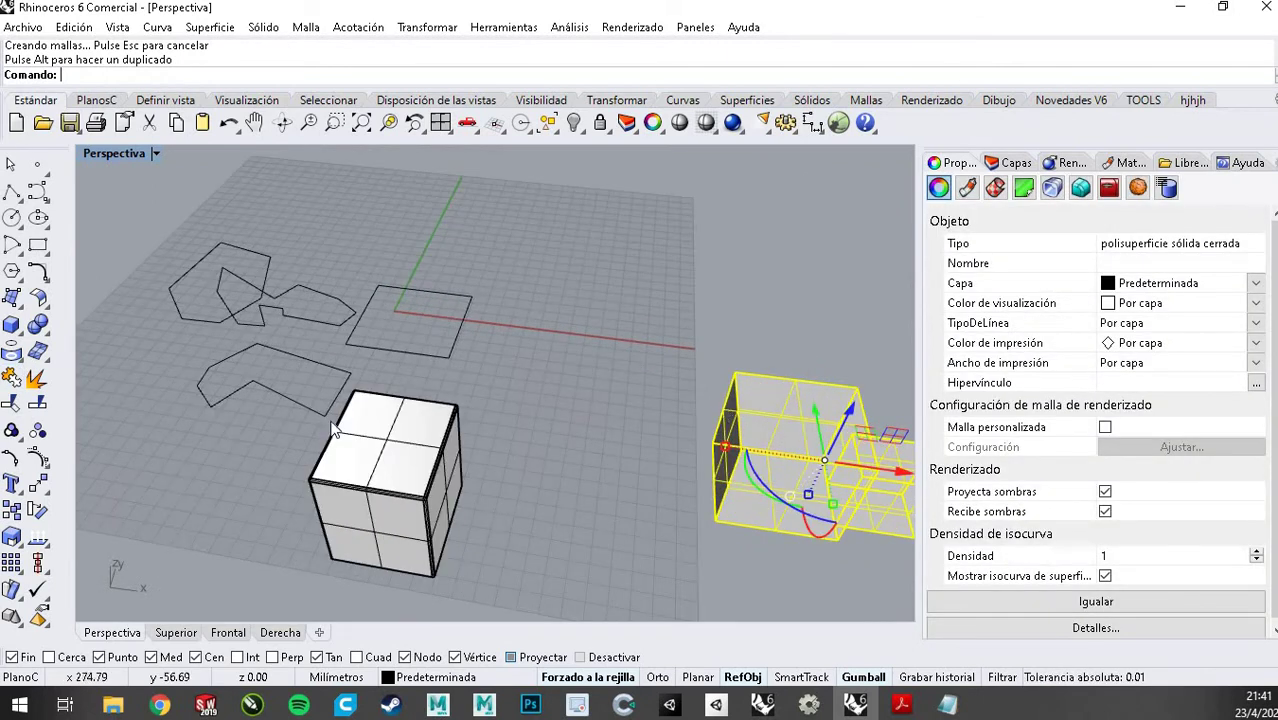
pyautogui.scroll(2, 463, 515)
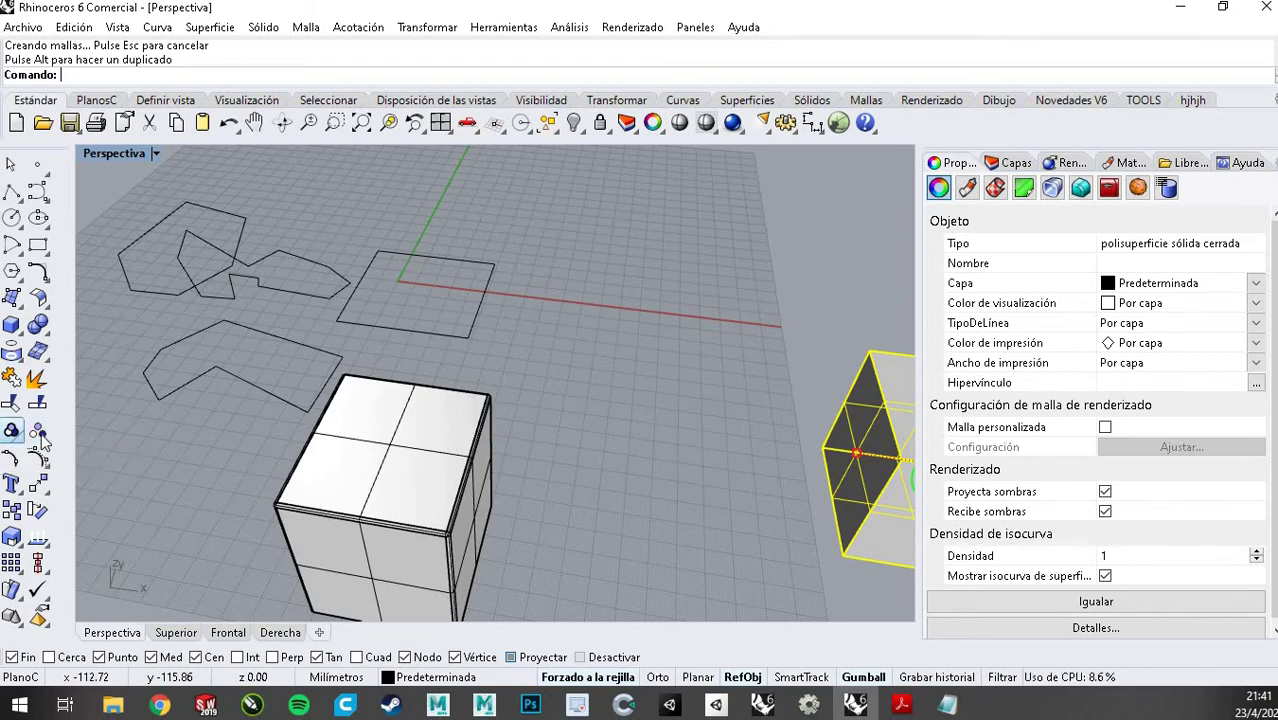
pyautogui.click(342, 245)
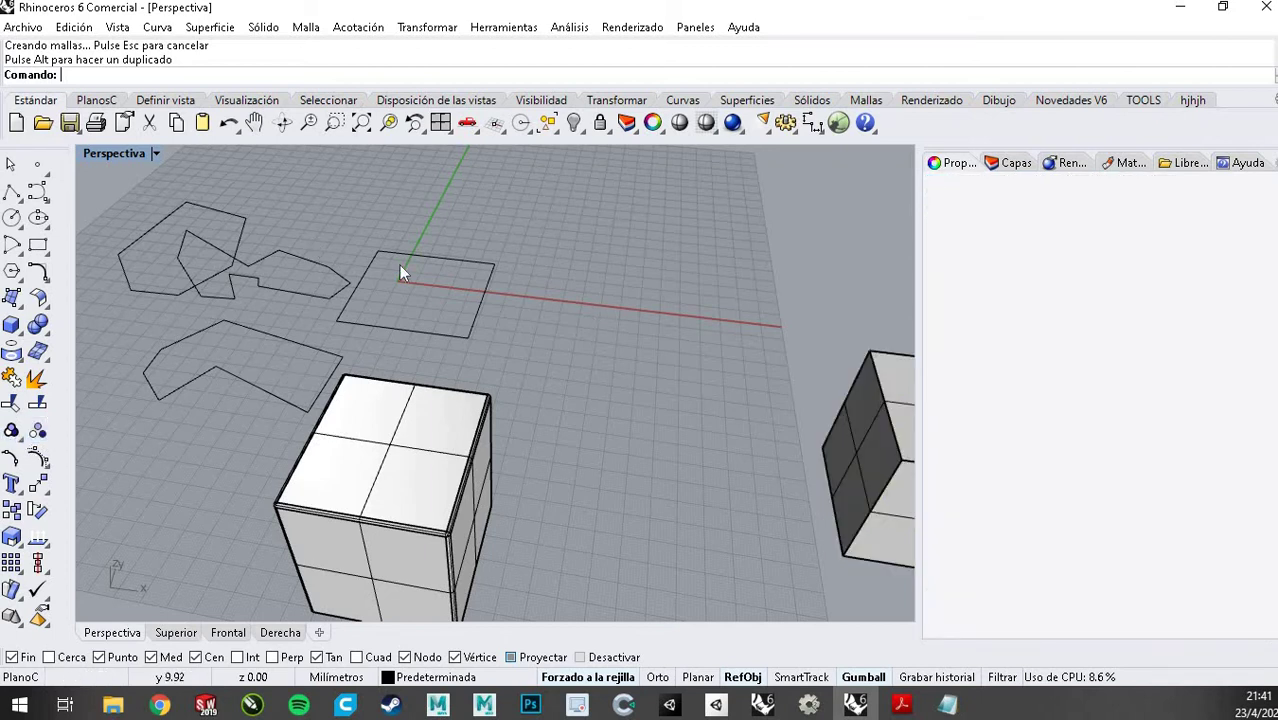
# Explode the joined polysurface beyond the grid's edge, move its large front face away toward the filleted box, and clear the selection
pyautogui.scroll(-2, 342, 245)
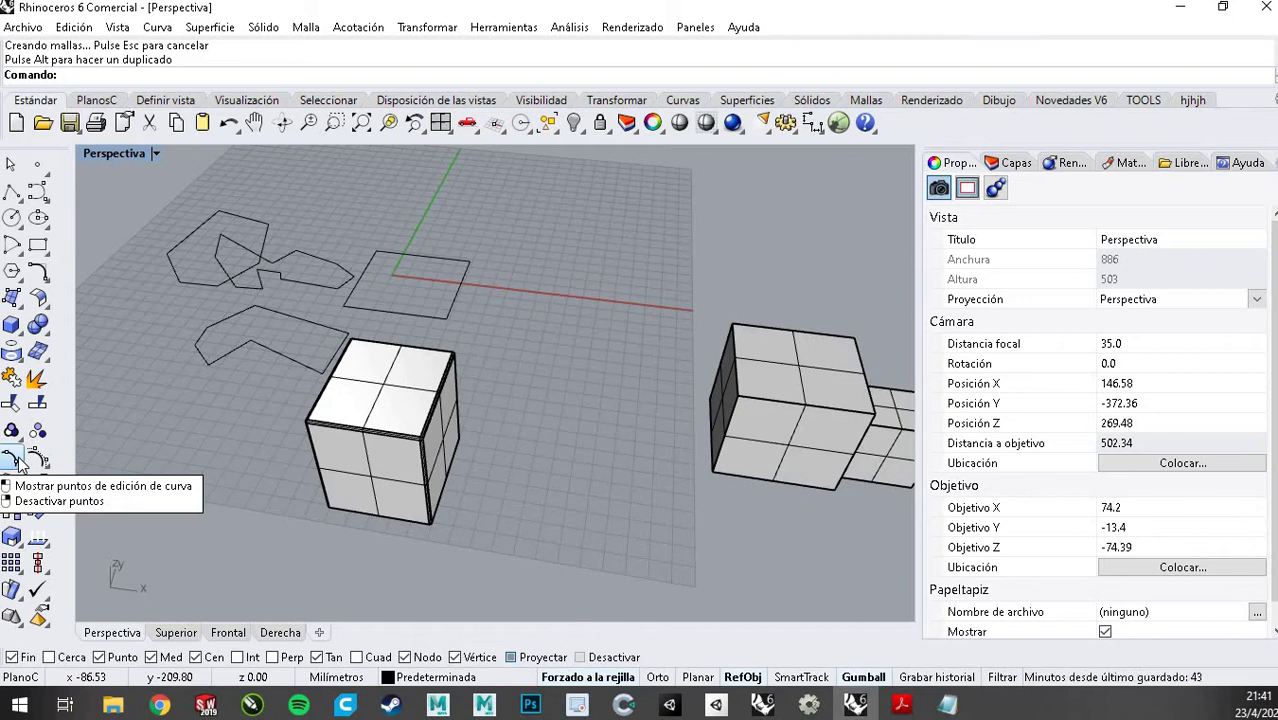
pyautogui.click(767, 433)
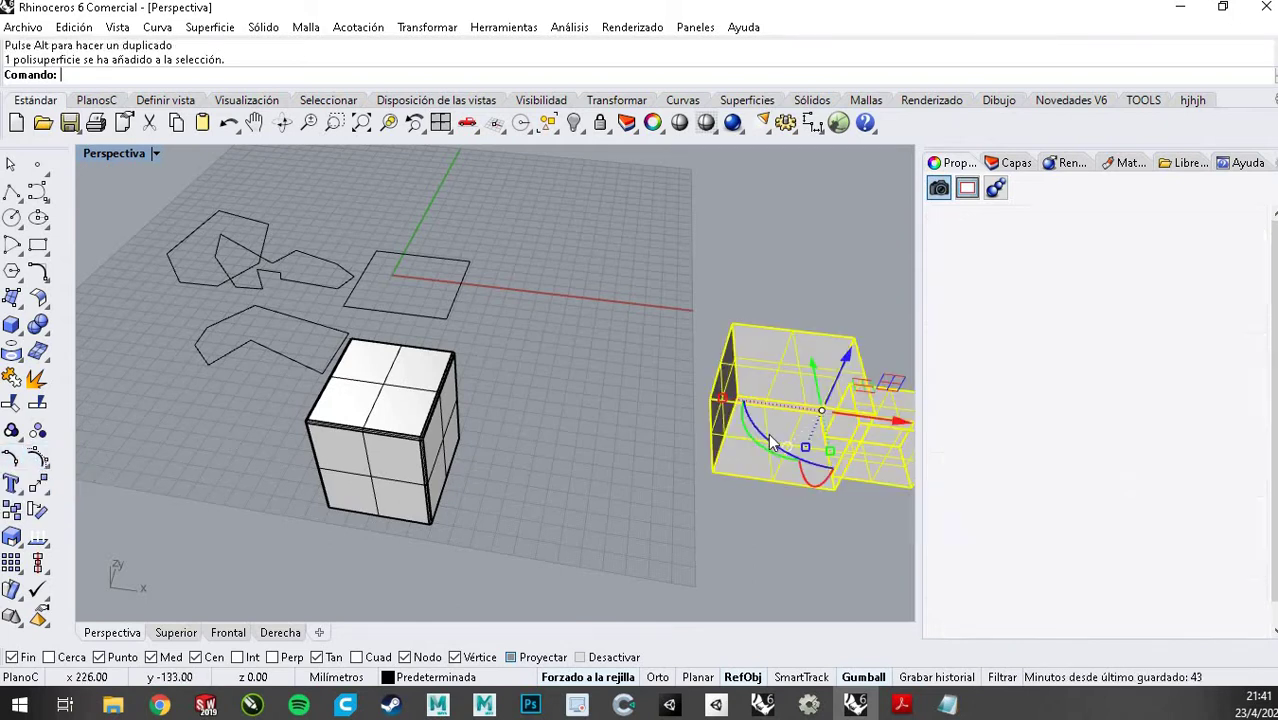
pyautogui.scroll(3, 780, 428)
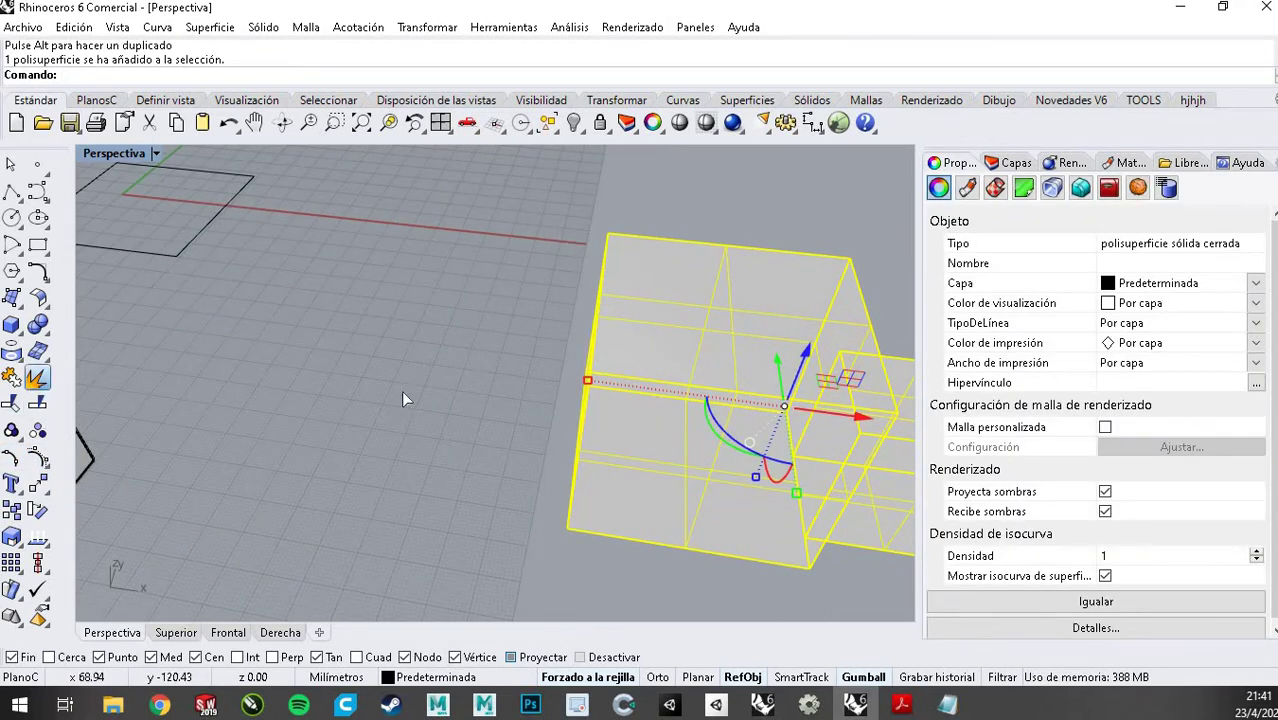
pyautogui.click(37, 378)
pyautogui.click(654, 446)
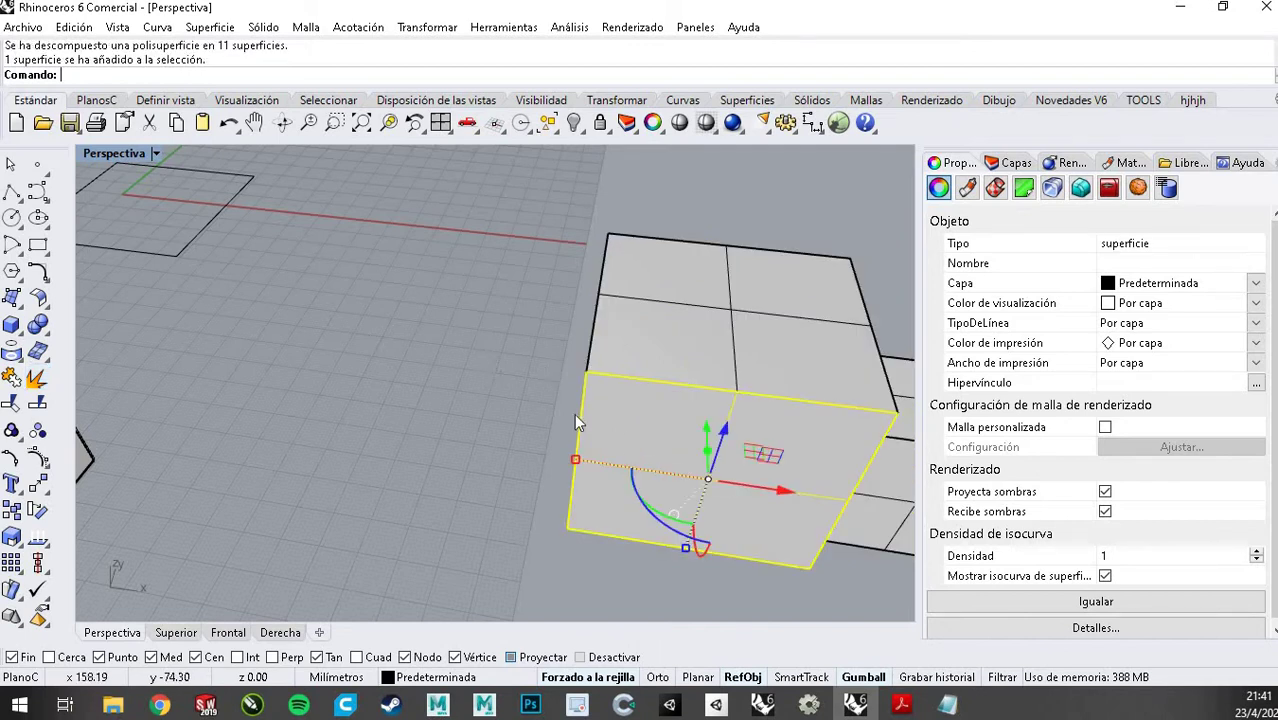
pyautogui.moveTo(650, 477); pyautogui.dragTo(342, 419)
pyautogui.click(383, 294)
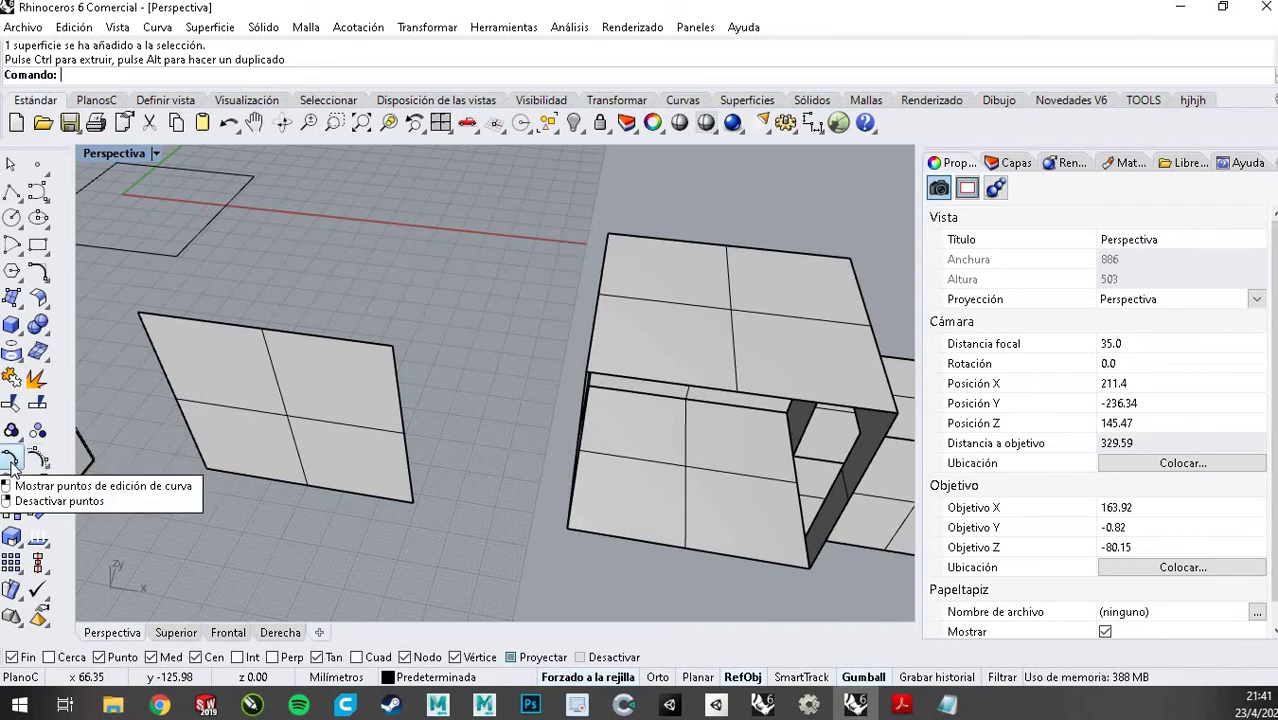
# Draw an open degree-3 control-point curve with six points in a wavy shape between the rectangle and the grid's far edge
pyautogui.click(10, 459)
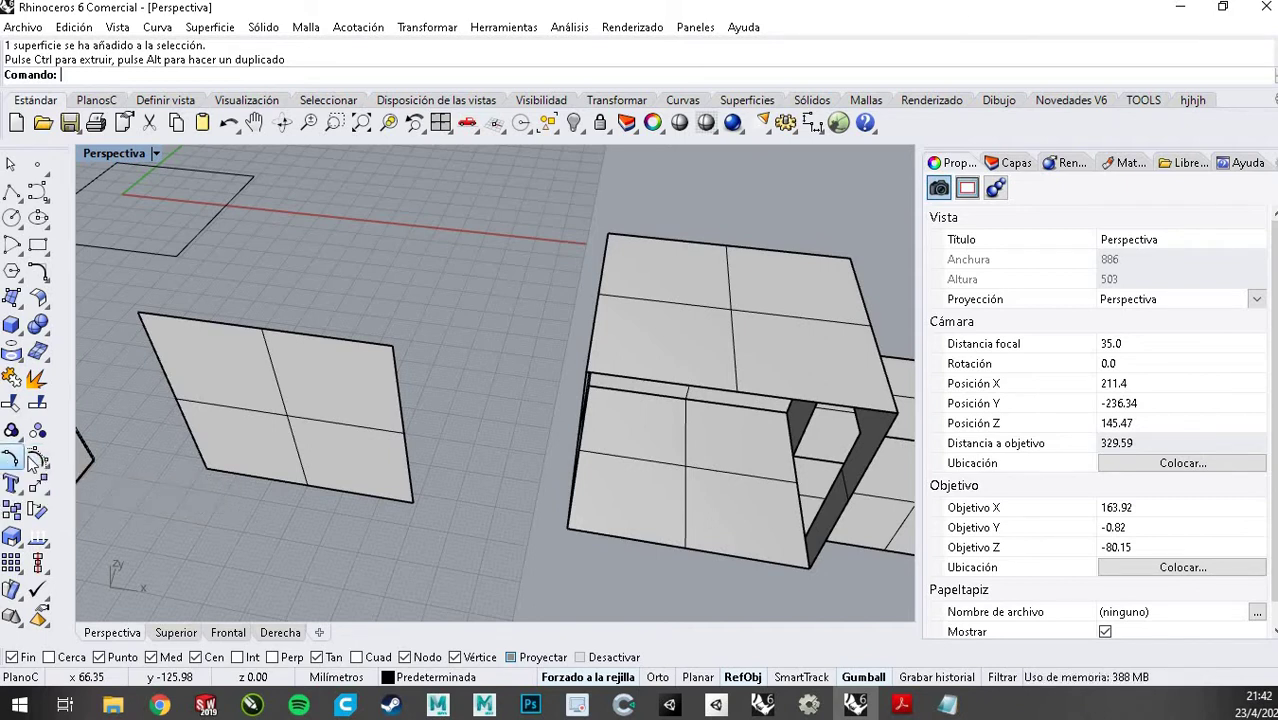
pyautogui.scroll(-5, 688, 428)
pyautogui.scroll(2, 508, 203)
pyautogui.scroll(3, 508, 203)
pyautogui.click(40, 193)
pyautogui.click(422, 370)
pyautogui.click(498, 448)
pyautogui.click(635, 445)
pyautogui.click(724, 349)
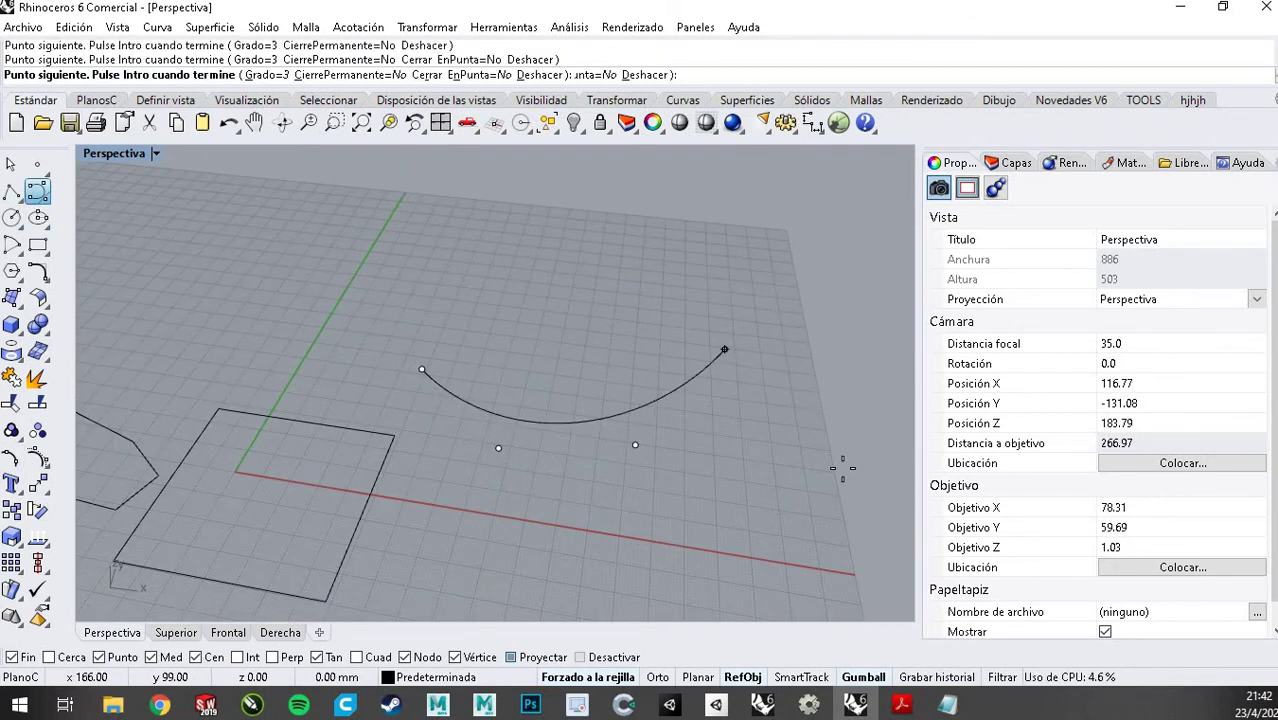
pyautogui.click(816, 410)
pyautogui.click(862, 491)
pyautogui.press('Return')
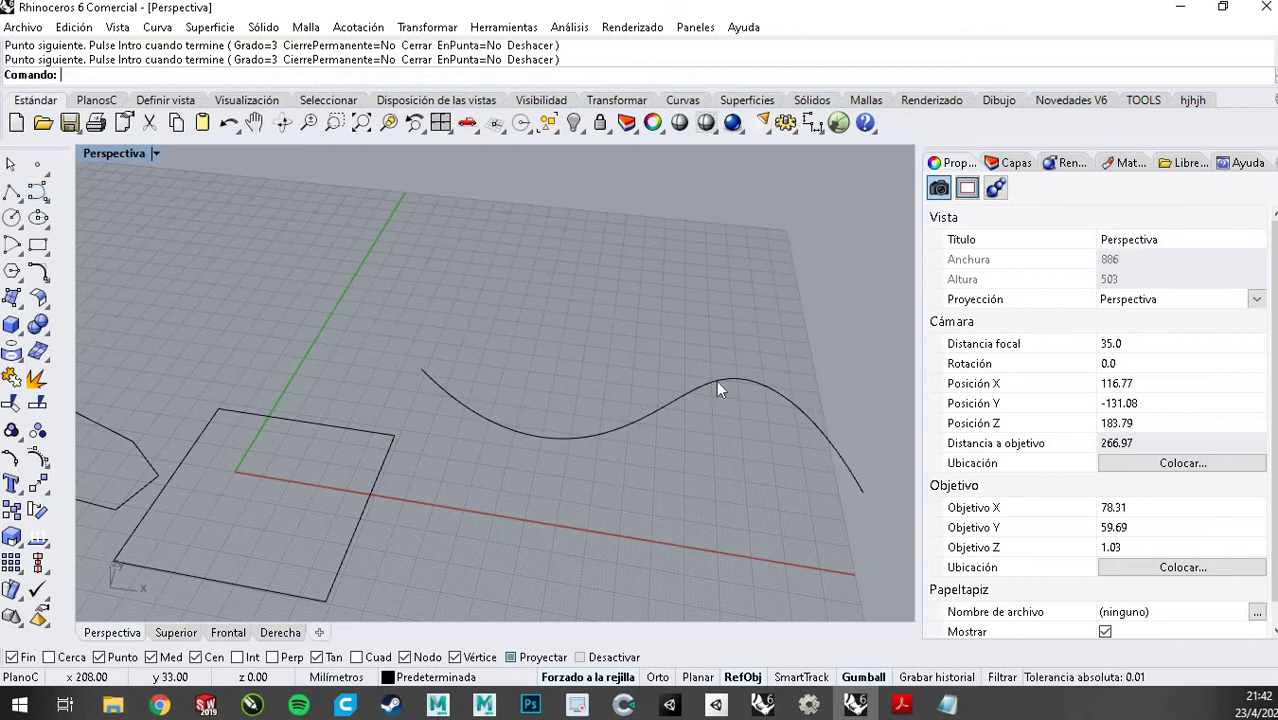
# Select the new wavy curve and turn on its edit points
pyautogui.click(713, 389)
pyautogui.moveTo(713, 389); pyautogui.dragTo(429, 427, button='right')
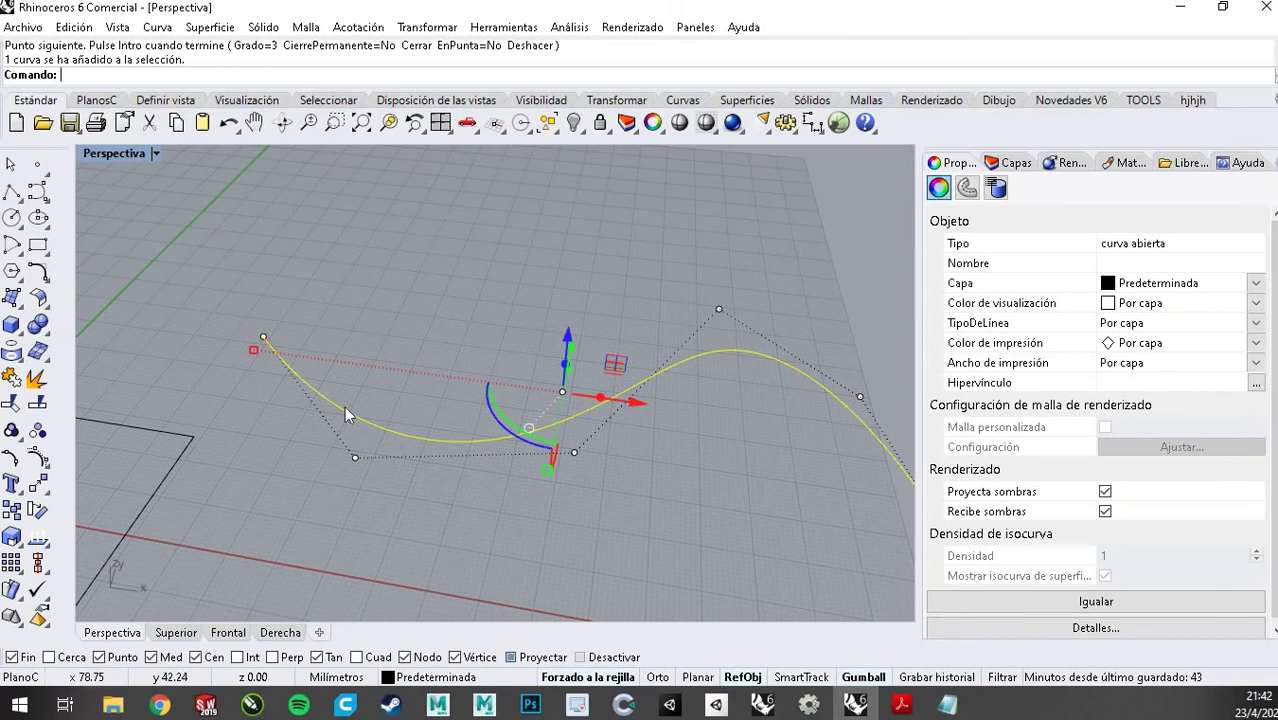
pyautogui.keyDown('shift'); pyautogui.moveTo(345, 406); pyautogui.dragTo(433, 428, button='right'); pyautogui.keyUp('shift')
pyautogui.scroll(3, 433, 428)
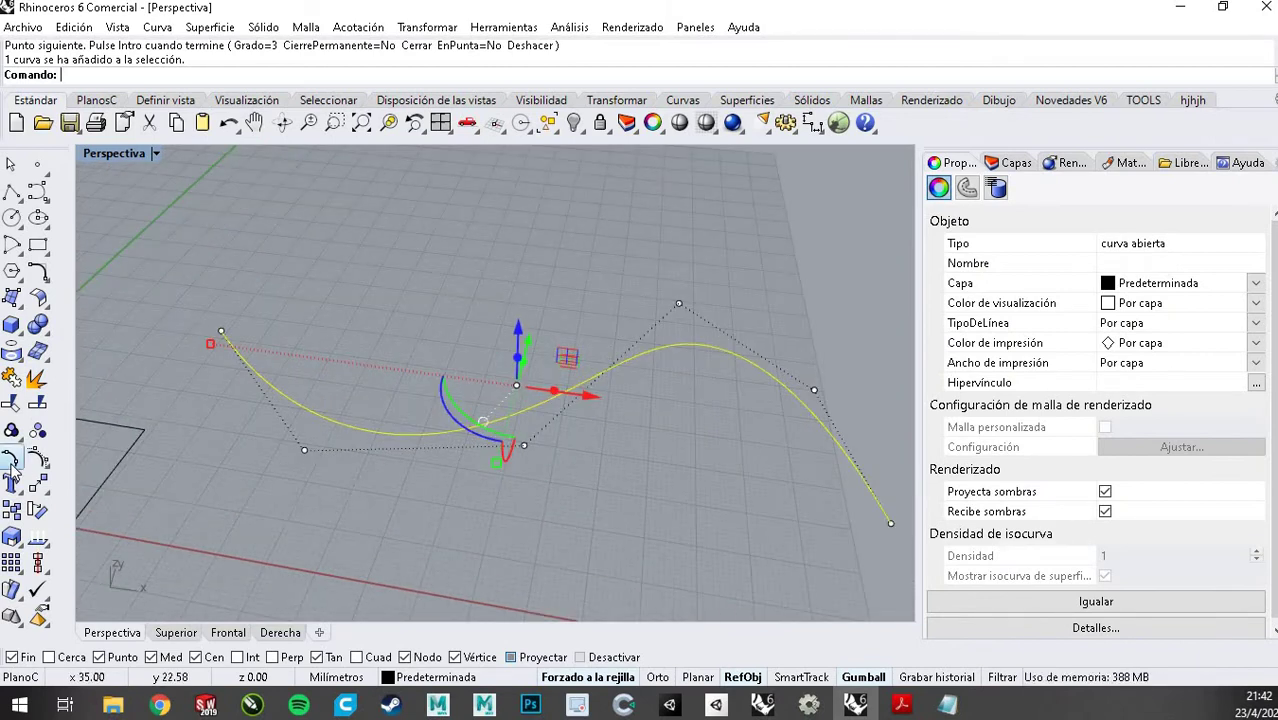
pyautogui.scroll(-2, 357, 368)
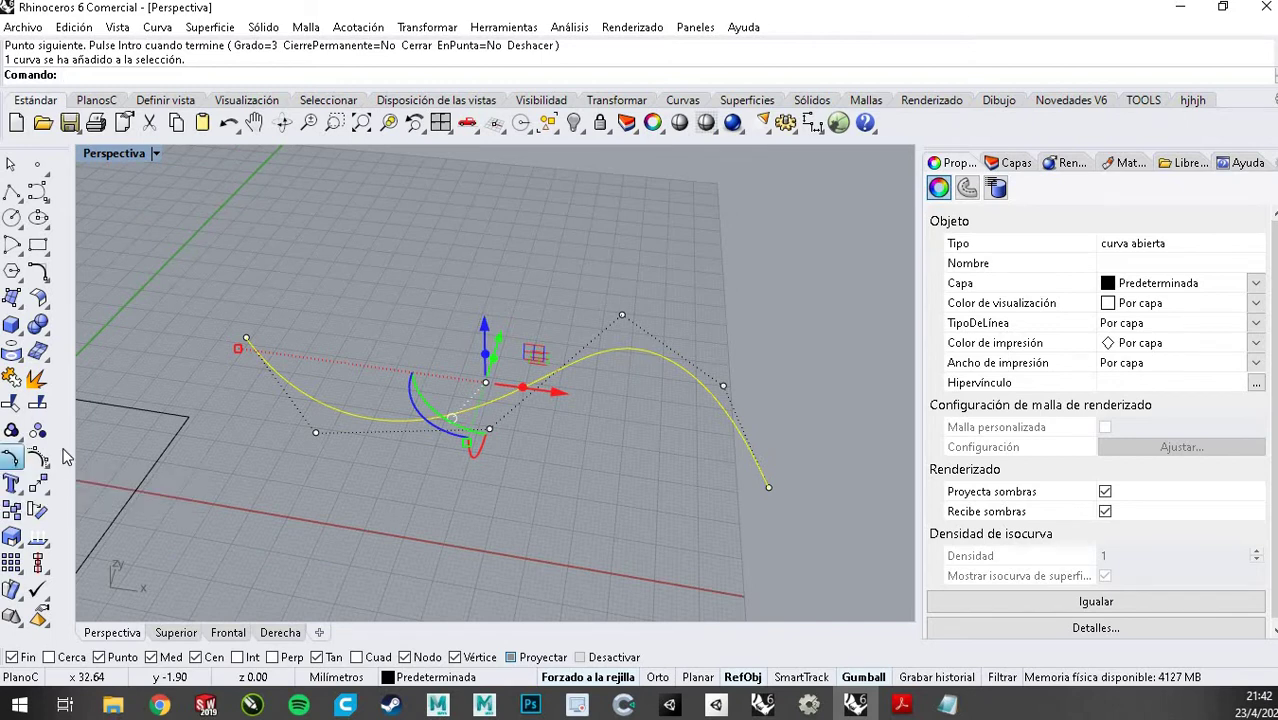
pyautogui.click(12, 480)
# Move the wavy curve's second edit point along Y toward the X axis, then turn off the edit points
pyautogui.click(315, 400)
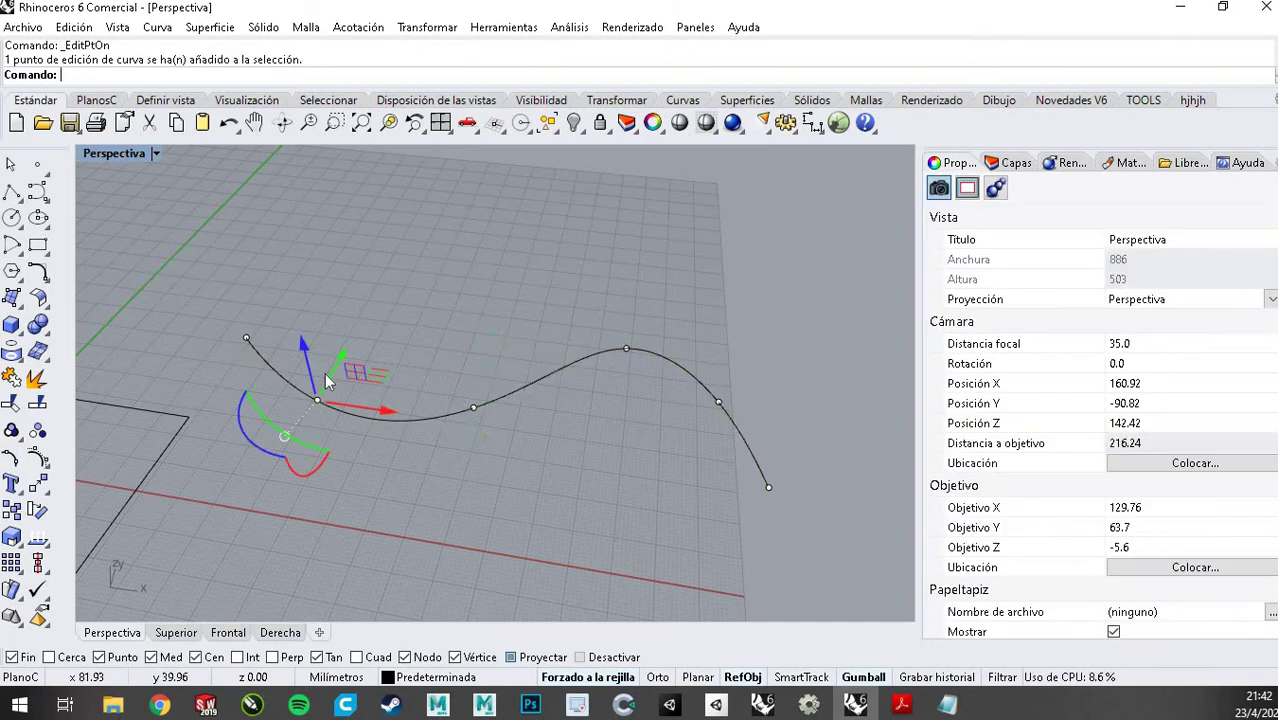
pyautogui.moveTo(321, 388); pyautogui.dragTo(292, 470)
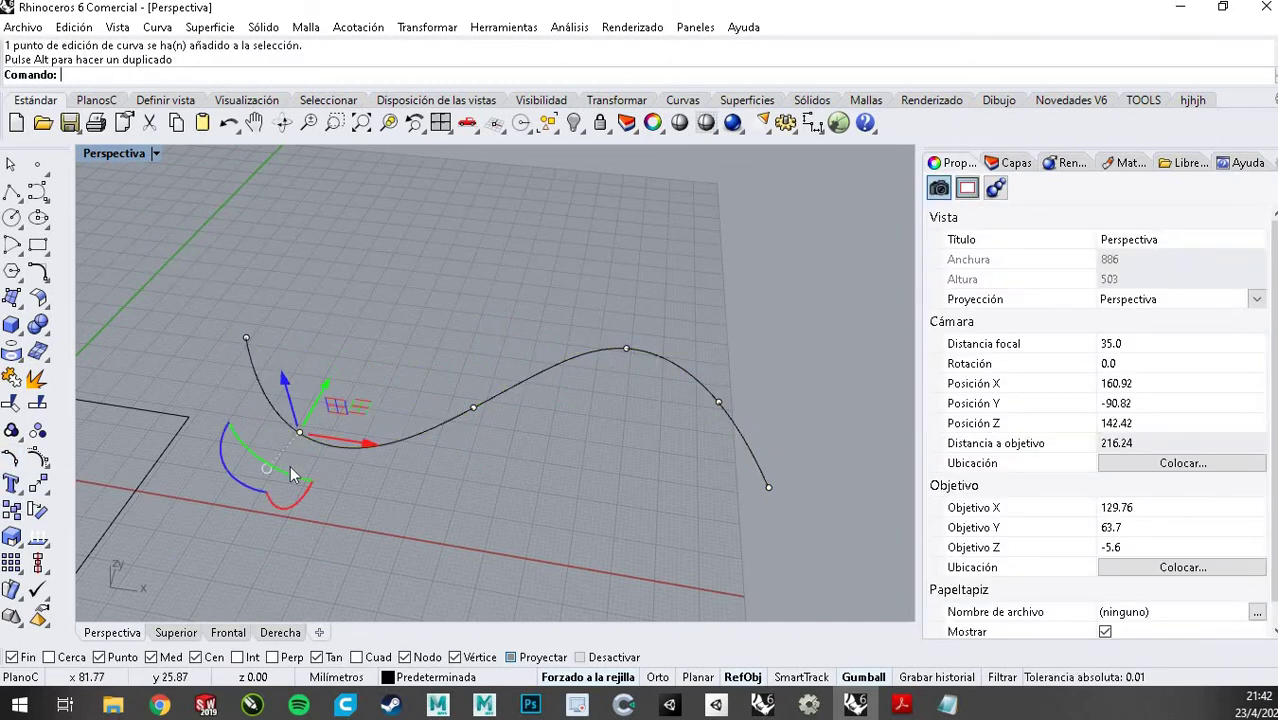
pyautogui.moveTo(335, 380); pyautogui.dragTo(516, 368)
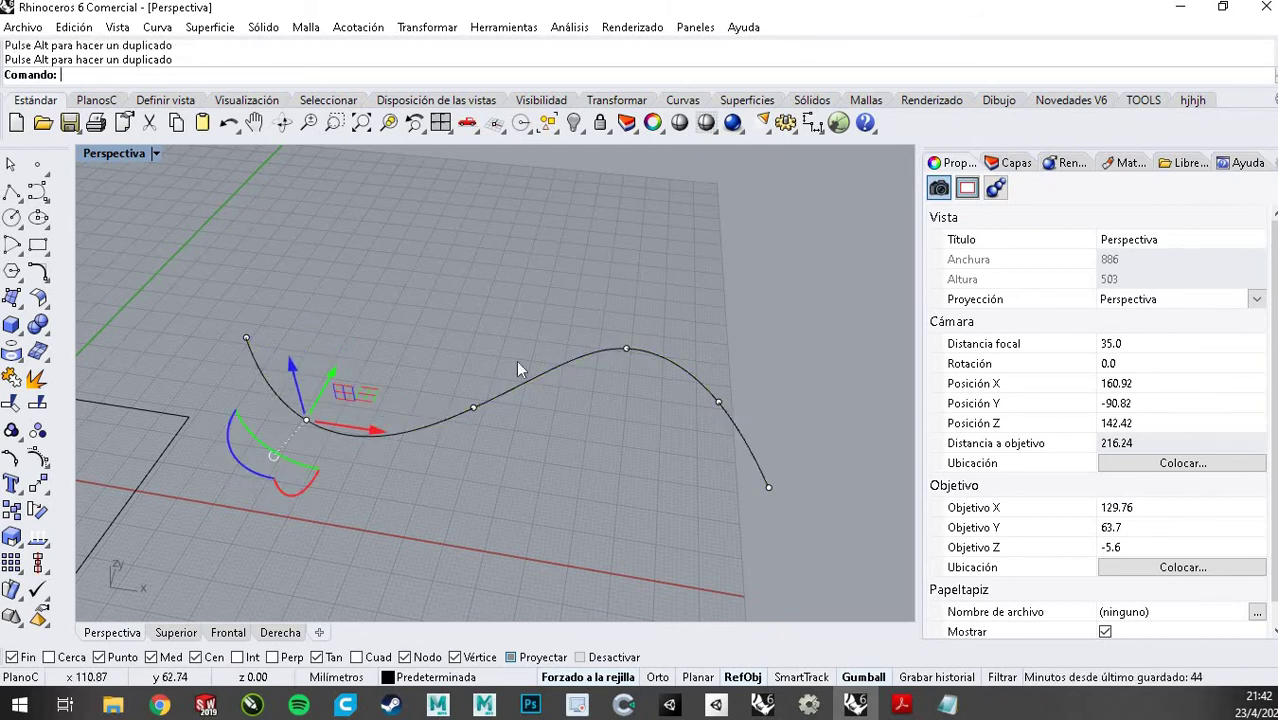
pyautogui.click(627, 350)
pyautogui.click(244, 337)
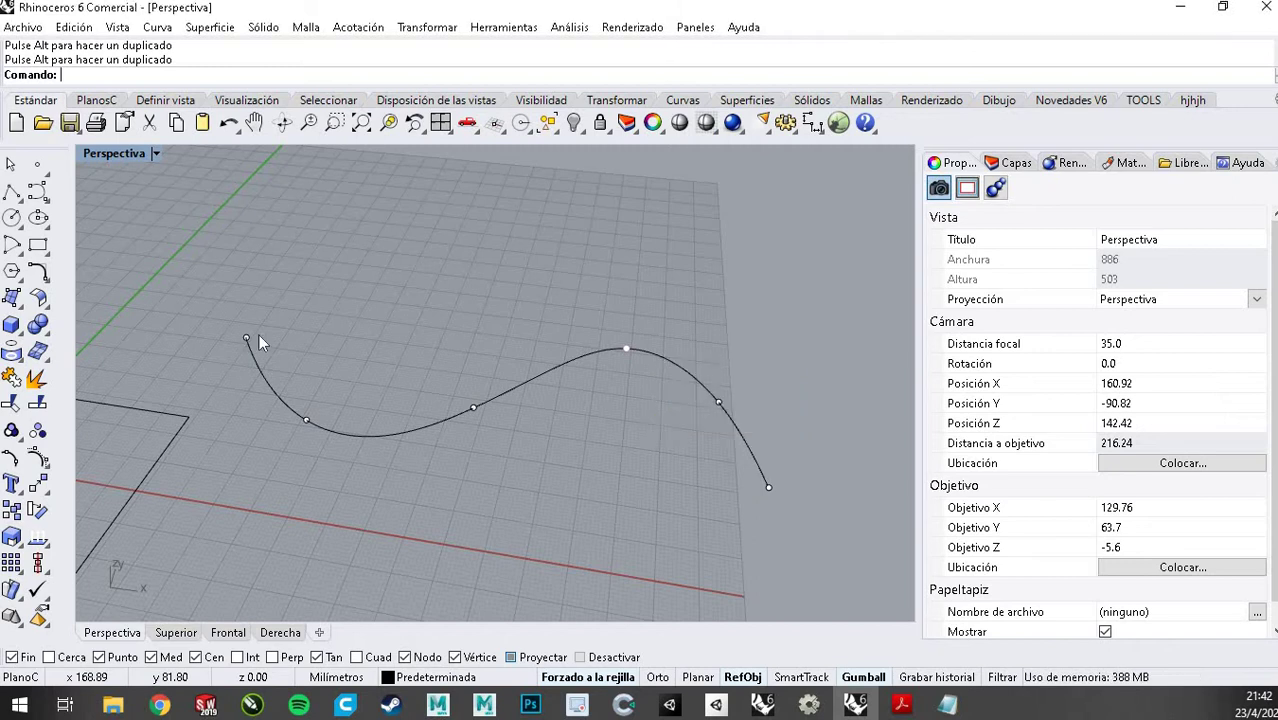
pyautogui.click(10, 163)
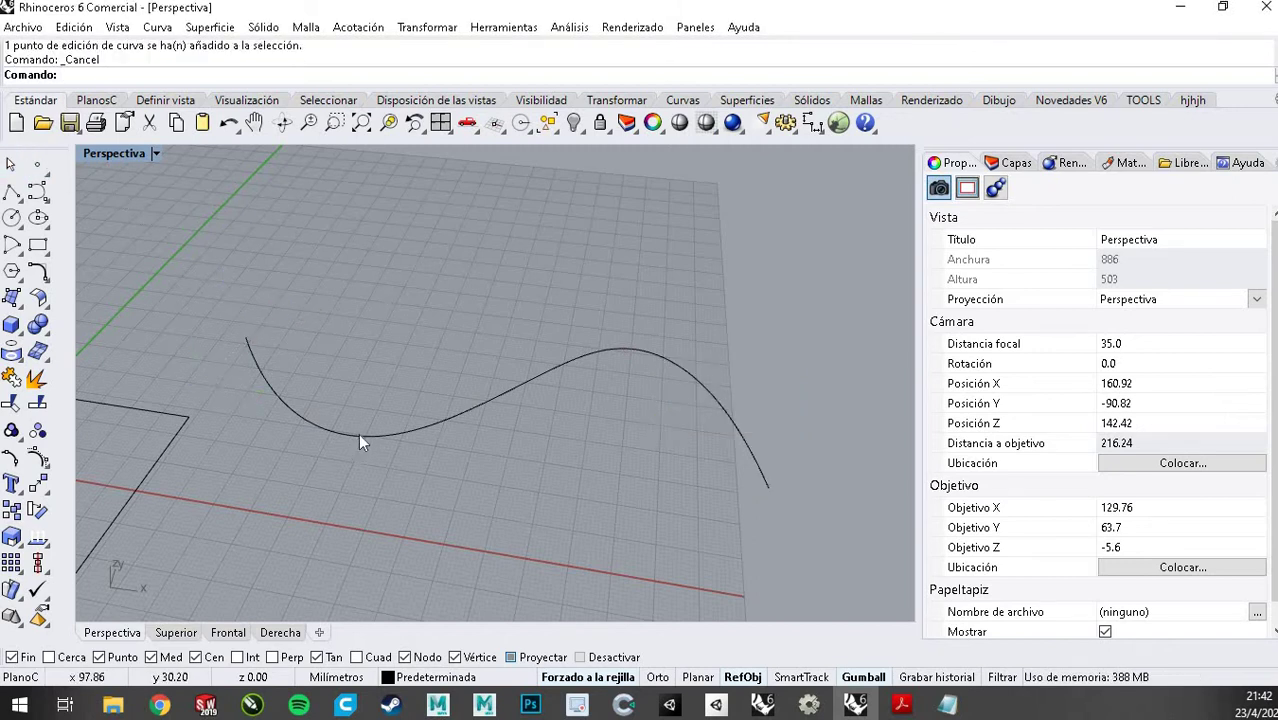
# Turn on the wavy curve's control points and move the second one along Y away from the X axis
pyautogui.click(359, 436)
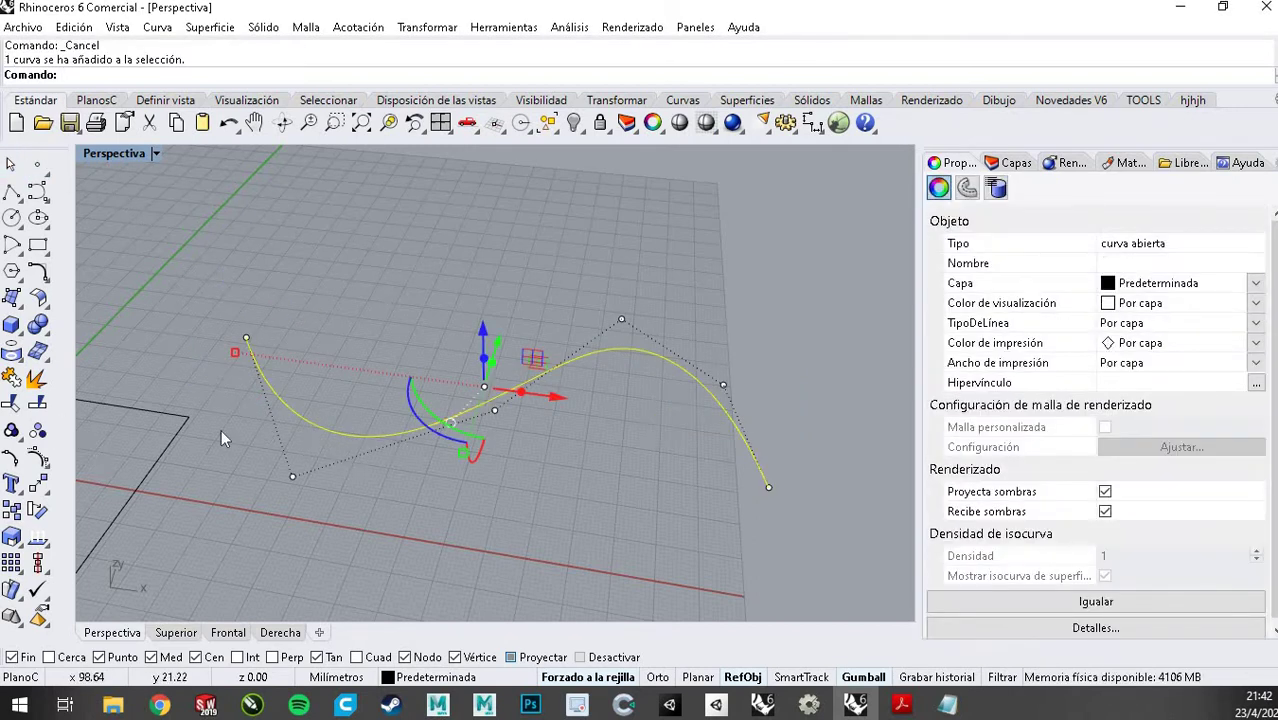
pyautogui.click(40, 458)
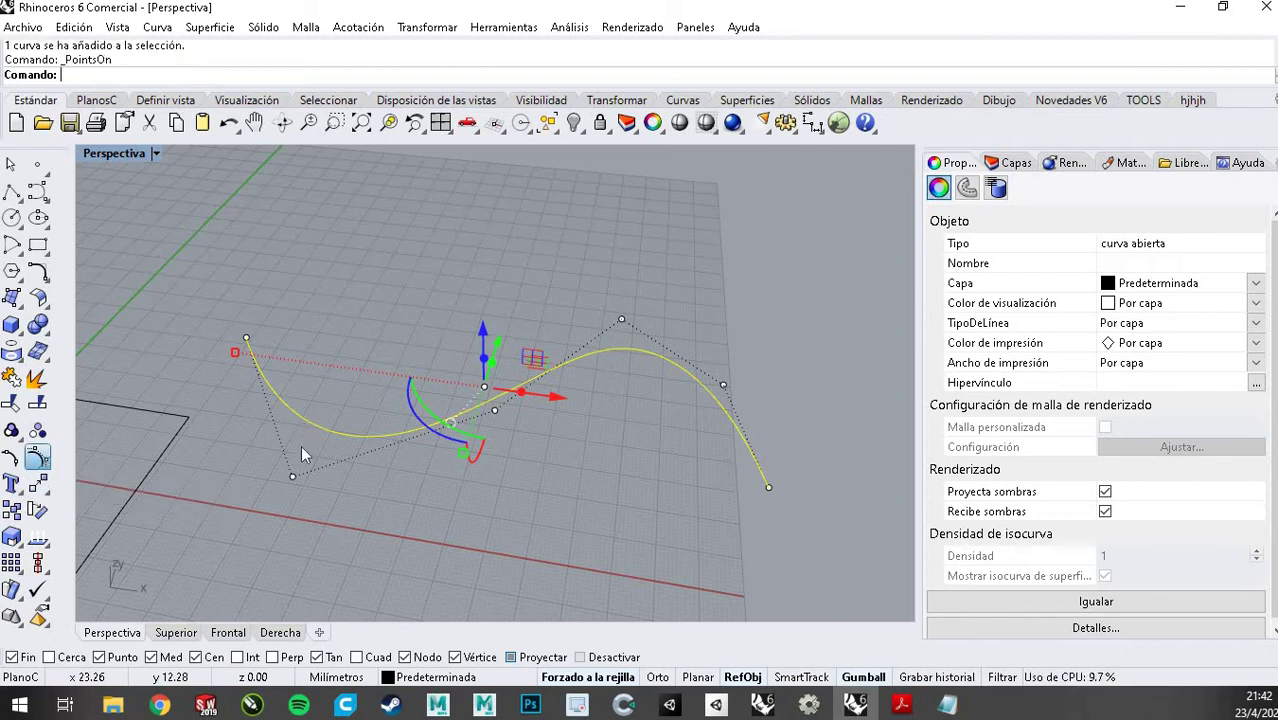
pyautogui.click(291, 476)
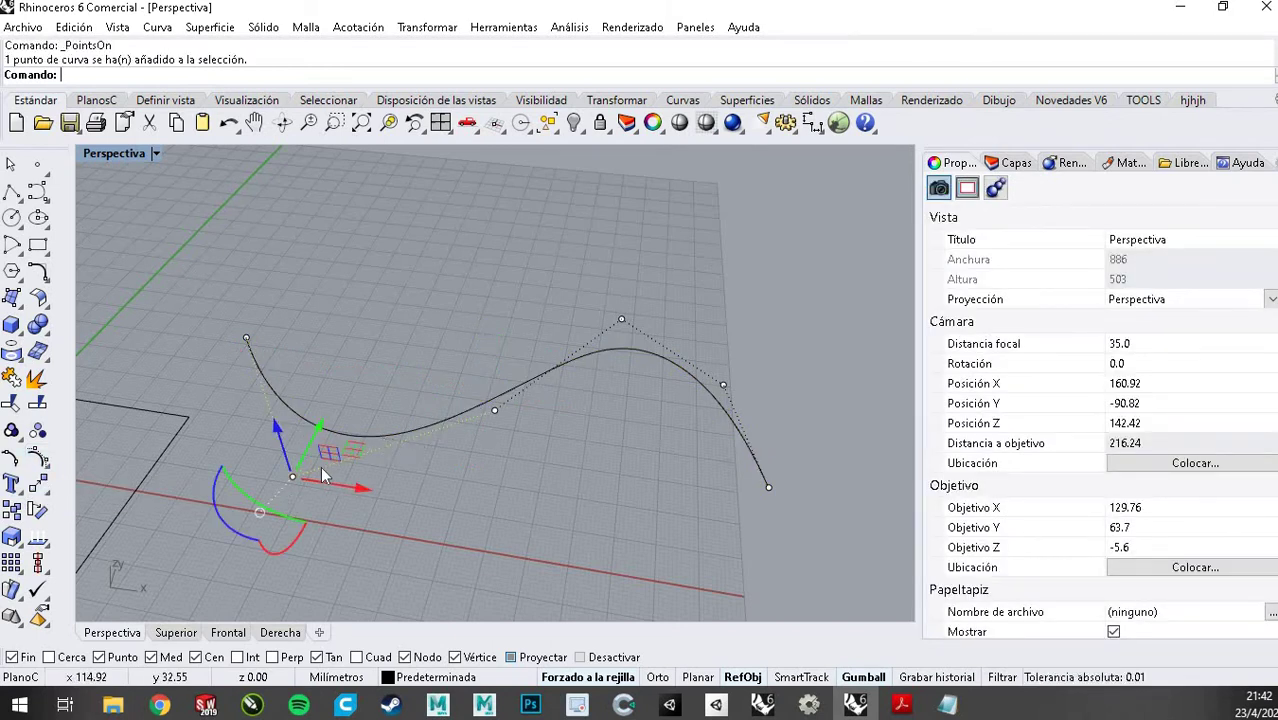
pyautogui.moveTo(319, 429); pyautogui.dragTo(352, 360)
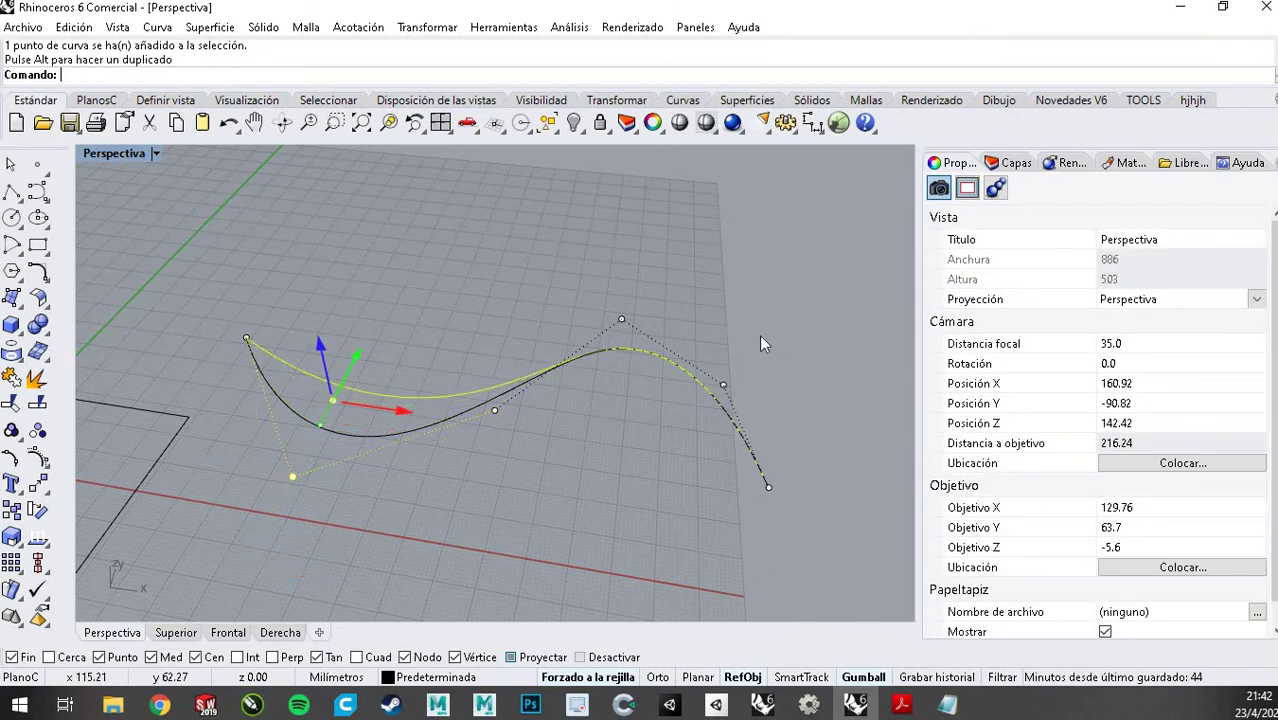
pyautogui.click(621, 319)
pyautogui.click(723, 384)
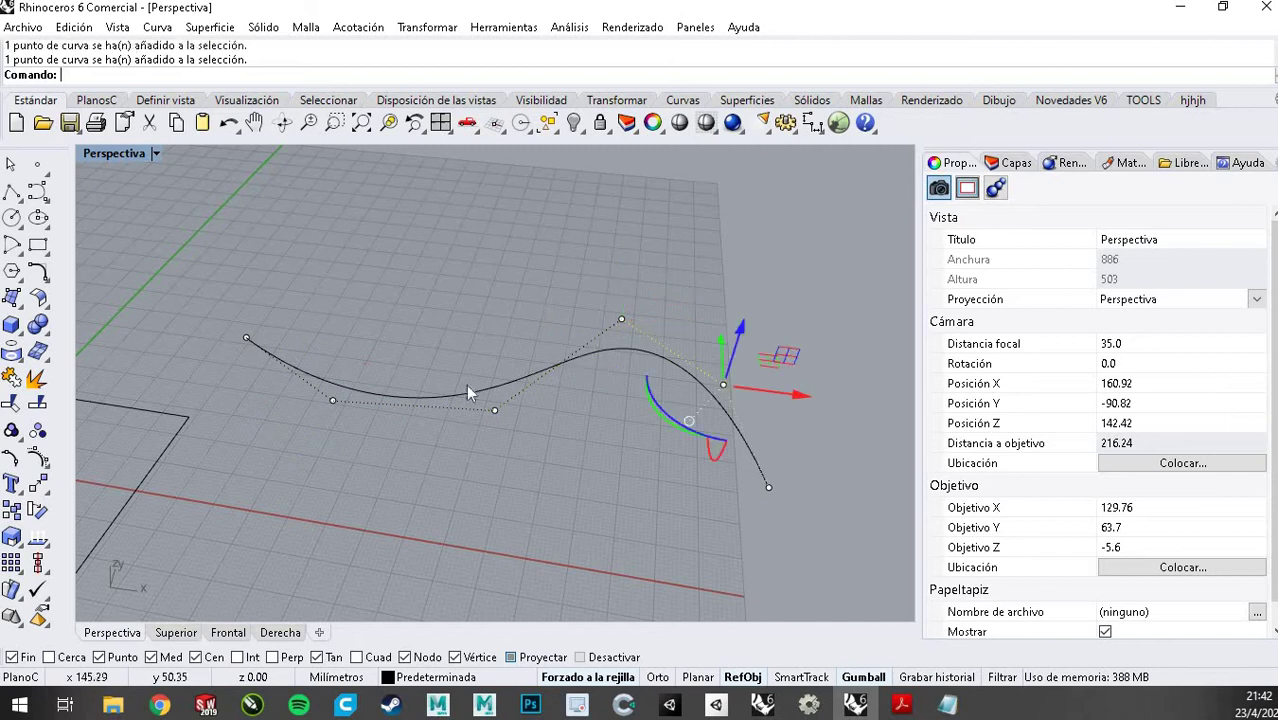
pyautogui.click(494, 411)
pyautogui.click(333, 402)
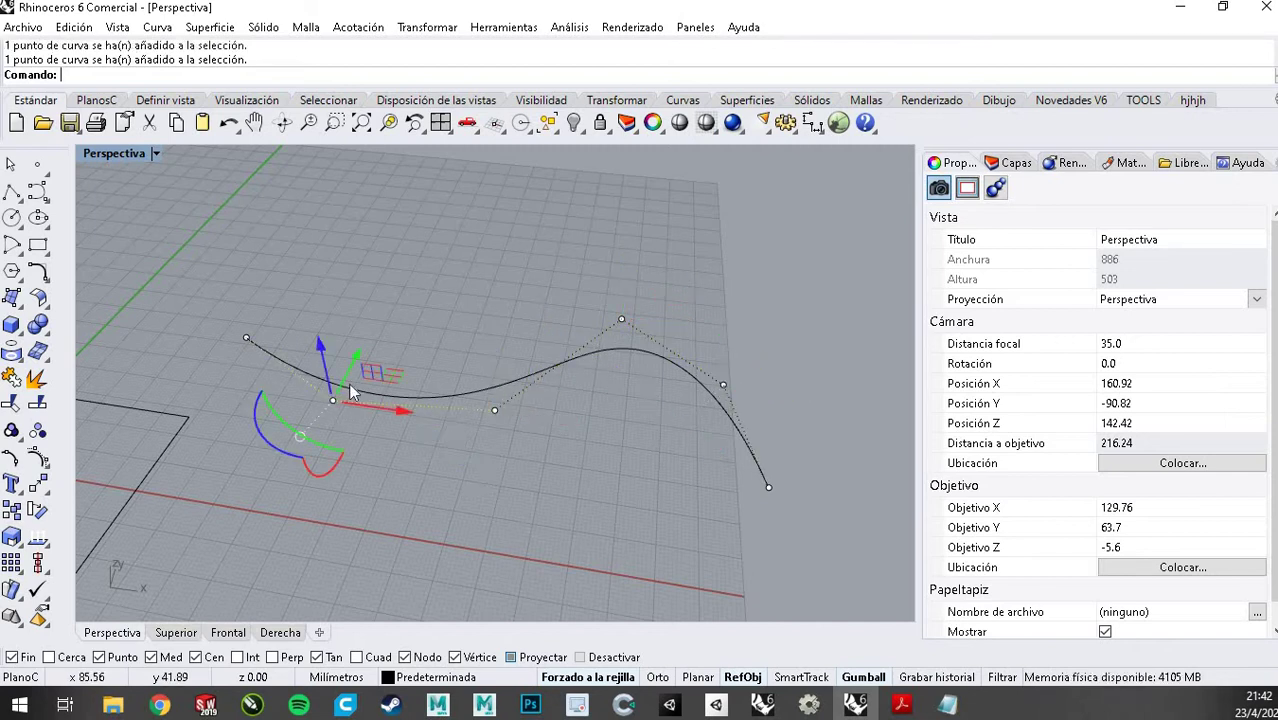
# Switch the wavy curve to edit points, move the second one along Y toward the X axis, and turn the points off
pyautogui.click(11, 457)
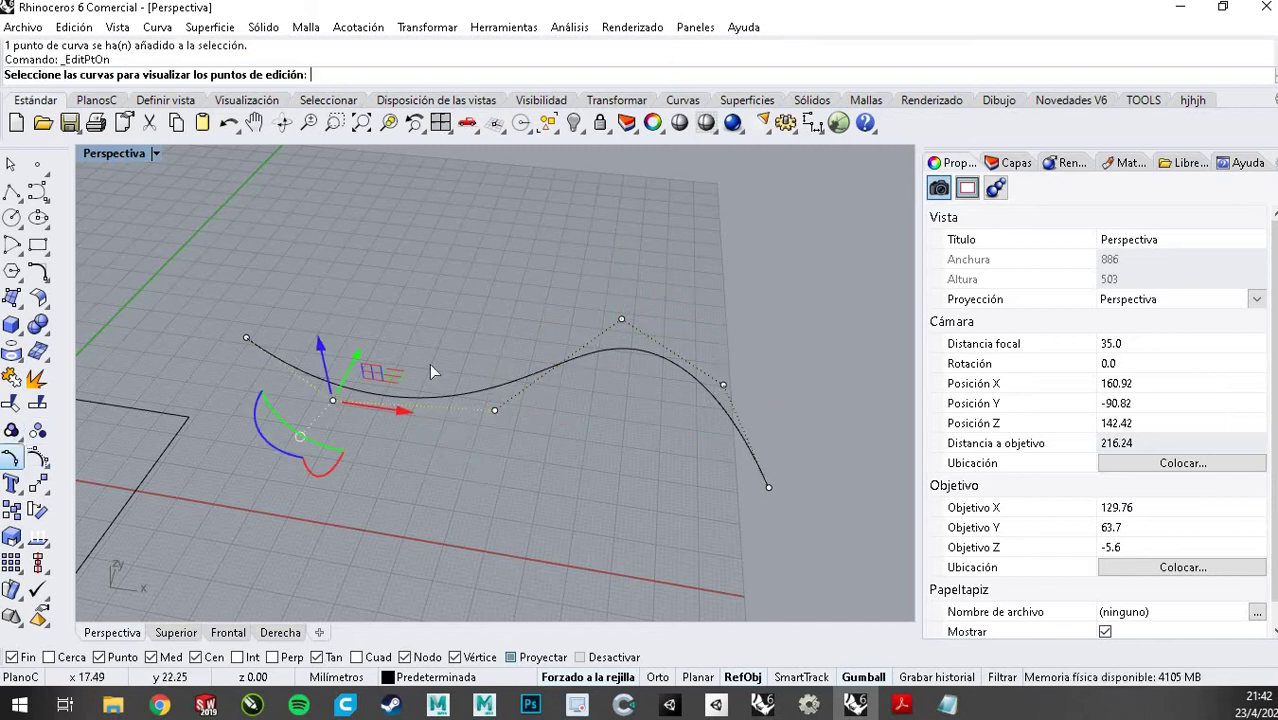
pyautogui.click(492, 393)
pyautogui.press('Return')
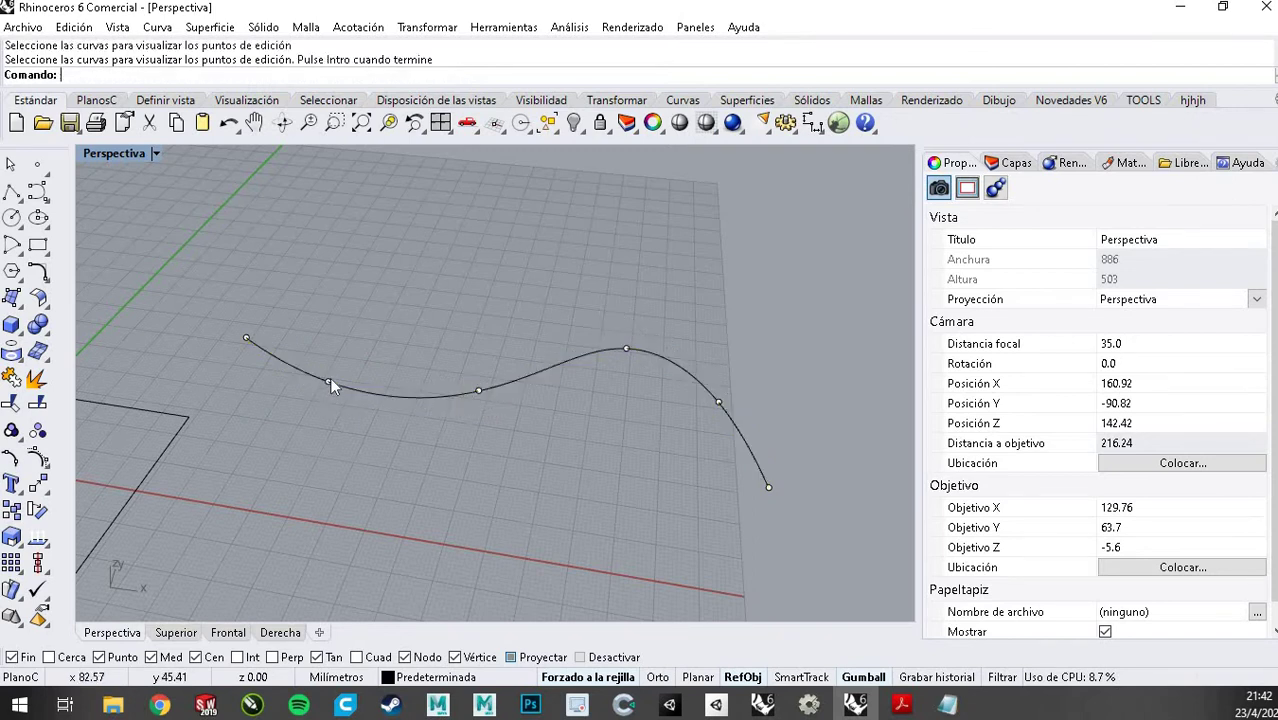
pyautogui.click(329, 383)
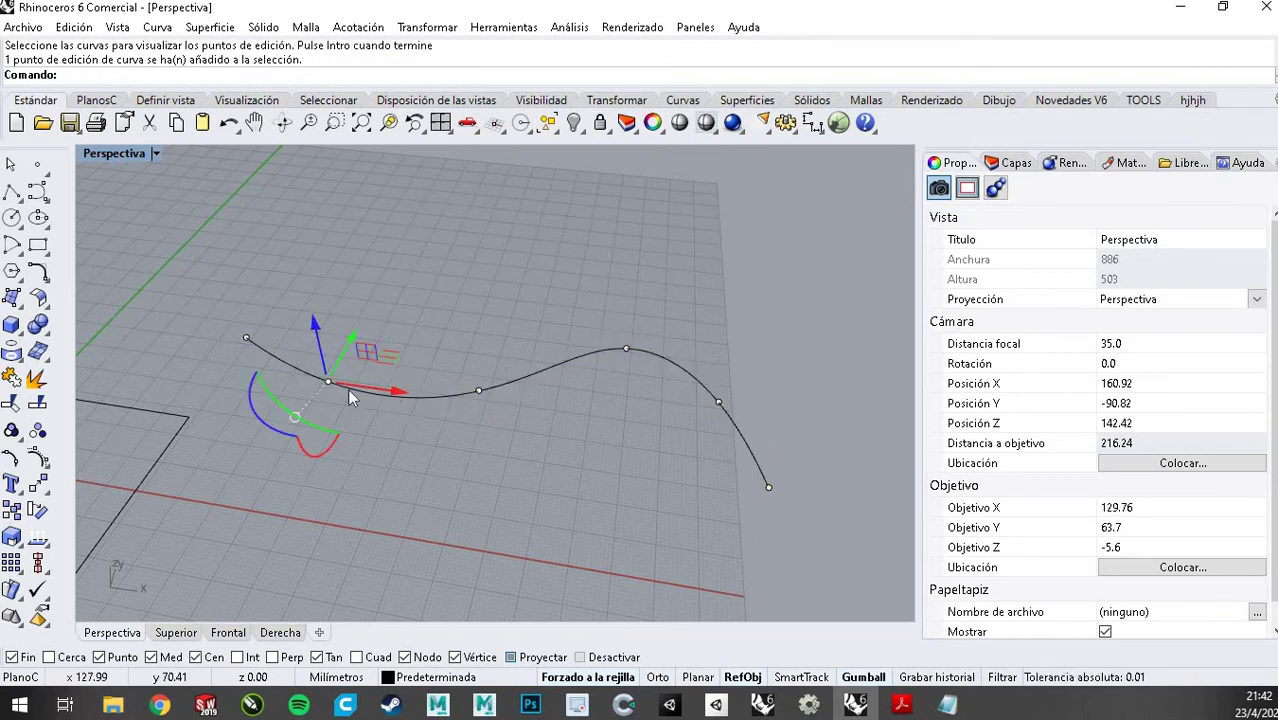
pyautogui.moveTo(354, 332); pyautogui.dragTo(476, 279)
pyautogui.press('Escape')
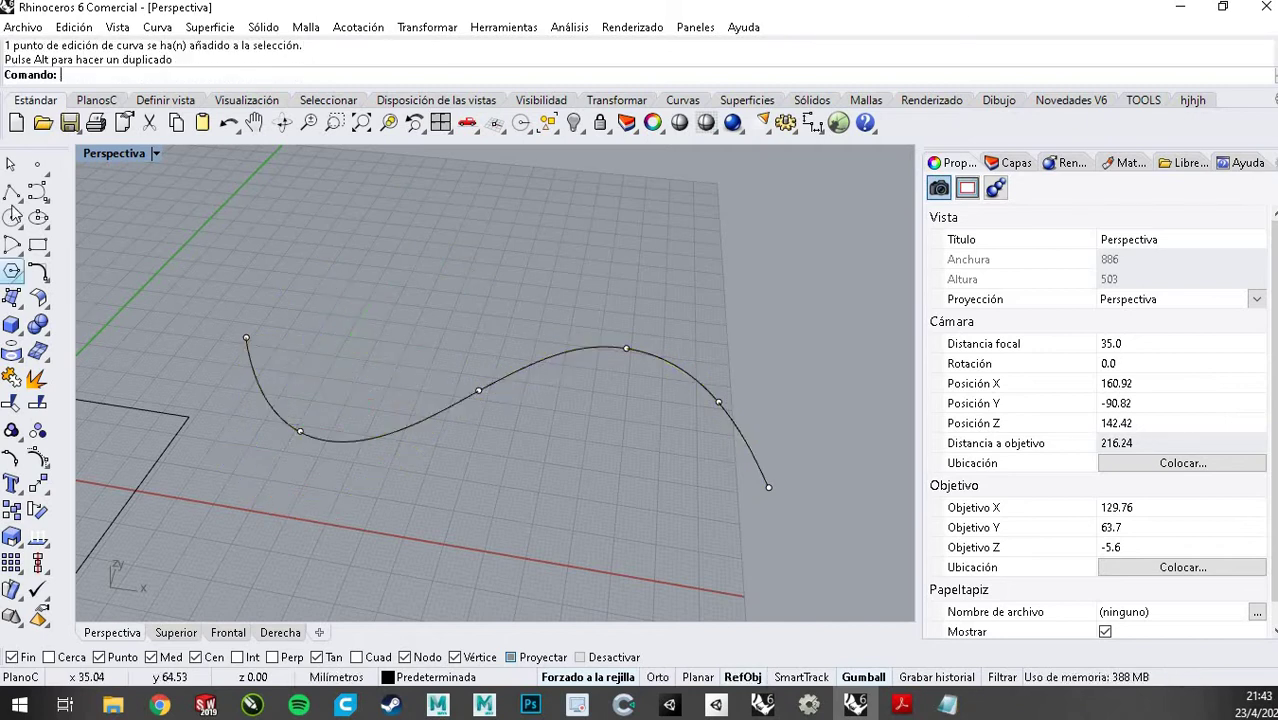
pyautogui.press('Escape')
# Extrude the wavy curve upward along Z by about 43 mm into an open surface
pyautogui.click(476, 396)
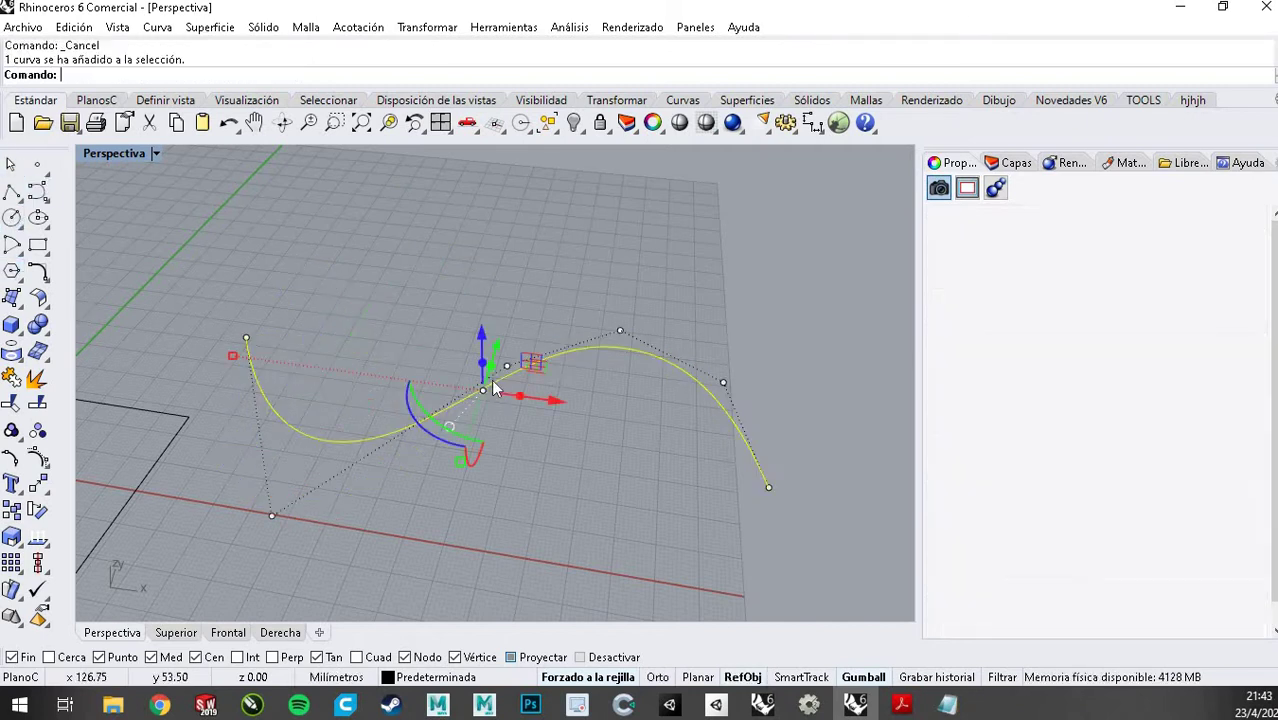
pyautogui.keyDown('ctrl'); pyautogui.moveTo(484, 366); pyautogui.dragTo(493, 233); pyautogui.keyUp('ctrl')
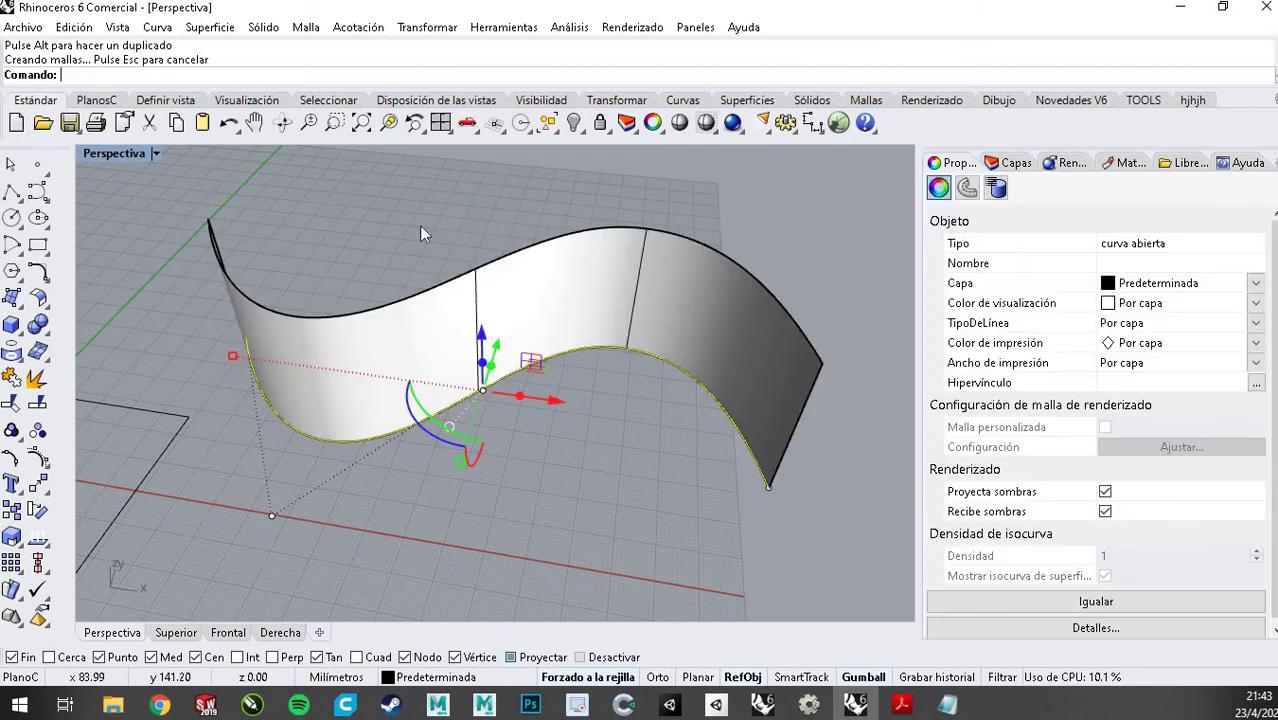
pyautogui.moveTo(512, 292); pyautogui.dragTo(492, 350, button='right')
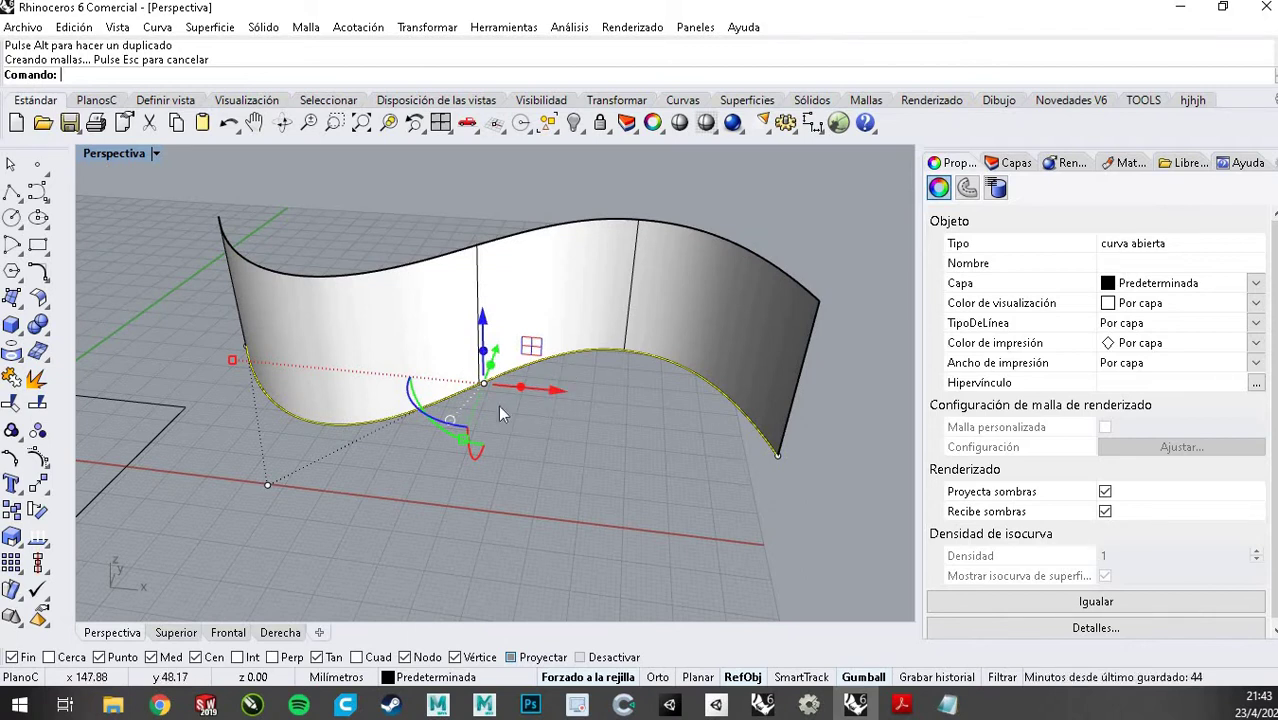
# Select only the extruded wavy surface and move it along X past the grid's edge, away from its base curve
pyautogui.scroll(-2, 499, 406)
pyautogui.click(508, 273)
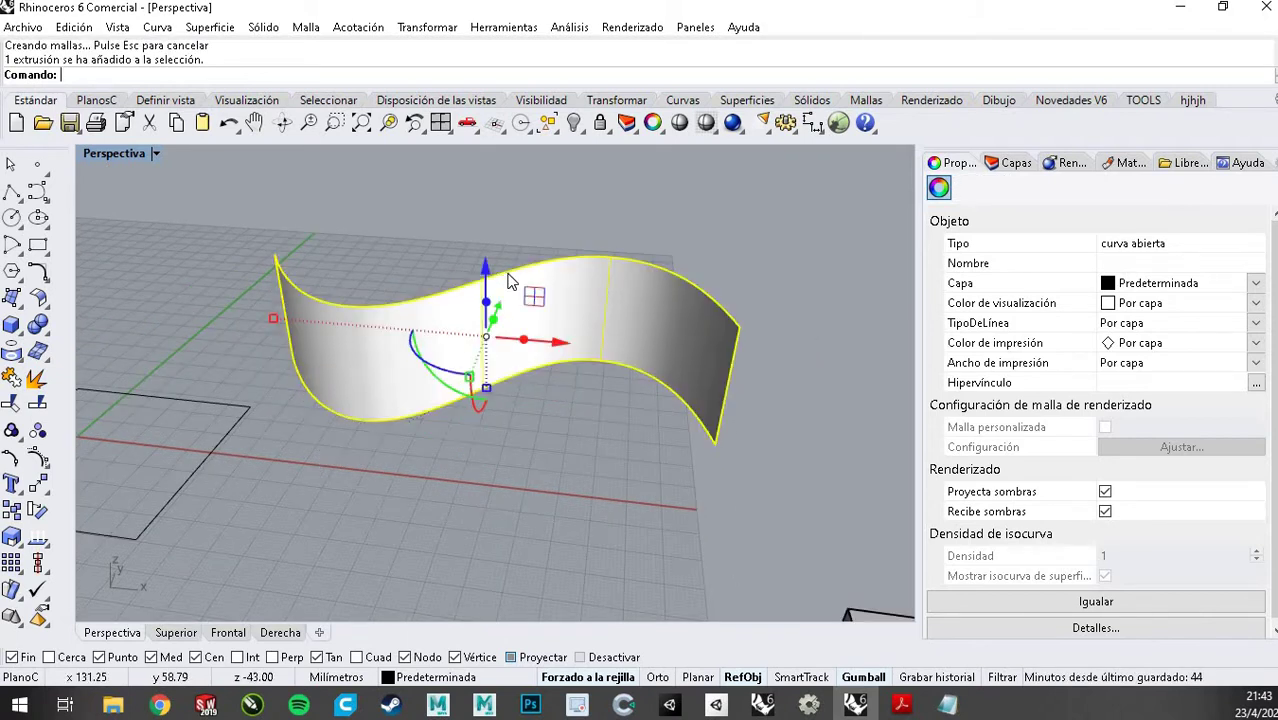
pyautogui.click(508, 375)
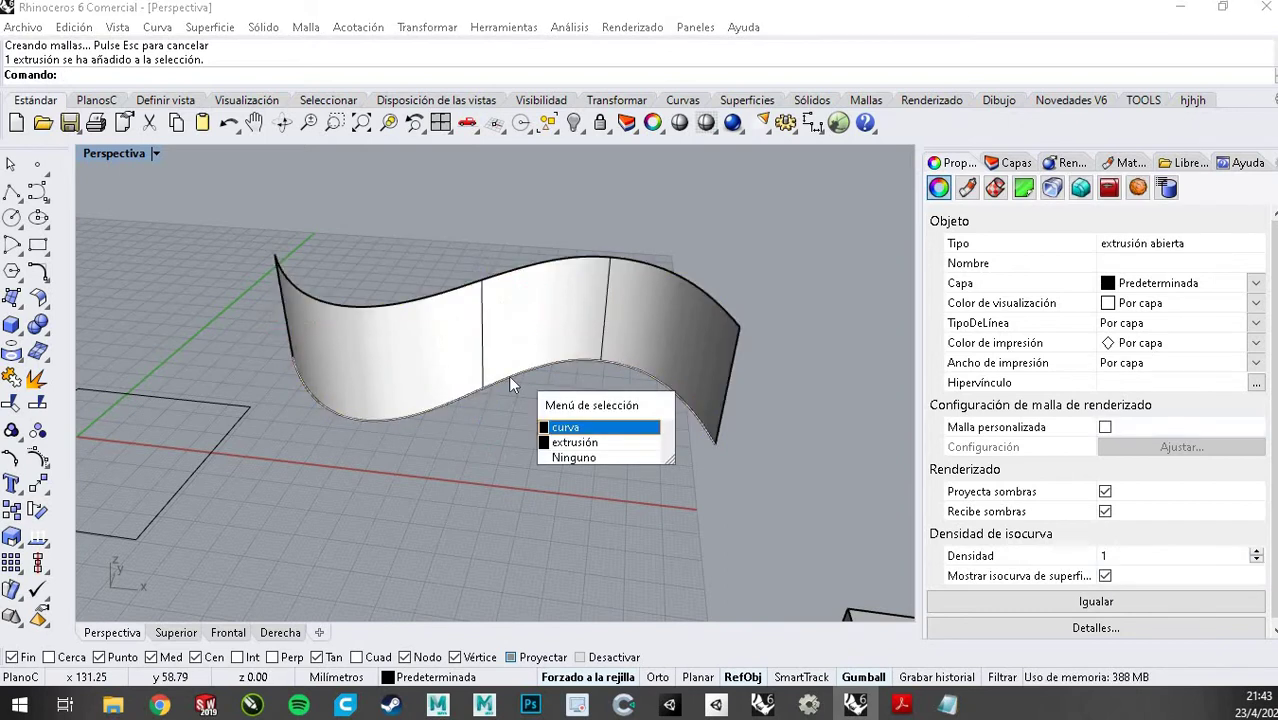
pyautogui.click(586, 437)
pyautogui.moveTo(517, 418); pyautogui.dragTo(513, 367, button='right')
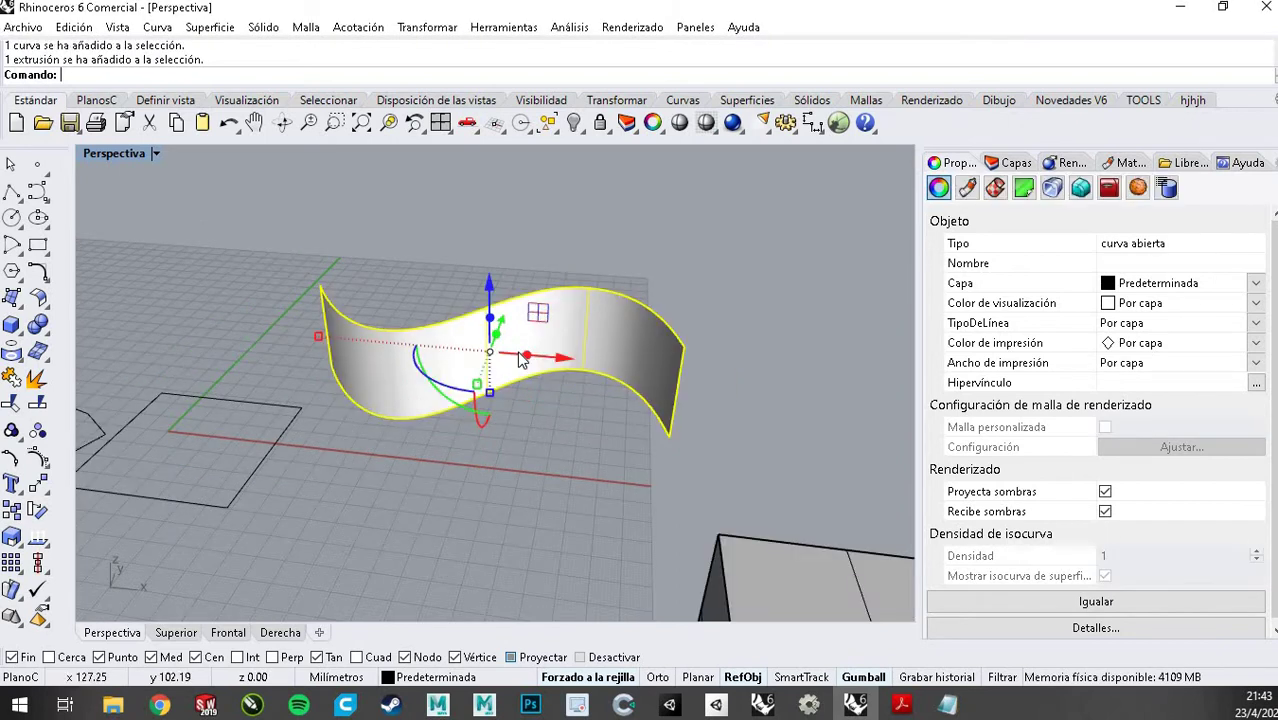
pyautogui.moveTo(520, 355); pyautogui.dragTo(740, 389)
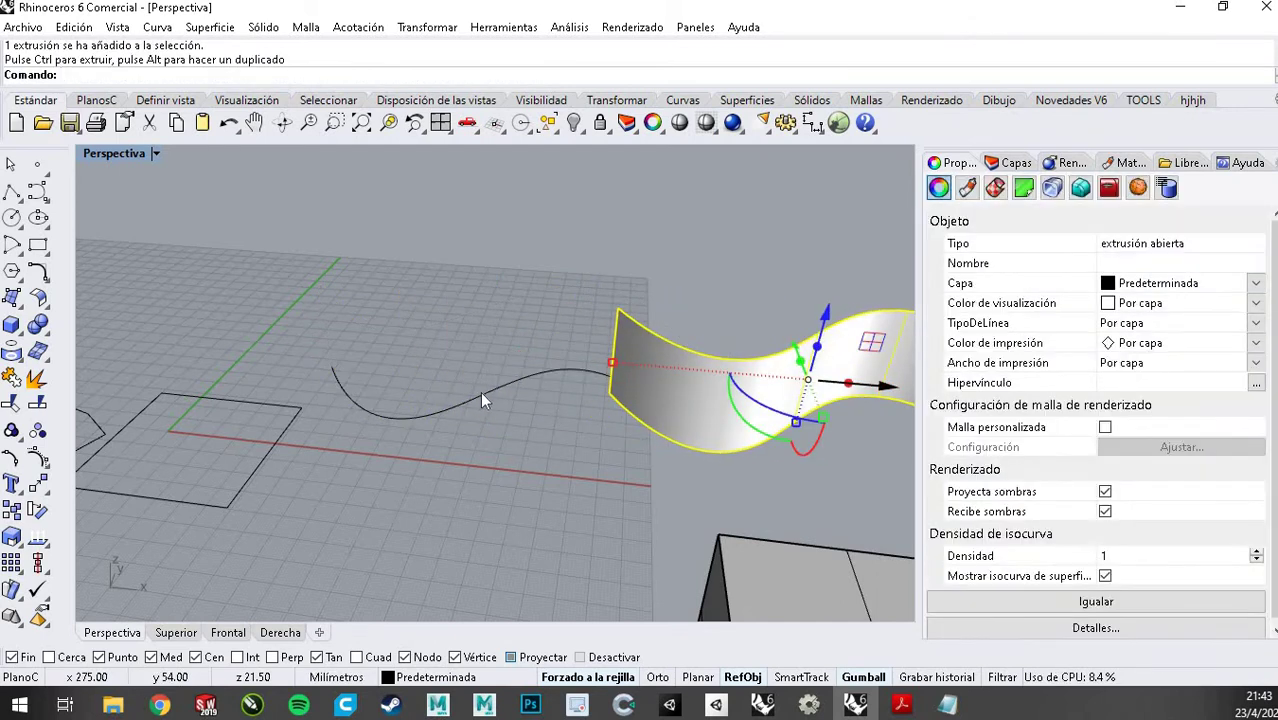
# Duplicate the wavy base curve straight up along Z and select the raised copy
pyautogui.click(483, 396)
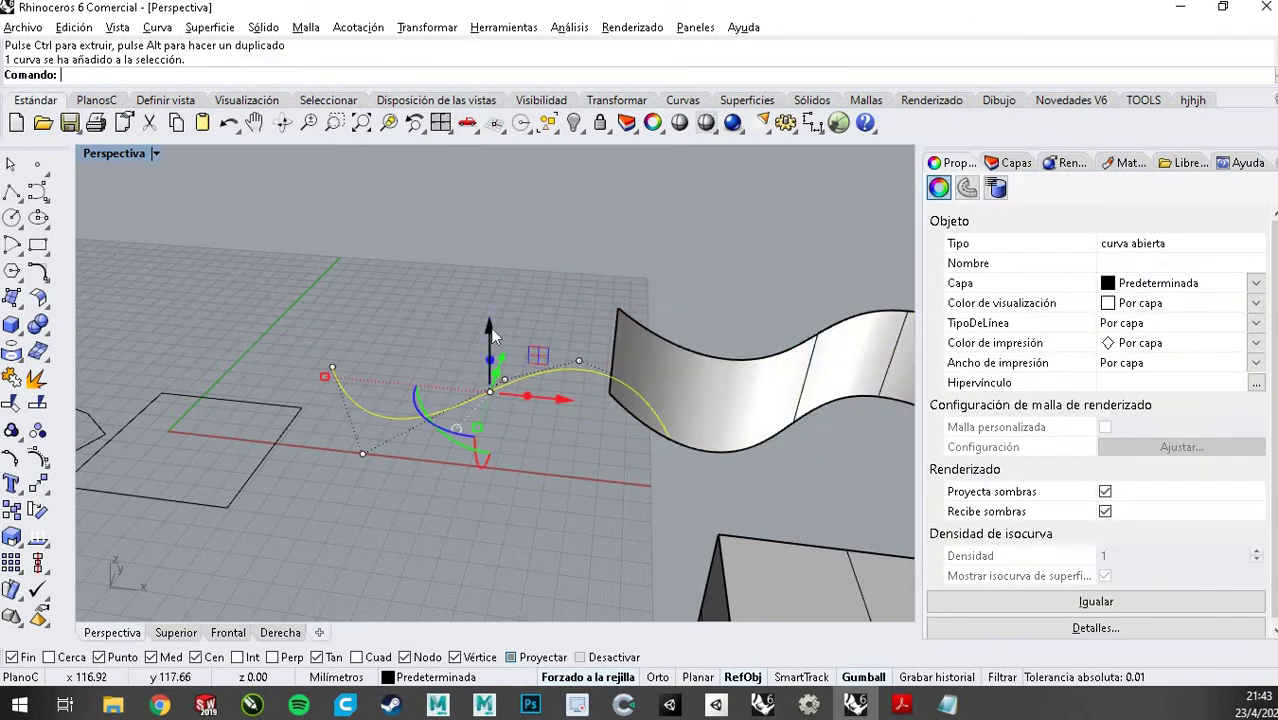
pyautogui.moveTo(489, 292); pyautogui.dragTo(487, 207)
pyautogui.click(522, 323)
pyautogui.moveTo(505, 314)
pyautogui.mouseDown(button='right')
pyautogui.moveTo(533, 220)
pyautogui.moveTo(498, 298)
pyautogui.mouseUp(button='right')
pyautogui.click(505, 303)
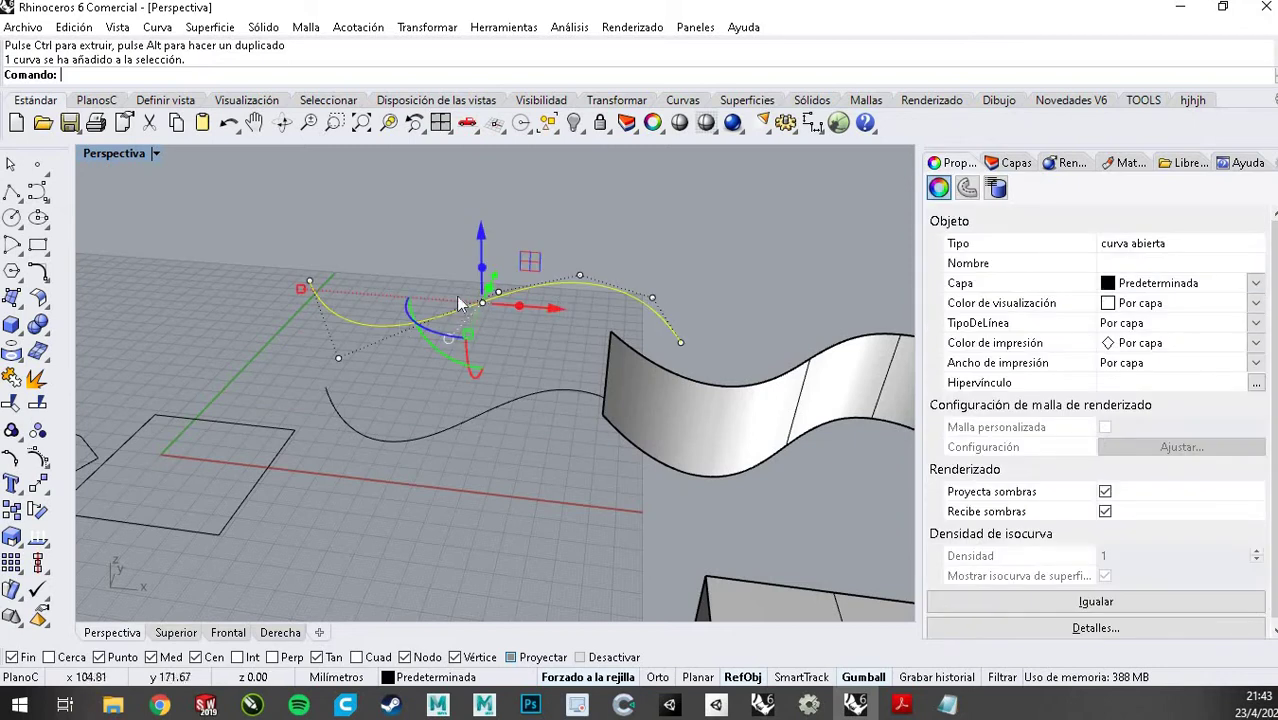
# Extrude the raised wavy curve upward along Z into an open surface and clear the selection
pyautogui.keyDown('ctrl'); pyautogui.moveTo(483, 272); pyautogui.dragTo(505, 232); pyautogui.keyUp('ctrl')
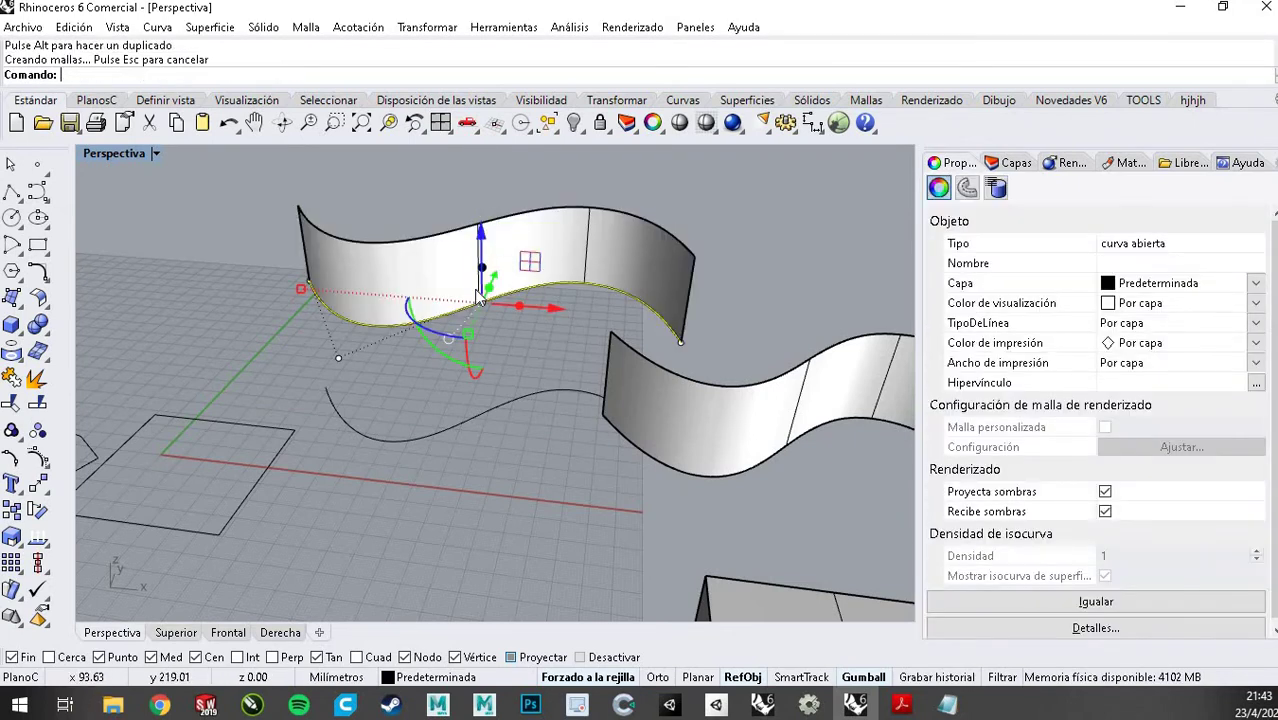
pyautogui.click(438, 318)
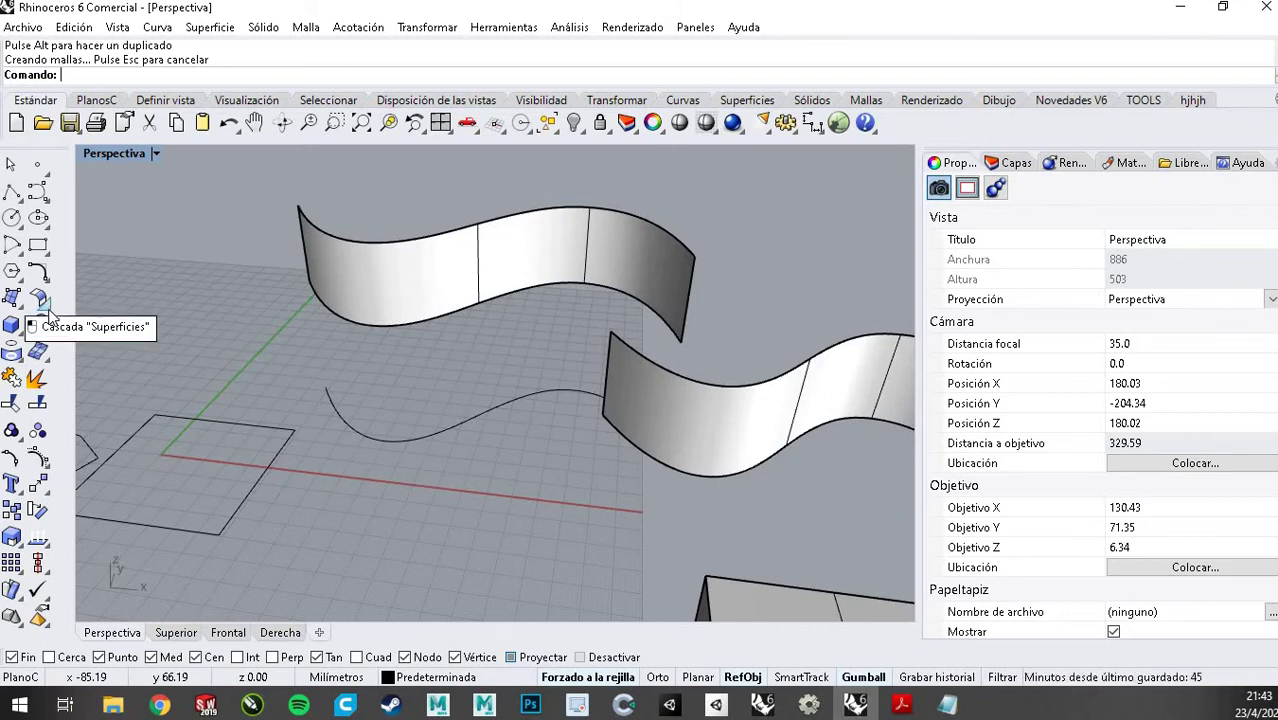
pyautogui.moveTo(68, 289); pyautogui.dragTo(52, 304)
pyautogui.moveTo(88, 148); pyautogui.dragTo(180, 199)
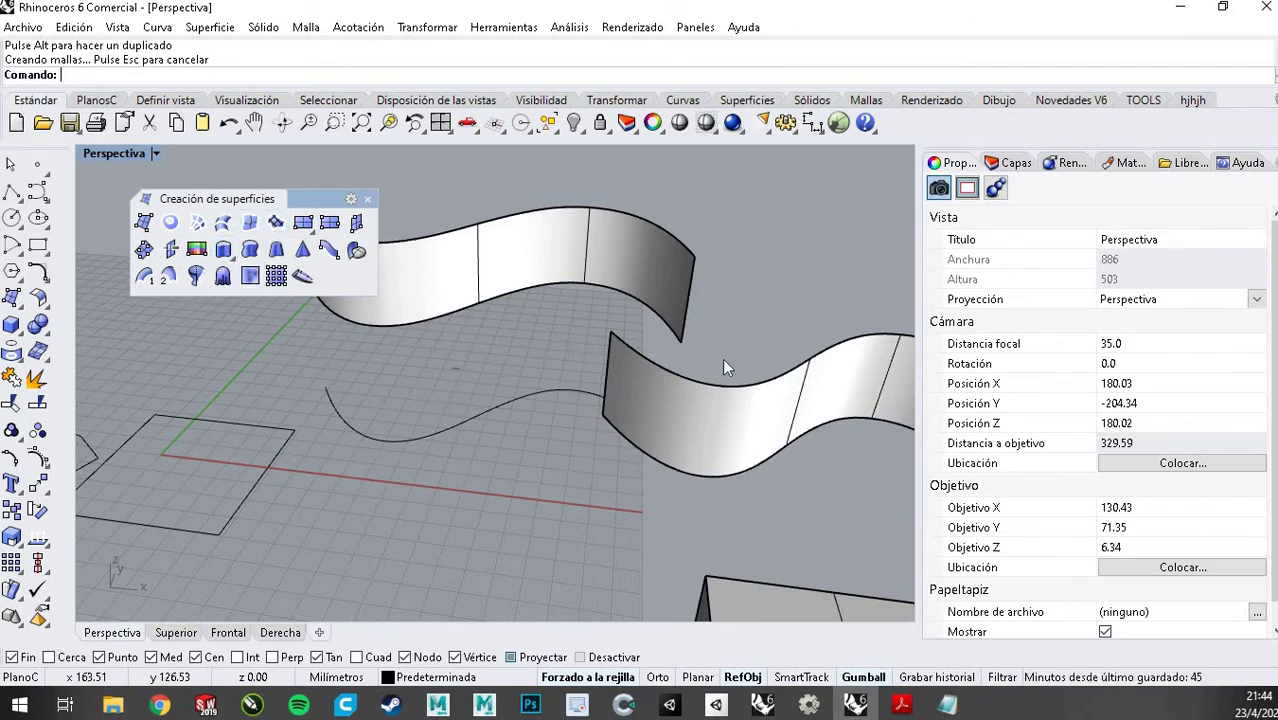
pyautogui.scroll(-5, 684, 350)
pyautogui.click(367, 200)
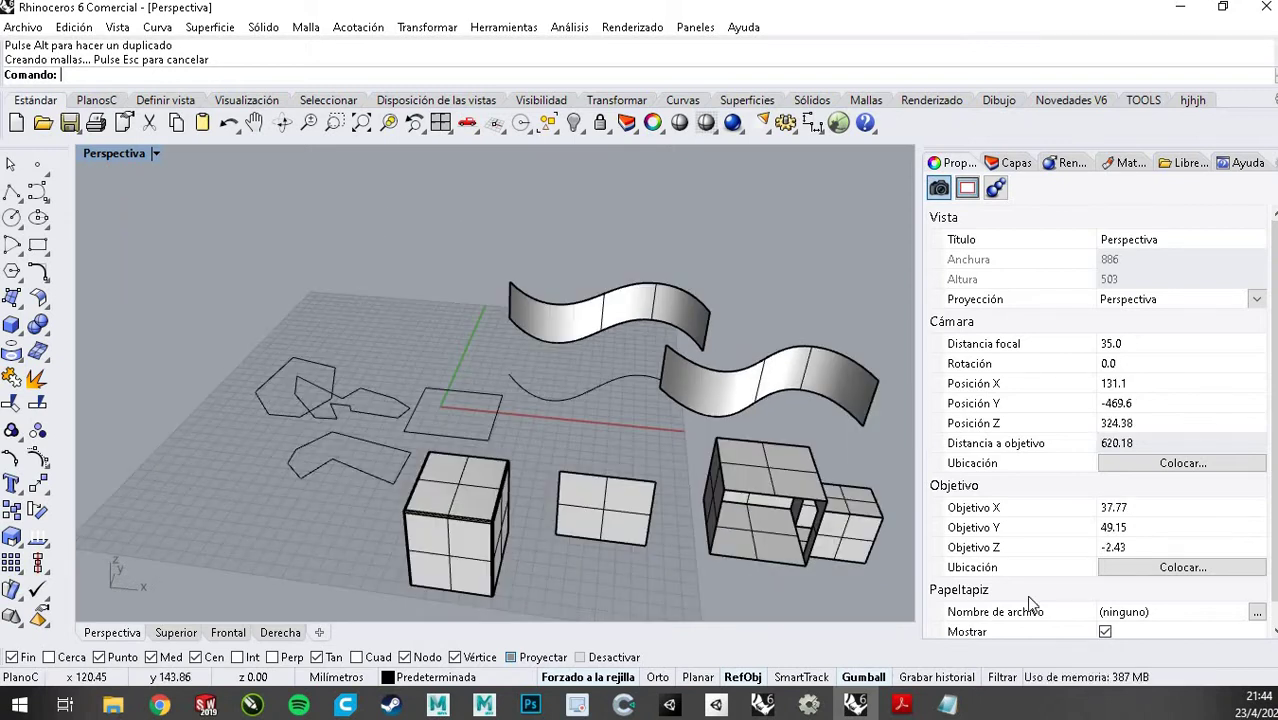
# Close the open front of the large hollow box with a surface built from its four boundary edges
pyautogui.scroll(3, 860, 565)
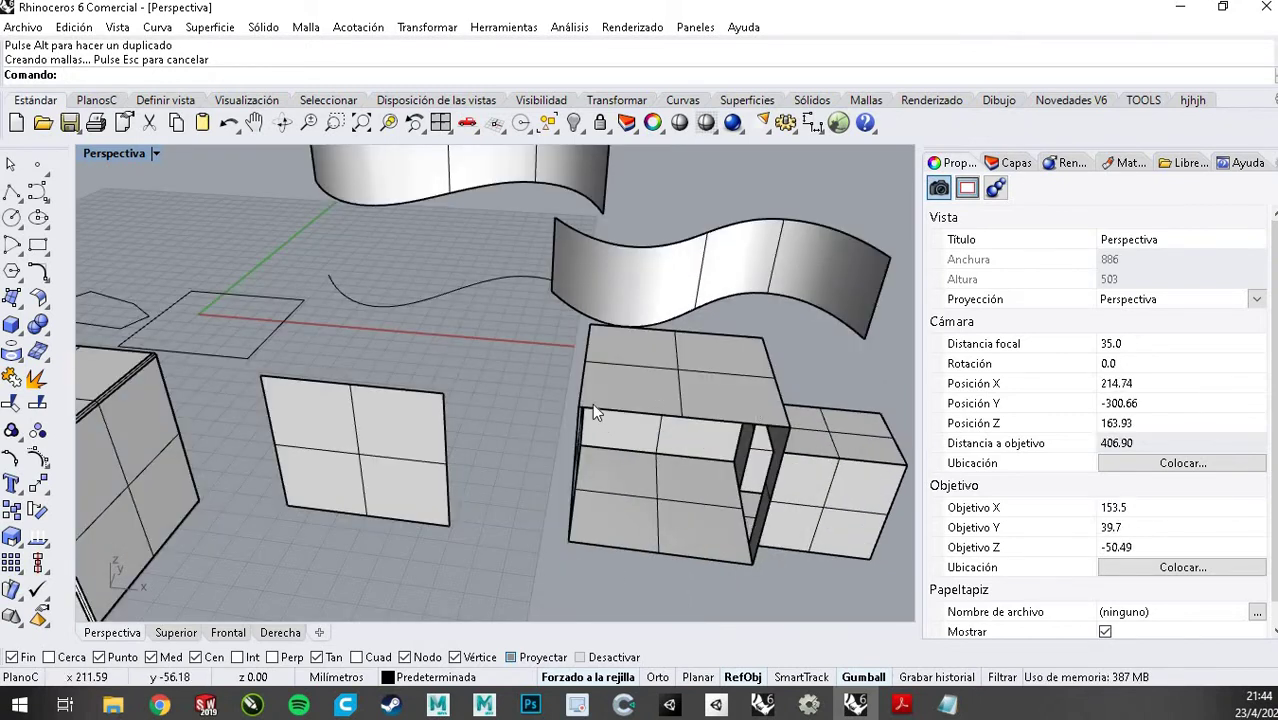
pyautogui.moveTo(495, 372); pyautogui.dragTo(299, 388, button='right')
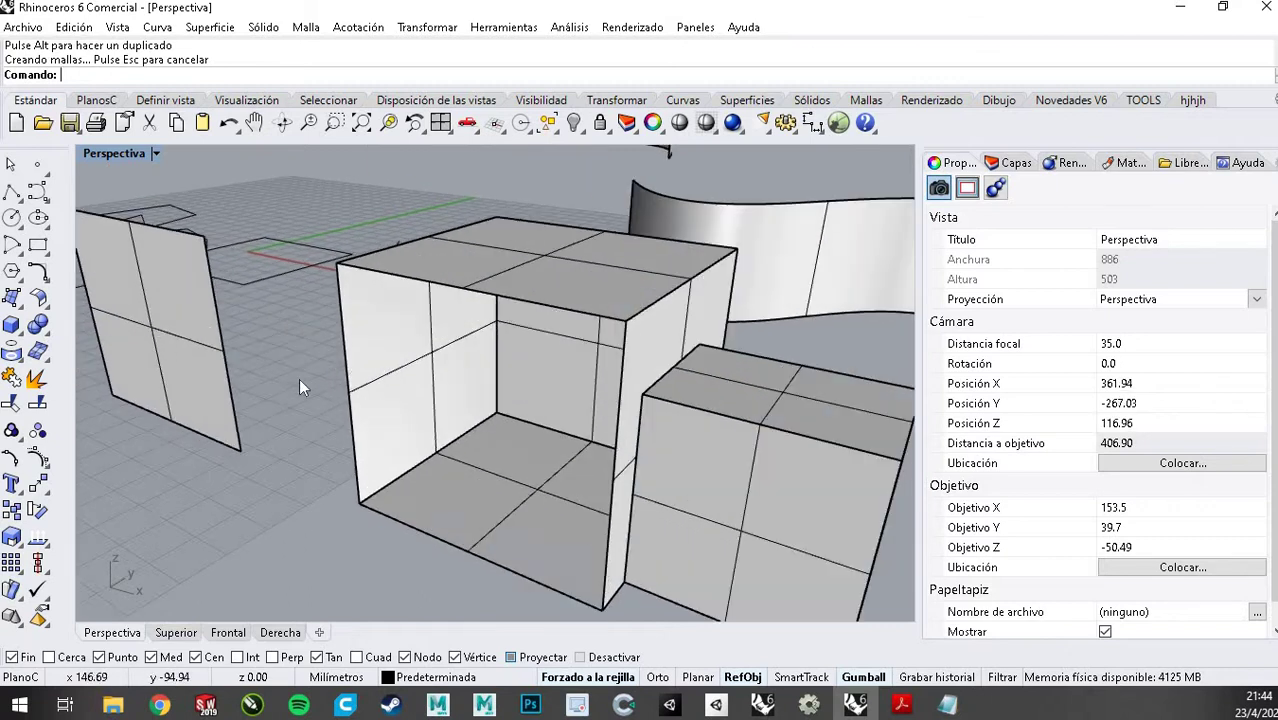
pyautogui.click(13, 298)
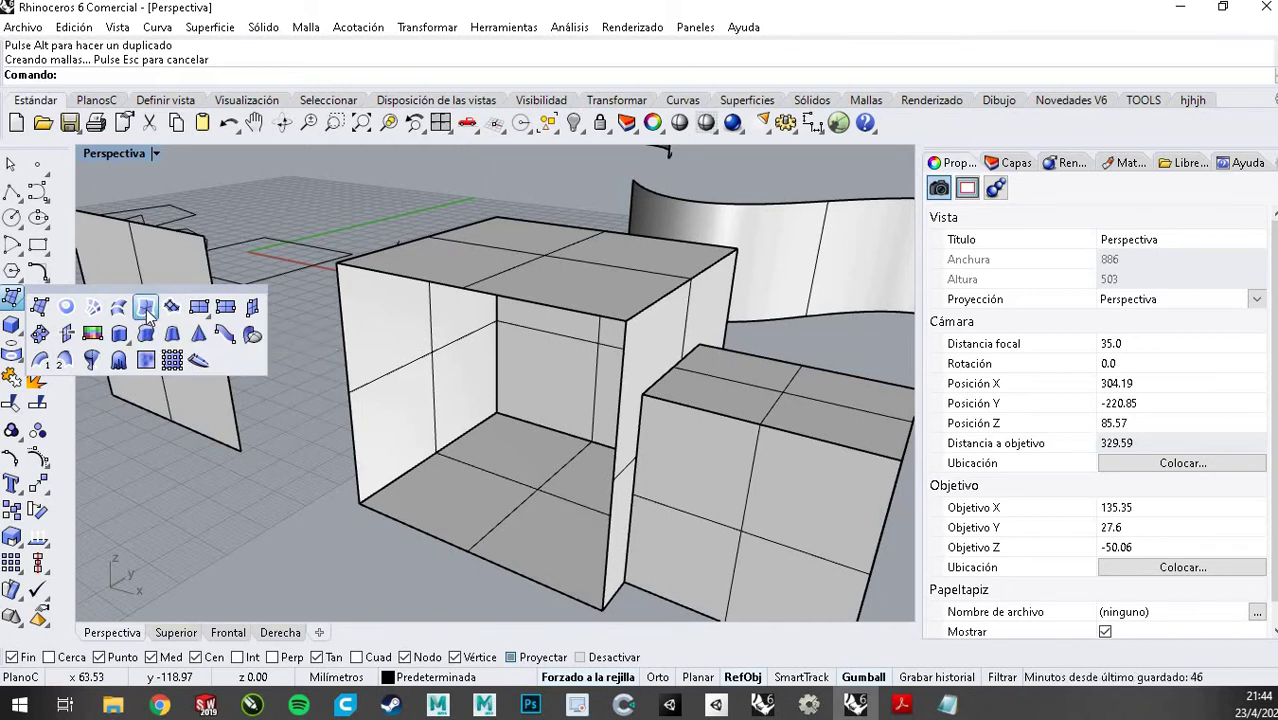
pyautogui.click(146, 311)
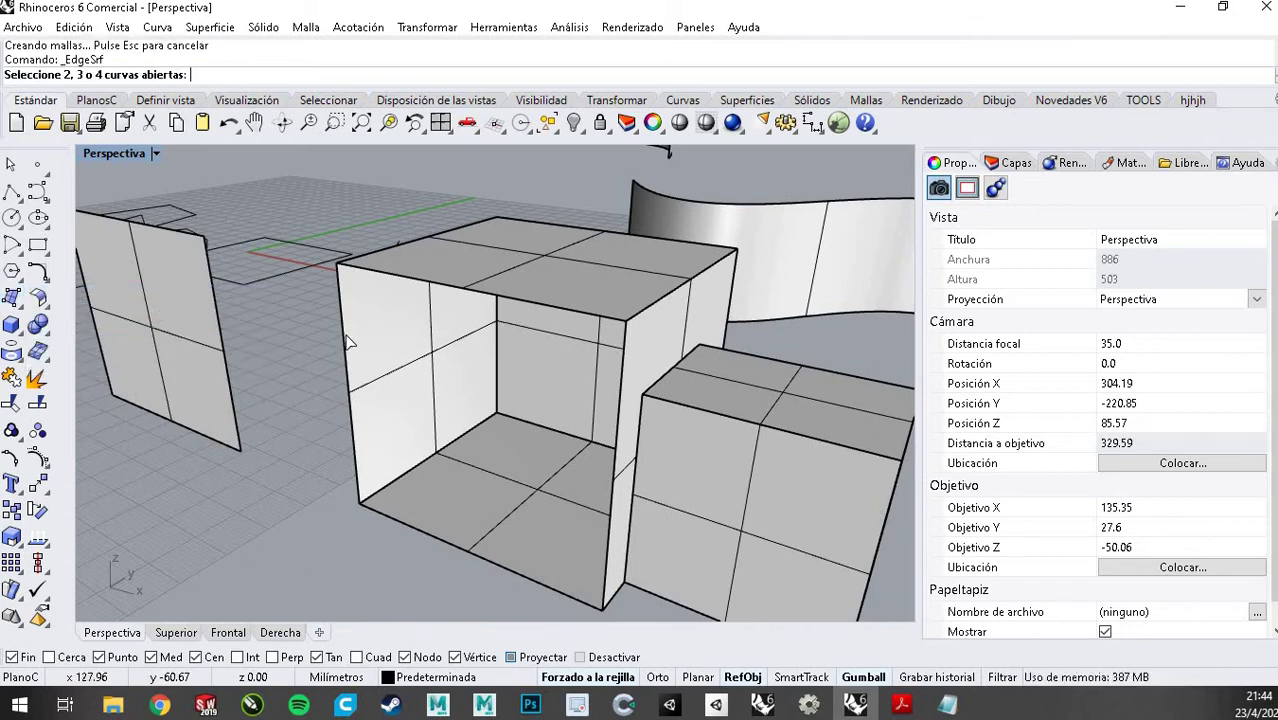
pyautogui.click(347, 342)
pyautogui.click(405, 281)
pyautogui.click(612, 437)
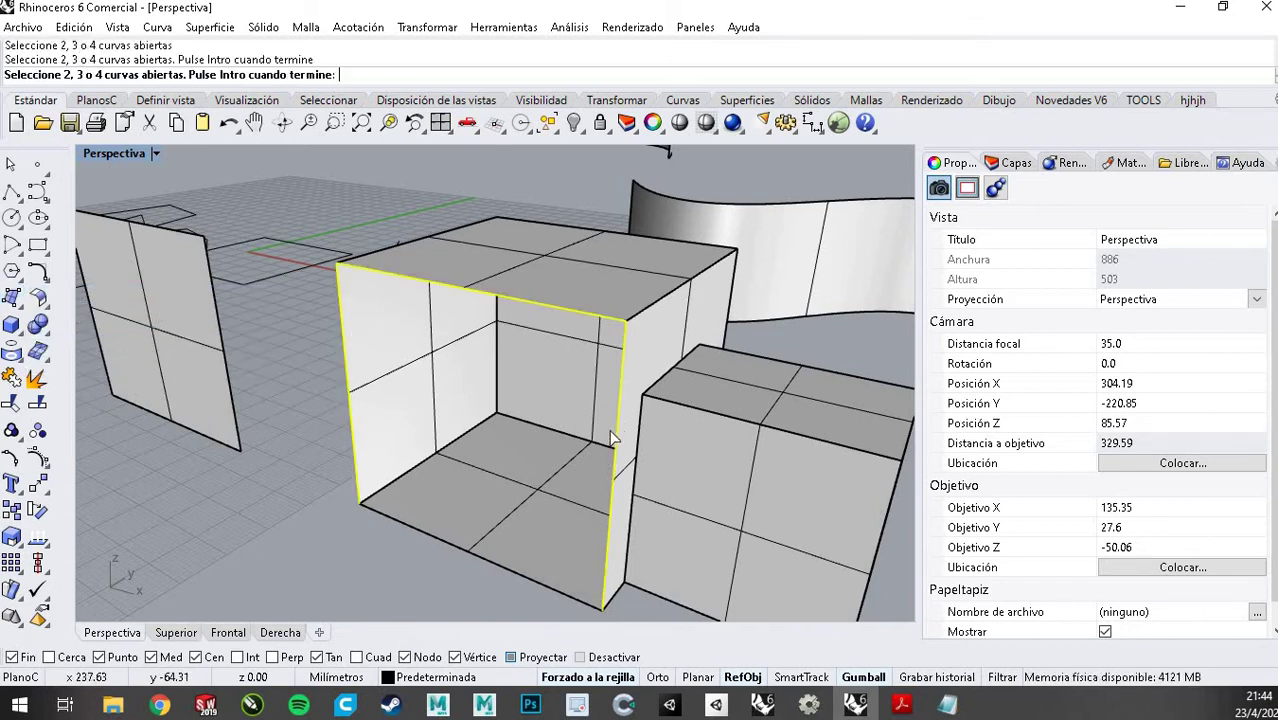
pyautogui.click(519, 574)
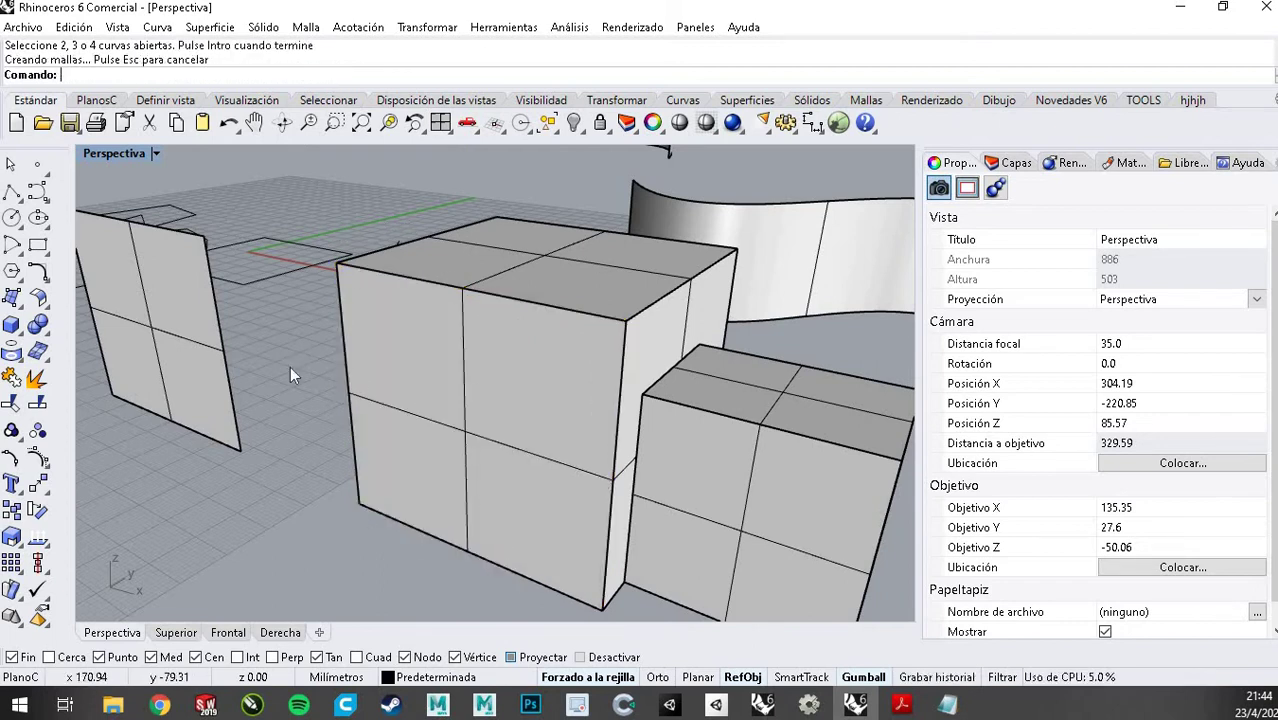
# Select the closed notched polyline lying in front of the other polylines, away from the grid origin
pyautogui.scroll(-4, 652, 358)
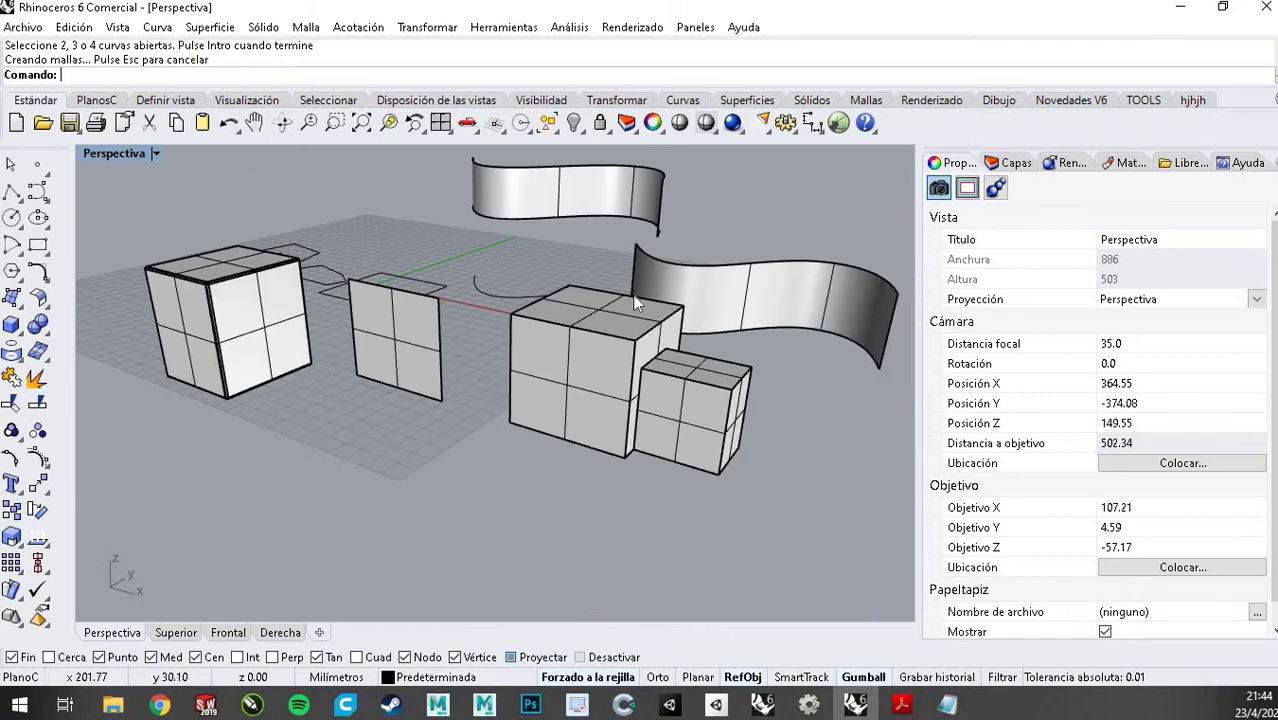
pyautogui.scroll(-3, 527, 214)
pyautogui.scroll(5, 596, 350)
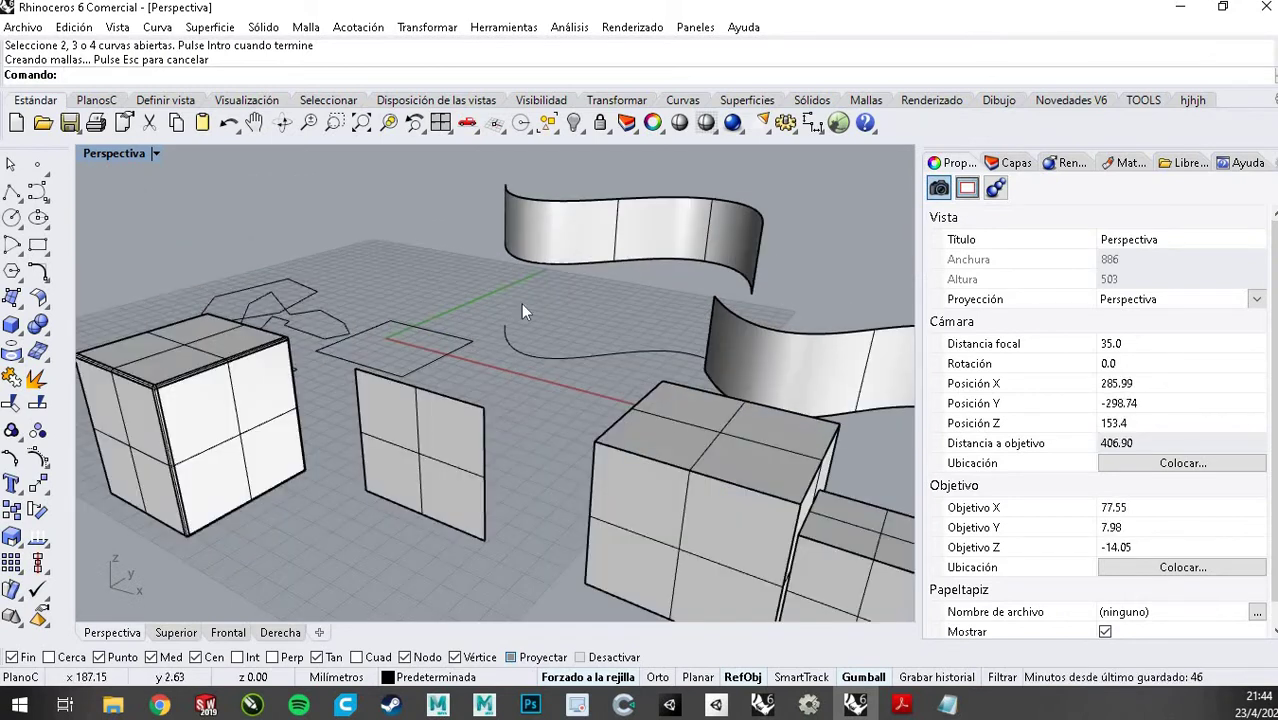
pyautogui.scroll(-5, 494, 265)
pyautogui.moveTo(494, 265); pyautogui.dragTo(494, 362, button='right')
pyautogui.scroll(4, 502, 378)
pyautogui.scroll(5, 502, 378)
pyautogui.scroll(-3, 505, 400)
pyautogui.click(505, 402)
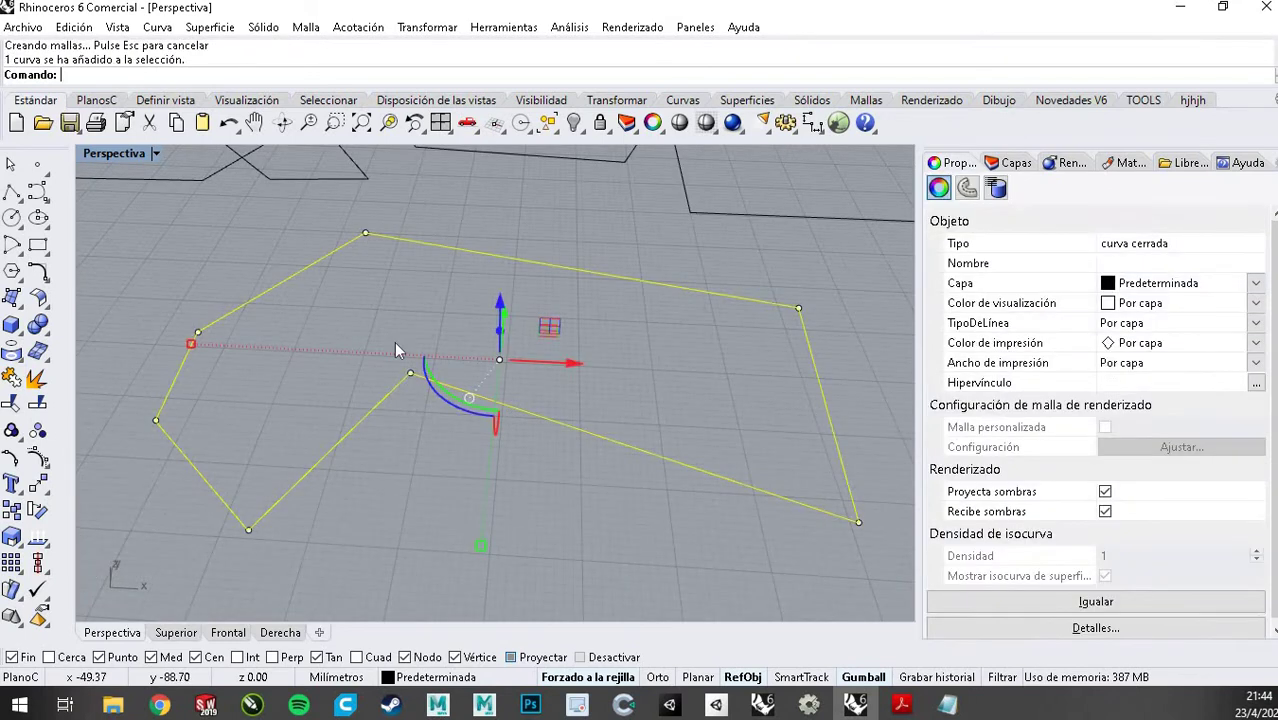
# Try extruding the selected closed polyline 29 mm upward with the solid option off, and undo the extrusion
pyautogui.click(17, 330)
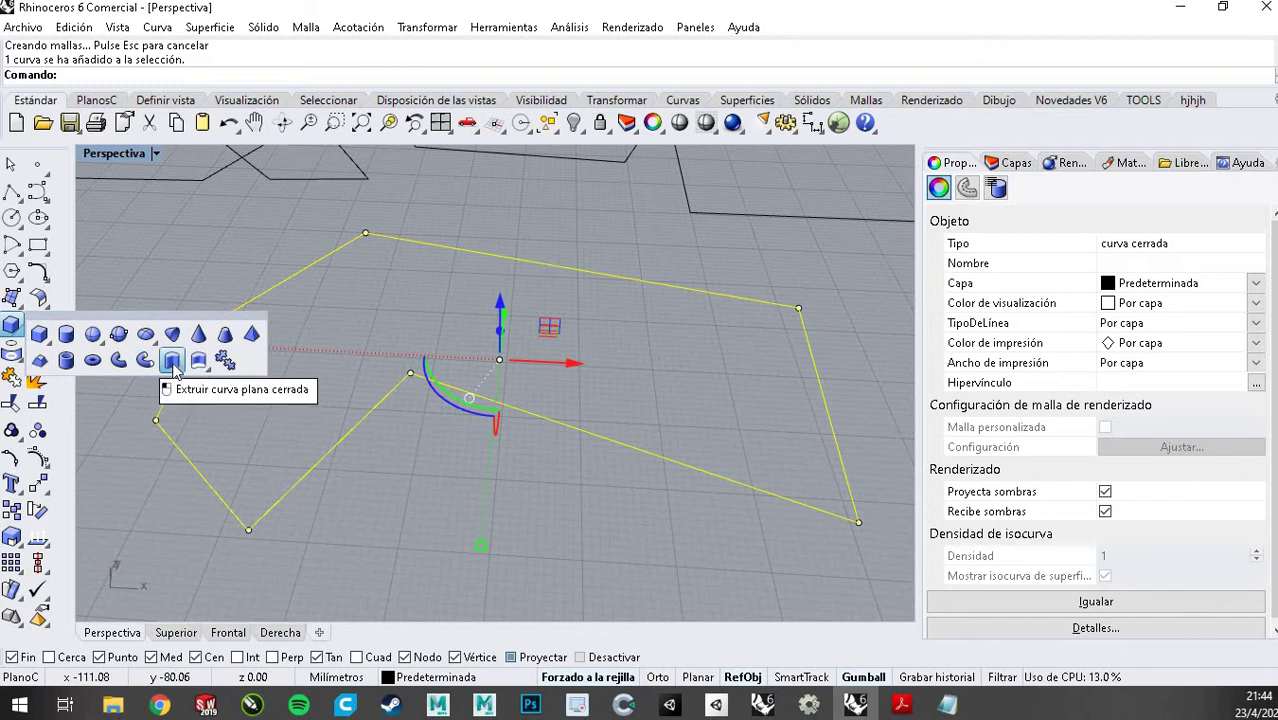
pyautogui.click(12, 297)
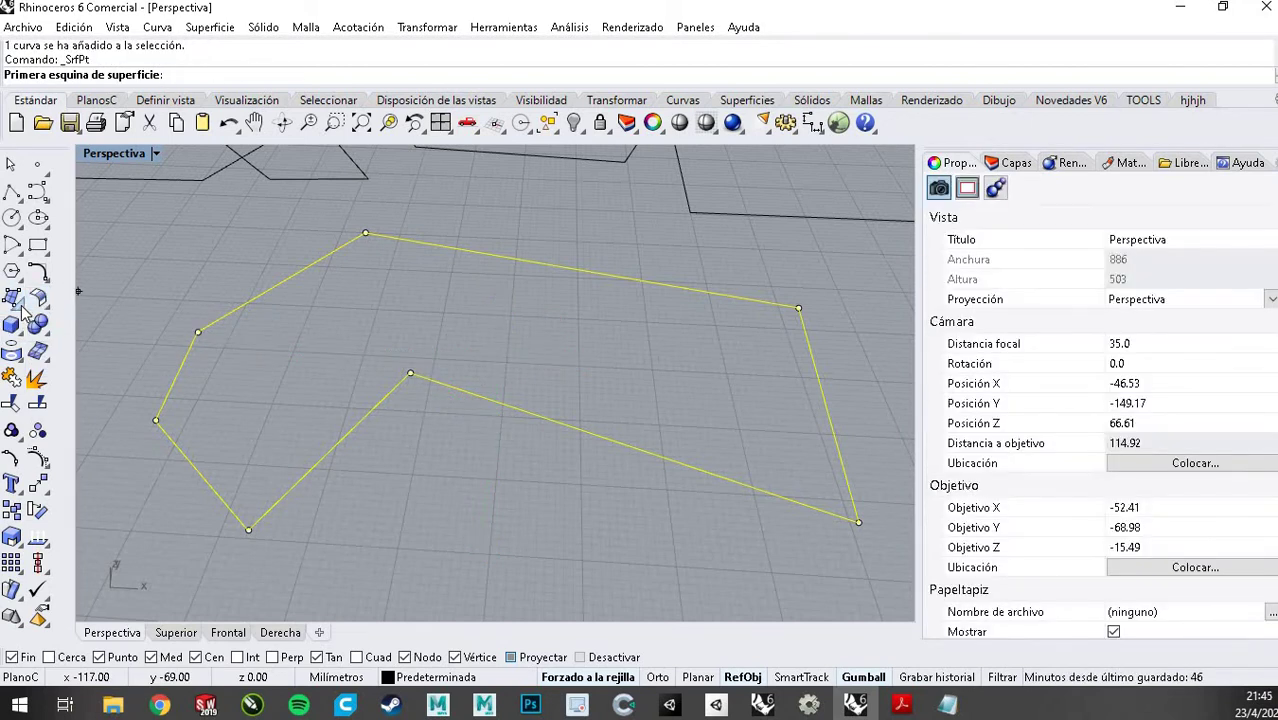
pyautogui.click(12, 297)
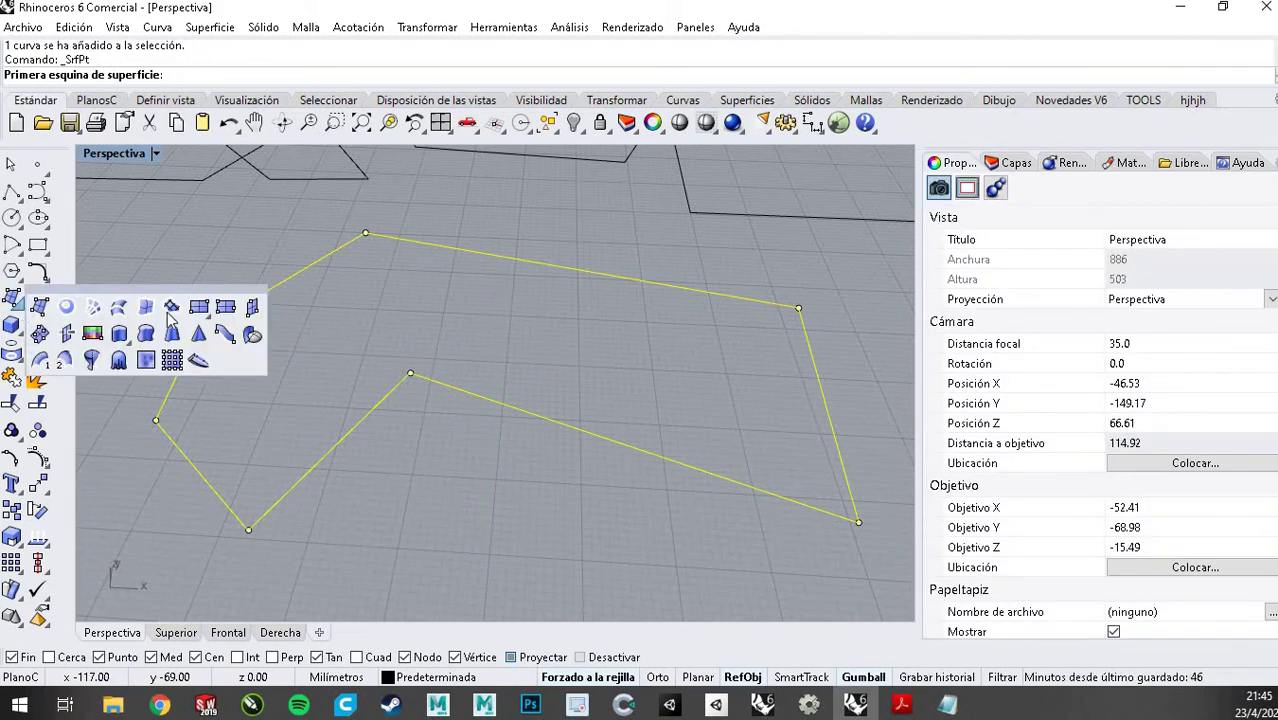
pyautogui.click(119, 340)
pyautogui.scroll(-4, 468, 328)
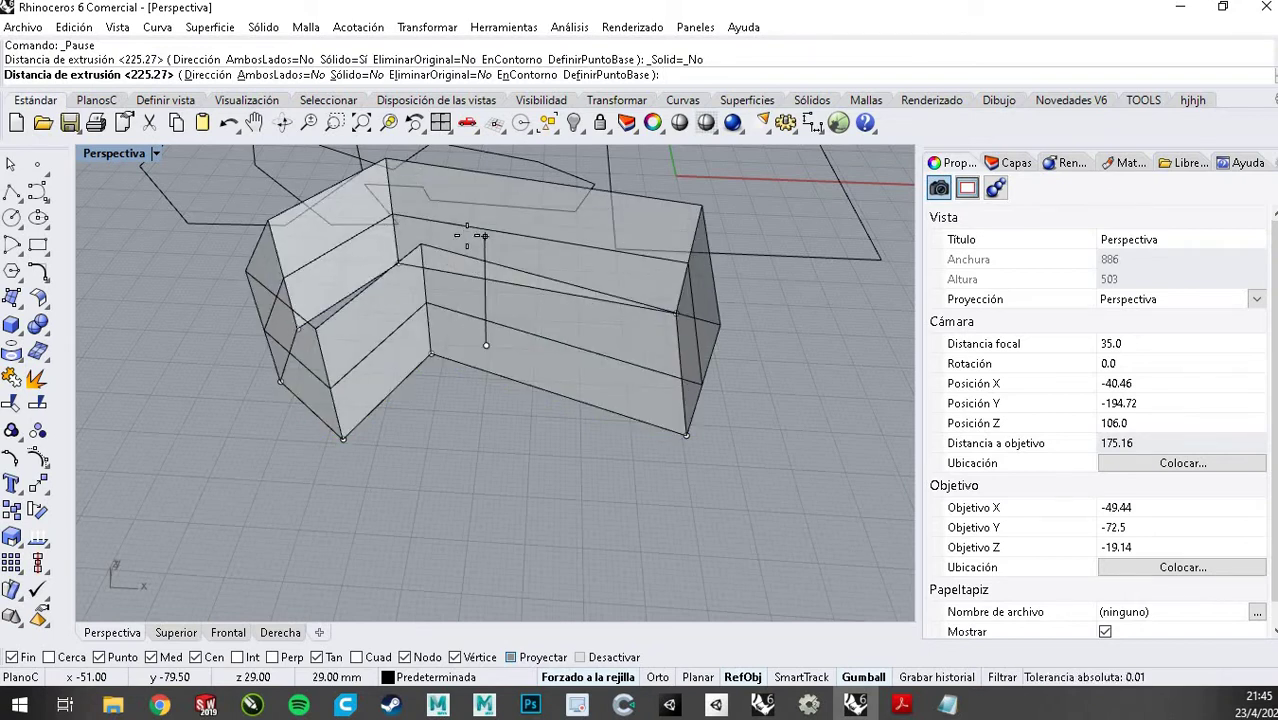
pyautogui.click(467, 235)
pyautogui.moveTo(752, 333); pyautogui.dragTo(710, 383, button='right')
pyautogui.scroll(-3, 470, 326)
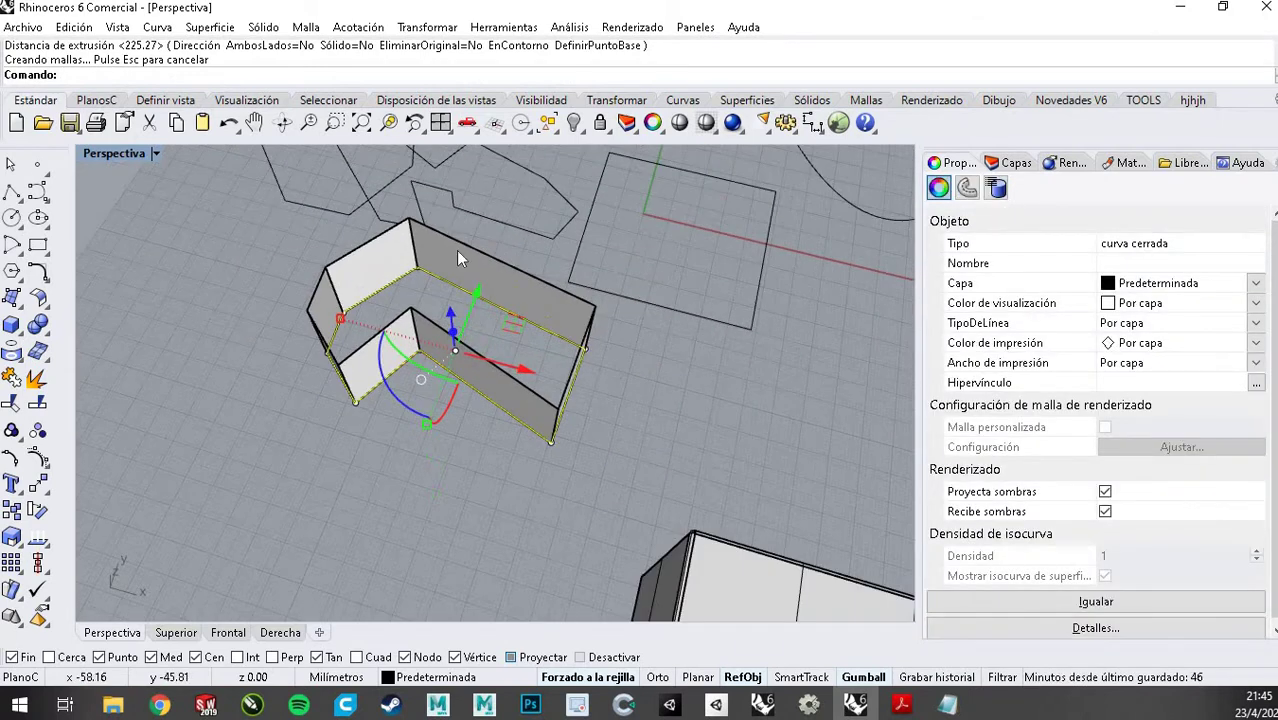
pyautogui.scroll(2, 281, 365)
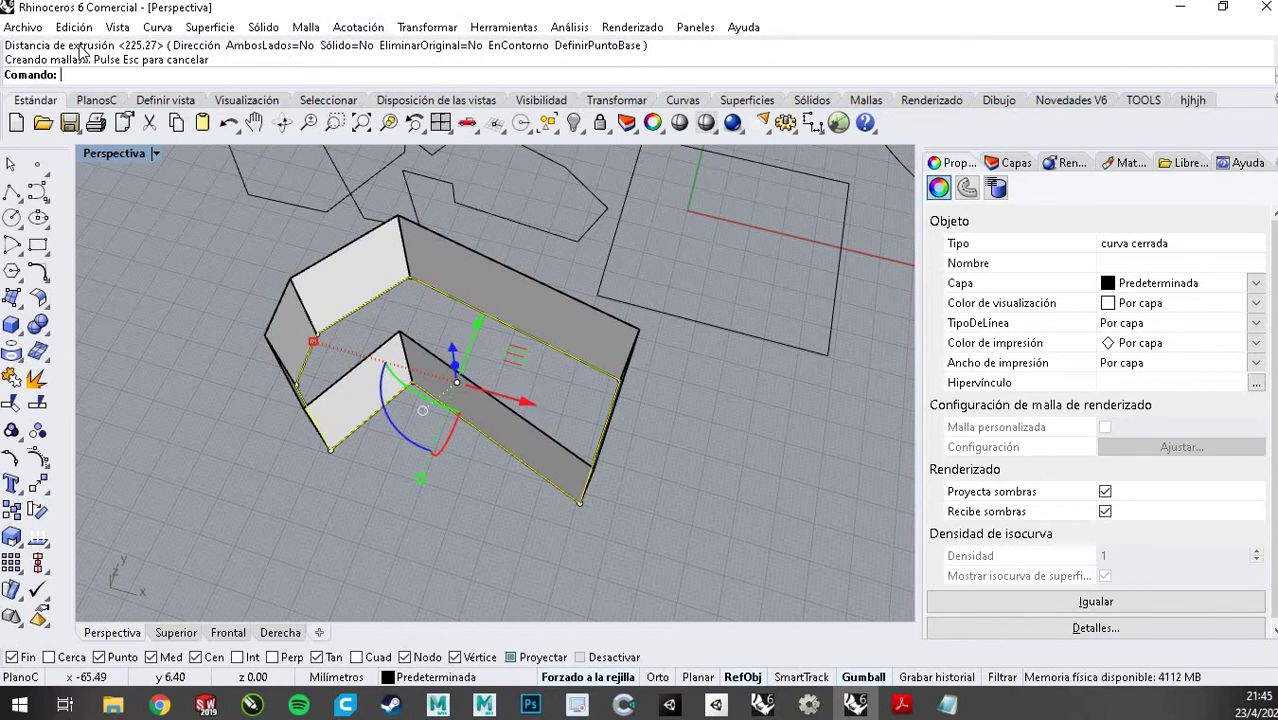
pyautogui.hotkey('ctrl', 'z')
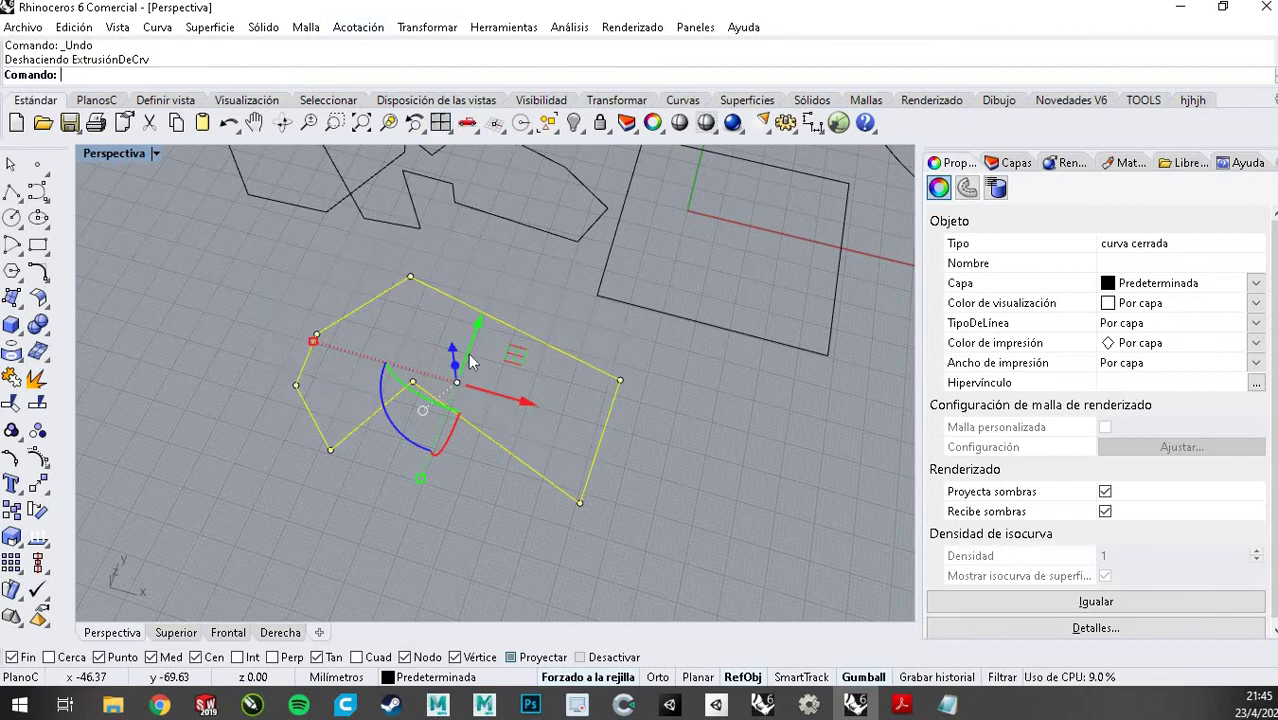
# Raise the closed polyline along Z and extrude it 28 mm downward with the solid option on
pyautogui.moveTo(562, 370); pyautogui.dragTo(478, 368, button='right')
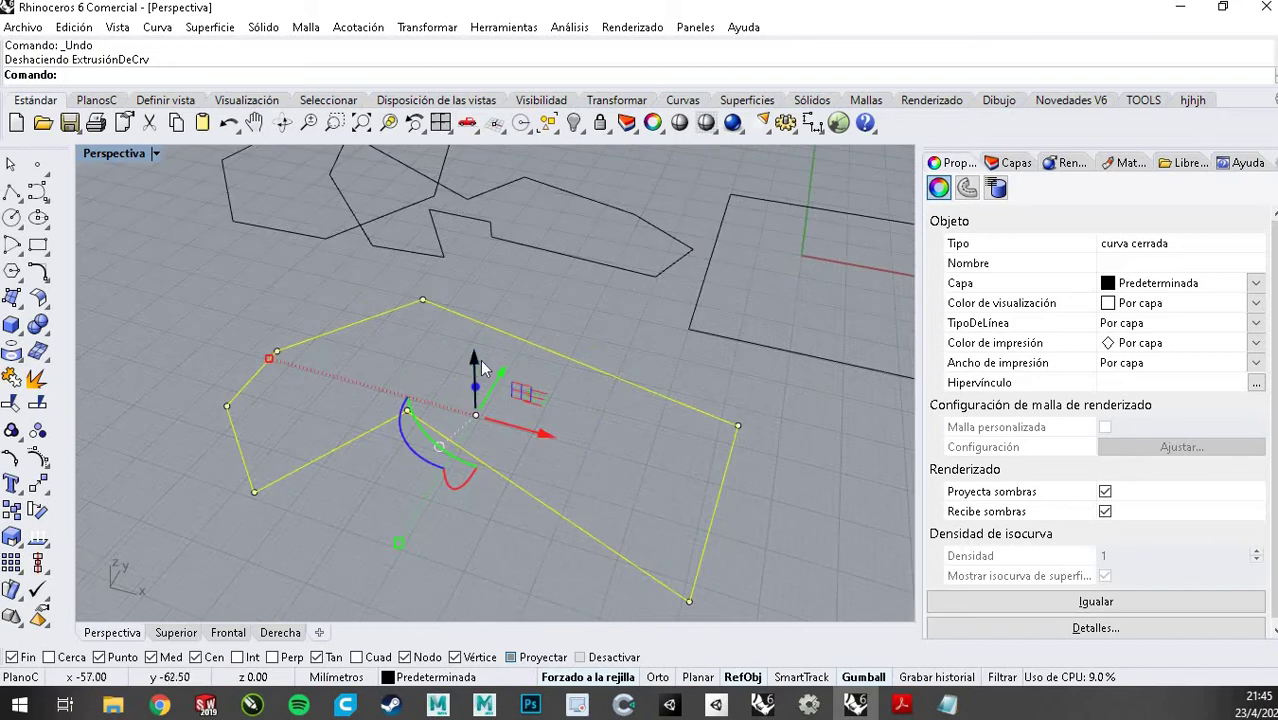
pyautogui.moveTo(477, 366); pyautogui.dragTo(485, 314)
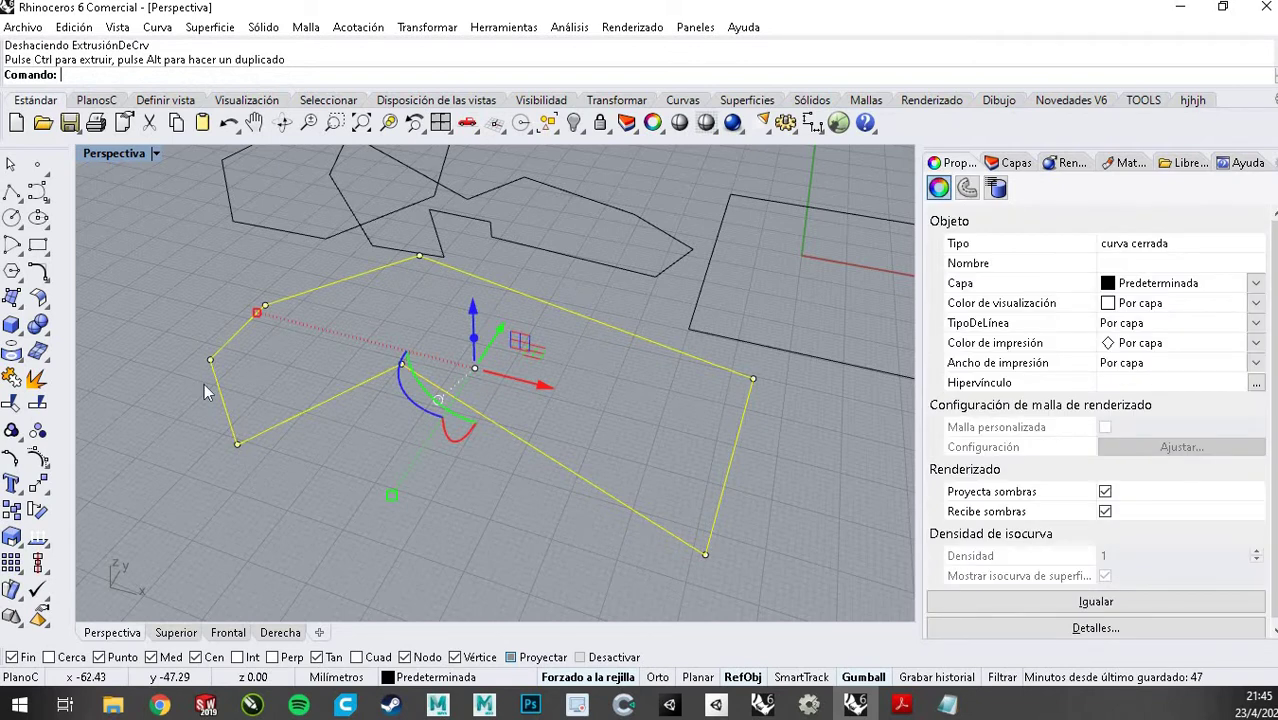
pyautogui.click(38, 350)
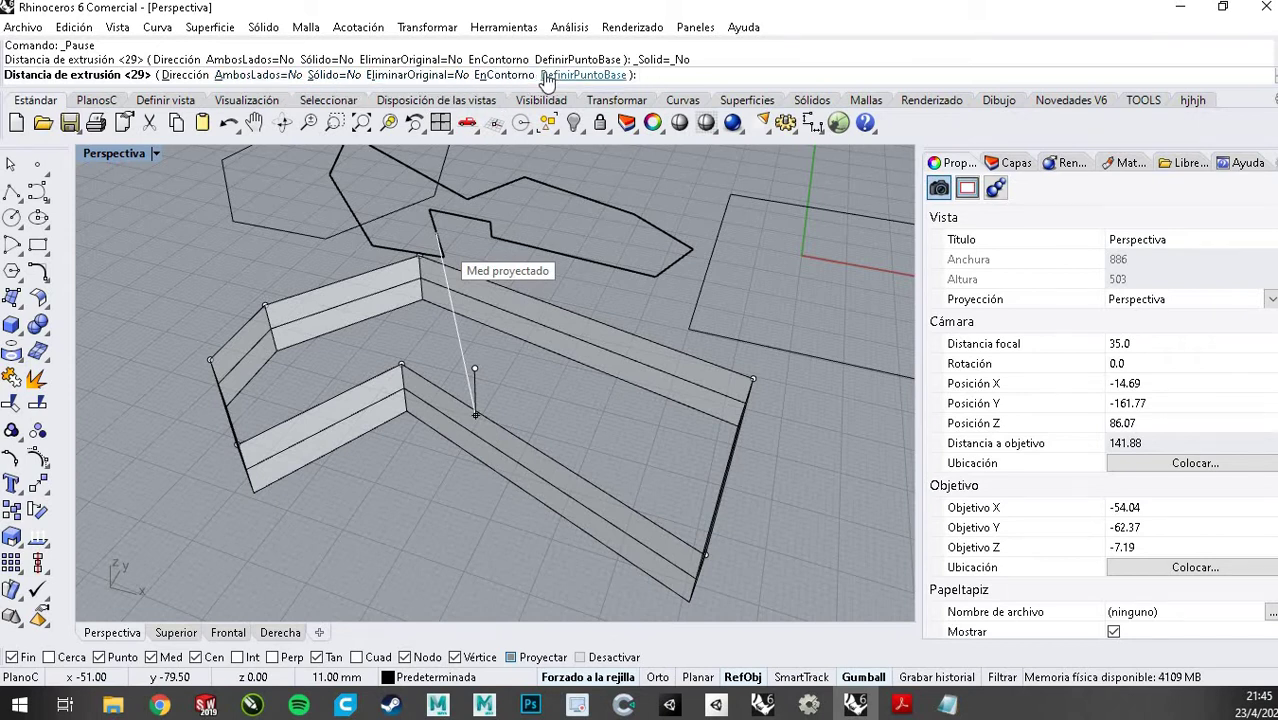
pyautogui.click(335, 75)
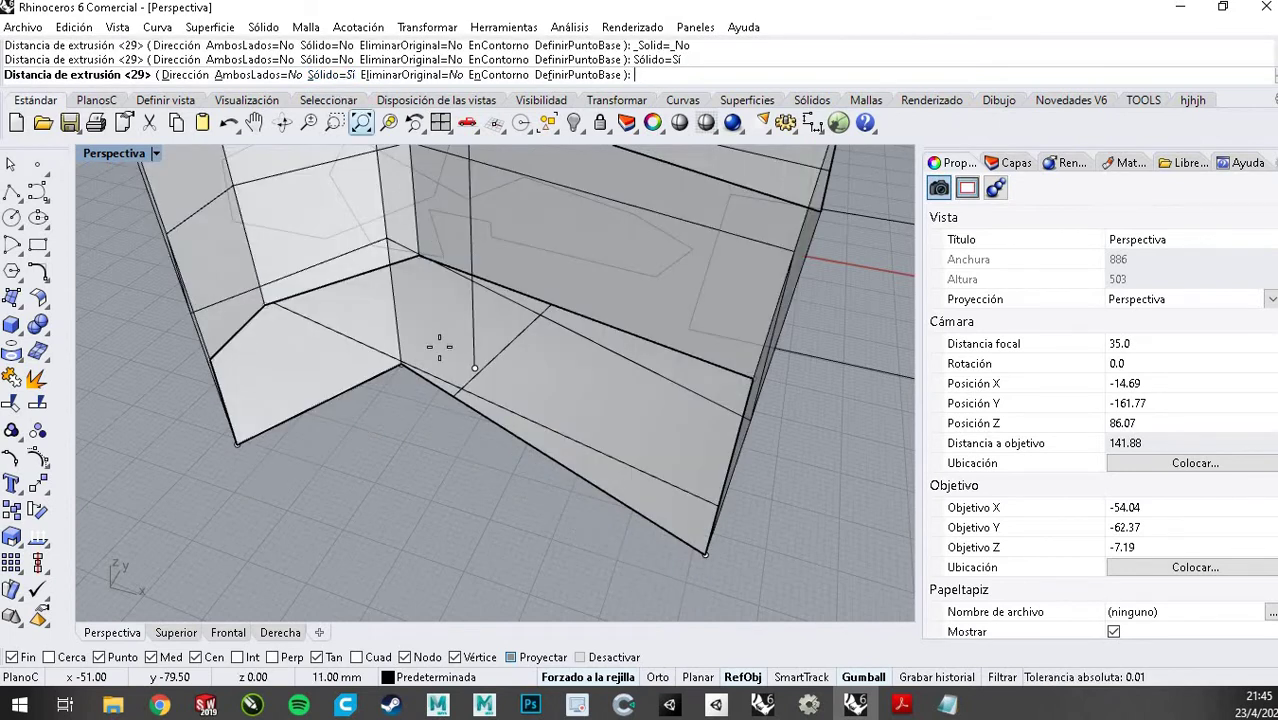
pyautogui.click(478, 476)
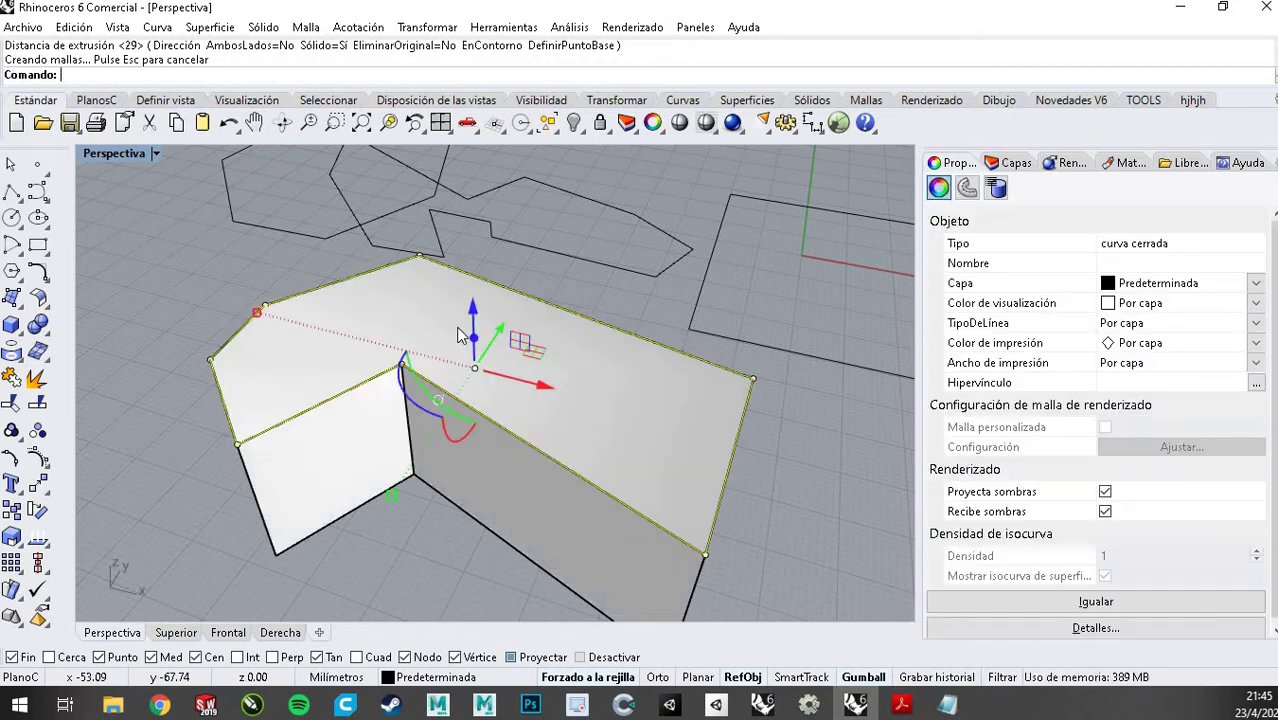
pyautogui.press('Escape')
pyautogui.click(14, 172)
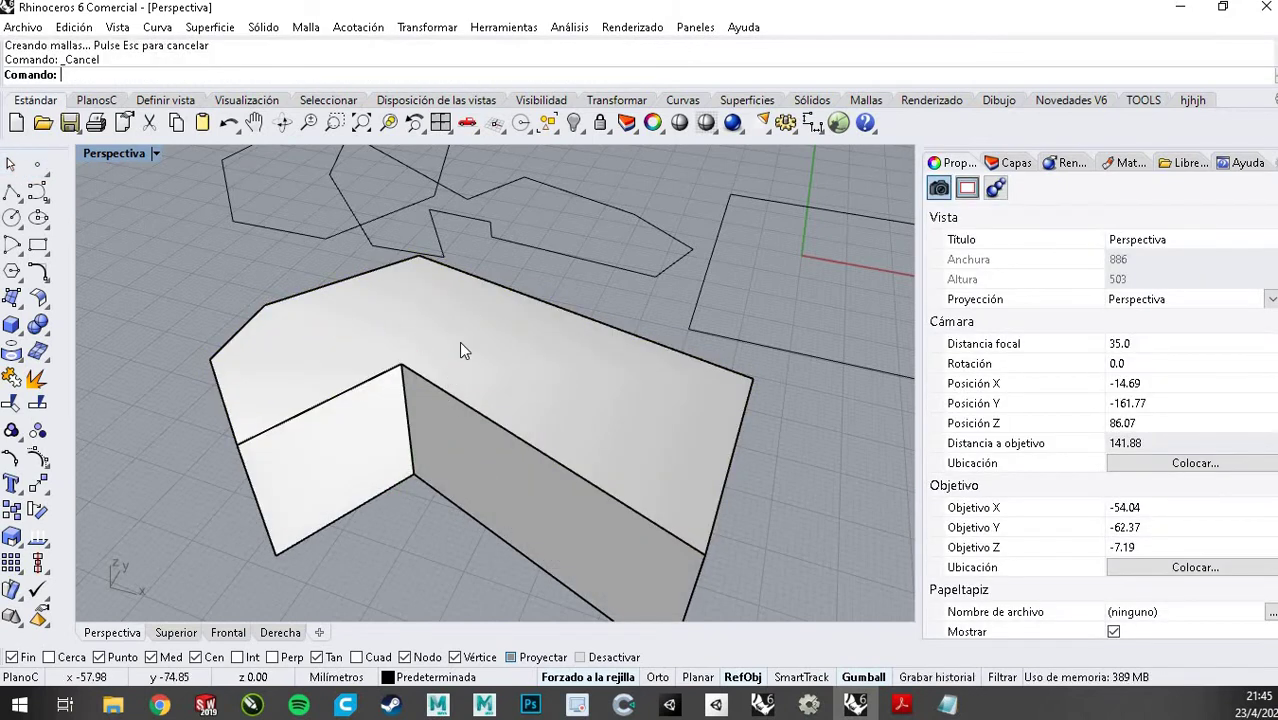
# Explode the extruded polyline solid into separate surfaces and select its top face and a short side face individually
pyautogui.click(461, 337)
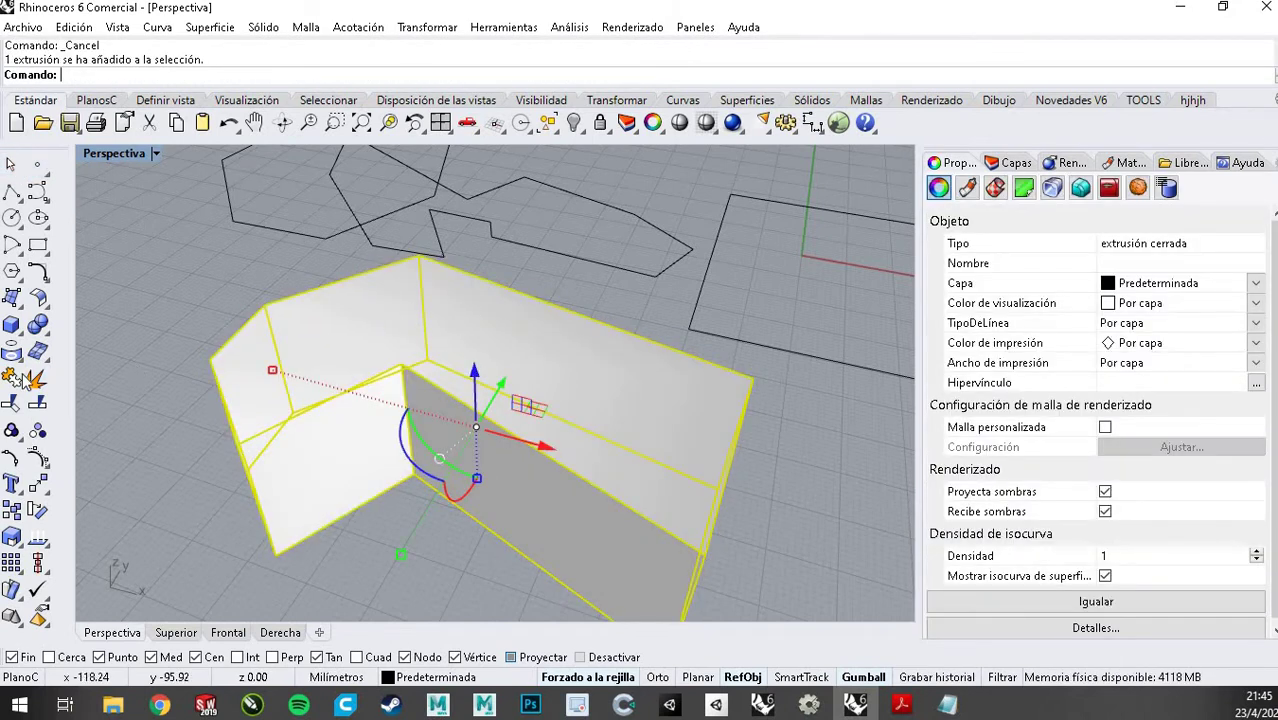
pyautogui.click(34, 379)
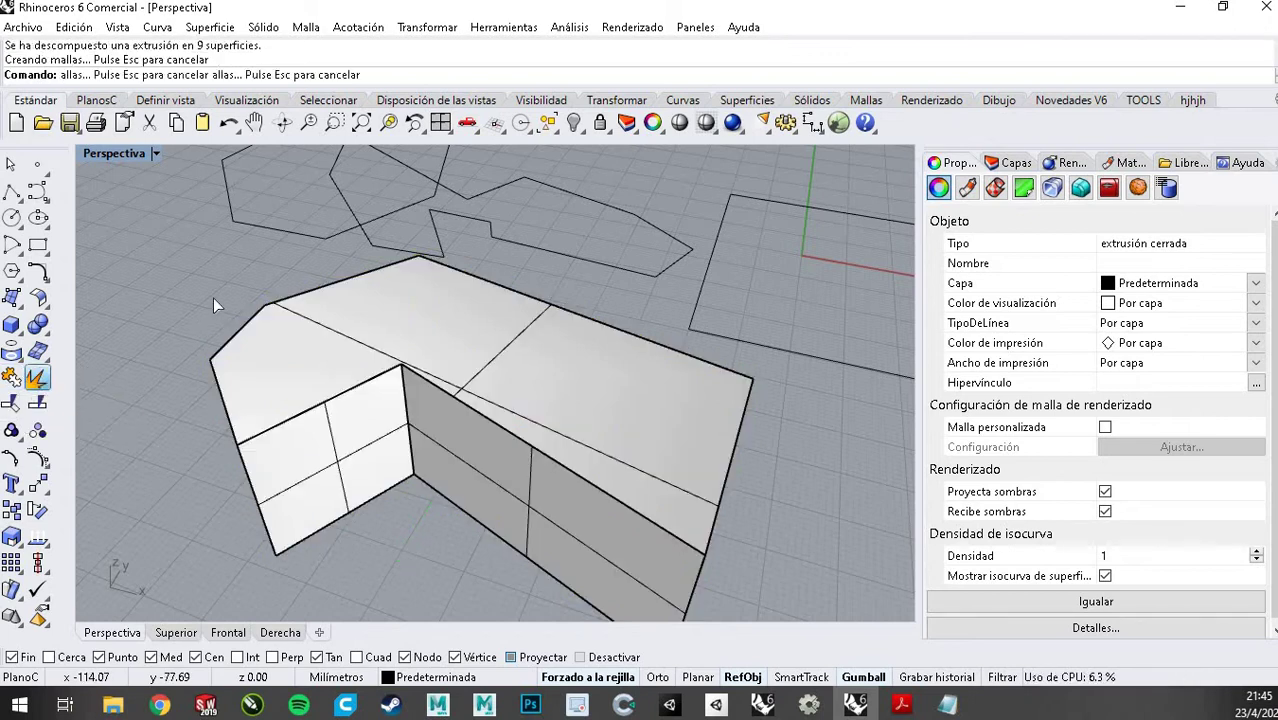
pyautogui.click(423, 322)
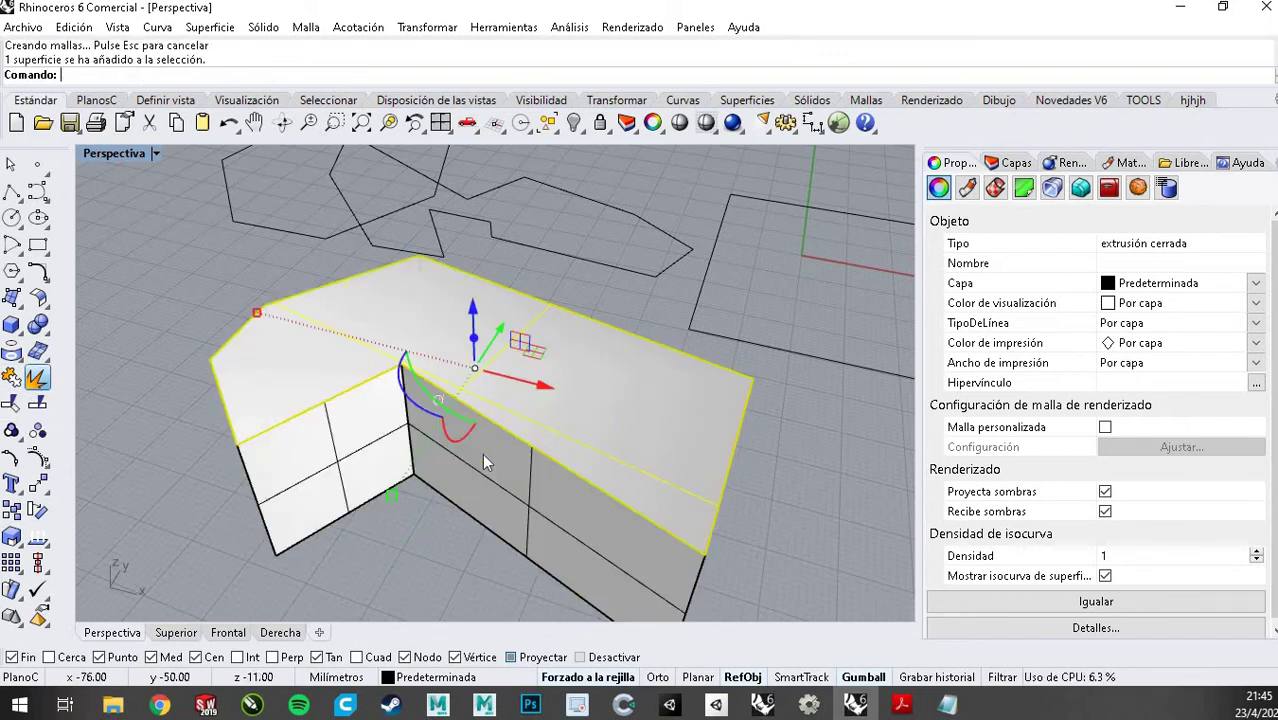
pyautogui.click(365, 453)
# Extrude the closed rectangle at the grid origin 29 mm upward with the solid option on and both sides off
pyautogui.scroll(-3, 687, 446)
pyautogui.scroll(-2, 897, 361)
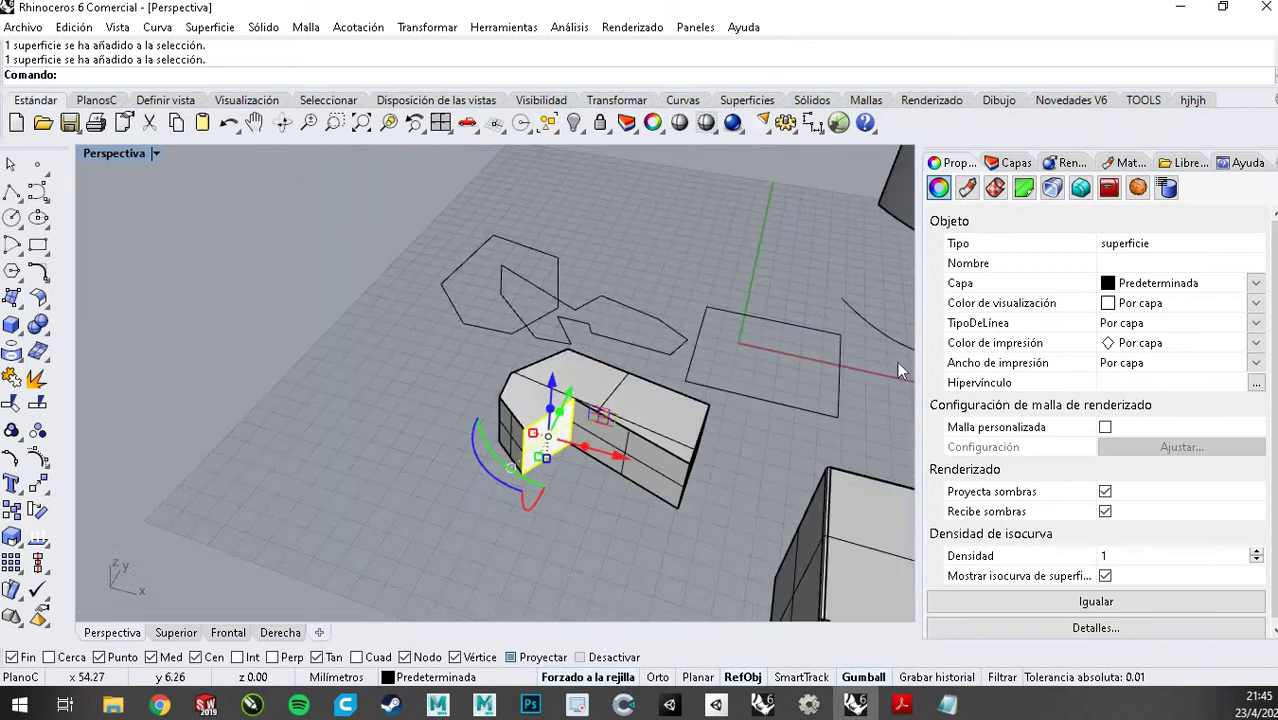
pyautogui.scroll(5, 800, 362)
pyautogui.click(784, 363)
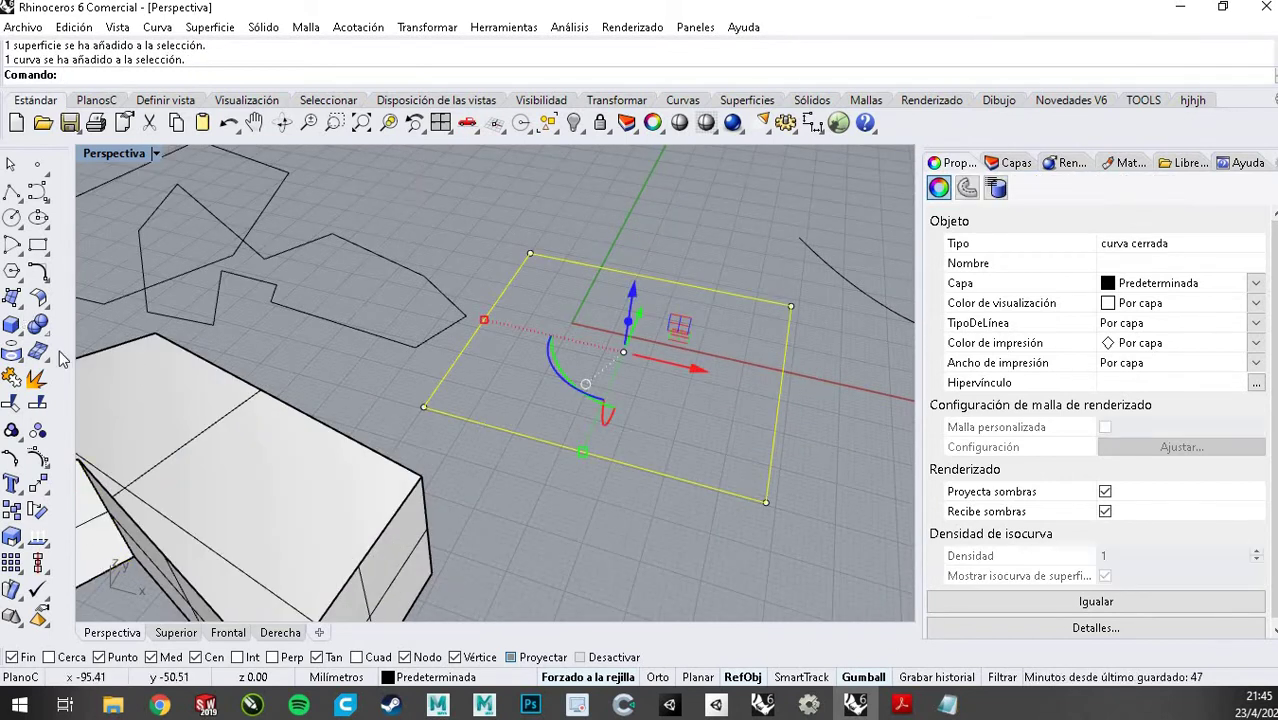
pyautogui.click(14, 300)
pyautogui.click(23, 305)
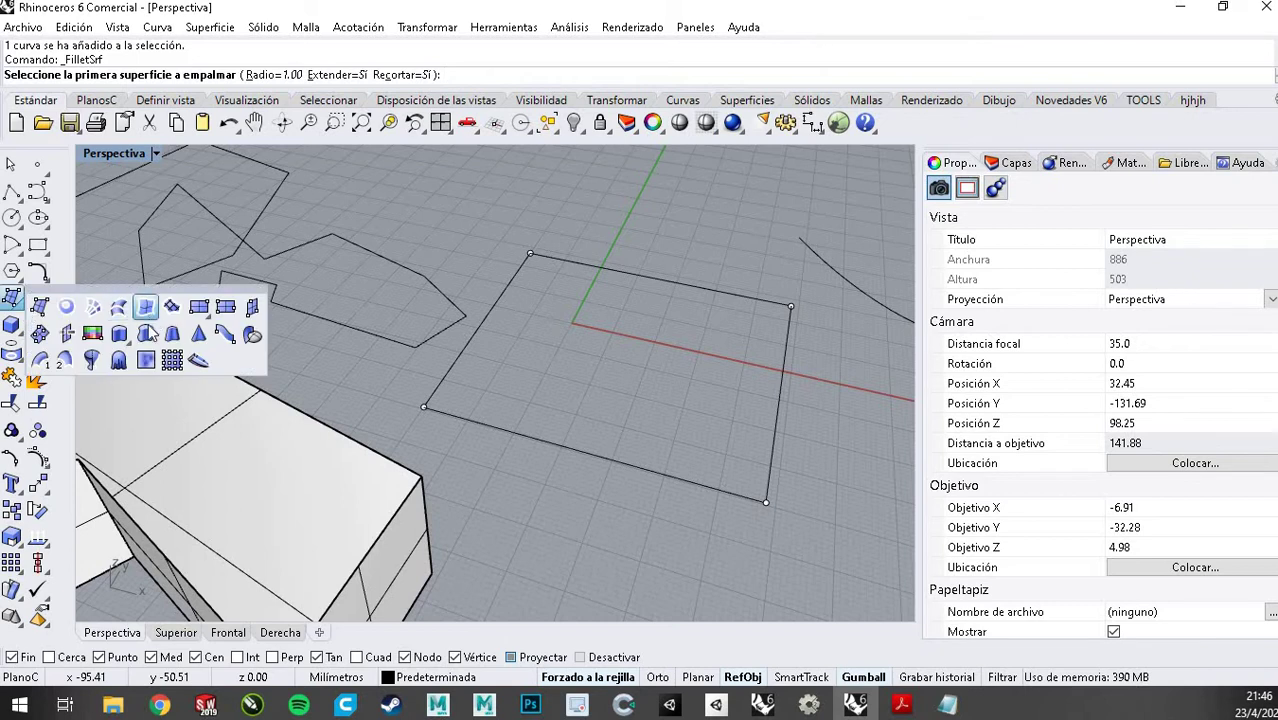
pyautogui.click(124, 337)
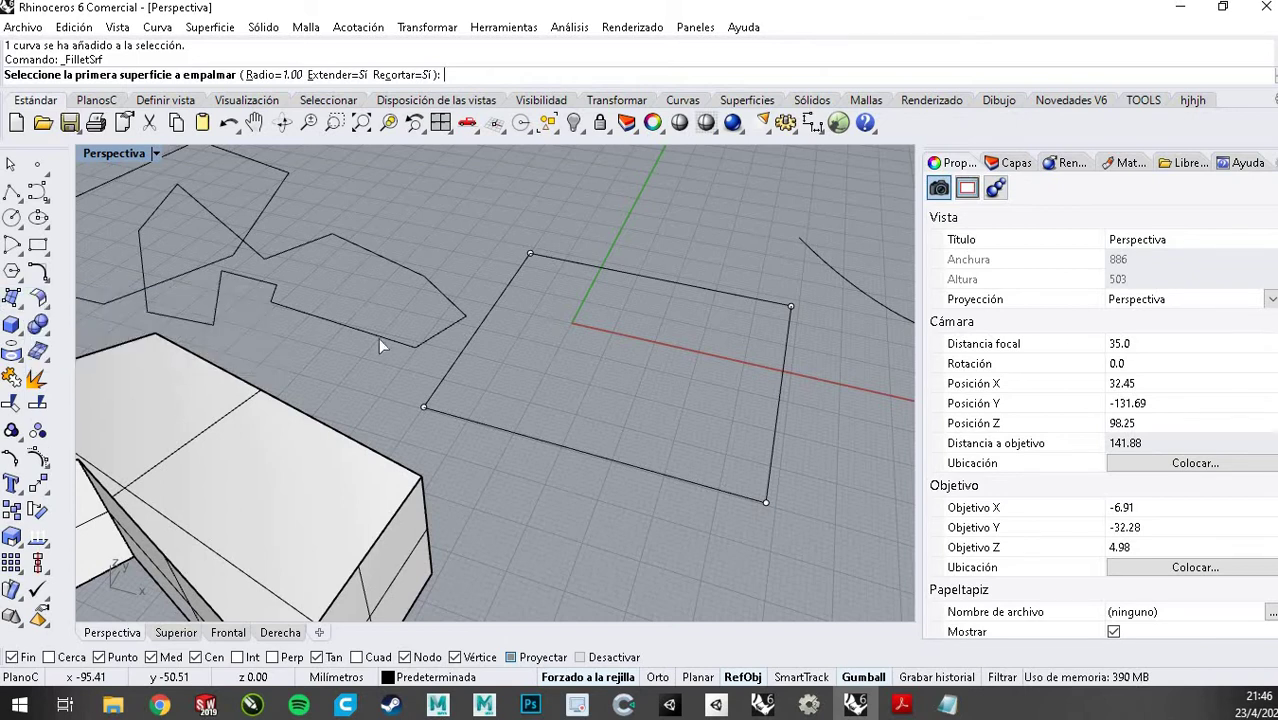
pyautogui.click(555, 444)
pyautogui.press('Return')
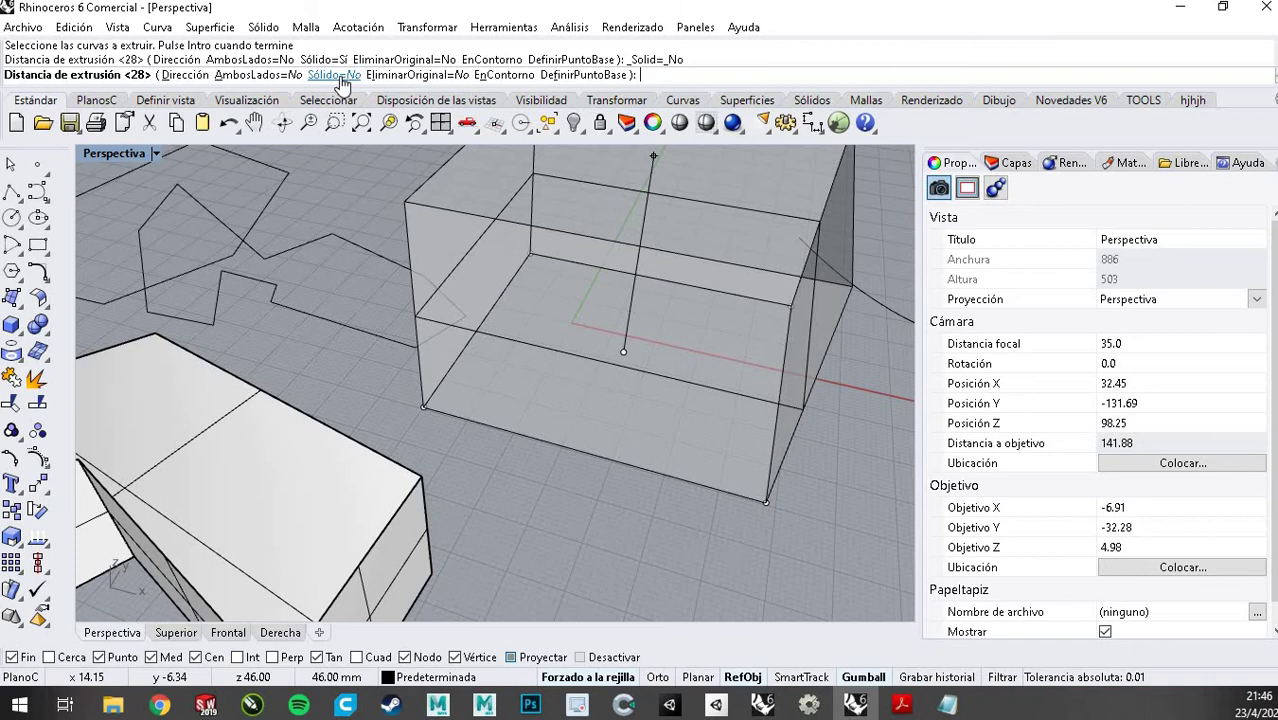
pyautogui.click(337, 75)
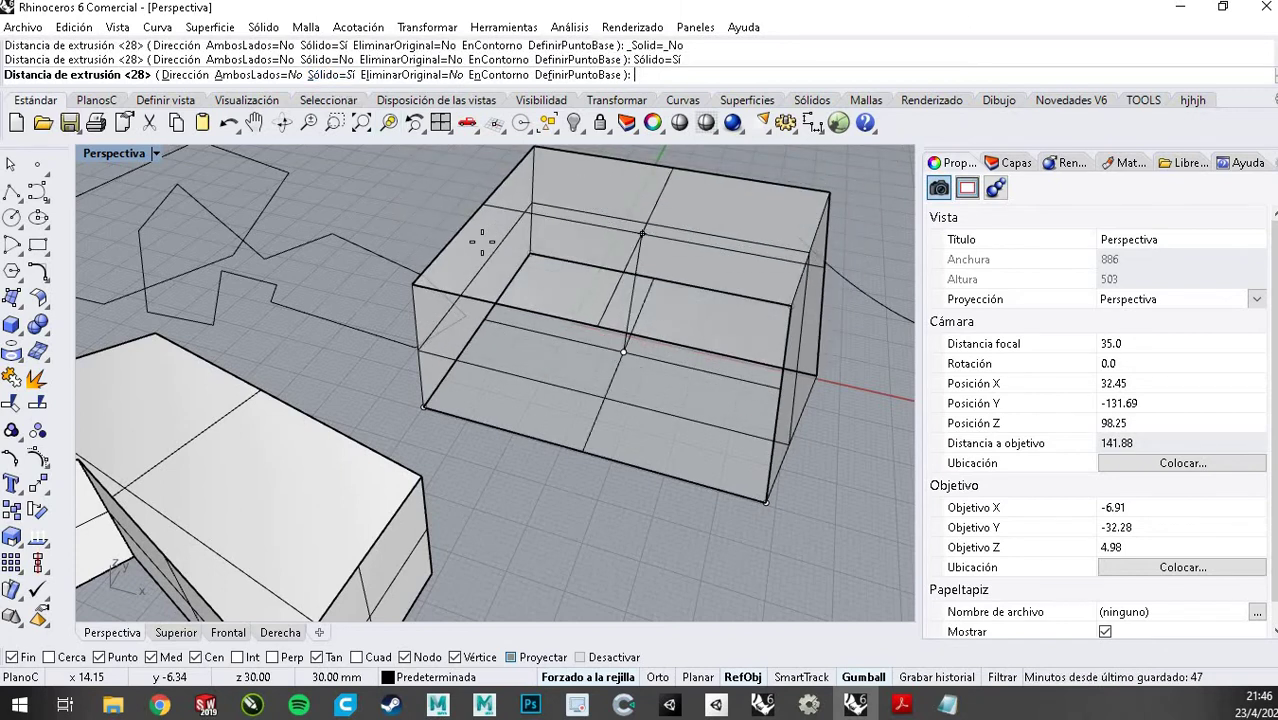
pyautogui.click(278, 78)
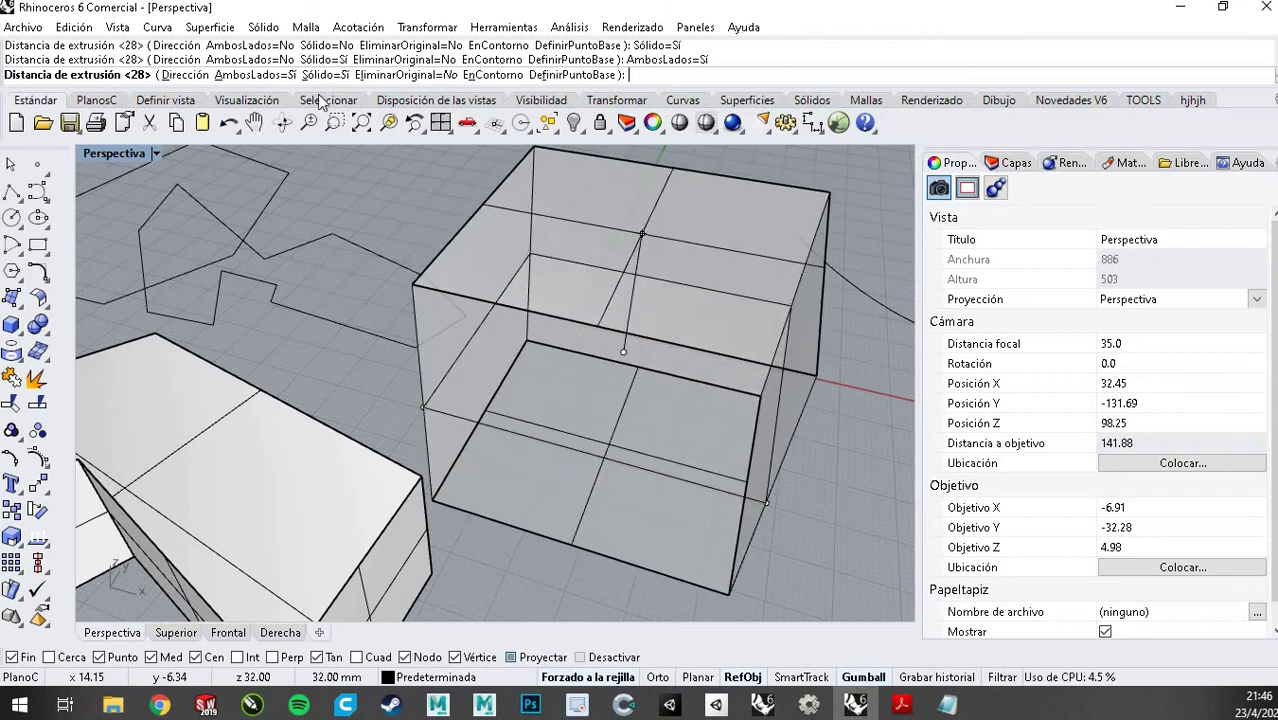
pyautogui.click(262, 76)
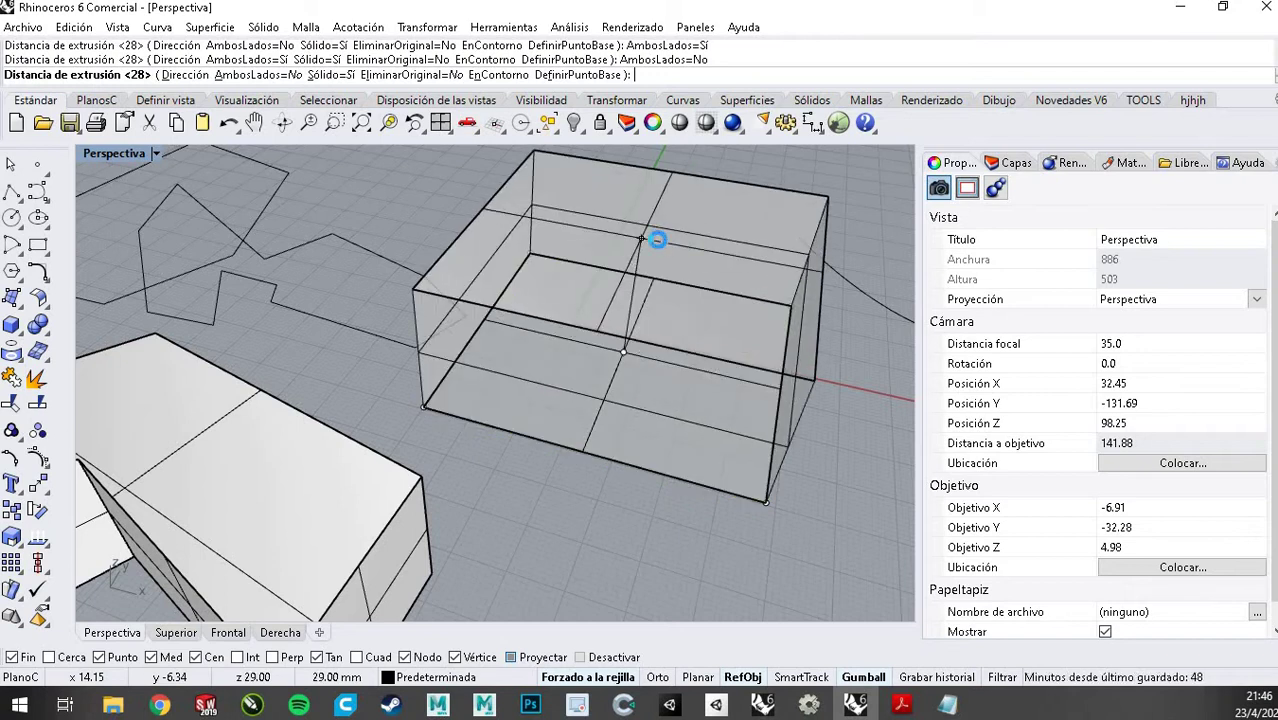
pyautogui.click(657, 240)
# Move the extruded box along negative X, well outside the grid and away from its base rectangle
pyautogui.scroll(-5, 408, 365)
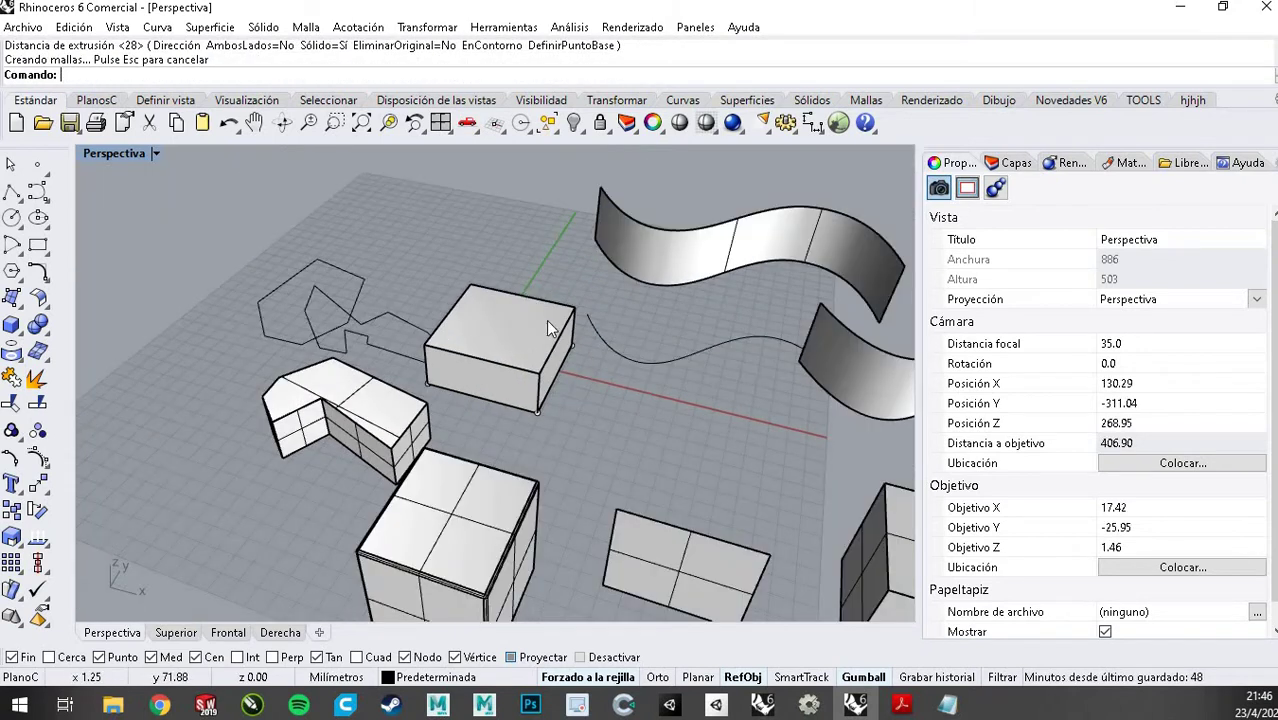
pyautogui.scroll(2, 699, 466)
pyautogui.scroll(2, 610, 440)
pyautogui.moveTo(499, 435); pyautogui.dragTo(494, 397, button='right')
pyautogui.scroll(10, 600, 400)
pyautogui.scroll(-6, 603, 267)
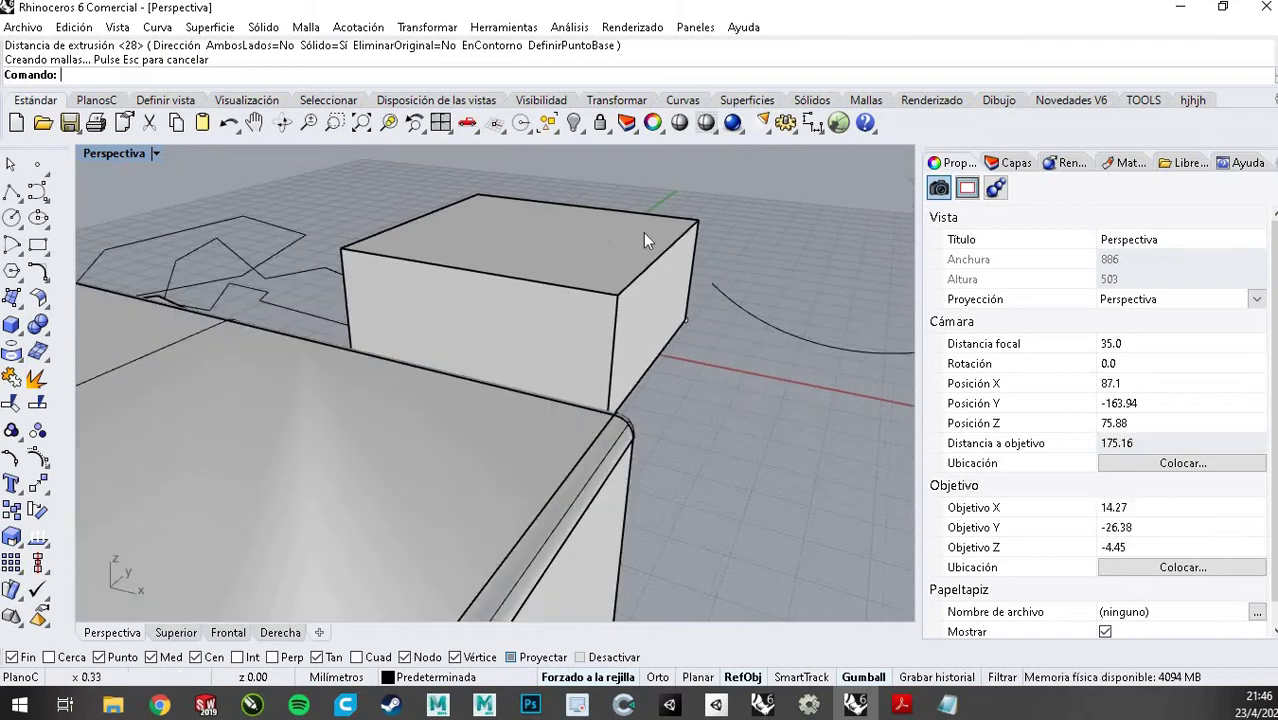
pyautogui.scroll(2, 560, 285)
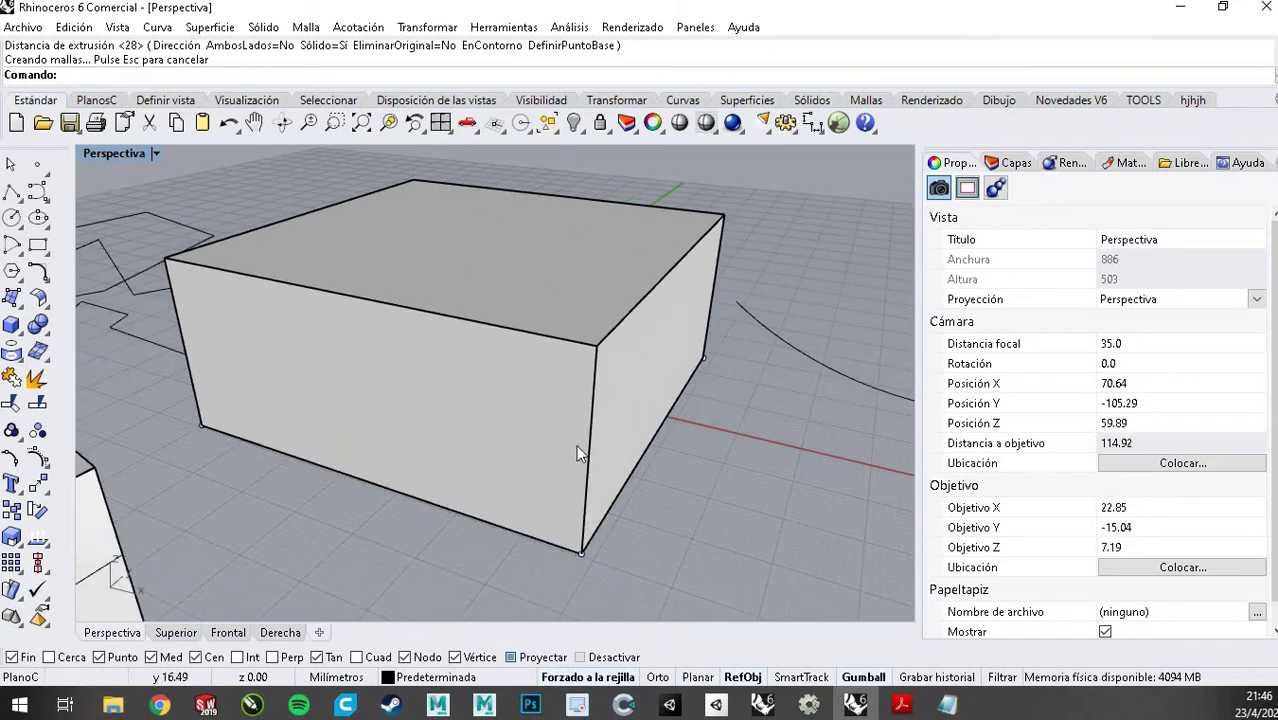
pyautogui.press('Escape')
pyautogui.moveTo(513, 357); pyautogui.dragTo(540, 295, button='right')
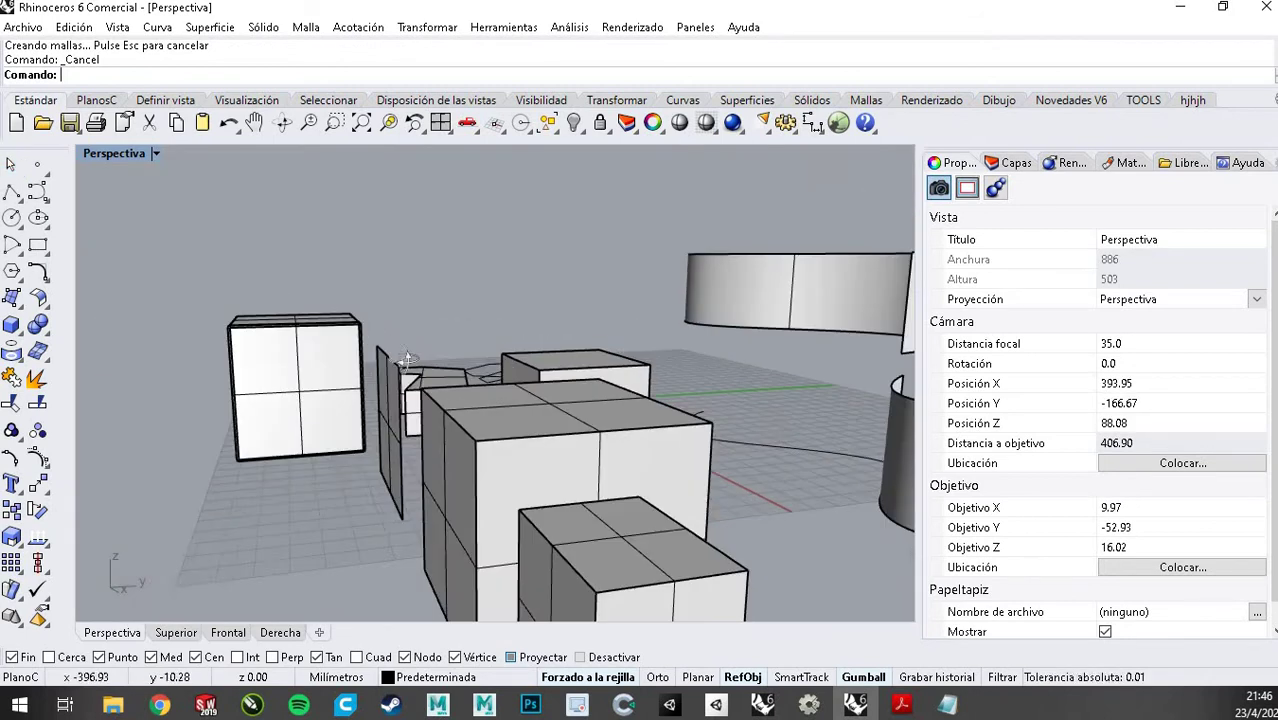
pyautogui.click(565, 334)
pyautogui.moveTo(586, 339); pyautogui.dragTo(48, 298)
# Examine the moved box from several angles, selecting and deselecting it to check that it is one closed solid
pyautogui.moveTo(471, 272); pyautogui.dragTo(733, 320, button='right')
pyautogui.scroll(-6, 733, 320)
pyautogui.scroll(4, 345, 318)
pyautogui.scroll(4, 622, 405)
pyautogui.moveTo(551, 342)
pyautogui.mouseDown(button='right')
pyautogui.moveTo(622, 405)
pyautogui.moveTo(562, 332)
pyautogui.mouseUp(button='right')
pyautogui.scroll(8, 553, 425)
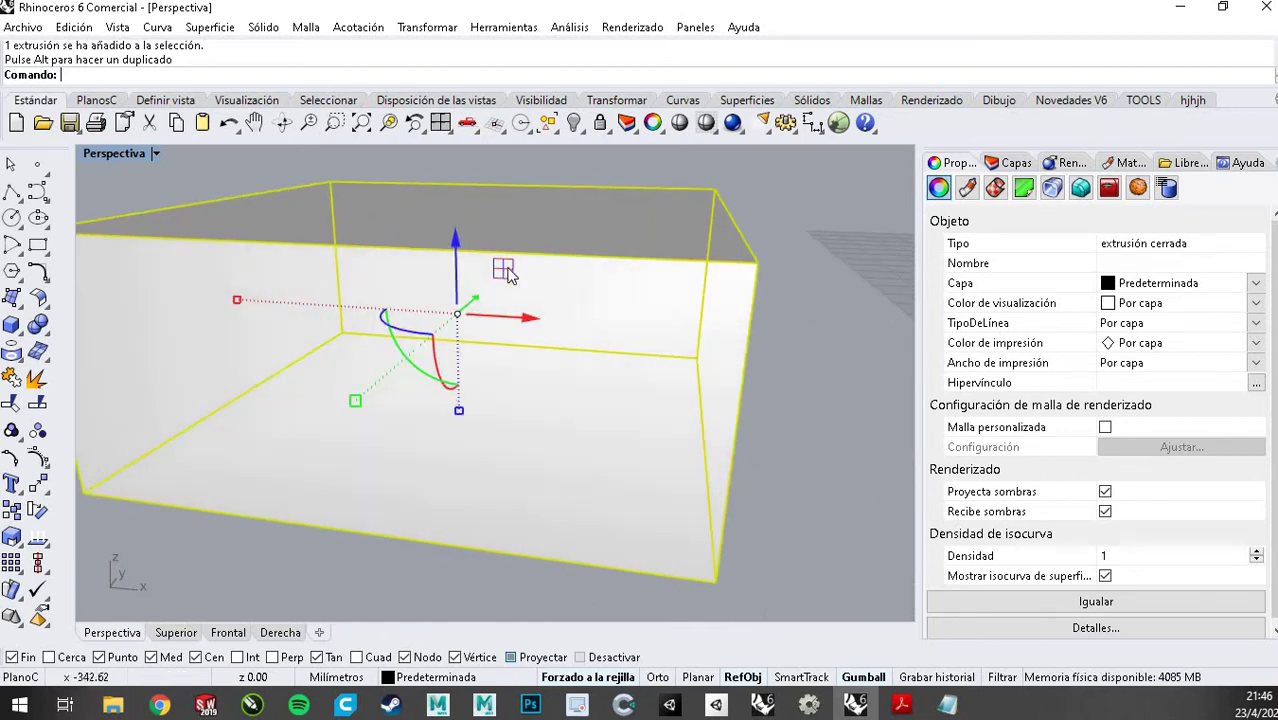
pyautogui.scroll(-4, 508, 271)
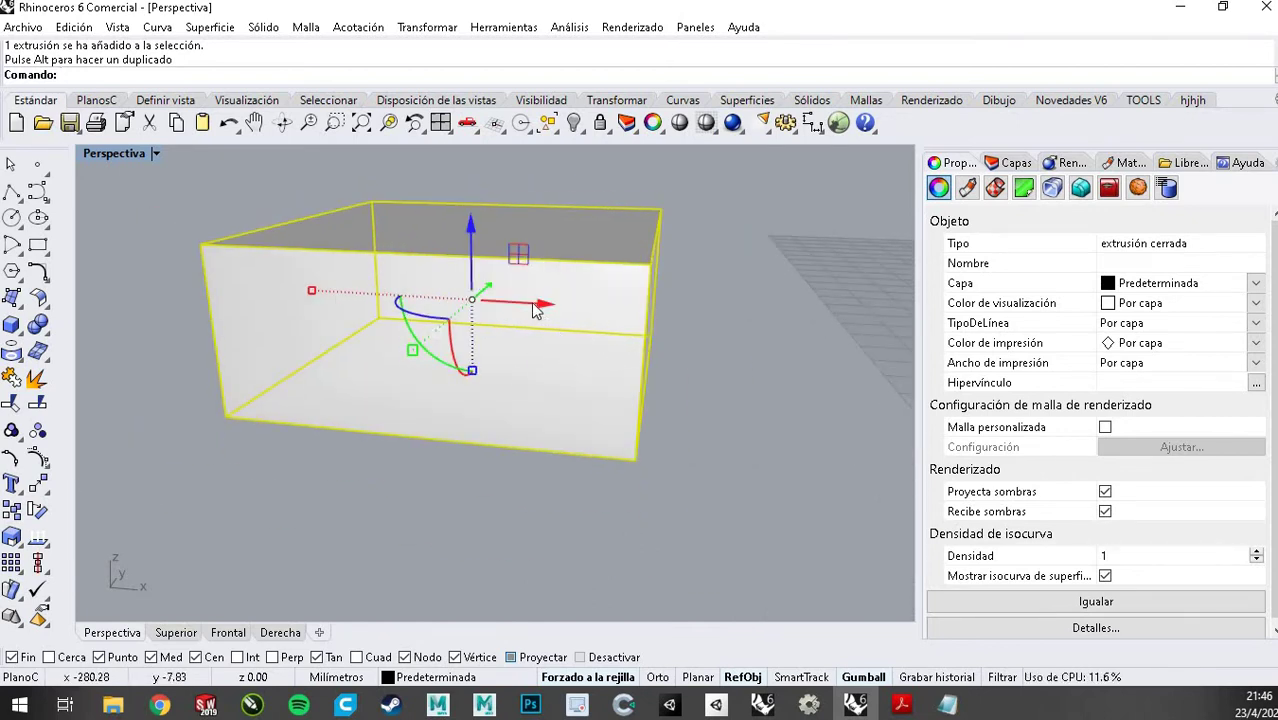
pyautogui.moveTo(705, 307); pyautogui.dragTo(639, 518, button='right')
pyautogui.press('Escape')
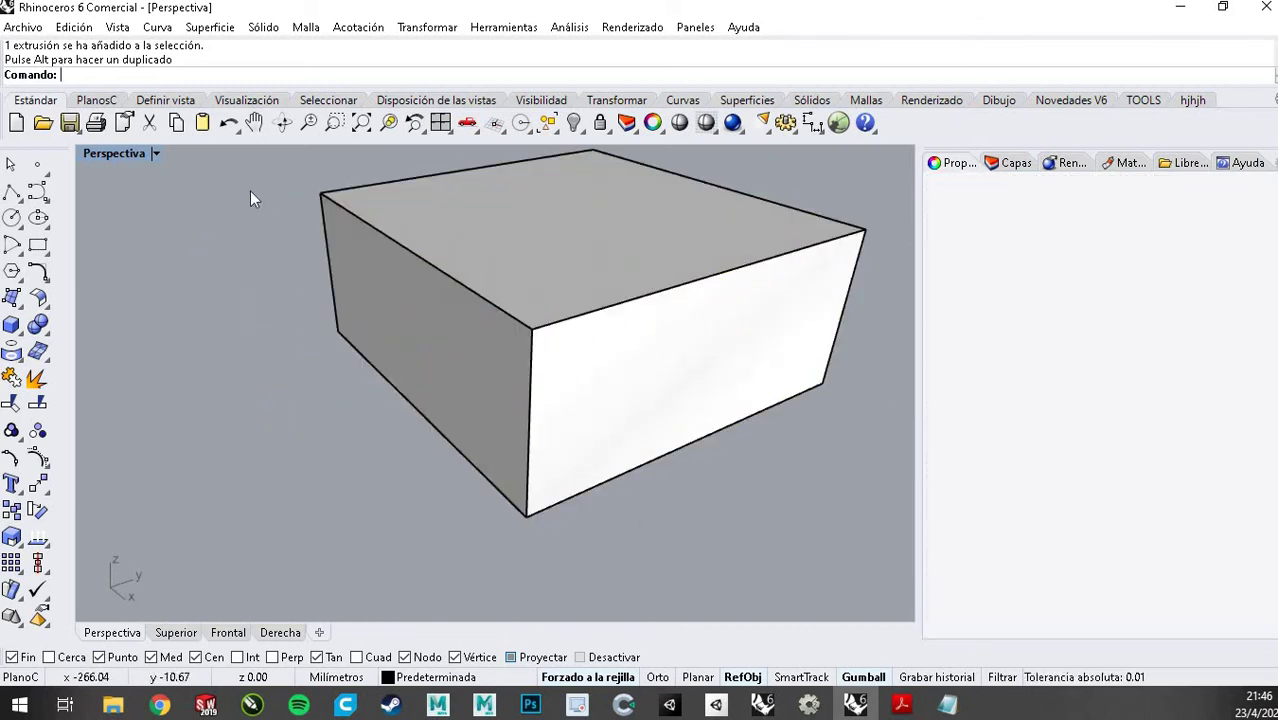
pyautogui.click(691, 365)
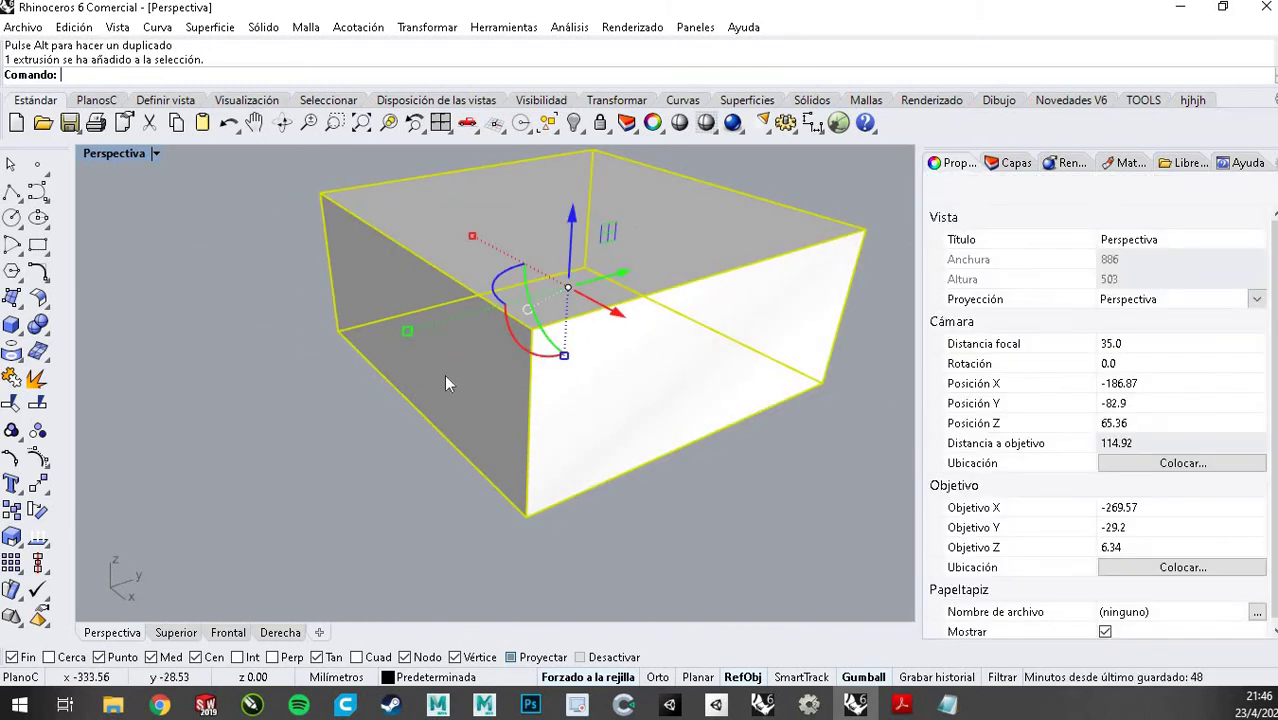
pyautogui.moveTo(442, 432); pyautogui.dragTo(499, 514, button='right')
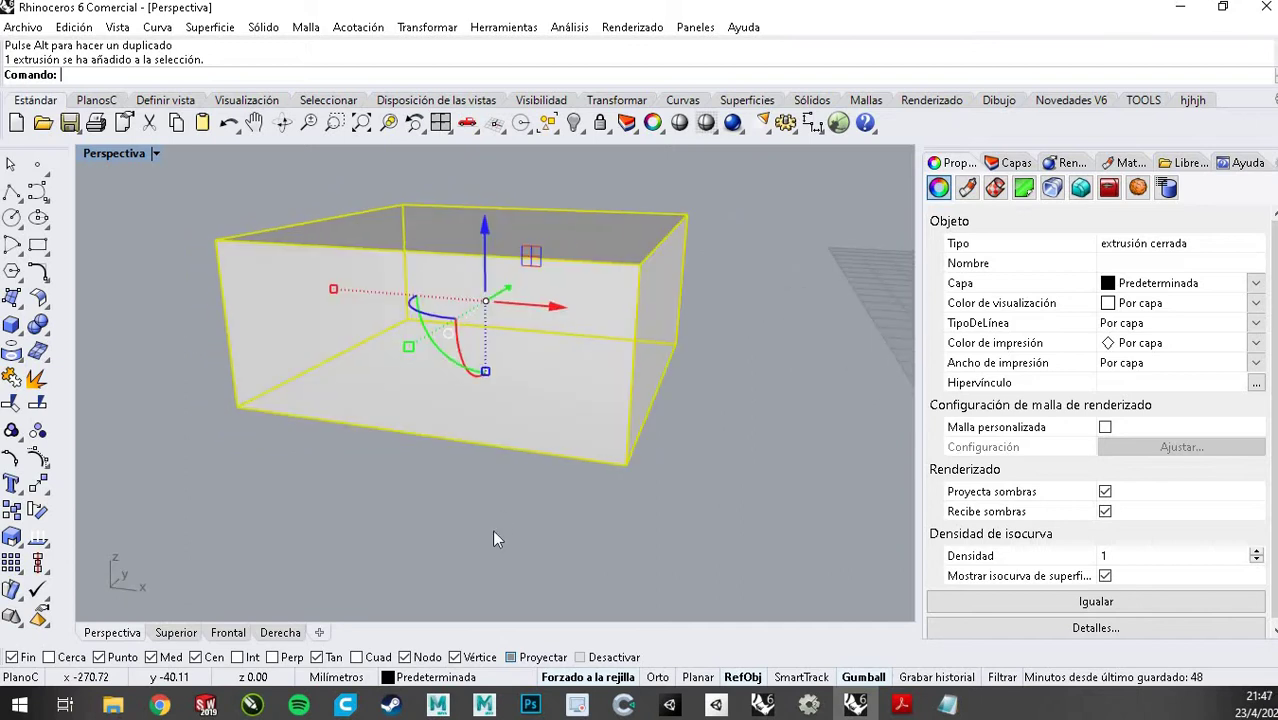
pyautogui.press('Escape')
pyautogui.click(432, 295)
pyautogui.press('Escape')
# Check the top view, then switch to the front view in shaded display and frame the isolated box
pyautogui.click(175, 633)
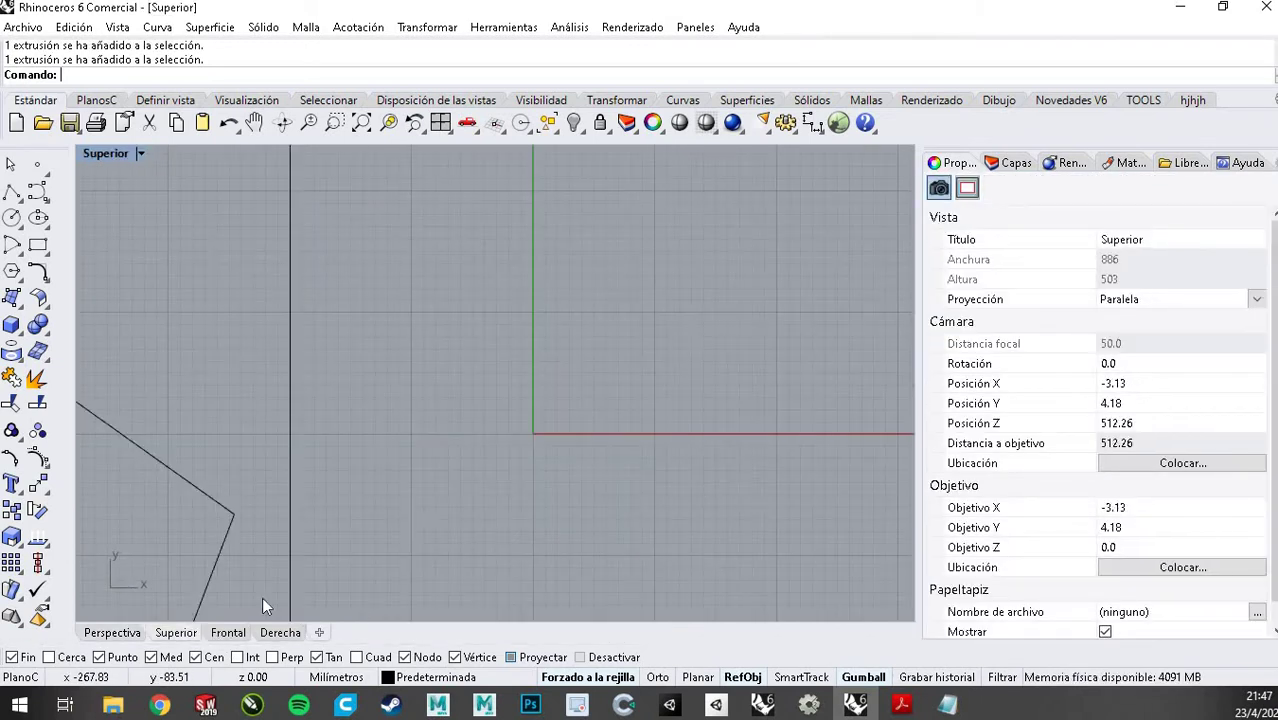
pyautogui.scroll(-10, 584, 412)
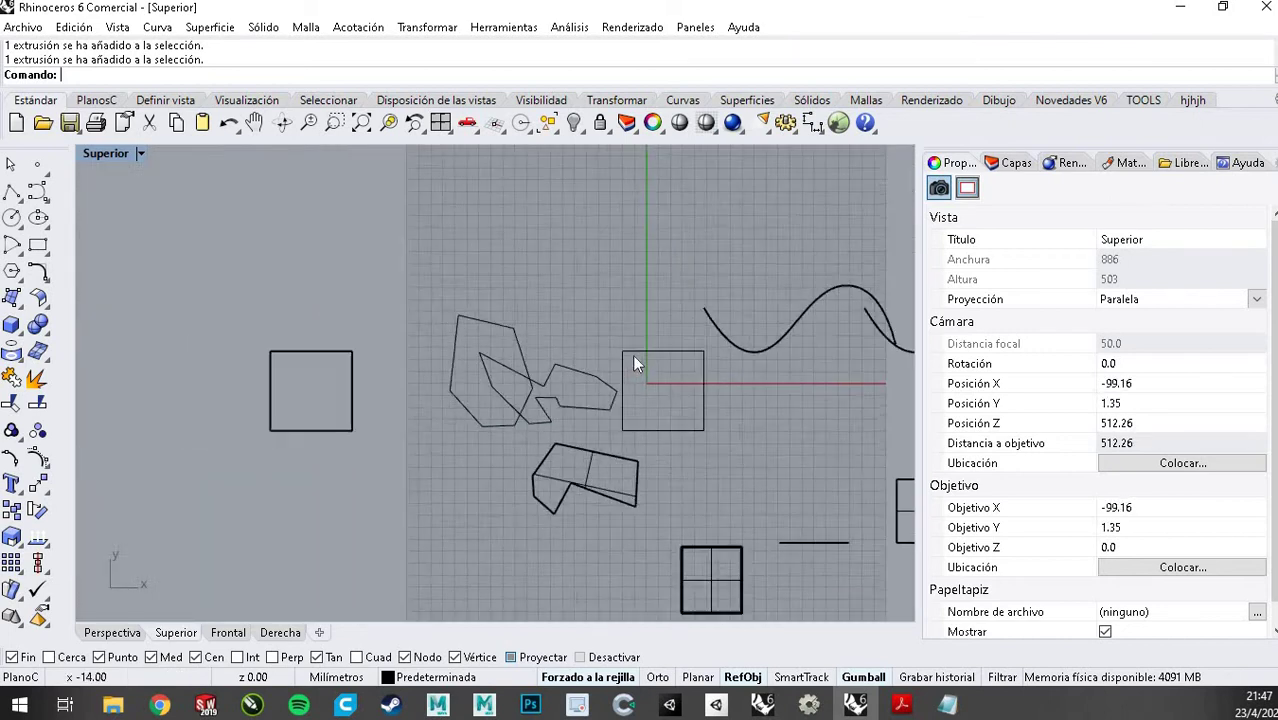
pyautogui.scroll(3, 770, 406)
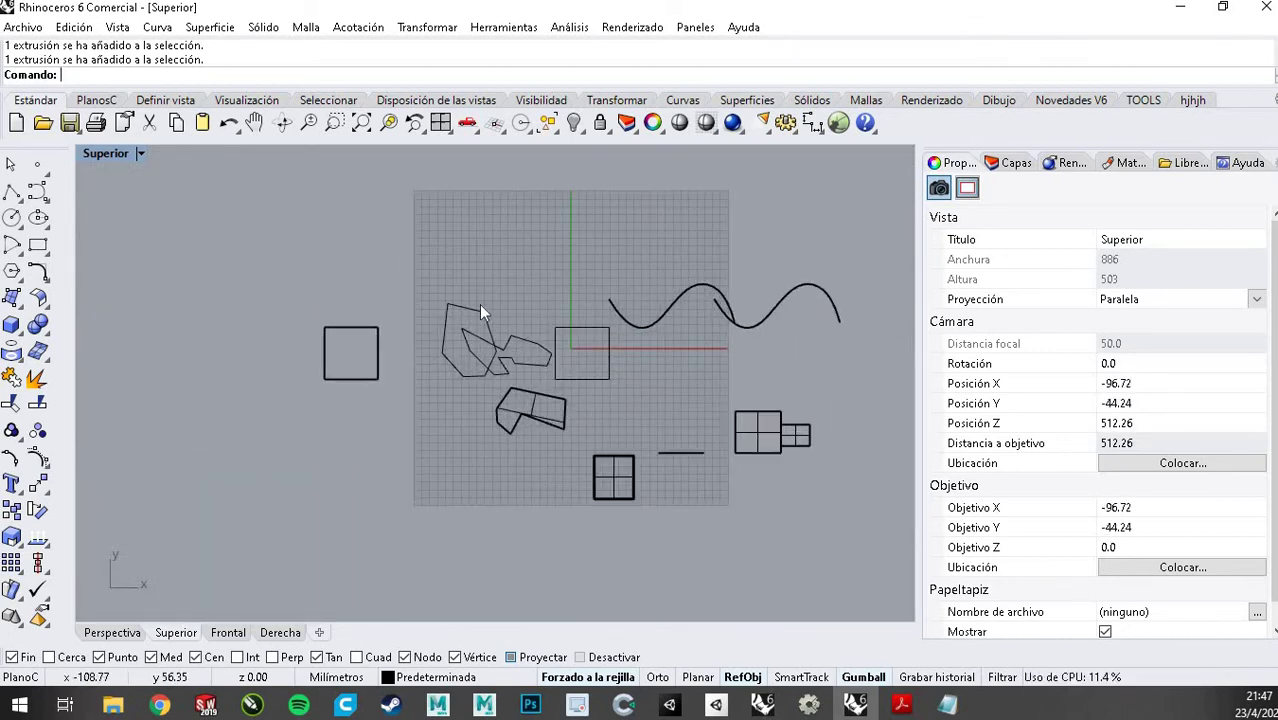
pyautogui.click(229, 633)
pyautogui.scroll(-20, 665, 362)
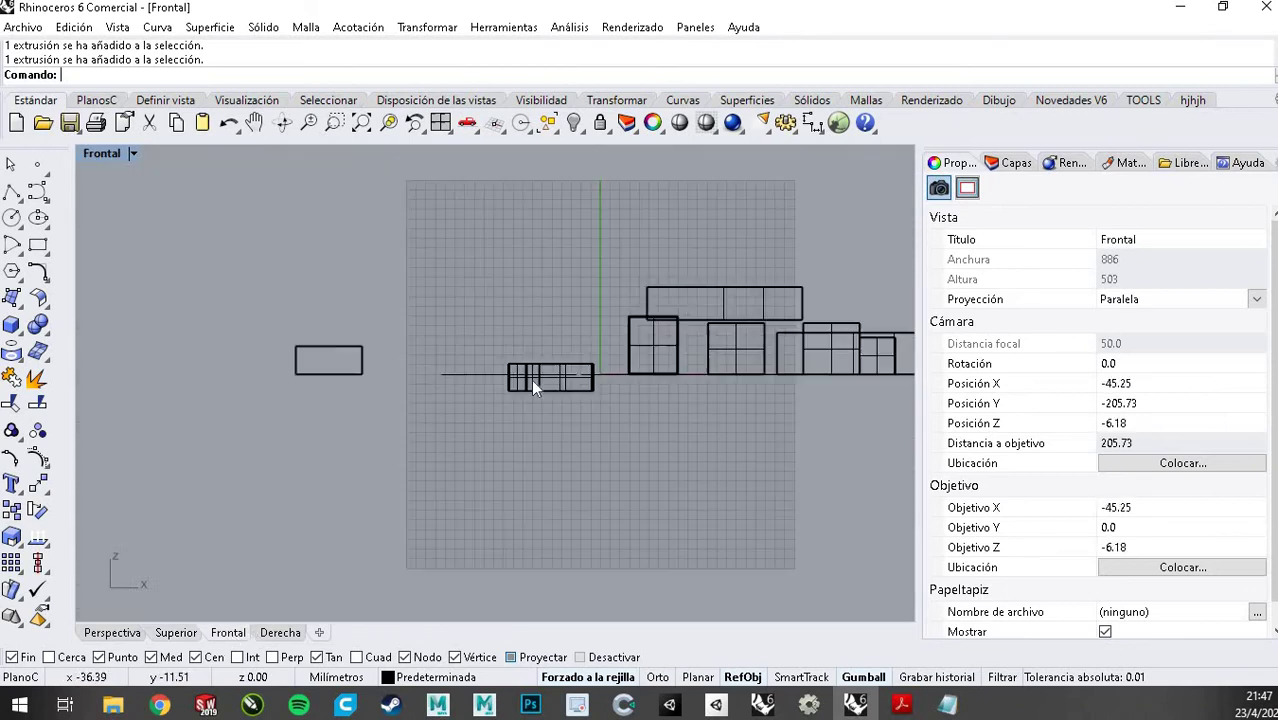
pyautogui.scroll(5, 422, 367)
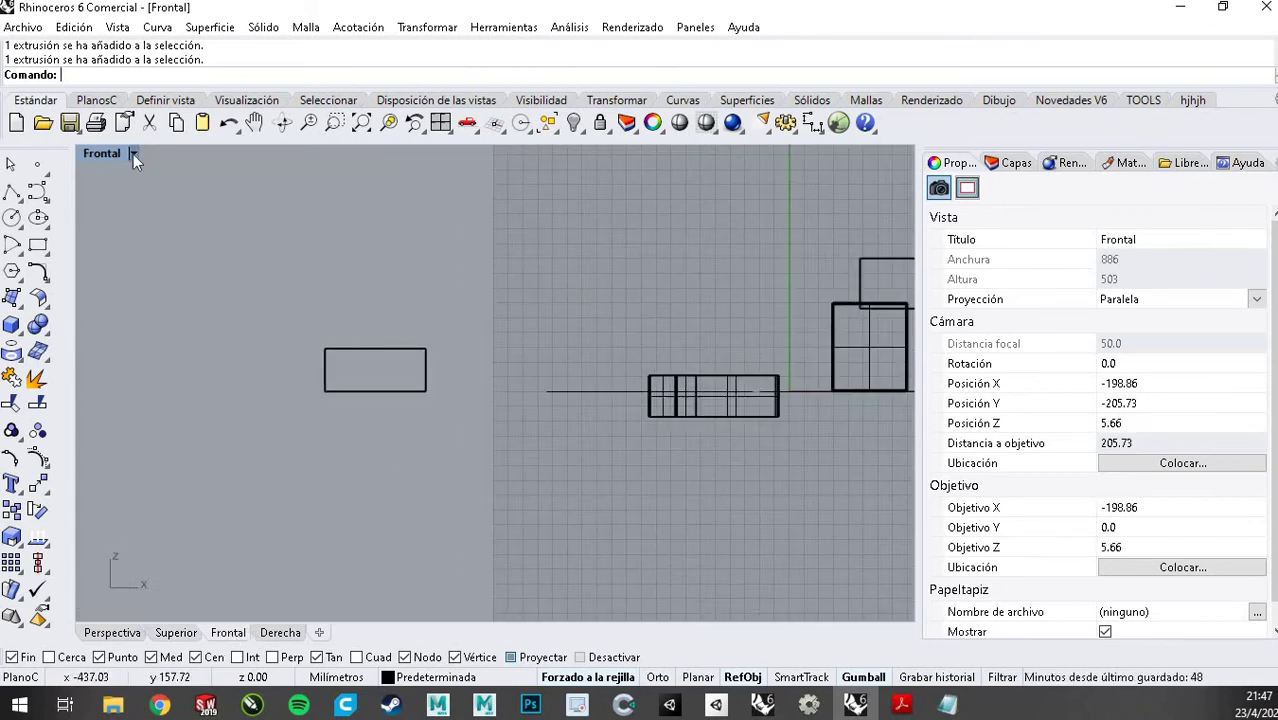
pyautogui.click(132, 153)
pyautogui.hotkey('ctrl', 'alt', 's')
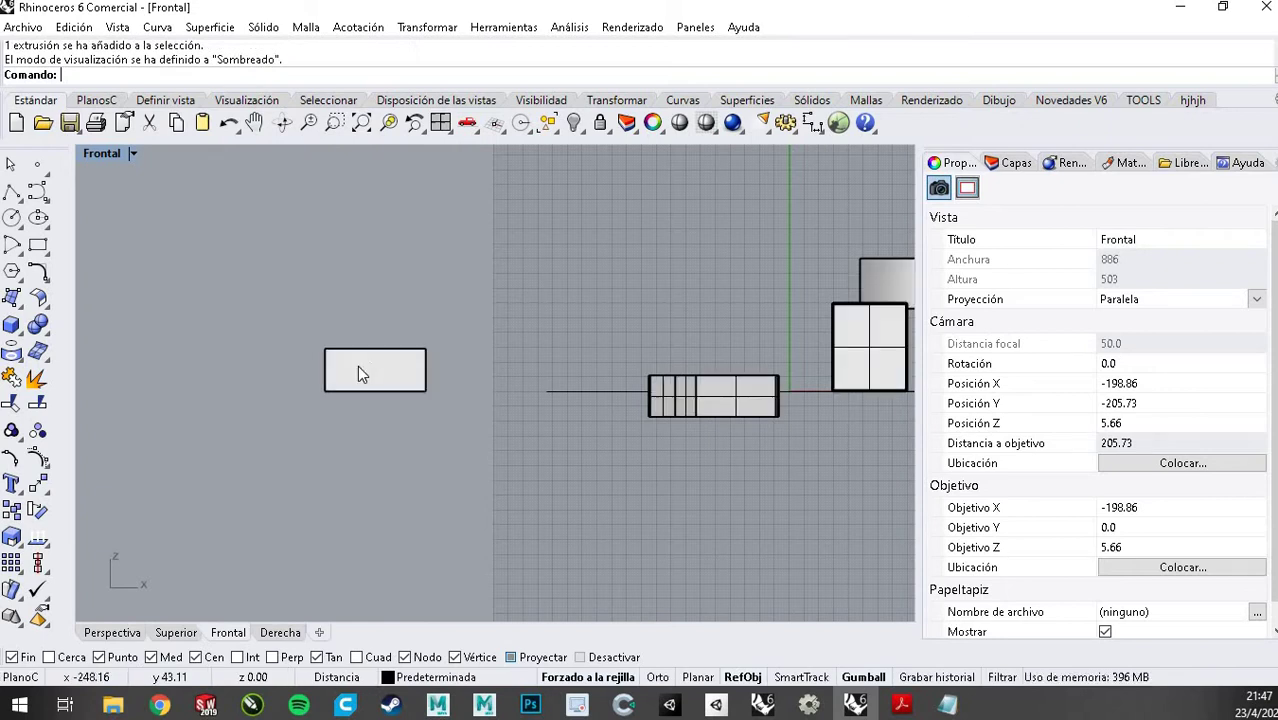
pyautogui.scroll(6, 355, 361)
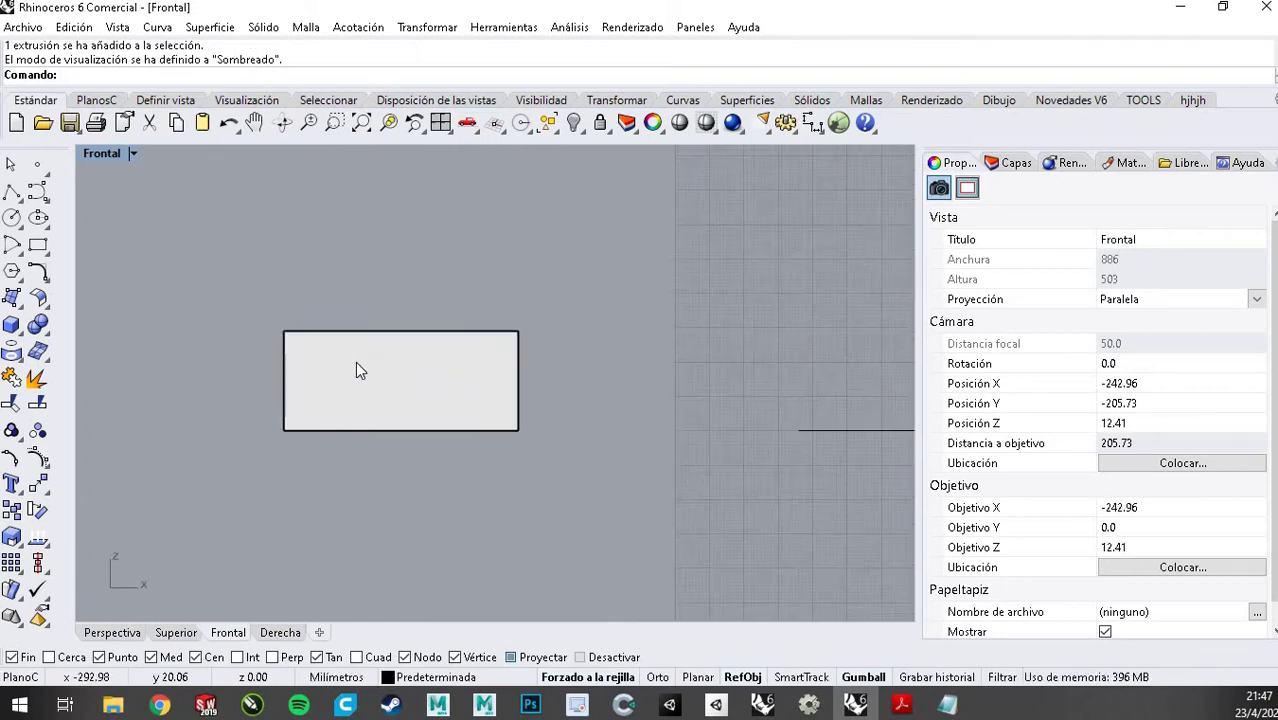
# Draw a closed stepped polyline with right-angled corners inside the box's front face outline in the front view
pyautogui.click(12, 191)
pyautogui.scroll(3, 388, 404)
pyautogui.click(354, 442)
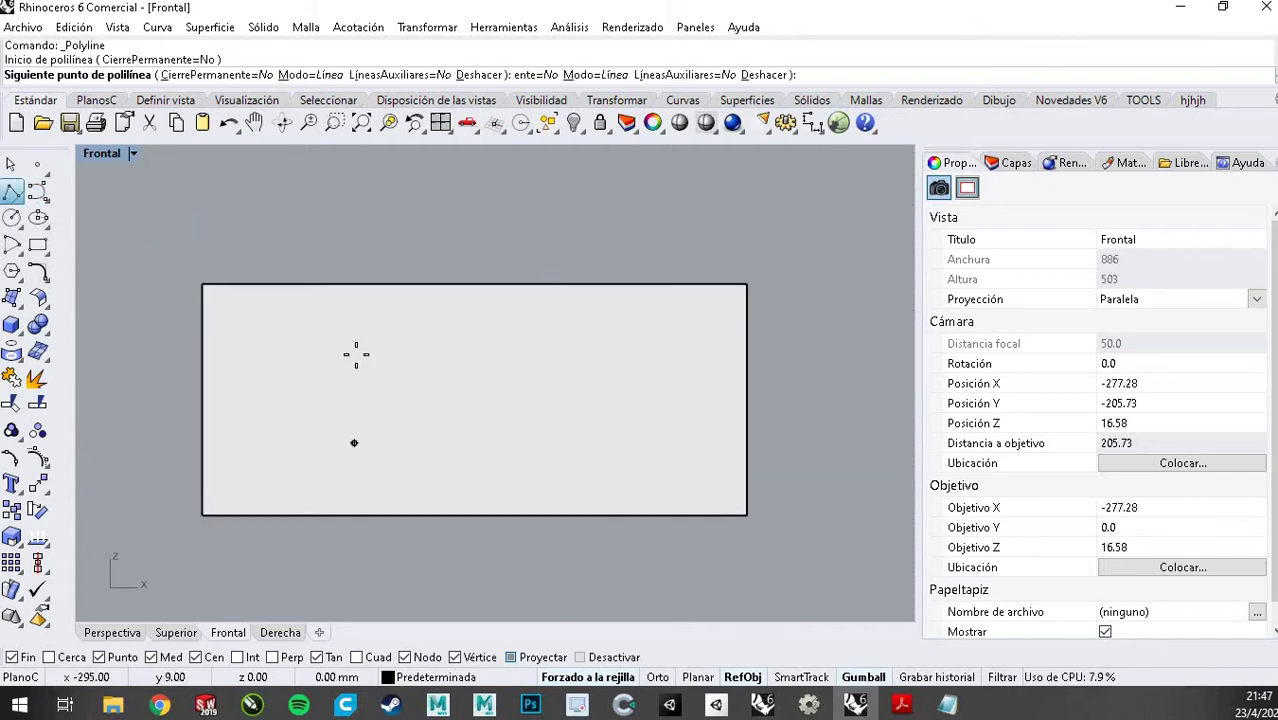
pyautogui.click(368, 343)
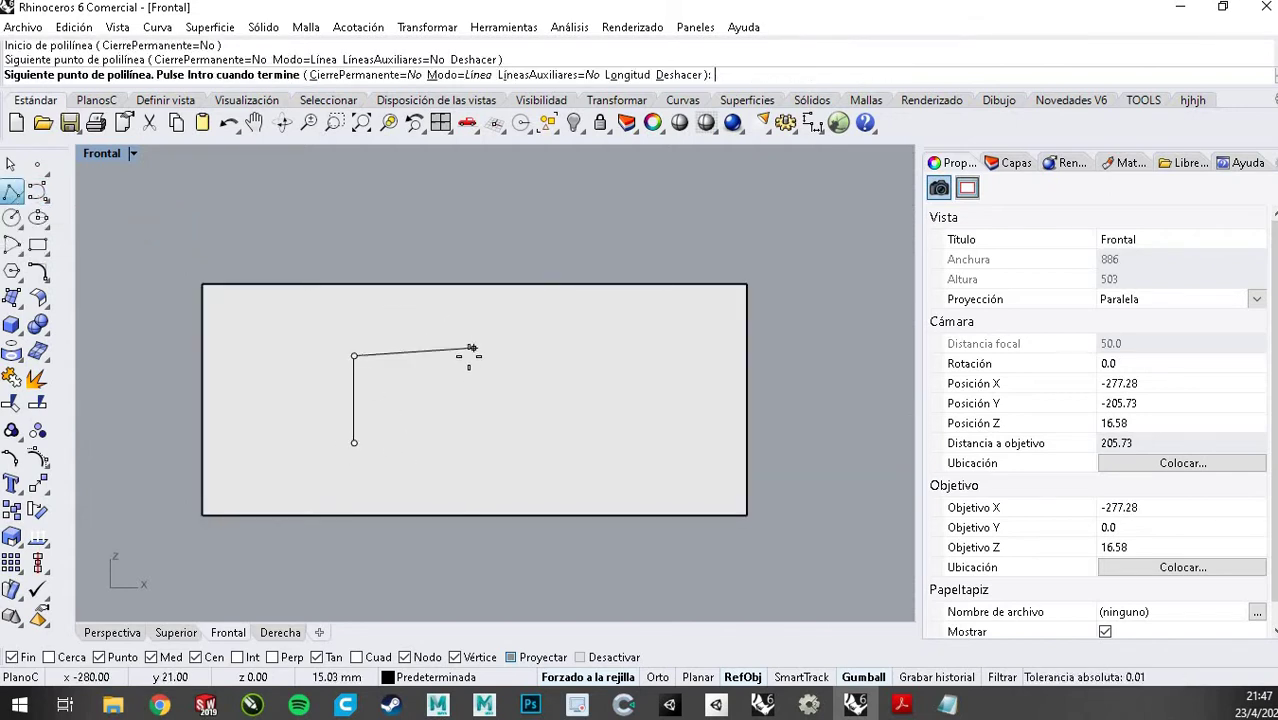
pyautogui.click(468, 353)
pyautogui.click(466, 323)
pyautogui.click(592, 325)
pyautogui.click(660, 395)
pyautogui.click(664, 445)
pyautogui.click(473, 476)
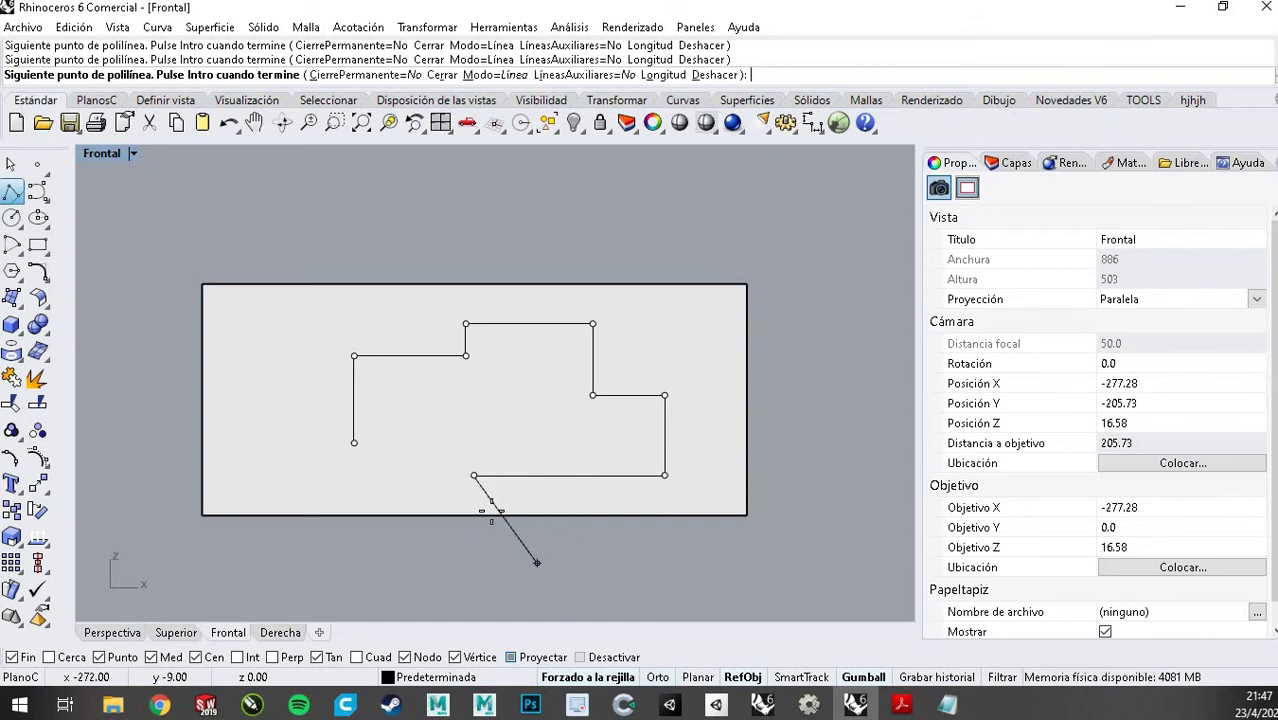
pyautogui.click(346, 475)
pyautogui.hotkey('ctrl', 'z')
pyautogui.click(474, 443)
pyautogui.press('Escape')
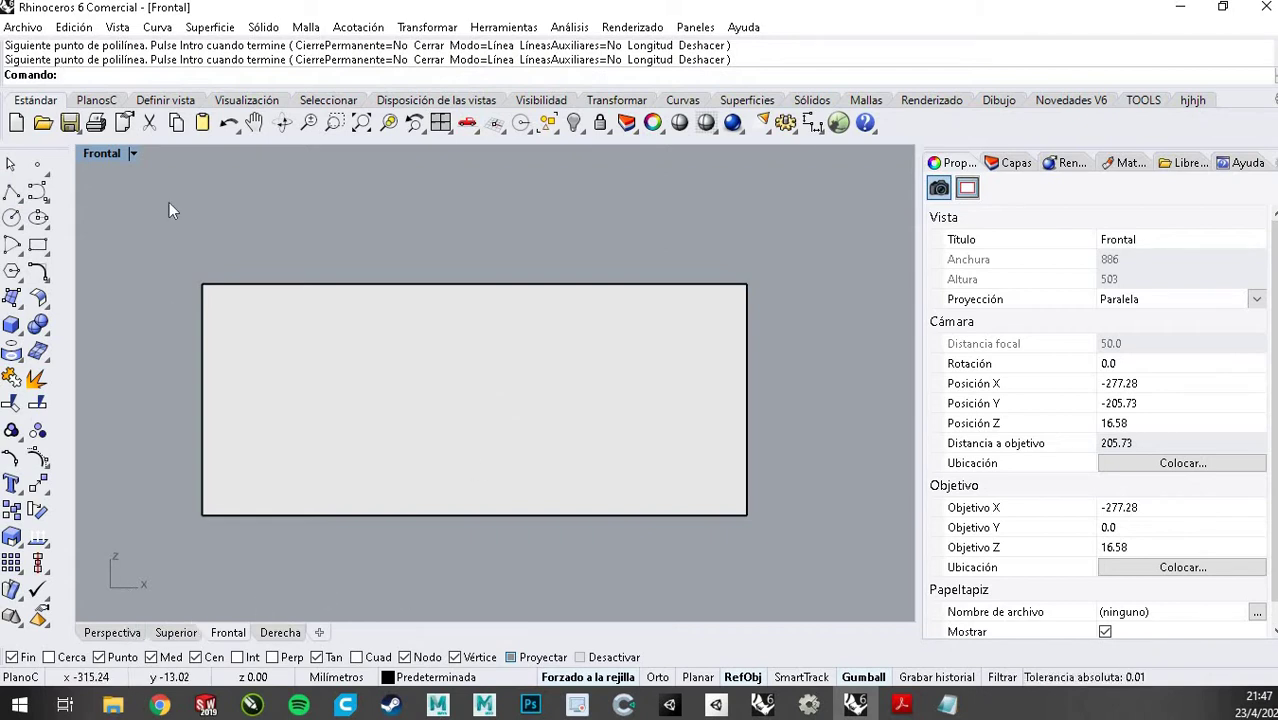
# Return to the perspective view and move the box back along Y so it stands clear behind the stepped polyline
pyautogui.click(113, 632)
pyautogui.scroll(-10, 478, 424)
pyautogui.moveTo(524, 364); pyautogui.dragTo(412, 414, button='right')
pyautogui.click(547, 380)
pyautogui.moveTo(547, 388); pyautogui.dragTo(648, 325)
pyautogui.press('Escape')
# Explode the box into separate surfaces and select its front face to check it, then clear the selection
pyautogui.scroll(5, 663, 286)
pyautogui.moveTo(610, 340); pyautogui.dragTo(490, 473, button='right')
pyautogui.scroll(3, 452, 450)
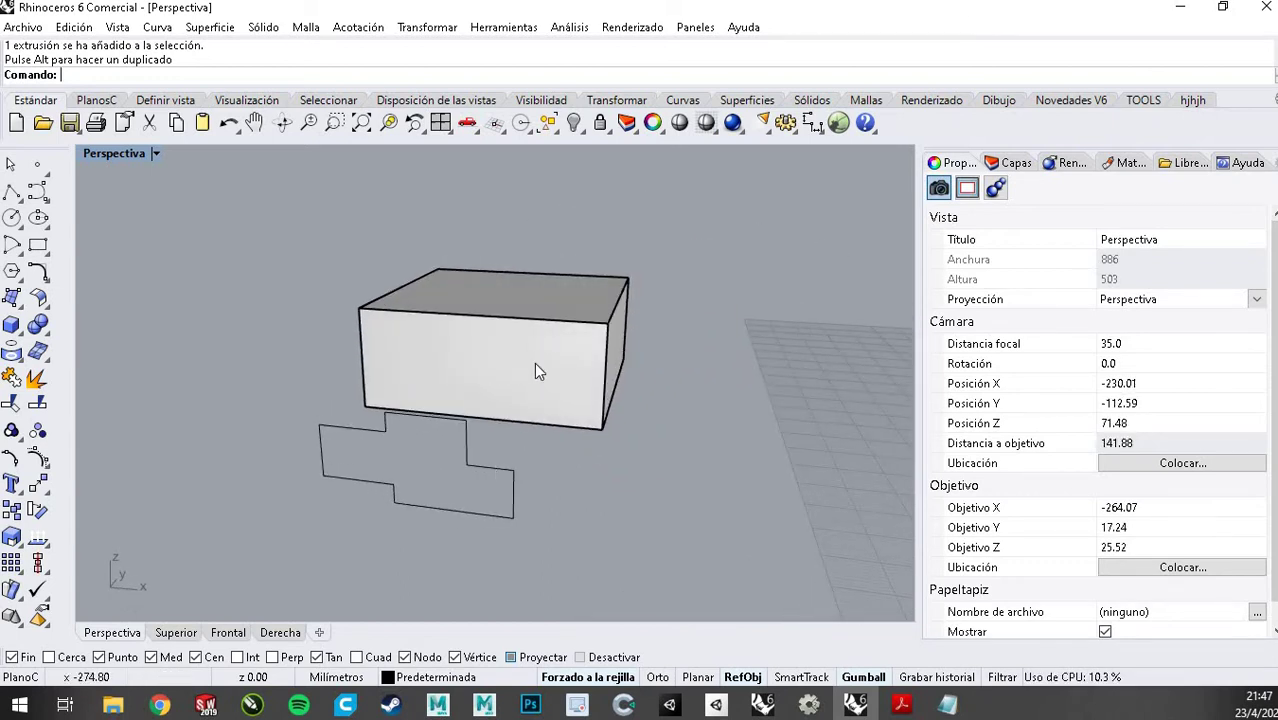
pyautogui.moveTo(694, 398); pyautogui.dragTo(436, 486, button='right')
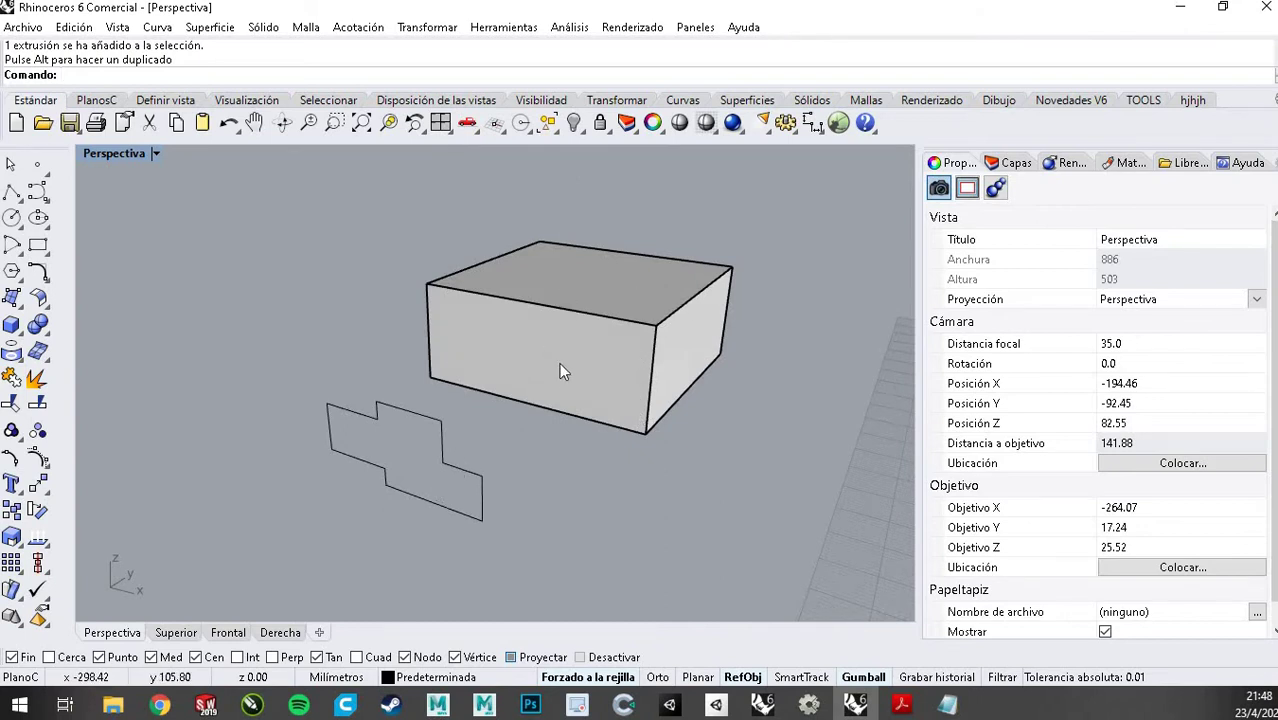
pyautogui.moveTo(536, 377); pyautogui.dragTo(628, 391, button='right')
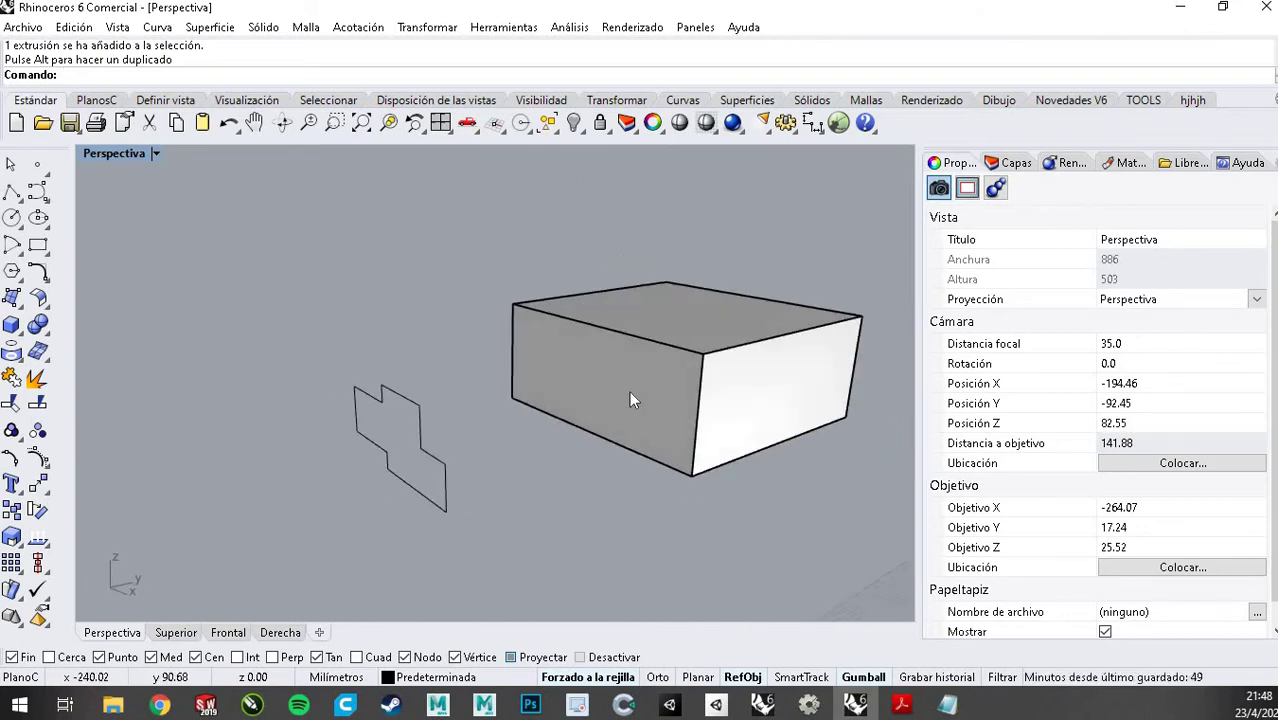
pyautogui.click(618, 393)
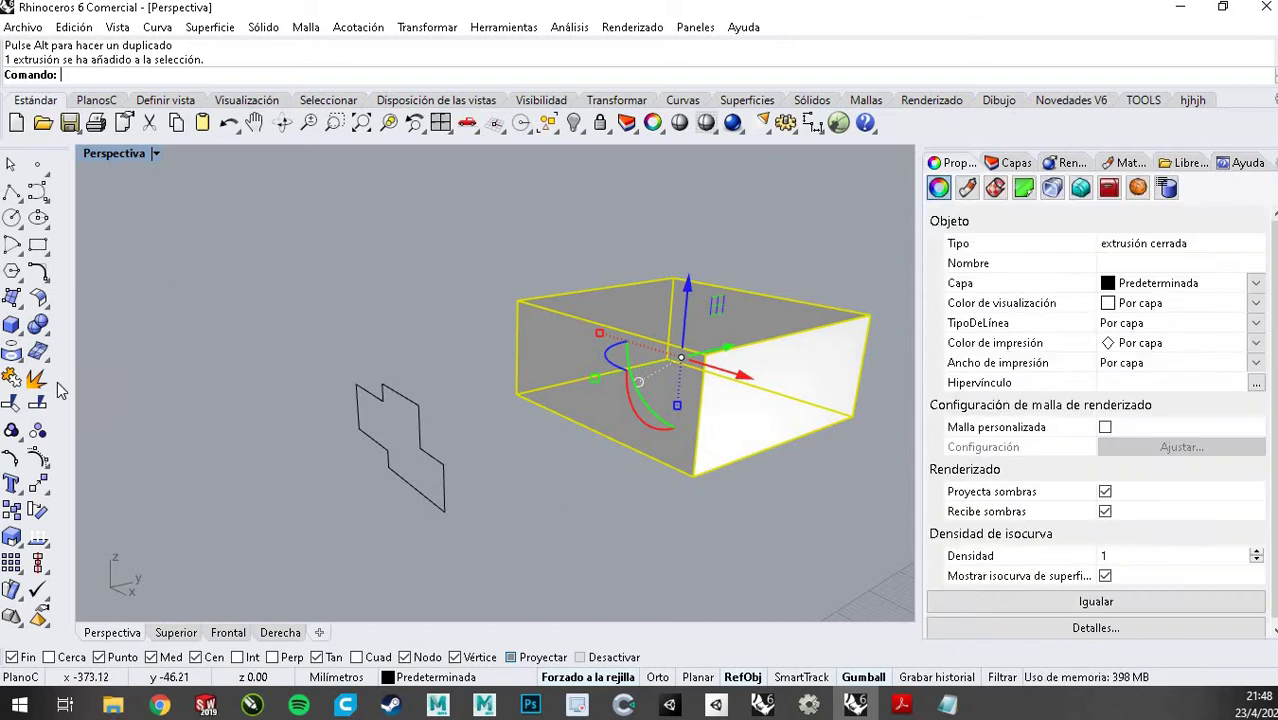
pyautogui.click(37, 378)
pyautogui.click(621, 395)
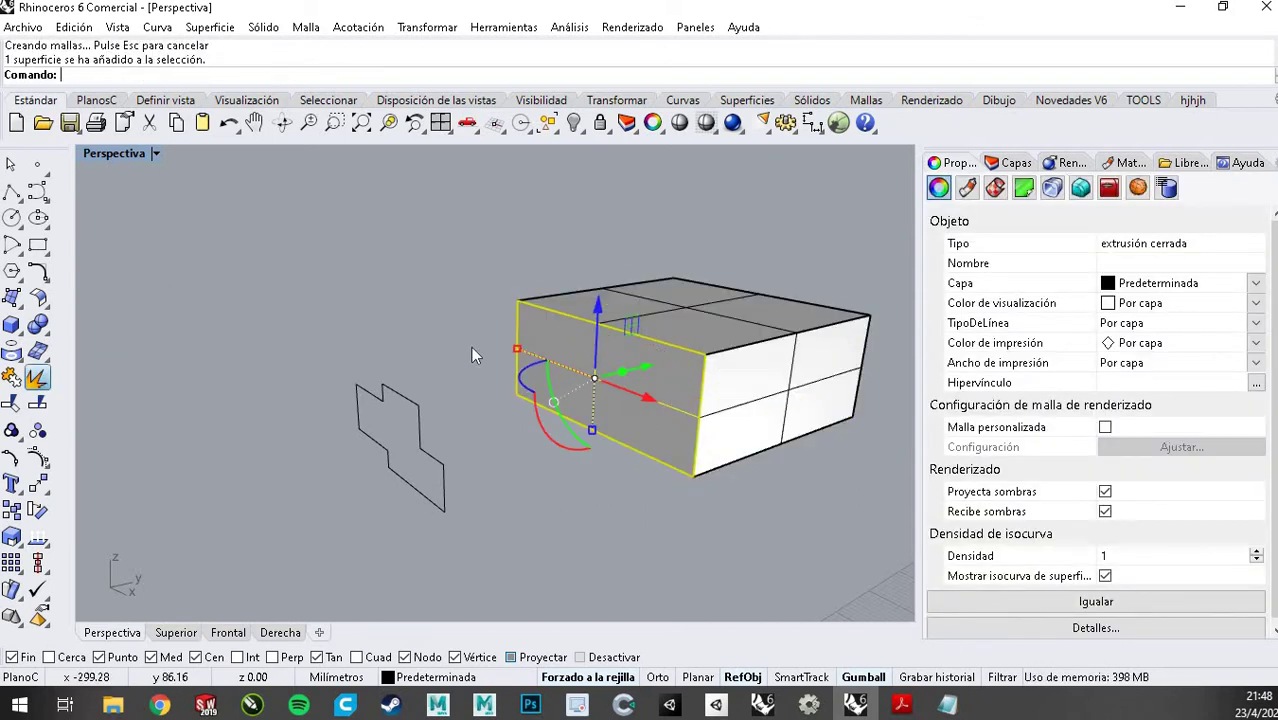
pyautogui.click(447, 331)
pyautogui.moveTo(514, 421); pyautogui.dragTo(548, 379, button='right')
pyautogui.click(567, 366)
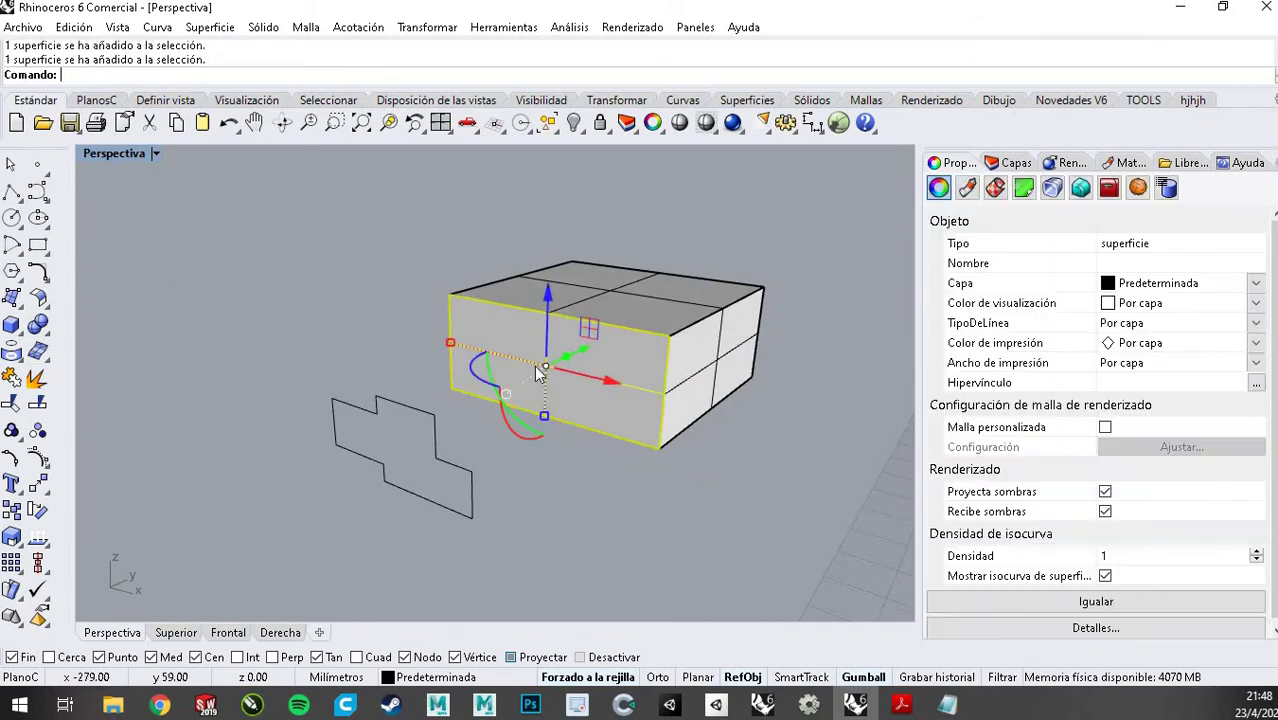
pyautogui.click(330, 330)
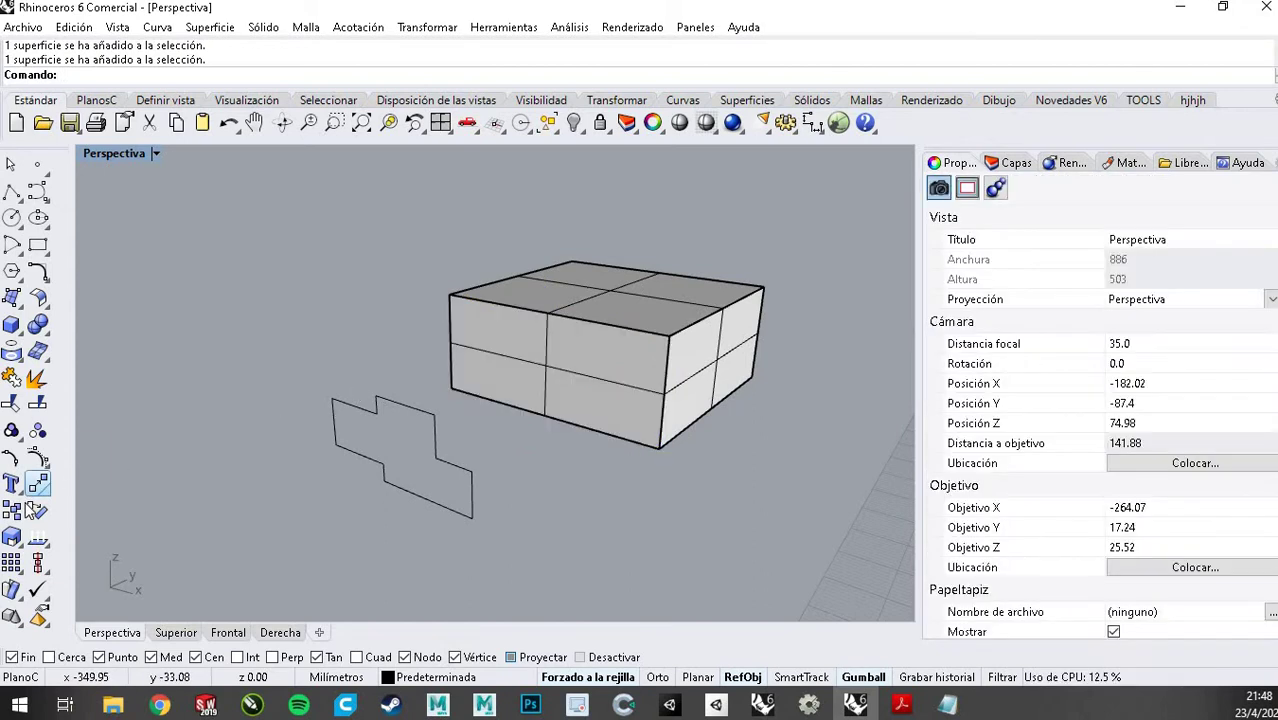
# Try to project the stepped polyline onto the box's front face along the construction plane's Z direction
pyautogui.click(11, 352)
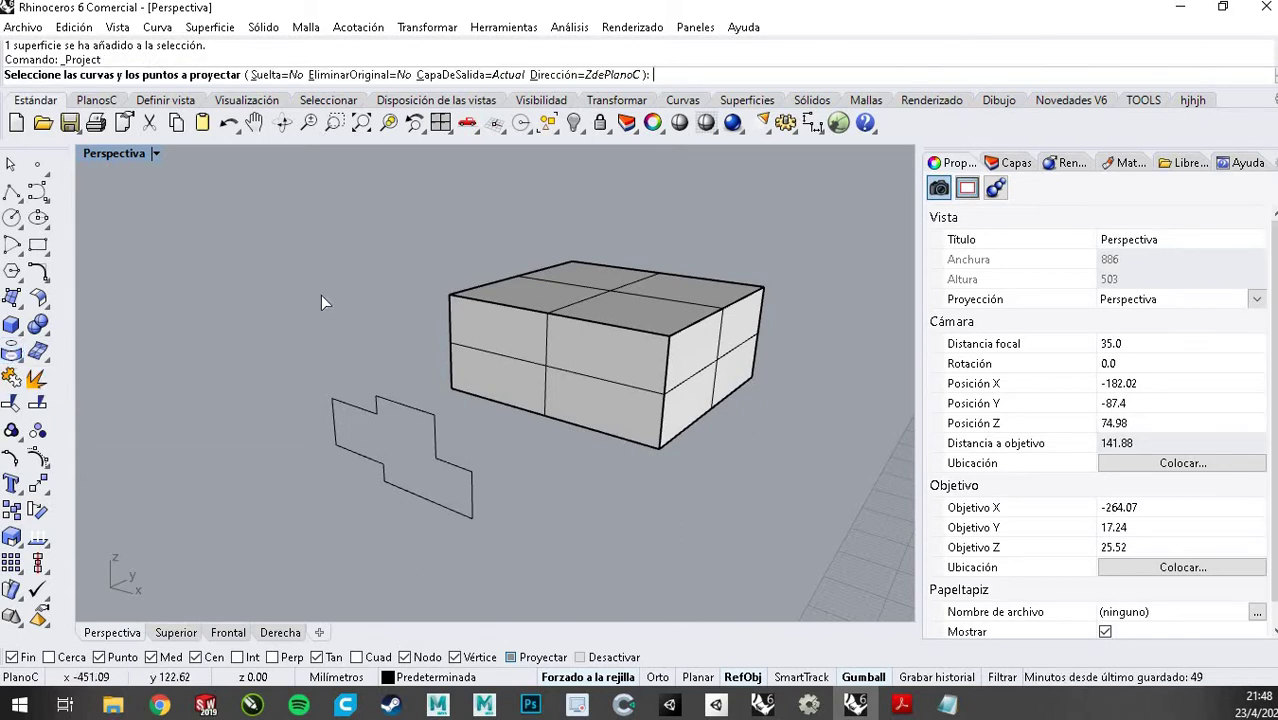
pyautogui.click(427, 414)
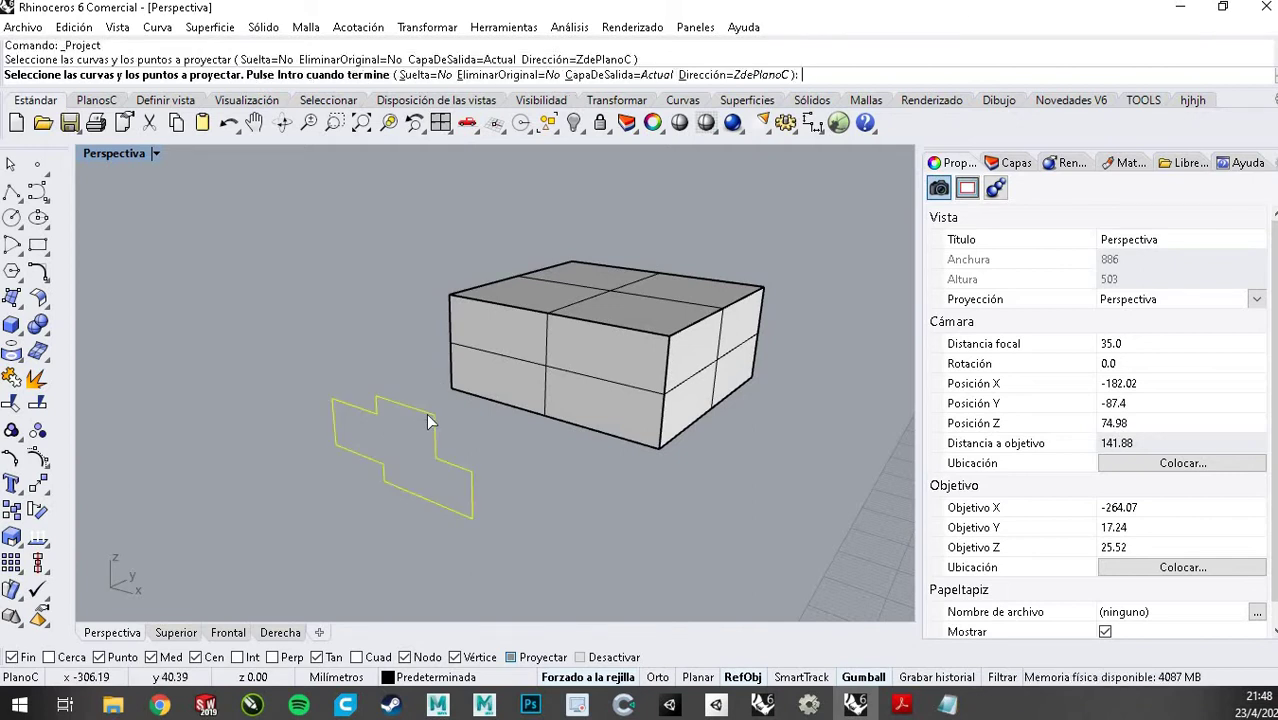
pyautogui.press('Return')
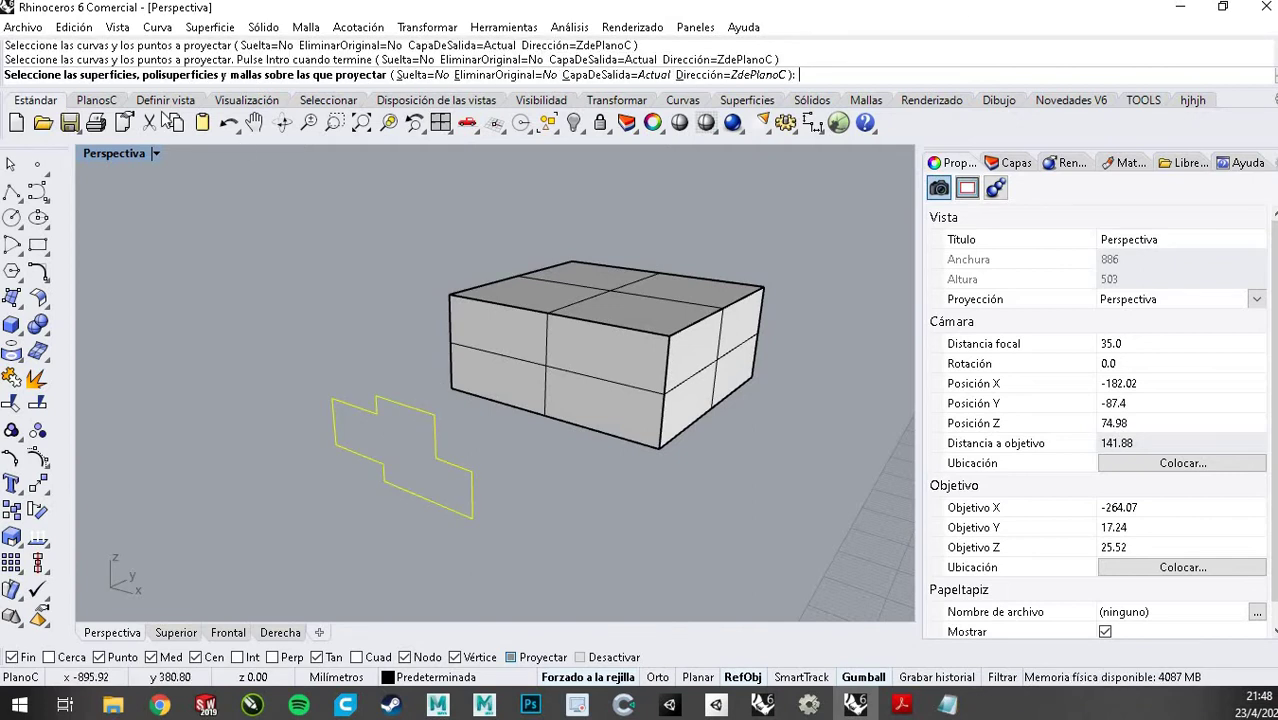
pyautogui.click(598, 343)
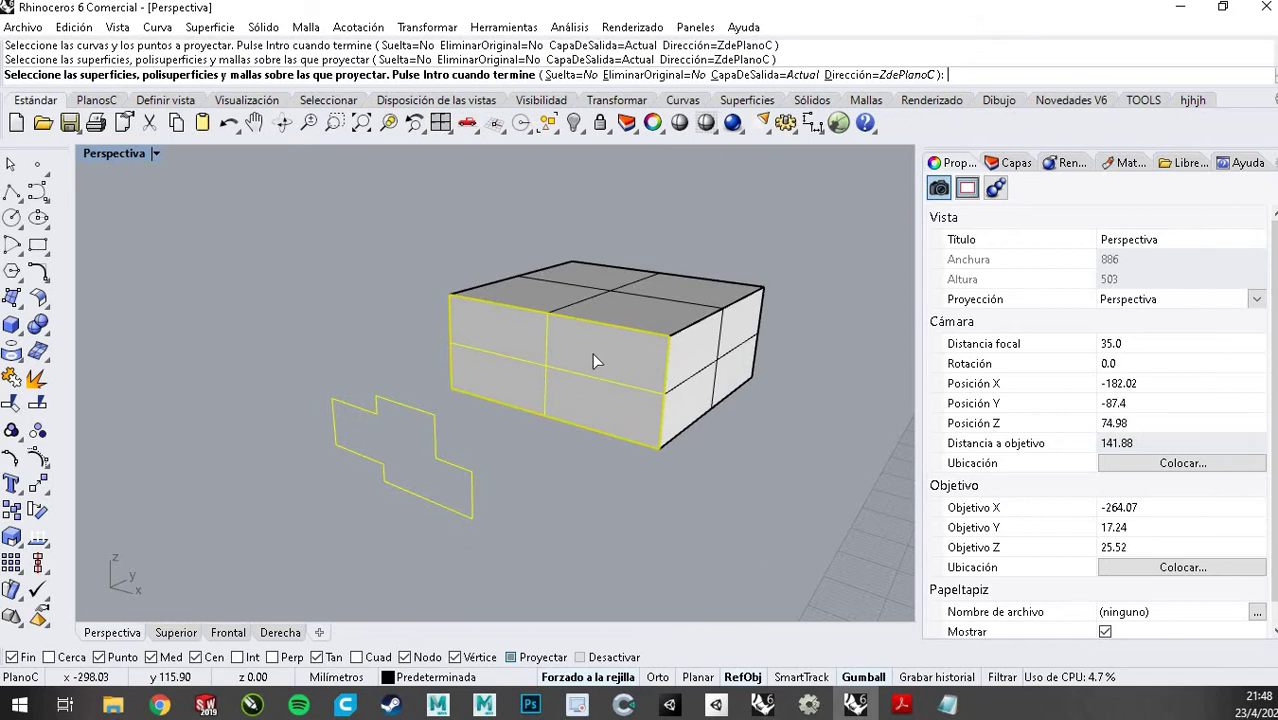
pyautogui.press('Return')
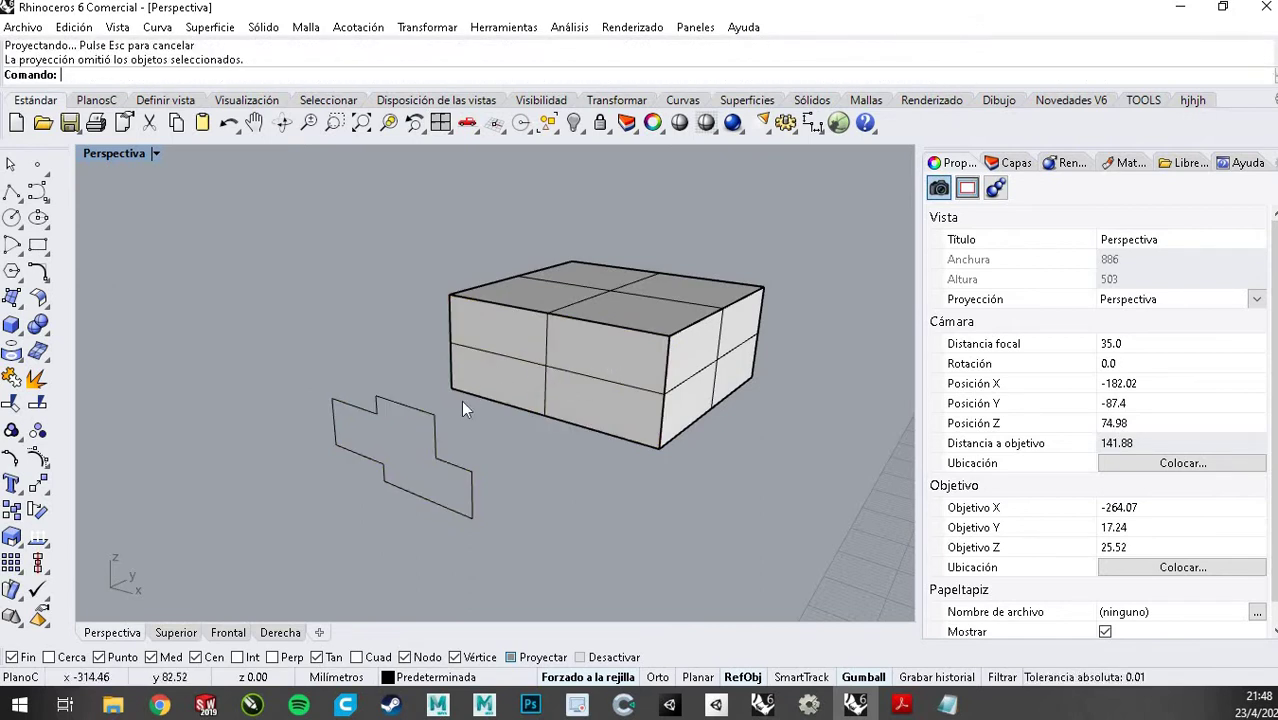
# Set the perspective view to wireframe display so the stepped polyline and the box's edges can be inspected
pyautogui.moveTo(790, 440); pyautogui.dragTo(697, 444, button='right')
pyautogui.scroll(-6, 704, 379)
pyautogui.keyDown('ctrl'); pyautogui.keyDown('shift'); pyautogui.click(810, 385); pyautogui.keyUp('shift'); pyautogui.keyUp('ctrl')
pyautogui.click(155, 153)
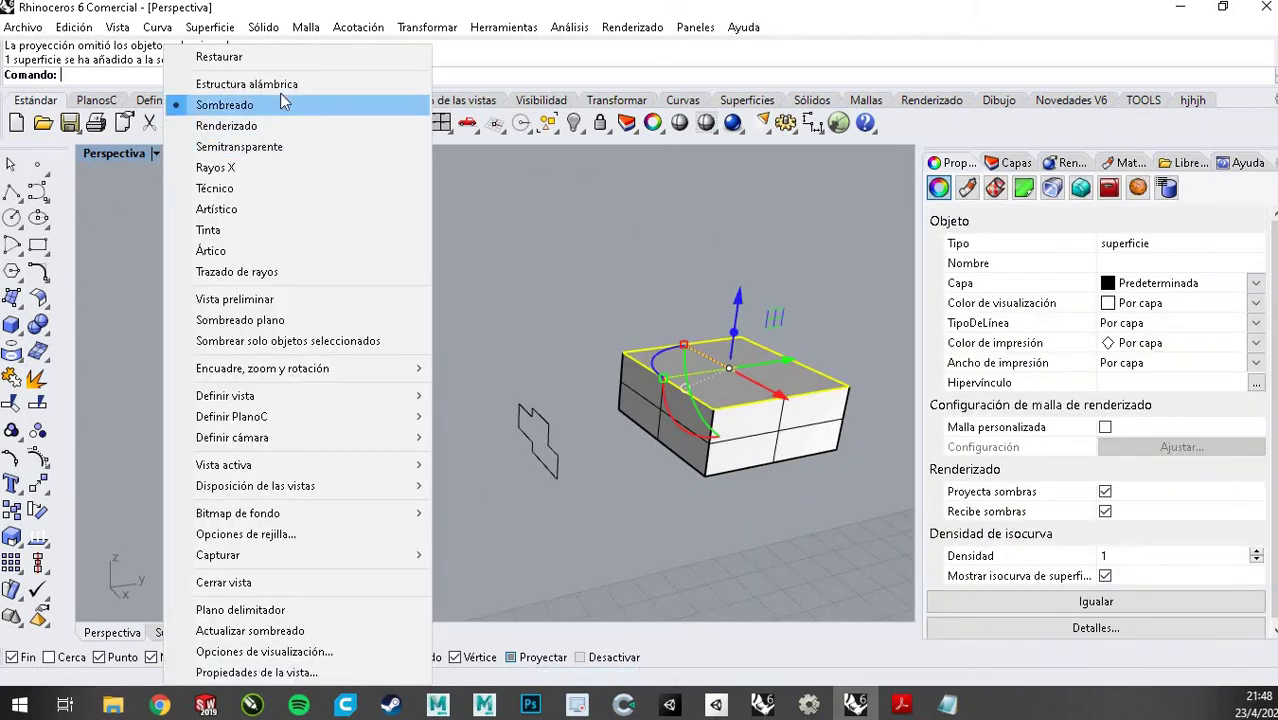
pyautogui.click(250, 84)
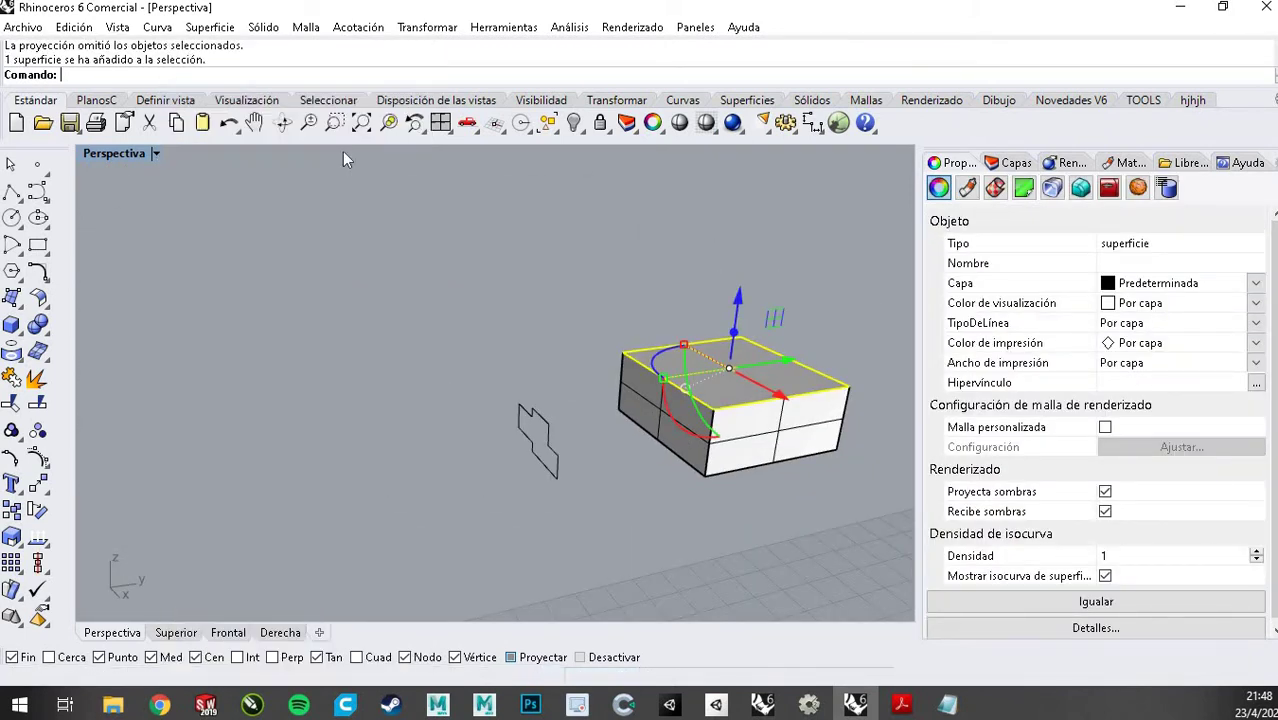
pyautogui.click(449, 352)
pyautogui.moveTo(339, 362); pyautogui.dragTo(348, 522, button='right')
pyautogui.click(348, 522)
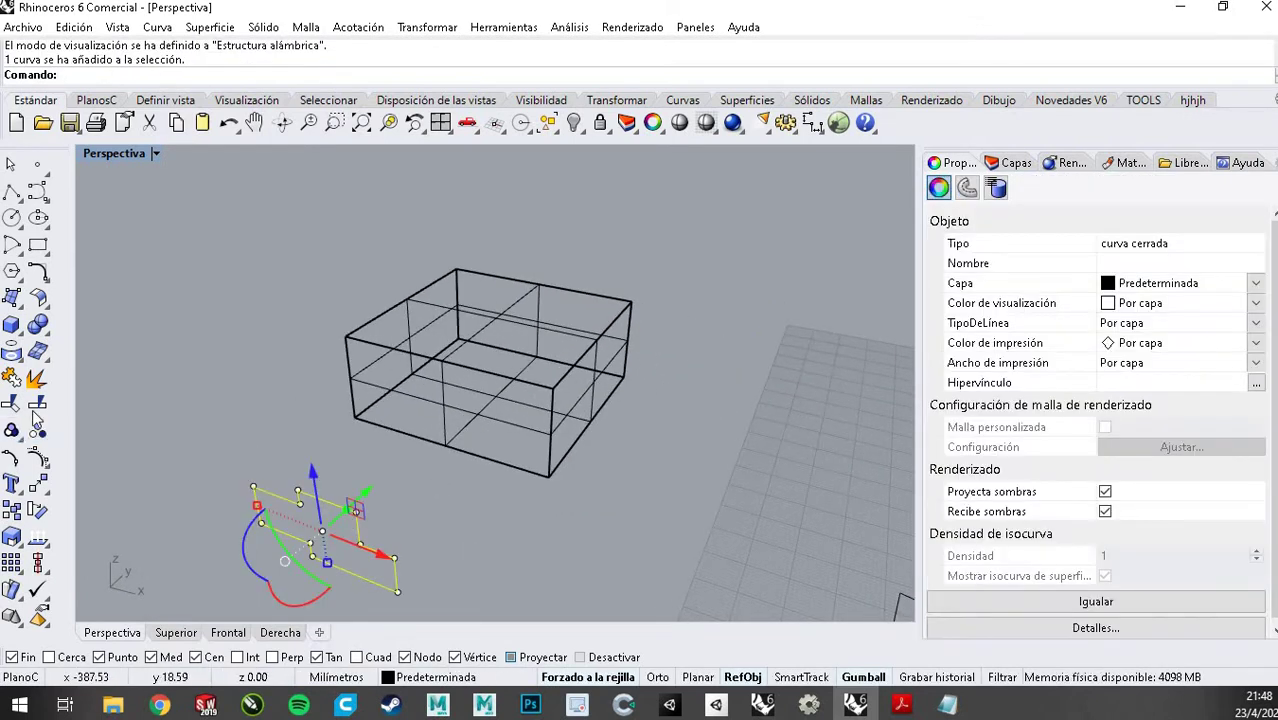
pyautogui.click(11, 350)
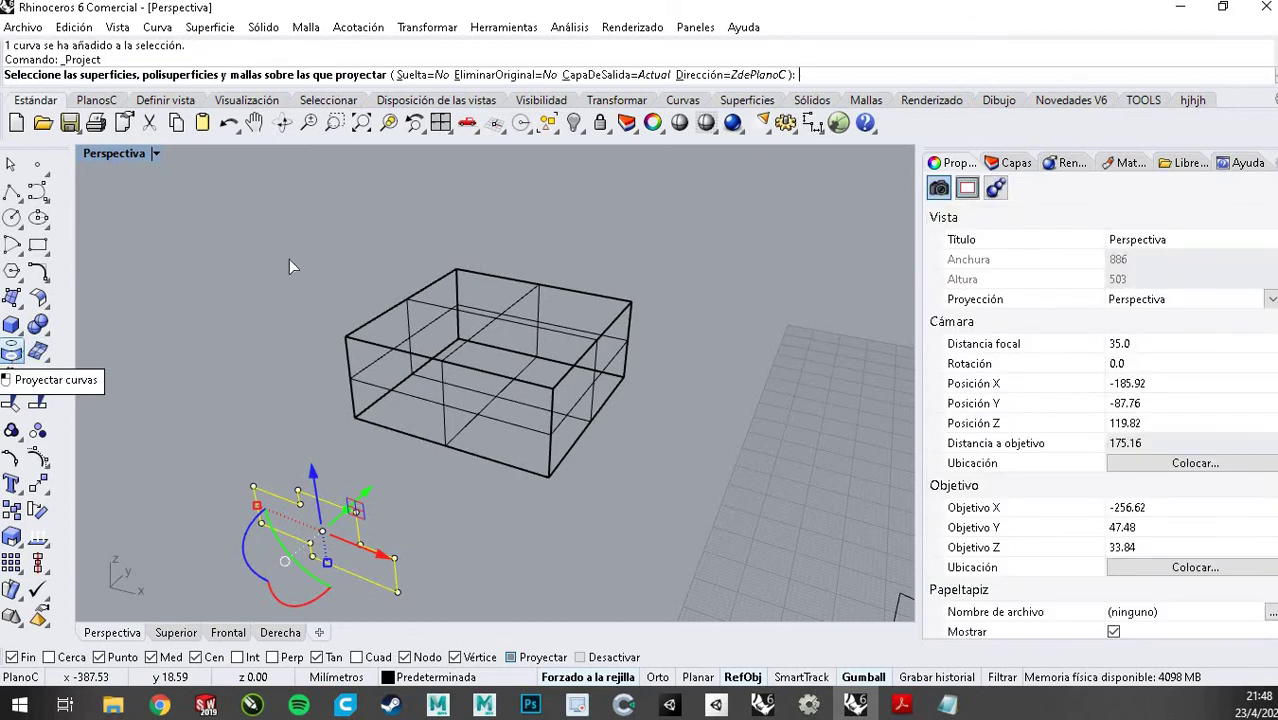
pyautogui.moveTo(496, 242); pyautogui.dragTo(457, 360, button='right')
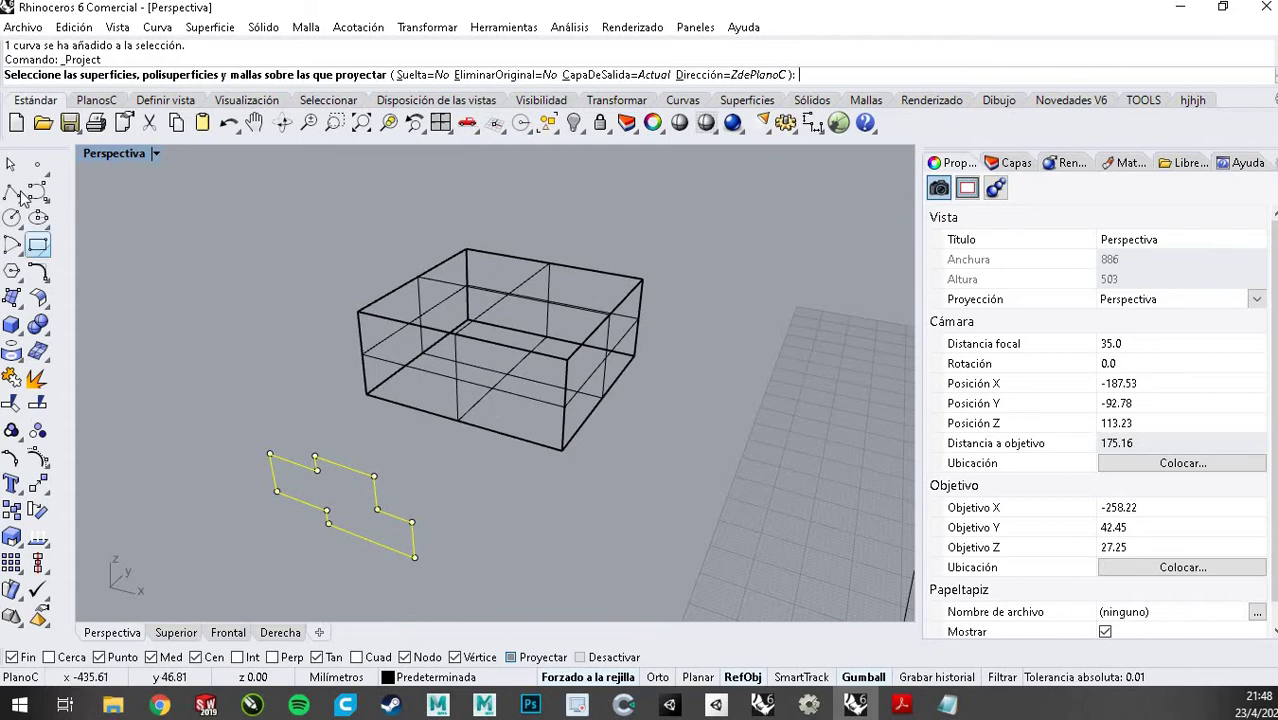
pyautogui.click(419, 396)
pyautogui.press('Return')
pyautogui.press('Escape')
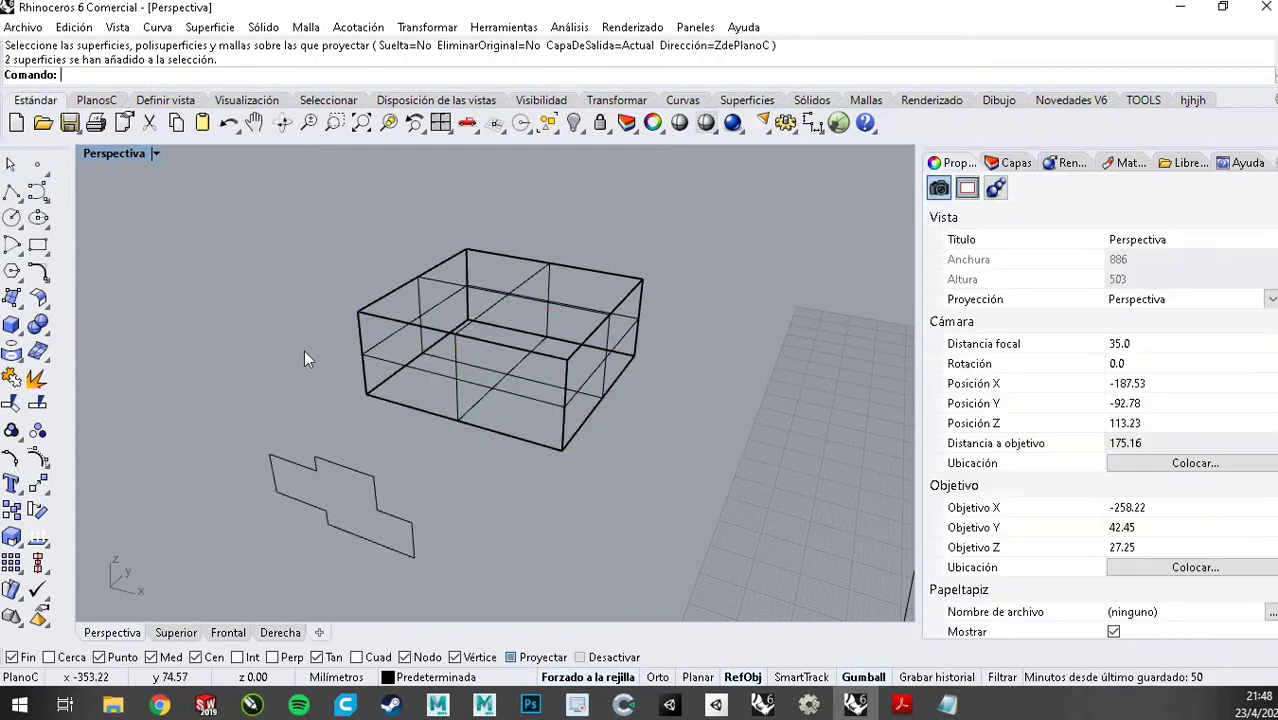
pyautogui.press('Escape')
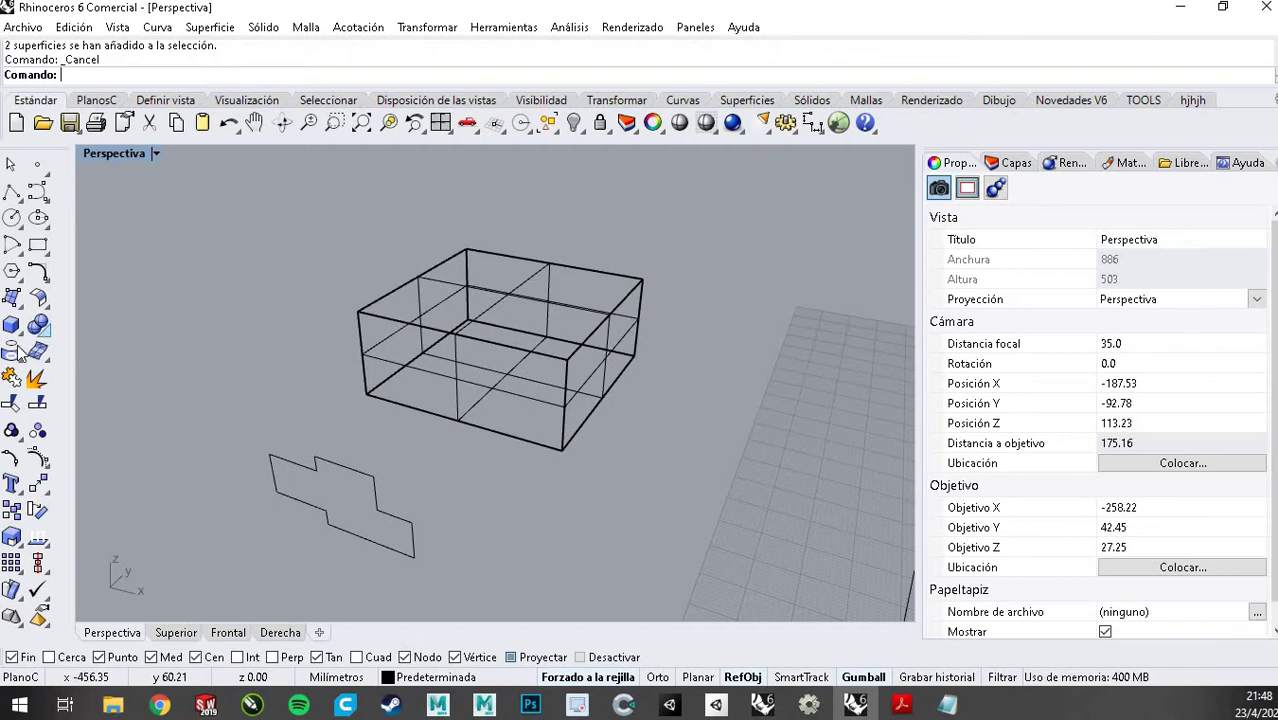
# Try again to project the stepped polyline onto the box's front face, with the direction kept at ZdePlanoC
pyautogui.click(14, 398)
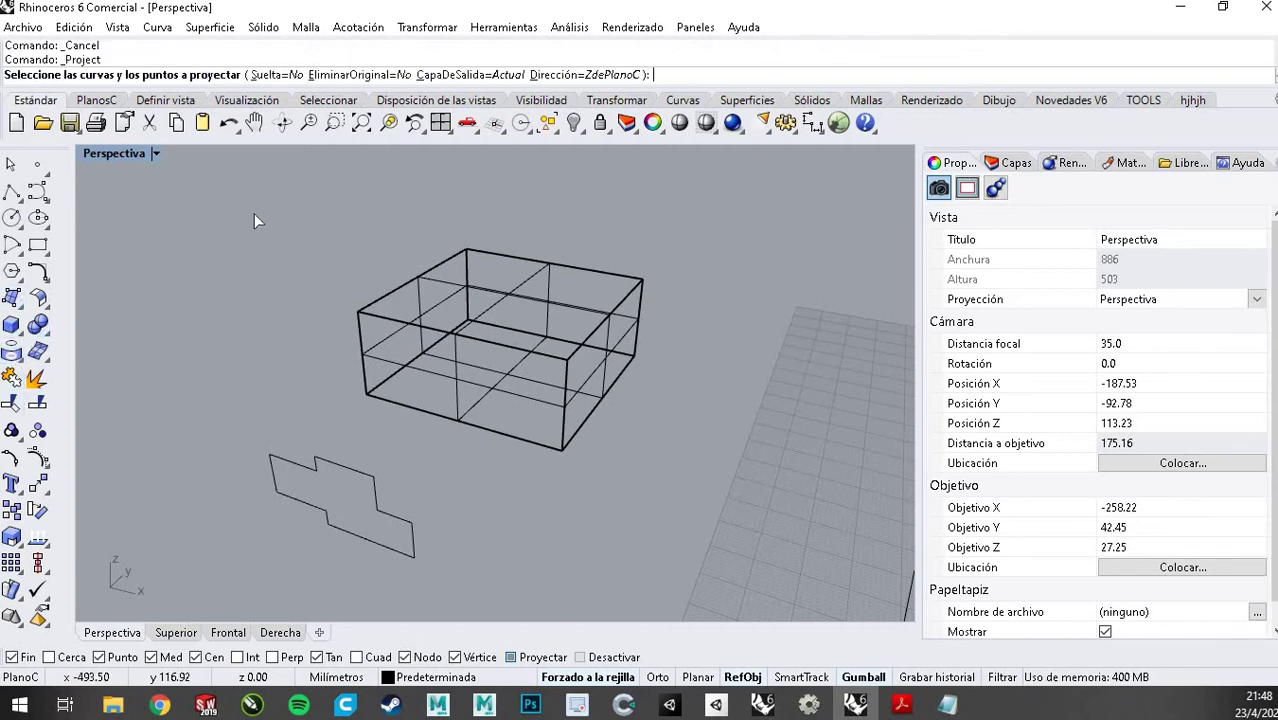
pyautogui.click(331, 469)
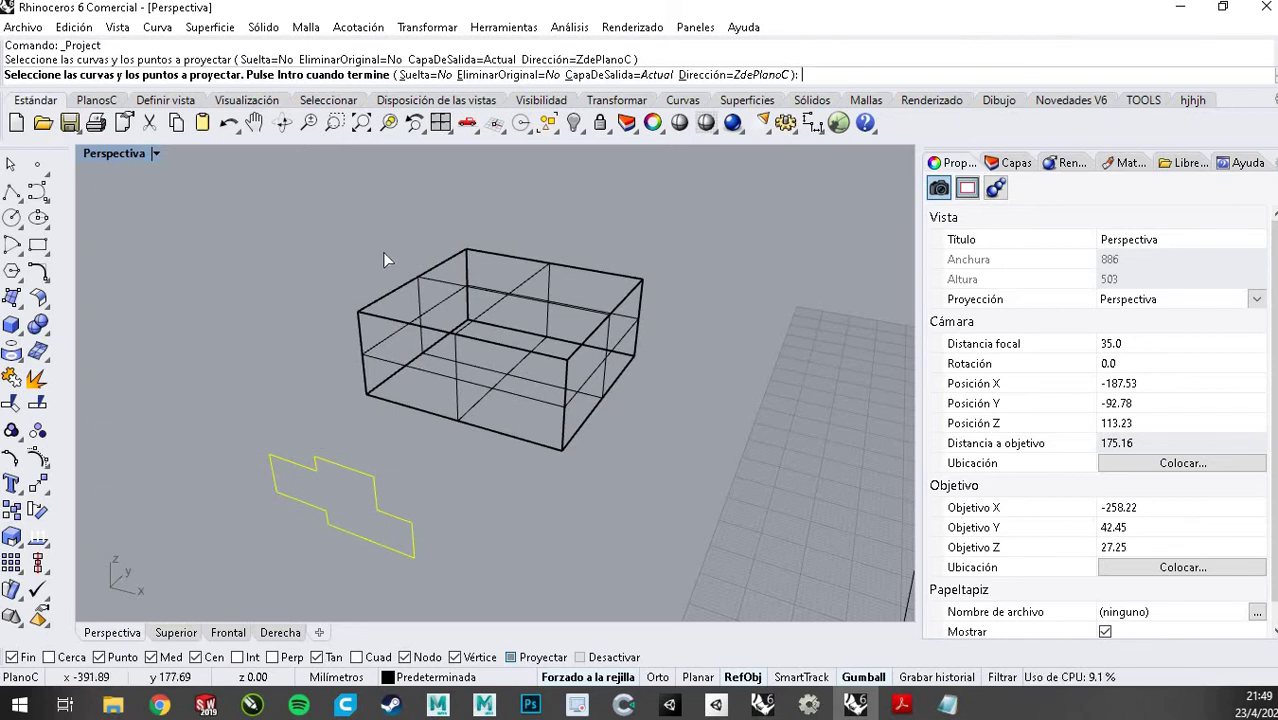
pyautogui.press('Return')
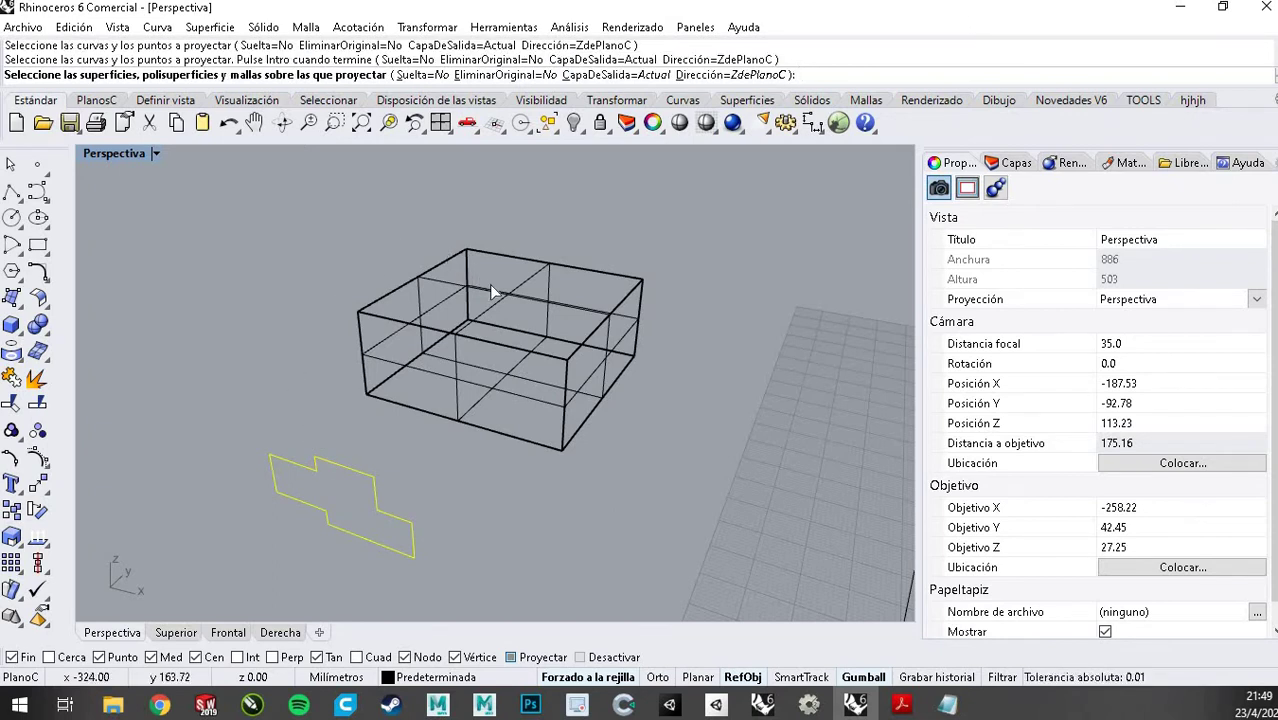
pyautogui.click(467, 383)
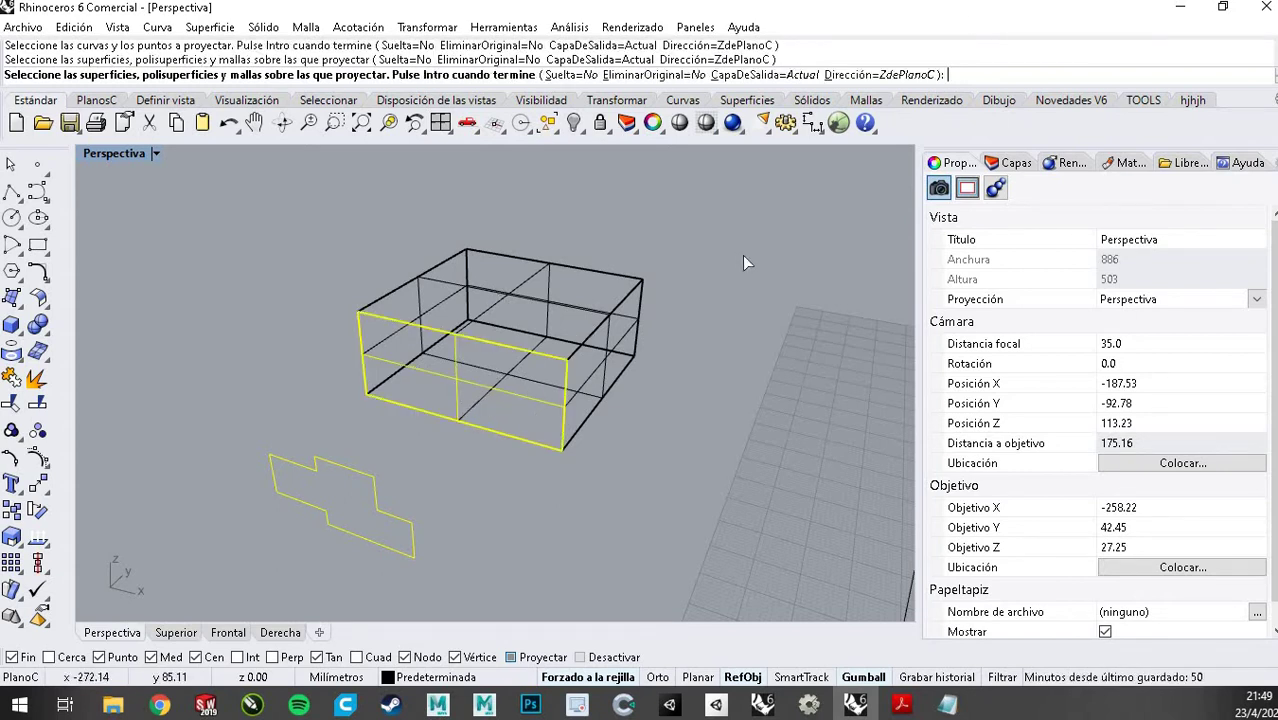
pyautogui.press('Return')
pyautogui.scroll(-5, 687, 360)
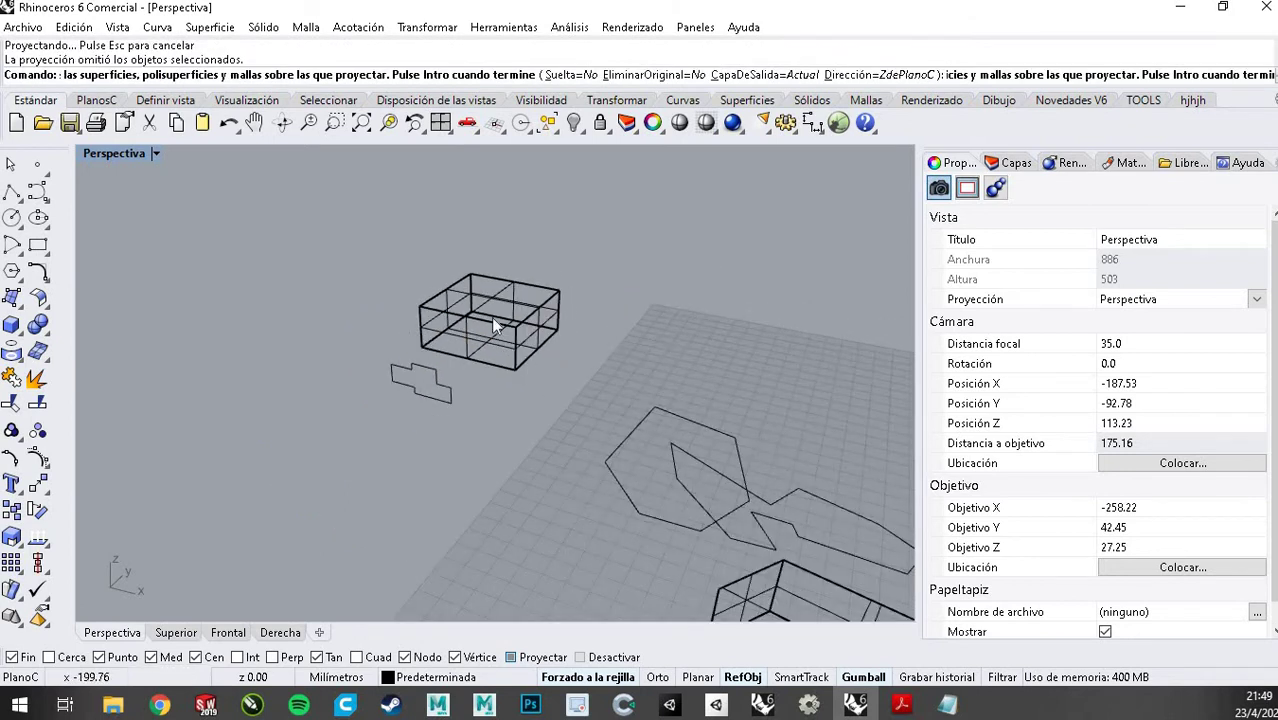
# Draw an open degree-3 control-point curve with five points, winding between the stepped polyline and the box
pyautogui.scroll(5, 470, 295)
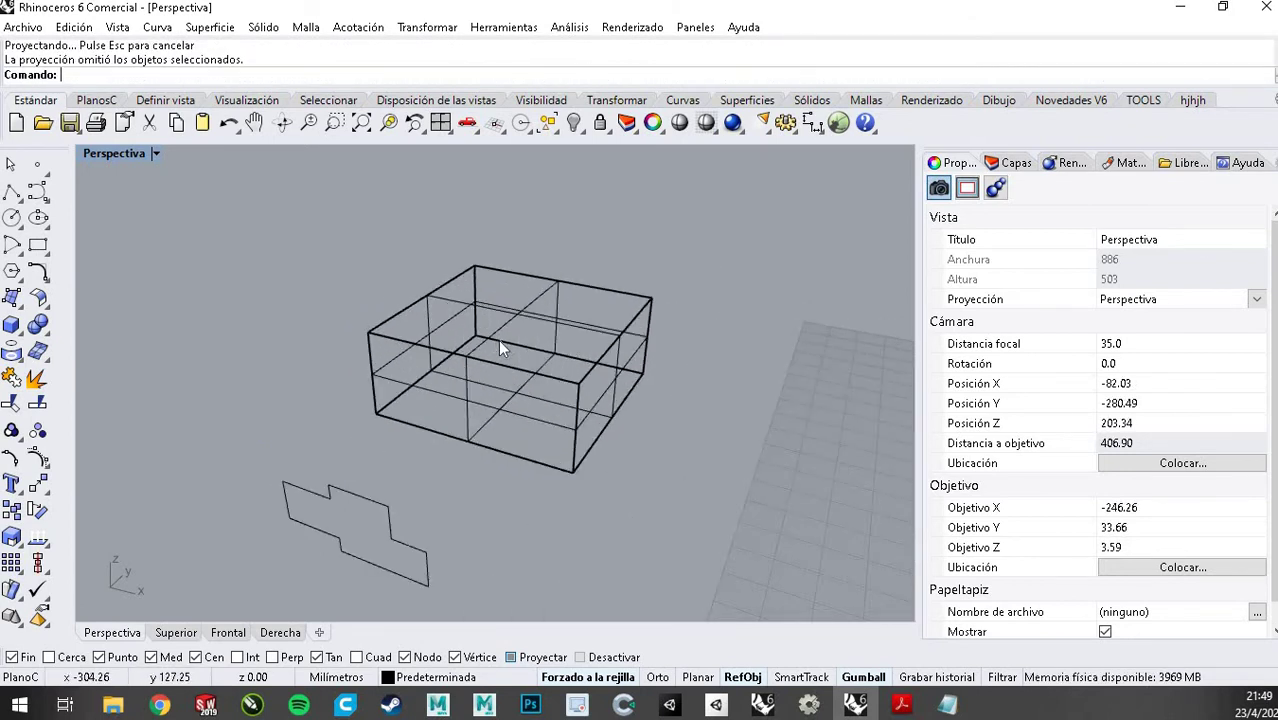
pyautogui.moveTo(505, 362); pyautogui.dragTo(462, 410, button='right')
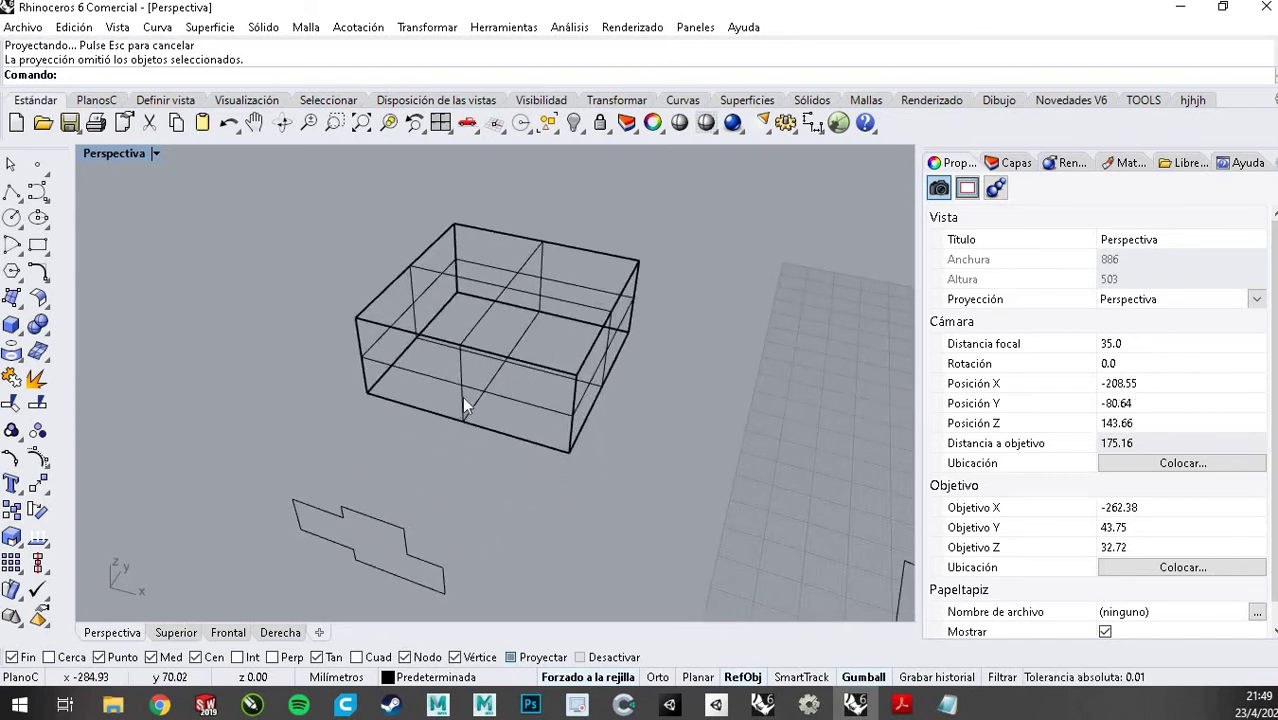
pyautogui.scroll(-5, 414, 302)
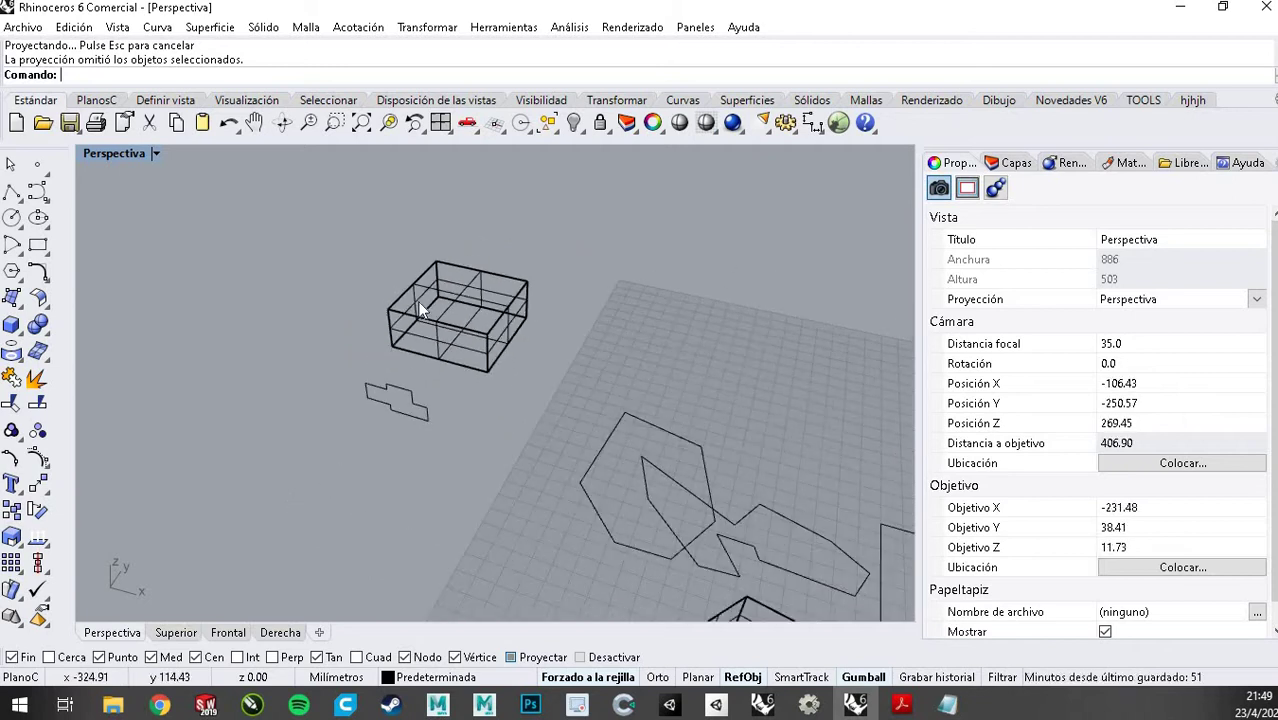
pyautogui.scroll(3, 418, 309)
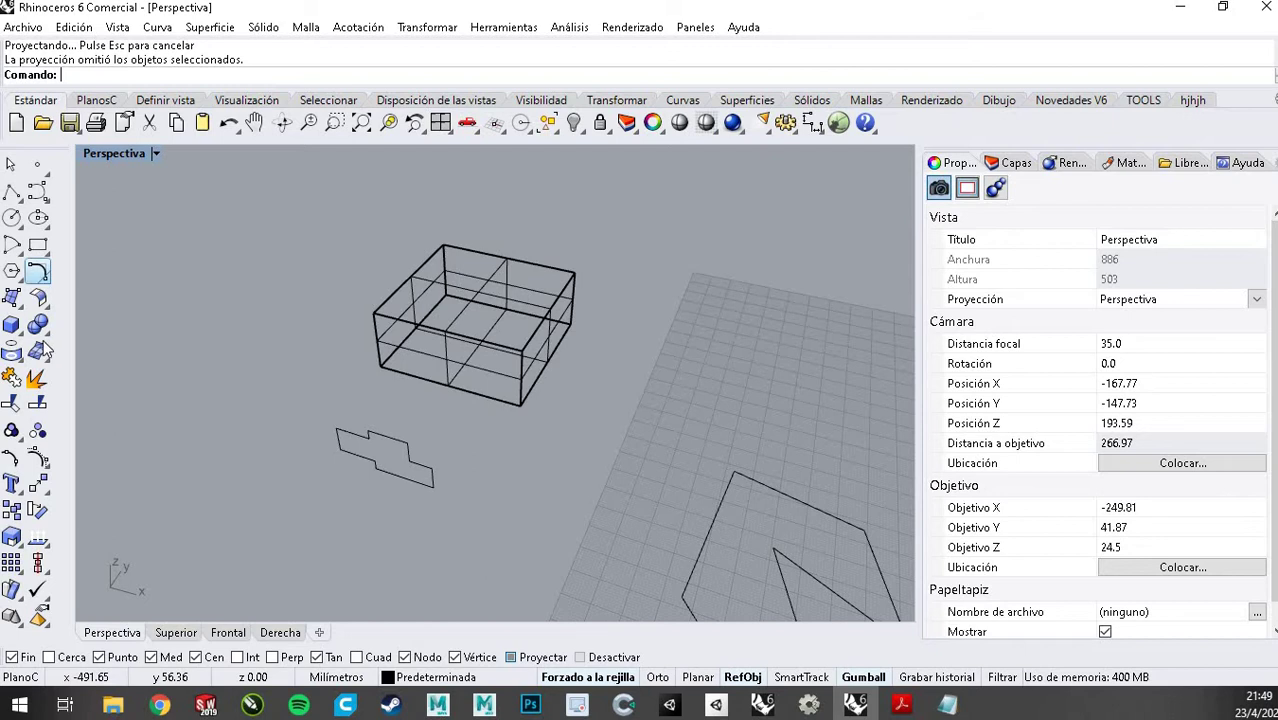
pyautogui.click(37, 191)
pyautogui.click(290, 365)
pyautogui.click(412, 414)
pyautogui.click(527, 431)
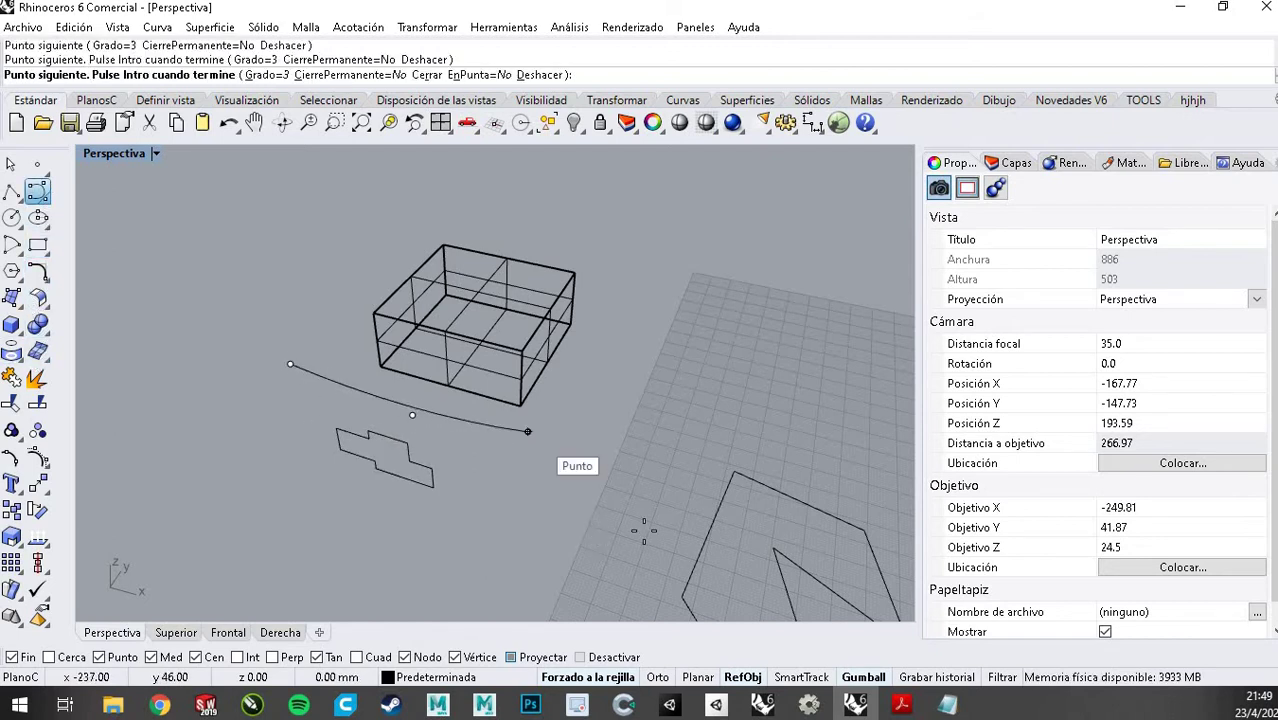
pyautogui.click(580, 529)
pyautogui.click(681, 466)
pyautogui.press('Return')
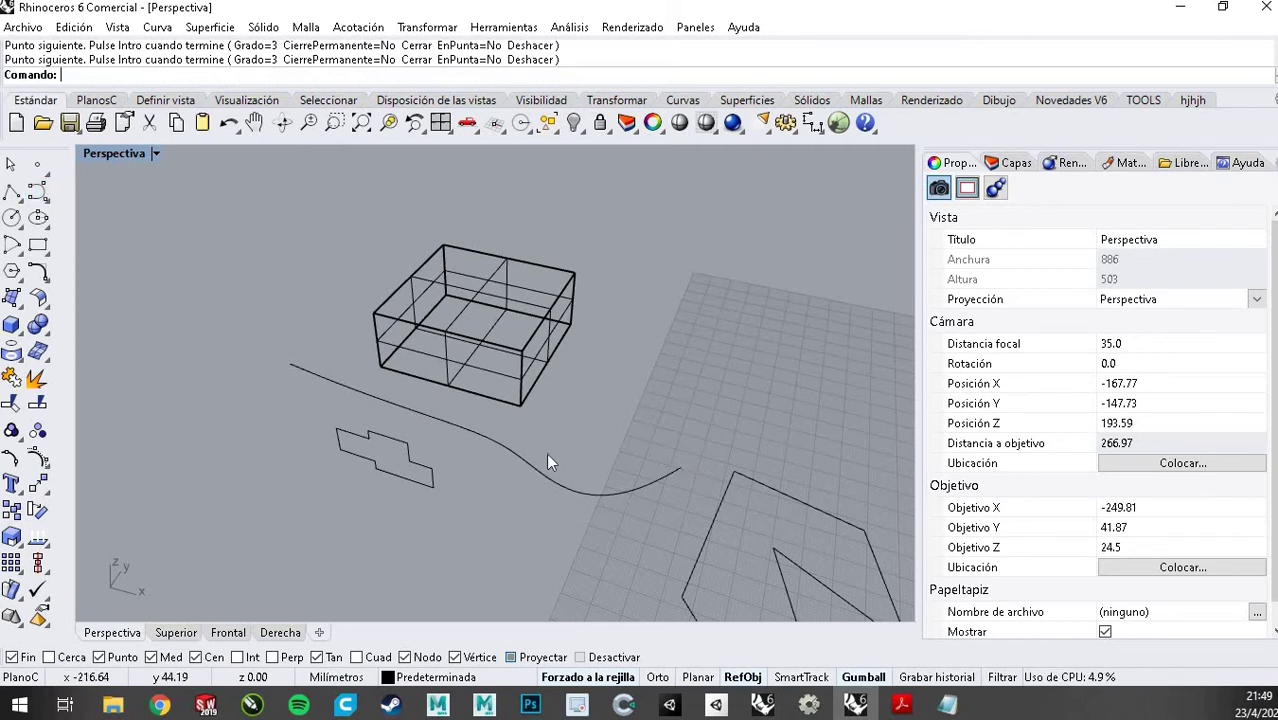
# Extrude the wavy curve upward along Z into a tall curved surface and set the perspective view to shaded display
pyautogui.click(515, 453)
pyautogui.keyDown('ctrl'); pyautogui.moveTo(455, 396); pyautogui.dragTo(448, 198); pyautogui.keyUp('ctrl')
pyautogui.click(155, 153)
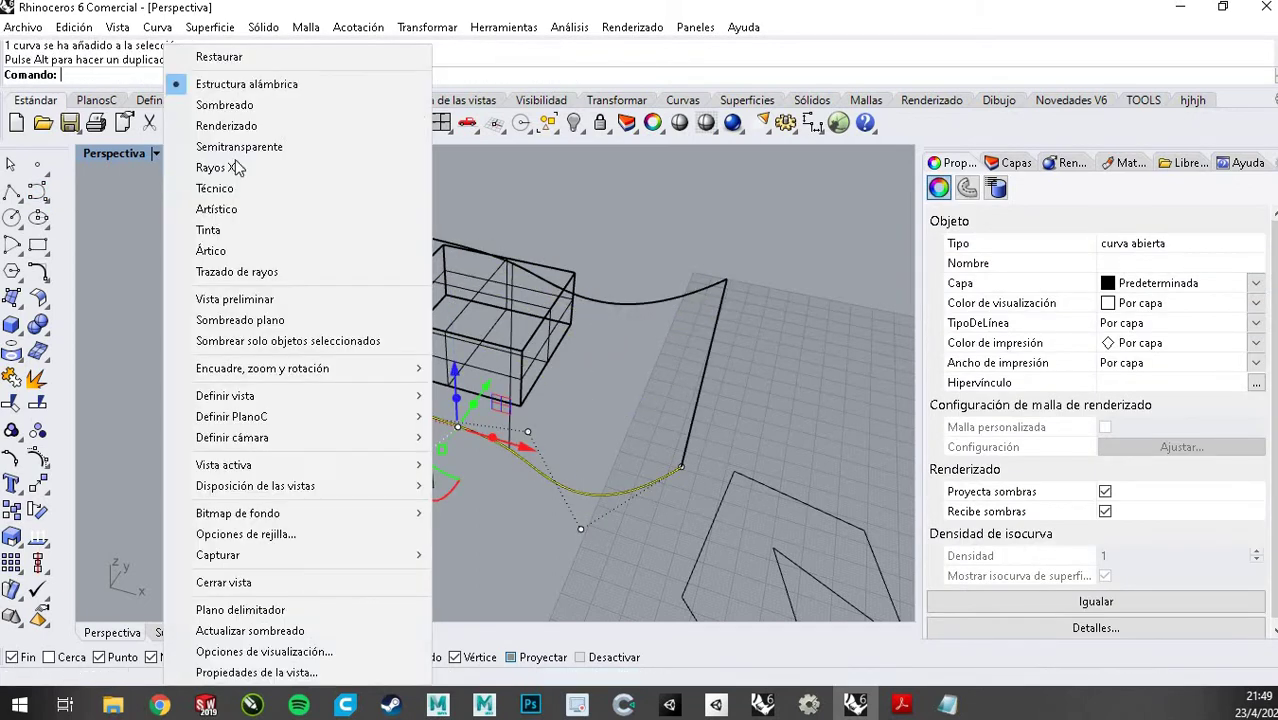
pyautogui.click(266, 108)
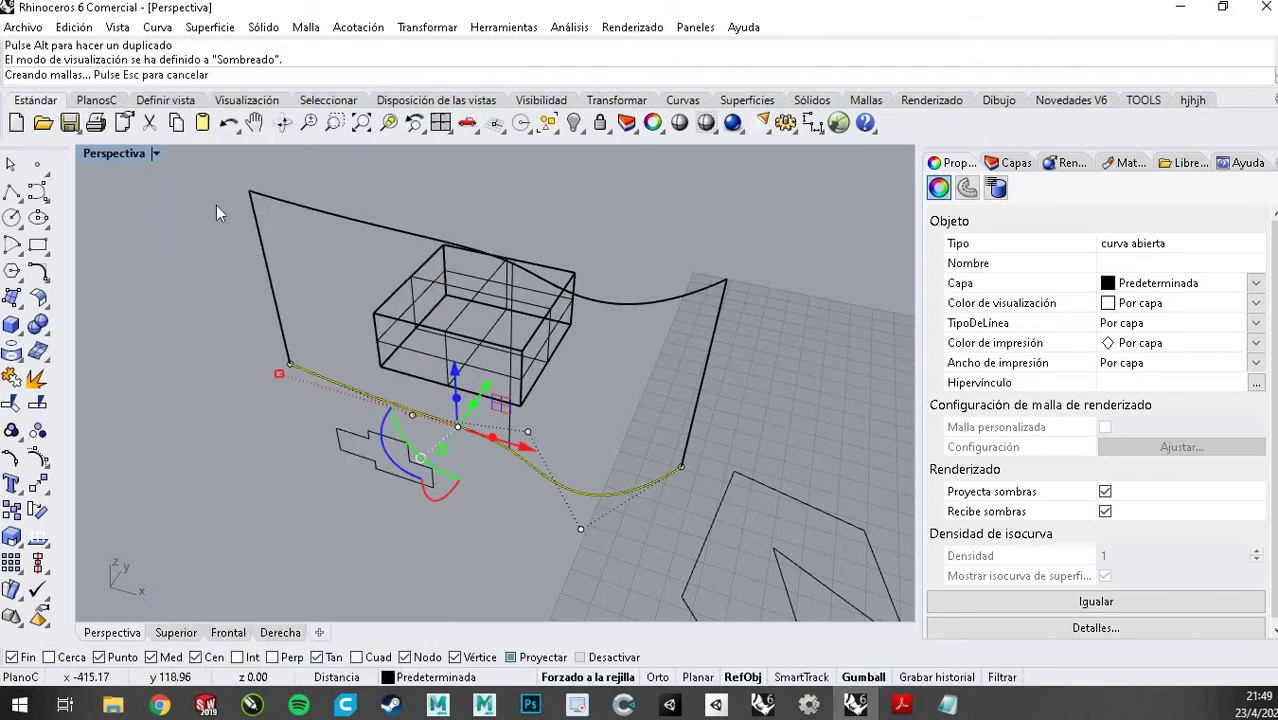
# Try to project the stepped polyline onto the wavy extruded surface, then inspect the surface from the front
pyautogui.click(400, 443)
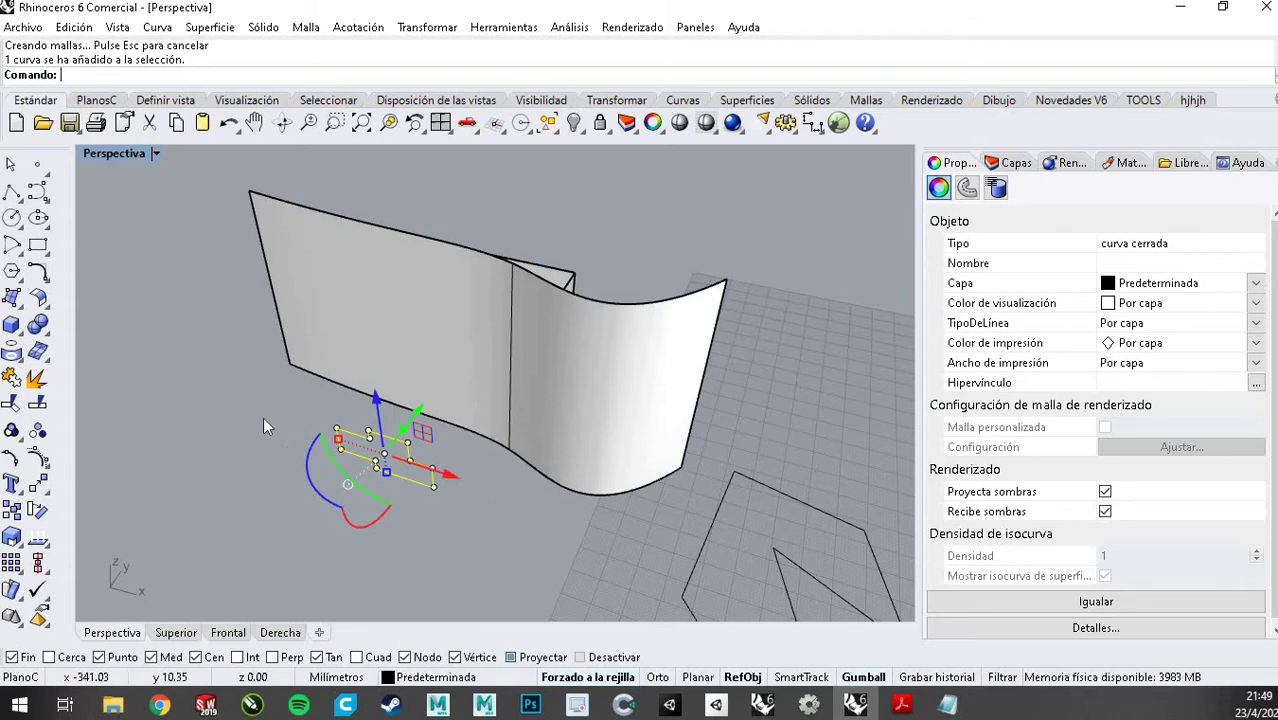
pyautogui.click(11, 349)
pyautogui.click(306, 257)
pyautogui.press('Return')
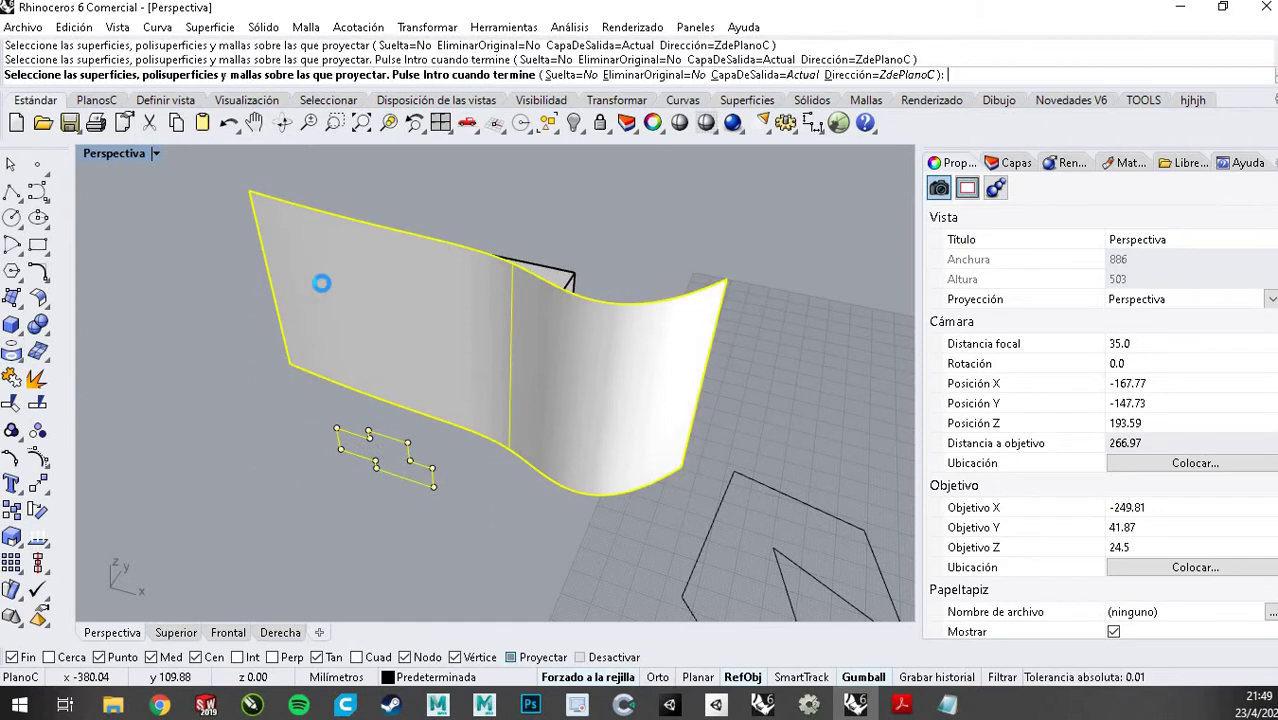
pyautogui.scroll(-5, 432, 346)
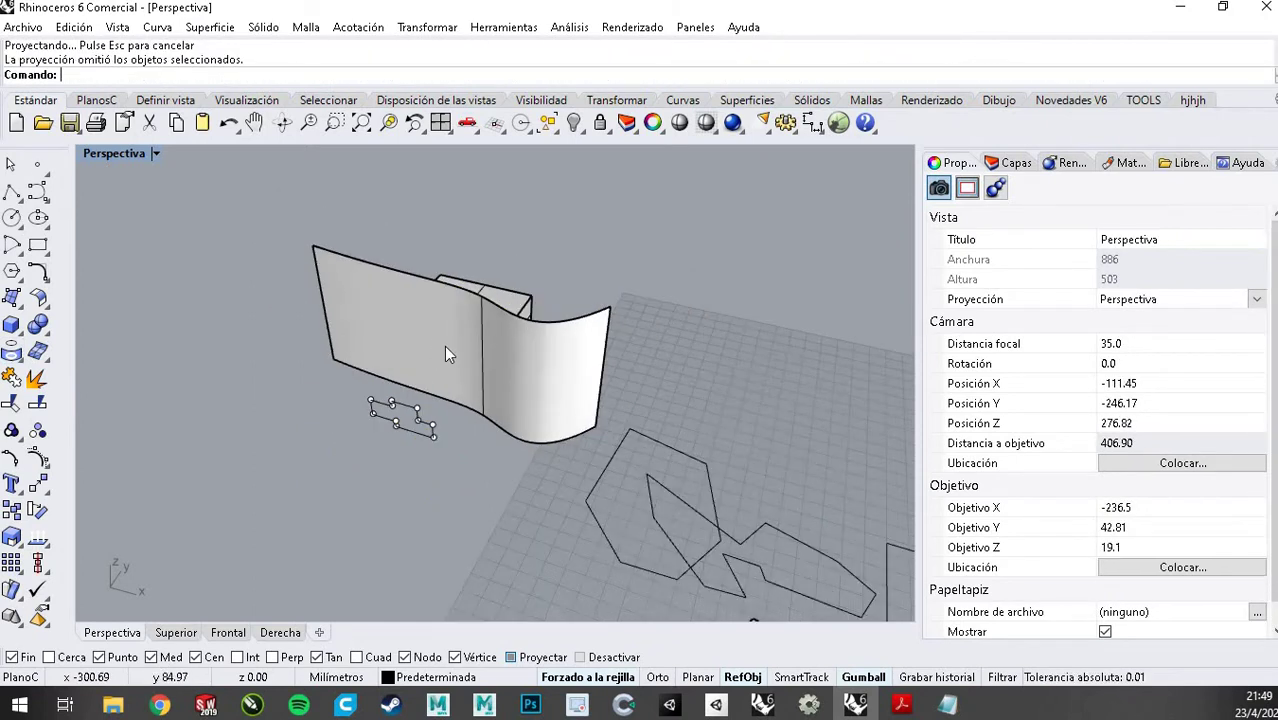
pyautogui.middleClick(585, 343)
pyautogui.moveTo(612, 333); pyautogui.dragTo(772, 234, button='right')
pyautogui.scroll(10, 486, 317)
pyautogui.scroll(3, 335, 430)
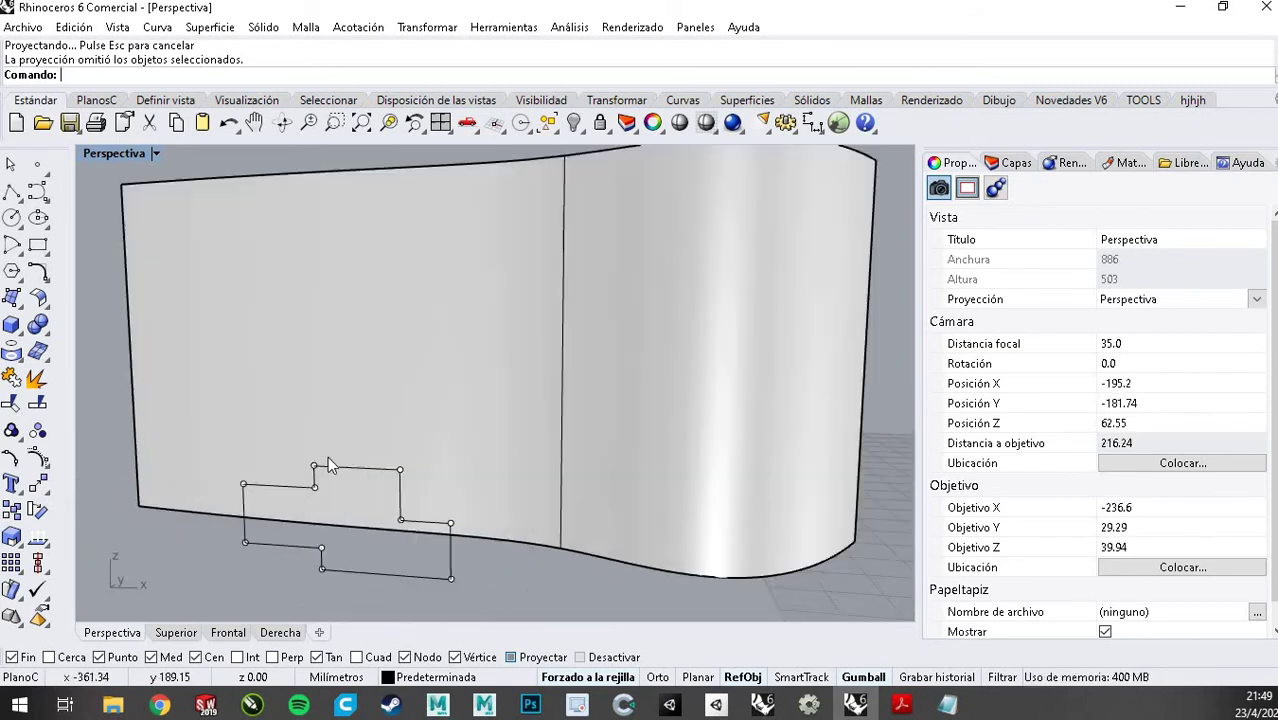
pyautogui.click(47, 246)
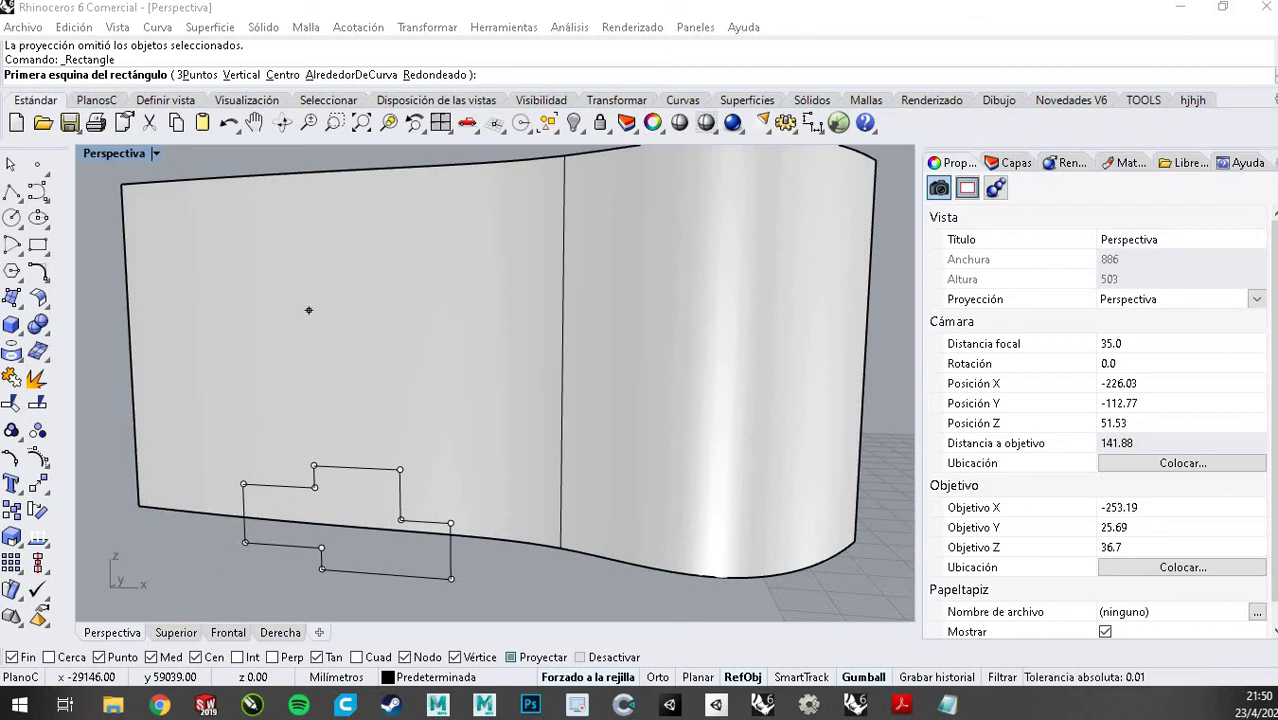
pyautogui.press('Escape')
pyautogui.hotkey('alt', 'F4')
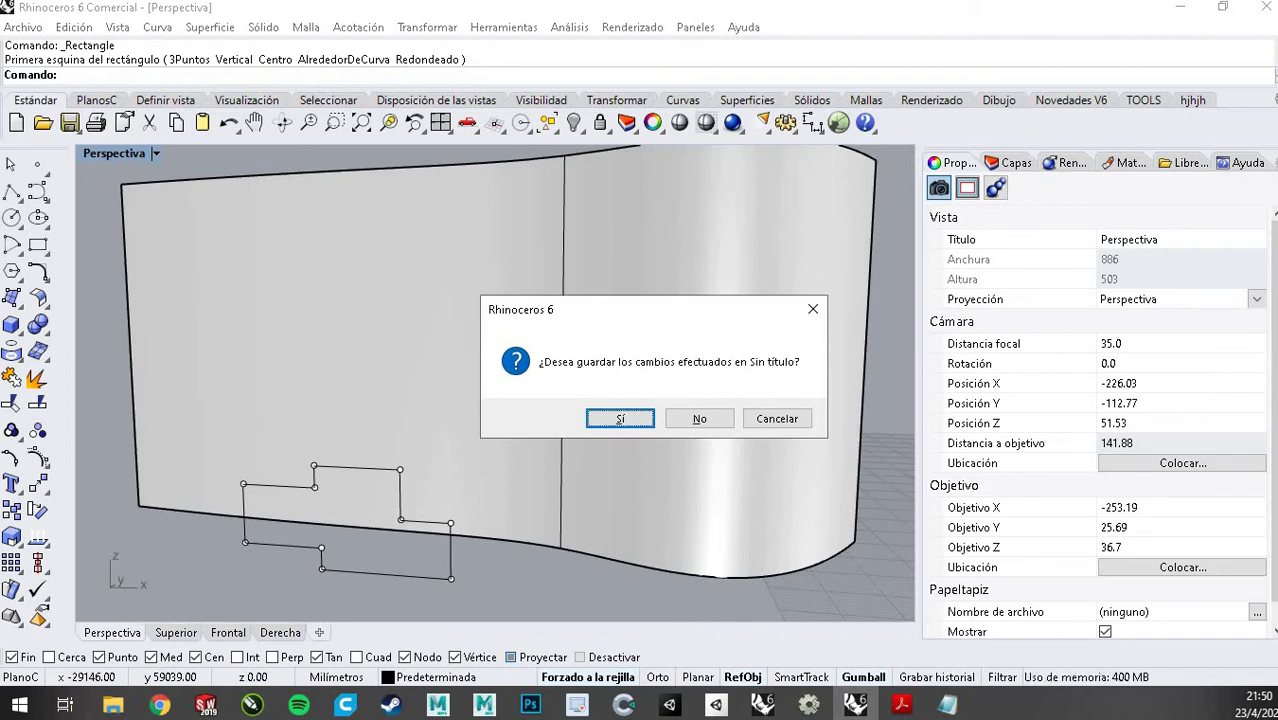
pyautogui.press('Escape')
pyautogui.hotkey('alt', 'F4')
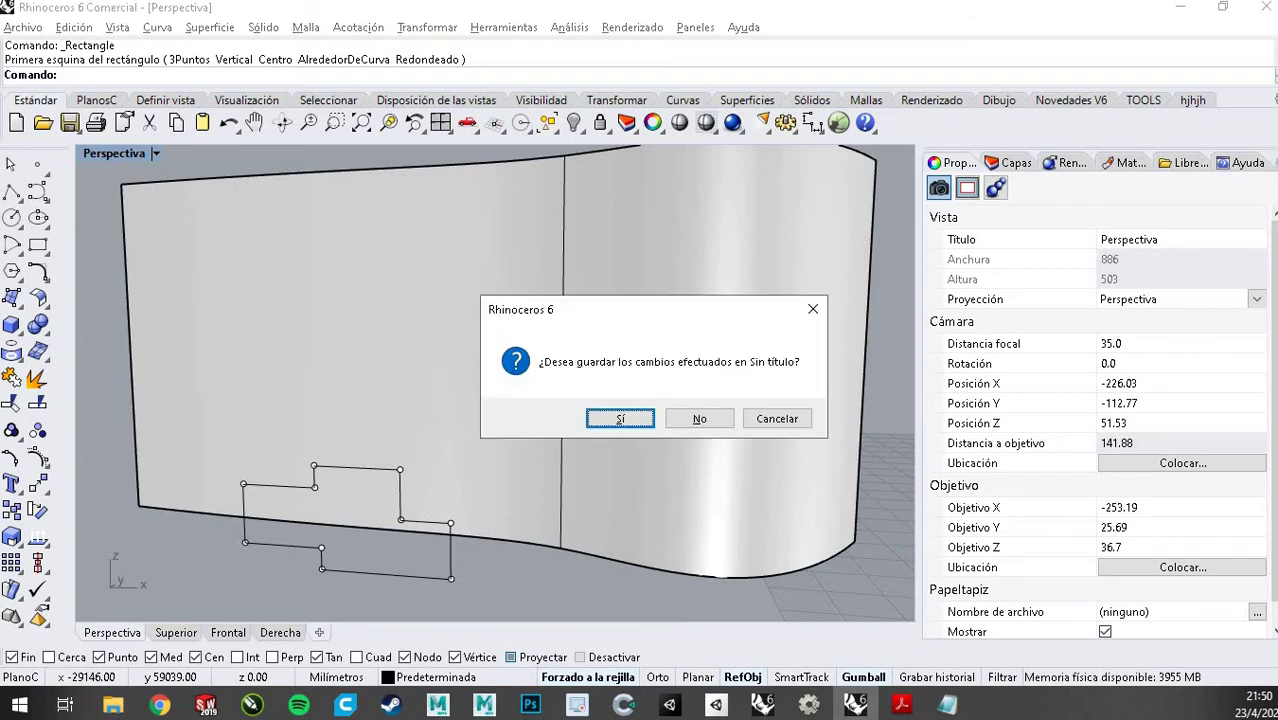
pyautogui.click(621, 419)
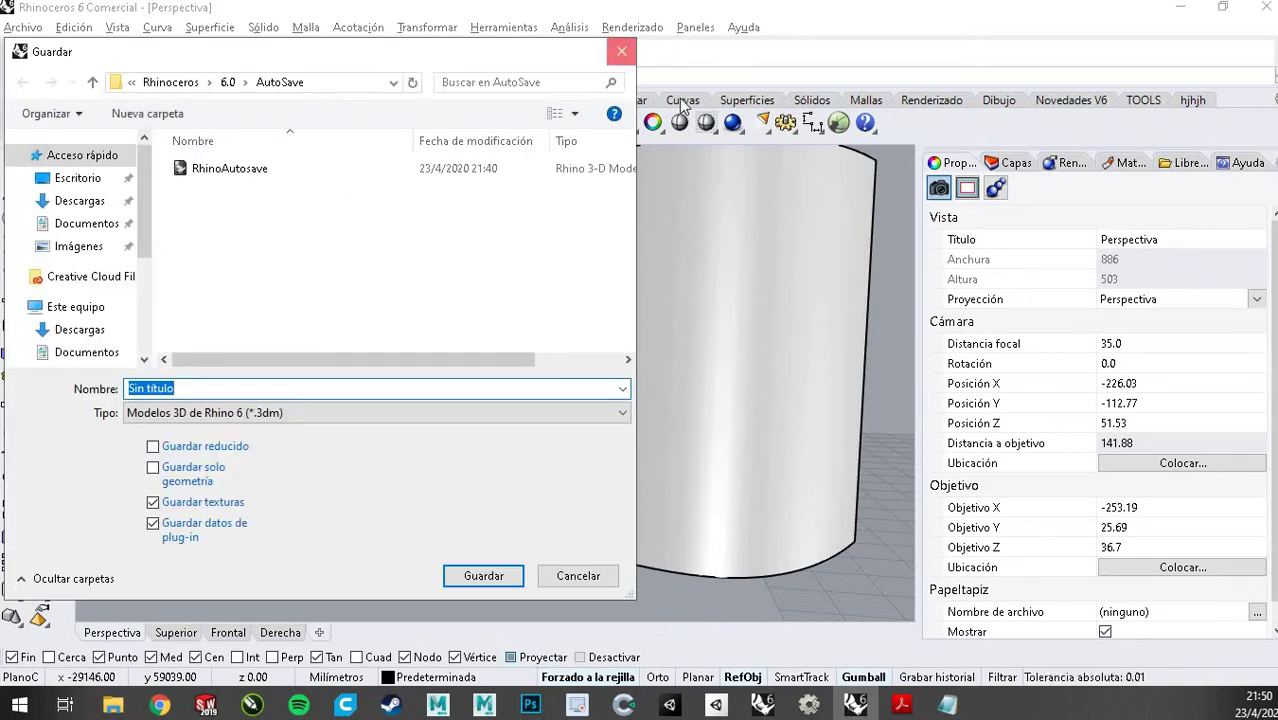
pyautogui.click(623, 53)
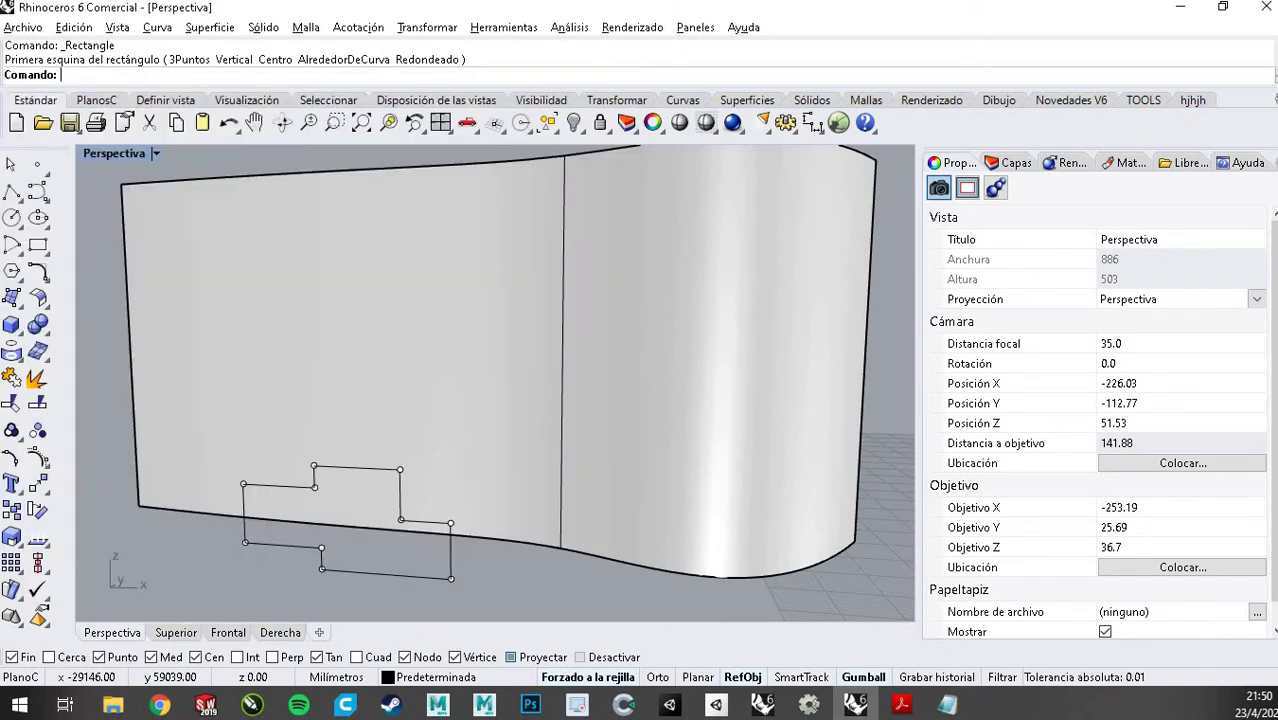
# Close the program and discard the changes made to the untitled model
pyautogui.hotkey('alt', 'F4')
pyautogui.click(718, 418)
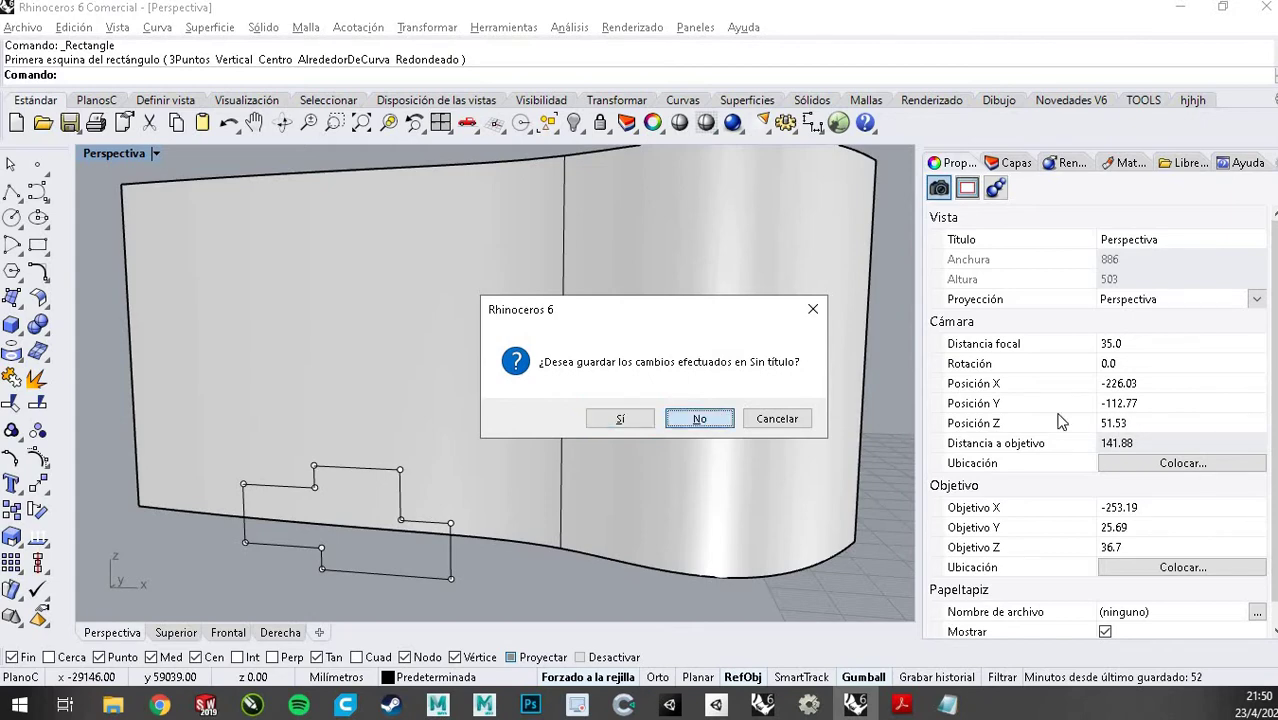
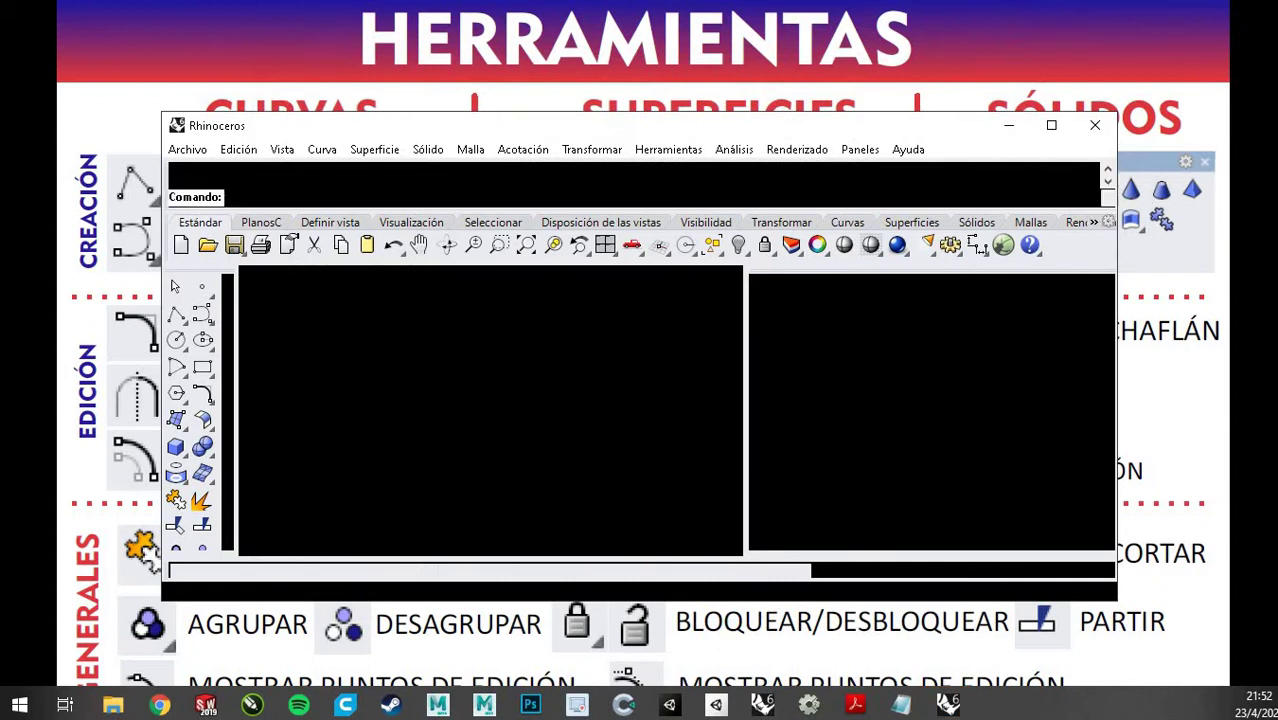
# Maximize the new untitled model's window and enlarge the perspective viewport to fill the drawing area
pyautogui.moveTo(948, 705)
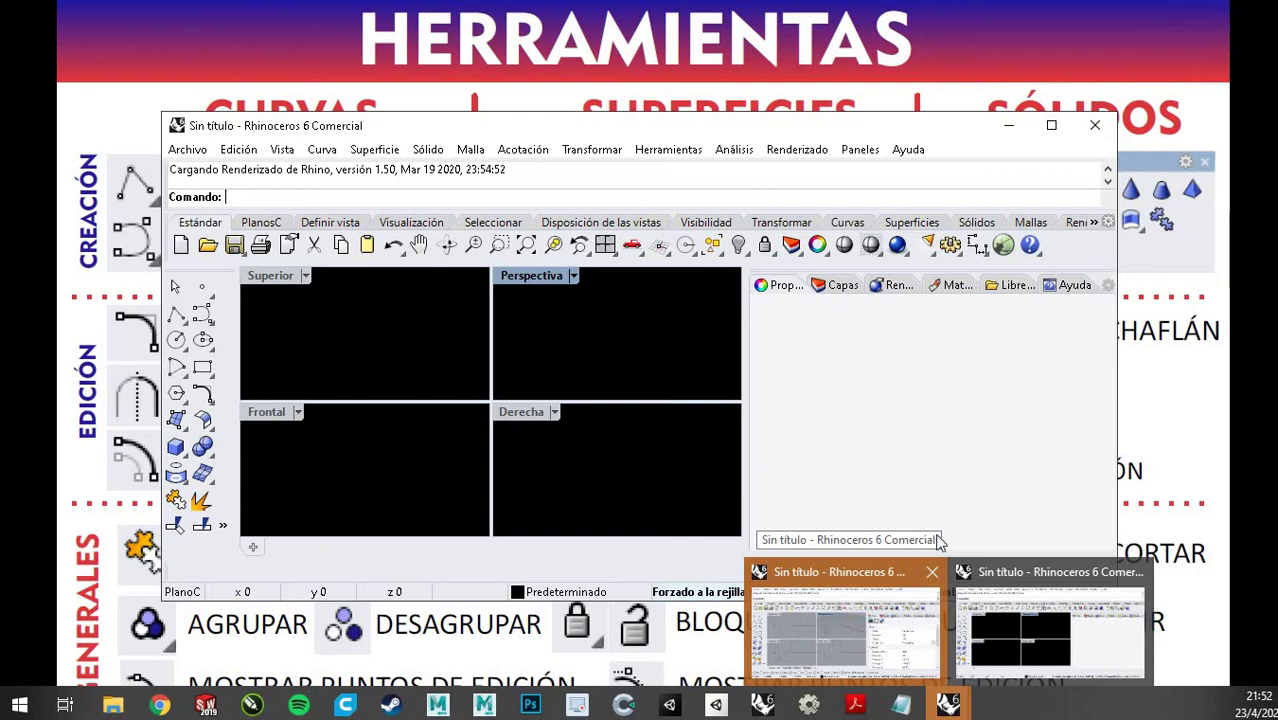
pyautogui.click(1051, 125)
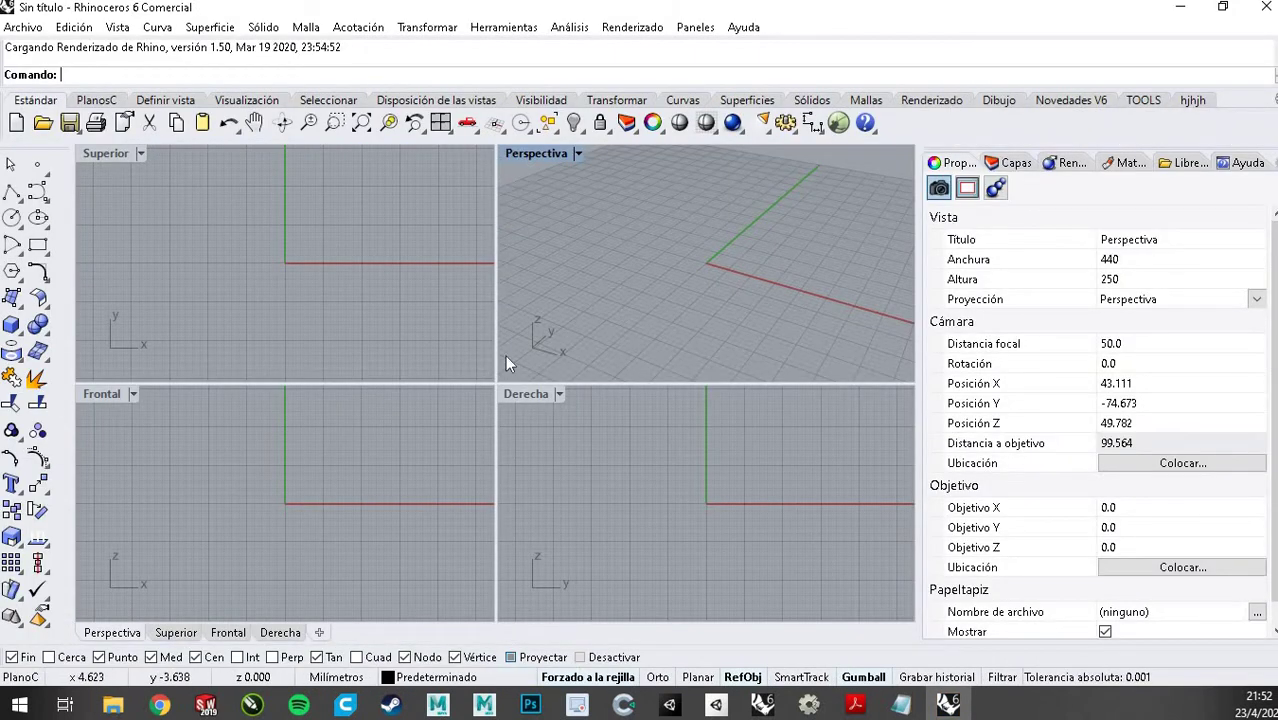
pyautogui.doubleClick(527, 151)
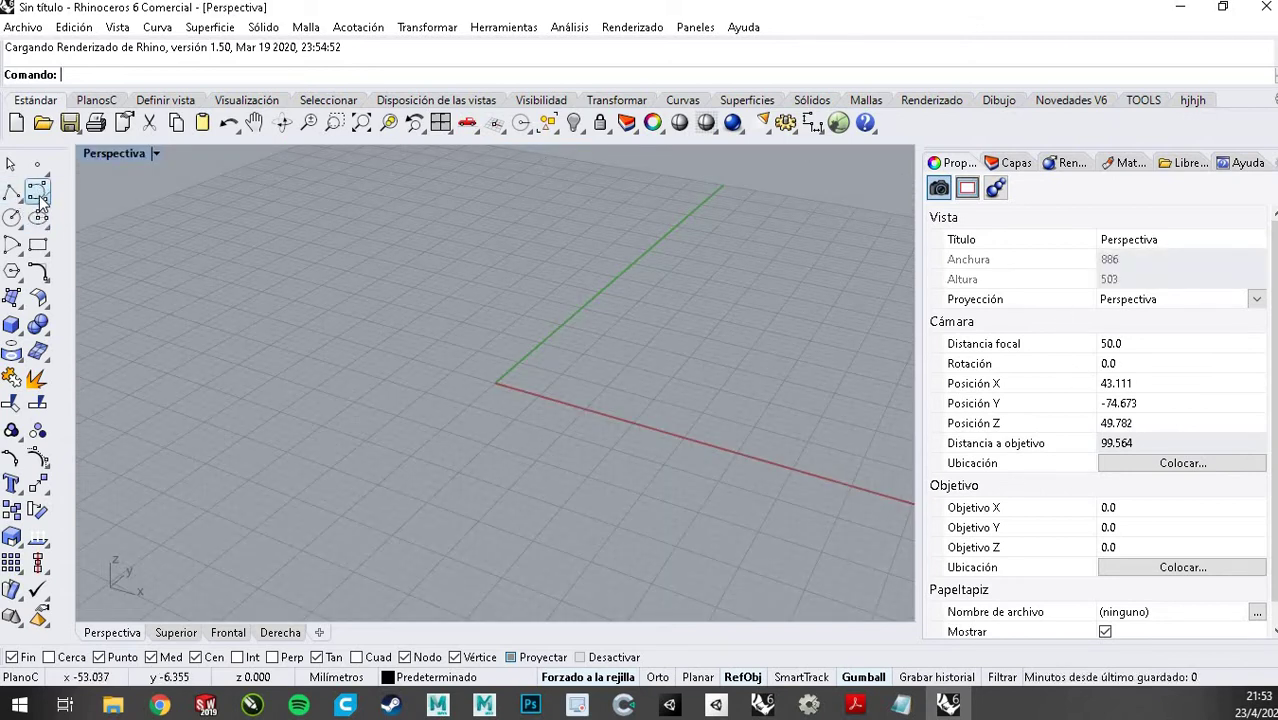
pyautogui.click(37, 191)
pyautogui.scroll(-5, 484, 375)
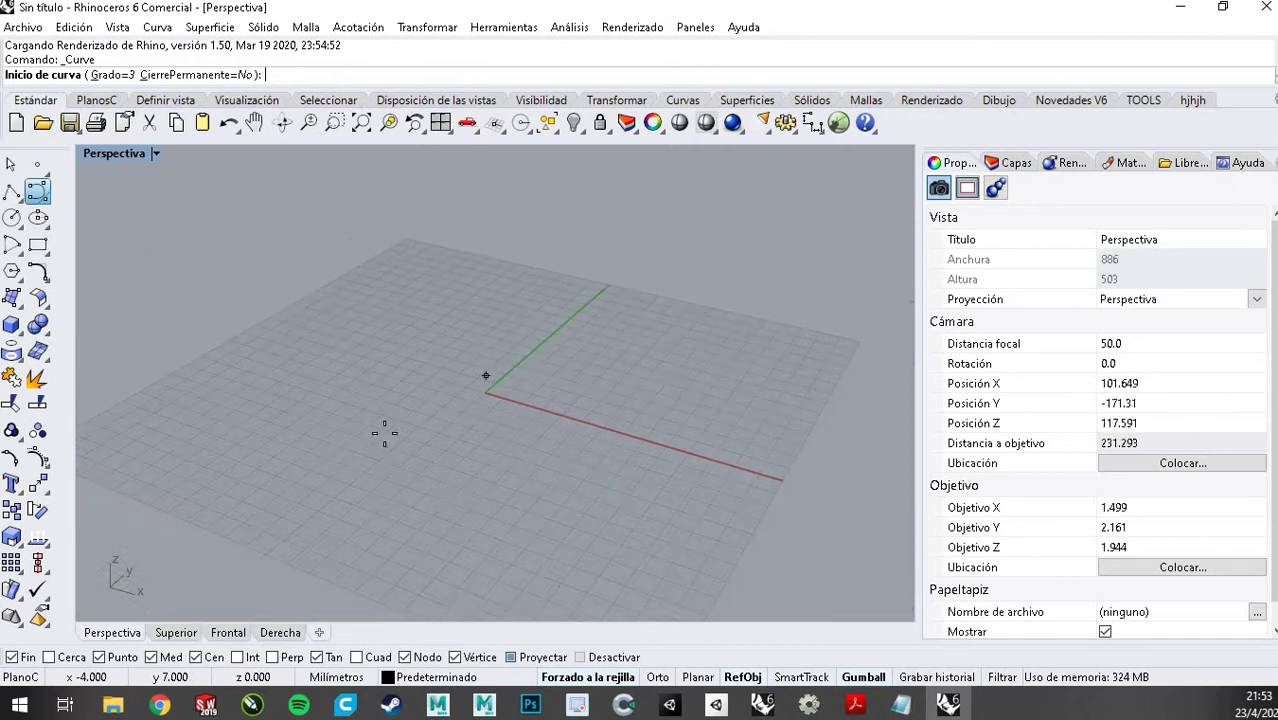
pyautogui.click(360, 451)
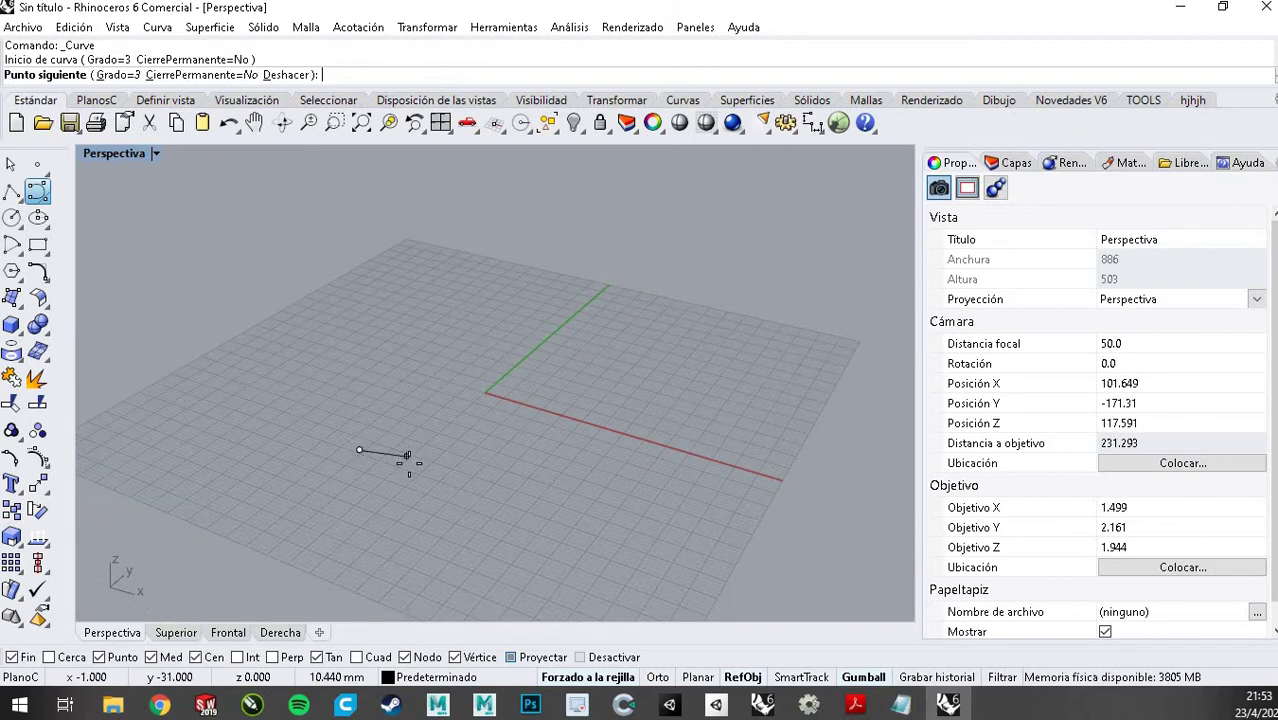
pyautogui.press('Escape')
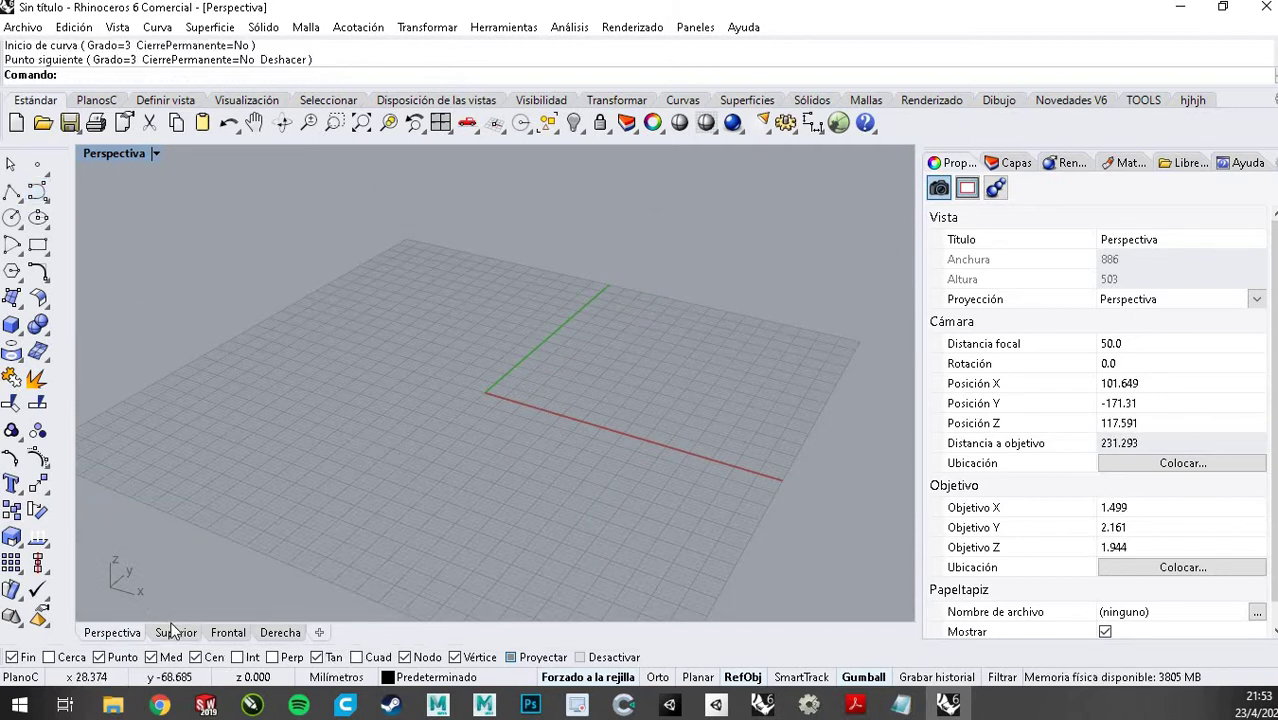
# Draw an open degree-3 control-point curve with six points in the front view, forming a horizontal wave across the vertical axis
pyautogui.hotkey('ctrl', 'F2')
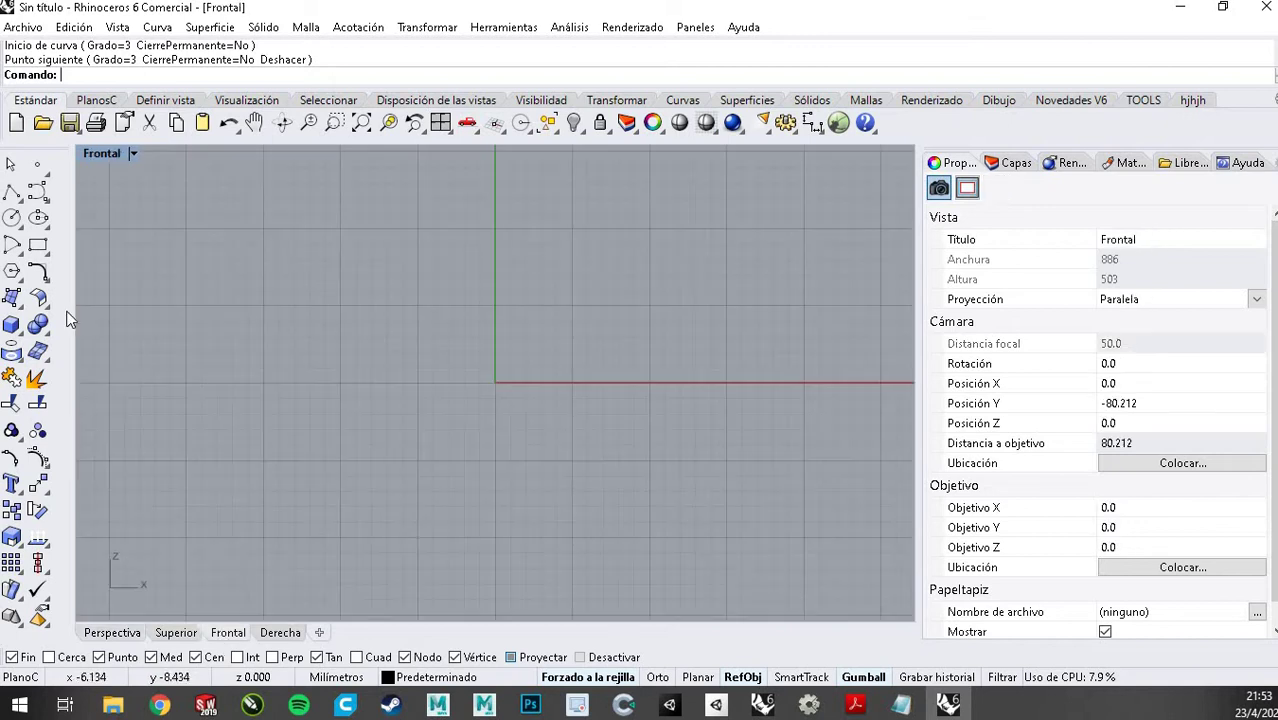
pyautogui.click(38, 193)
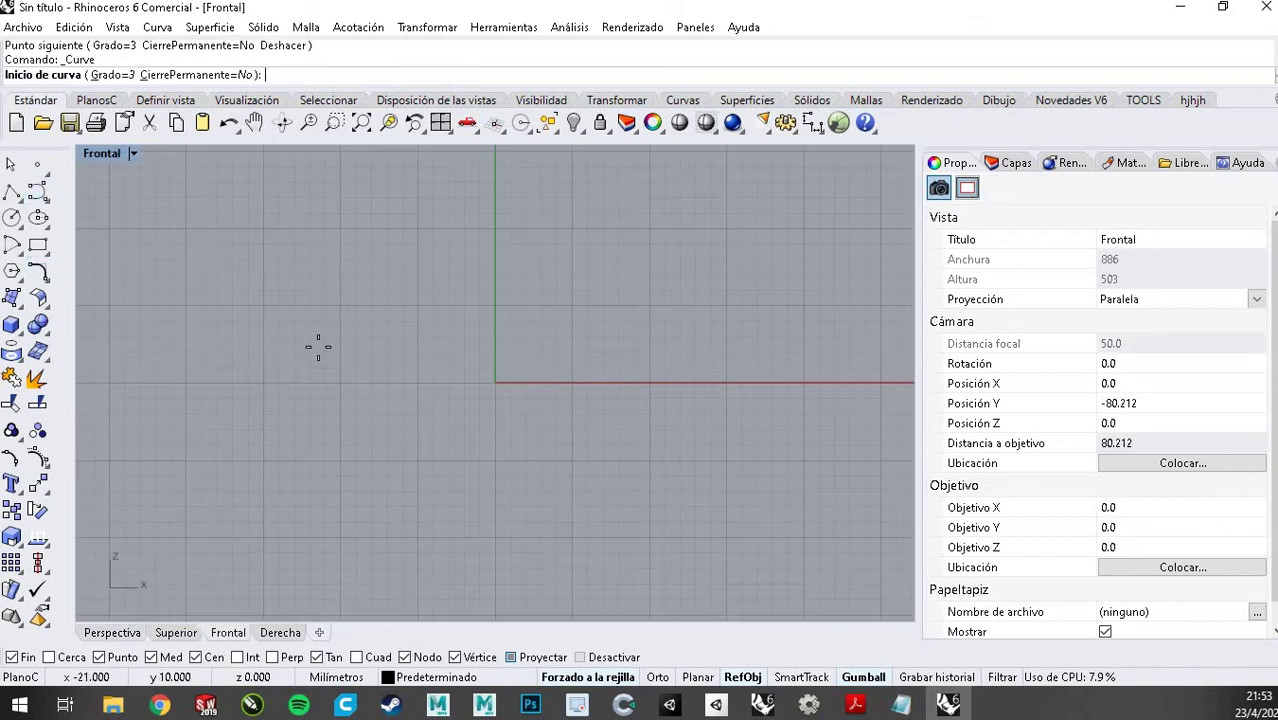
pyautogui.click(176, 368)
pyautogui.click(387, 229)
pyautogui.click(610, 302)
pyautogui.scroll(-1, 605, 305)
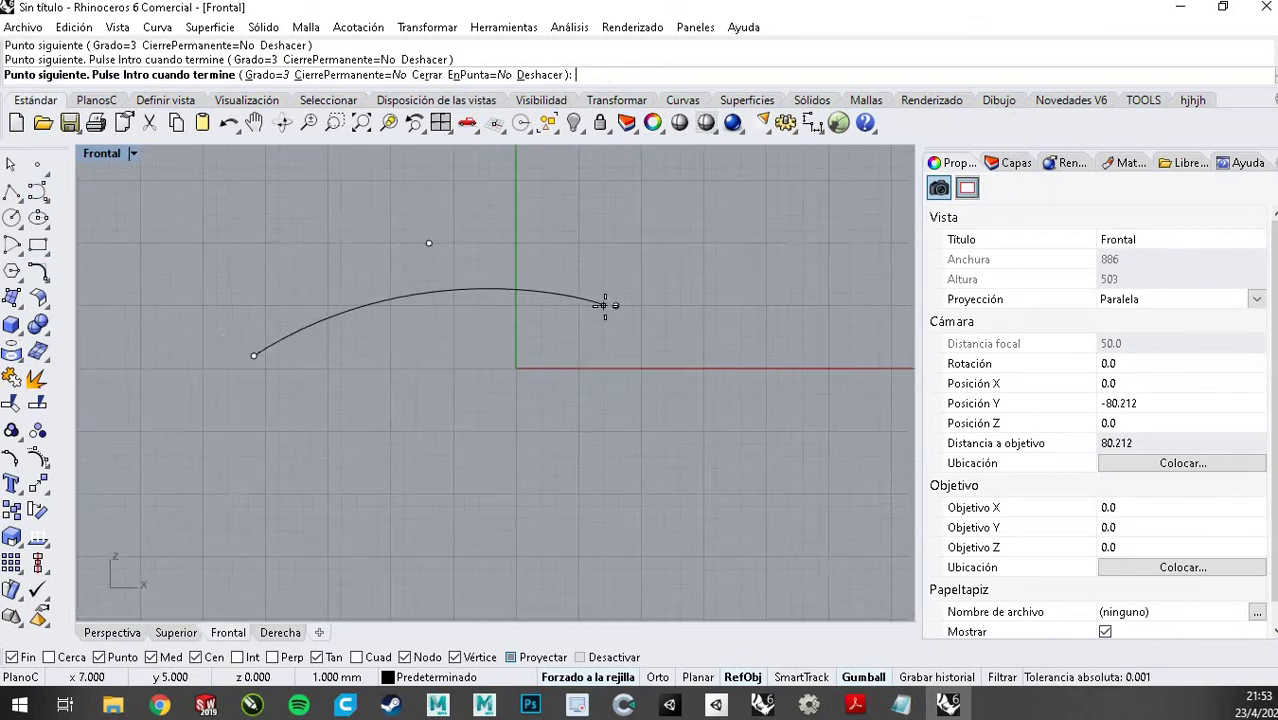
pyautogui.scroll(-4, 605, 305)
pyautogui.click(752, 386)
pyautogui.click(842, 339)
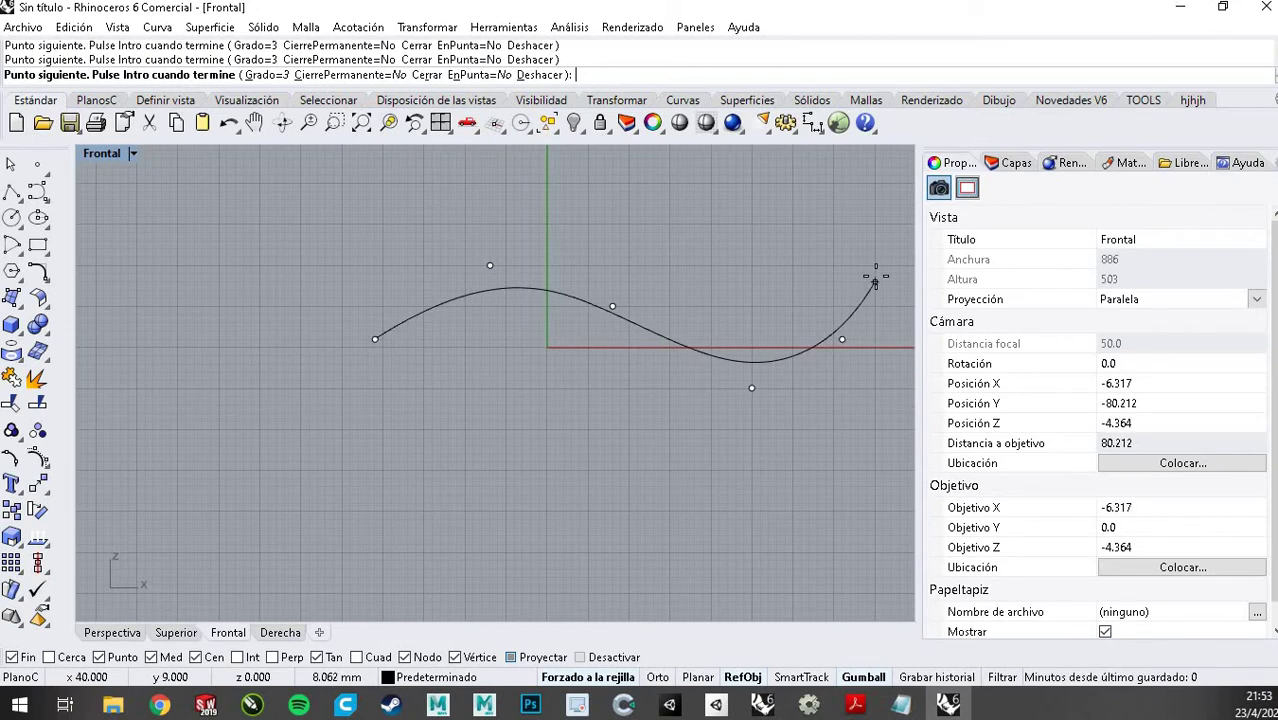
pyautogui.click(875, 280)
pyautogui.press('Return')
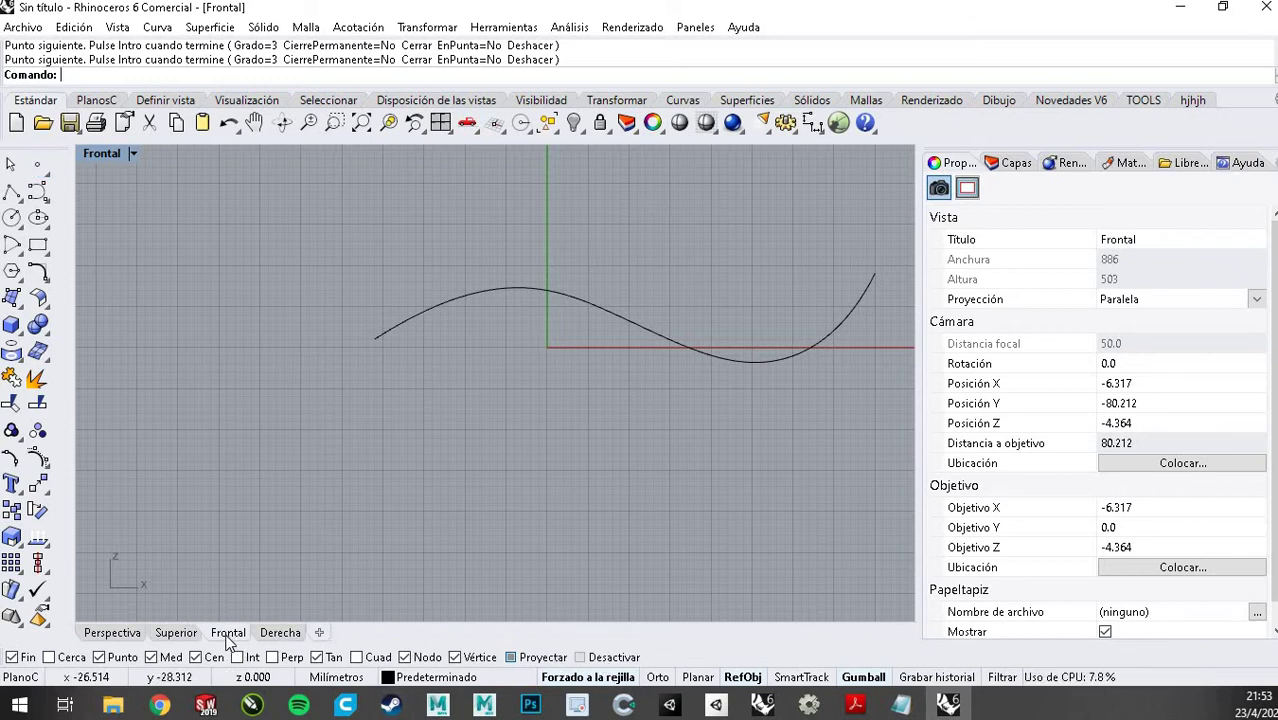
# Extrude the wavy curve along Y in the perspective view to form an open undulating surface
pyautogui.hotkey('ctrl', 'F4')
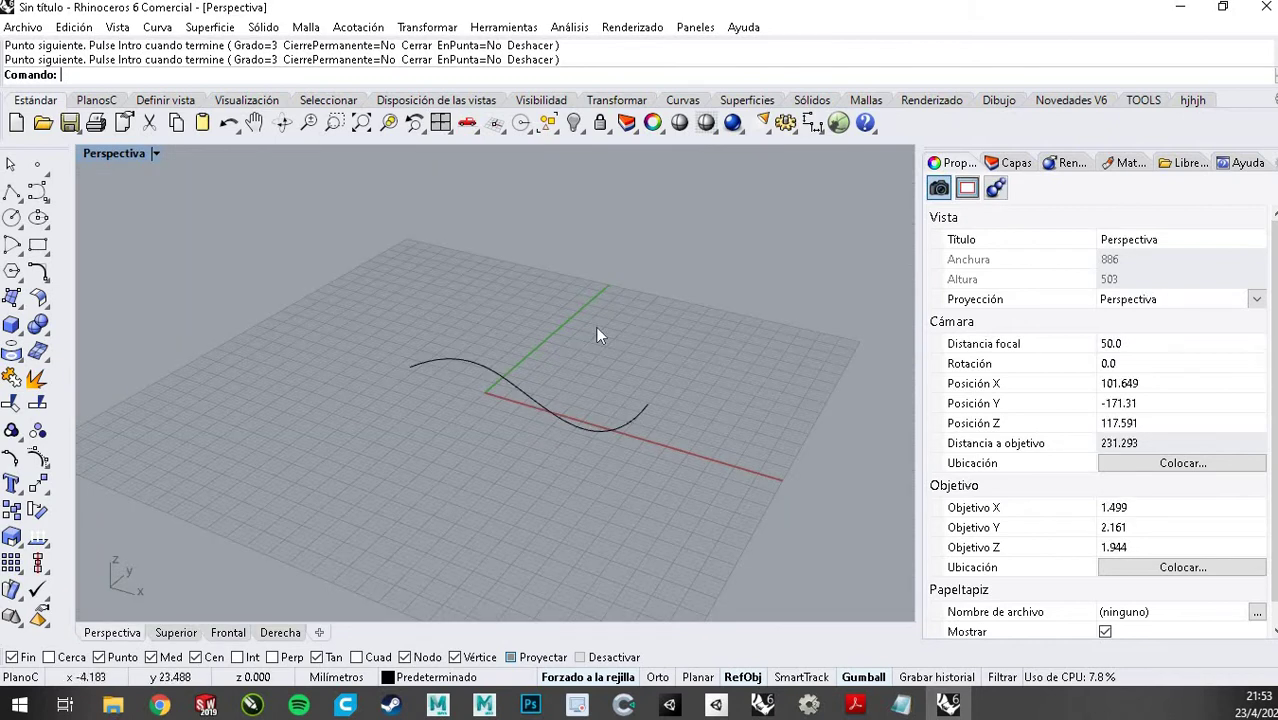
pyautogui.scroll(-1, 599, 334)
pyautogui.scroll(1, 466, 410)
pyautogui.click(463, 407)
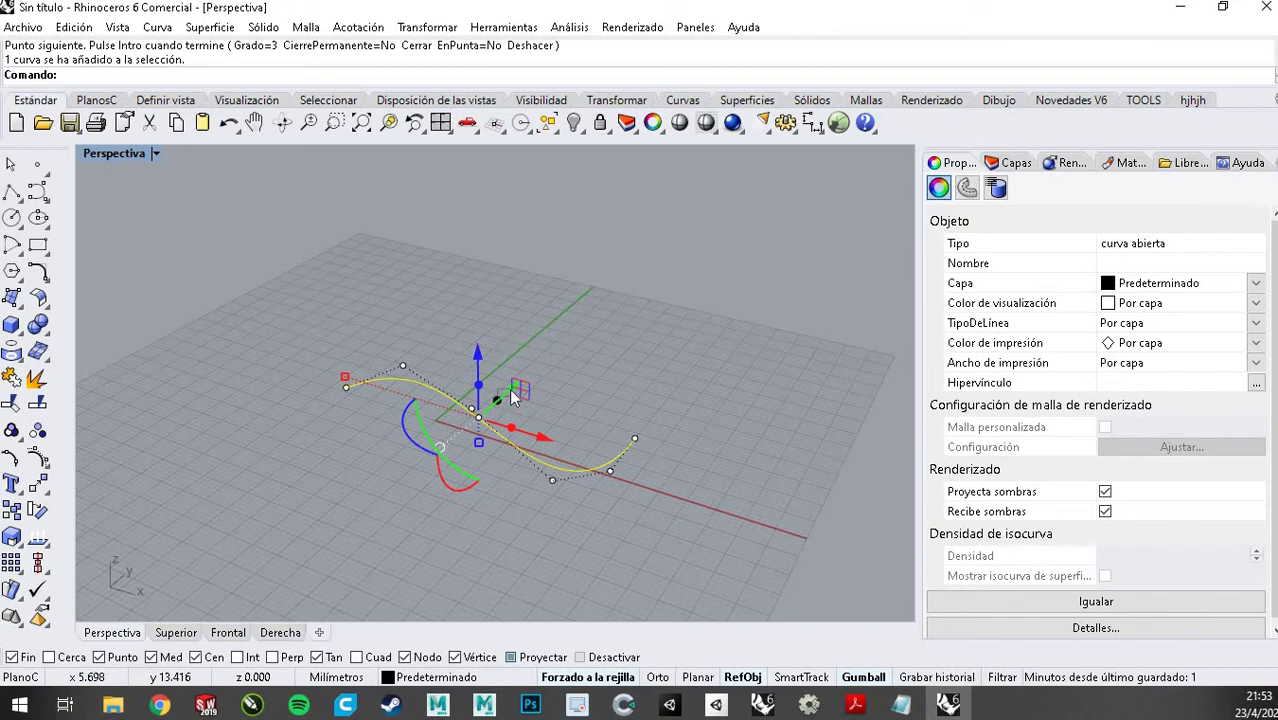
pyautogui.moveTo(571, 332); pyautogui.dragTo(648, 221)
pyautogui.press('Escape')
# Set the perspective view's display mode to shaded (Sombreado) and check the undulating surface
pyautogui.click(155, 156)
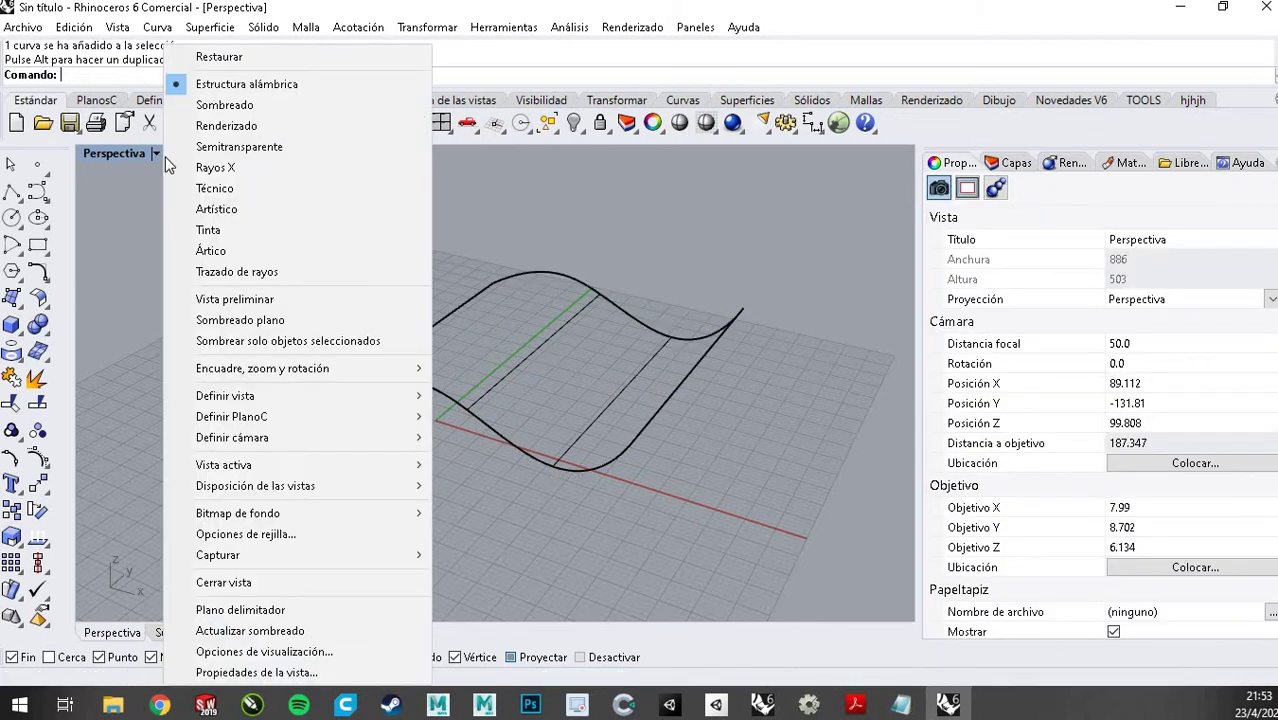
pyautogui.click(281, 108)
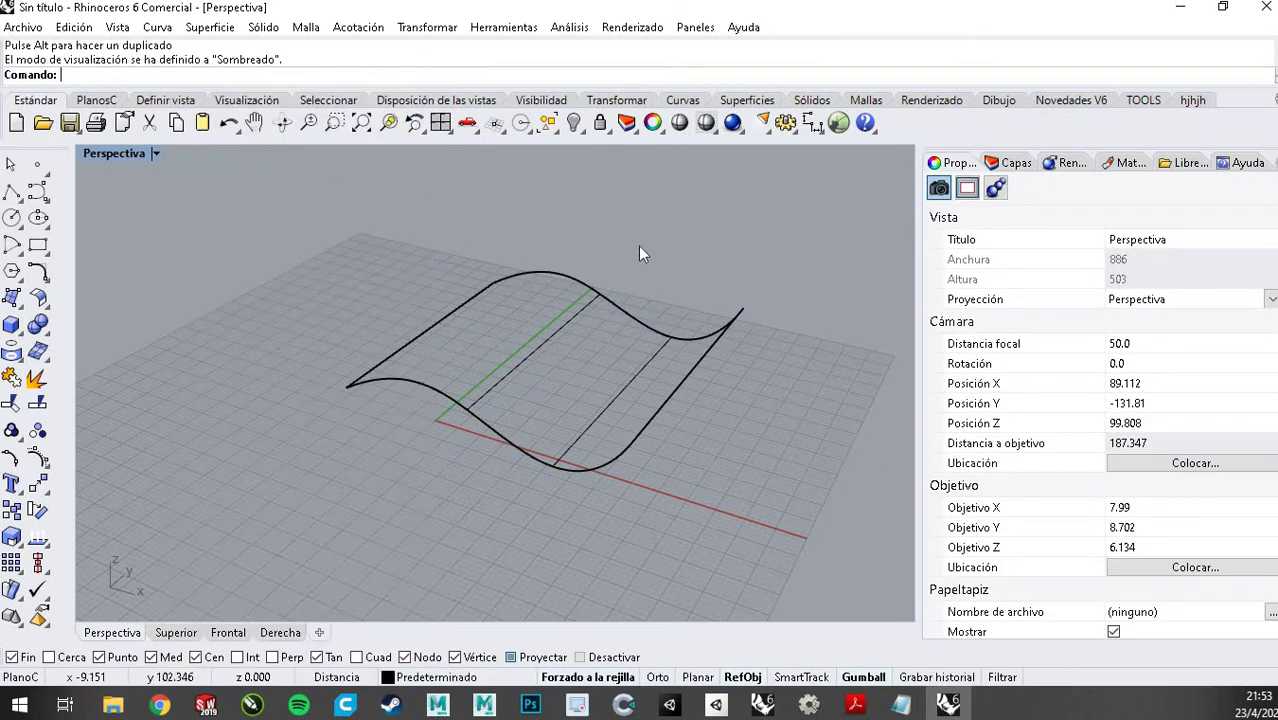
pyautogui.scroll(4, 644, 265)
pyautogui.scroll(-4, 644, 265)
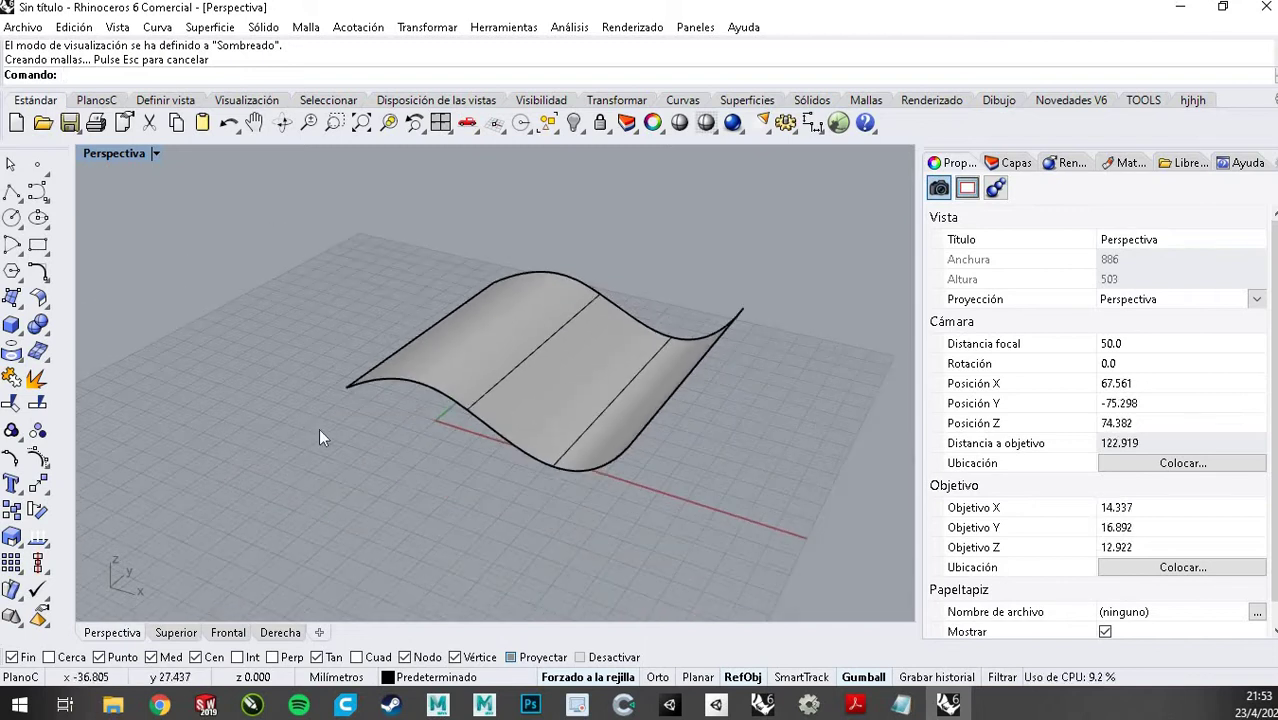
pyautogui.moveTo(320, 428); pyautogui.dragTo(508, 449, button='right')
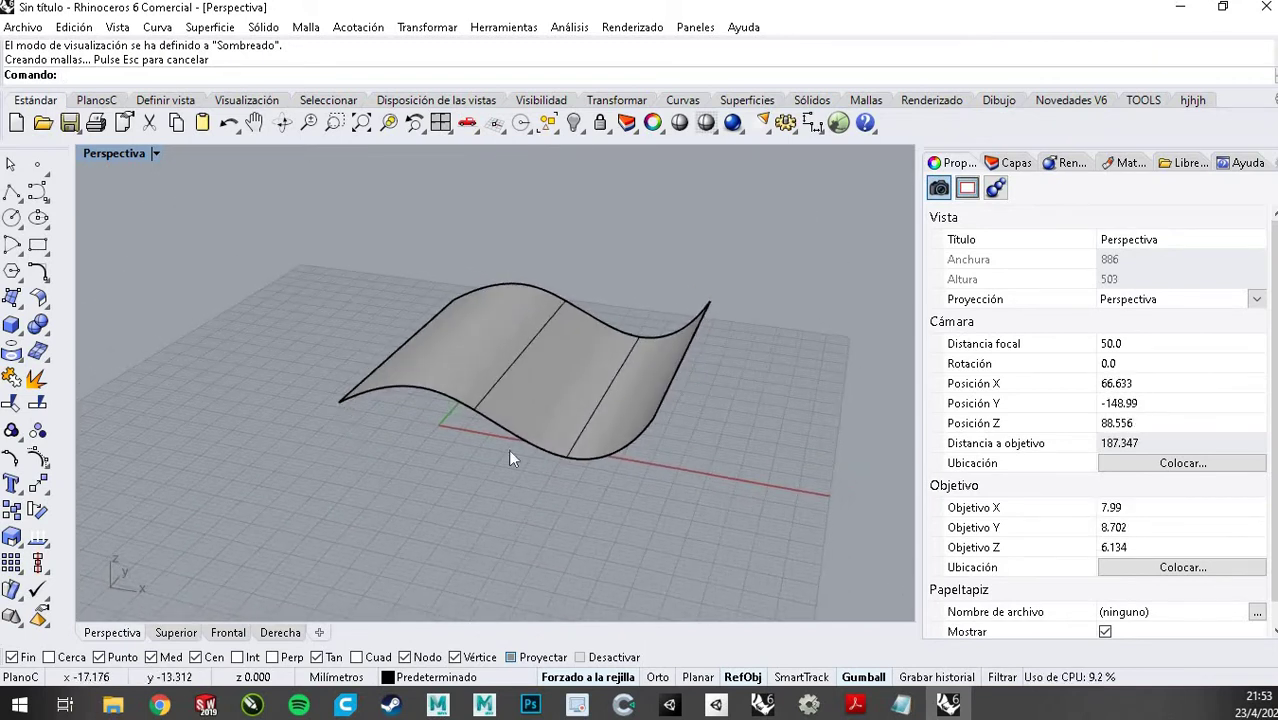
# Draw a circle with a radius of about 21.9 mm in the top view, centred on the surface's first inner isocurve
pyautogui.click(180, 633)
pyautogui.scroll(-5, 445, 526)
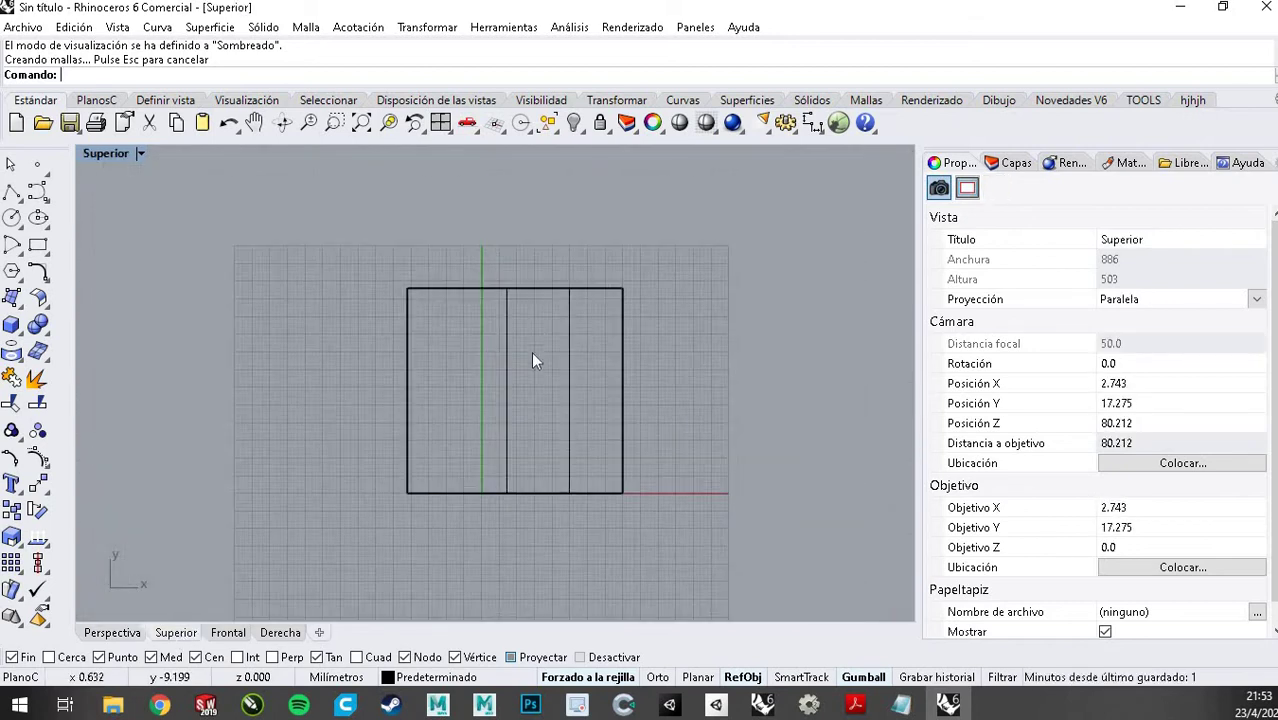
pyautogui.scroll(4, 533, 355)
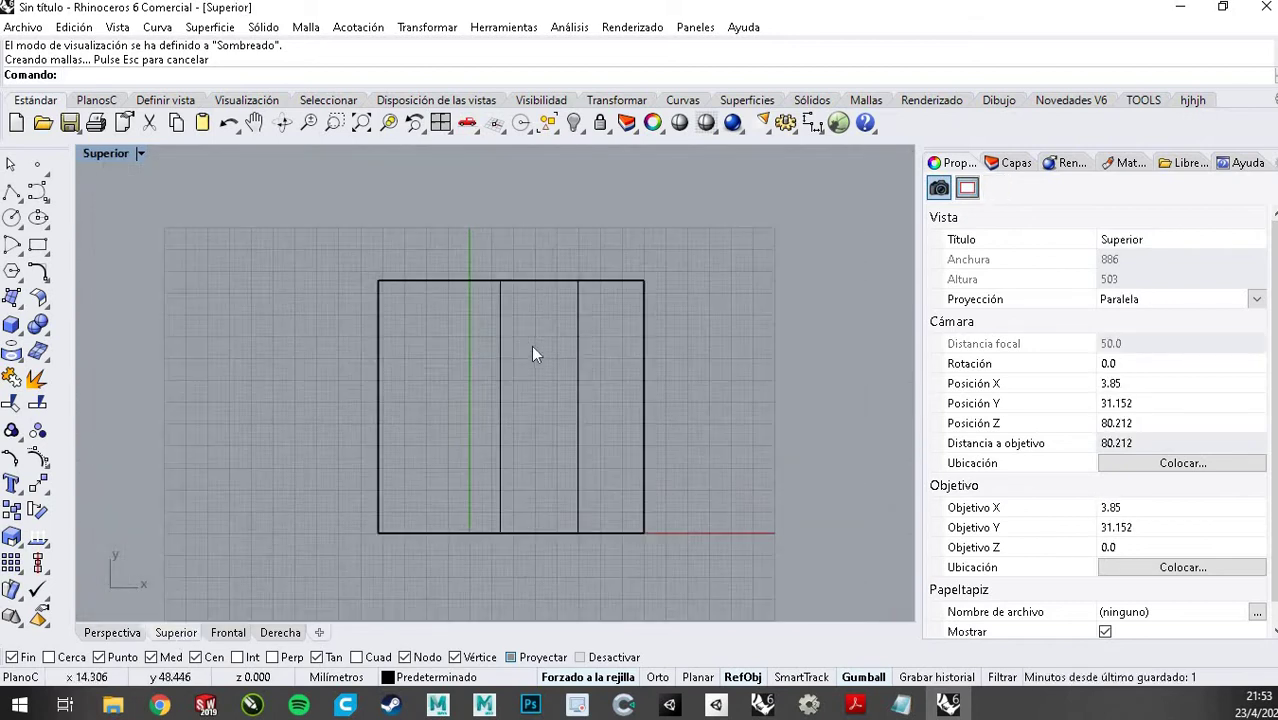
pyautogui.click(12, 220)
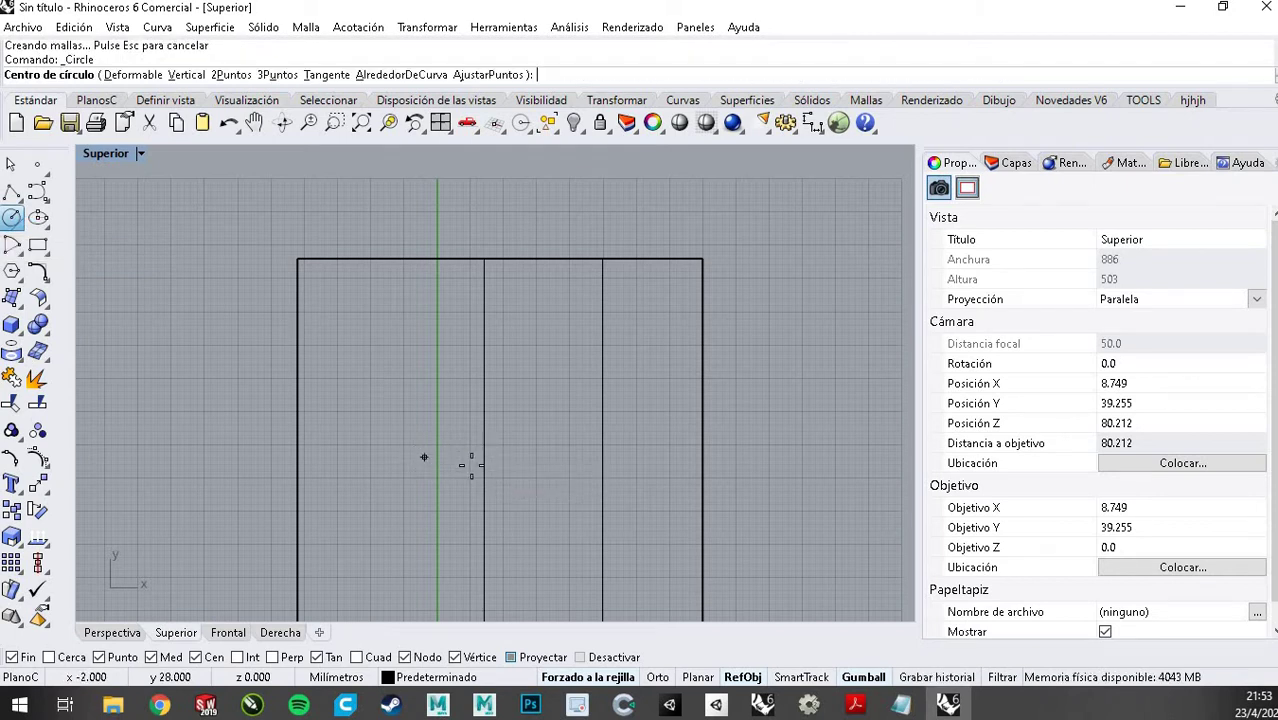
pyautogui.click(484, 451)
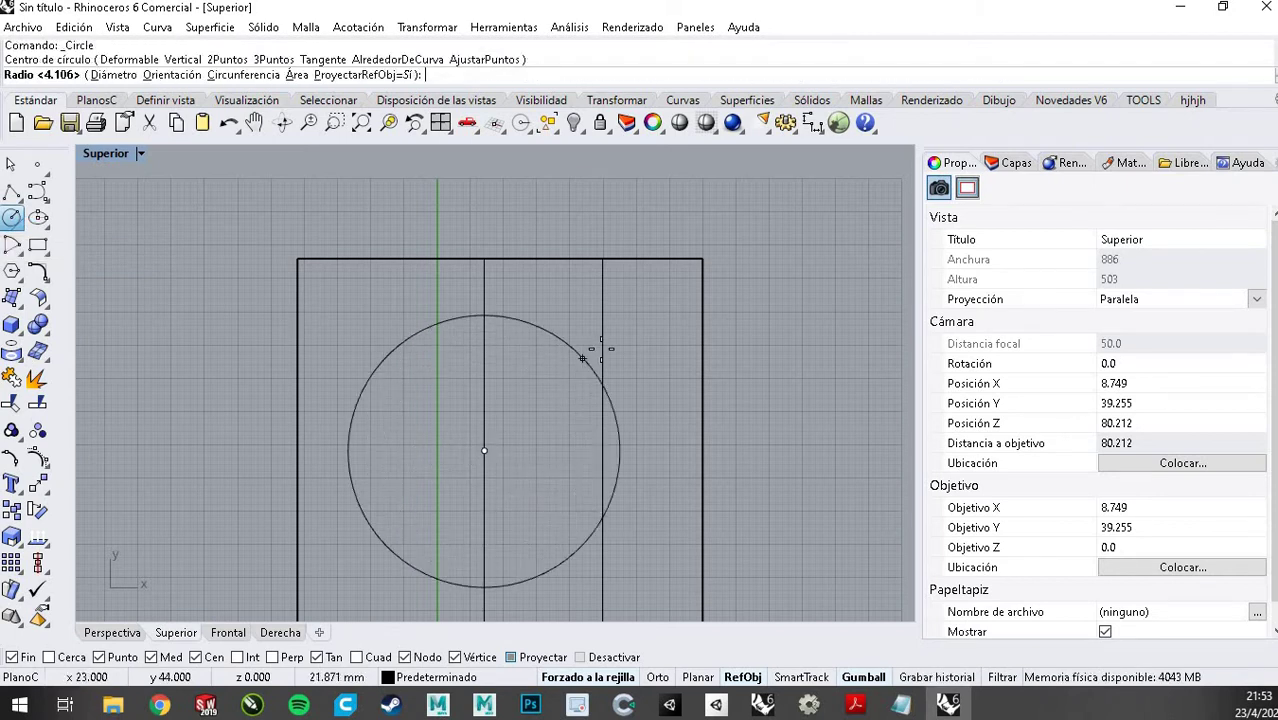
pyautogui.click(584, 357)
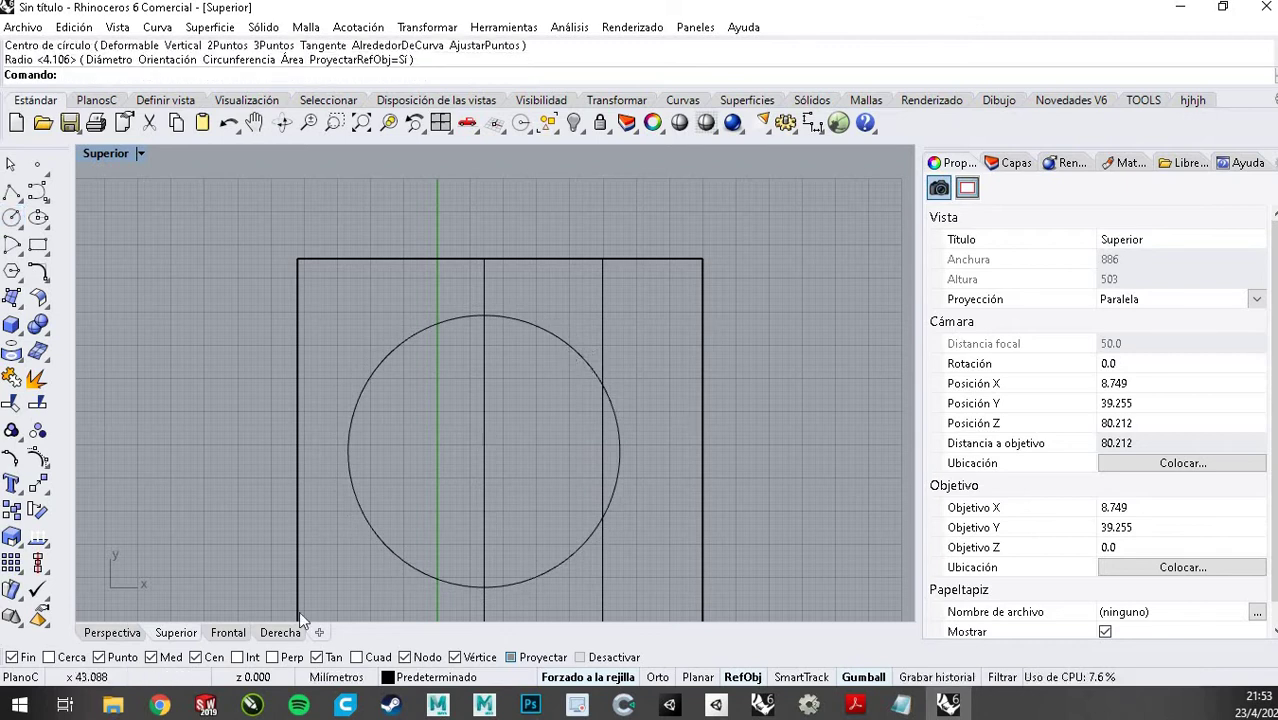
# Move the undulating surface and its original wavy curve down along Z, below the circle
pyautogui.hotkey('ctrl', 'Tab')
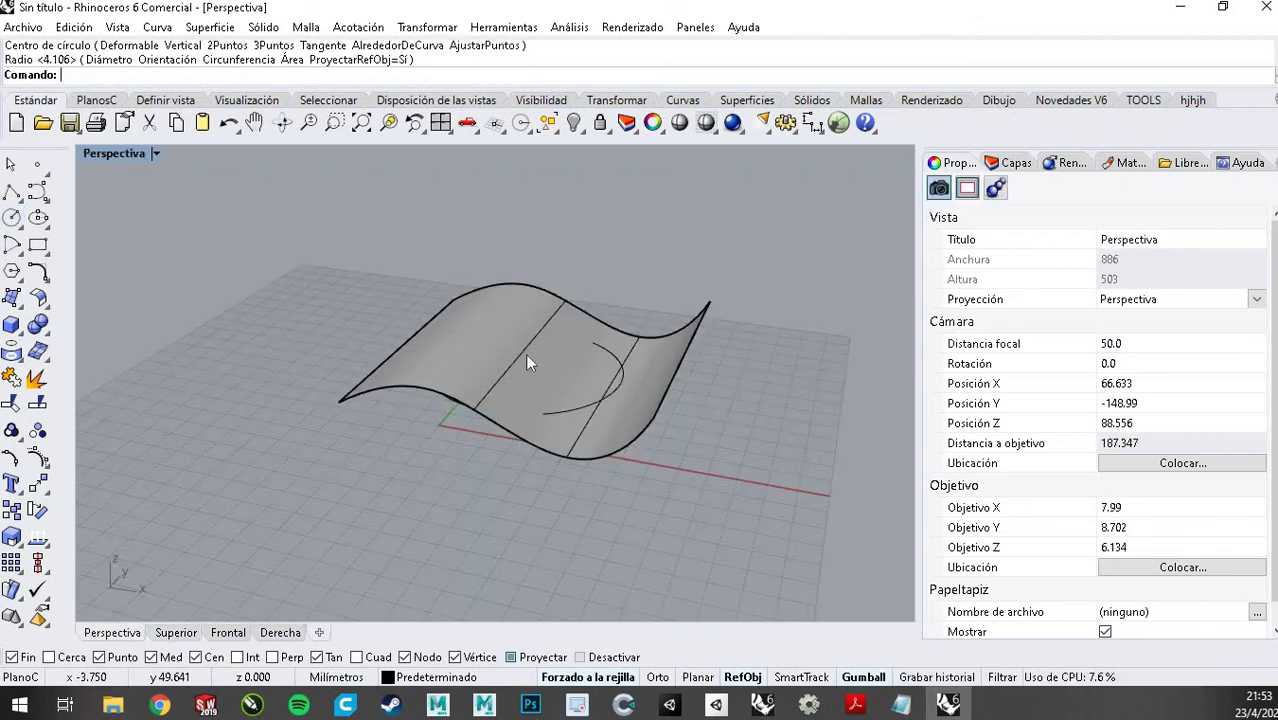
pyautogui.click(603, 393)
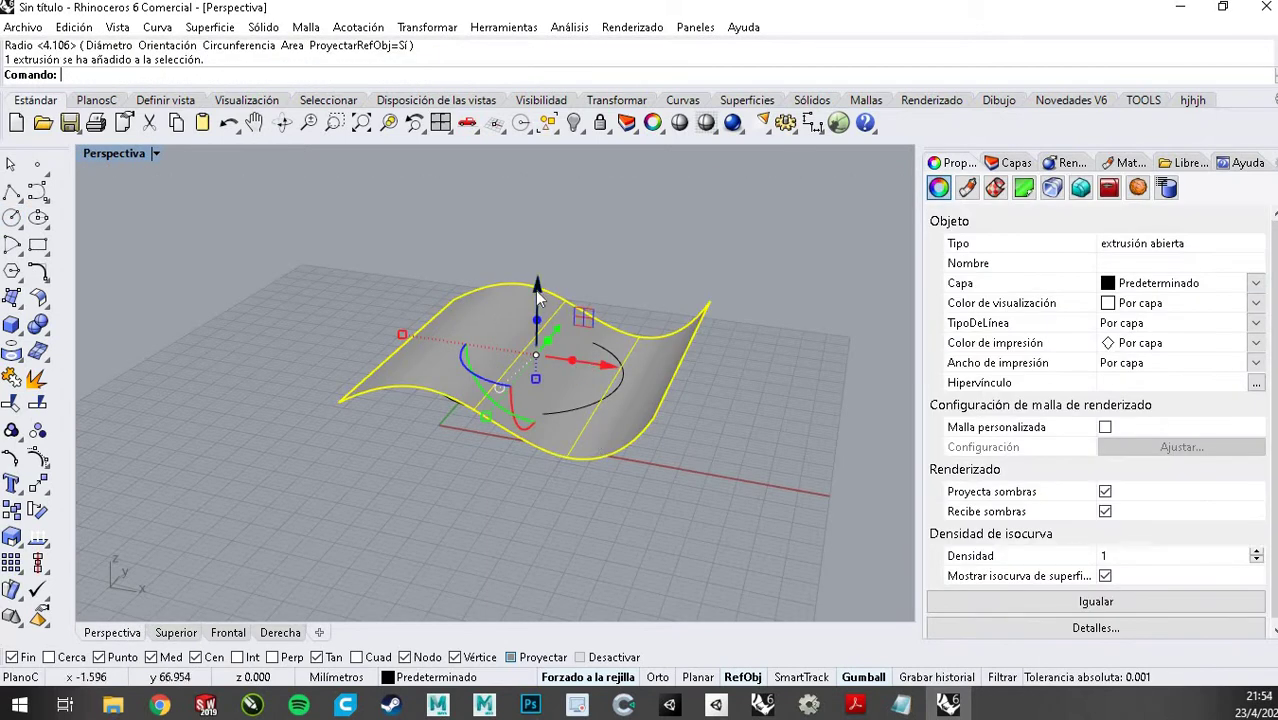
pyautogui.moveTo(537, 293); pyautogui.dragTo(551, 405)
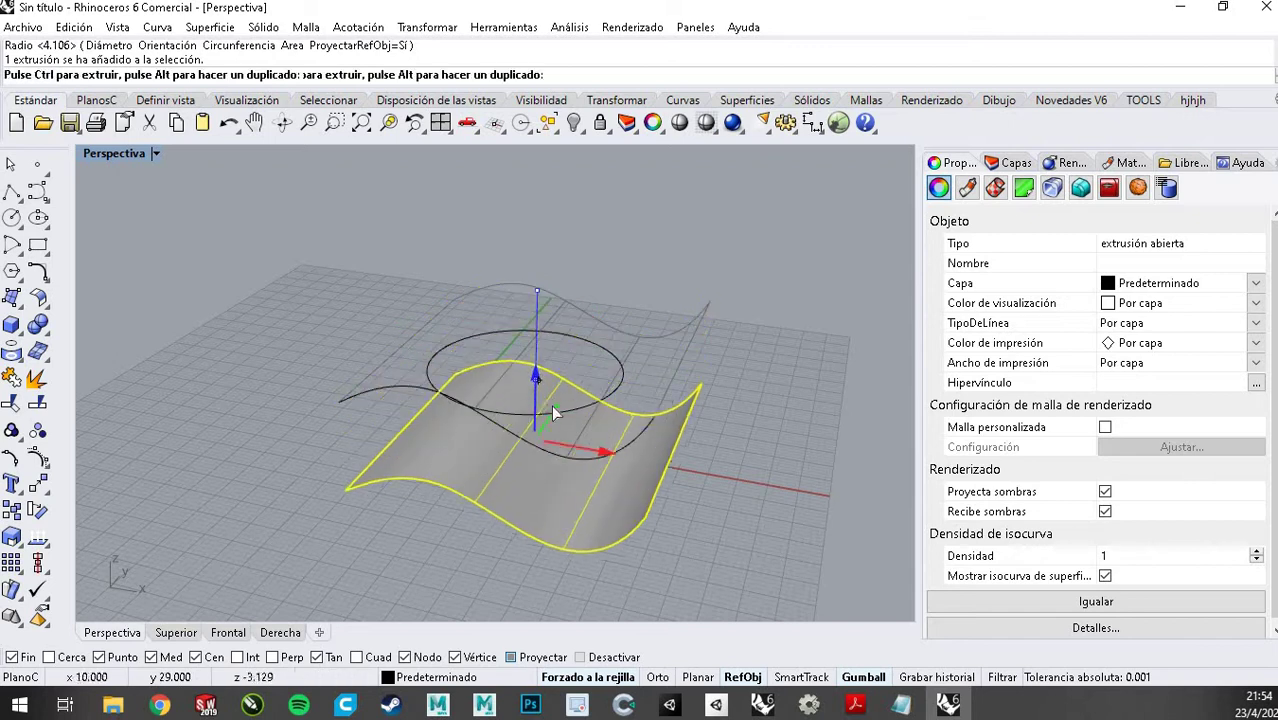
pyautogui.click(464, 277)
pyautogui.click(411, 383)
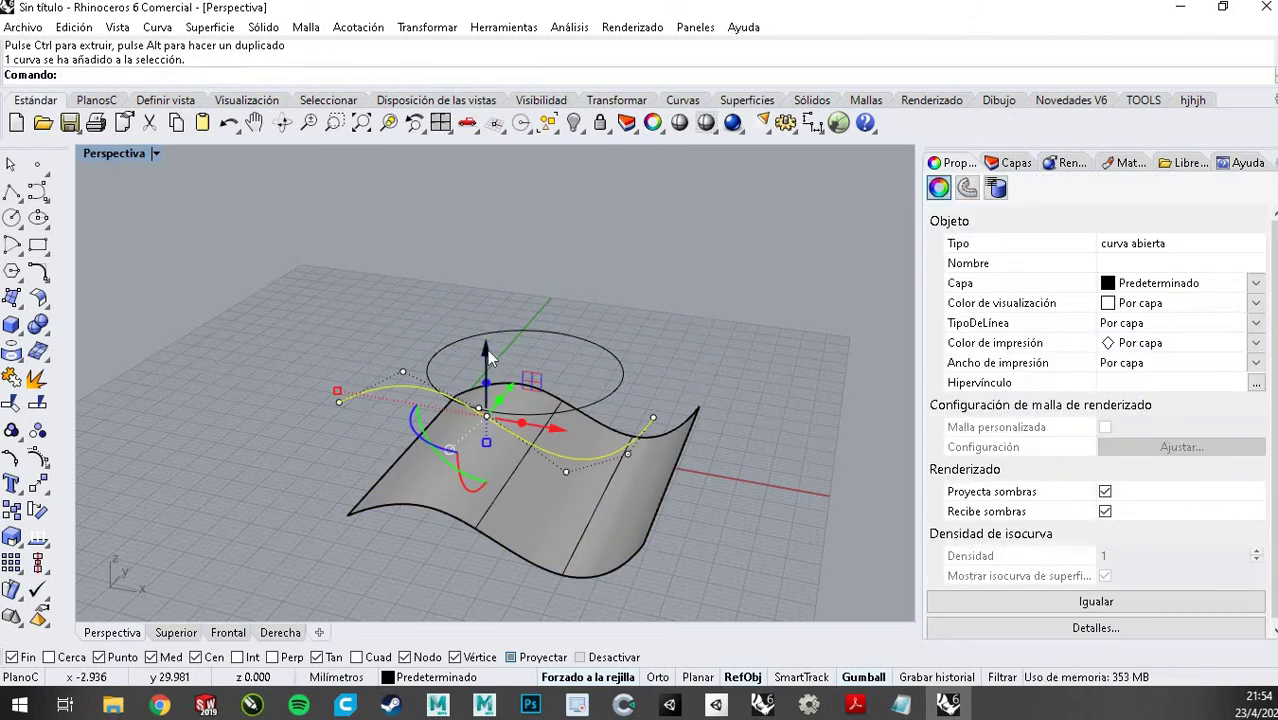
pyautogui.moveTo(487, 349); pyautogui.dragTo(497, 545)
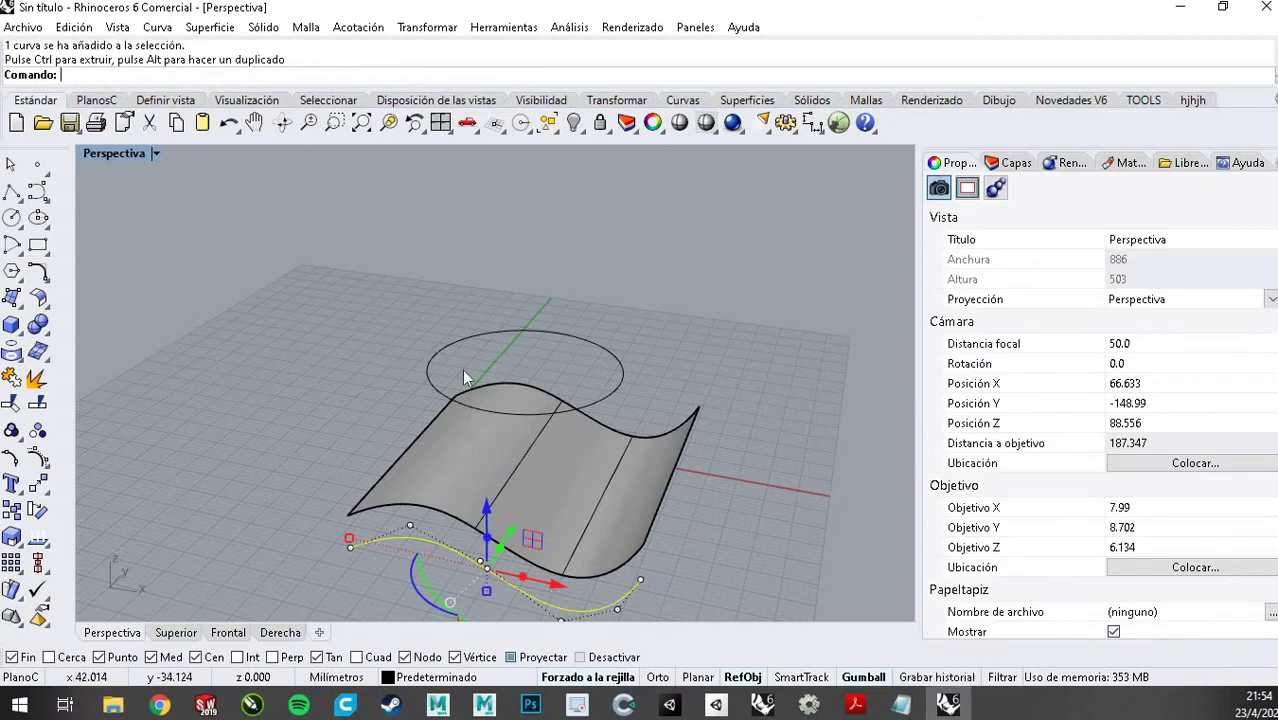
# Project the circle onto the undulating surface along the construction plane's Z direction and inspect the projected curve up close
pyautogui.click(489, 355)
pyautogui.click(476, 335)
pyautogui.click(377, 340)
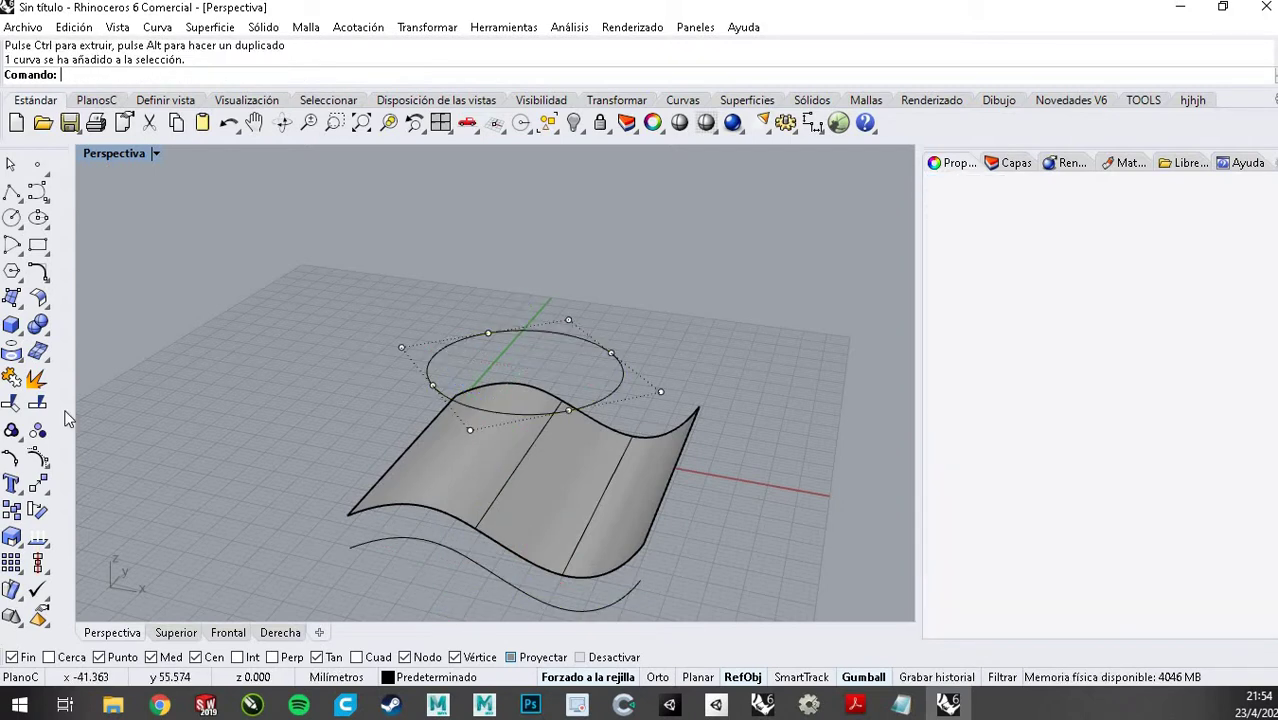
pyautogui.click(18, 352)
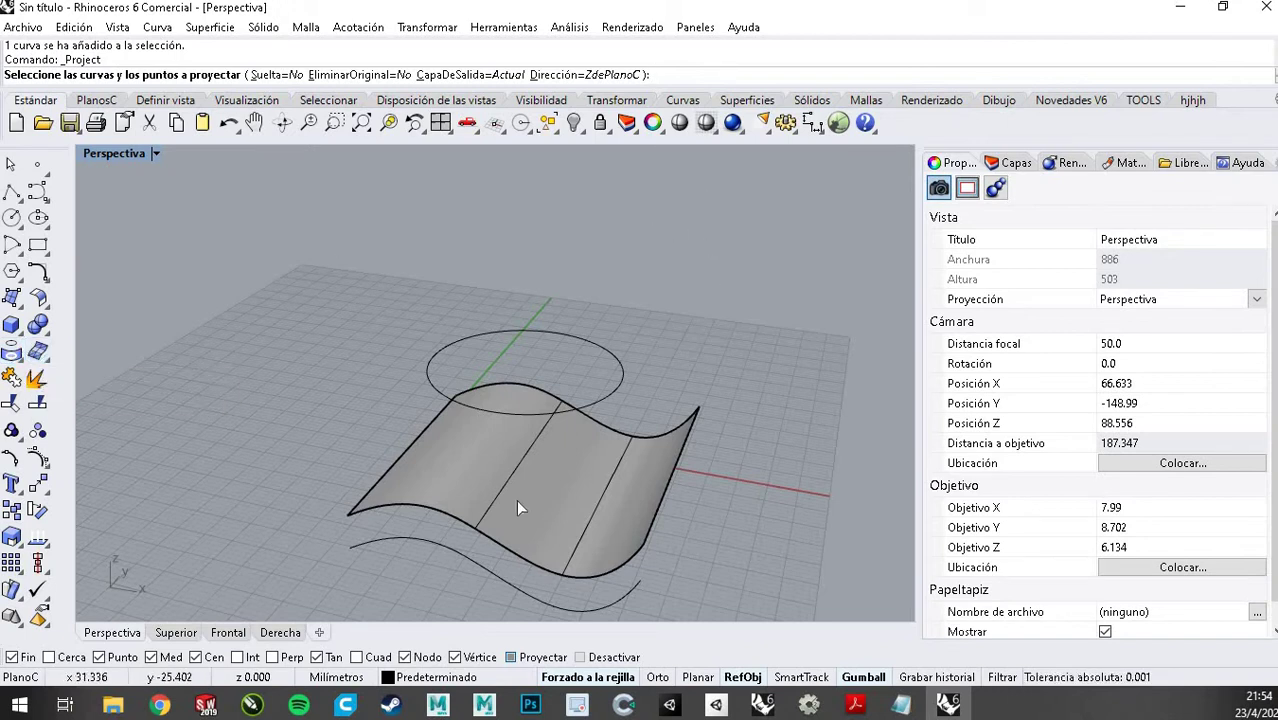
pyautogui.click(623, 376)
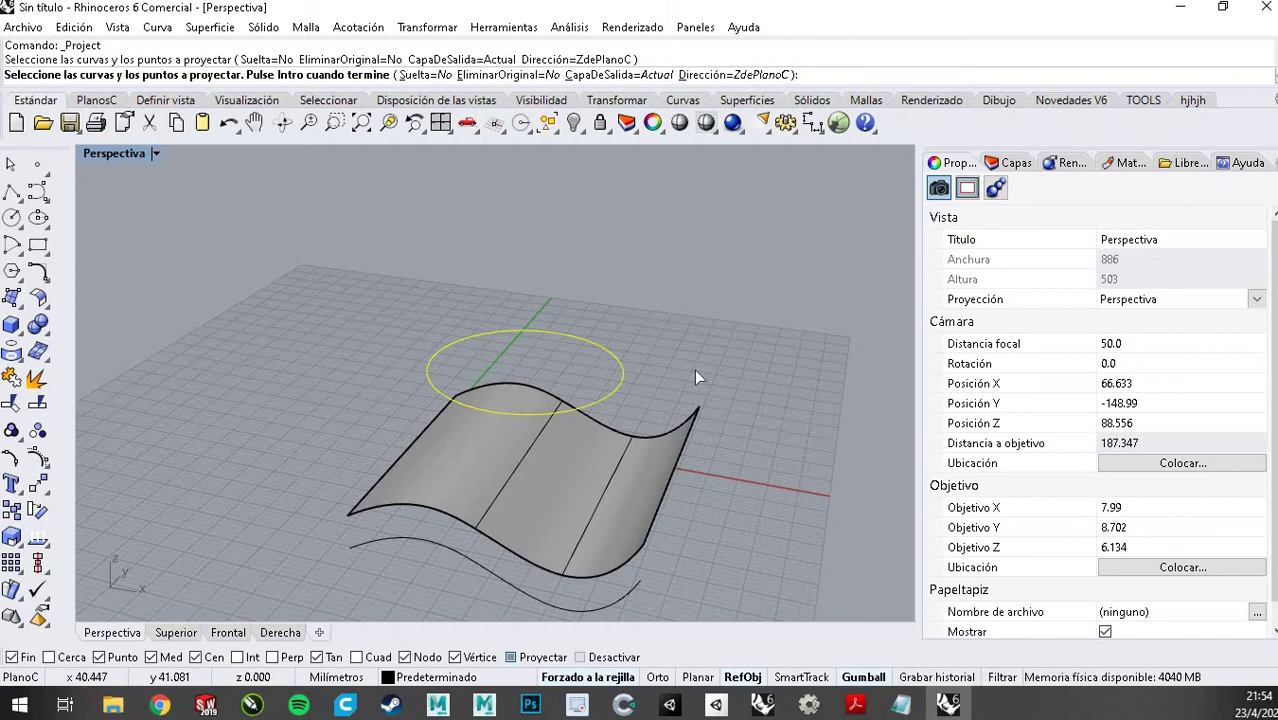
pyautogui.press('Return')
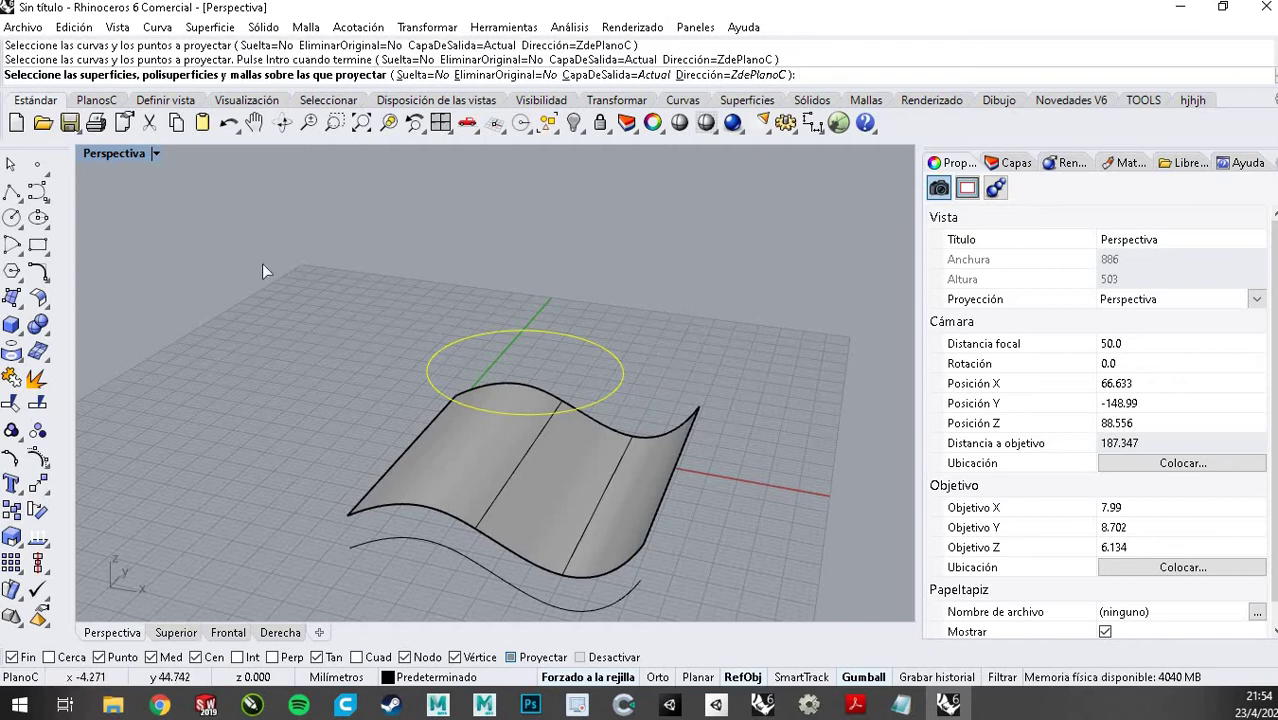
pyautogui.click(596, 460)
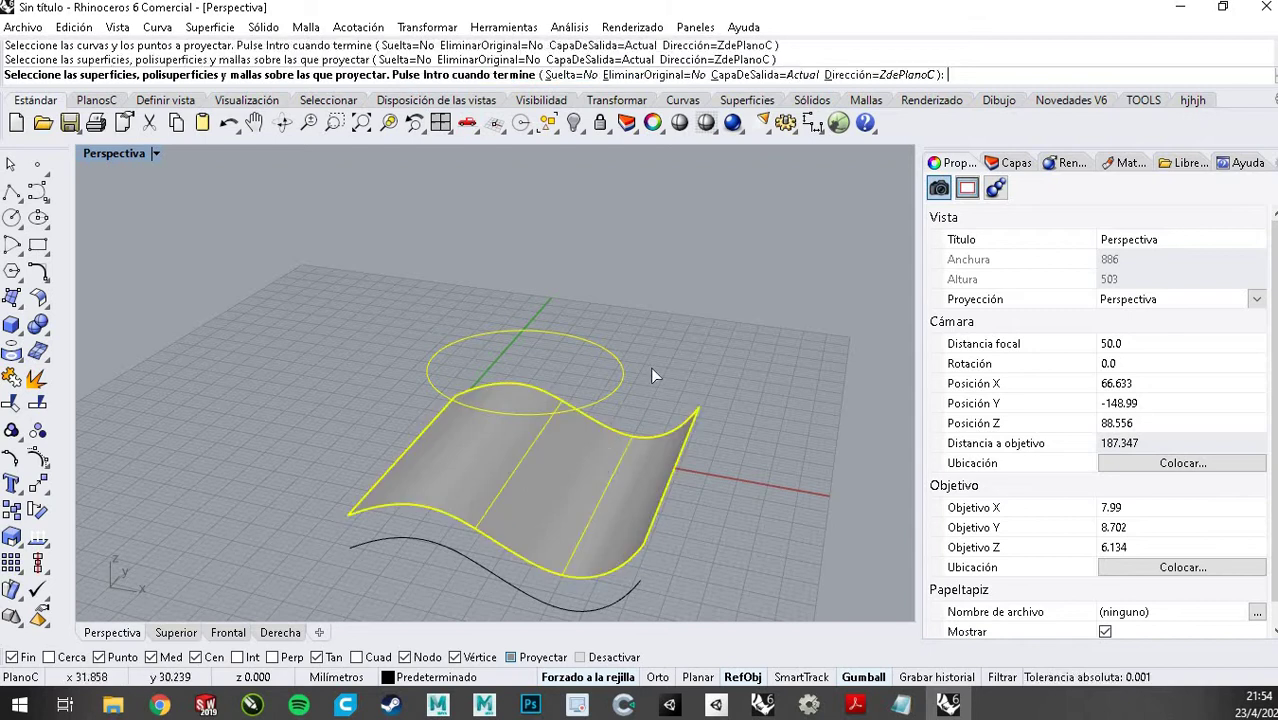
pyautogui.press('Return')
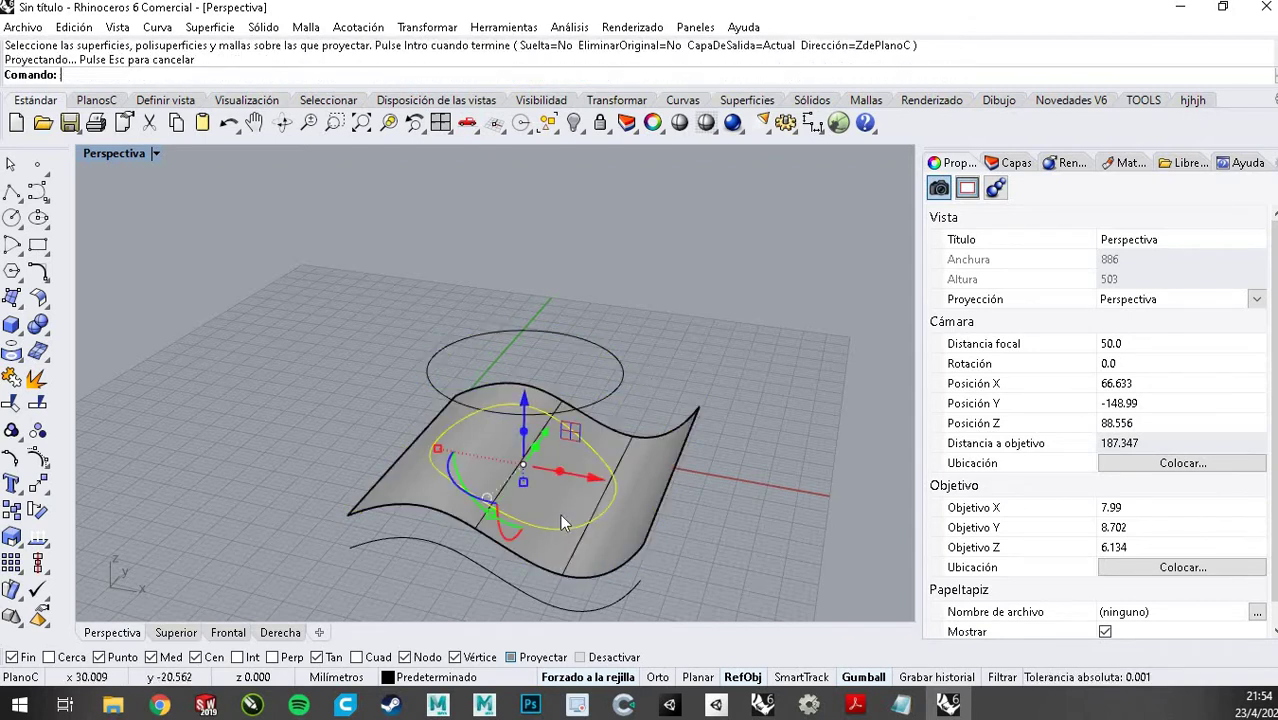
pyautogui.click(560, 514)
pyautogui.moveTo(560, 514); pyautogui.dragTo(566, 389, button='right')
pyautogui.moveTo(642, 321); pyautogui.dragTo(540, 405, button='right')
pyautogui.scroll(4, 541, 406)
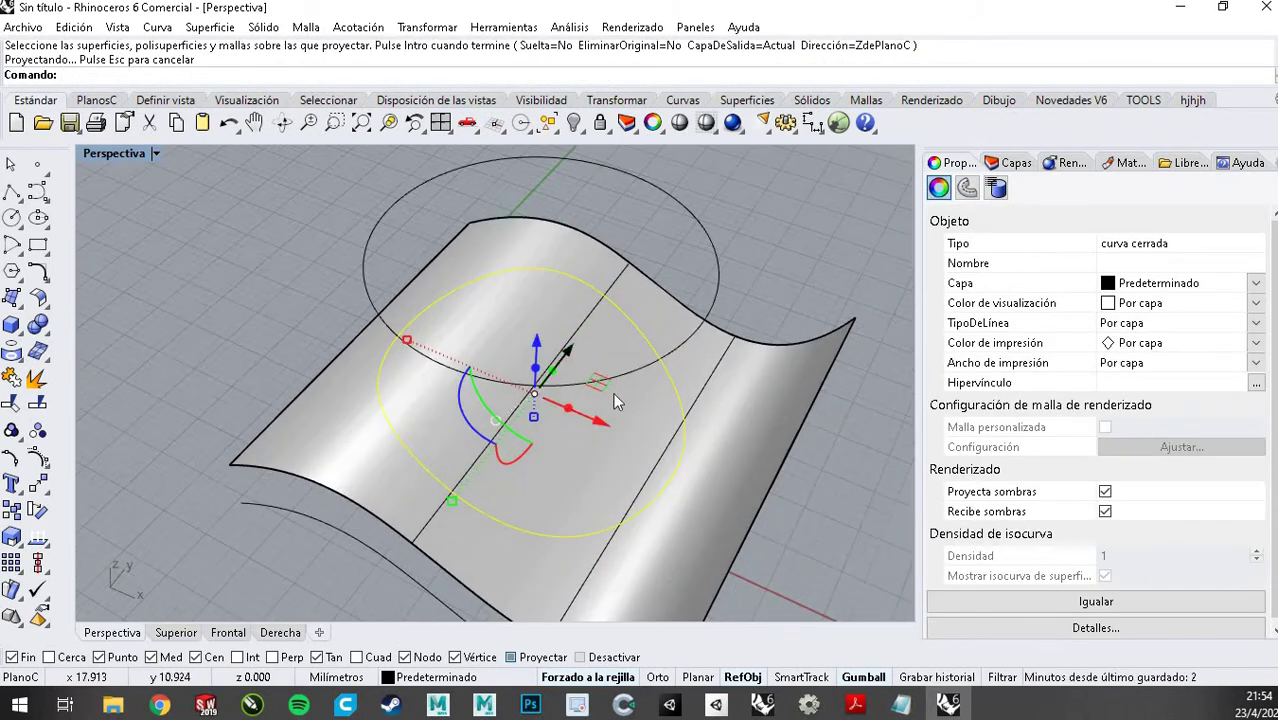
# Examine the projected curve on the undulating surface and the original circle above it from several angles
pyautogui.moveTo(656, 358); pyautogui.dragTo(684, 397, button='right')
pyautogui.scroll(-4, 684, 397)
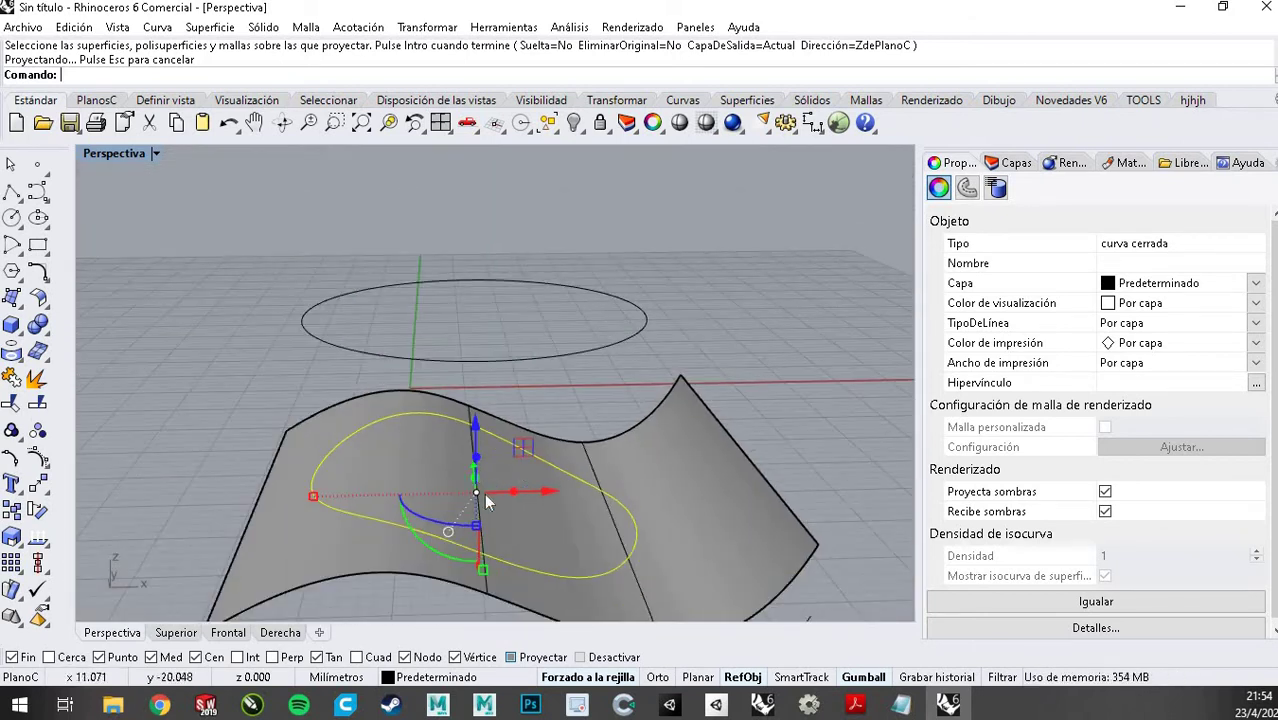
pyautogui.moveTo(499, 431); pyautogui.dragTo(308, 466, button='right')
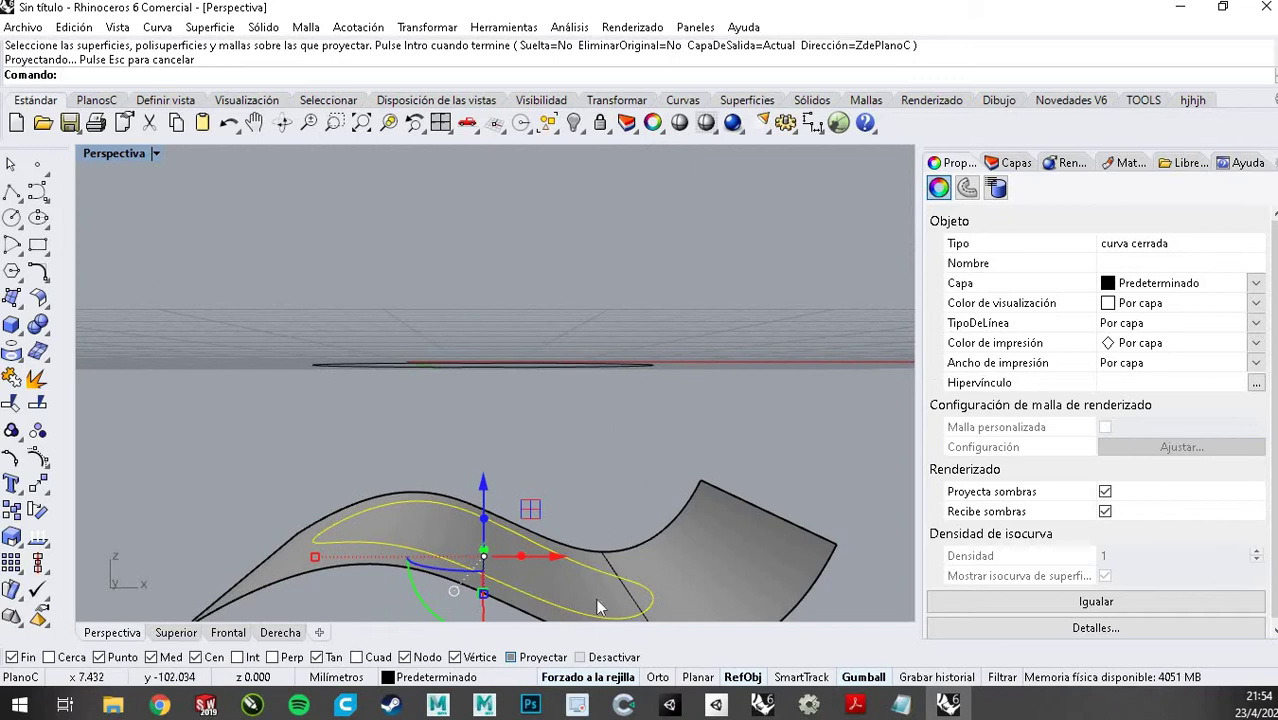
pyautogui.moveTo(638, 505); pyautogui.dragTo(485, 463, button='right')
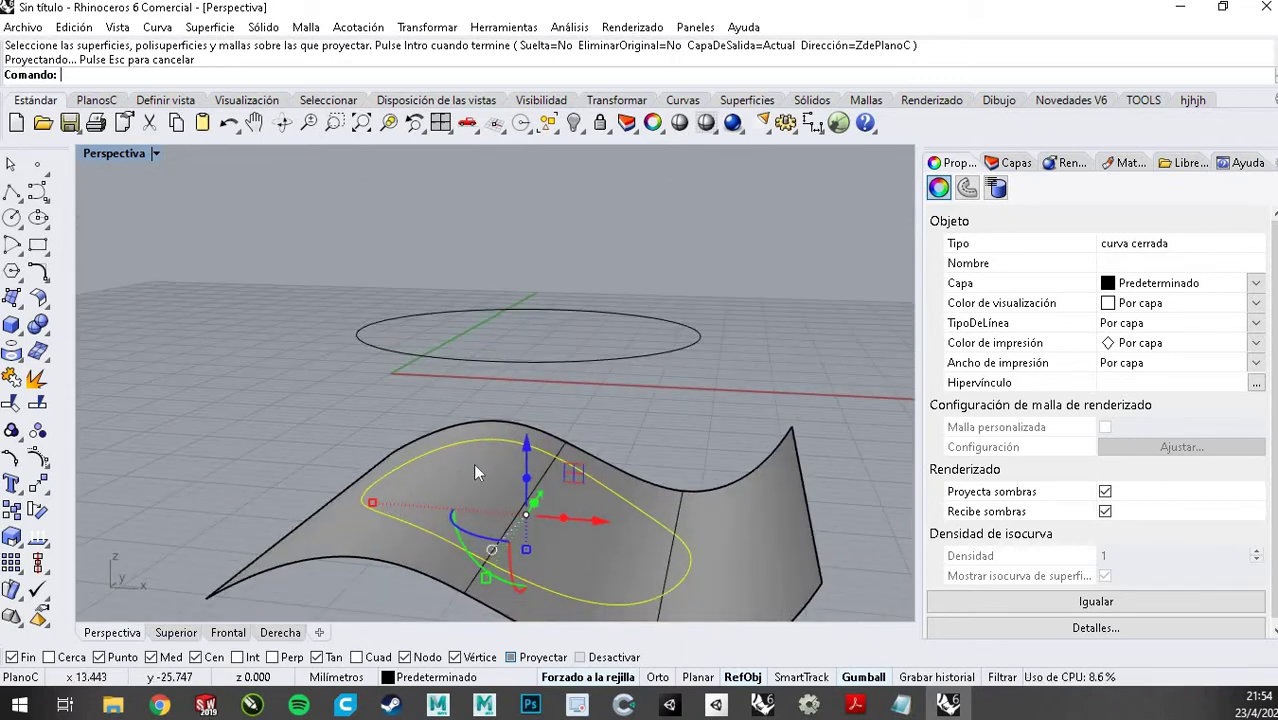
pyautogui.scroll(3, 557, 528)
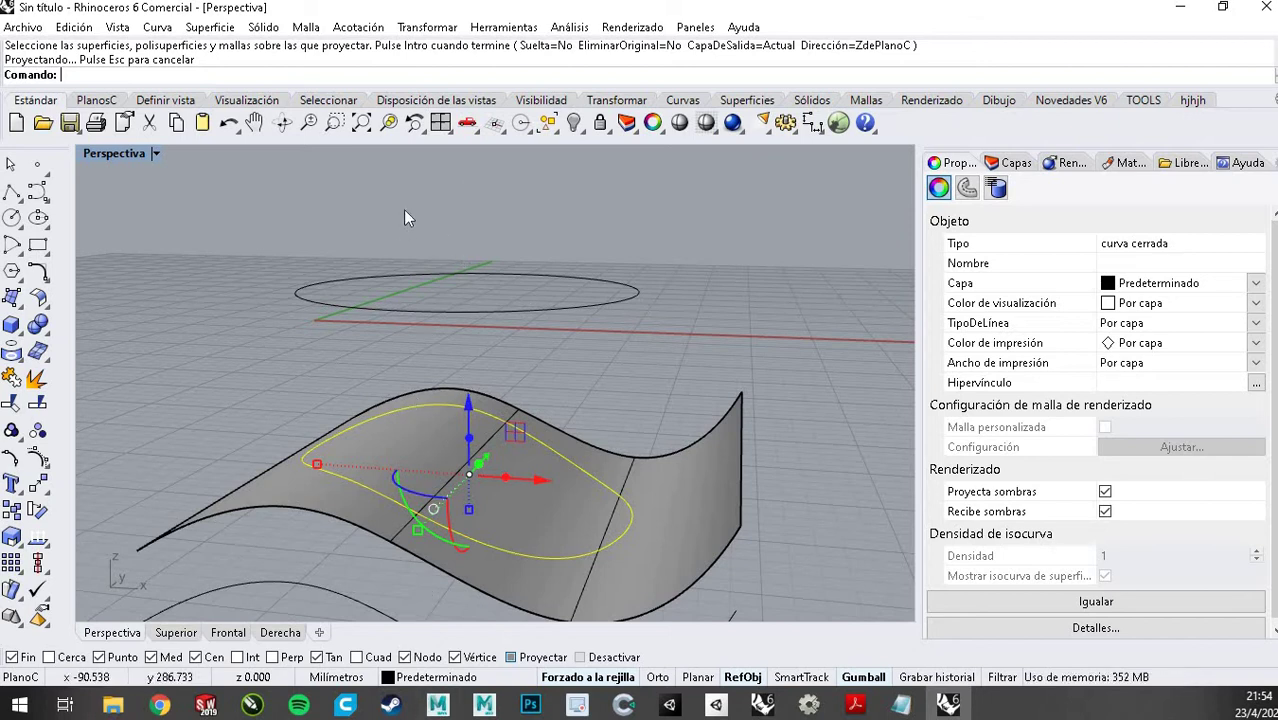
pyautogui.scroll(-3, 403, 209)
pyautogui.scroll(4, 391, 328)
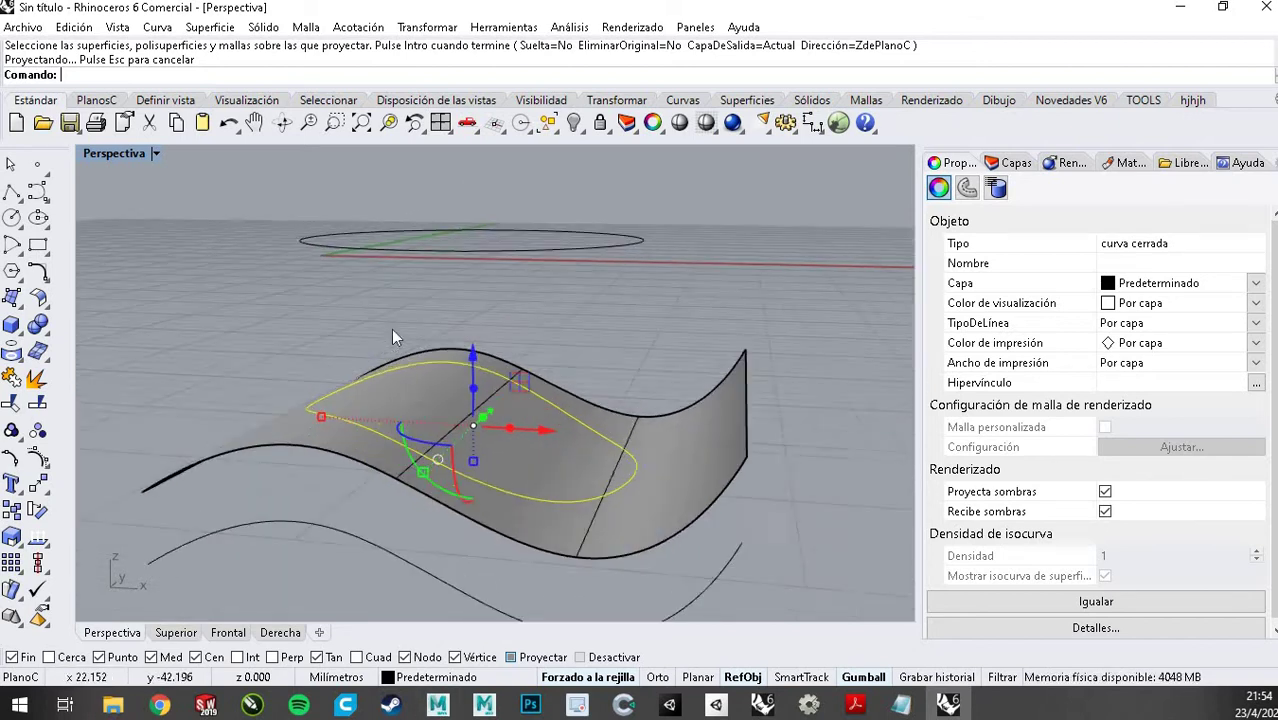
pyautogui.scroll(-3, 447, 279)
pyautogui.moveTo(394, 334); pyautogui.dragTo(471, 420, button='right')
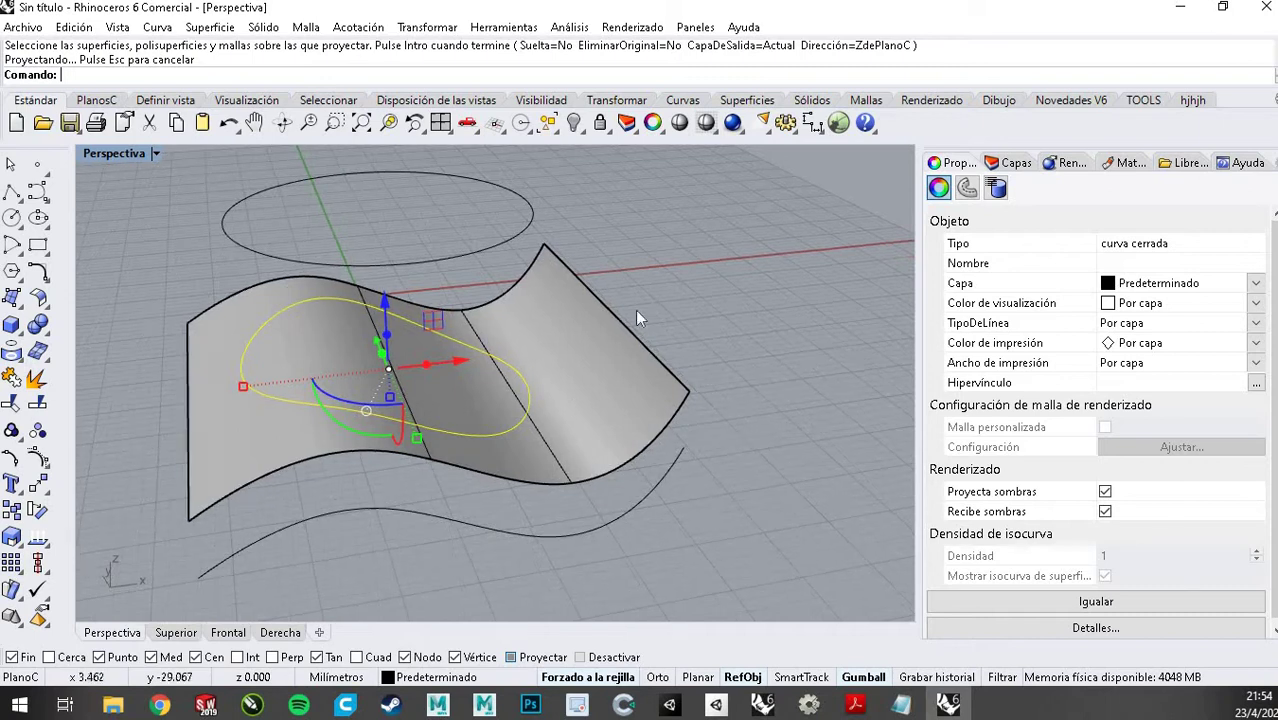
# Split the undulating surface using the projected closed curve as the cutting object
pyautogui.press('Escape')
pyautogui.click(512, 367)
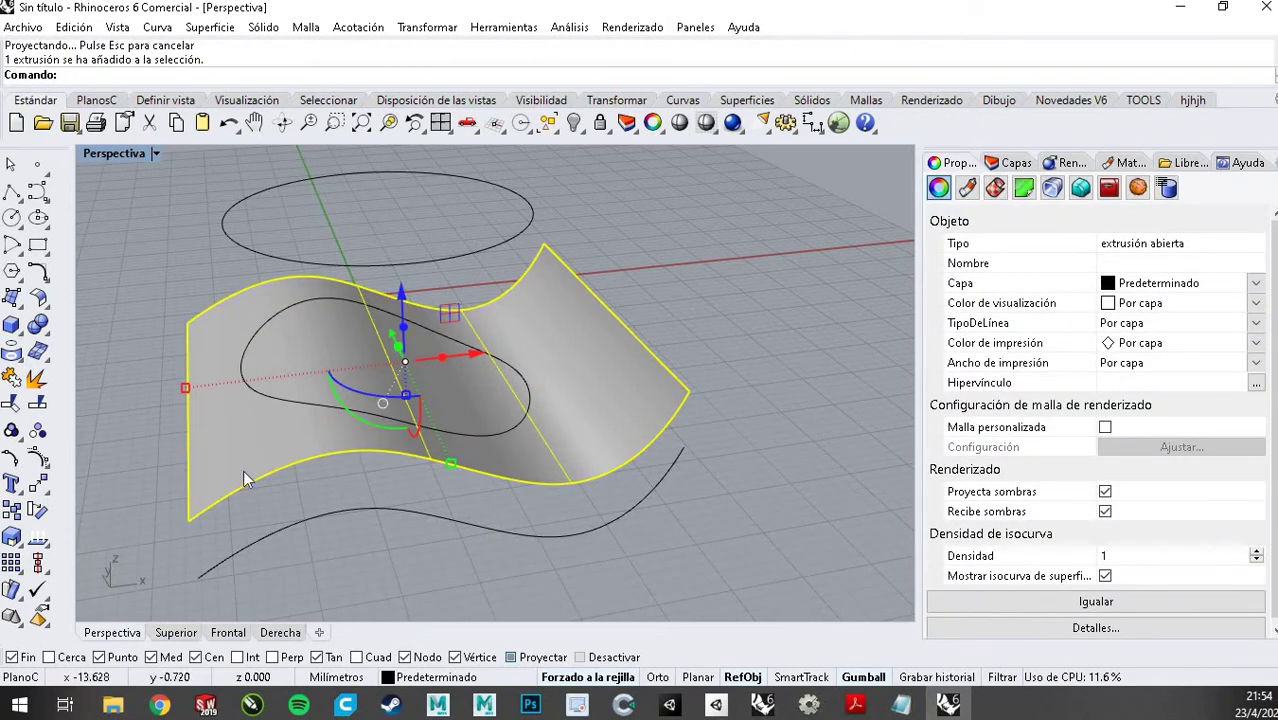
pyautogui.click(302, 403)
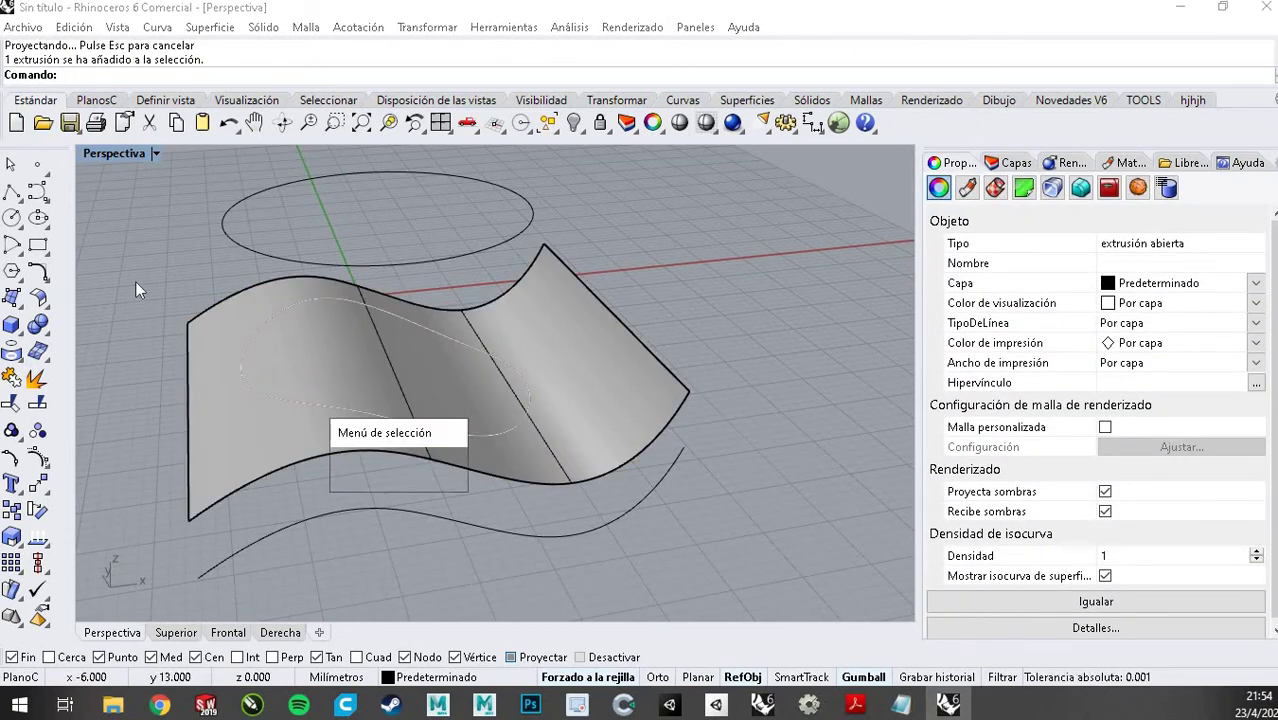
pyautogui.press('Escape')
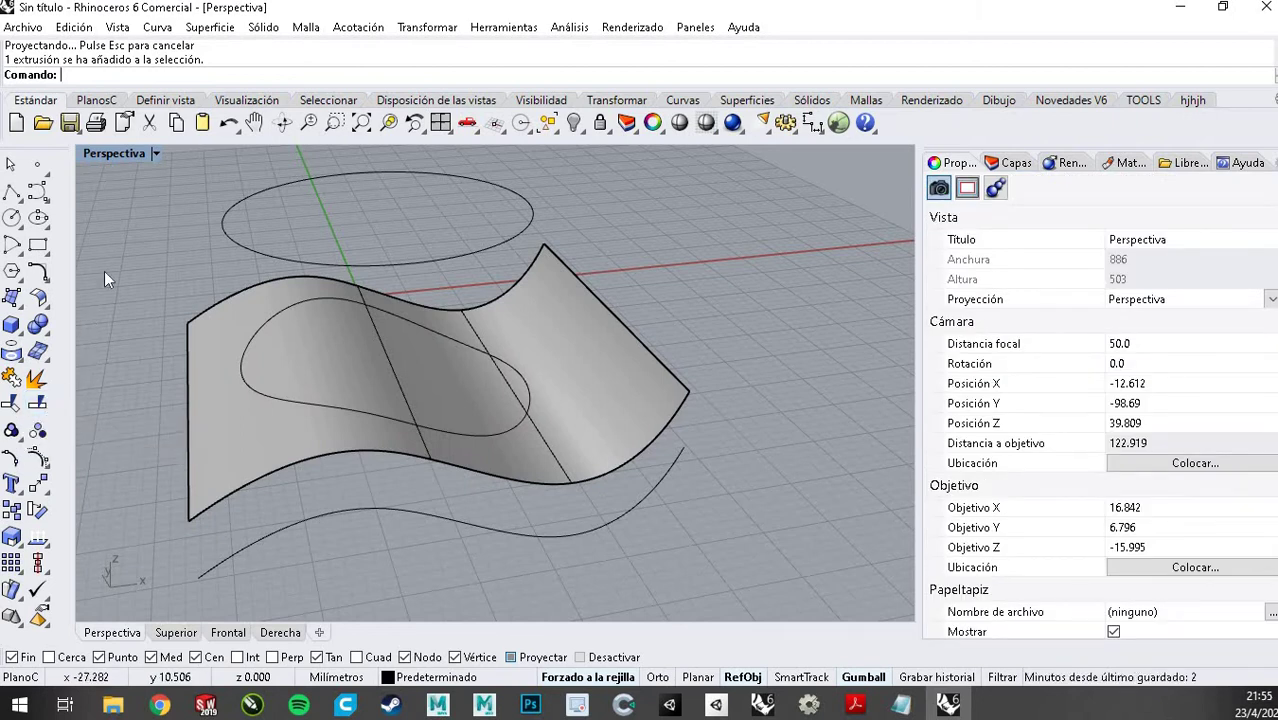
pyautogui.click(40, 406)
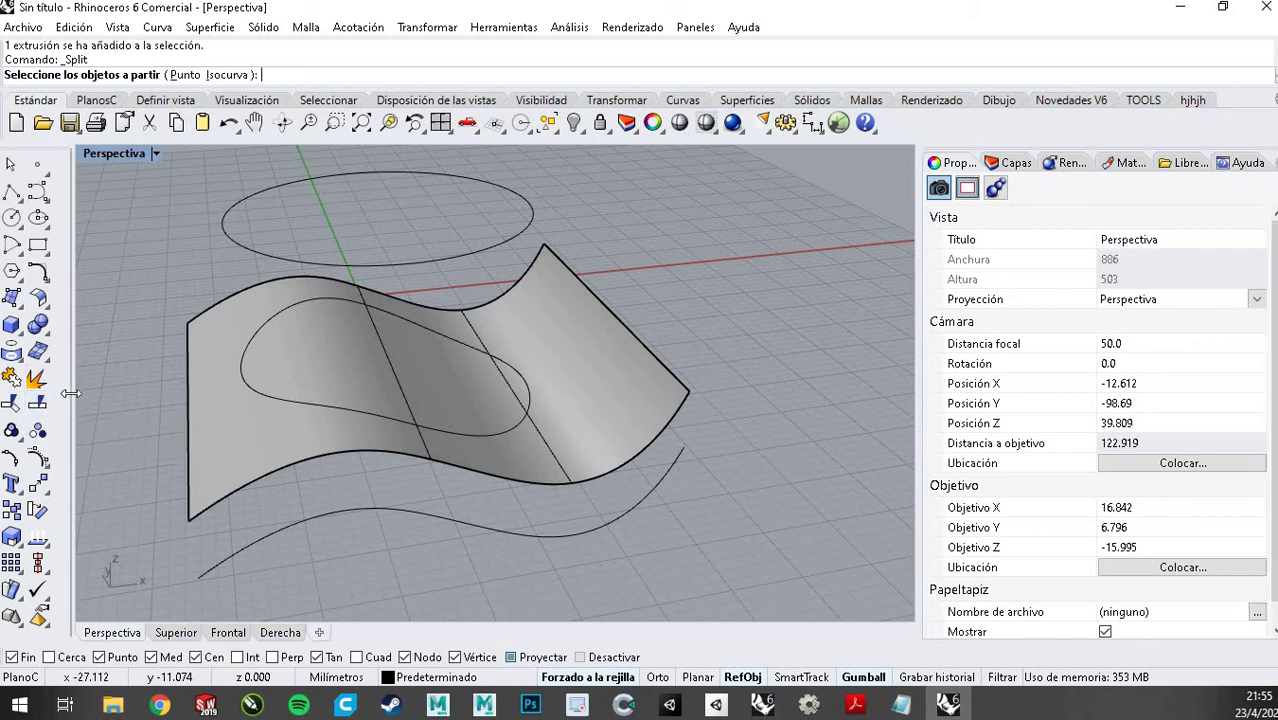
pyautogui.click(593, 392)
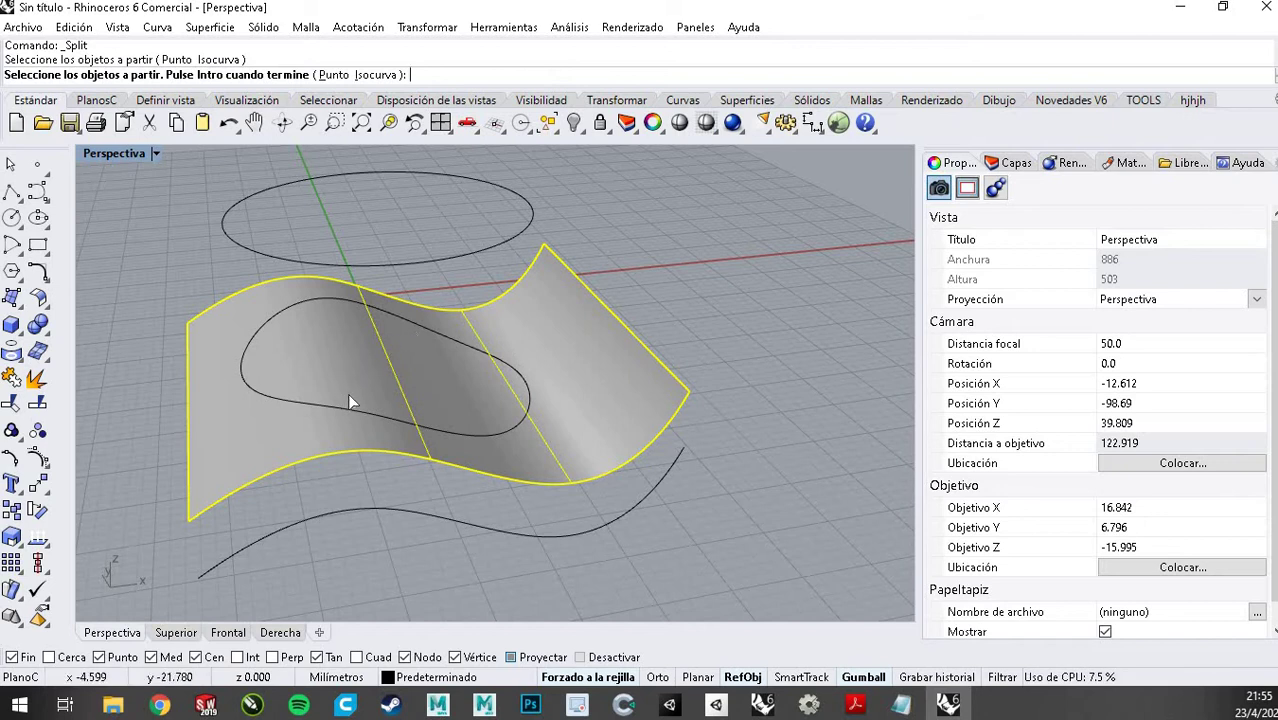
pyautogui.press('Return')
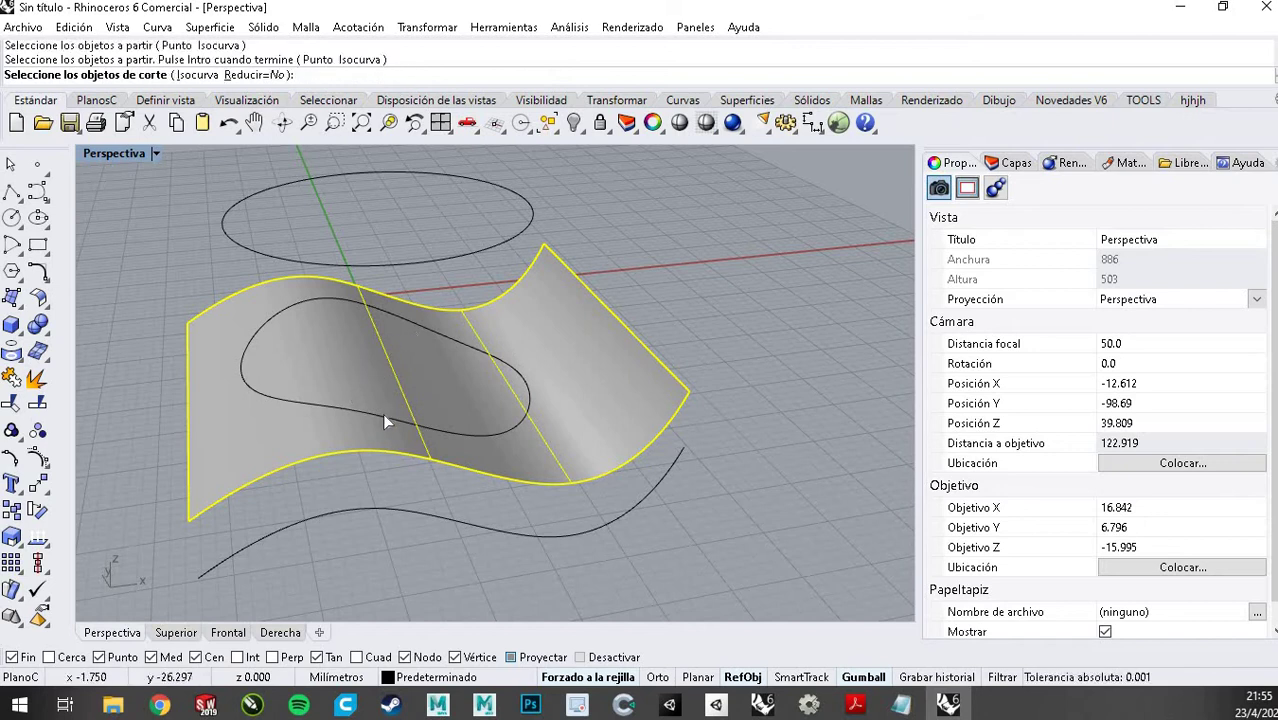
pyautogui.click(382, 413)
pyautogui.press('Return')
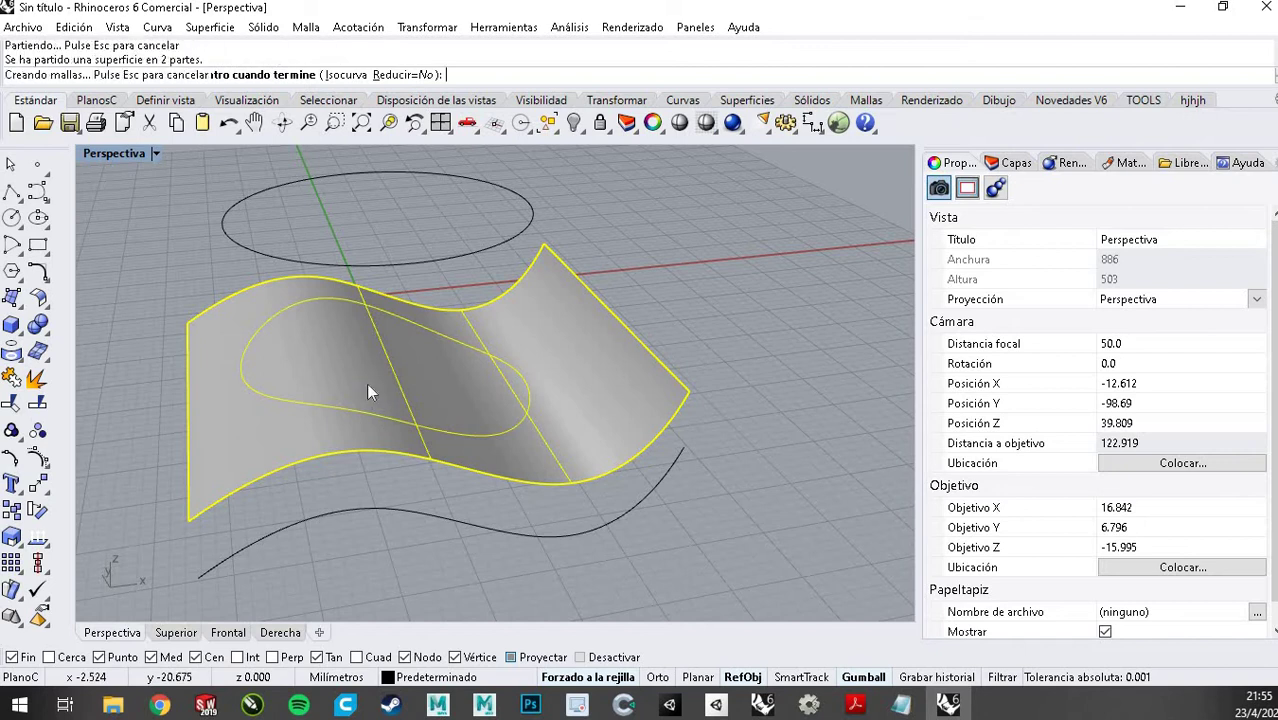
# Delete the surface piece inside the projected curve, check the opening, and undo the deletion
pyautogui.click(353, 363)
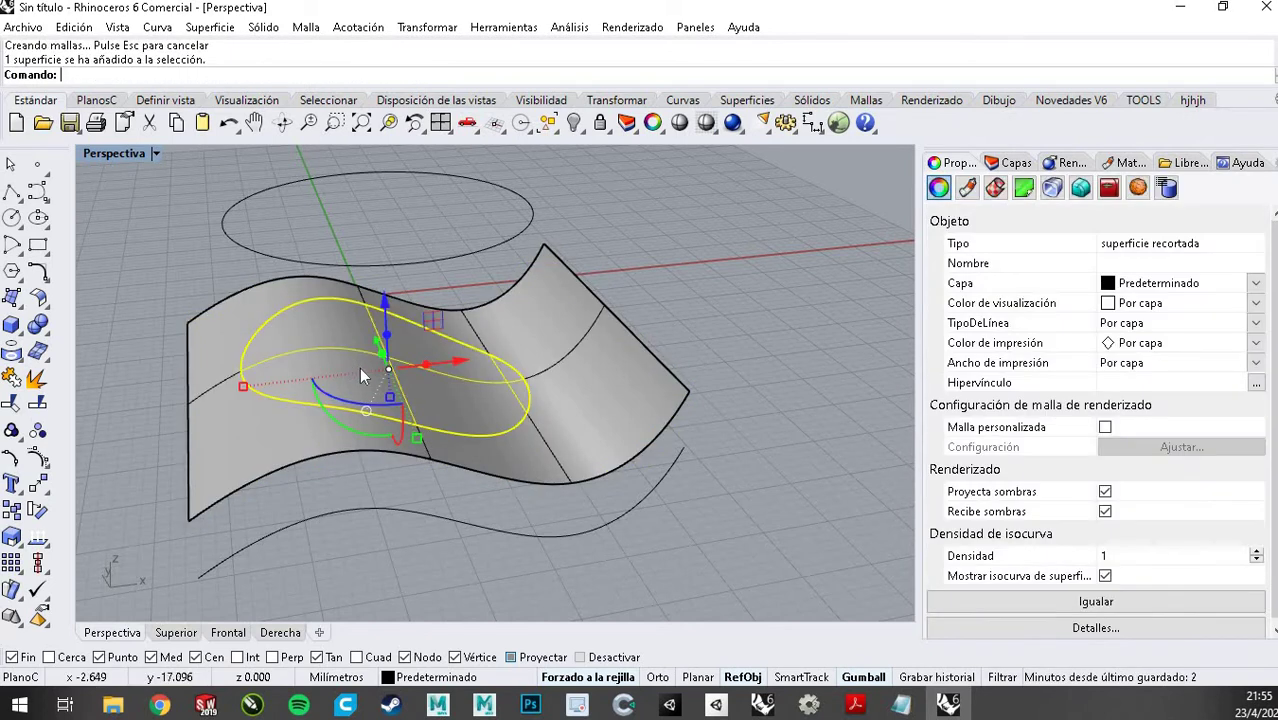
pyautogui.press('Delete')
pyautogui.moveTo(441, 478); pyautogui.dragTo(438, 395, button='right')
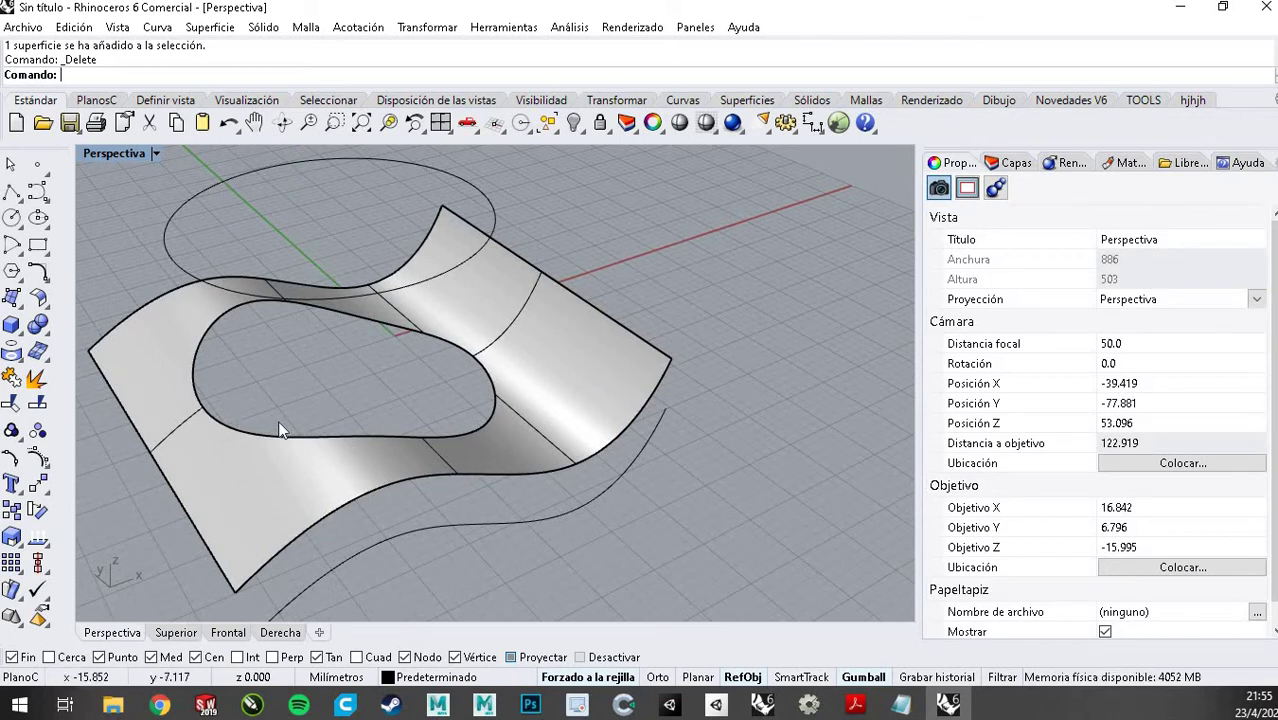
pyautogui.hotkey('ctrl', 'z')
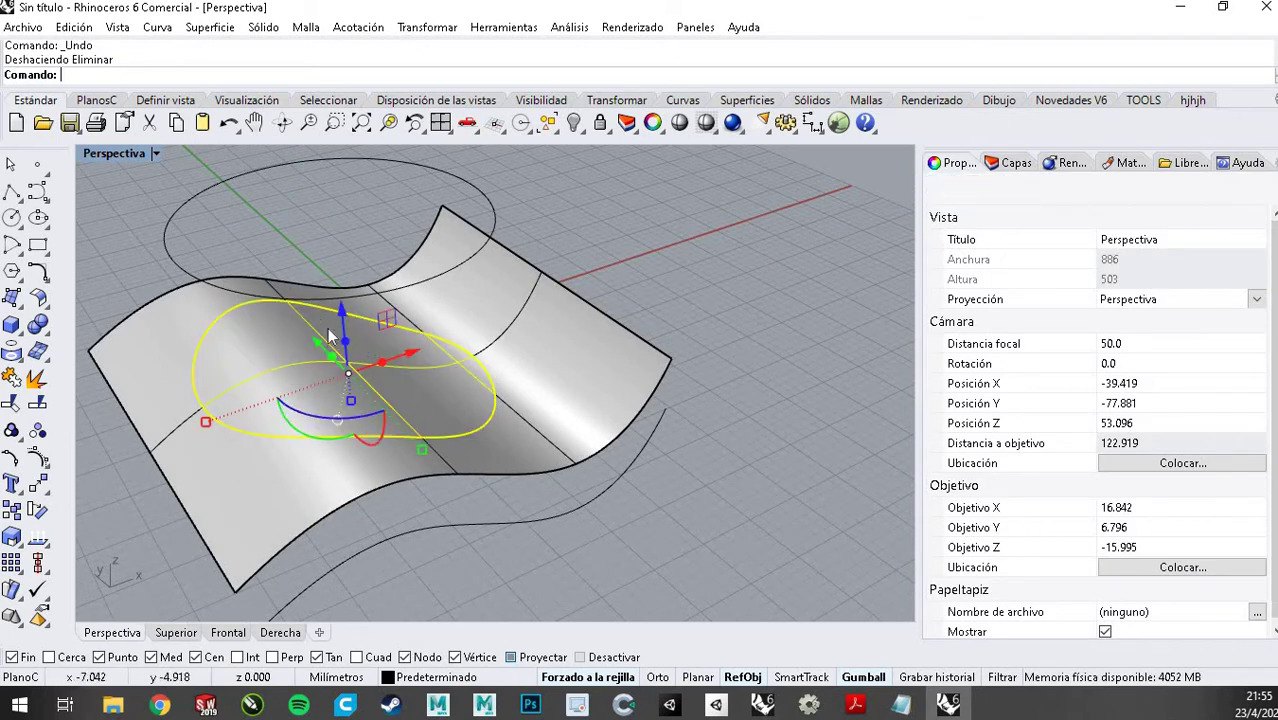
# Extrude the split surface piece inside the projected curve upward along Z and inspect the body from several sides
pyautogui.keyDown('ctrl'); pyautogui.moveTo(345, 345); pyautogui.dragTo(331, 241); pyautogui.keyUp('ctrl')
pyautogui.click(598, 206)
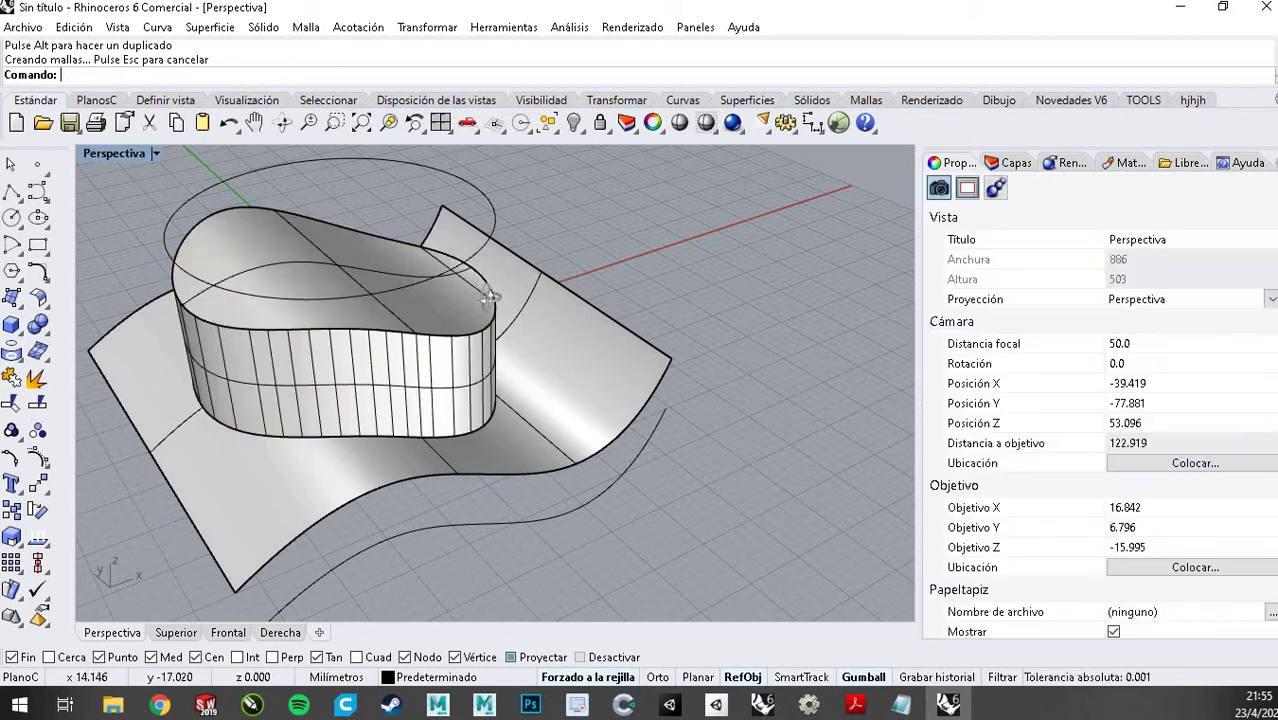
pyautogui.moveTo(598, 206); pyautogui.dragTo(562, 448, button='right')
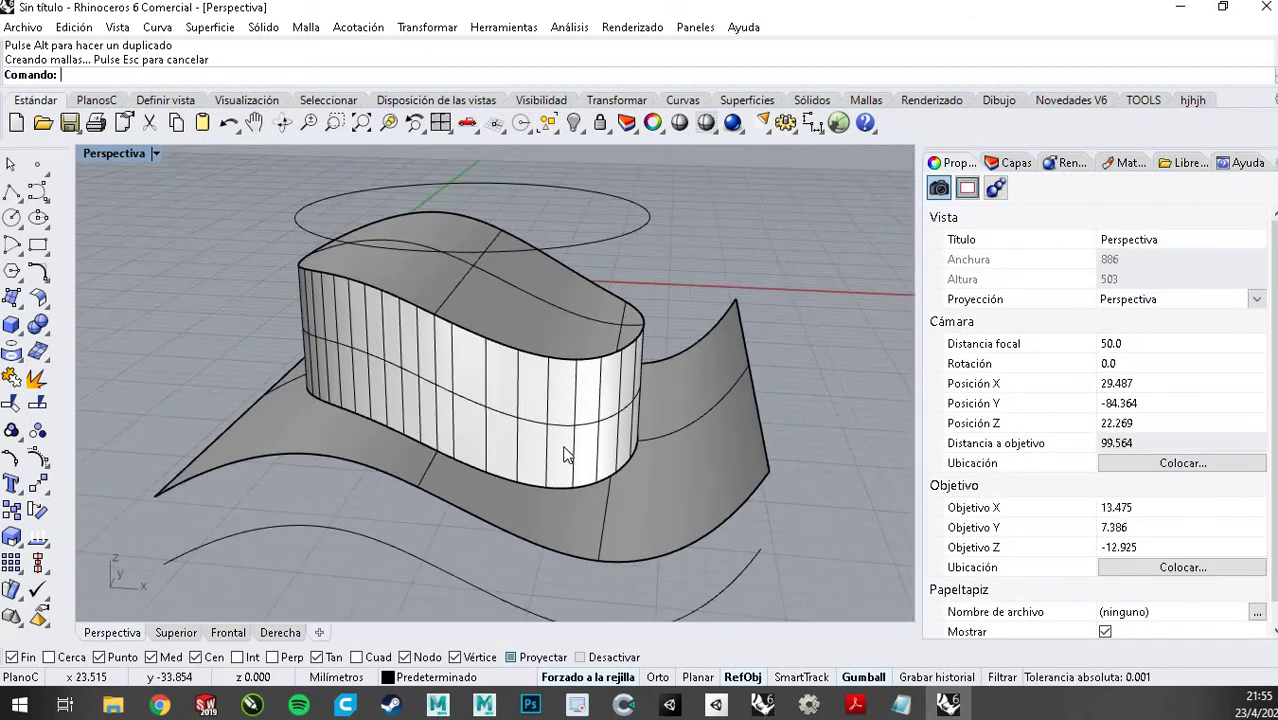
pyautogui.moveTo(534, 373); pyautogui.dragTo(656, 484, button='right')
pyautogui.scroll(-6, 656, 482)
pyautogui.moveTo(546, 433); pyautogui.dragTo(526, 364, button='right')
pyautogui.scroll(5, 673, 452)
# Move the original circle upward along Z, clear of the extruded body
pyautogui.click(629, 448)
pyautogui.scroll(-4, 630, 441)
pyautogui.click(525, 362)
pyautogui.click(501, 249)
pyautogui.click(508, 256)
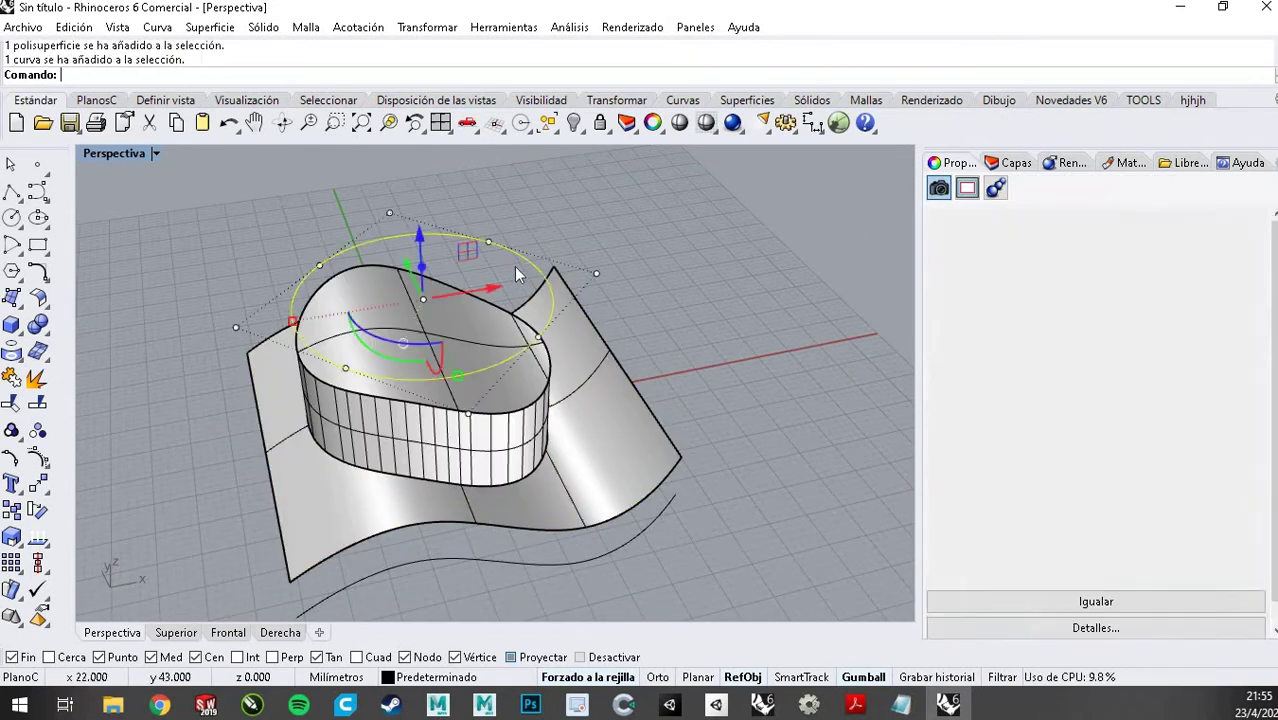
pyautogui.scroll(-5, 549, 388)
pyautogui.moveTo(486, 294); pyautogui.dragTo(488, 174)
pyautogui.scroll(3, 481, 352)
# Explode the extruded polysurface into separate surfaces and select its undulating top surface
pyautogui.click(505, 384)
pyautogui.scroll(3, 505, 384)
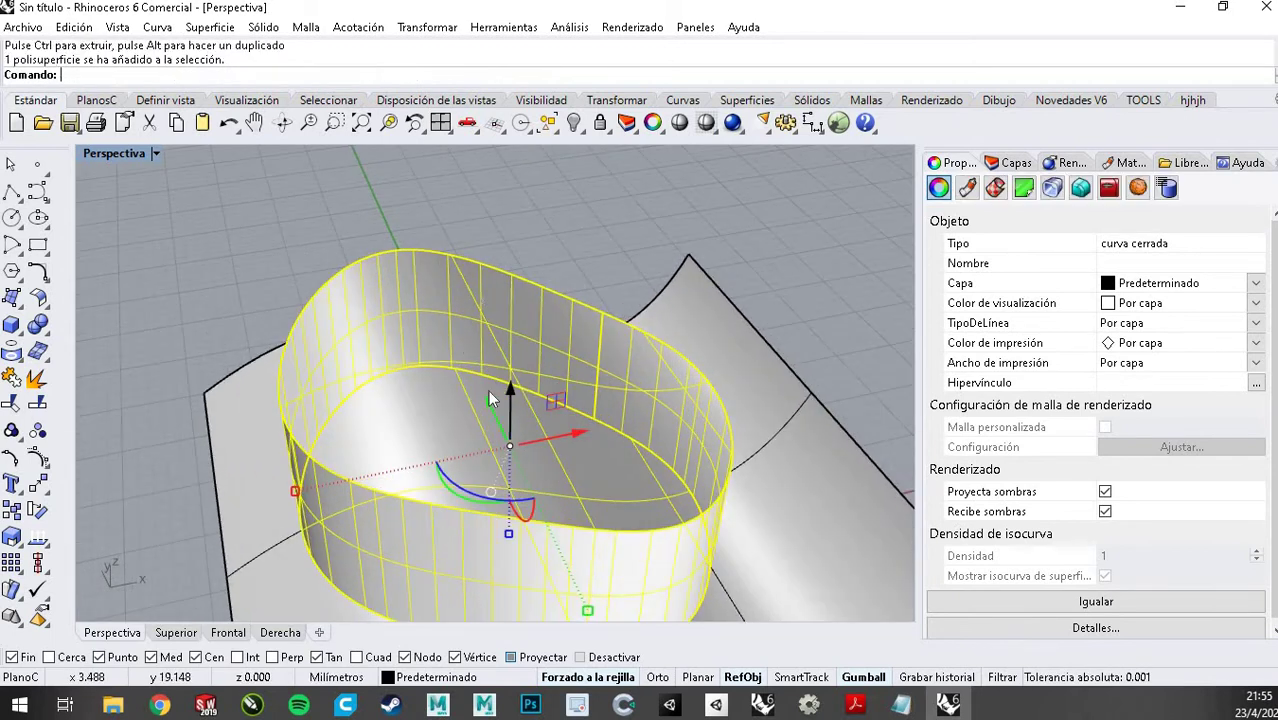
pyautogui.moveTo(502, 295); pyautogui.dragTo(484, 272, button='right')
pyautogui.press('Escape')
pyautogui.click(462, 363)
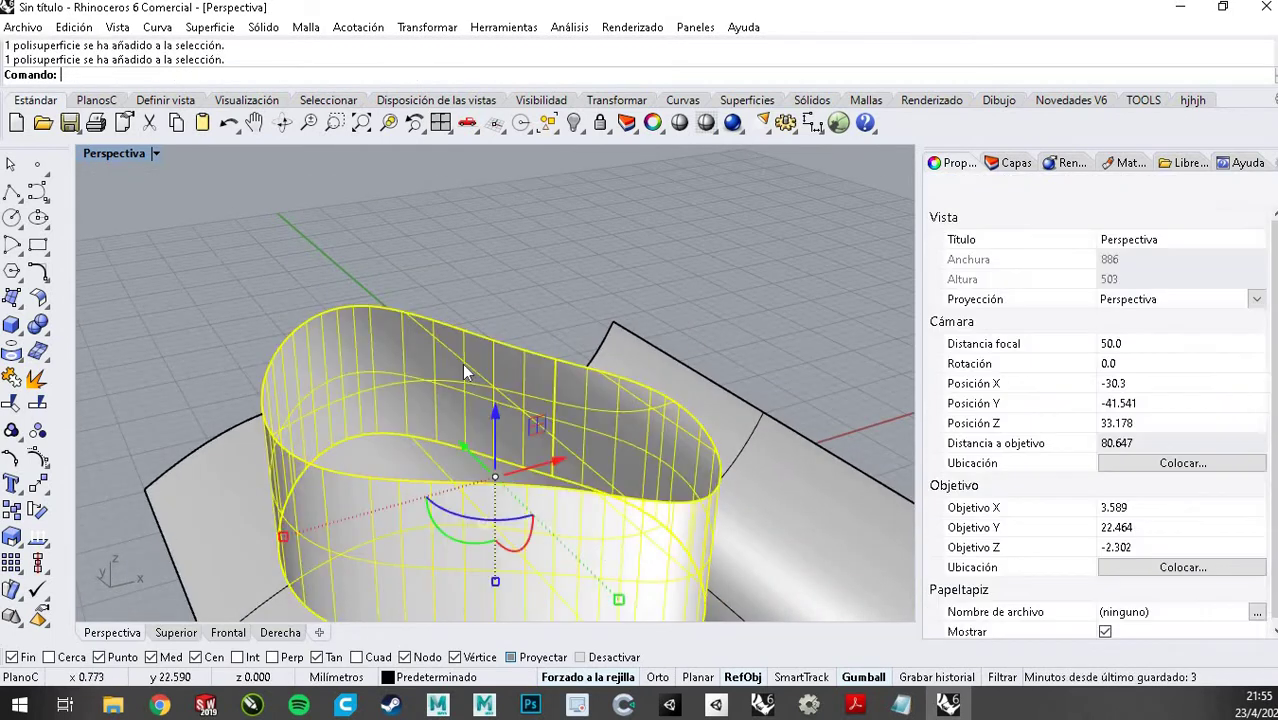
pyautogui.click(37, 378)
pyautogui.click(226, 296)
pyautogui.click(385, 350)
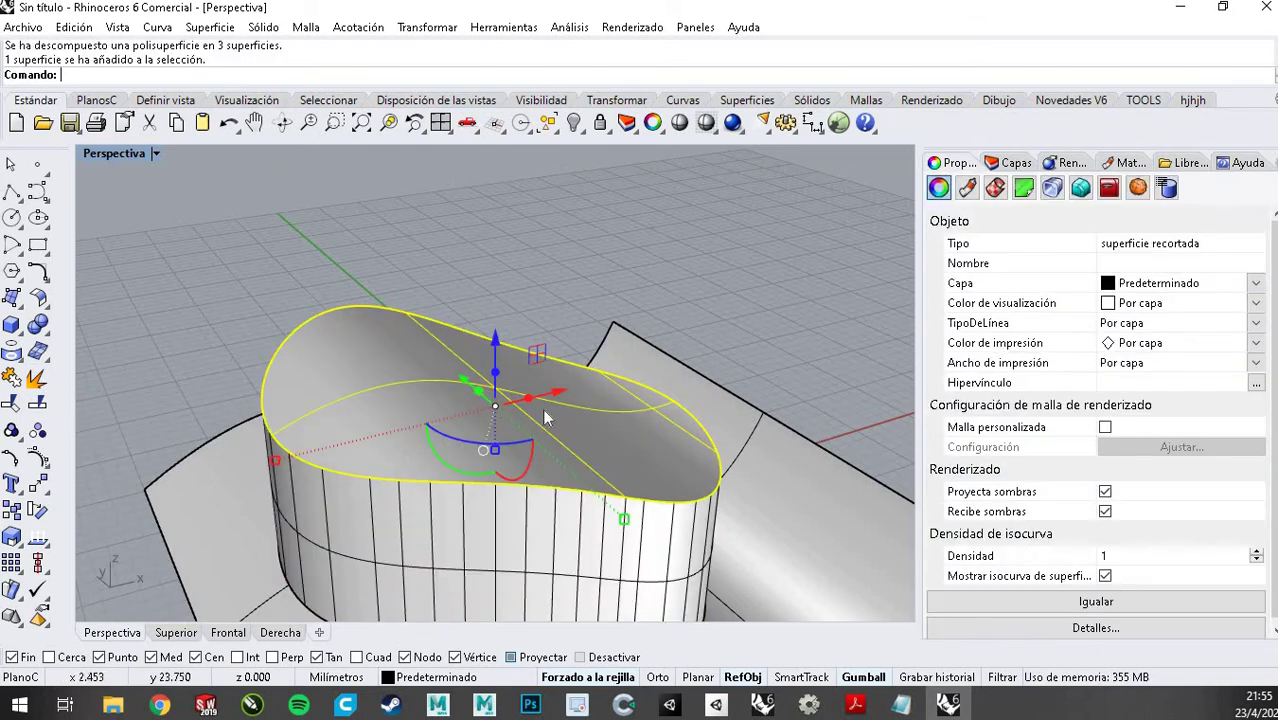
pyautogui.moveTo(480, 411); pyautogui.dragTo(503, 378, button='right')
# Extrude the separated top surface upward along Z by about 7 mm and inspect the new body
pyautogui.click(24, 458)
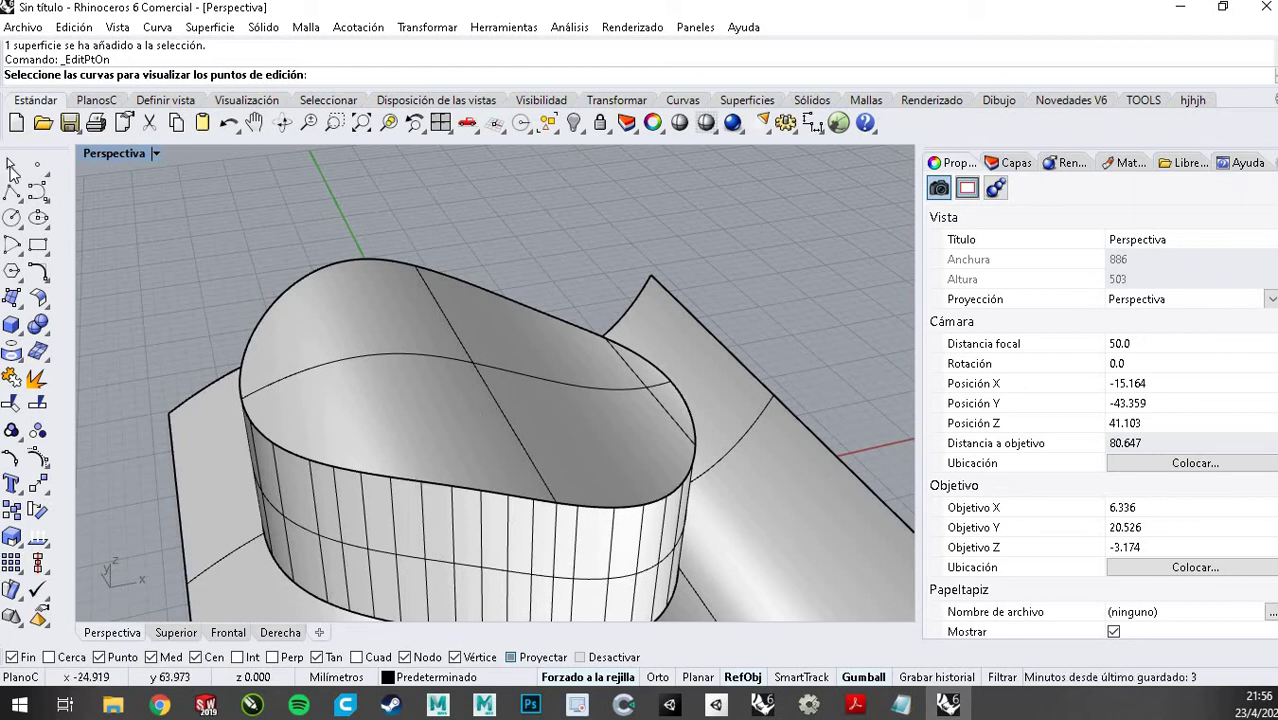
pyautogui.click(430, 382)
pyautogui.moveTo(430, 382); pyautogui.dragTo(463, 388, button='right')
pyautogui.moveTo(452, 304); pyautogui.dragTo(454, 297)
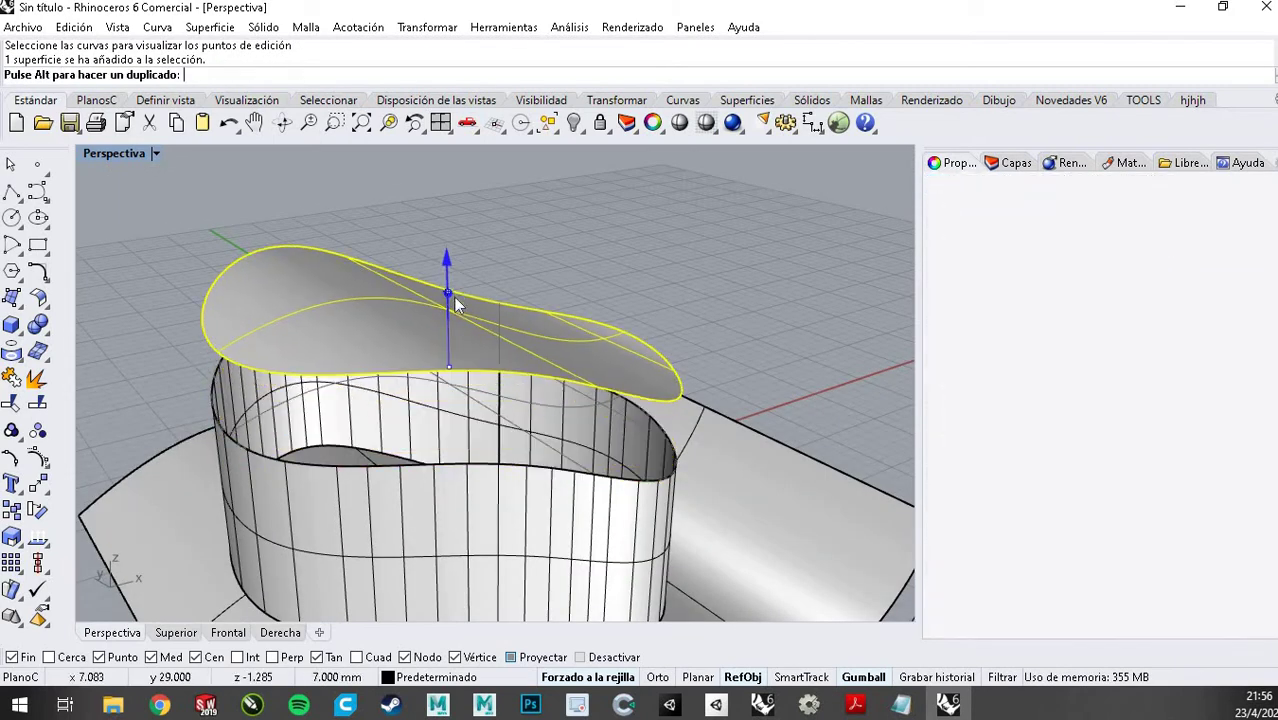
pyautogui.moveTo(476, 380); pyautogui.dragTo(571, 271, button='right')
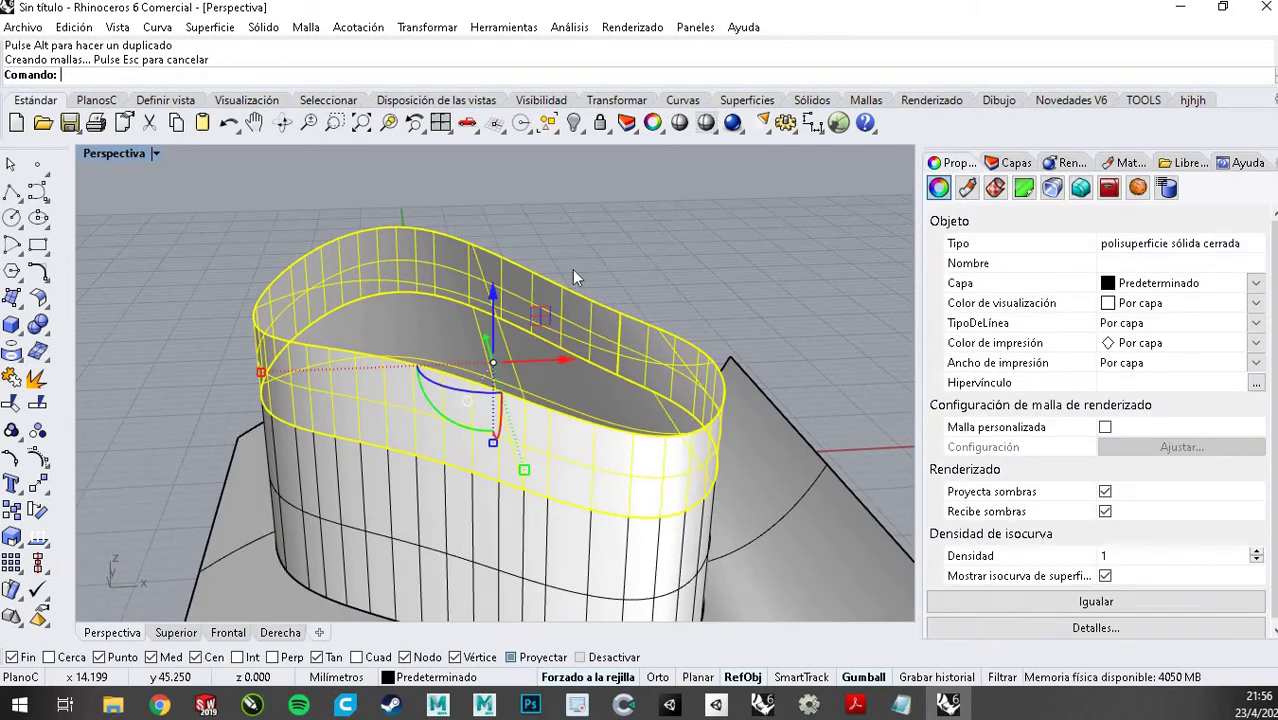
pyautogui.press('Escape')
pyautogui.moveTo(479, 394); pyautogui.dragTo(475, 454, button='right')
# Select the side wall surface of the exploded lower body and open the surface editing tools
pyautogui.click(489, 420)
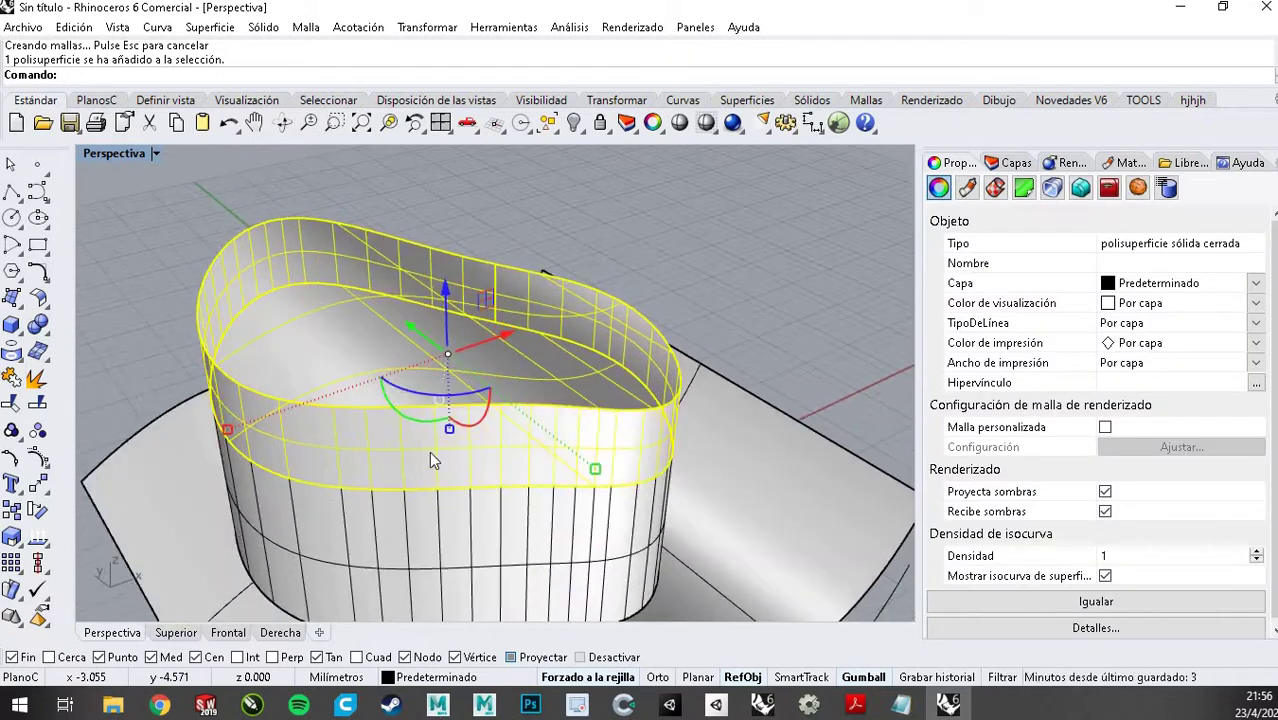
pyautogui.click(458, 548)
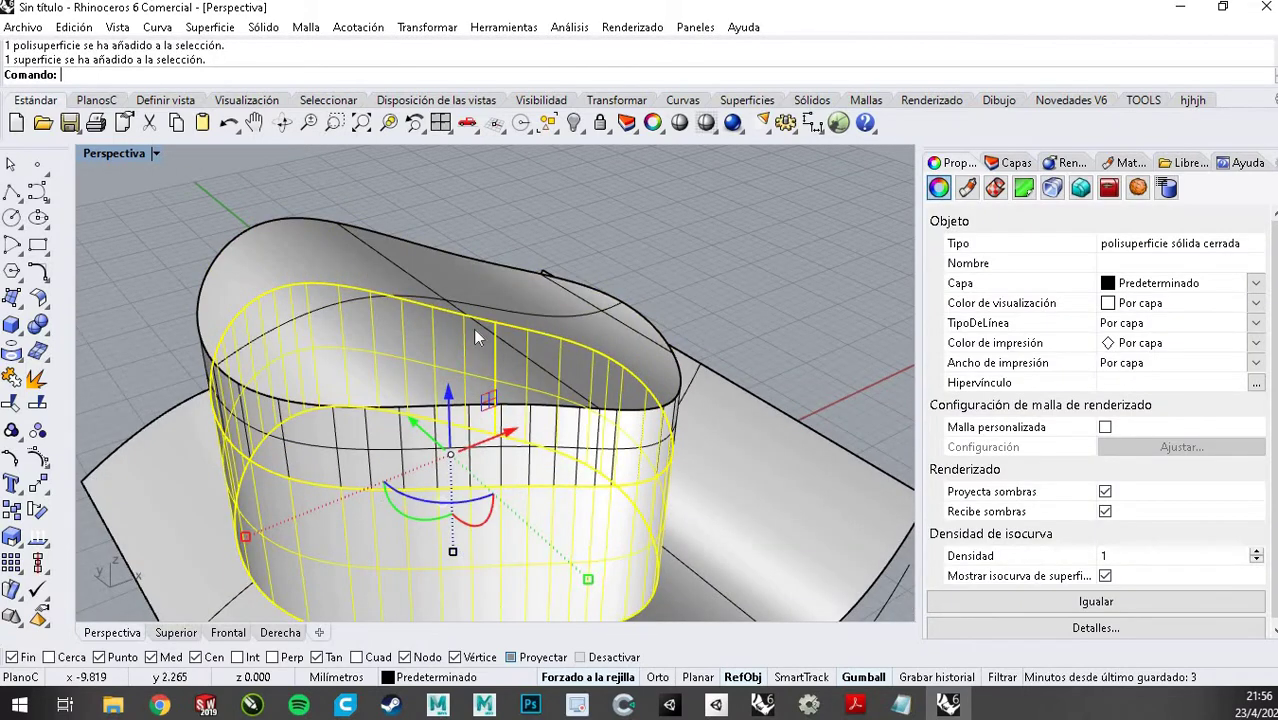
pyautogui.scroll(-2, 473, 328)
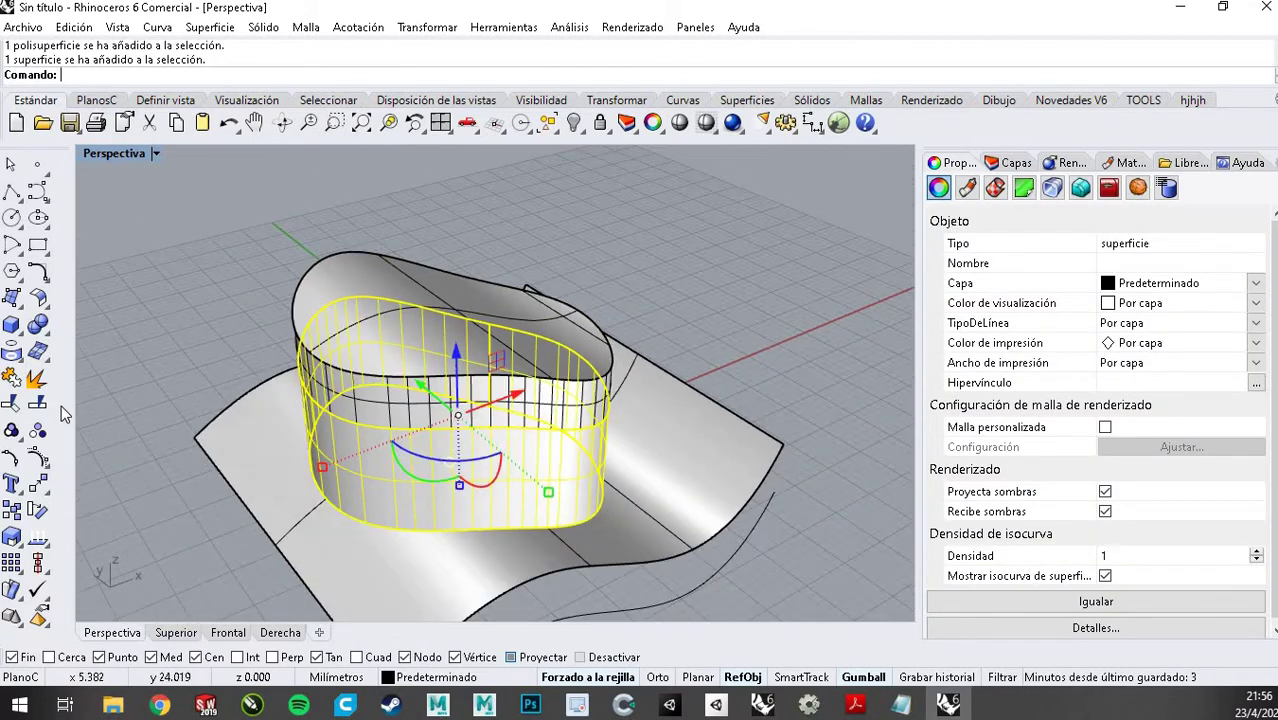
pyautogui.click(42, 300)
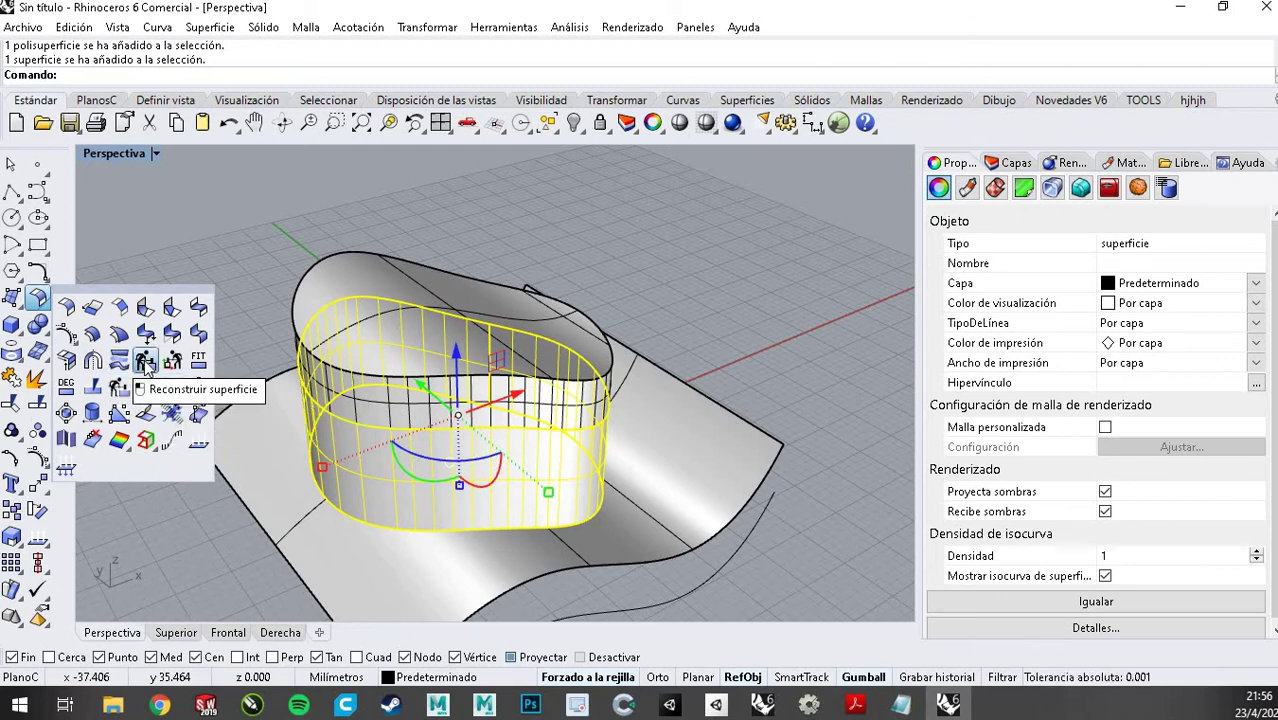
pyautogui.click(103, 236)
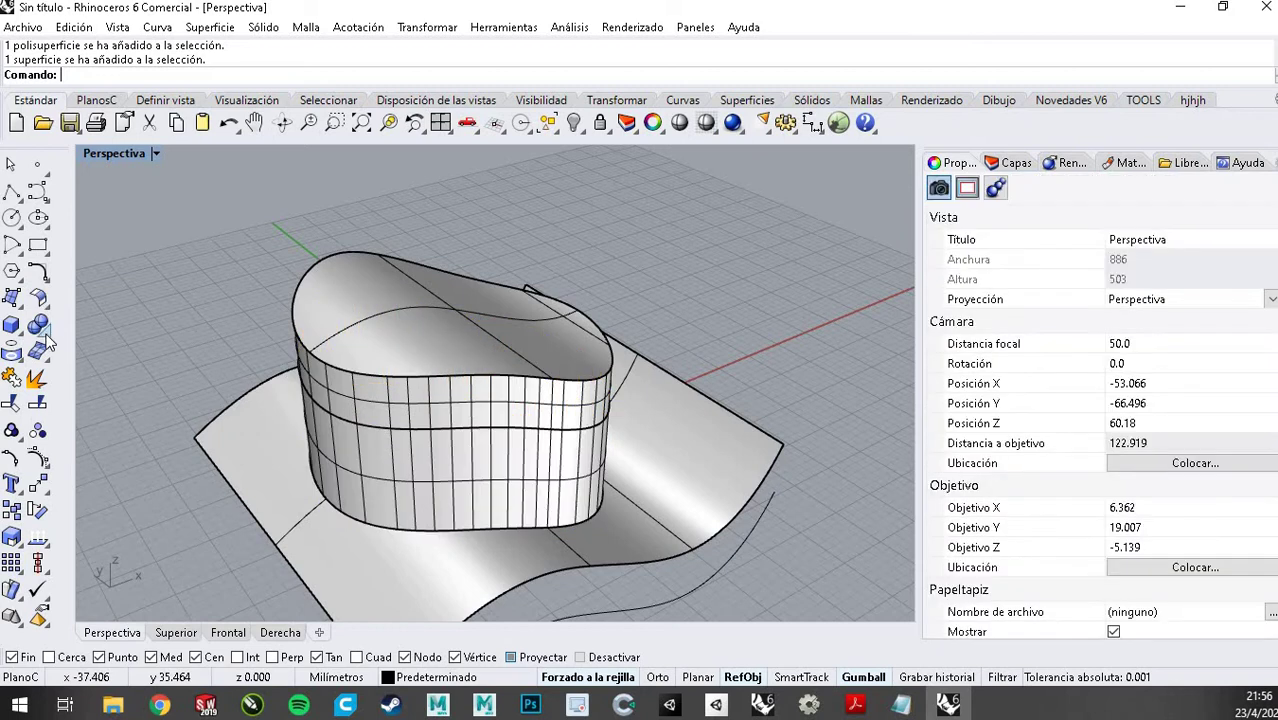
pyautogui.click(46, 335)
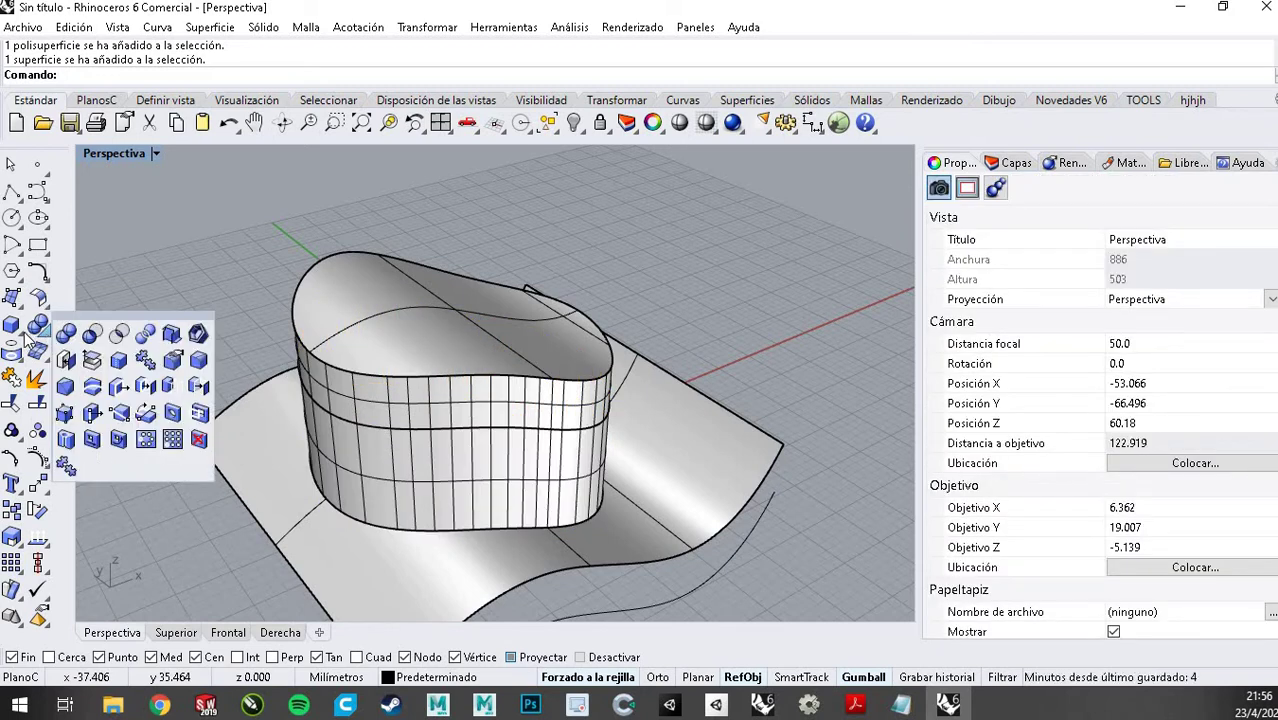
pyautogui.click(22, 334)
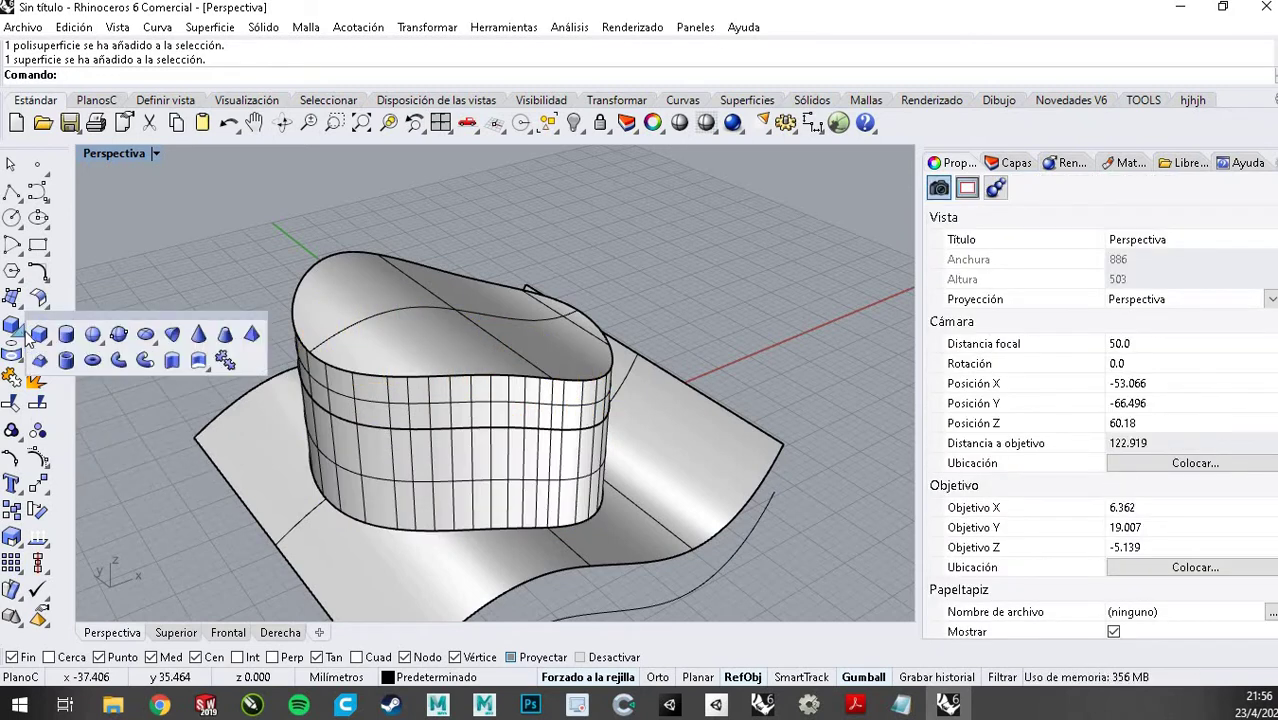
pyautogui.click(59, 293)
pyautogui.click(46, 338)
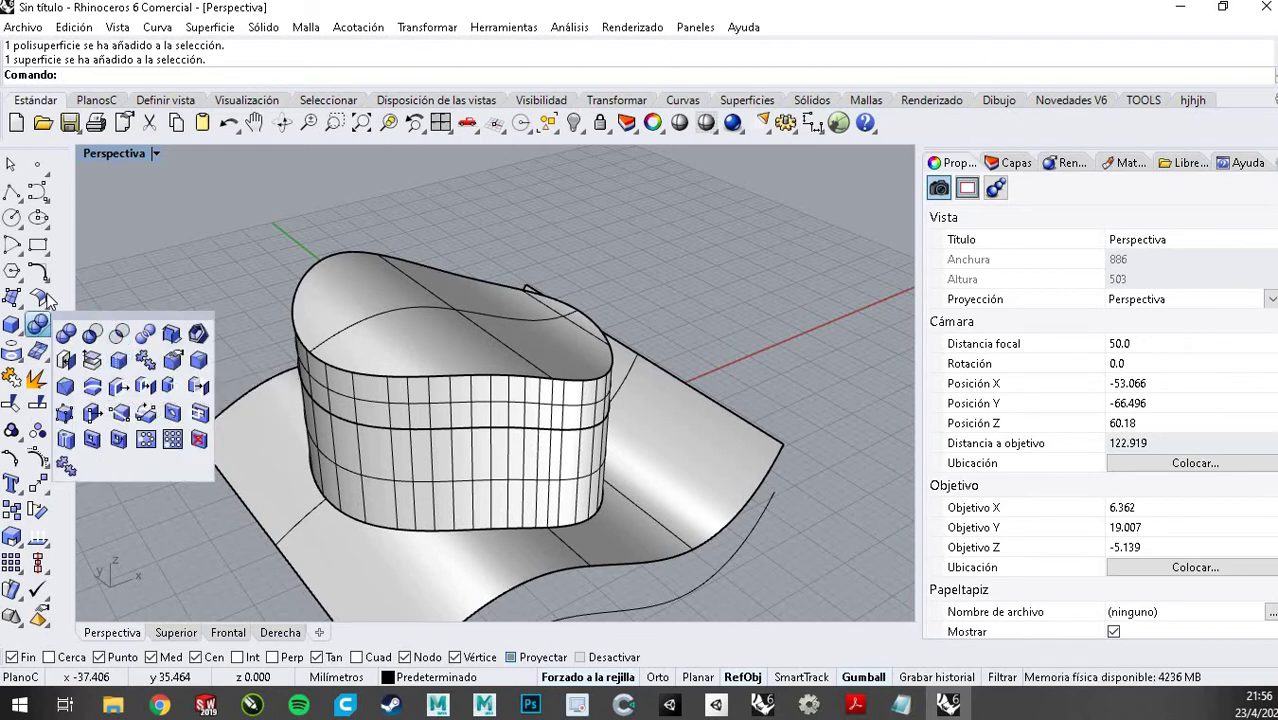
pyautogui.click(40, 296)
pyautogui.click(40, 275)
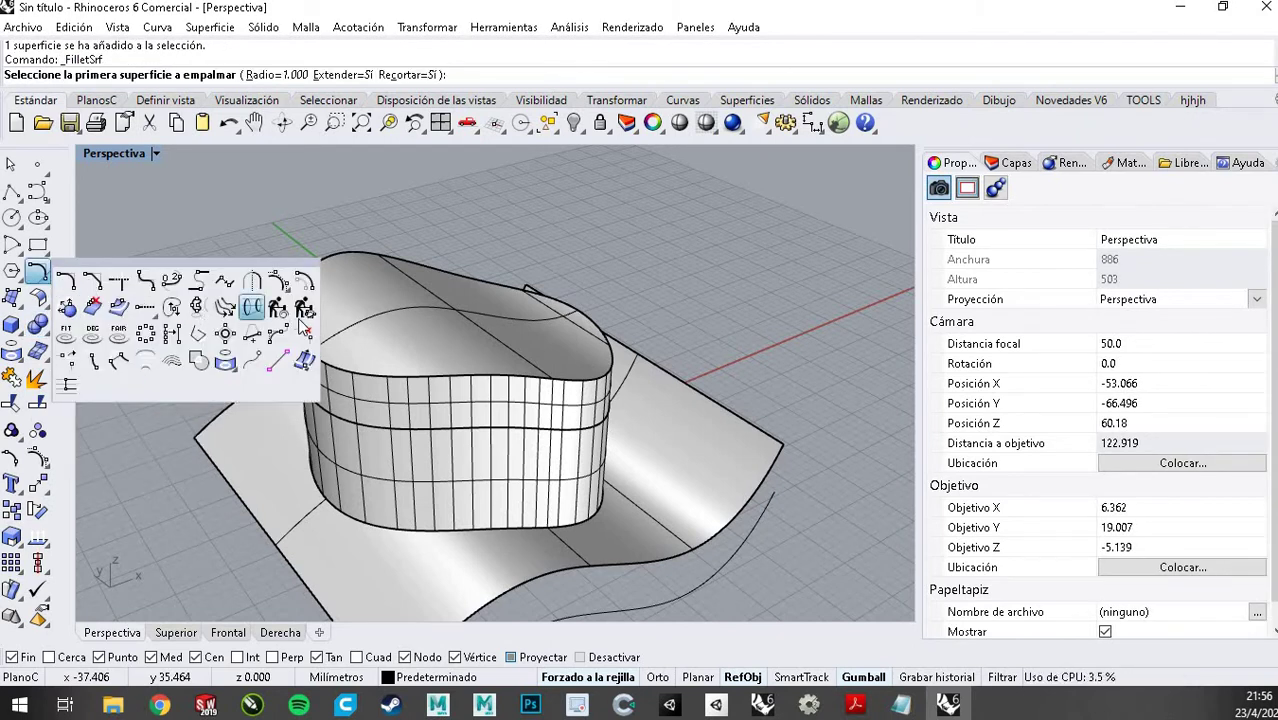
pyautogui.click(45, 302)
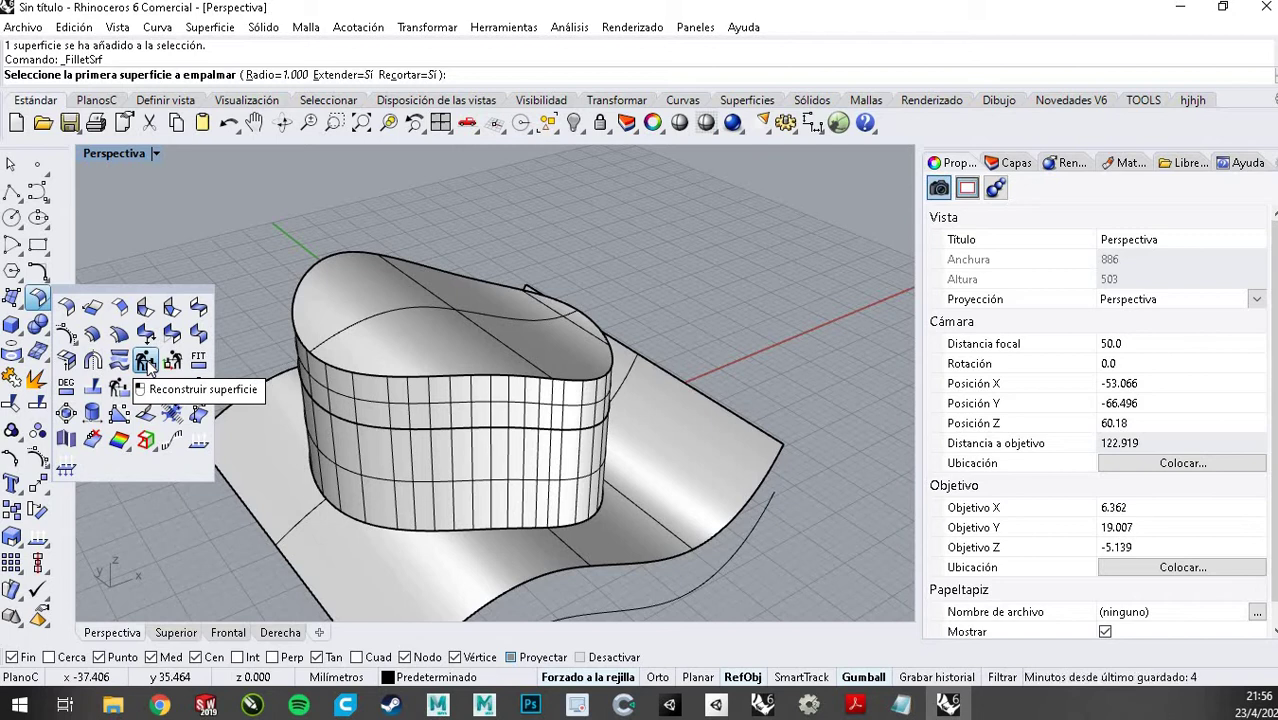
pyautogui.click(38, 341)
pyautogui.click(38, 323)
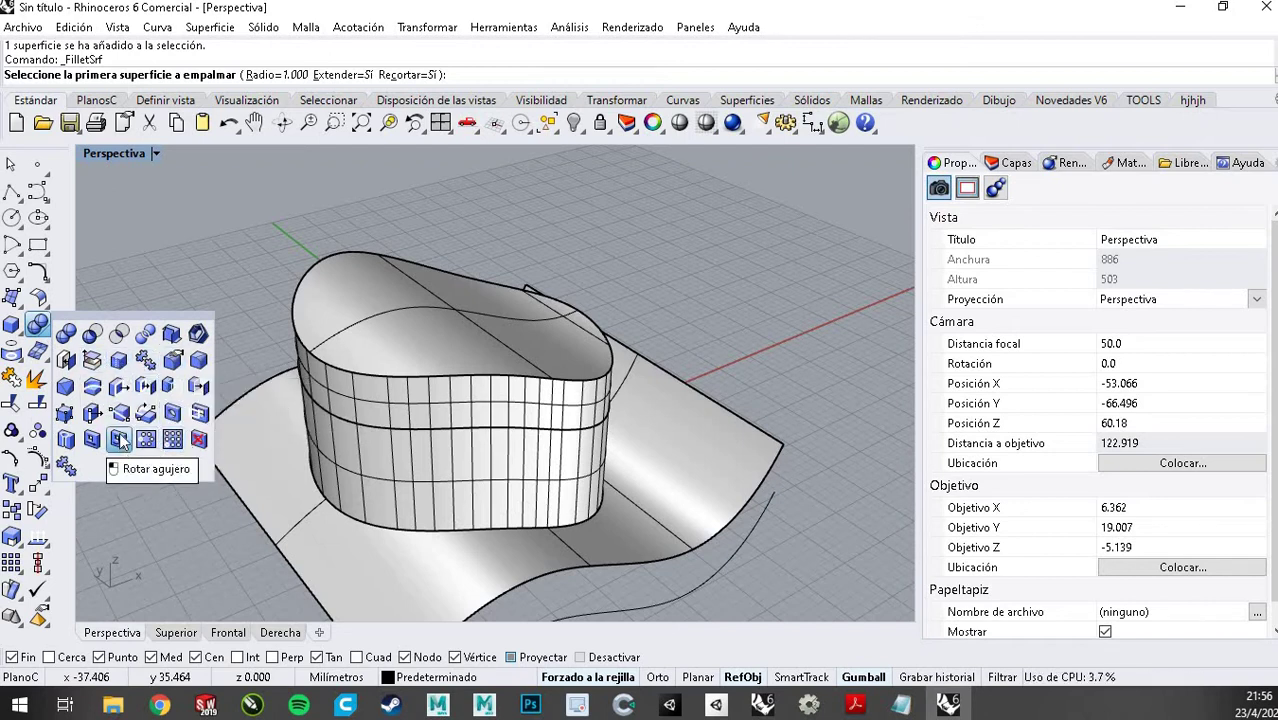
pyautogui.click(388, 406)
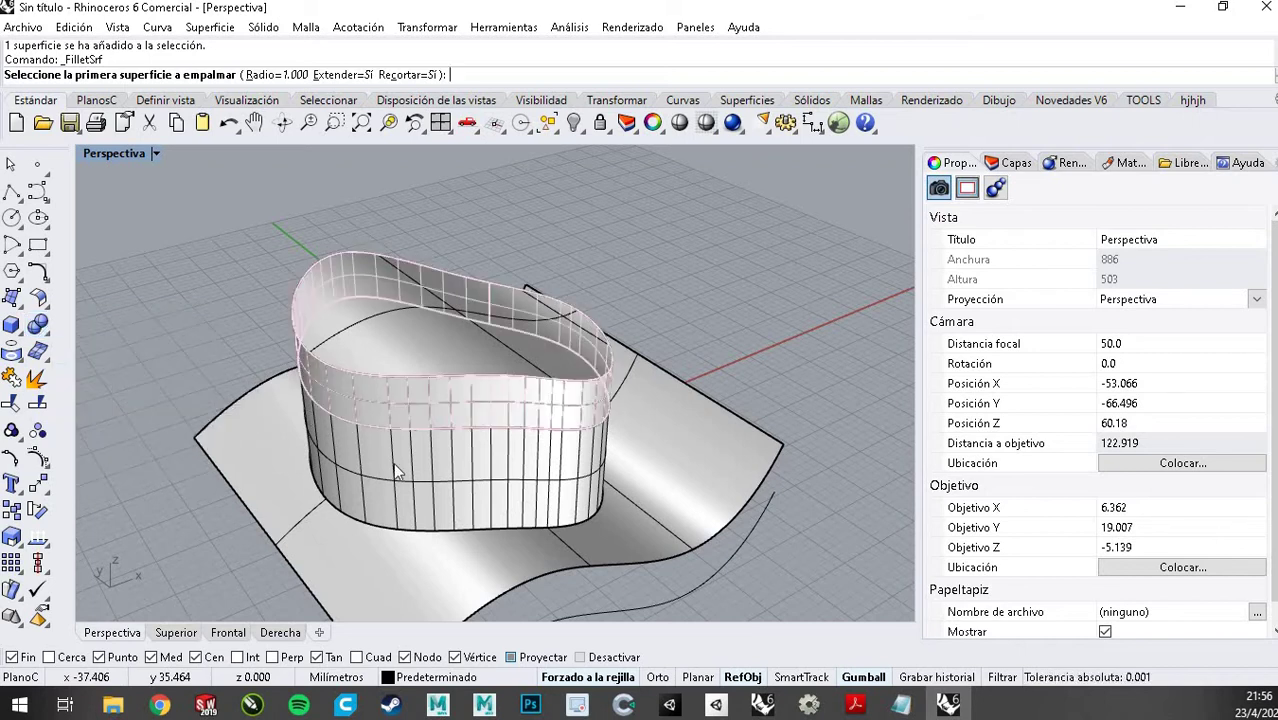
pyautogui.click(437, 479)
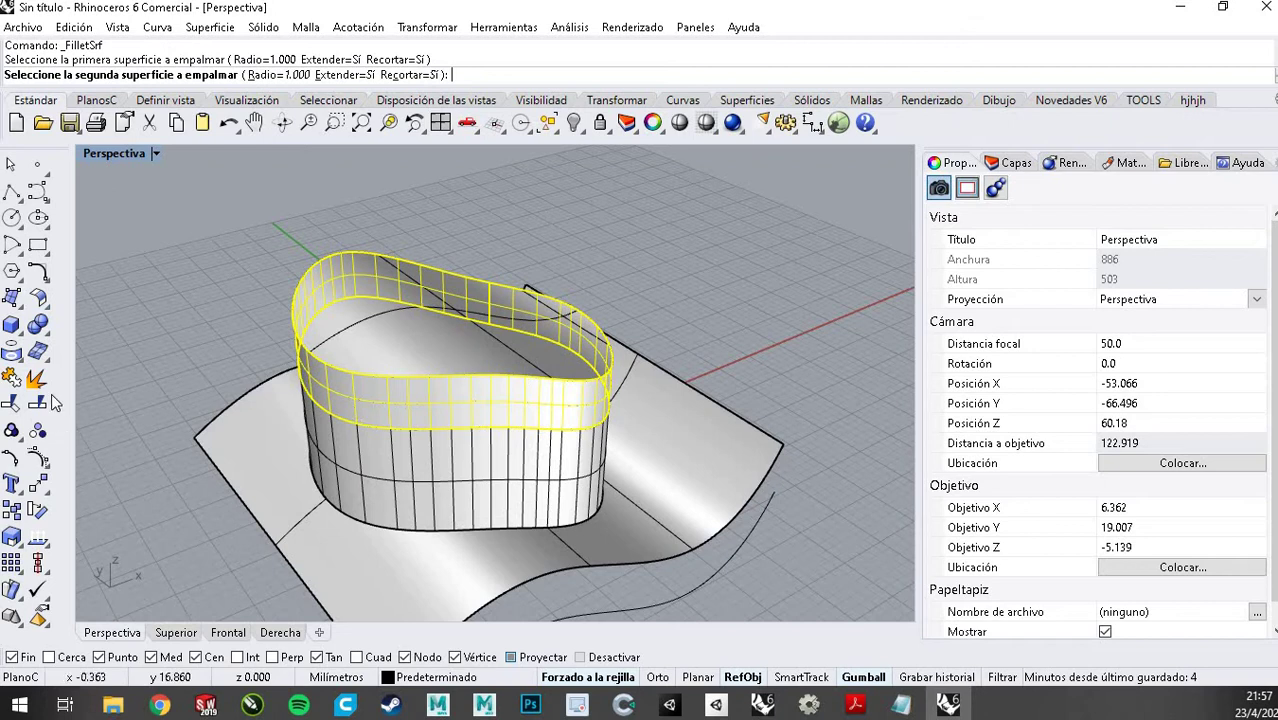
# Preview a rebuild of the lower band of the body's side wall with 12 points in U and 8 in V
pyautogui.click(40, 300)
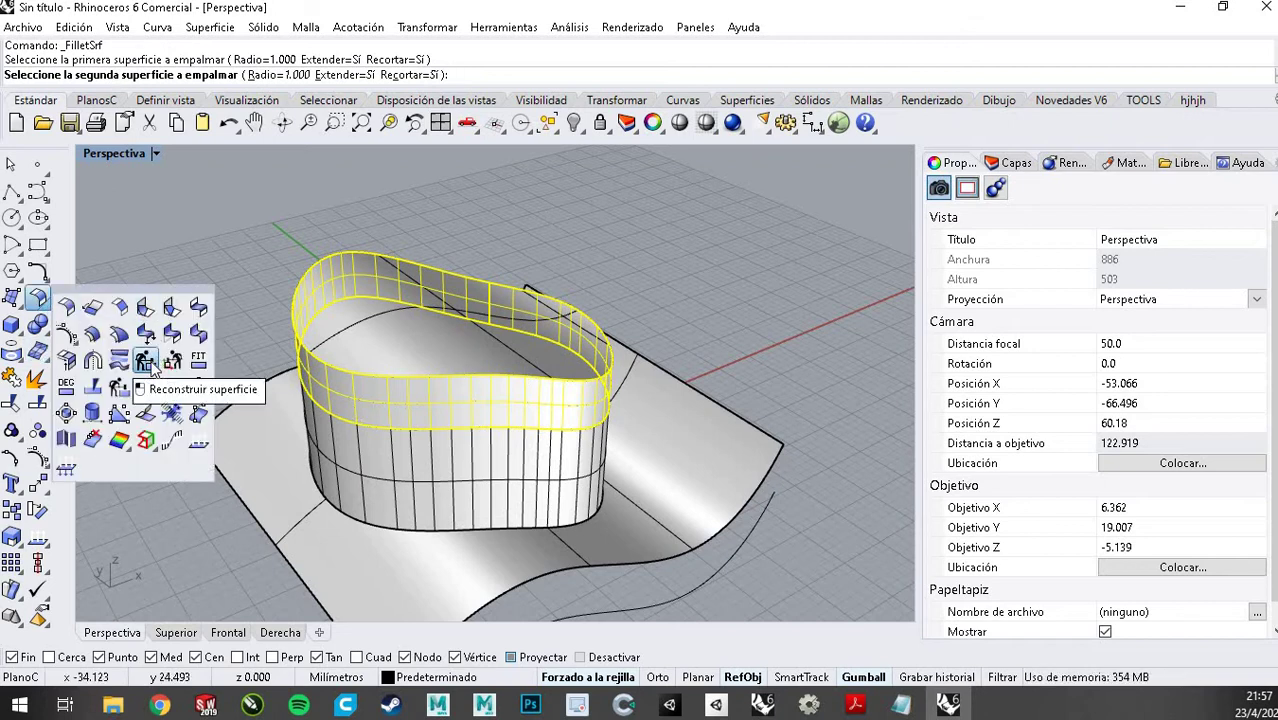
pyautogui.click(150, 366)
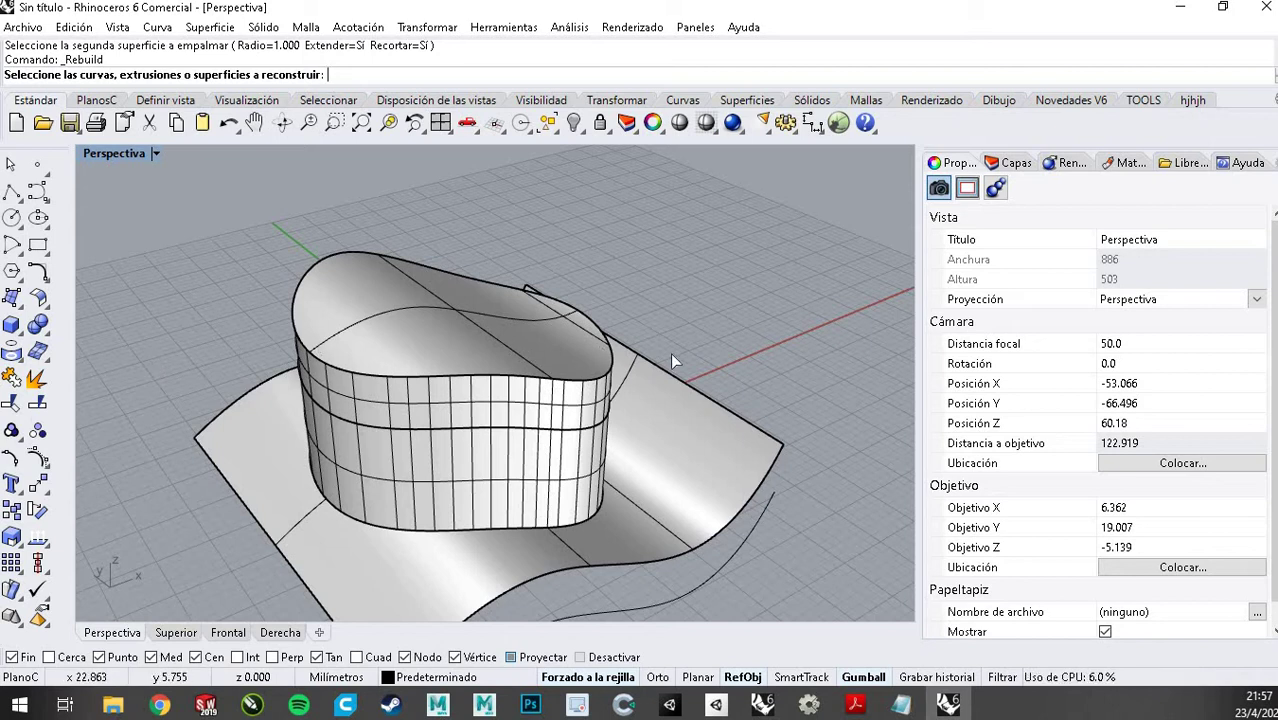
pyautogui.click(541, 410)
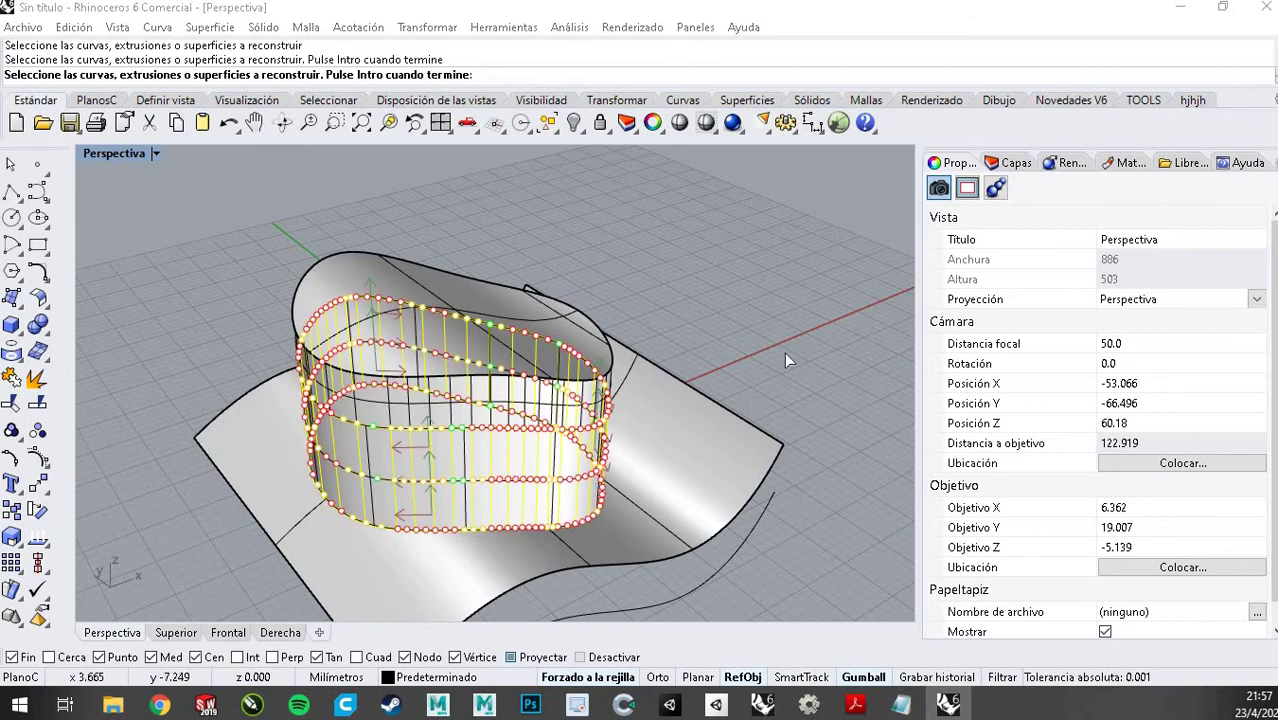
pyautogui.press('Return')
pyautogui.moveTo(807, 208); pyautogui.dragTo(722, 192)
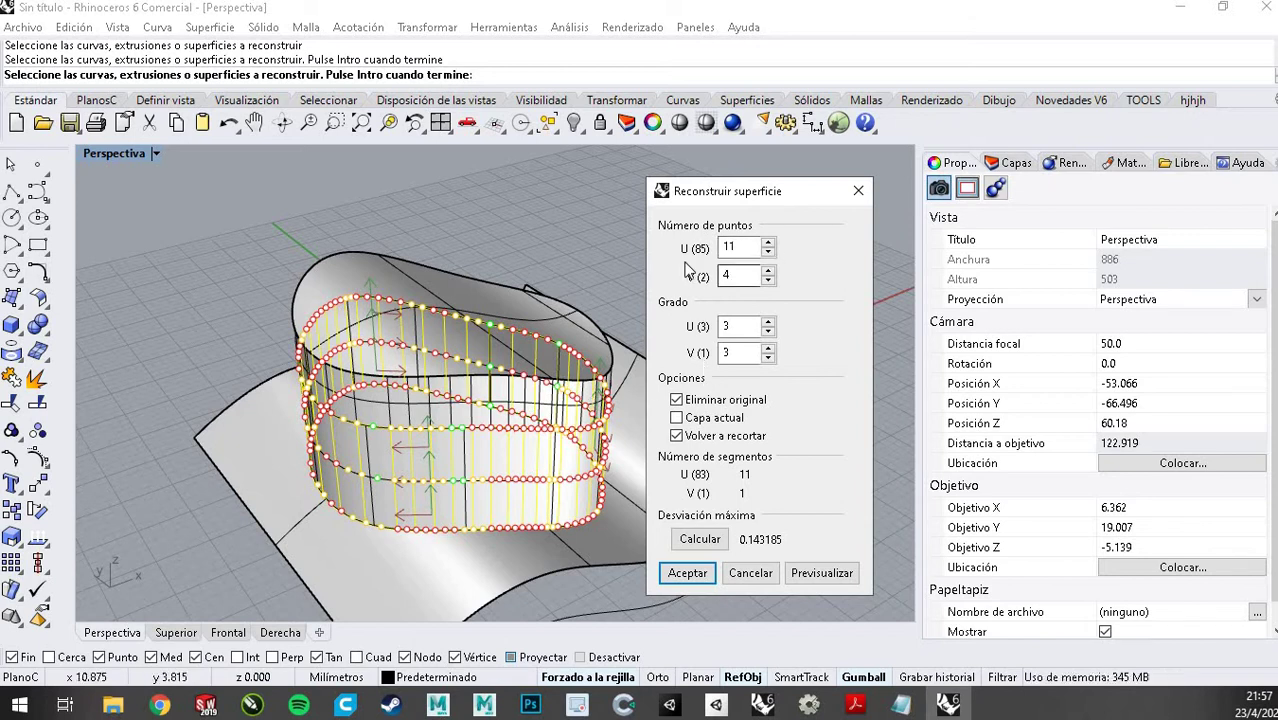
pyautogui.click(768, 254)
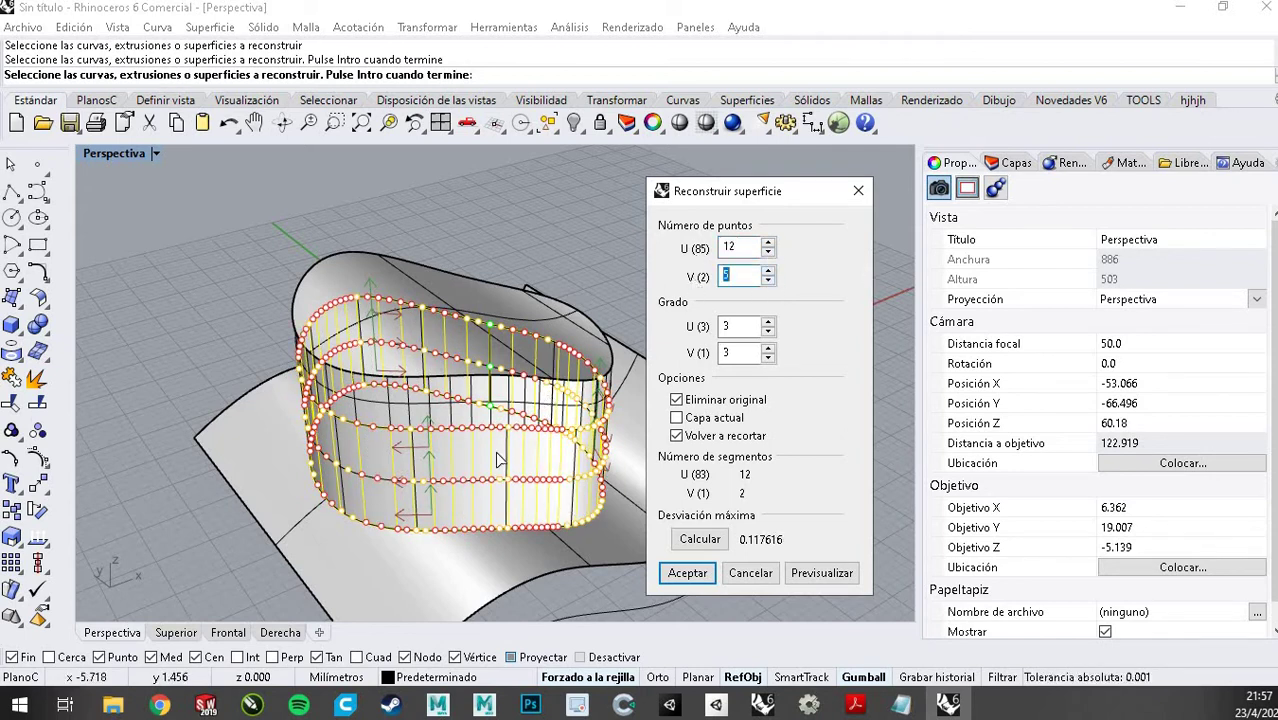
pyautogui.moveTo(520, 430); pyautogui.dragTo(340, 447, button='right')
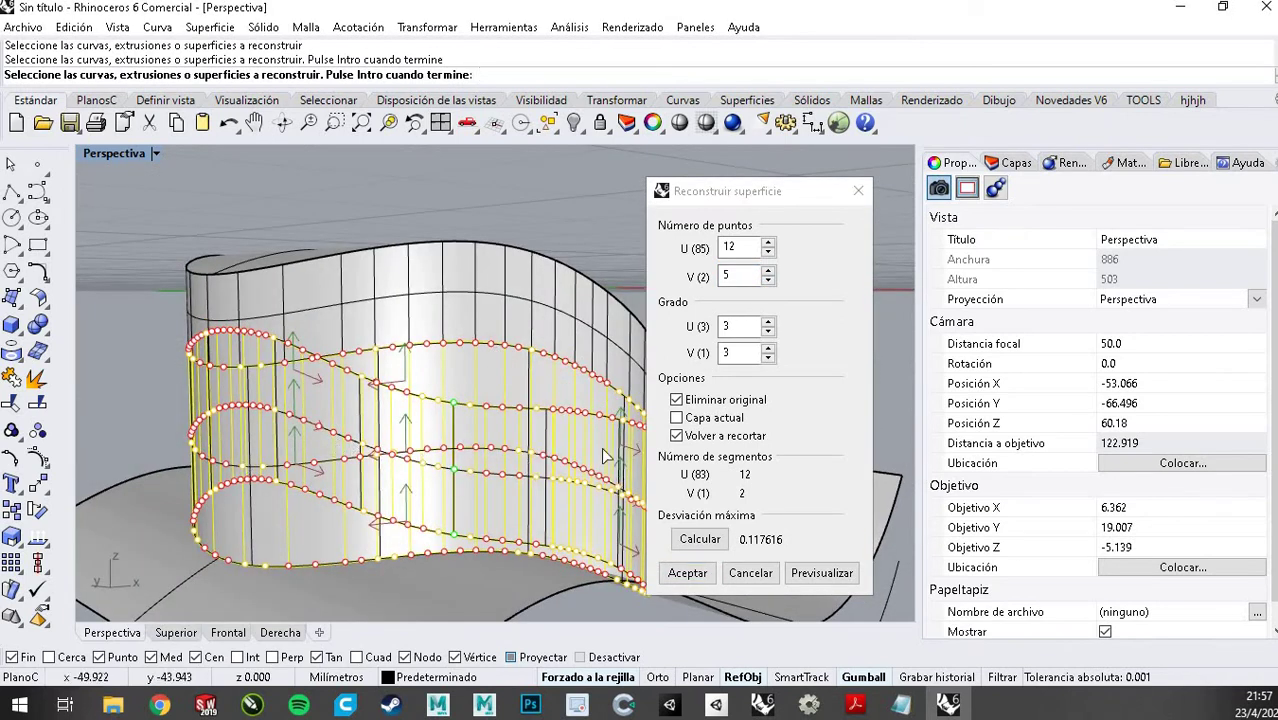
pyautogui.moveTo(601, 447); pyautogui.dragTo(346, 466, button='right')
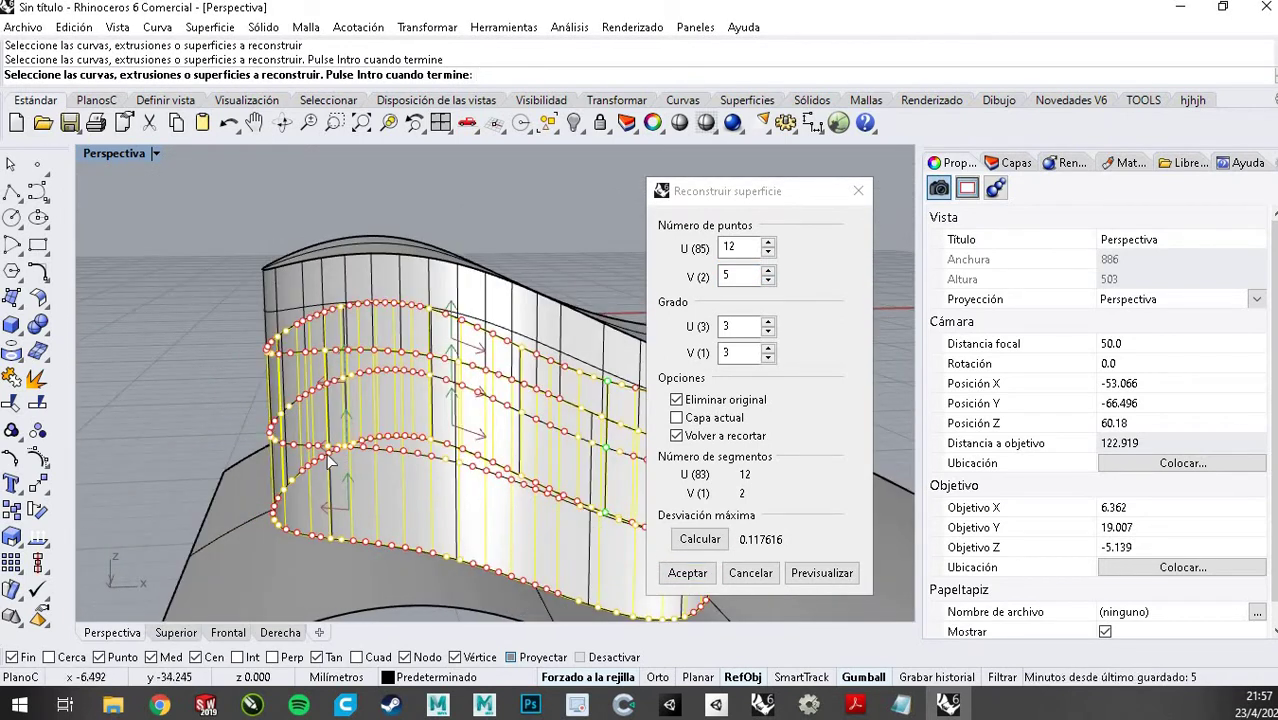
pyautogui.click(767, 271)
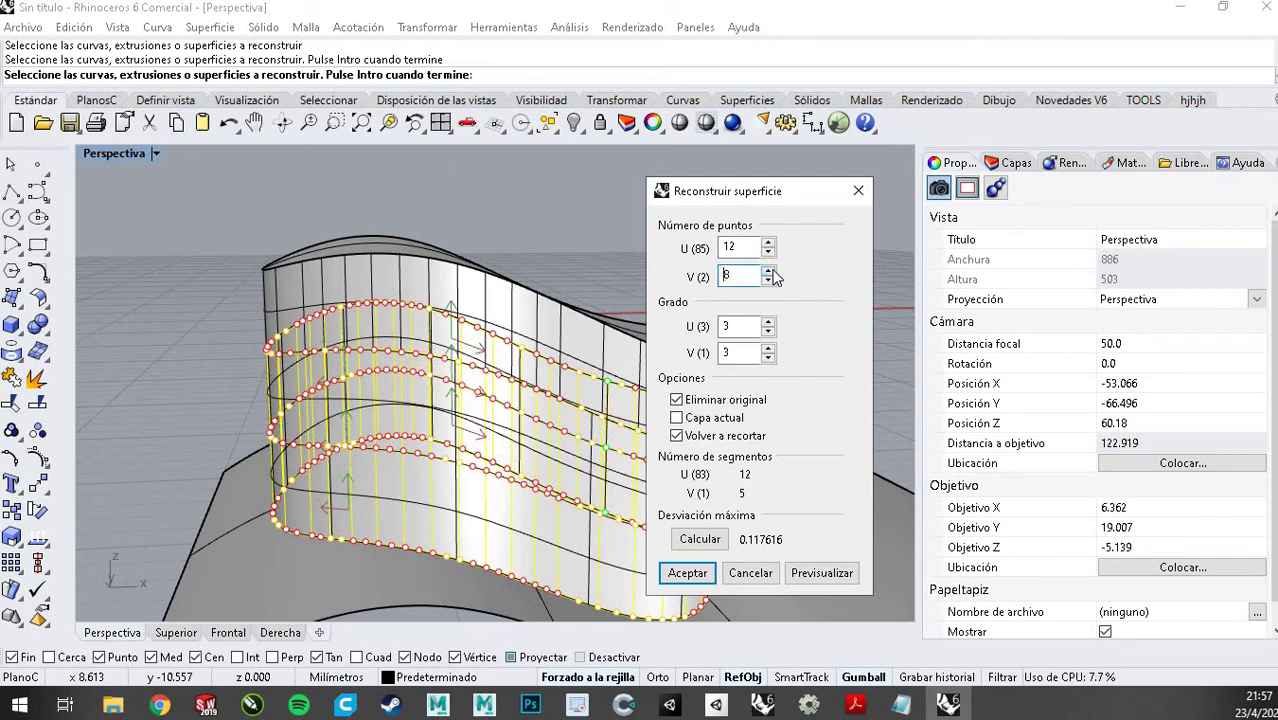
# Preview the side wall rebuild with degree 1 in both U and V
pyautogui.click(768, 331)
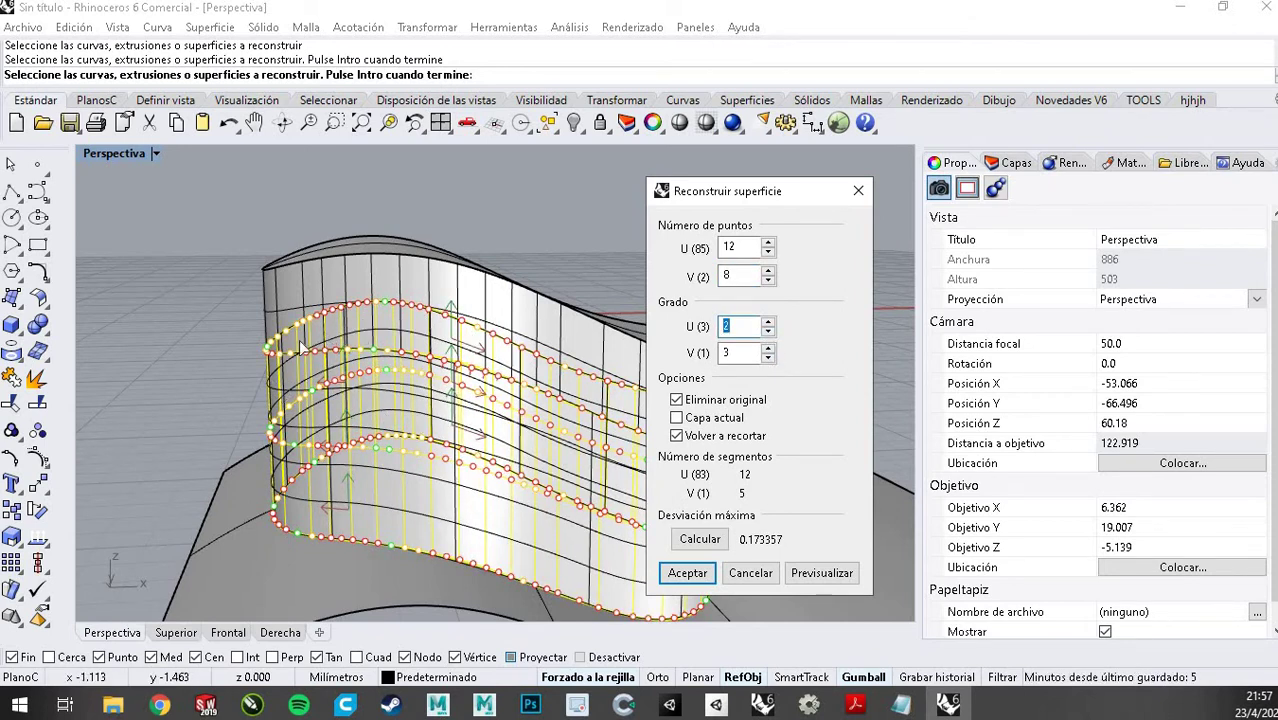
pyautogui.click(768, 358)
pyautogui.click(768, 358)
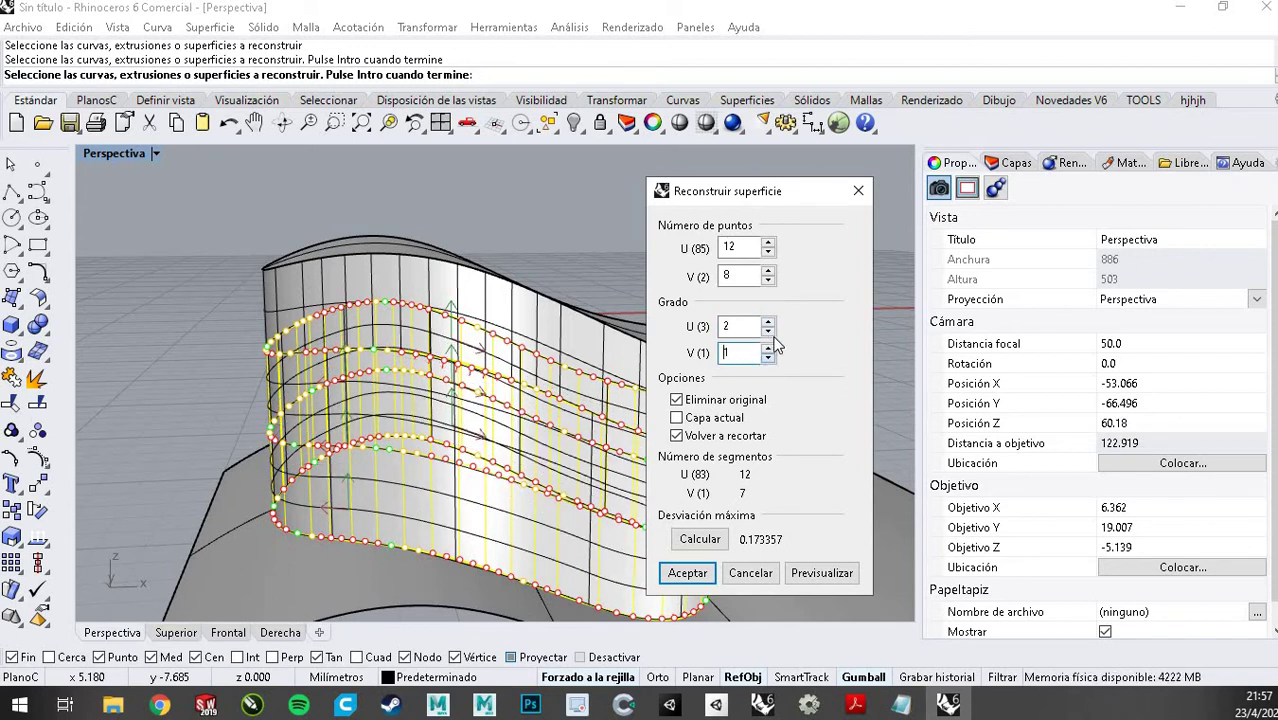
pyautogui.moveTo(437, 226); pyautogui.dragTo(270, 455, button='right')
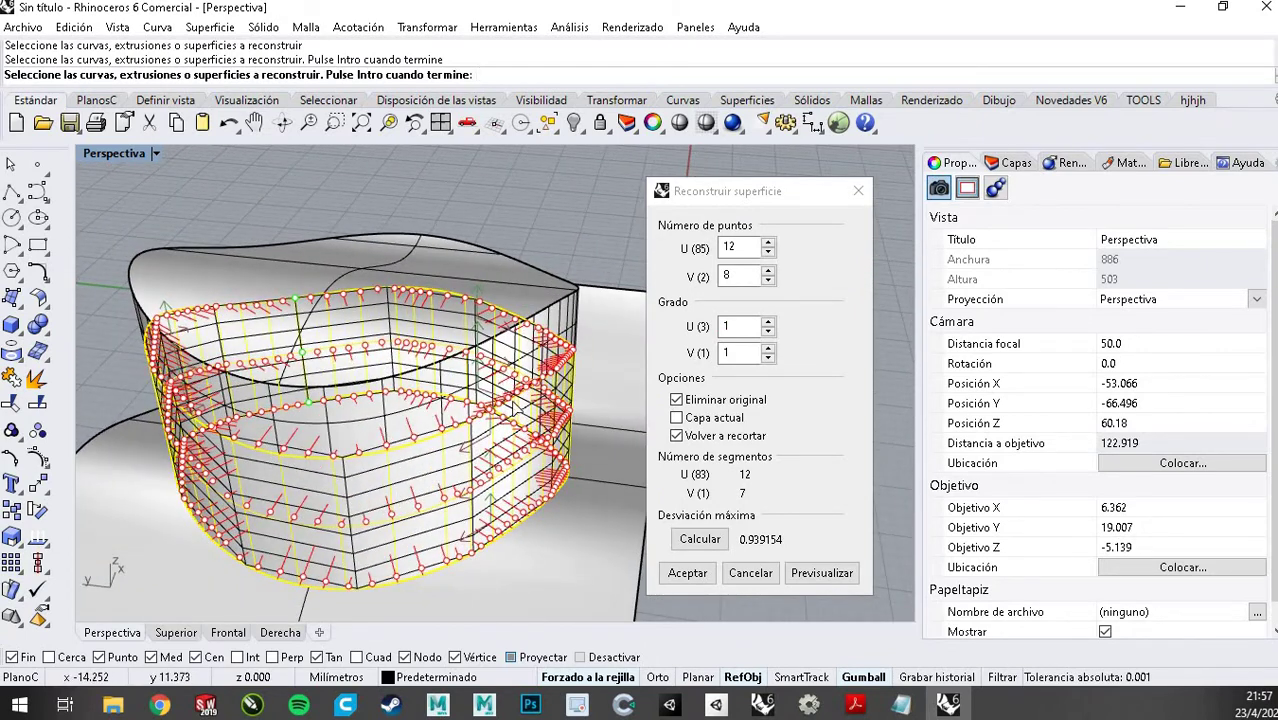
# Try the side wall rebuild at degree 3 in U and 2 in V with 9 U points, and cancel it
pyautogui.click(768, 322)
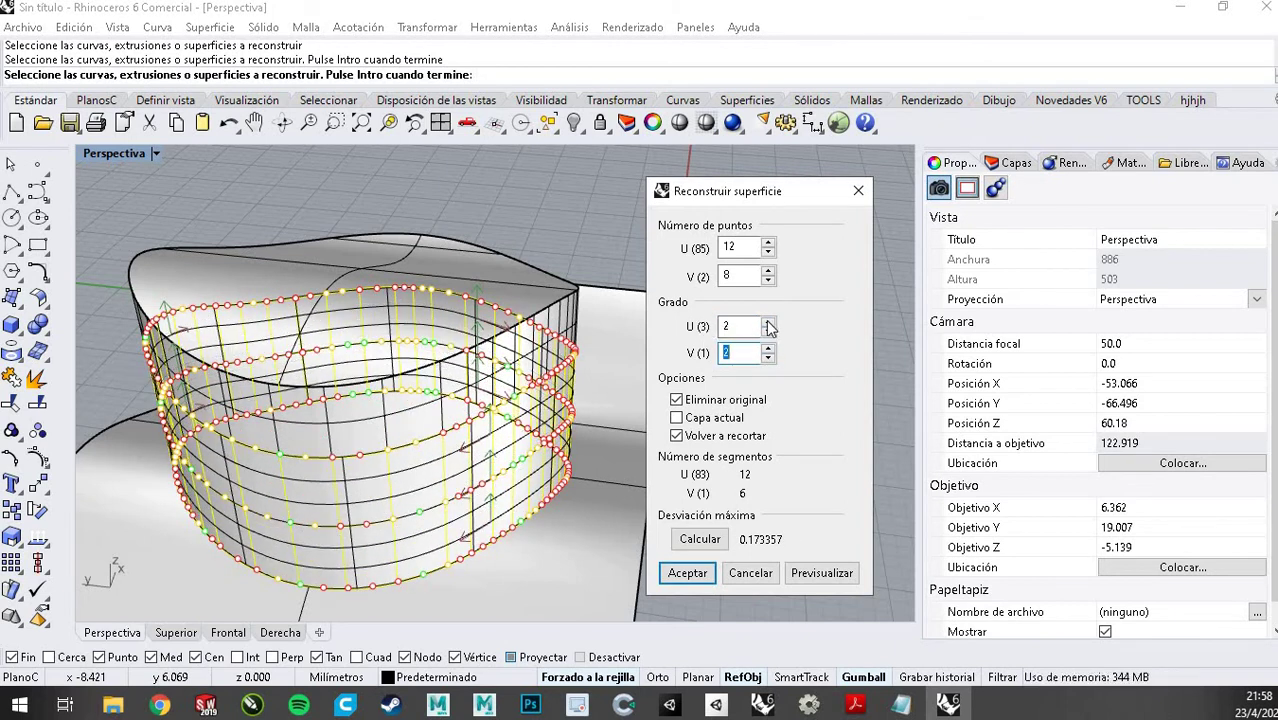
pyautogui.click(768, 322)
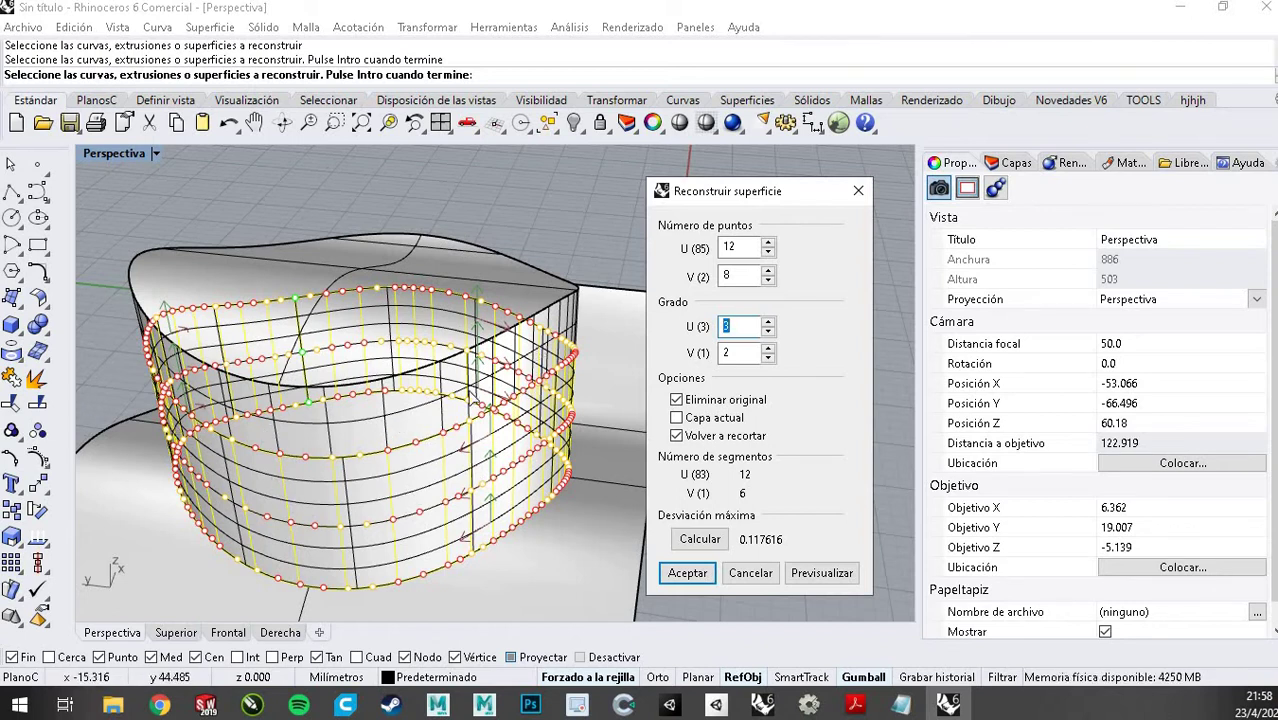
pyautogui.click(768, 331)
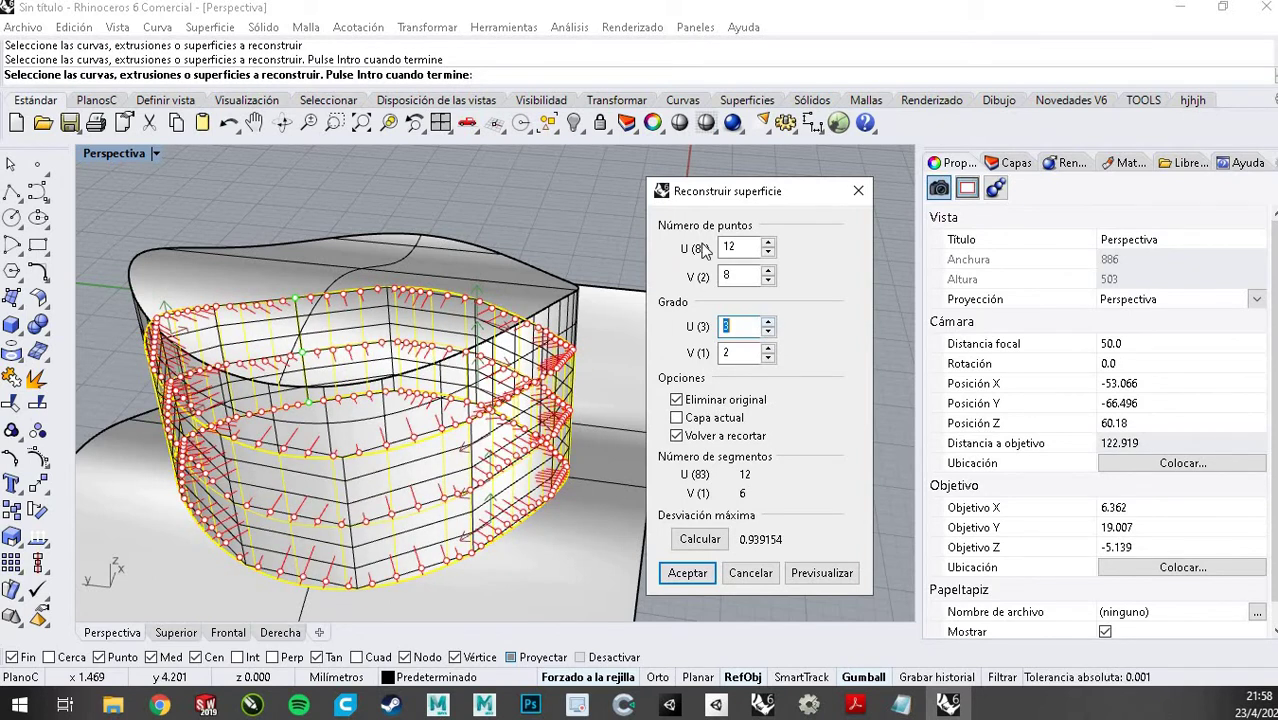
pyautogui.click(768, 244)
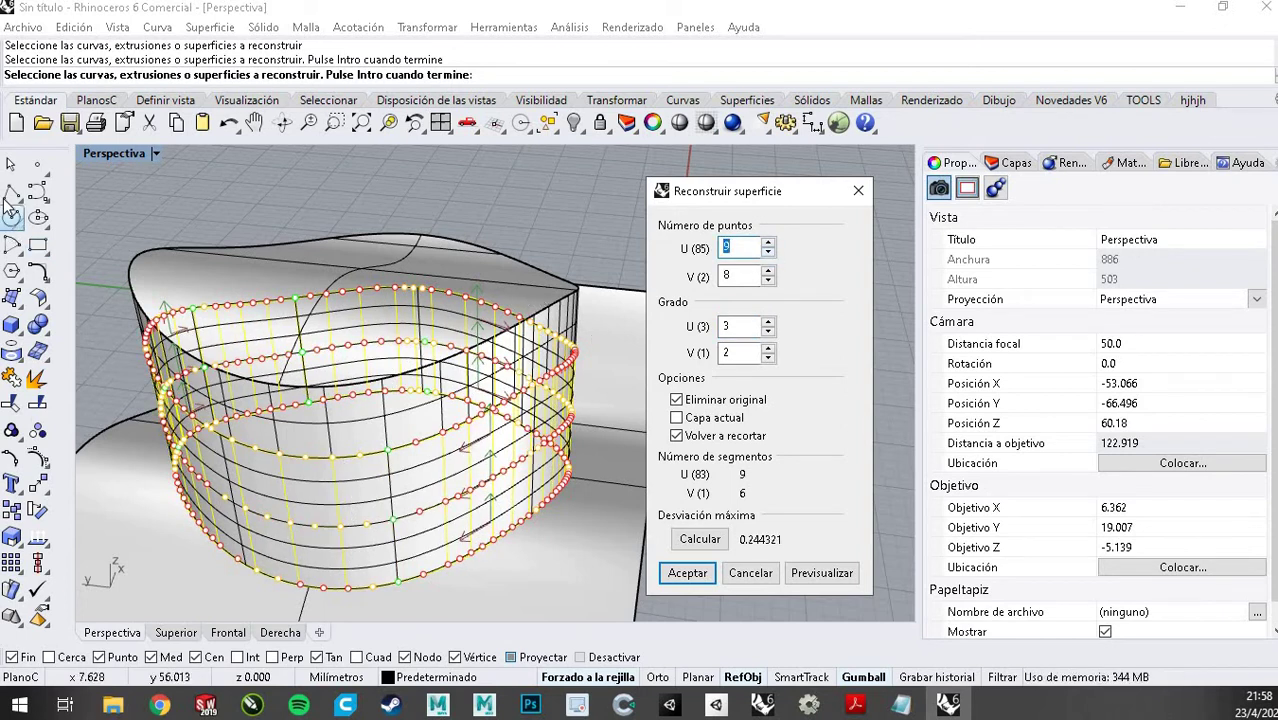
pyautogui.press('Escape')
pyautogui.press('Escape')
# Extrude the open wavy curve beside the base into a surface along the Y axis, away from the body
pyautogui.scroll(-3, 358, 295)
pyautogui.moveTo(358, 295); pyautogui.dragTo(490, 390, button='right')
pyautogui.scroll(-6, 490, 388)
pyautogui.scroll(6, 499, 295)
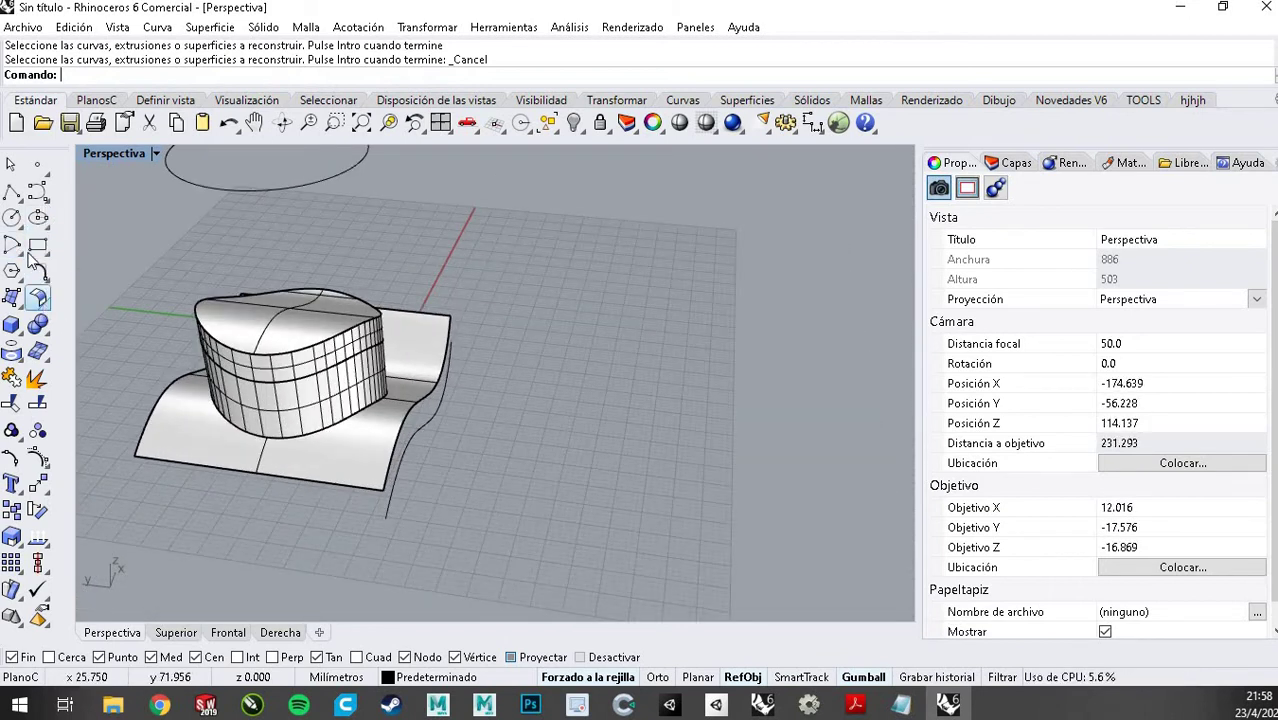
pyautogui.click(421, 421)
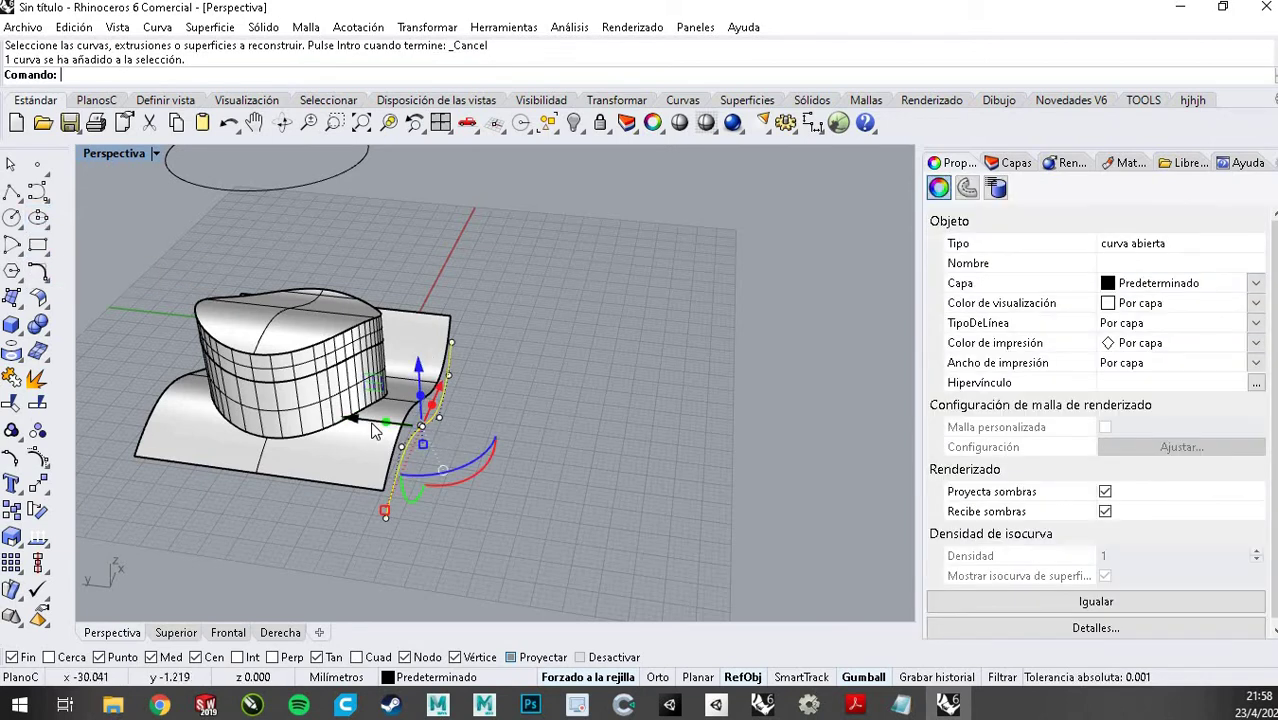
pyautogui.moveTo(390, 422); pyautogui.dragTo(599, 454)
# Rebuild the new wavy extrusion with 11 points in U and 7 in V, at degree 3 in both directions, deleting the original
pyautogui.moveTo(520, 557); pyautogui.dragTo(478, 424, button='right')
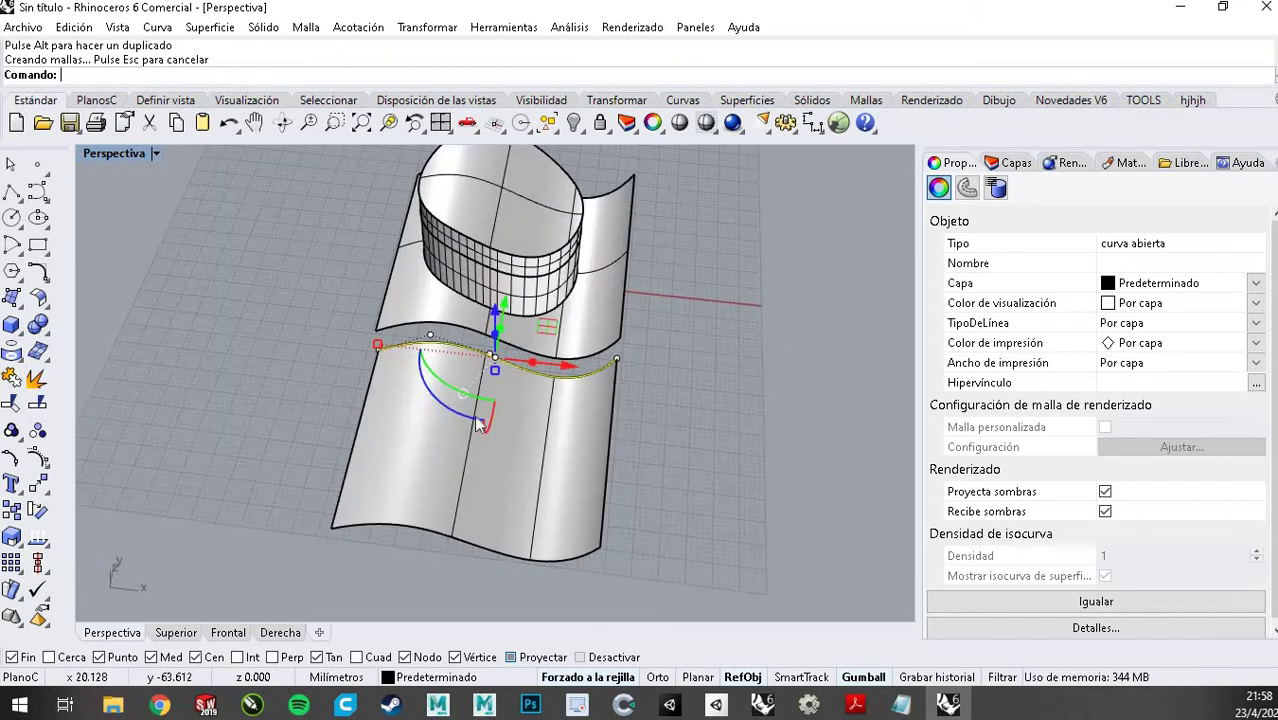
pyautogui.click(378, 462)
pyautogui.moveTo(598, 492); pyautogui.dragTo(518, 512, button='right')
pyautogui.scroll(3, 671, 468)
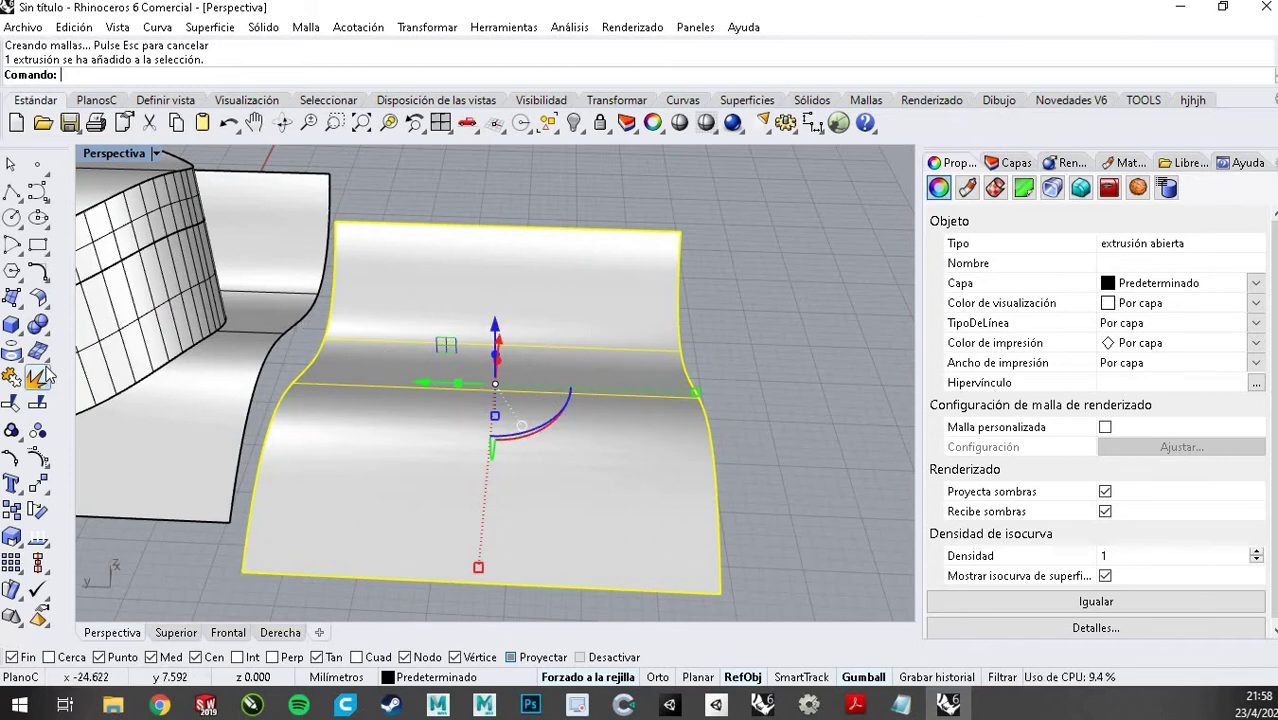
pyautogui.click(39, 298)
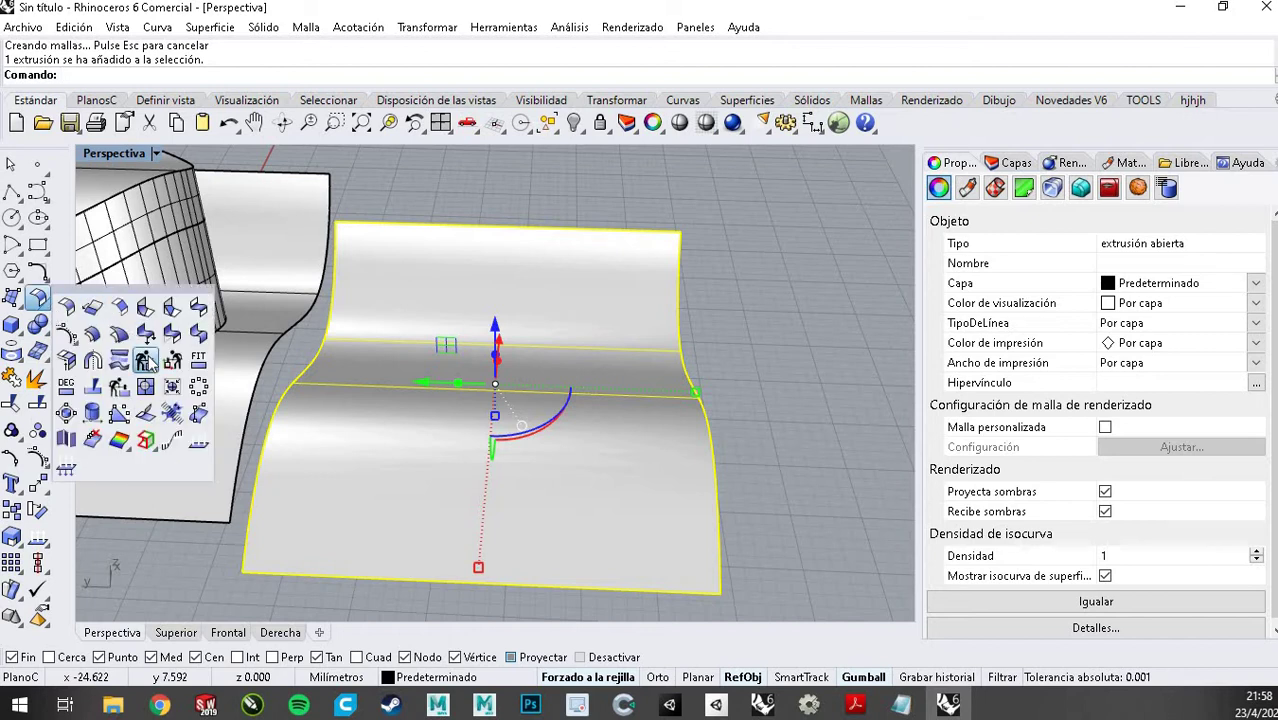
pyautogui.click(145, 362)
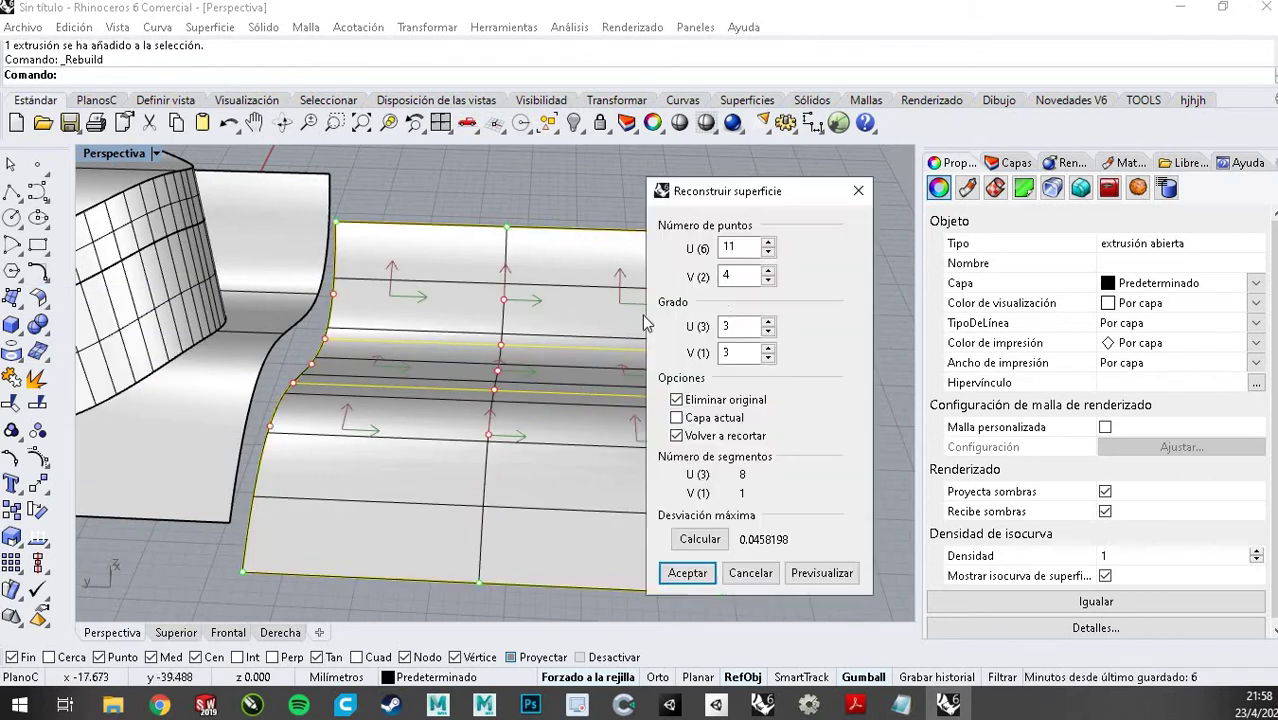
pyautogui.click(769, 272)
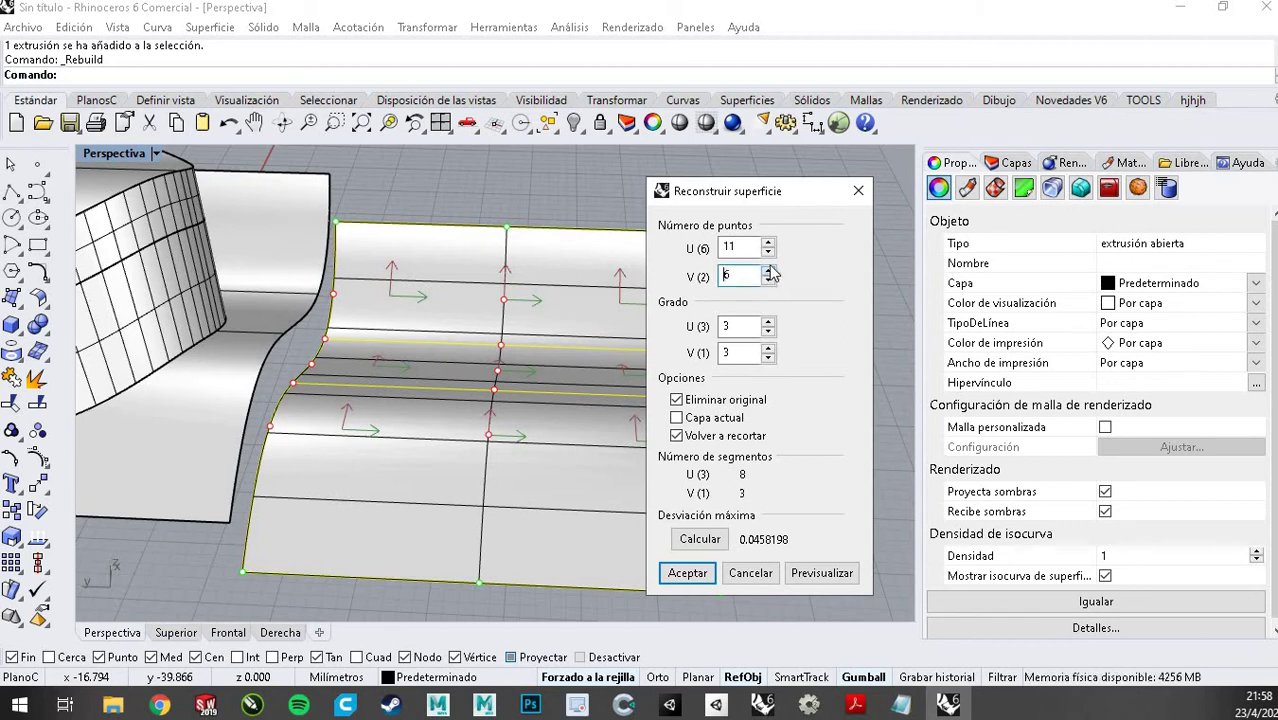
pyautogui.moveTo(840, 190); pyautogui.dragTo(1055, 172)
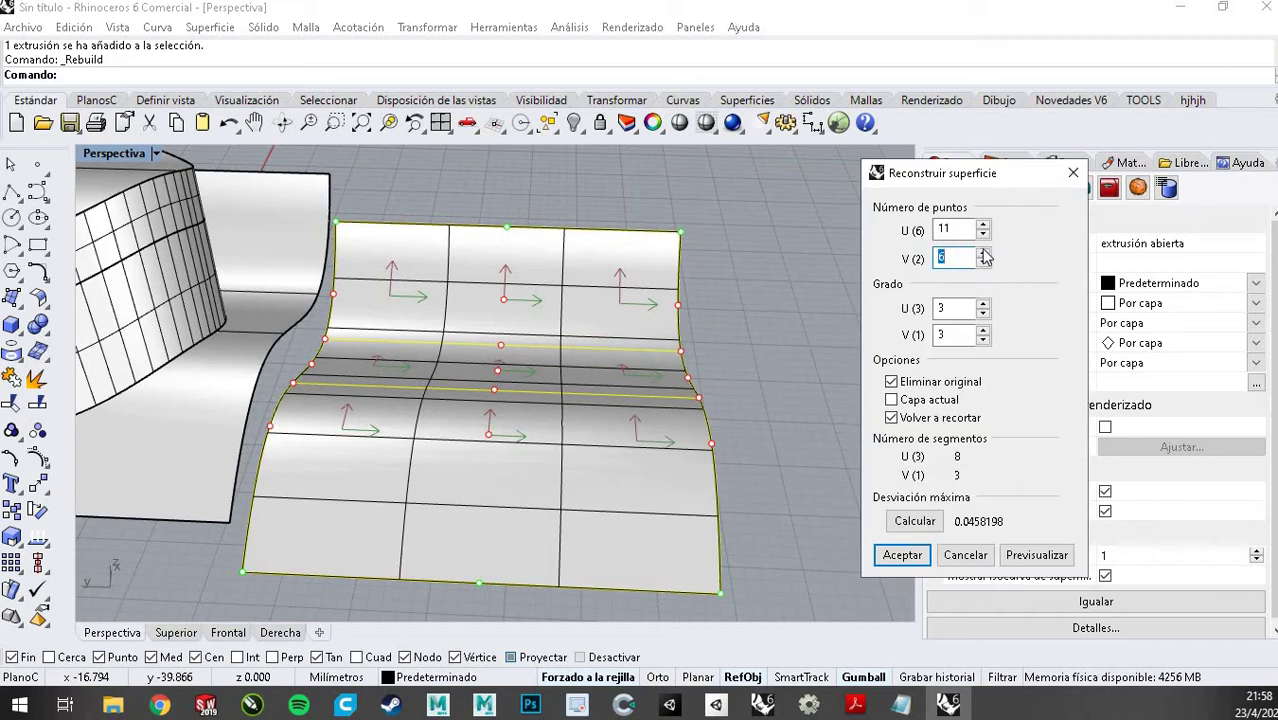
pyautogui.click(985, 256)
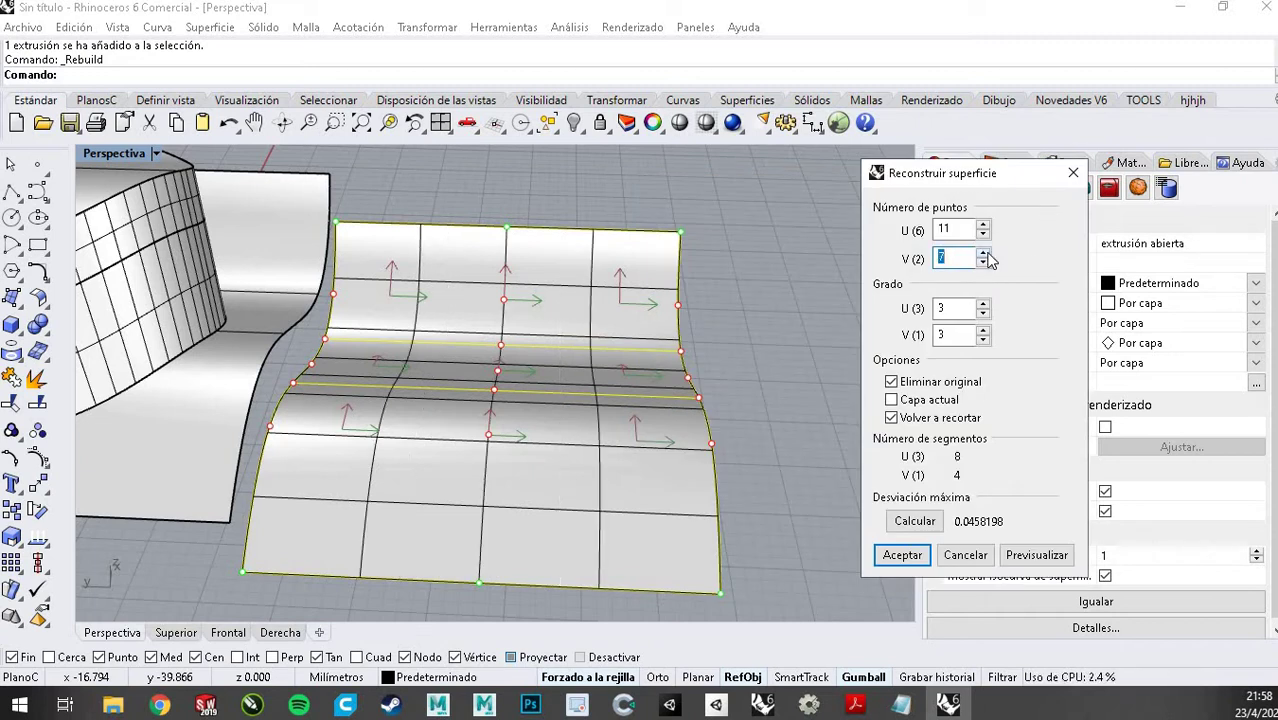
pyautogui.click(902, 555)
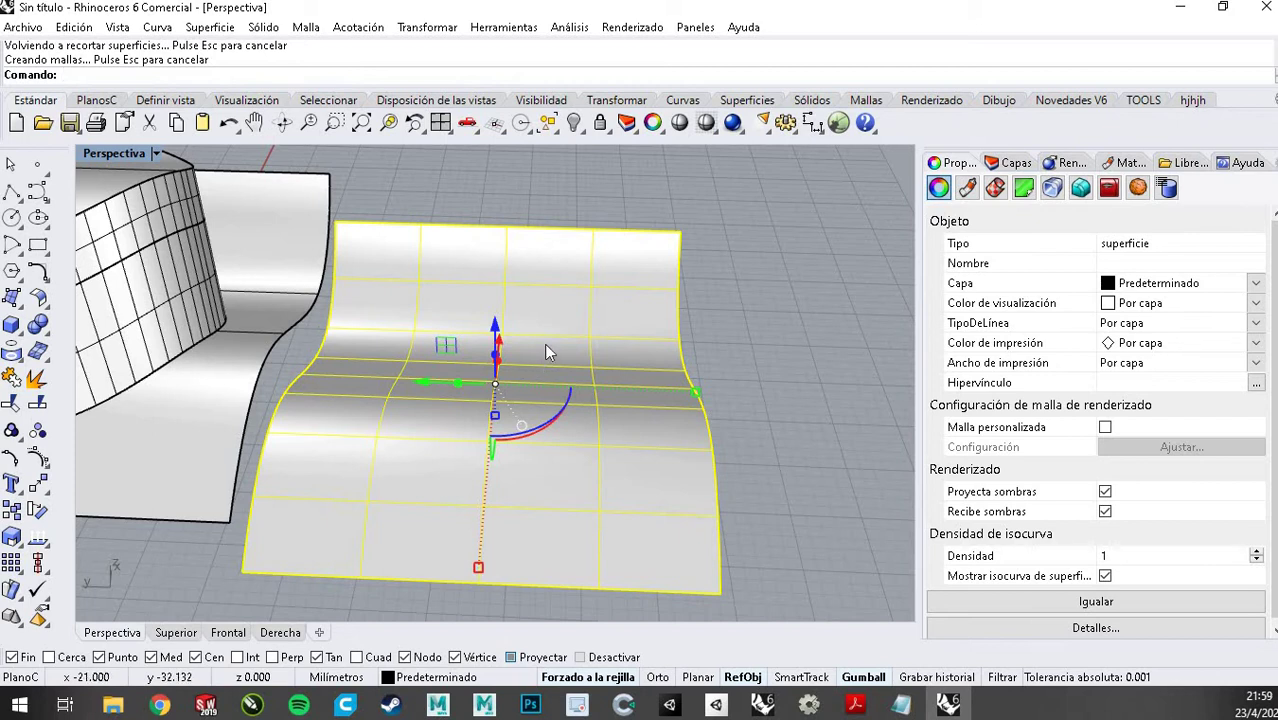
# Turn on the control points of the rebuilt wavy surface and nudge one point near the middle of its crest
pyautogui.click(38, 458)
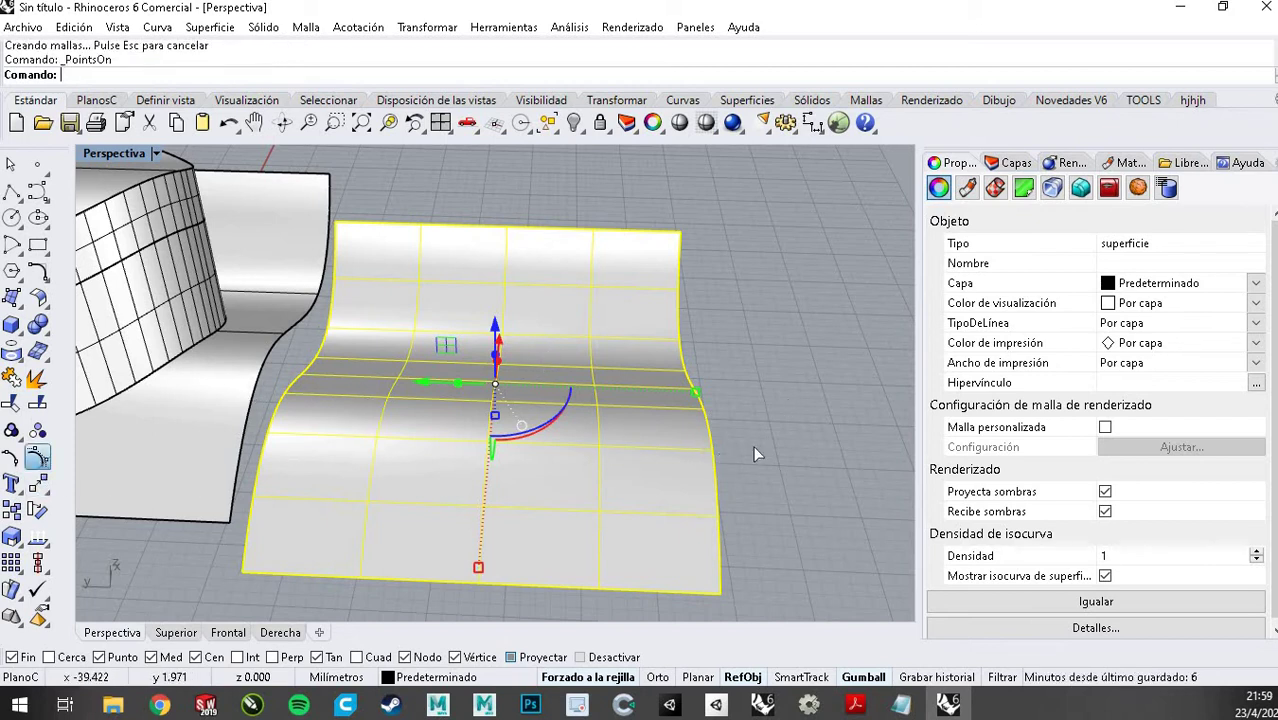
pyautogui.moveTo(623, 417); pyautogui.dragTo(540, 399, button='right')
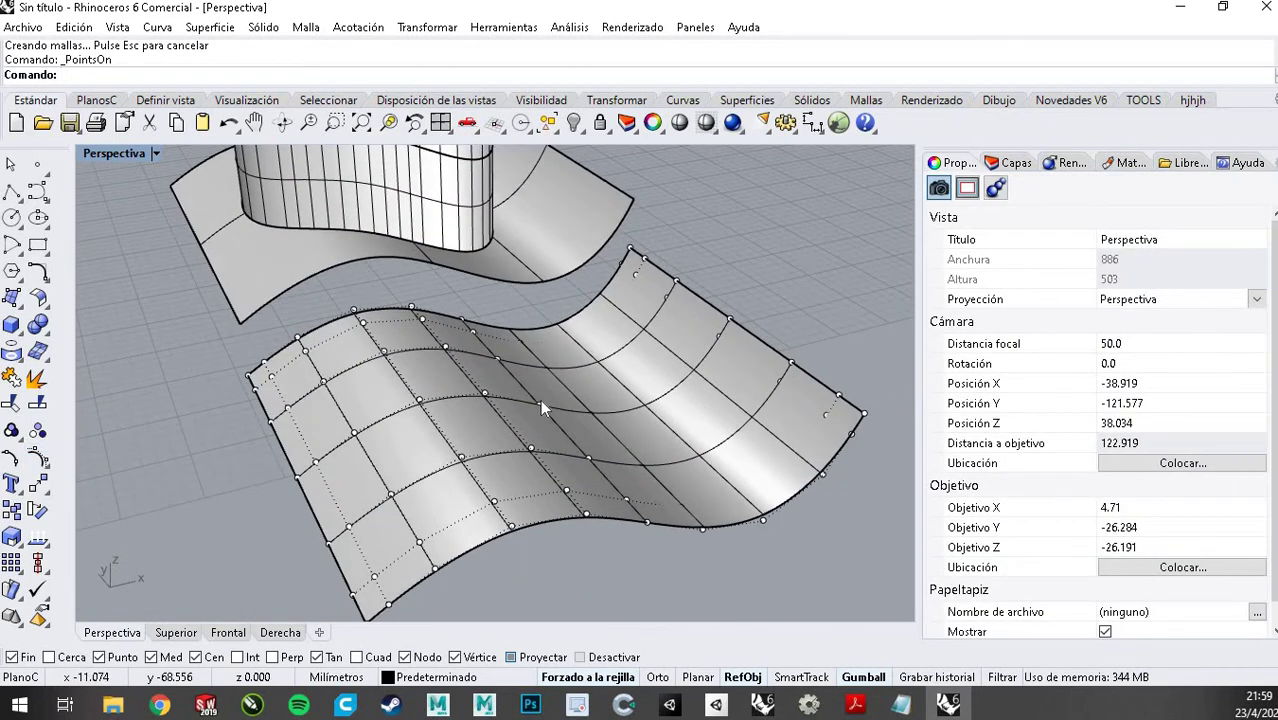
pyautogui.click(540, 399)
pyautogui.moveTo(544, 348)
pyautogui.mouseDown()
pyautogui.moveTo(546, 281)
pyautogui.moveTo(521, 404)
pyautogui.moveTo(576, 277)
pyautogui.moveTo(534, 450)
pyautogui.moveTo(572, 355)
pyautogui.moveTo(548, 352)
pyautogui.mouseUp()
pyautogui.moveTo(401, 428); pyautogui.dragTo(466, 448, button='right')
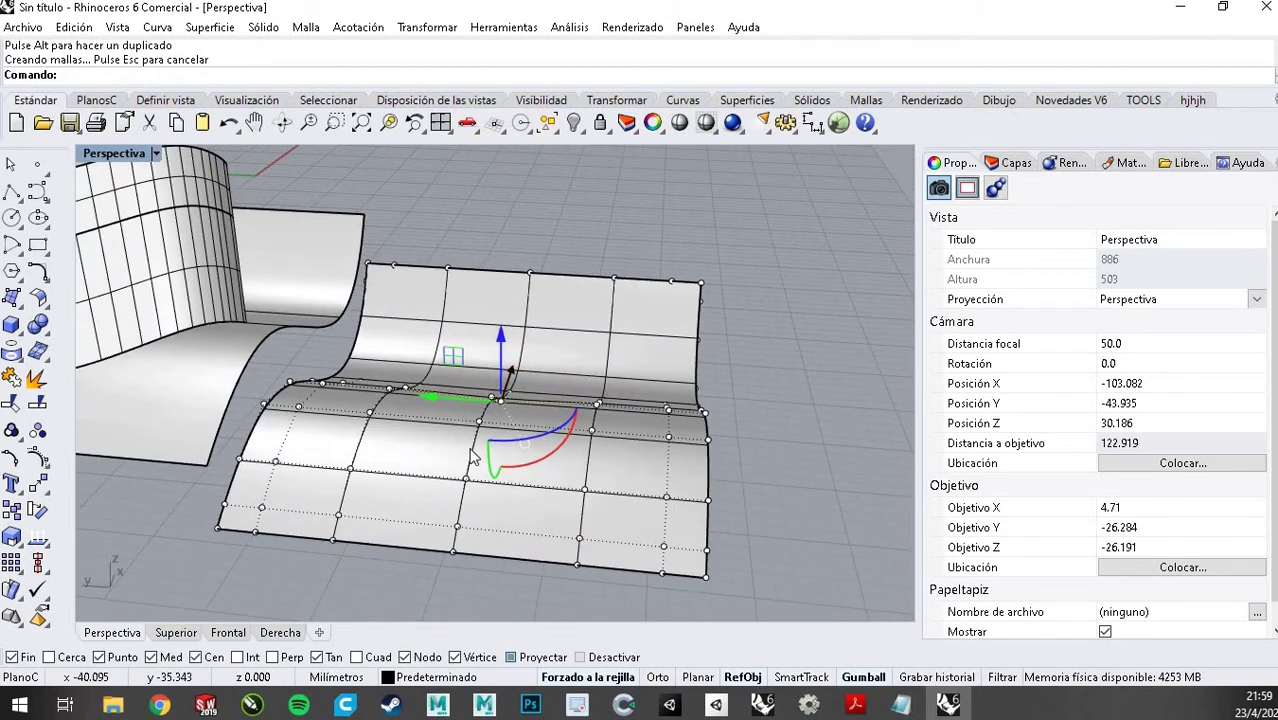
# Add the neighbouring crest control point to the selection and raise both points along the Z axis
pyautogui.scroll(4, 470, 448)
pyautogui.keyDown('shift'); pyautogui.click(499, 361); pyautogui.keyUp('shift')
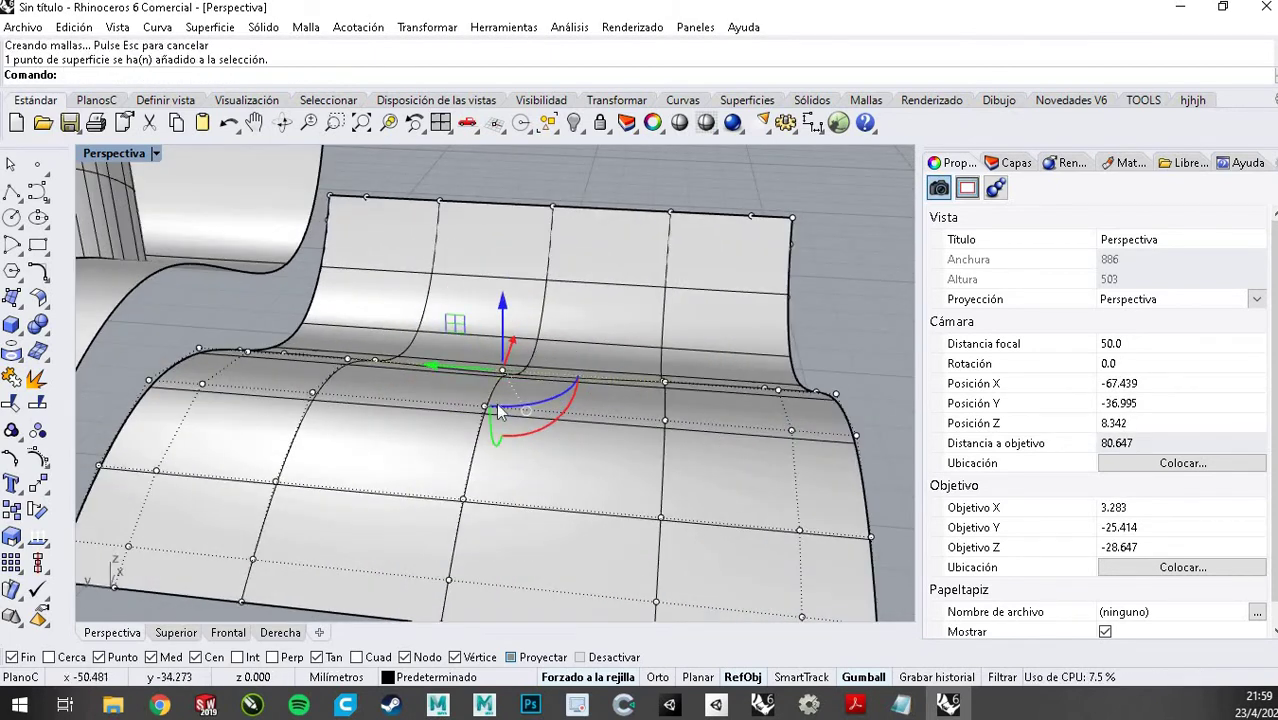
pyautogui.moveTo(806, 473); pyautogui.dragTo(529, 331, button='right')
pyautogui.moveTo(496, 309); pyautogui.dragTo(509, 240)
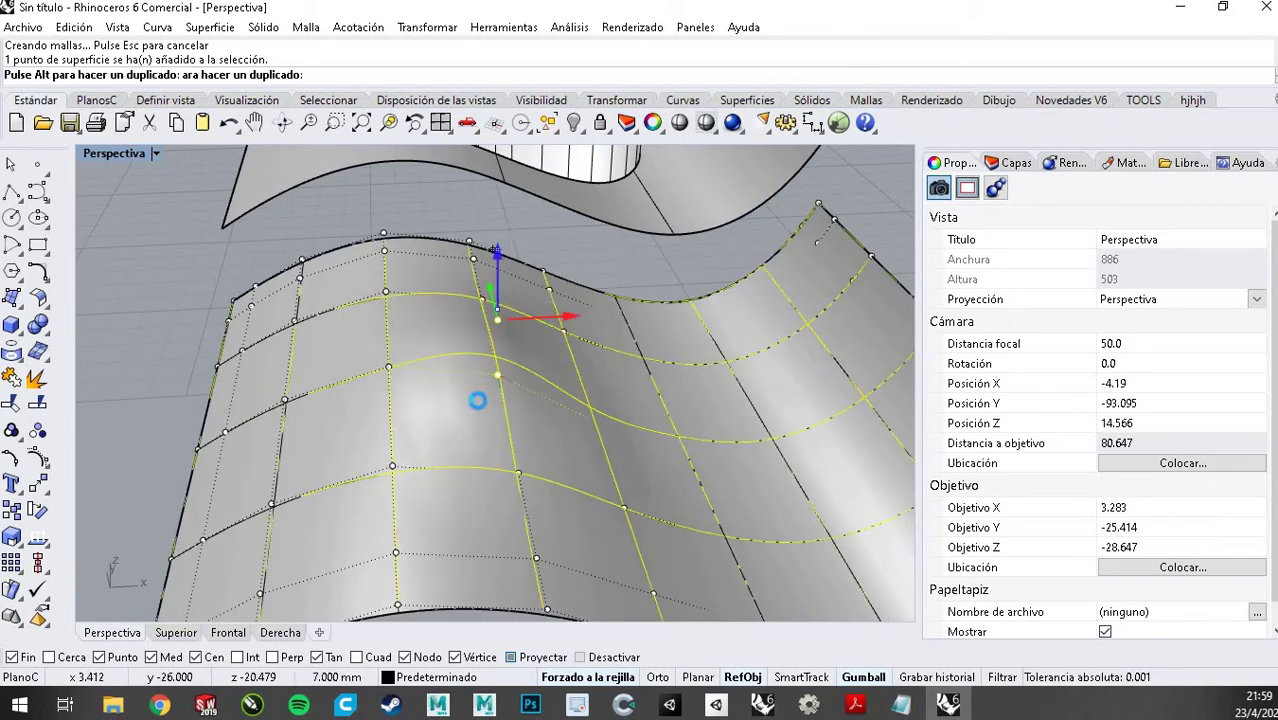
pyautogui.moveTo(496, 405); pyautogui.dragTo(668, 428, button='right')
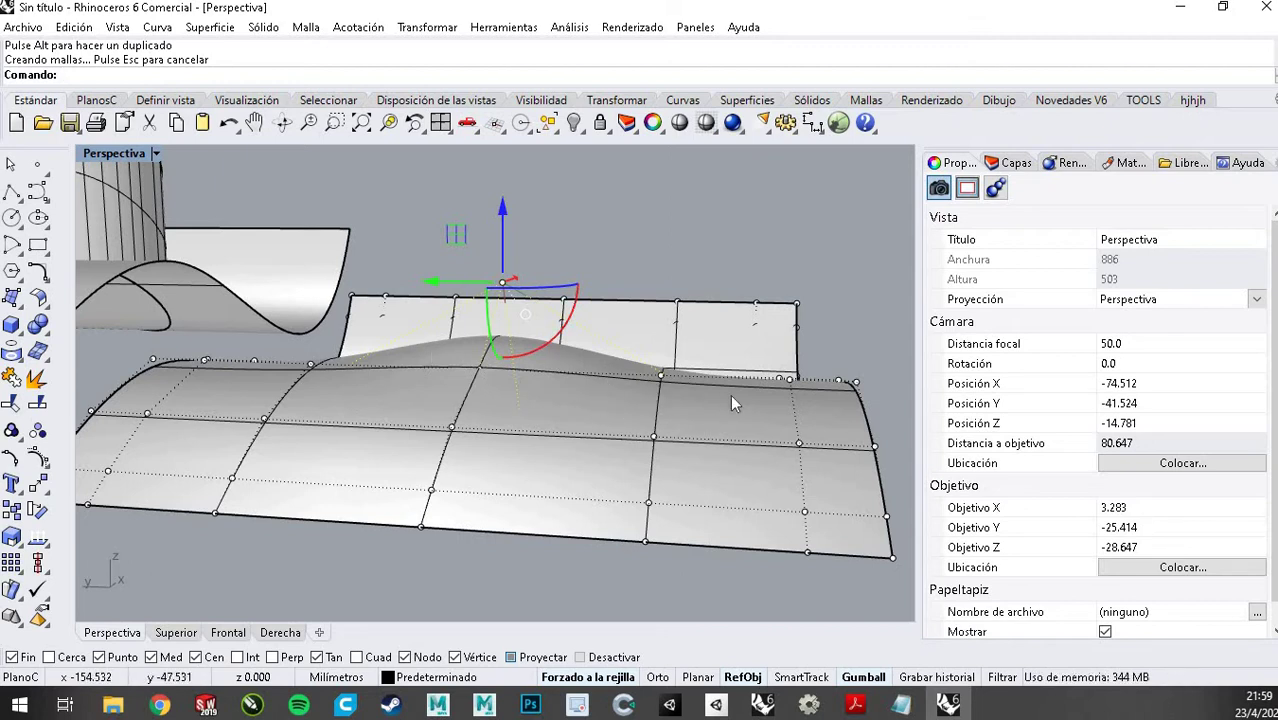
# Lower the two selected crest points along the Z axis and deselect them
pyautogui.moveTo(730, 399); pyautogui.dragTo(488, 288, button='right')
pyautogui.moveTo(494, 282); pyautogui.dragTo(493, 362)
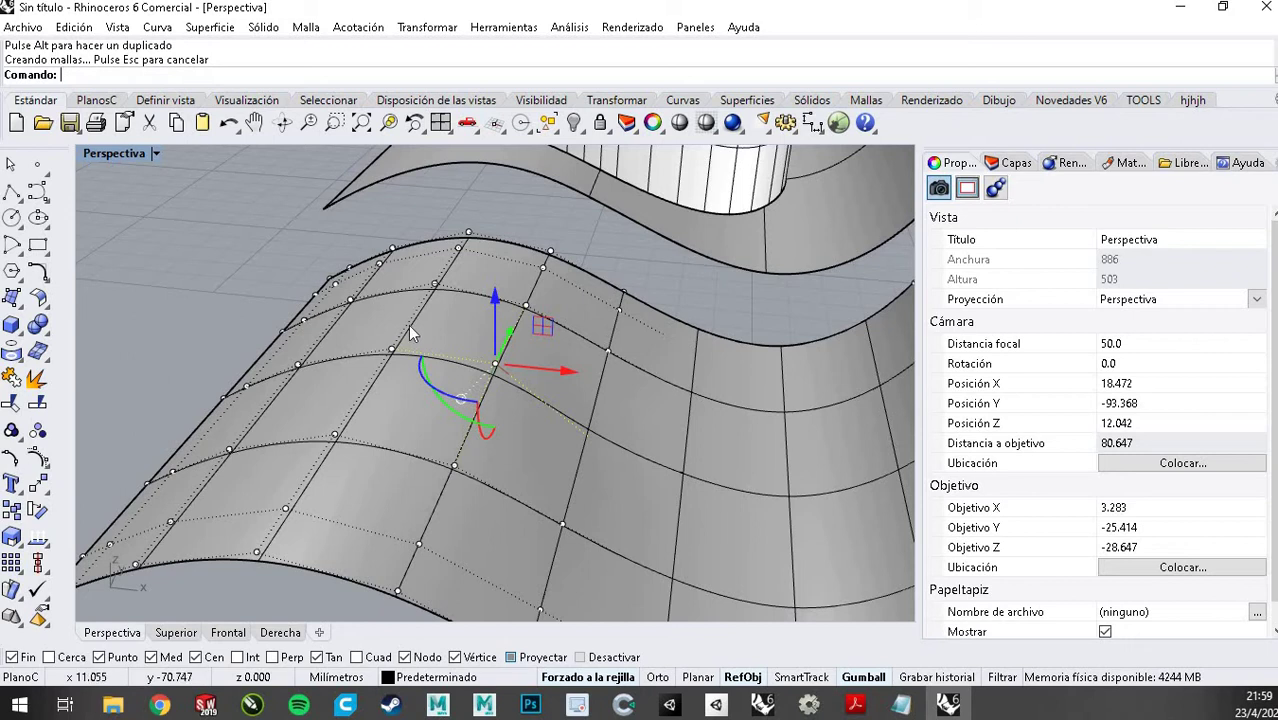
pyautogui.press('Escape')
pyautogui.scroll(-4, 440, 333)
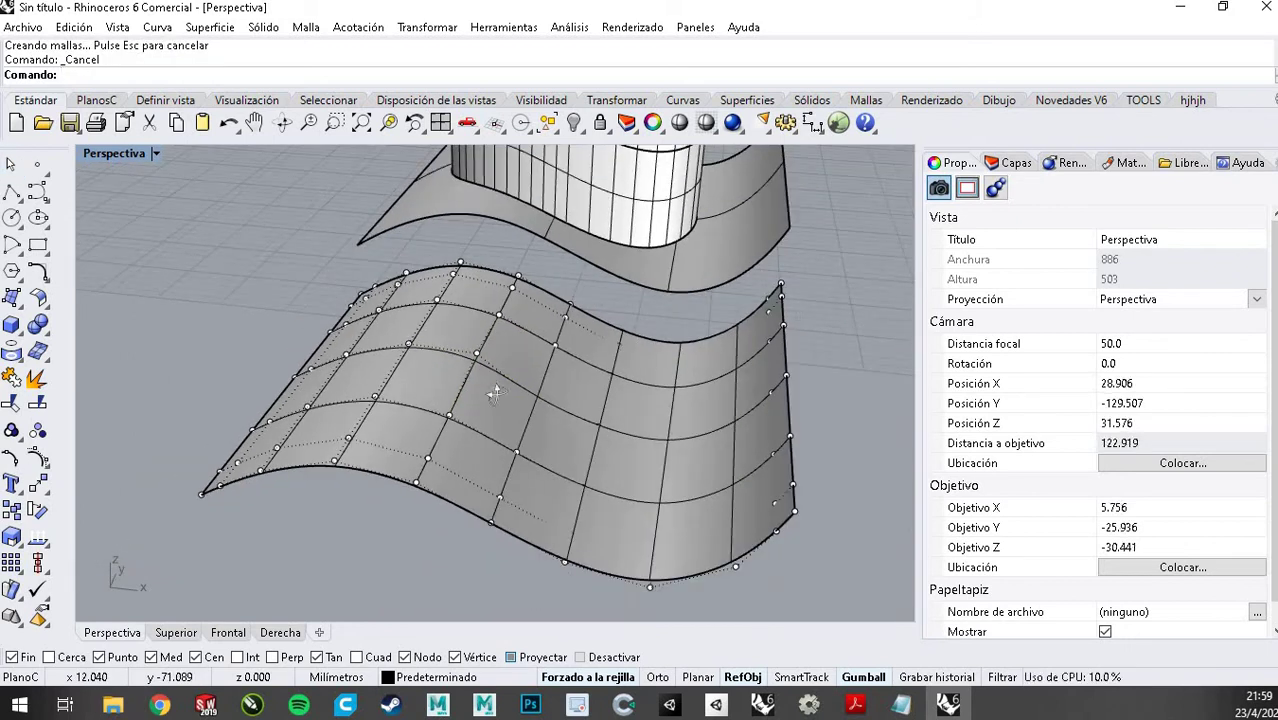
# Try to turn on edit points for the rebuilt wavy surface
pyautogui.moveTo(440, 333); pyautogui.dragTo(691, 224, button='right')
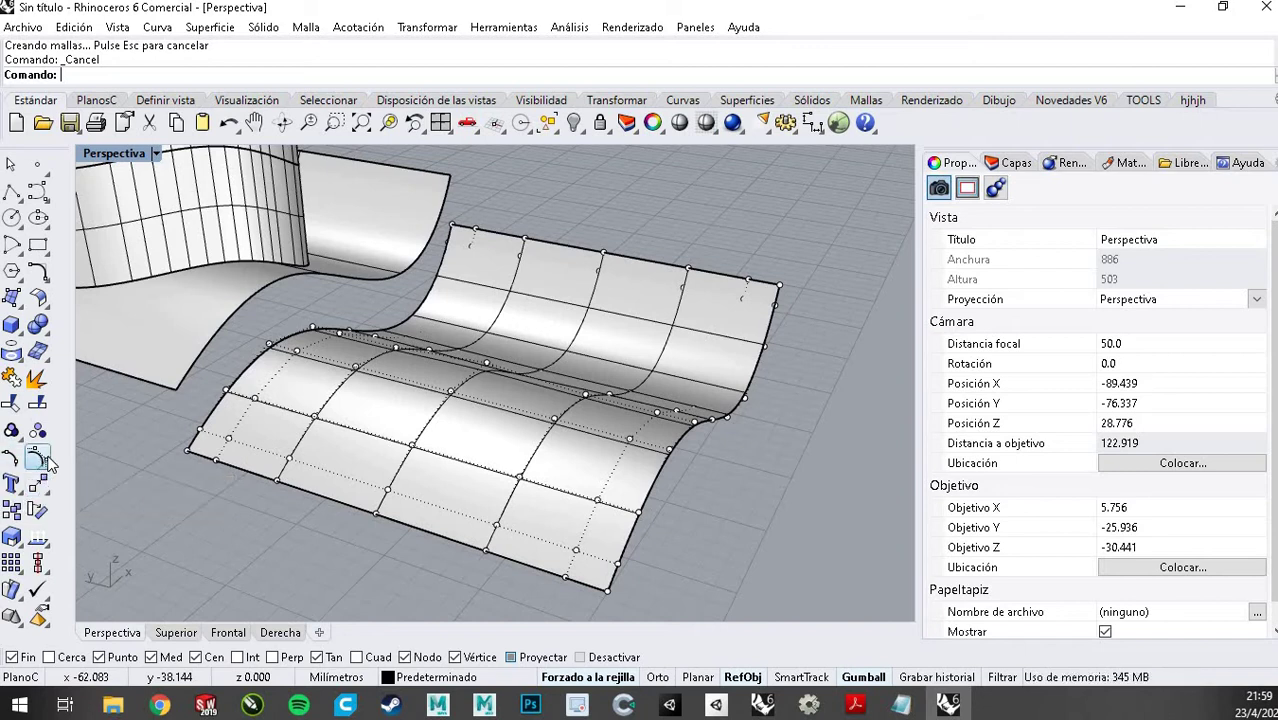
pyautogui.click(500, 356)
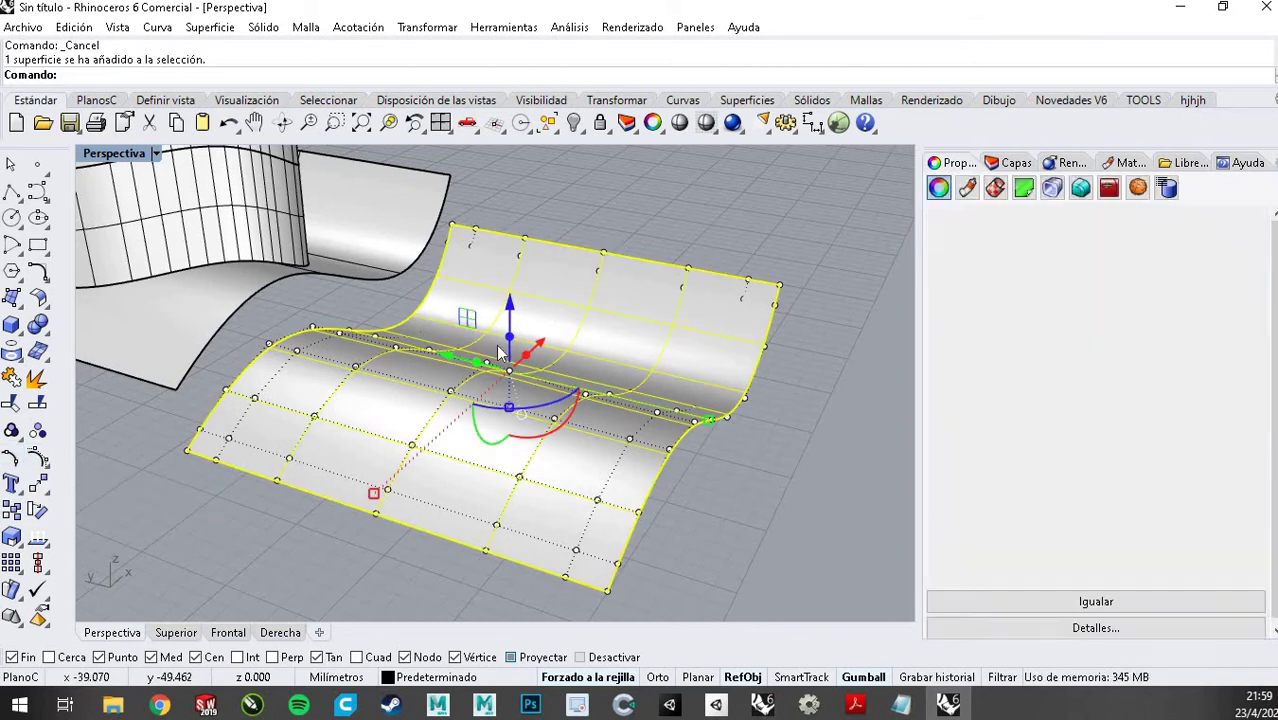
pyautogui.moveTo(500, 354); pyautogui.dragTo(692, 362, button='right')
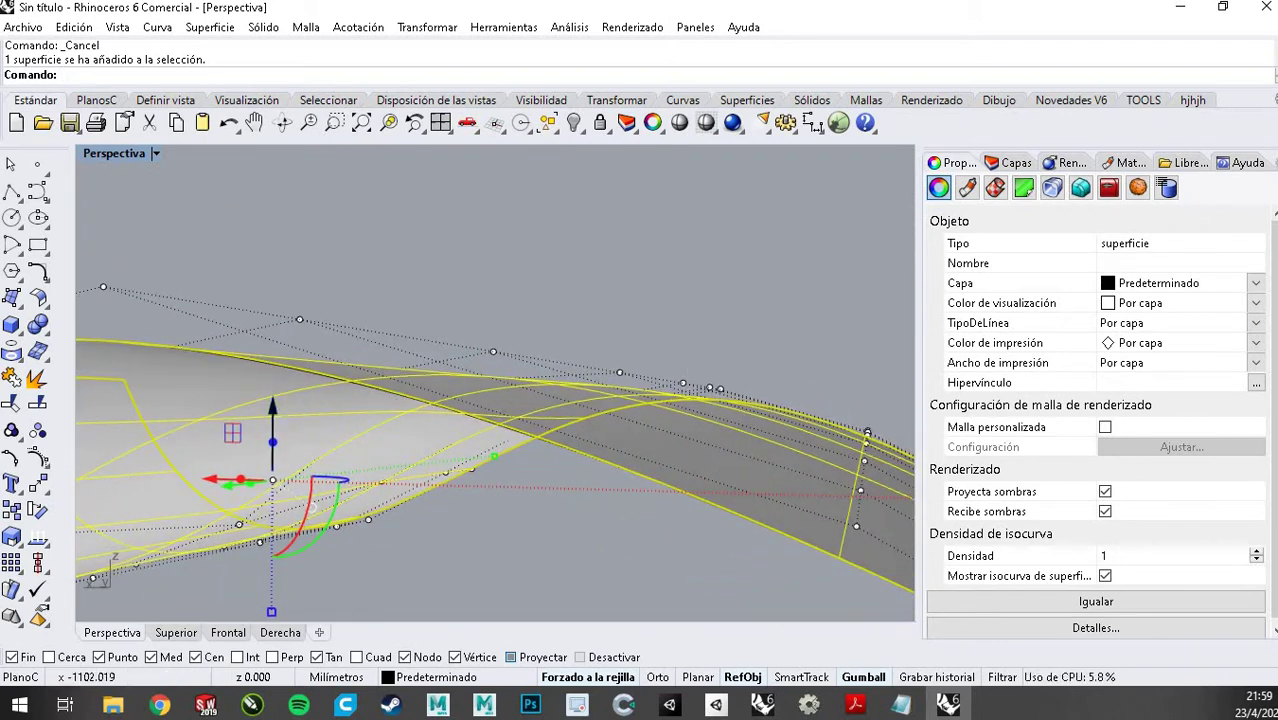
pyautogui.click(12, 457)
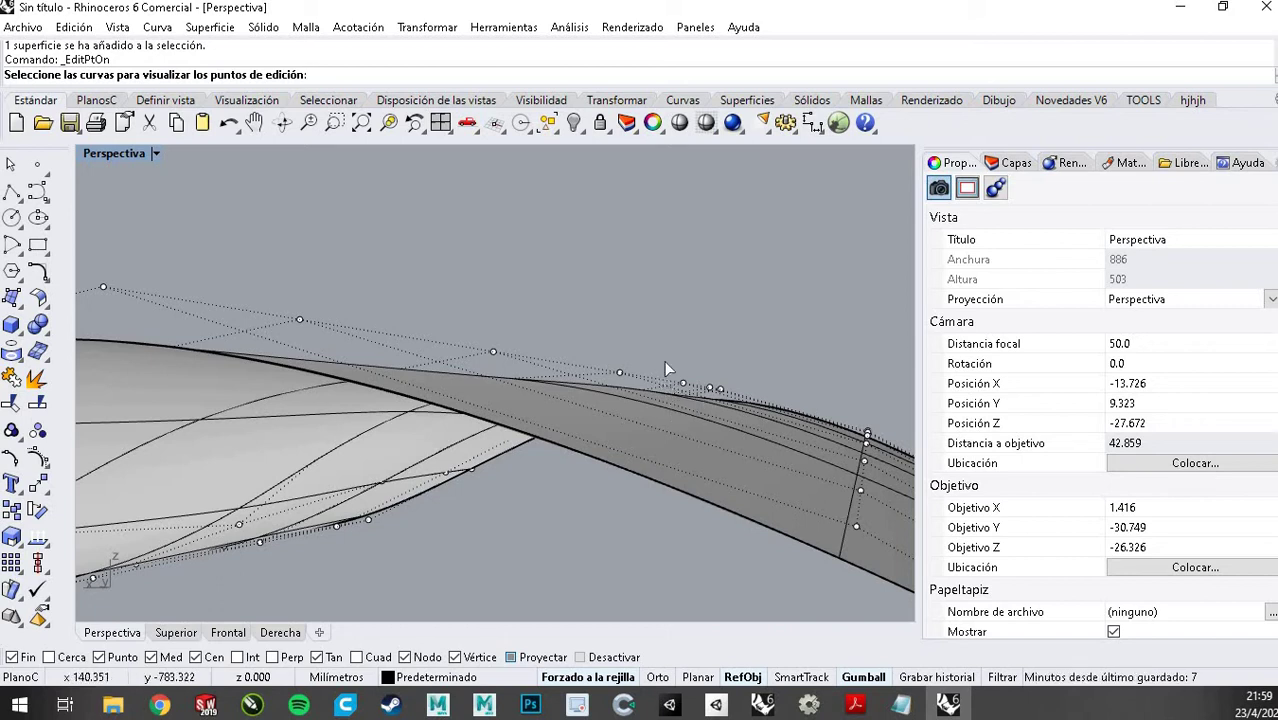
pyautogui.moveTo(664, 360); pyautogui.dragTo(422, 467, button='right')
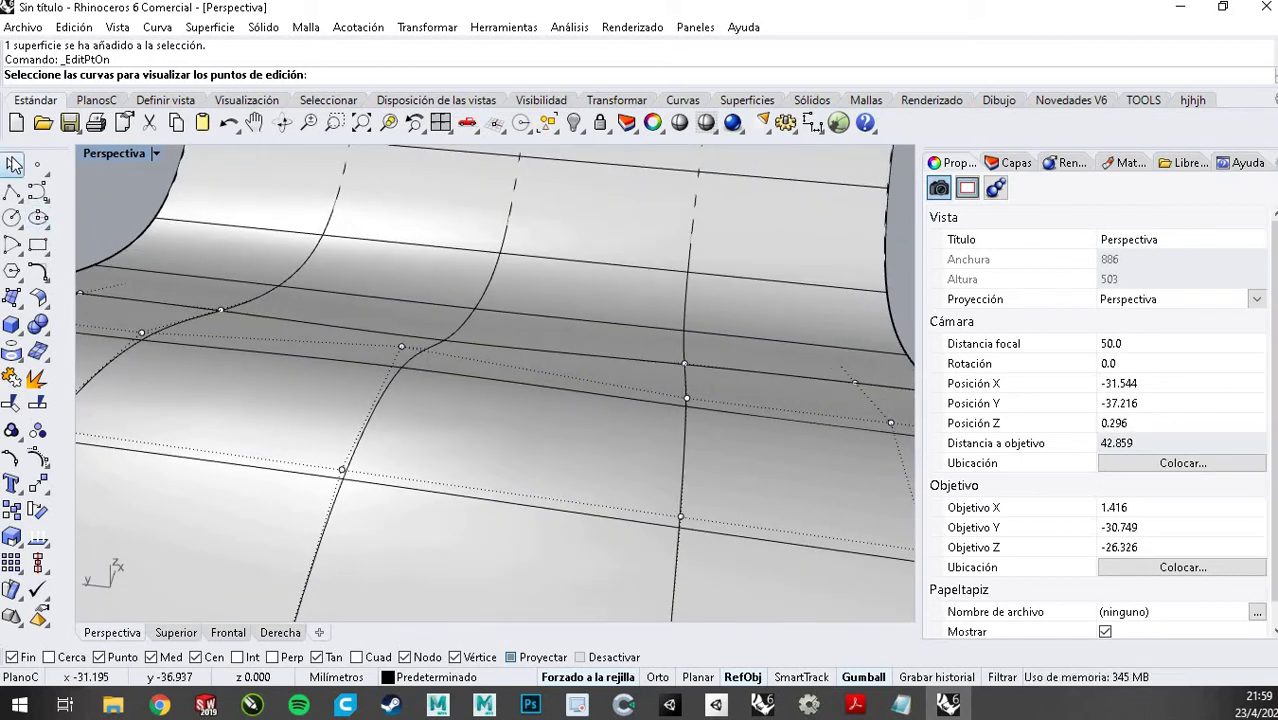
pyautogui.click(13, 165)
pyautogui.click(503, 324)
pyautogui.moveTo(615, 430); pyautogui.dragTo(62, 488, button='right')
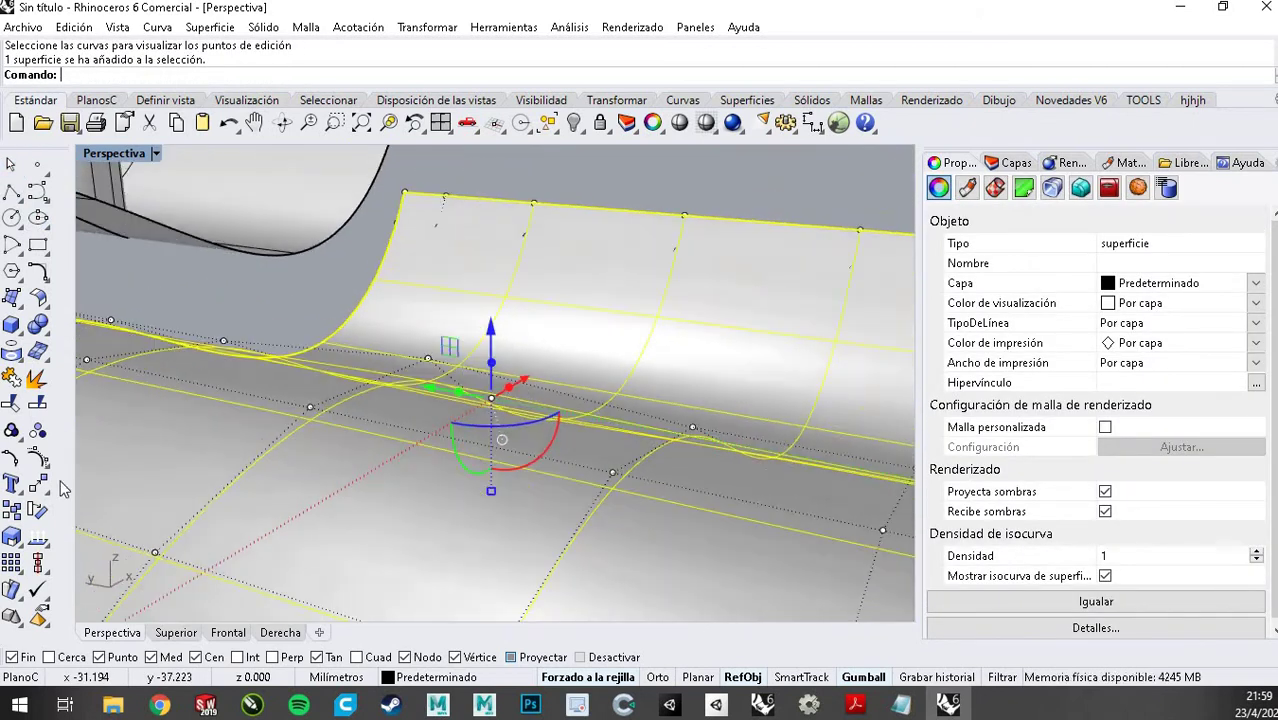
pyautogui.click(15, 455)
pyautogui.click(14, 459)
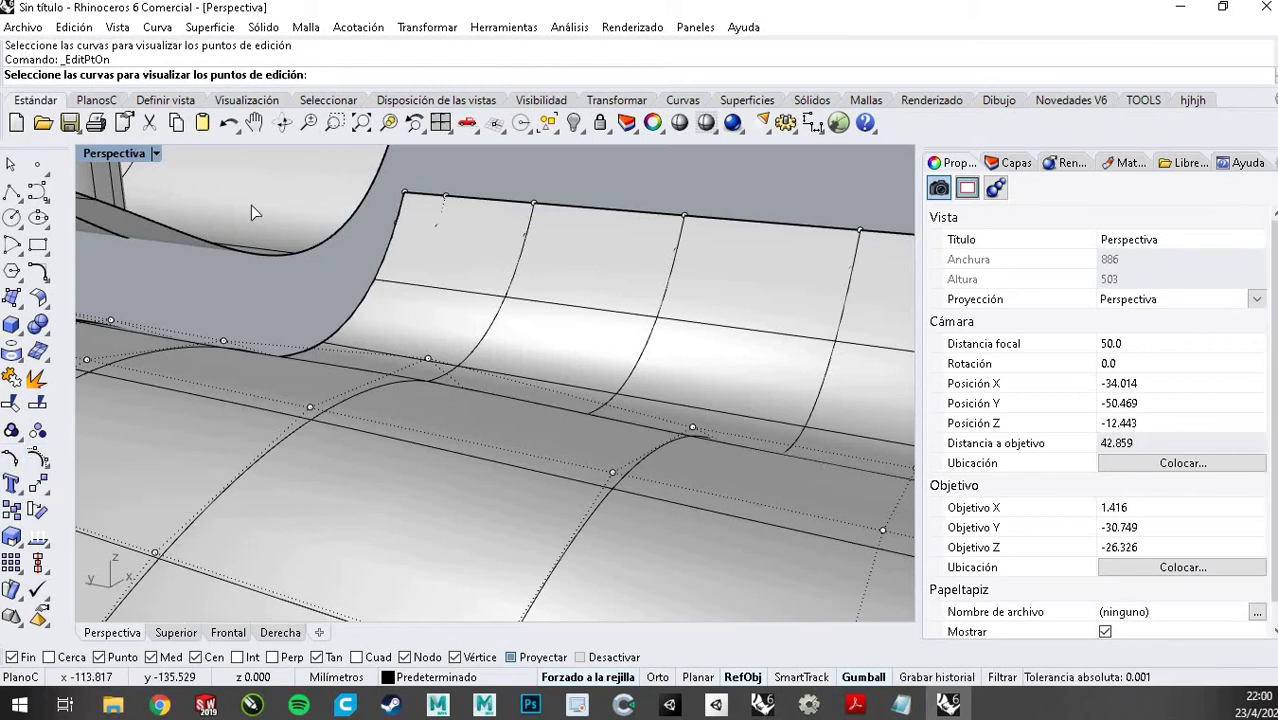
pyautogui.press('Escape')
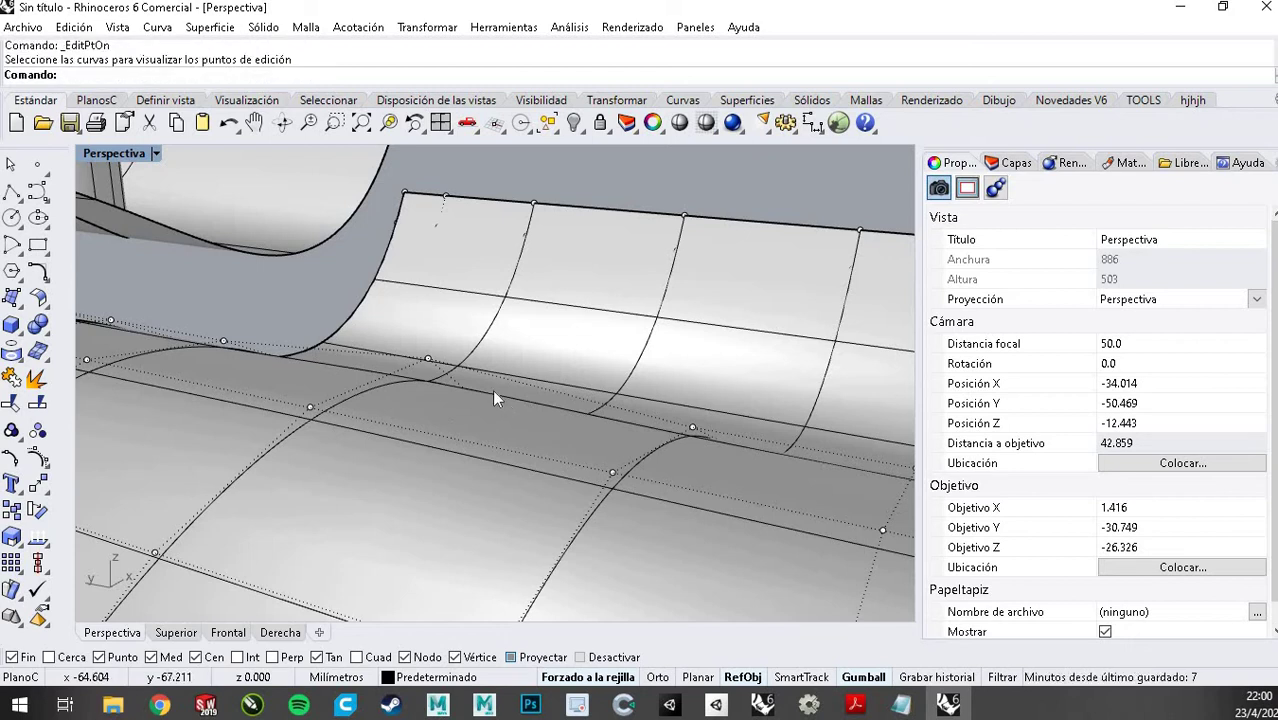
# Raise a single control point at the middle of the wavy surface's crest along Z to form a bump
pyautogui.click(491, 389)
pyautogui.moveTo(507, 400); pyautogui.dragTo(458, 370, button='right')
pyautogui.click(470, 376)
pyautogui.press('Escape')
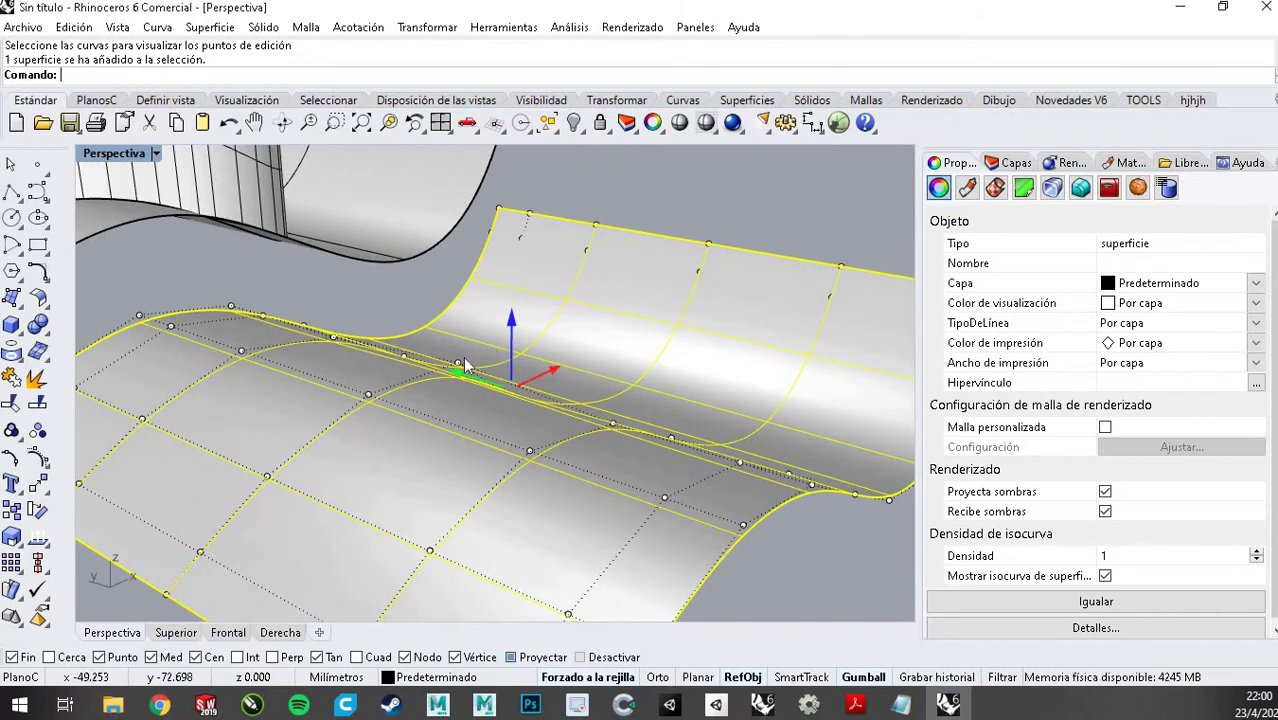
pyautogui.moveTo(504, 332); pyautogui.dragTo(550, 299, button='right')
pyautogui.click(549, 297)
pyautogui.click(425, 386)
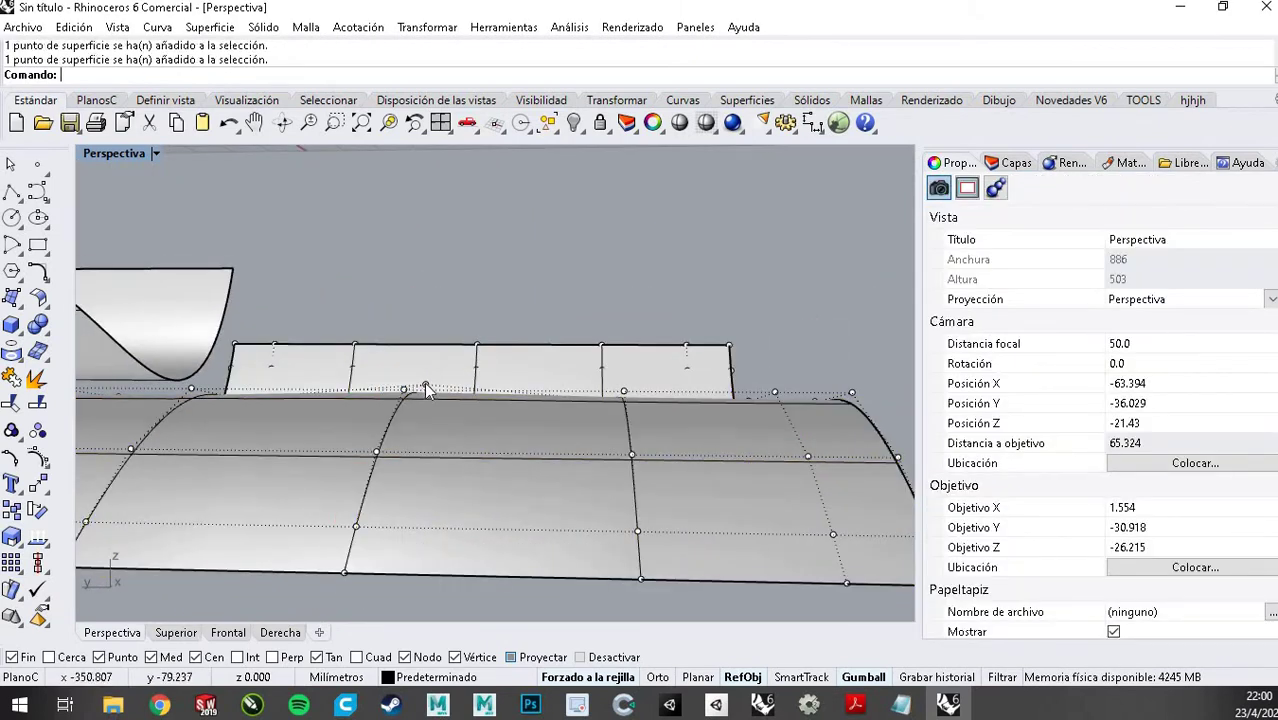
pyautogui.moveTo(365, 380); pyautogui.dragTo(508, 307)
pyautogui.moveTo(508, 307); pyautogui.dragTo(786, 518, button='right')
# Try moving the control points across the half of the wavy surface farther from the body, and deselect them
pyautogui.click(785, 505)
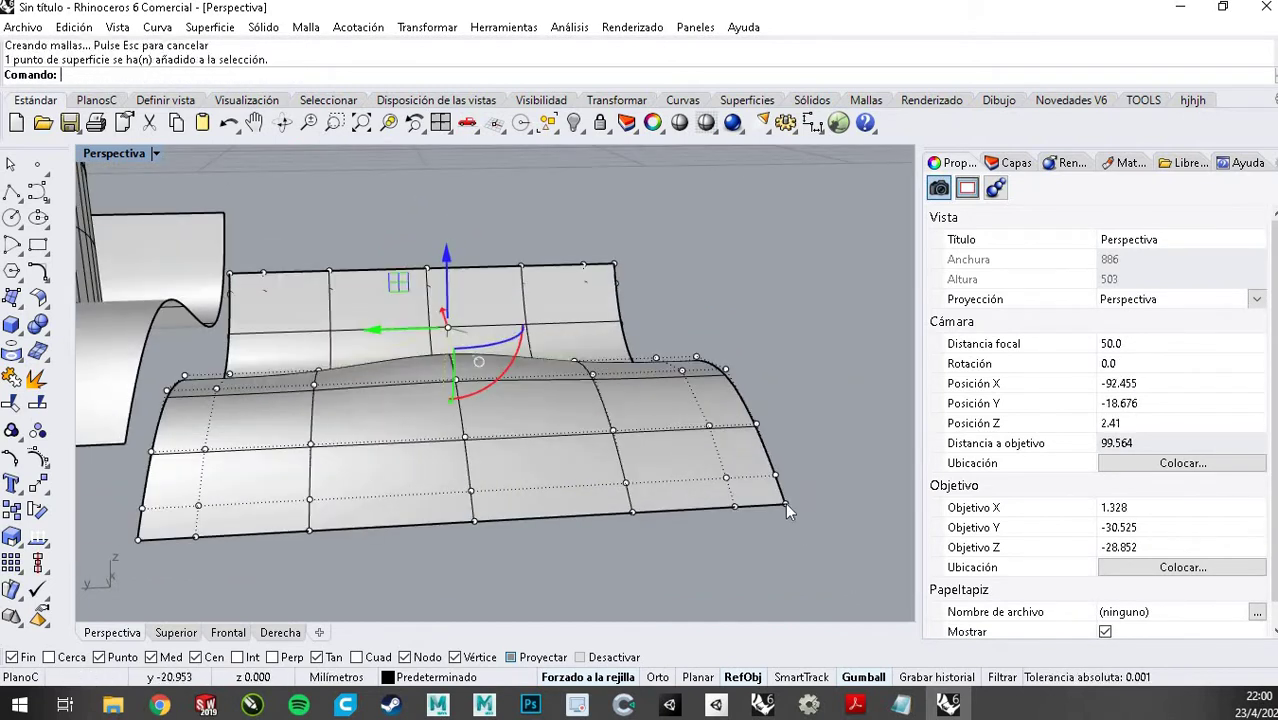
pyautogui.moveTo(725, 515)
pyautogui.mouseDown()
pyautogui.moveTo(750, 515)
pyautogui.moveTo(521, 549)
pyautogui.moveTo(715, 512)
pyautogui.moveTo(530, 517)
pyautogui.moveTo(745, 508)
pyautogui.moveTo(731, 507)
pyautogui.mouseUp()
pyautogui.moveTo(420, 227); pyautogui.dragTo(830, 494)
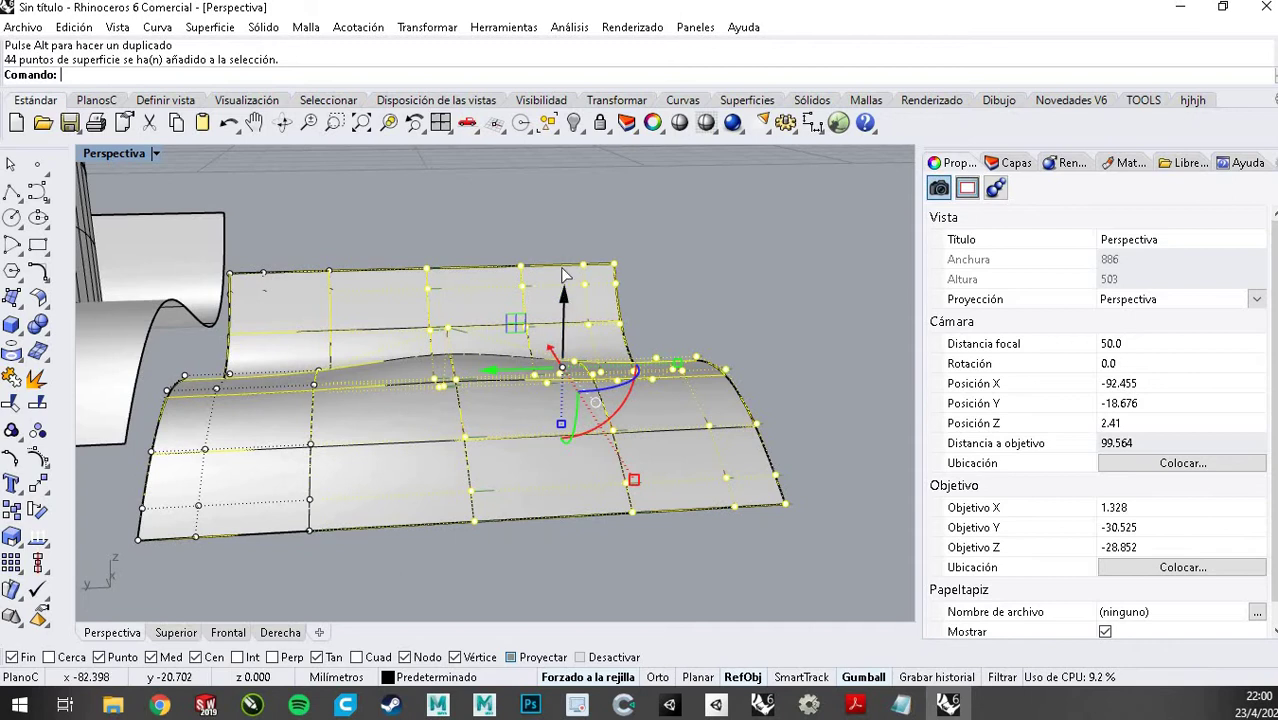
pyautogui.moveTo(563, 275); pyautogui.dragTo(759, 310)
pyautogui.moveTo(673, 340); pyautogui.dragTo(575, 375, button='right')
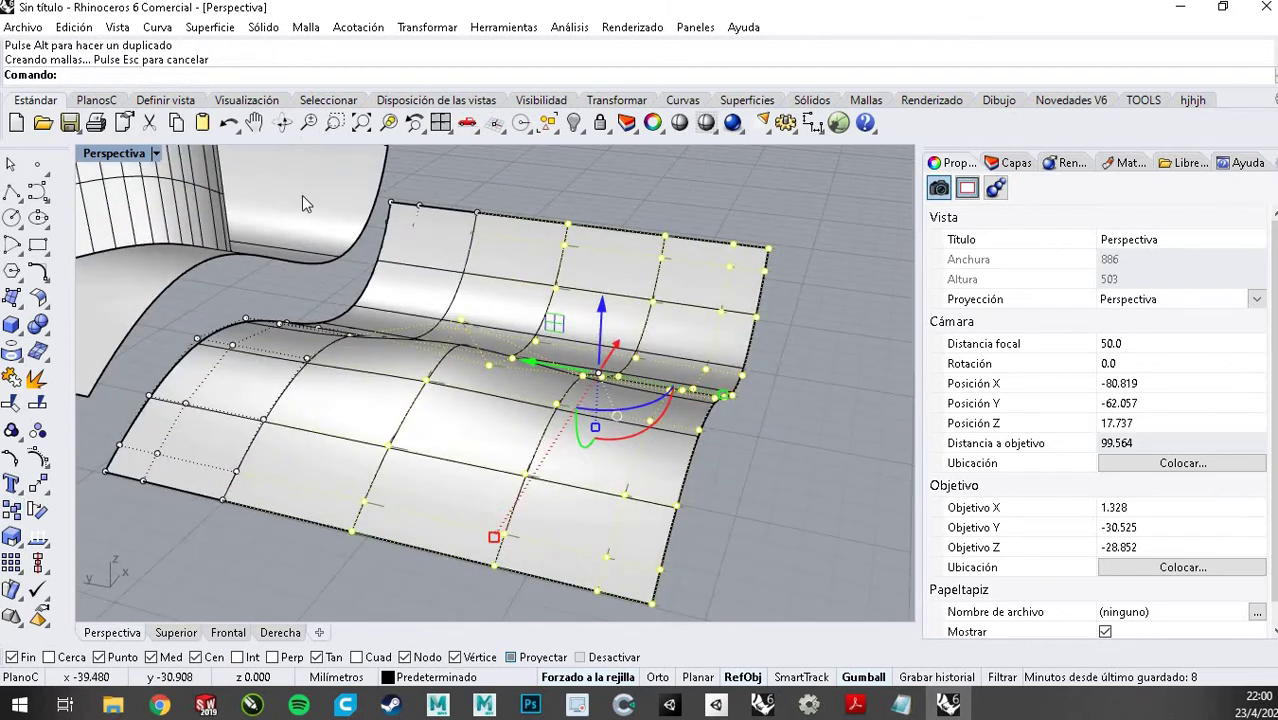
pyautogui.click(536, 240)
# Draw an open S-shaped control point curve of degree 3 on the open ground beyond the wavy surface
pyautogui.scroll(-8, 545, 265)
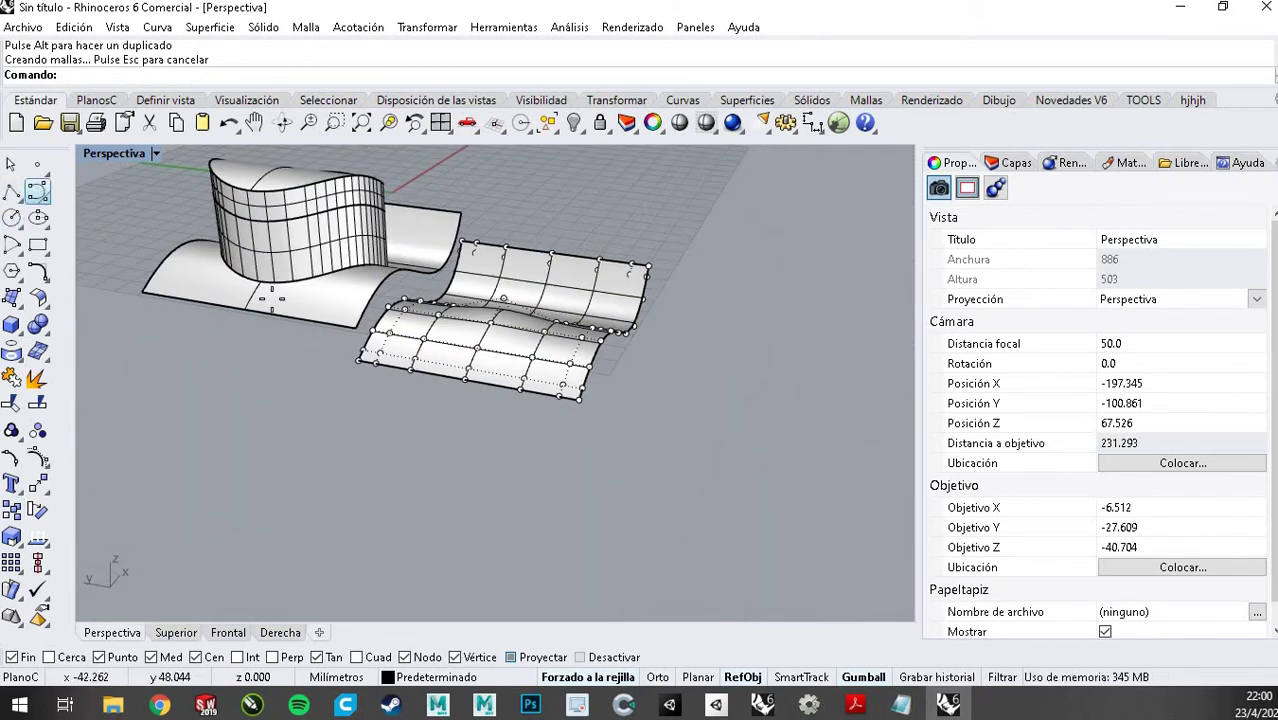
pyautogui.click(701, 533)
pyautogui.click(696, 410)
pyautogui.click(802, 356)
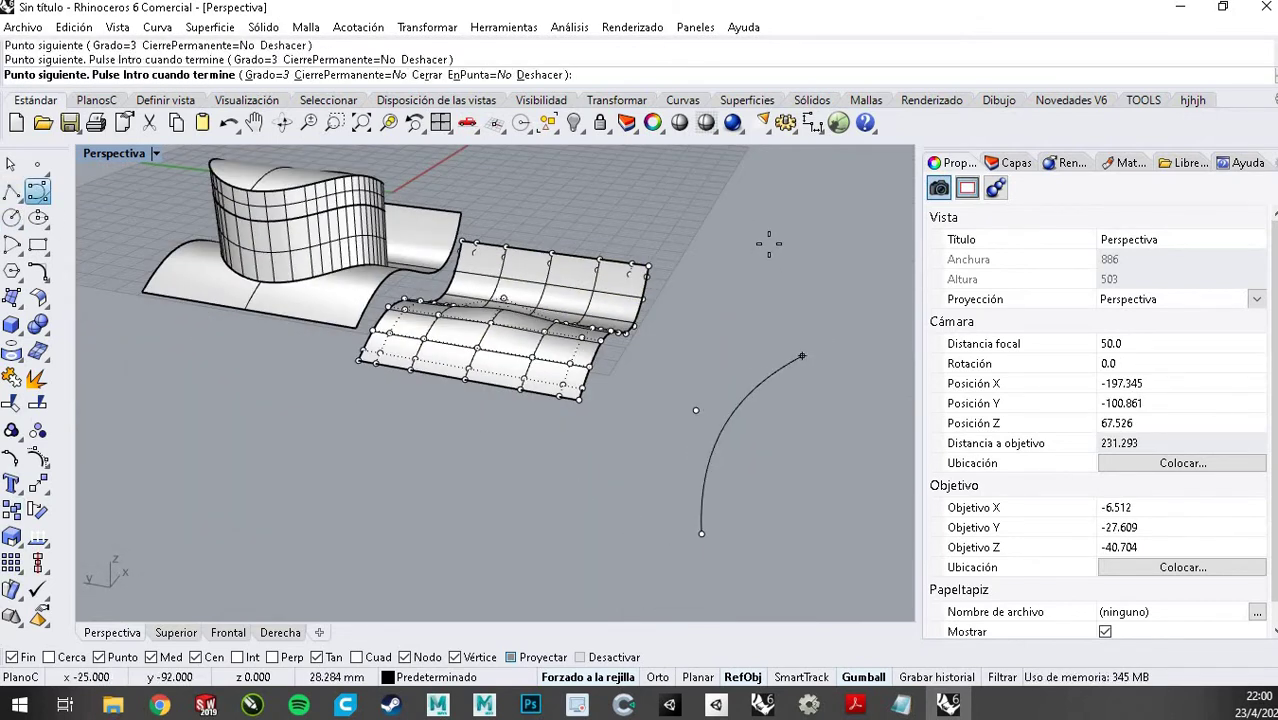
pyautogui.click(755, 262)
pyautogui.press('Return')
# Extrude the new S-shaped curve upward along the Z axis into a tall vertical surface
pyautogui.scroll(-4, 678, 342)
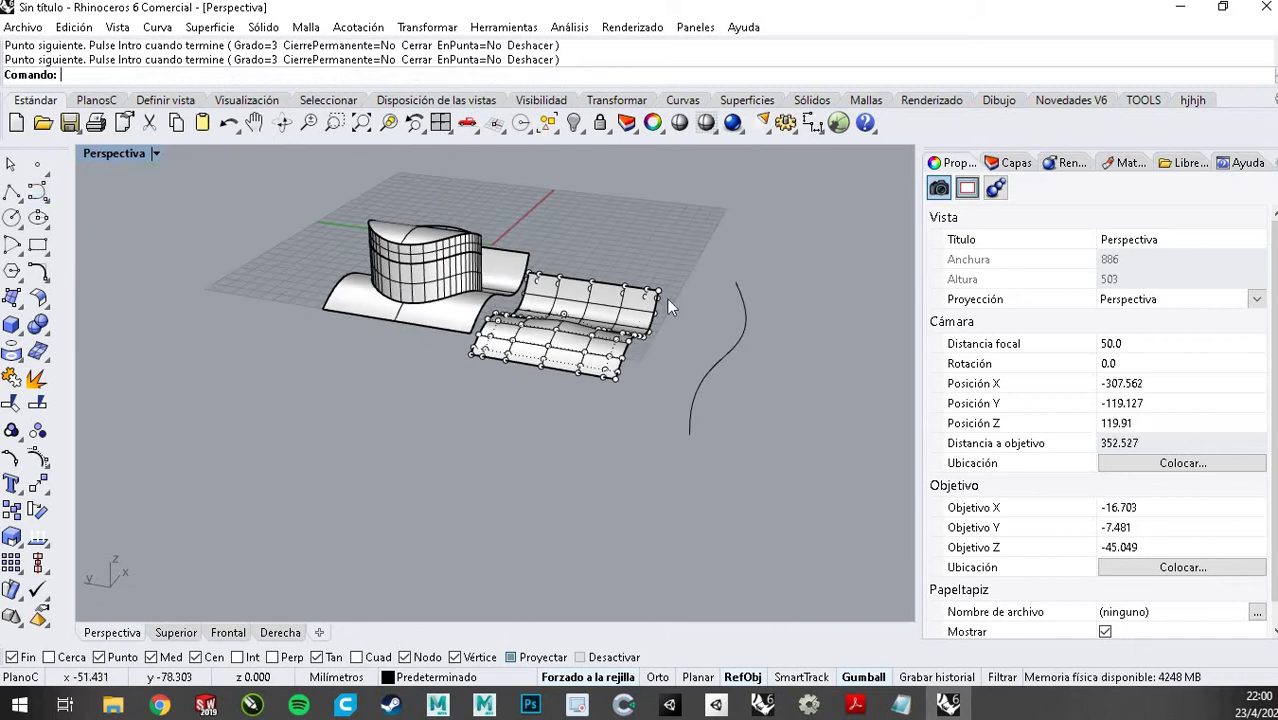
pyautogui.moveTo(793, 309); pyautogui.dragTo(548, 495, button='right')
pyautogui.scroll(3, 738, 318)
pyautogui.click(725, 356)
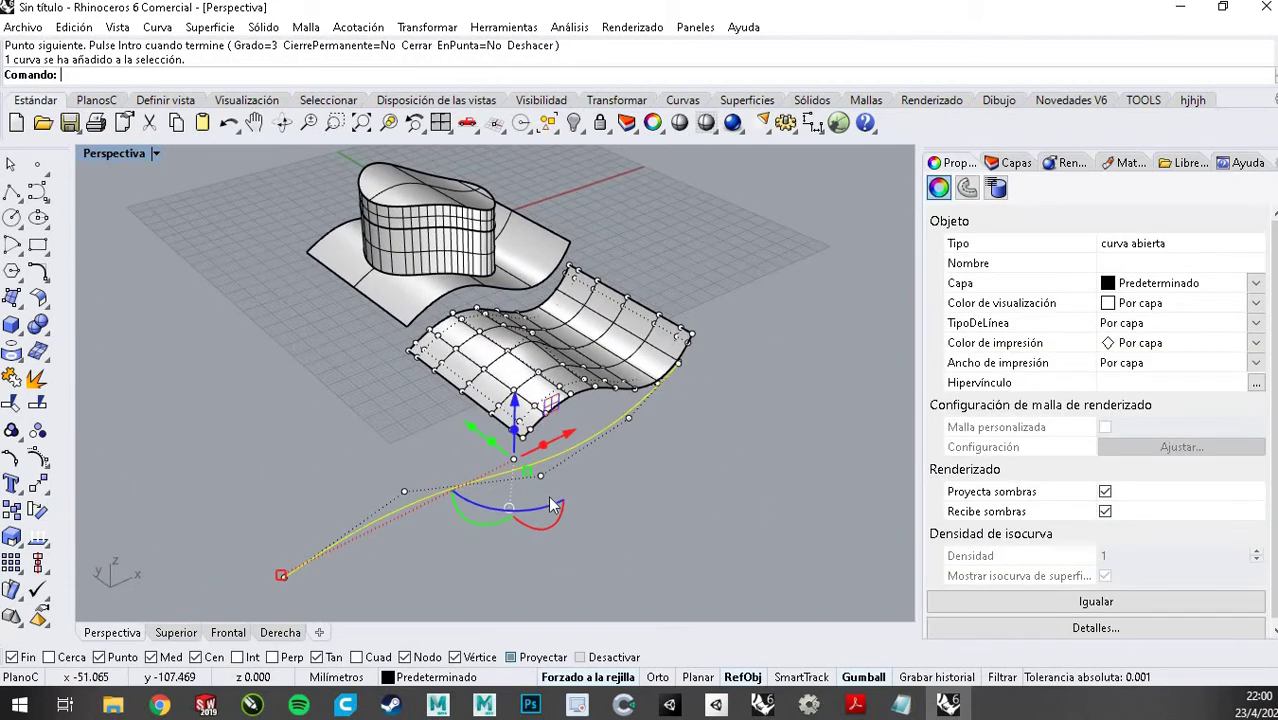
pyautogui.scroll(2, 580, 401)
pyautogui.scroll(-3, 672, 447)
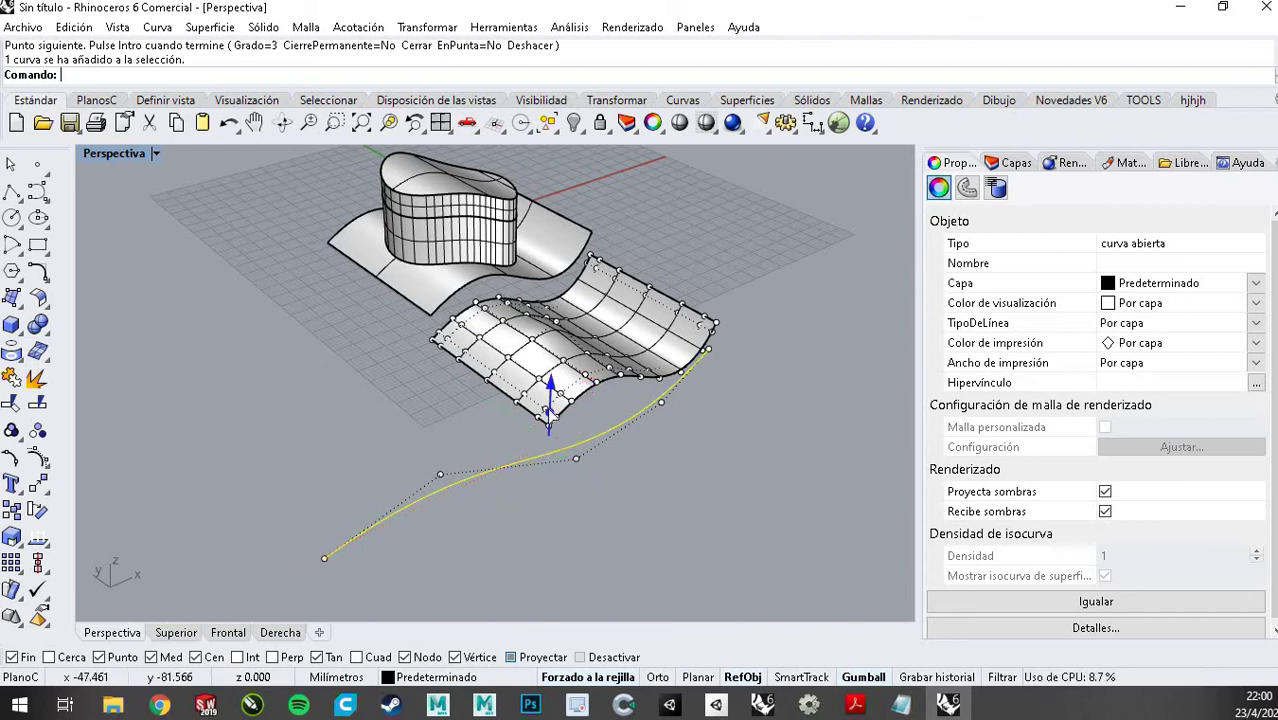
pyautogui.moveTo(552, 418); pyautogui.dragTo(571, 300)
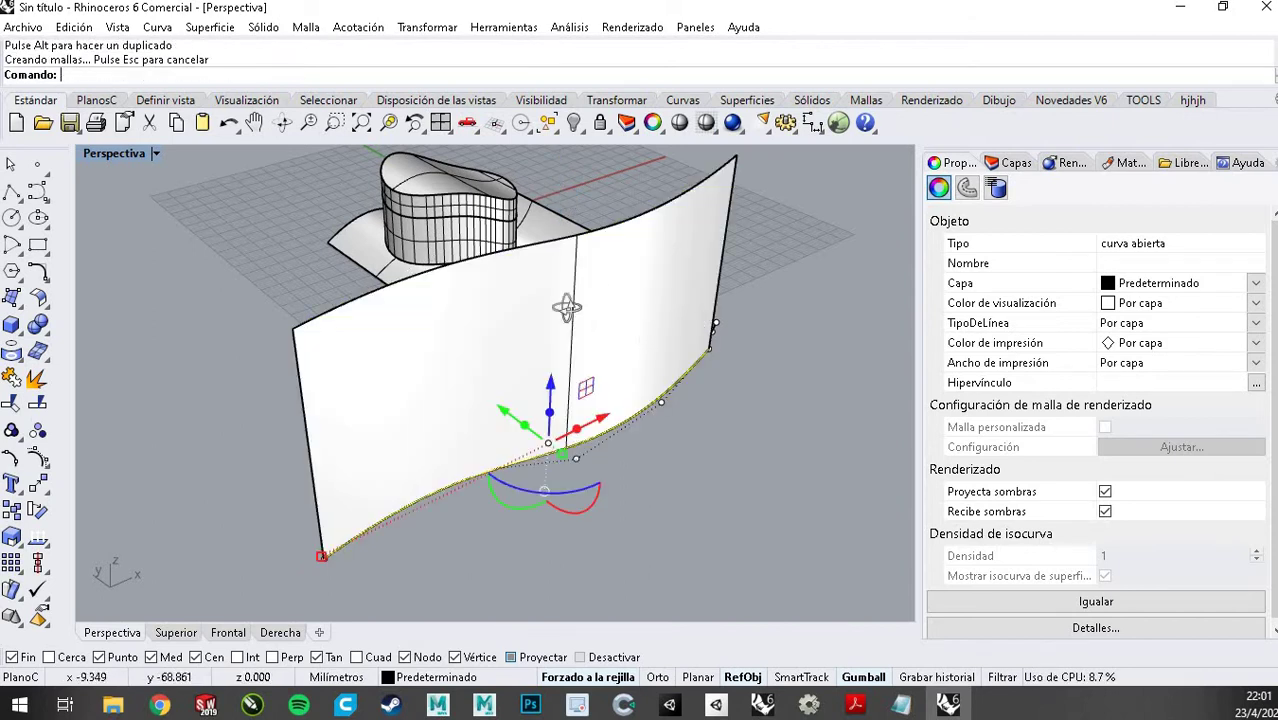
# Rebuild the vertical extrusion with 14 points in U and 7 in V, at degree 3 in both directions, deleting the original
pyautogui.moveTo(571, 300); pyautogui.dragTo(488, 302, button='right')
pyautogui.scroll(-5, 501, 377)
pyautogui.scroll(5, 459, 265)
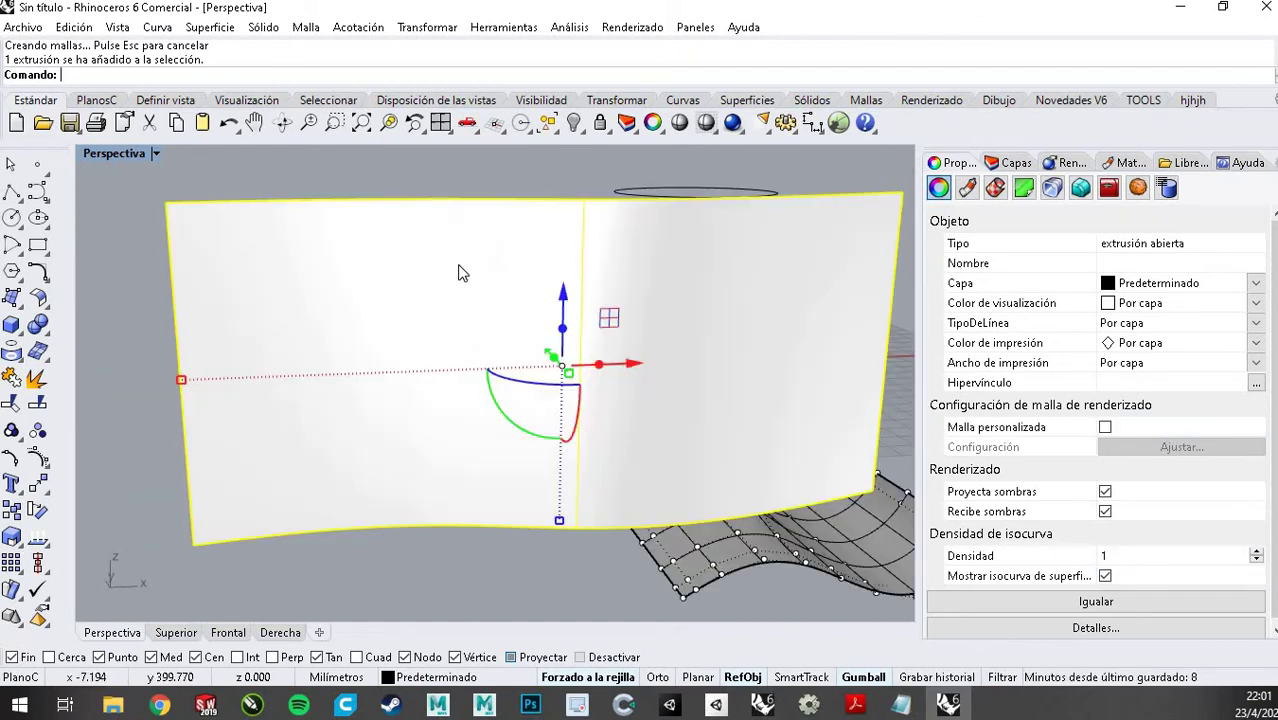
pyautogui.moveTo(593, 305); pyautogui.dragTo(620, 370, button='right')
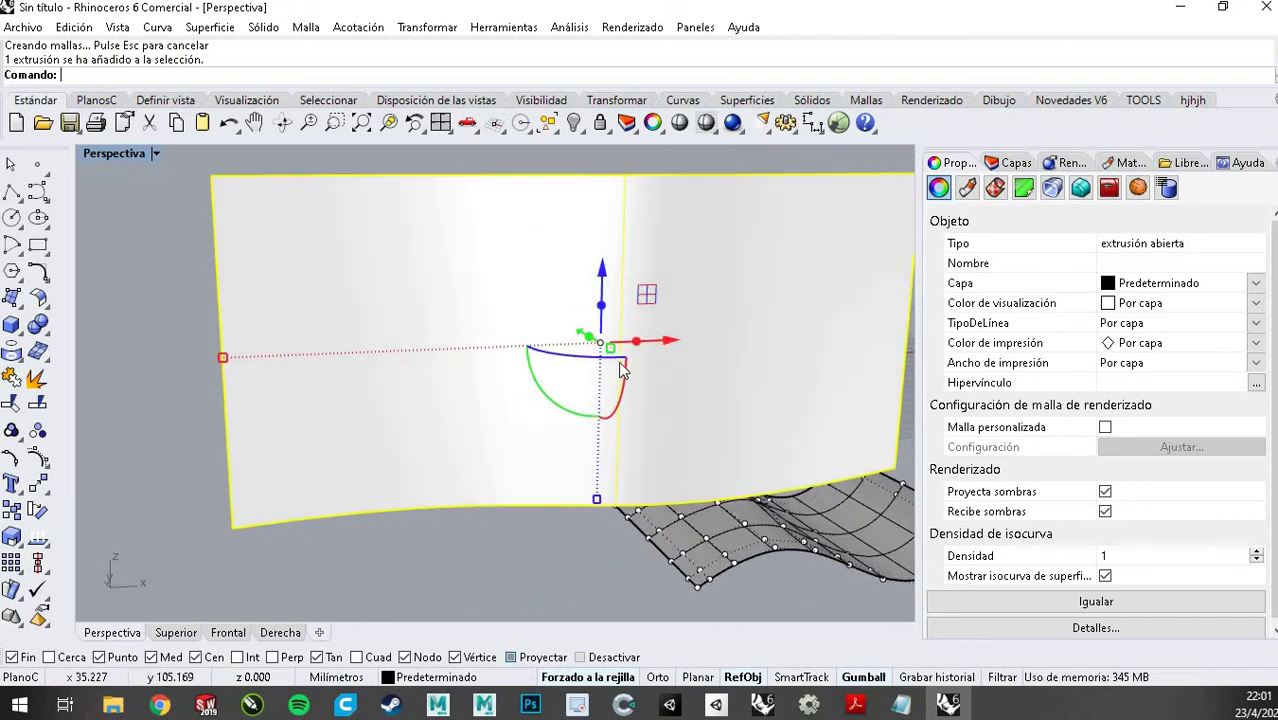
pyautogui.click(45, 308)
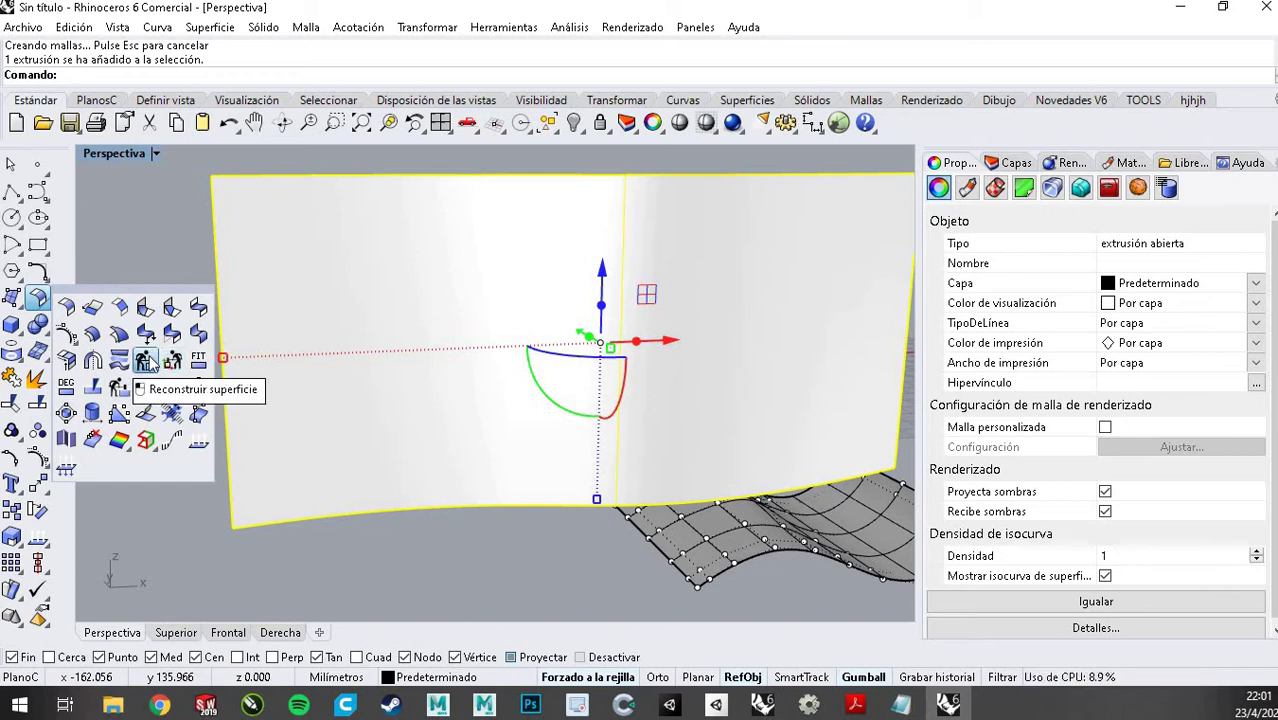
pyautogui.click(145, 361)
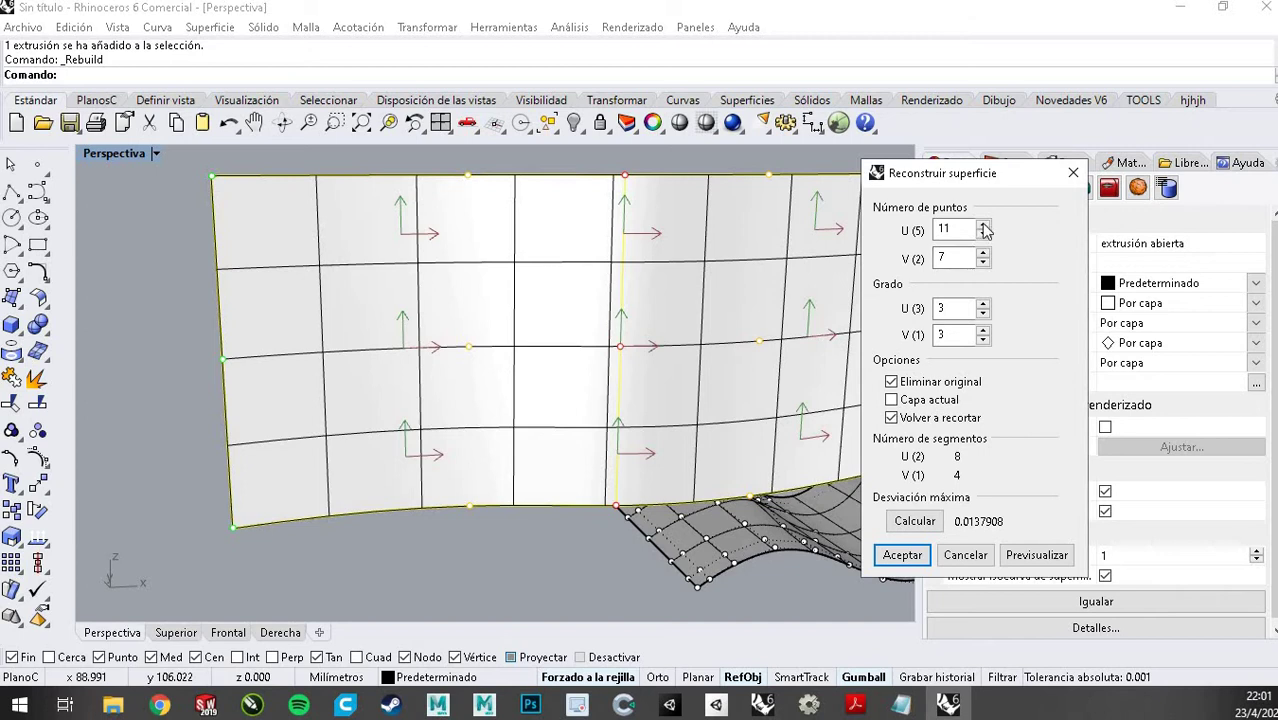
pyautogui.click(983, 226)
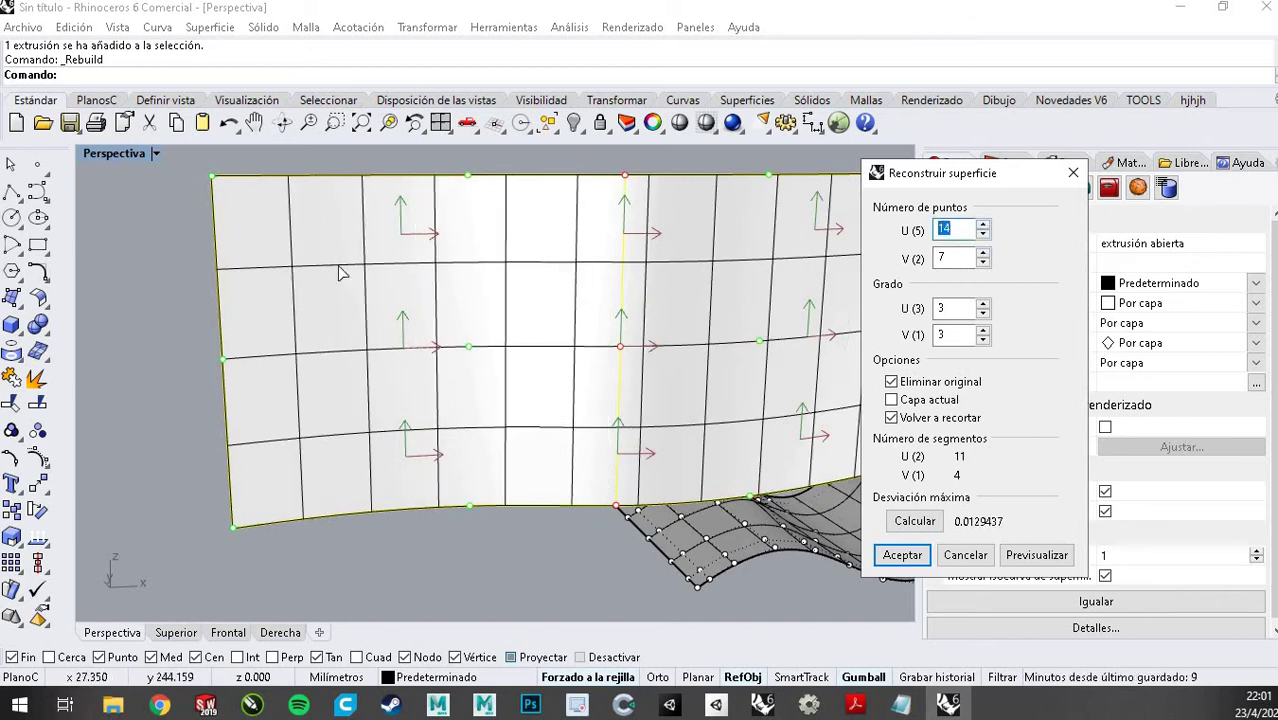
pyautogui.click(902, 555)
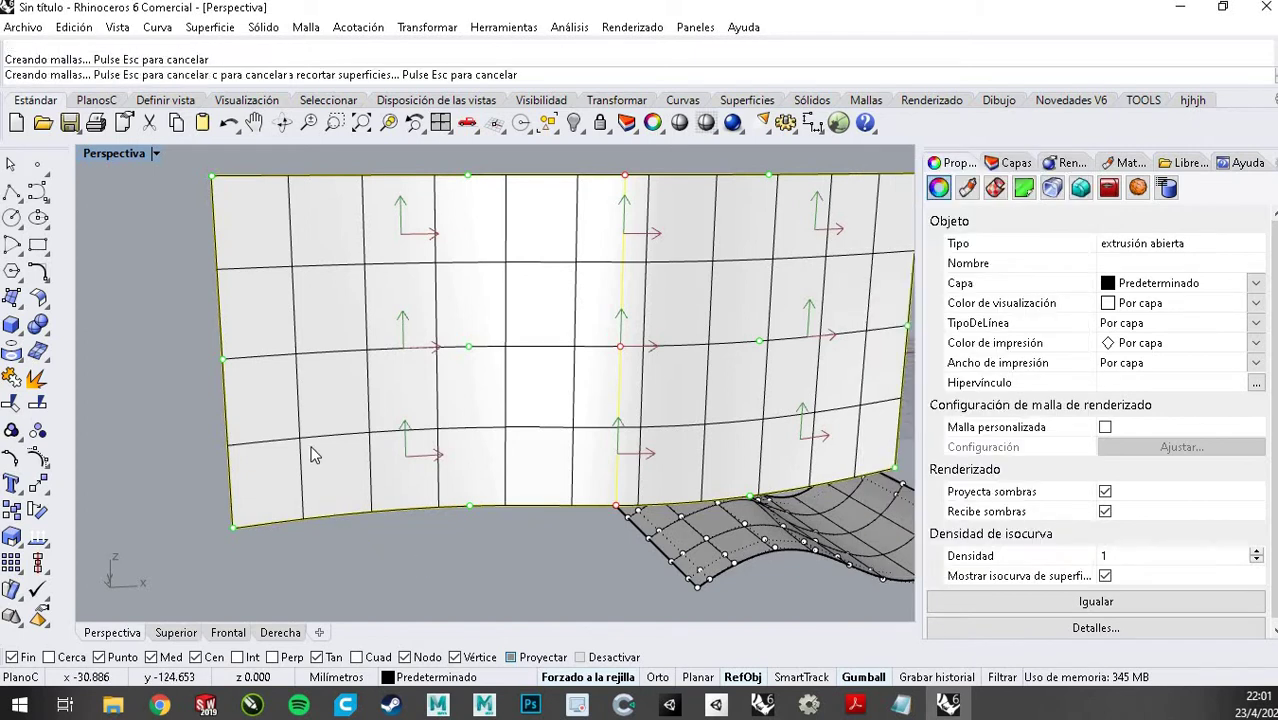
# Move the rebuilt vertical surface along the X axis, clear of the other objects
pyautogui.click(393, 587)
pyautogui.click(385, 430)
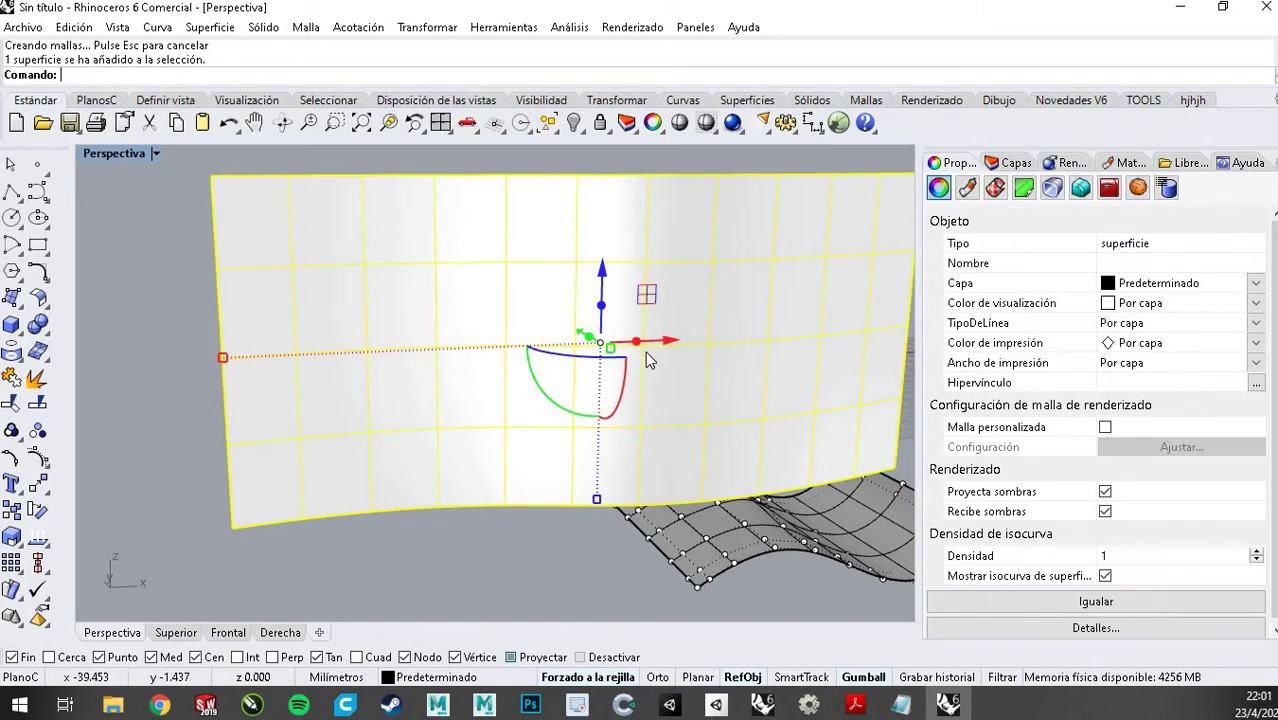
pyautogui.moveTo(668, 342); pyautogui.dragTo(395, 358)
pyautogui.scroll(-5, 538, 359)
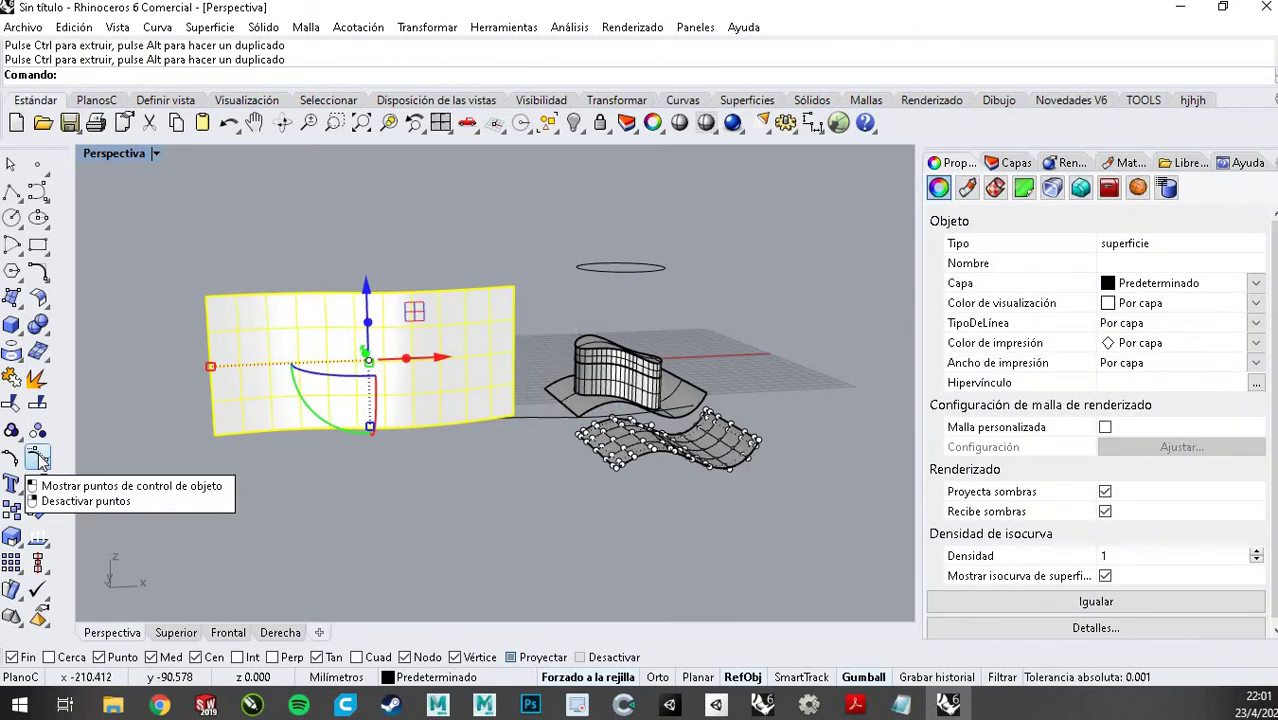
# Show the control points of the rebuilt vertical surface and move one near its upper corner along the Y axis to form a bulge
pyautogui.click(40, 460)
pyautogui.scroll(3, 221, 311)
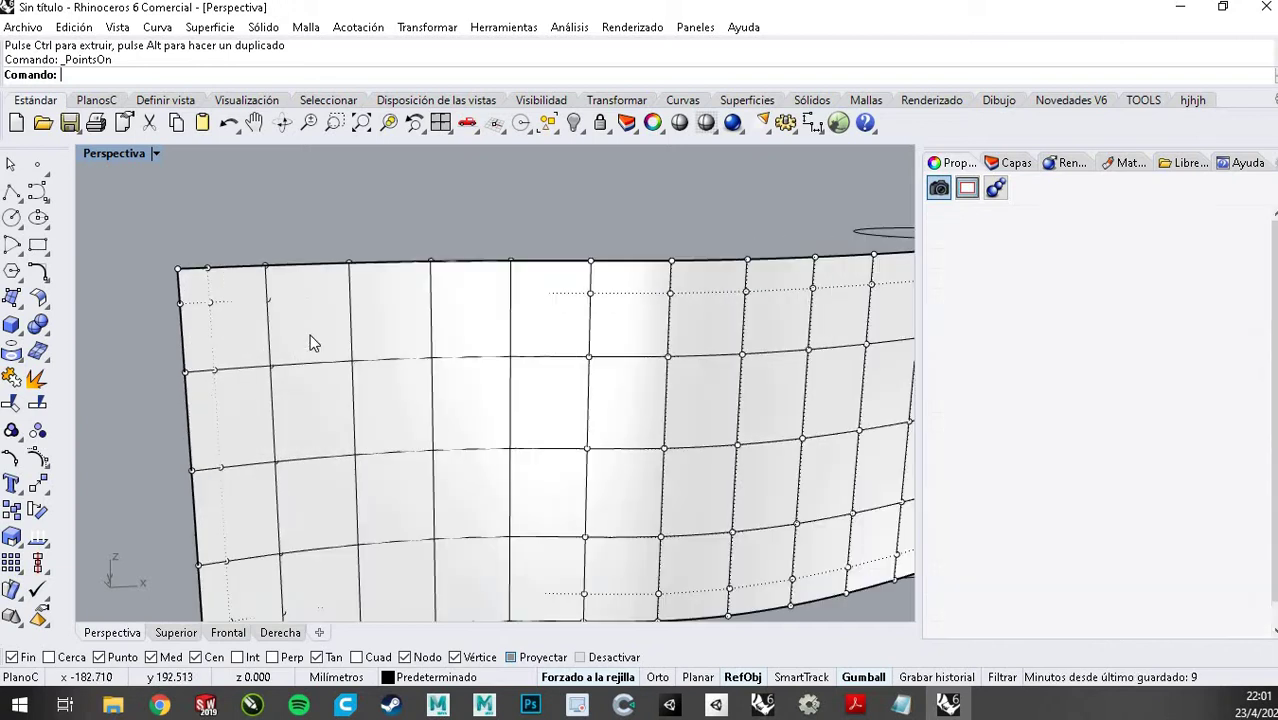
pyautogui.click(352, 360)
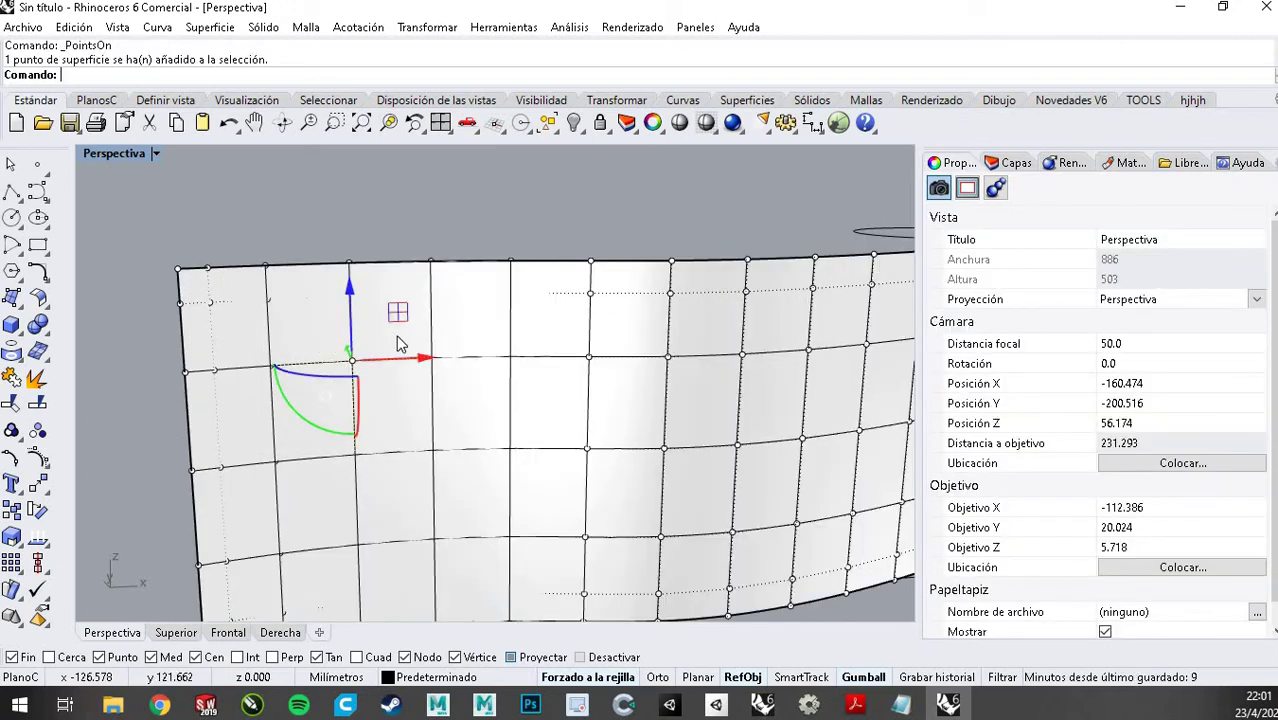
pyautogui.scroll(-6, 400, 342)
pyautogui.moveTo(402, 355); pyautogui.dragTo(535, 348, button='right')
pyautogui.scroll(6, 535, 348)
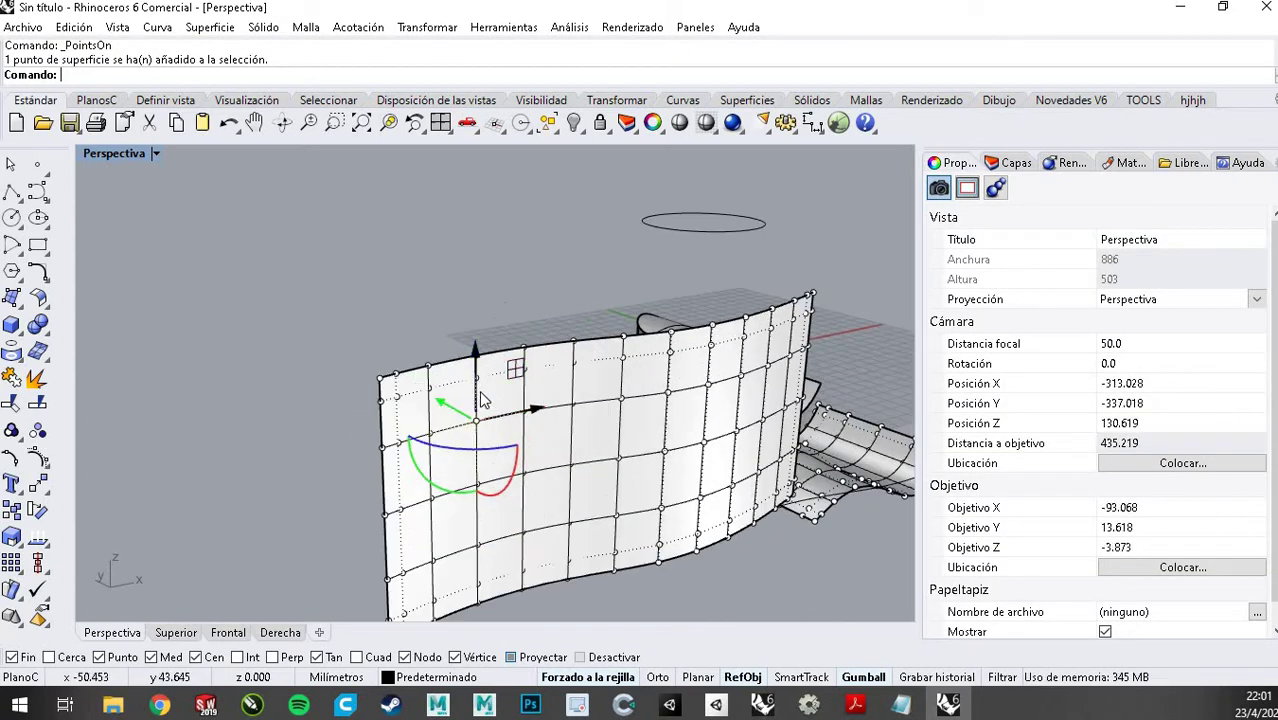
pyautogui.moveTo(445, 405)
pyautogui.mouseDown()
pyautogui.moveTo(437, 355)
pyautogui.moveTo(372, 378)
pyautogui.moveTo(400, 368)
pyautogui.moveTo(535, 457)
pyautogui.moveTo(408, 416)
pyautogui.moveTo(430, 395)
pyautogui.mouseUp()
pyautogui.moveTo(503, 438); pyautogui.dragTo(499, 360, button='right')
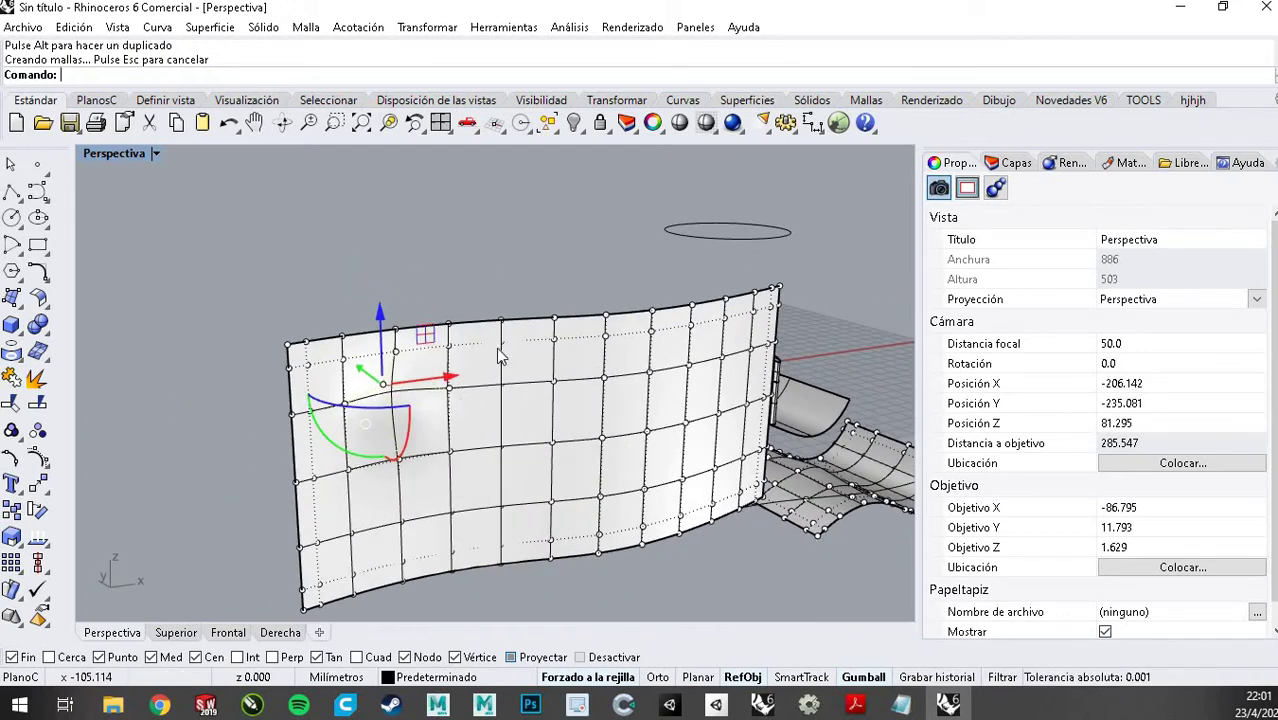
# Delete the rebuilt vertical surface and turn off the control points on the remaining wavy surface
pyautogui.click(477, 330)
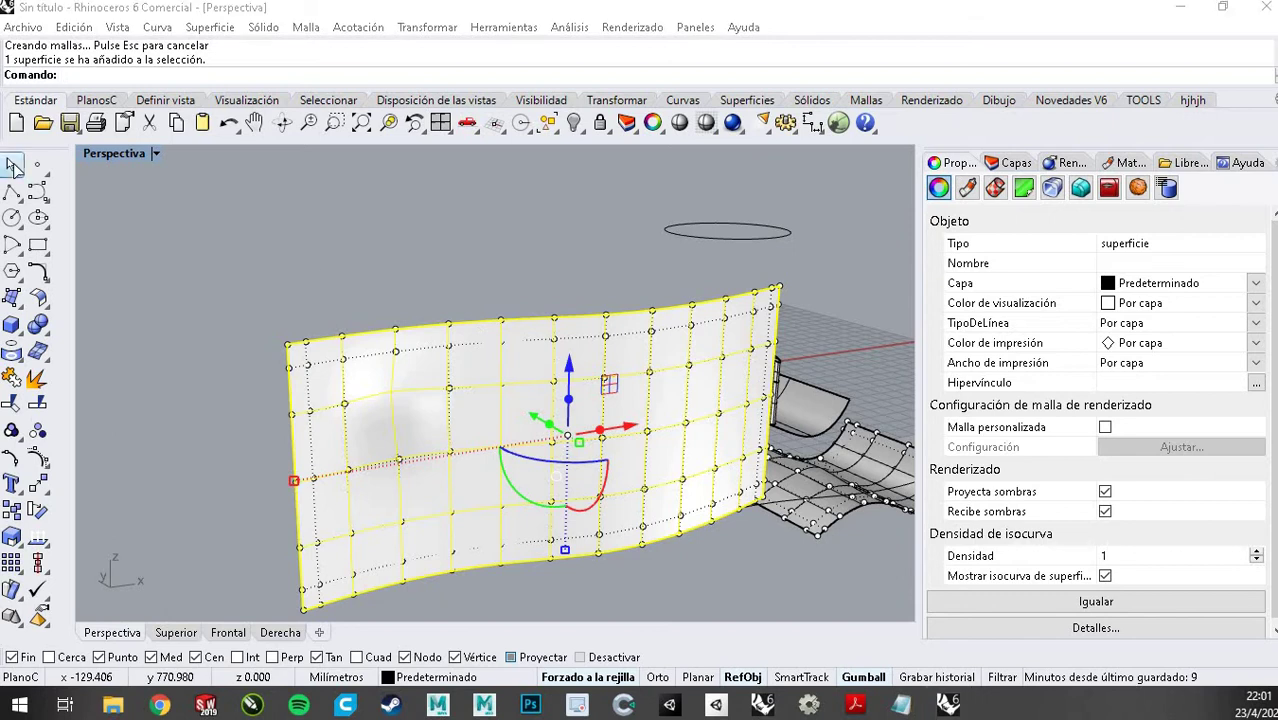
pyautogui.press('Escape')
pyautogui.click(426, 395)
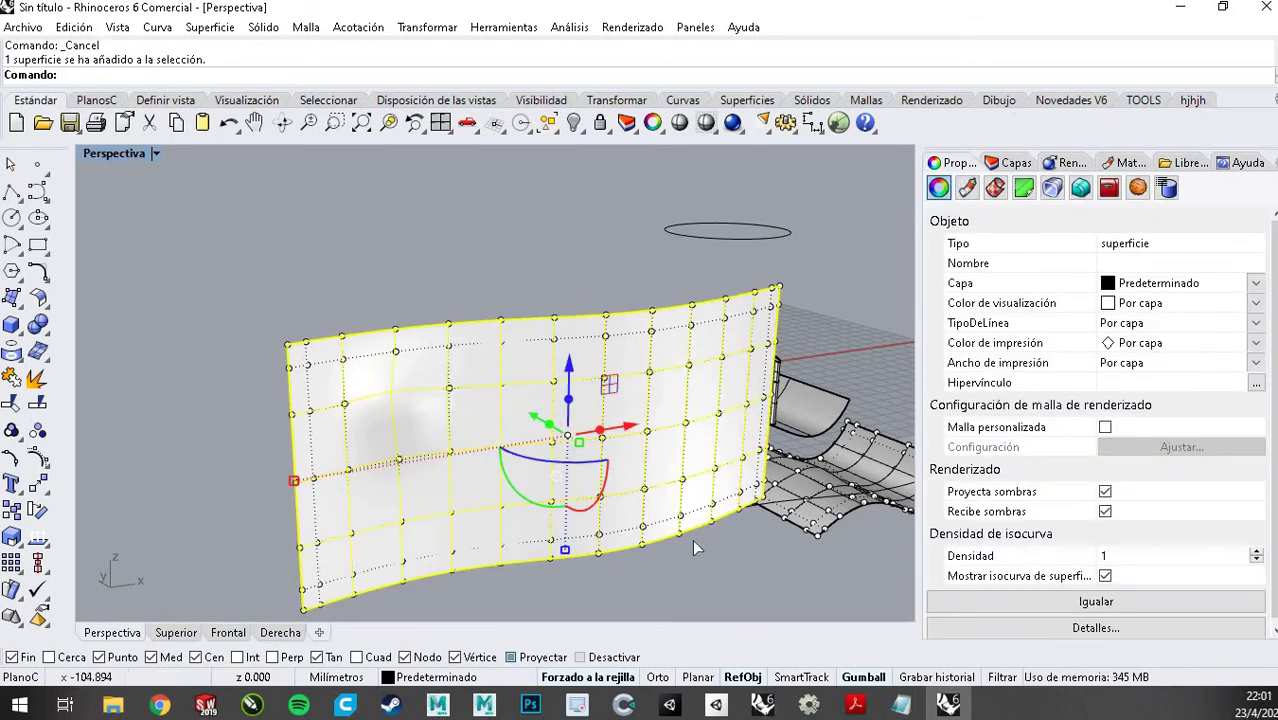
pyautogui.press('Delete')
pyautogui.click(850, 708)
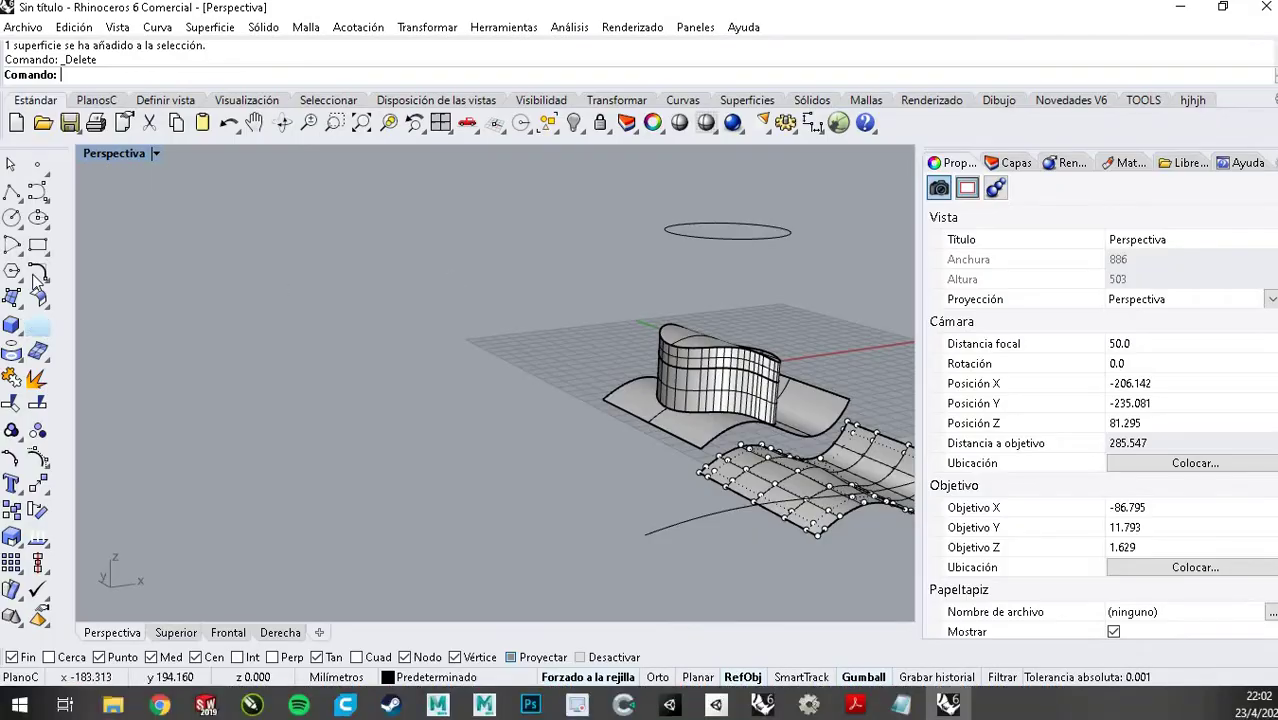
pyautogui.press('Escape')
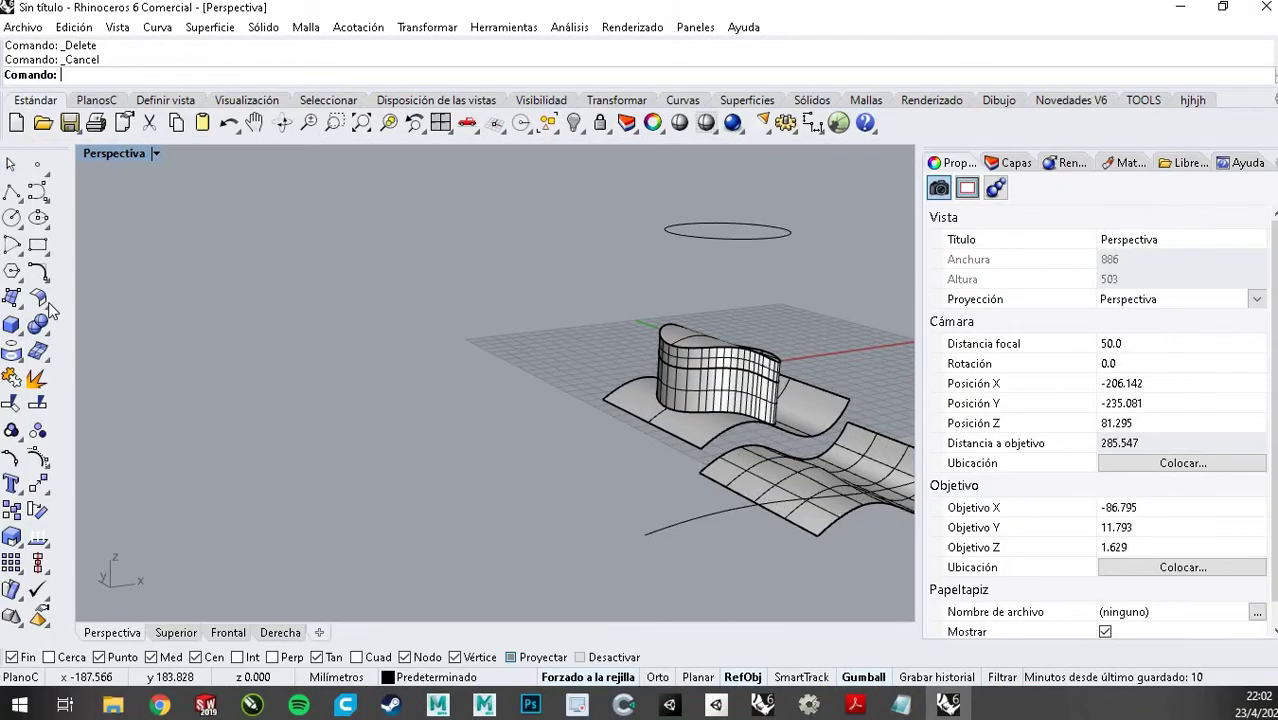
# Review the surface, curve and solid tool palettes floated side by side over the viewport, and close them
pyautogui.click(47, 304)
pyautogui.moveTo(94, 292); pyautogui.dragTo(213, 200)
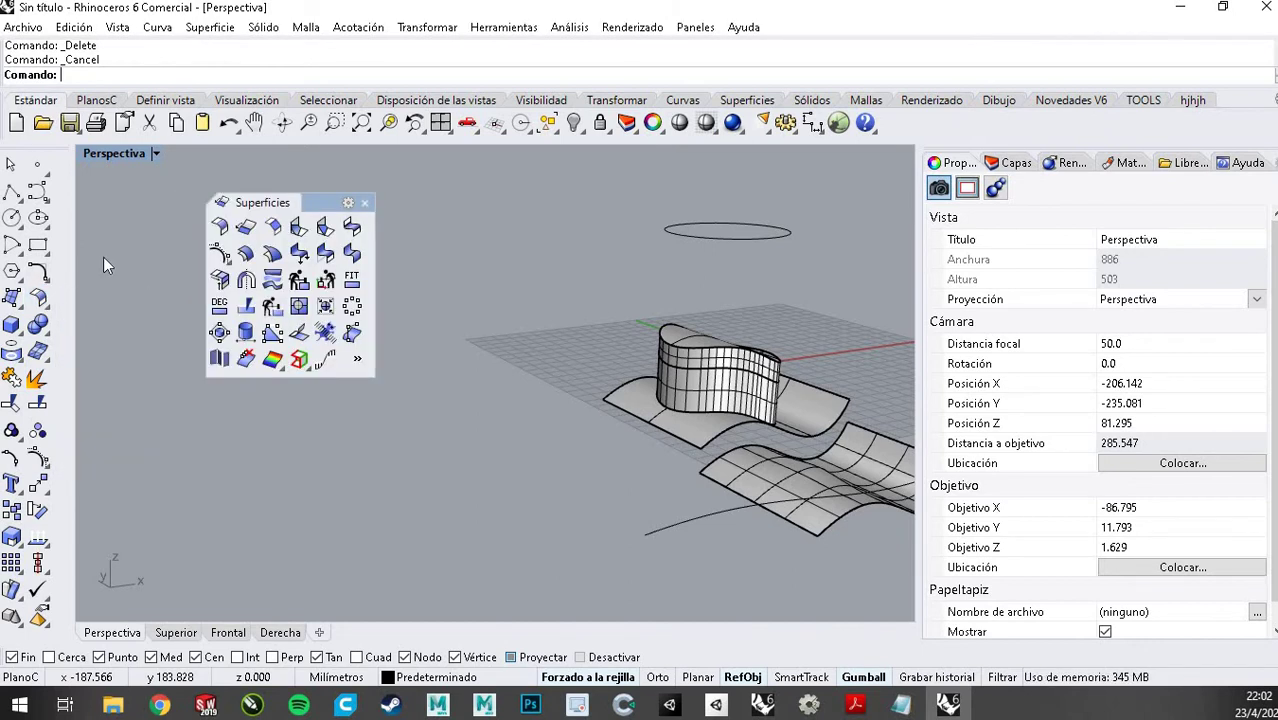
pyautogui.click(46, 279)
pyautogui.moveTo(87, 262); pyautogui.dragTo(420, 205)
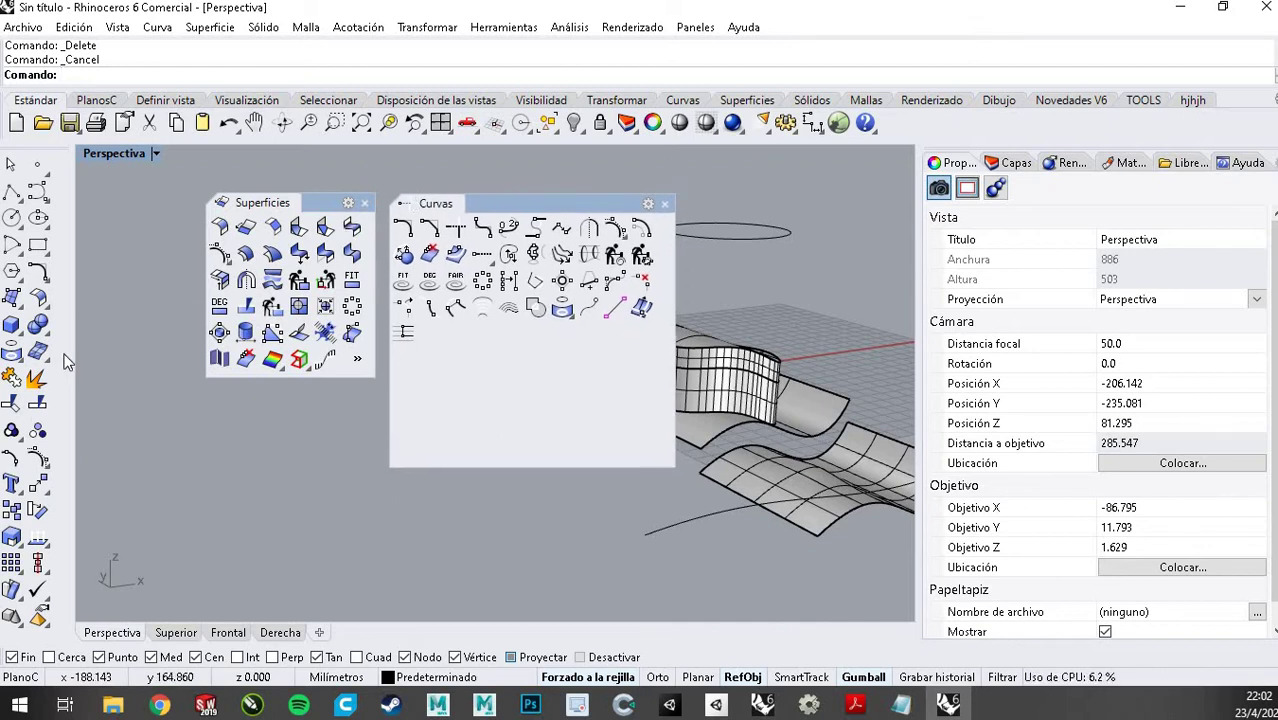
pyautogui.click(48, 332)
pyautogui.moveTo(90, 317); pyautogui.dragTo(438, 204)
pyautogui.moveTo(865, 265); pyautogui.dragTo(740, 210)
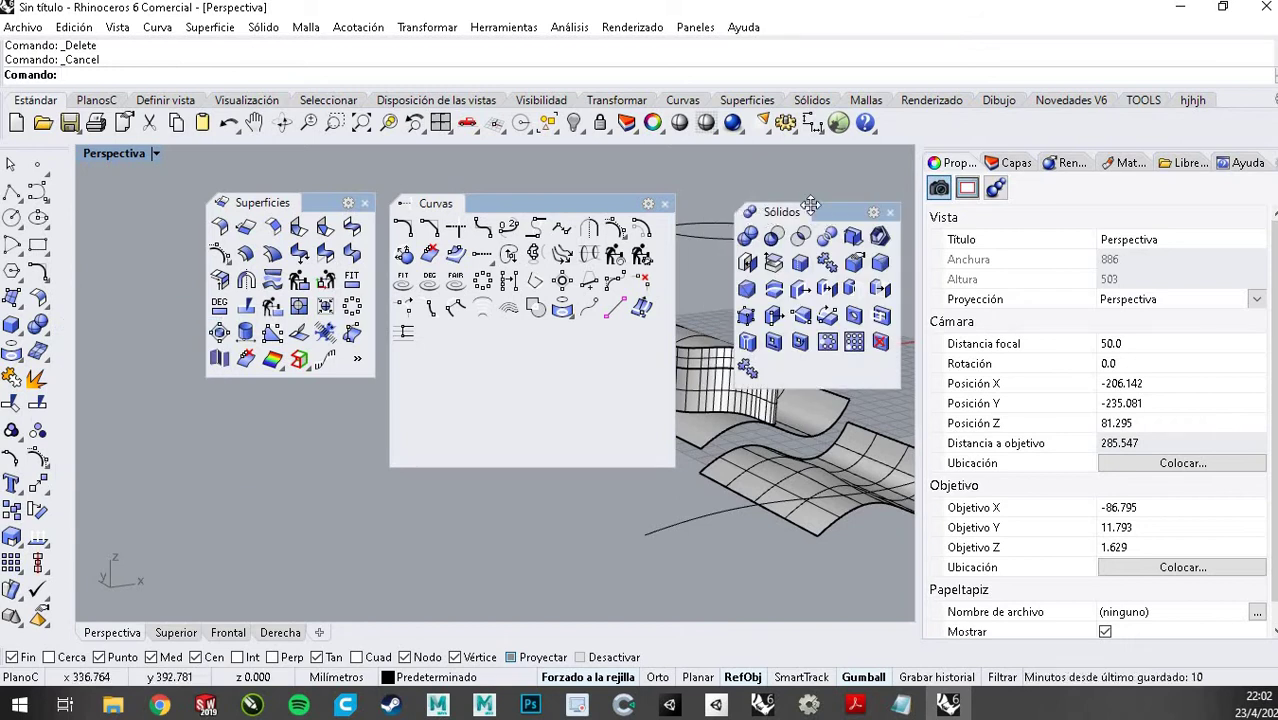
pyautogui.moveTo(810, 204); pyautogui.dragTo(763, 197)
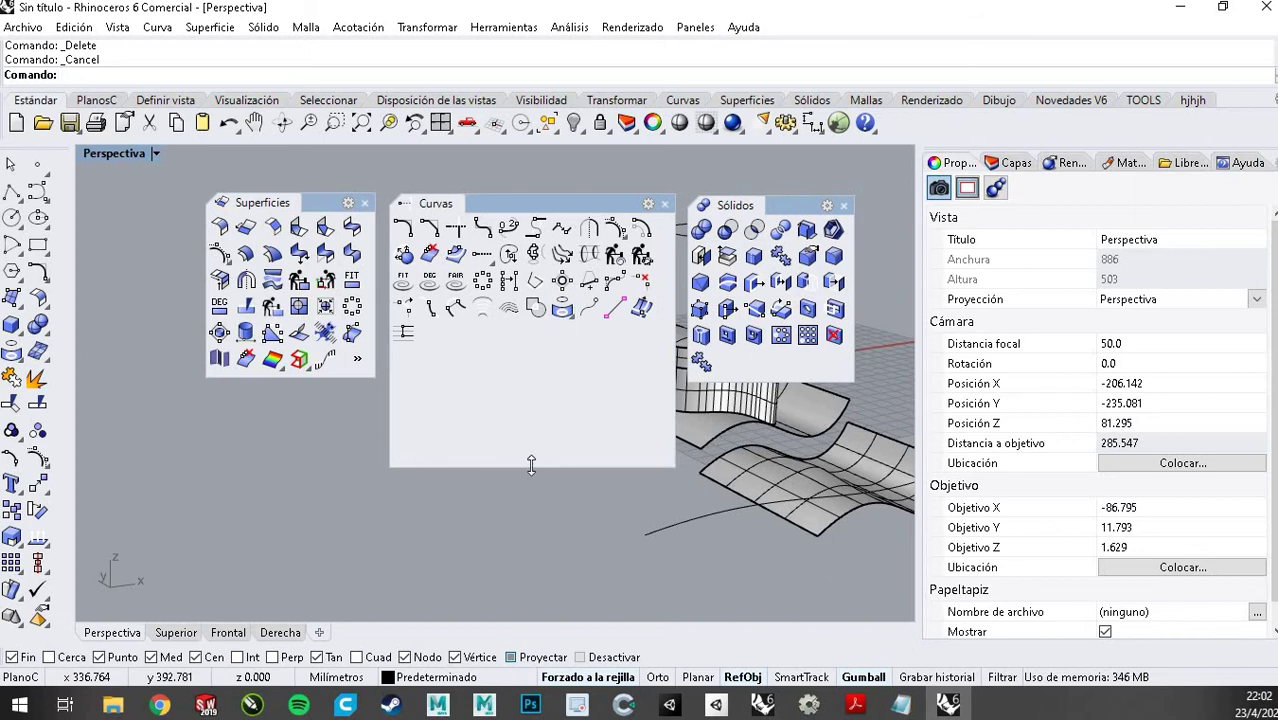
pyautogui.moveTo(537, 418); pyautogui.dragTo(546, 383)
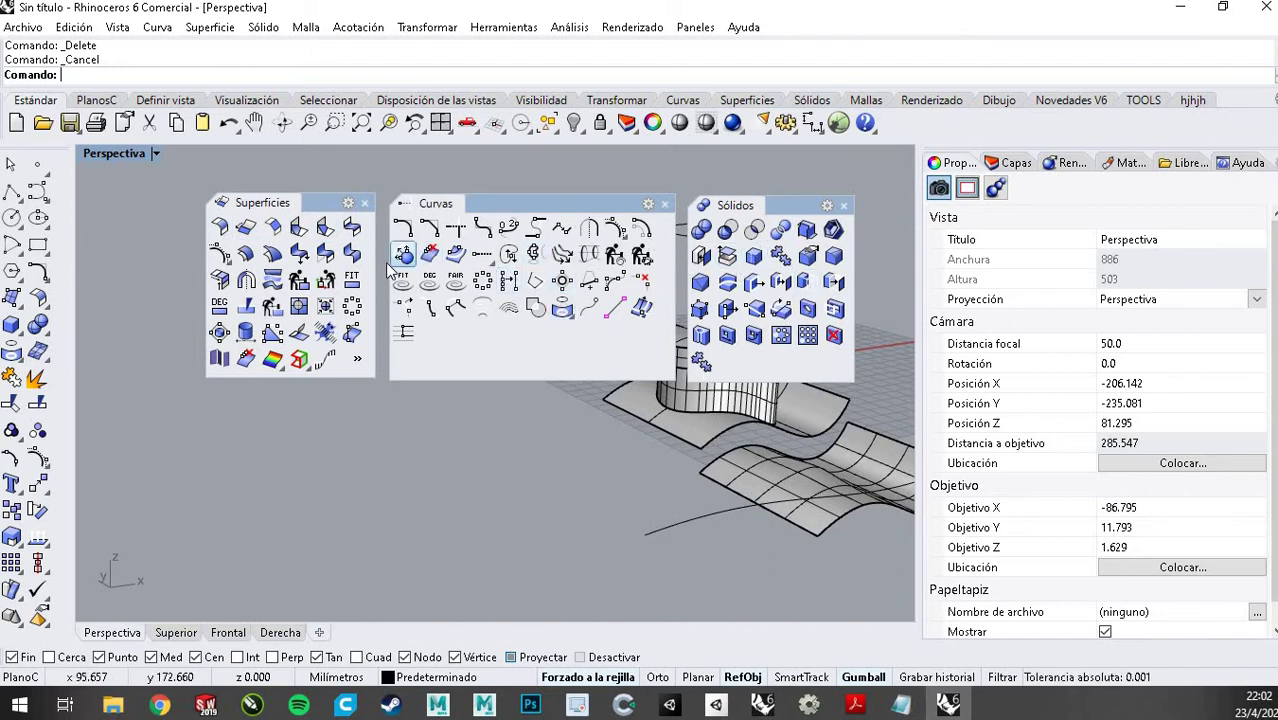
pyautogui.click(364, 203)
pyautogui.click(665, 205)
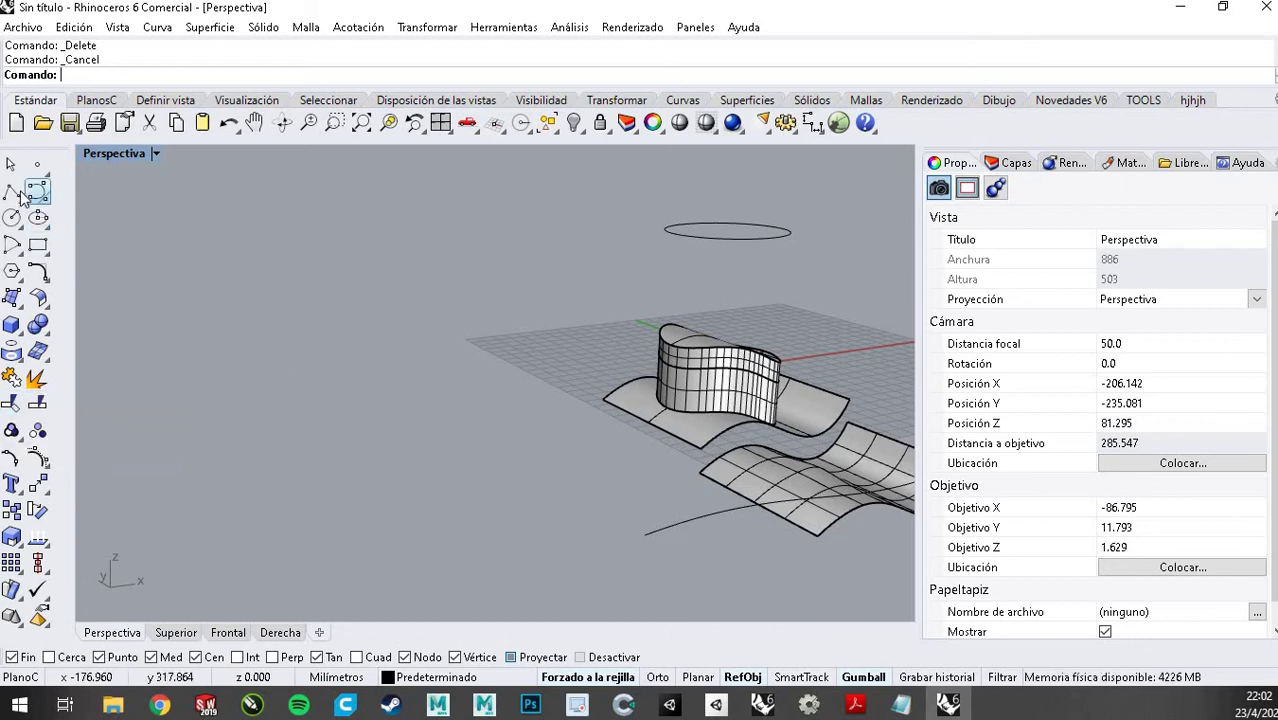
# Draw an open polyline with five straight segments peaking near its middle, on the empty ground beside the surfaces
pyautogui.click(11, 192)
pyautogui.moveTo(591, 274); pyautogui.dragTo(245, 482, button='right')
pyautogui.click(240, 490)
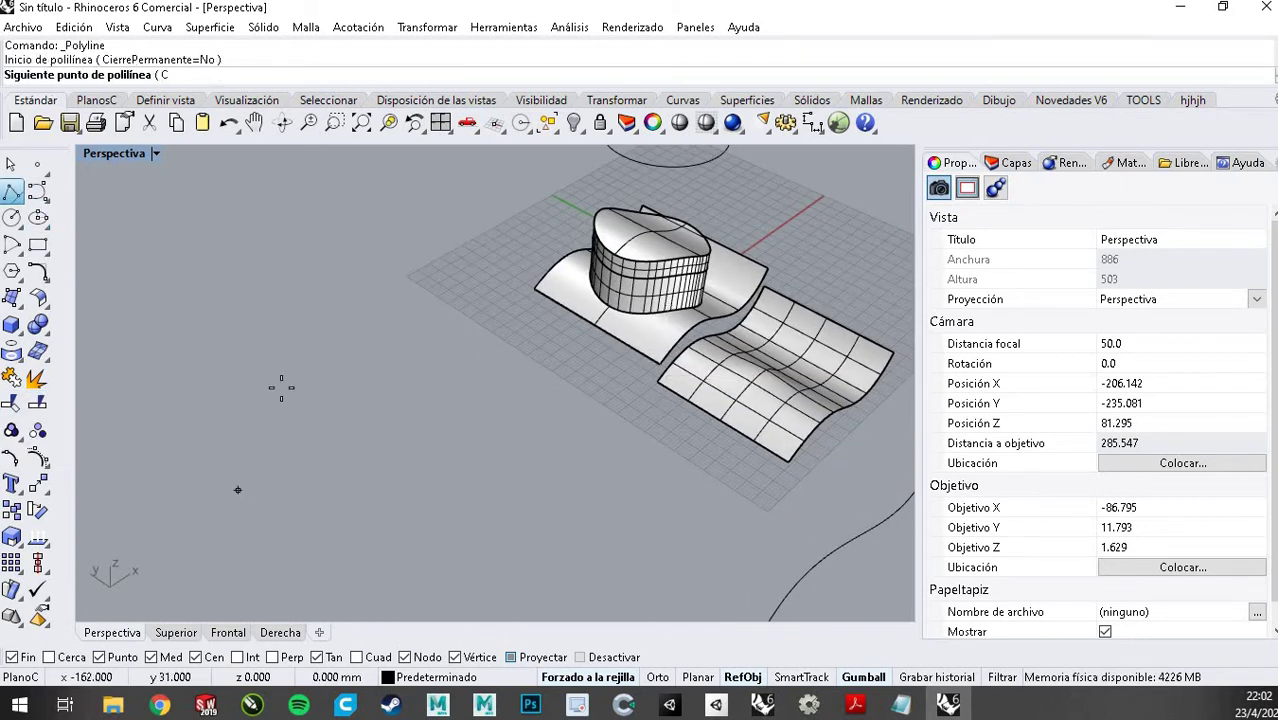
pyautogui.click(281, 388)
pyautogui.click(367, 288)
pyautogui.click(454, 366)
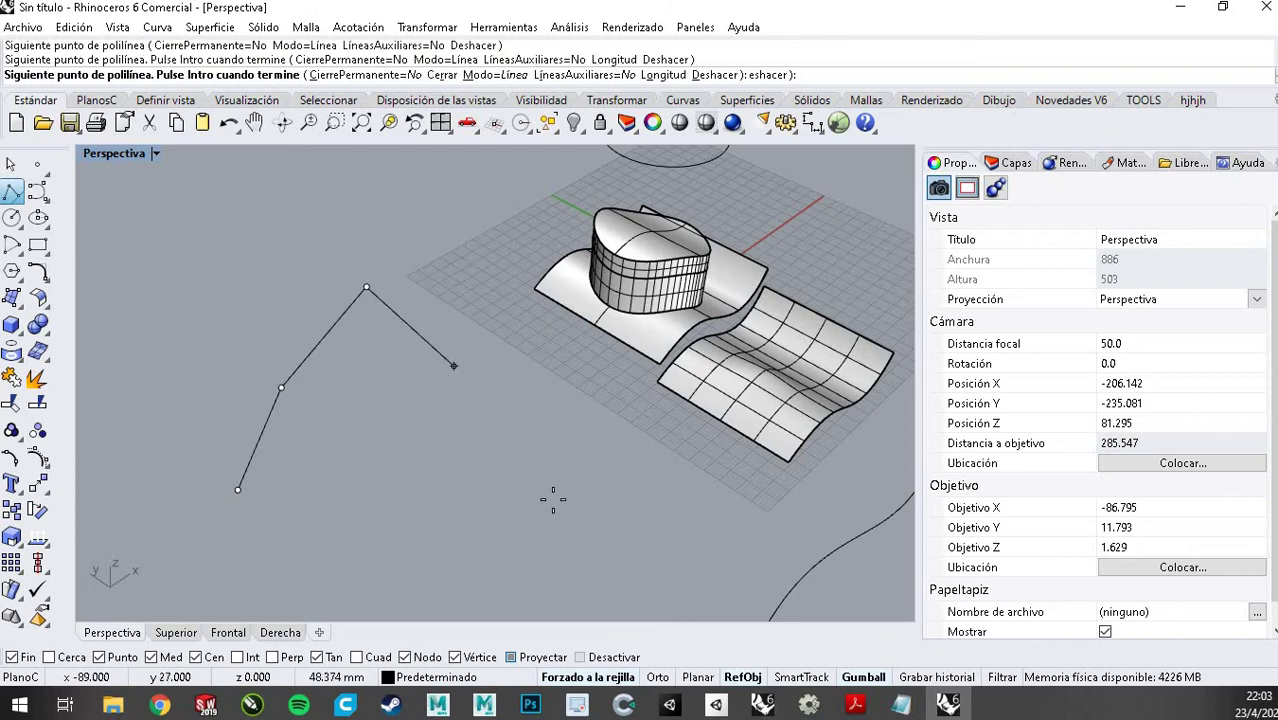
pyautogui.click(478, 439)
pyautogui.click(605, 476)
pyautogui.press('Return')
# Draw a second open polyline with three segments in a V-like shape that crosses the first polyline at two places
pyautogui.press('Return')
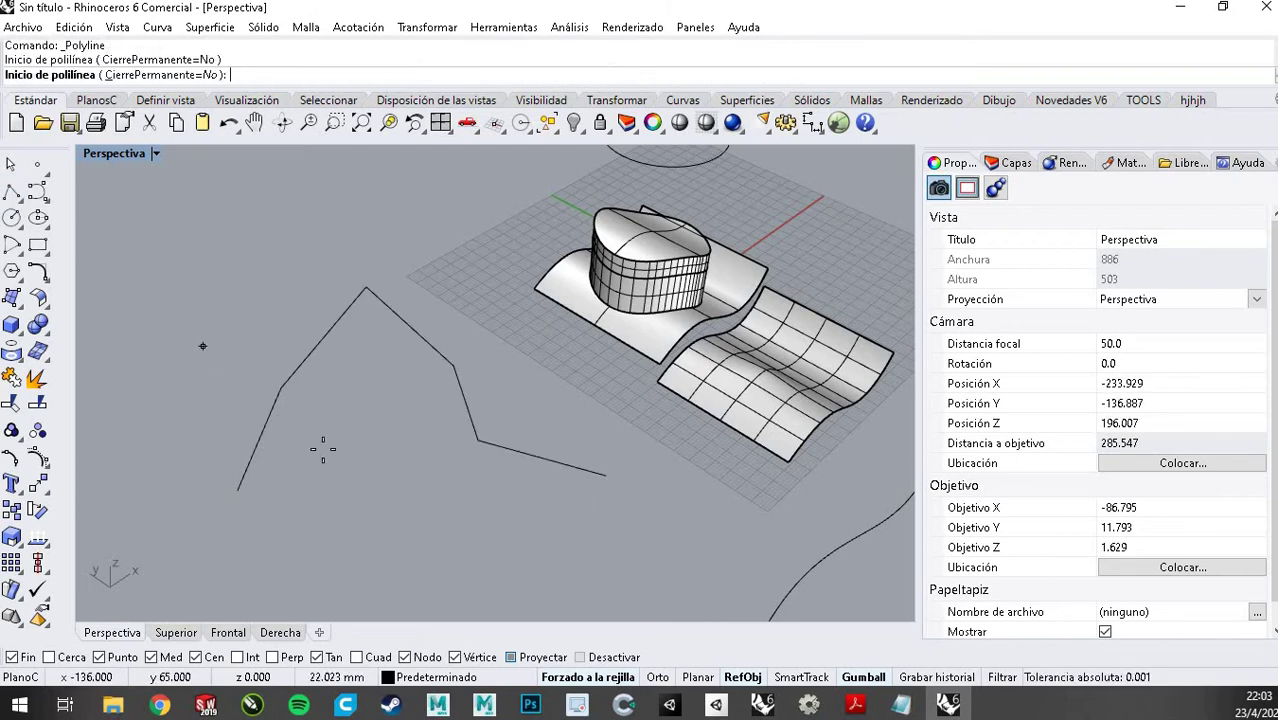
pyautogui.click(323, 447)
pyautogui.click(410, 381)
pyautogui.click(456, 307)
pyautogui.press('Return')
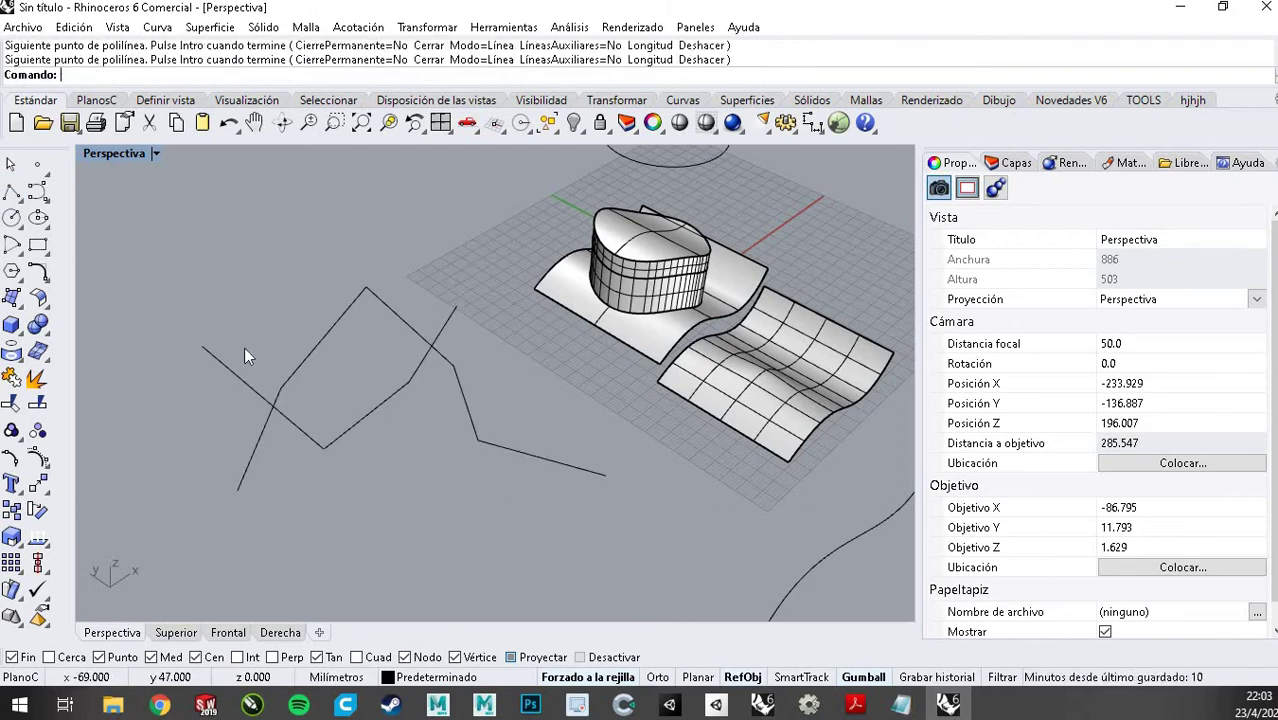
# Trim both ends of the second polyline and the long far end of the first where they extend past their crossings
pyautogui.click(17, 403)
pyautogui.click(423, 360)
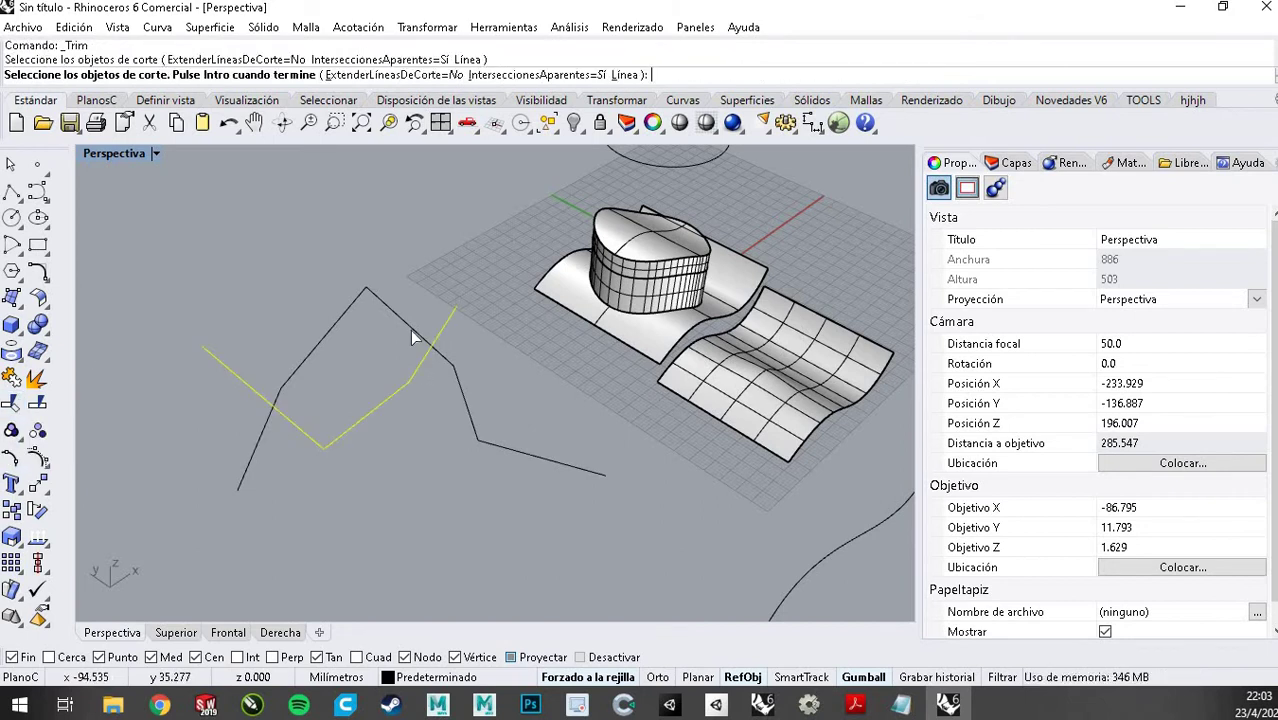
pyautogui.click(411, 327)
pyautogui.press('Return')
pyautogui.click(446, 333)
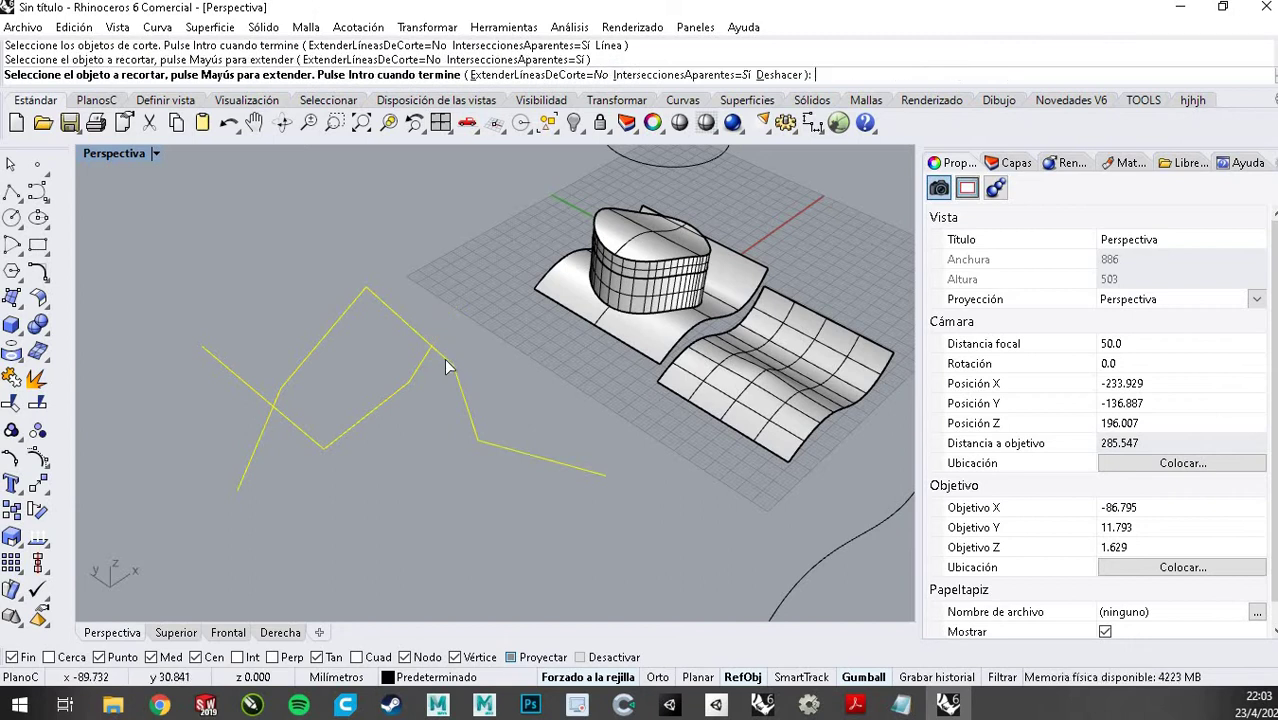
pyautogui.click(448, 362)
pyautogui.click(245, 381)
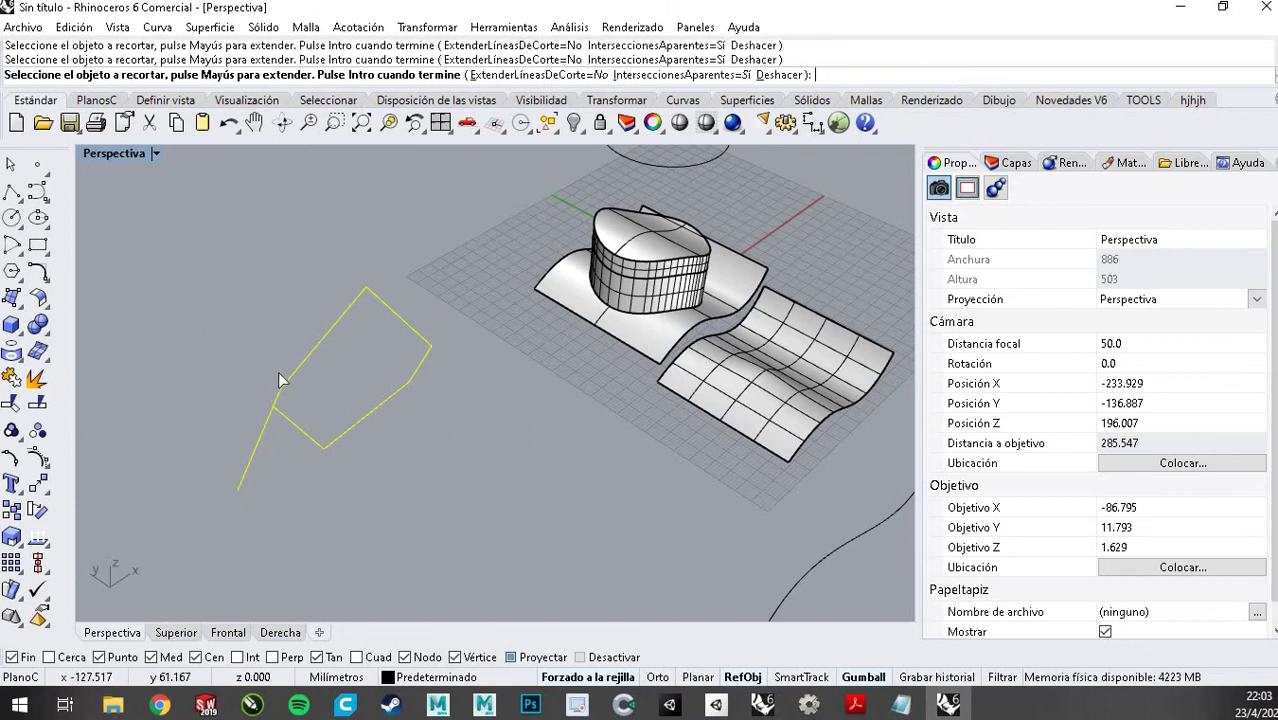
pyautogui.press('Return')
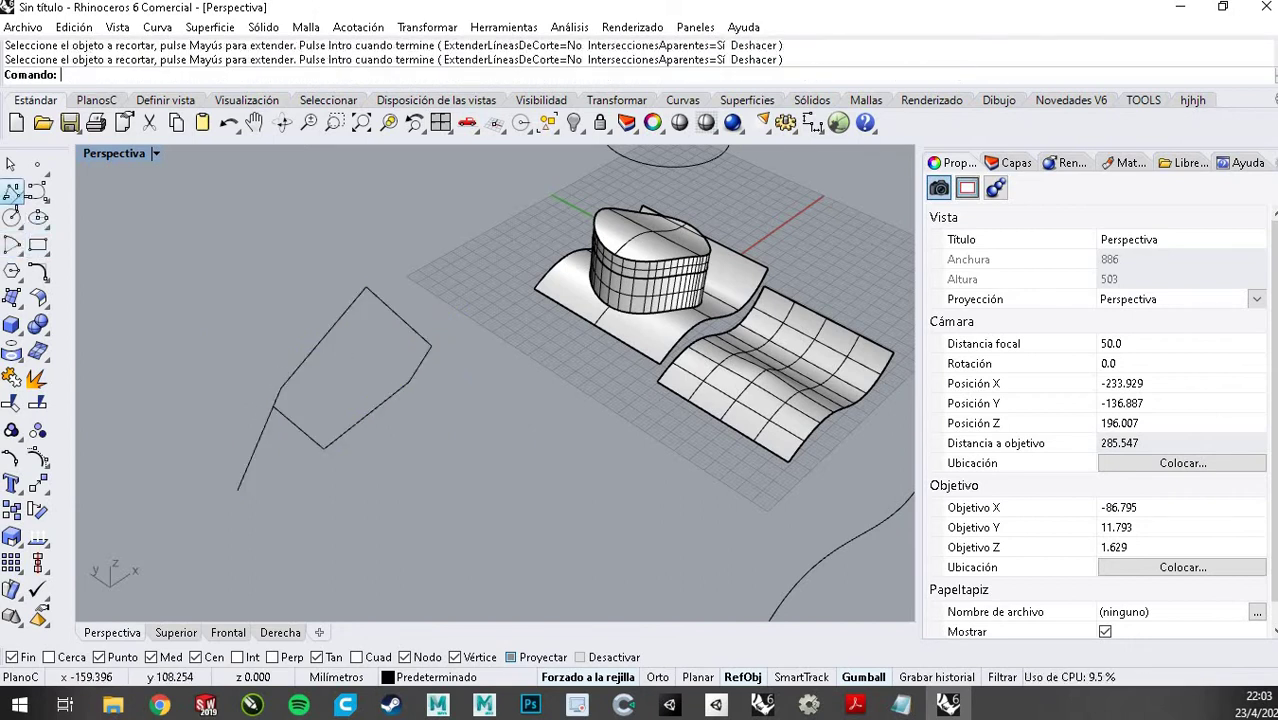
# Draw two single-segment polylines crossing in an X between the trimmed outline and the surfaces
pyautogui.click(12, 191)
pyautogui.click(400, 547)
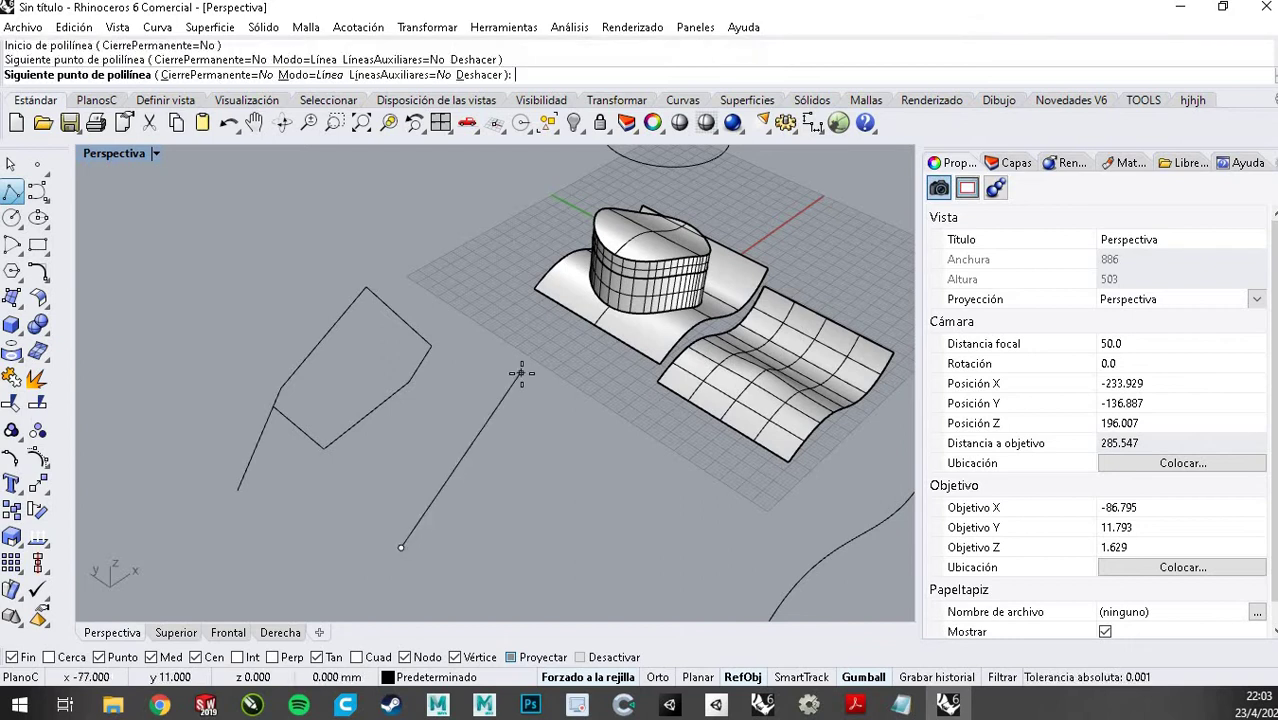
pyautogui.click(521, 373)
pyautogui.press('Return')
pyautogui.press('Return')
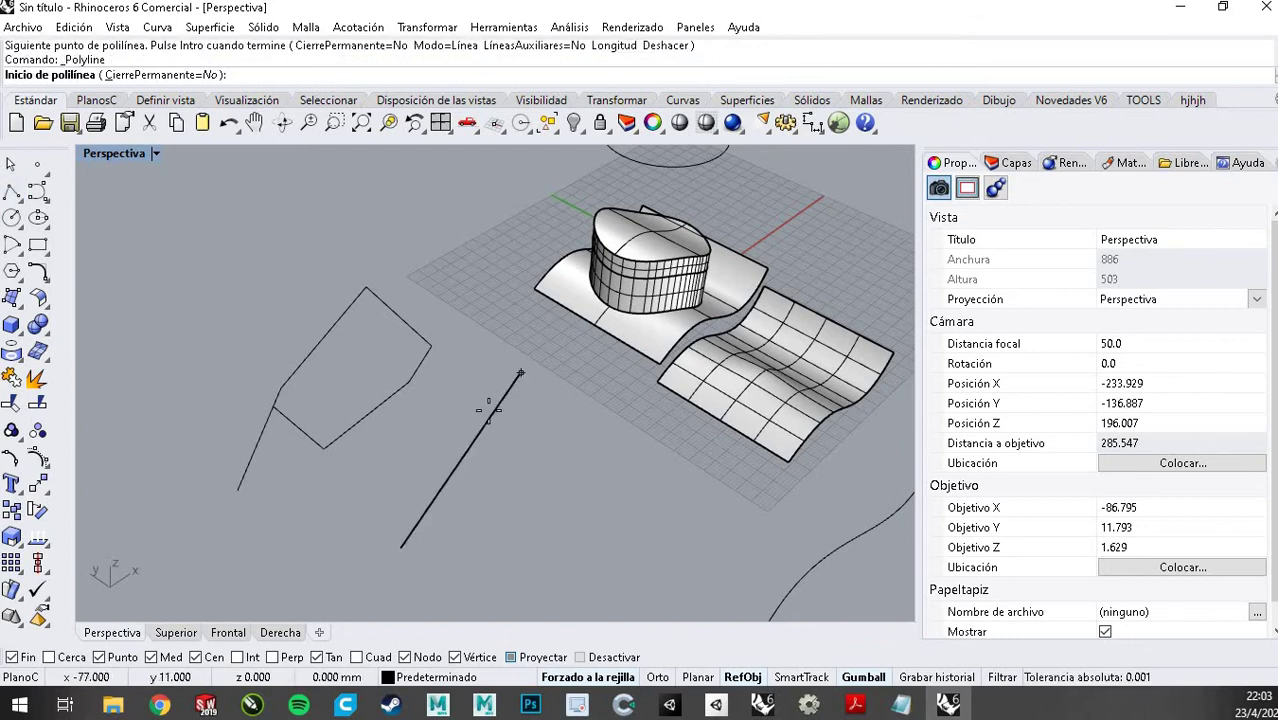
pyautogui.click(392, 446)
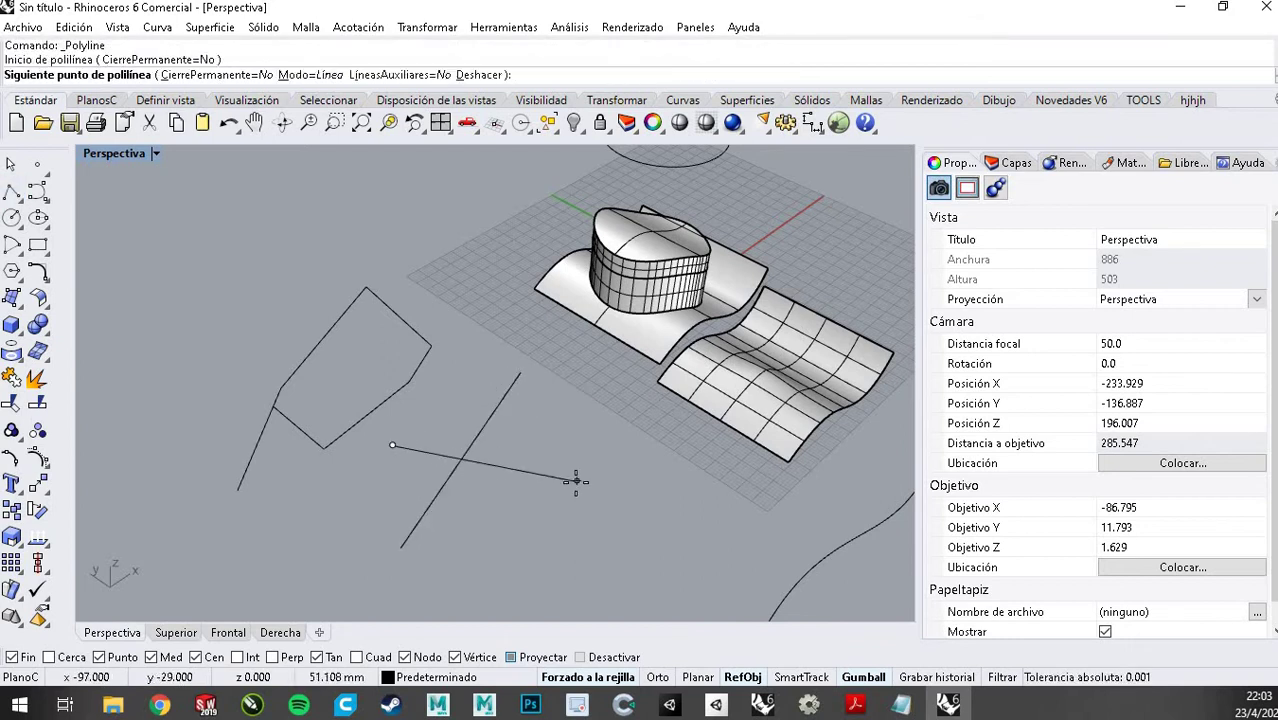
pyautogui.click(576, 481)
pyautogui.press('Return')
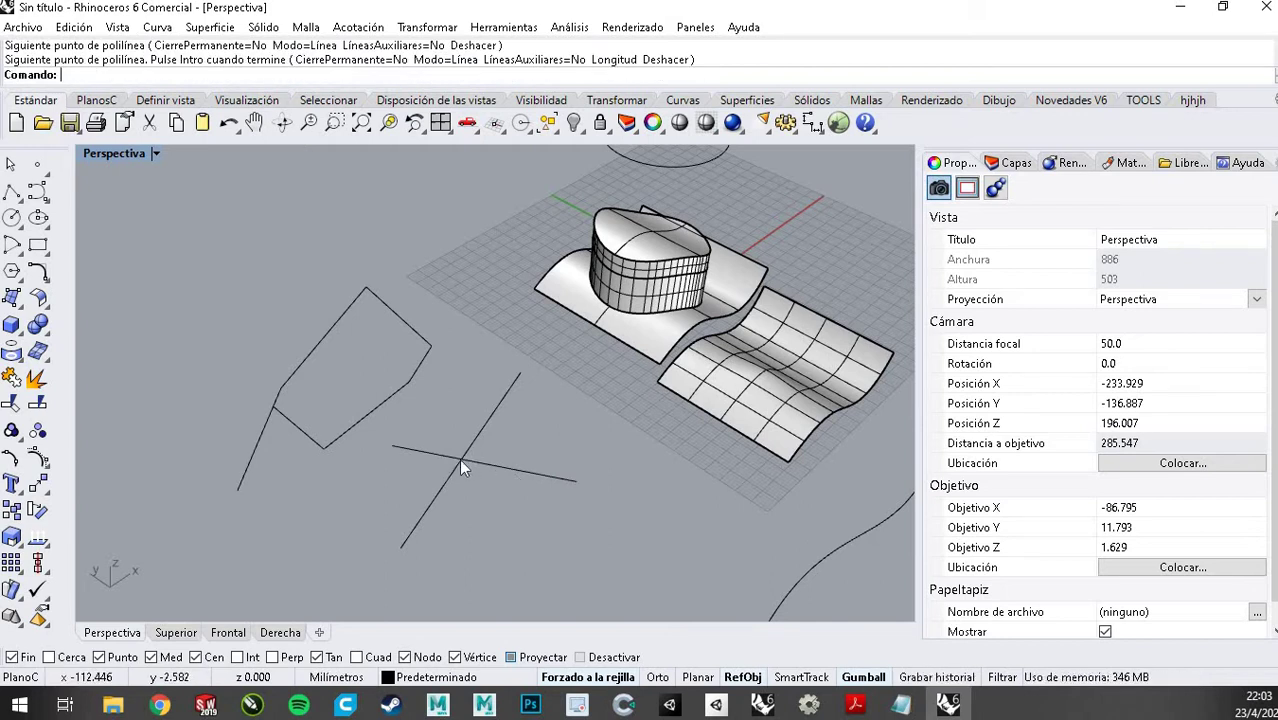
# Split the steeper line of the X where the other line crosses it
pyautogui.click(463, 455)
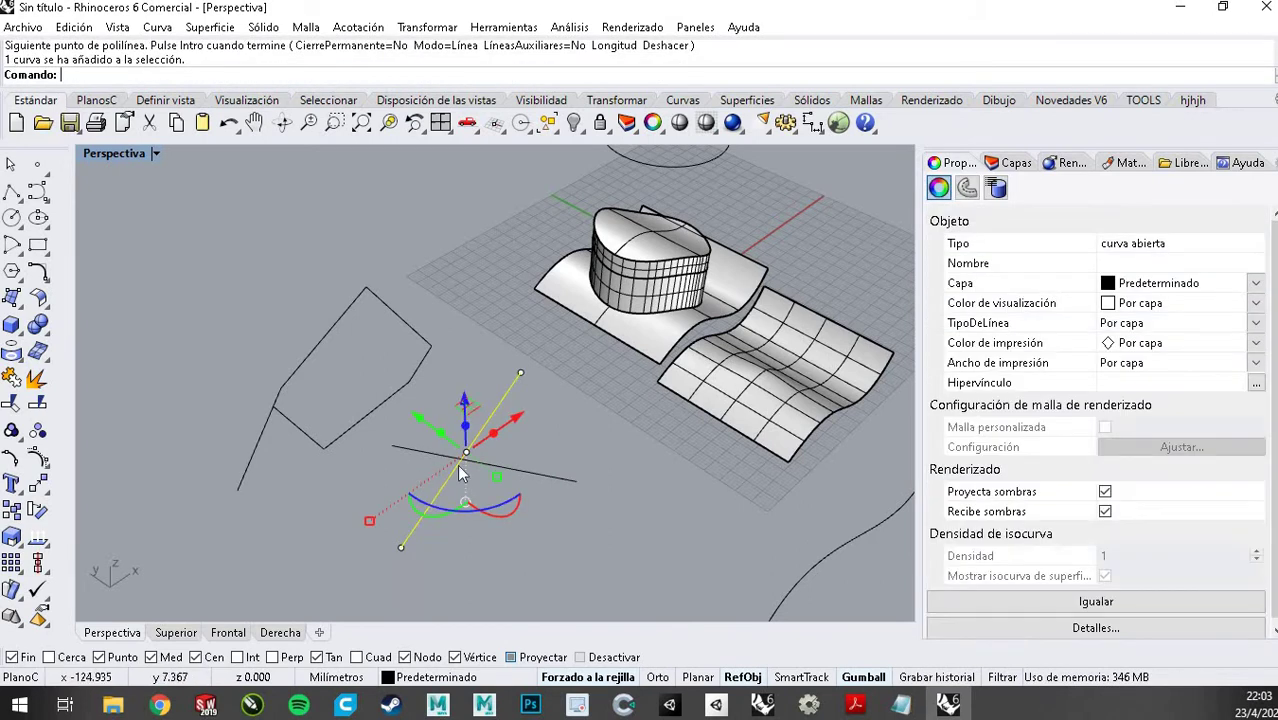
pyautogui.click(398, 478)
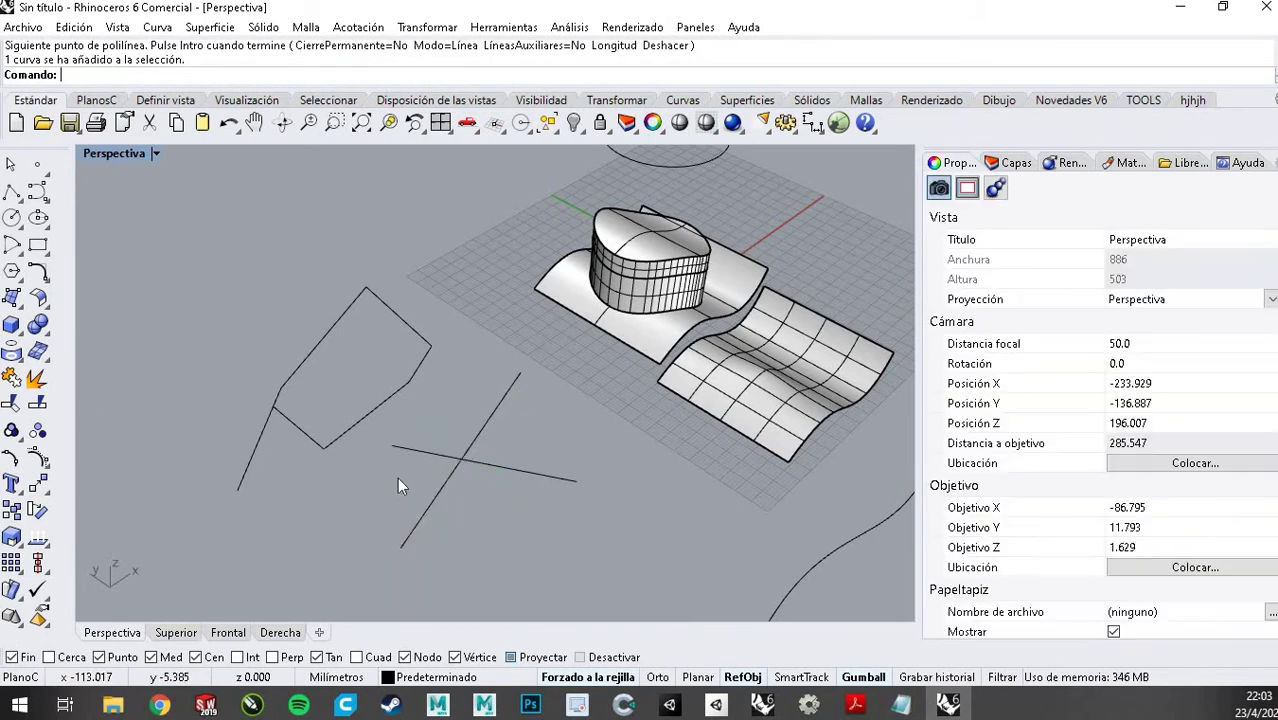
pyautogui.click(40, 404)
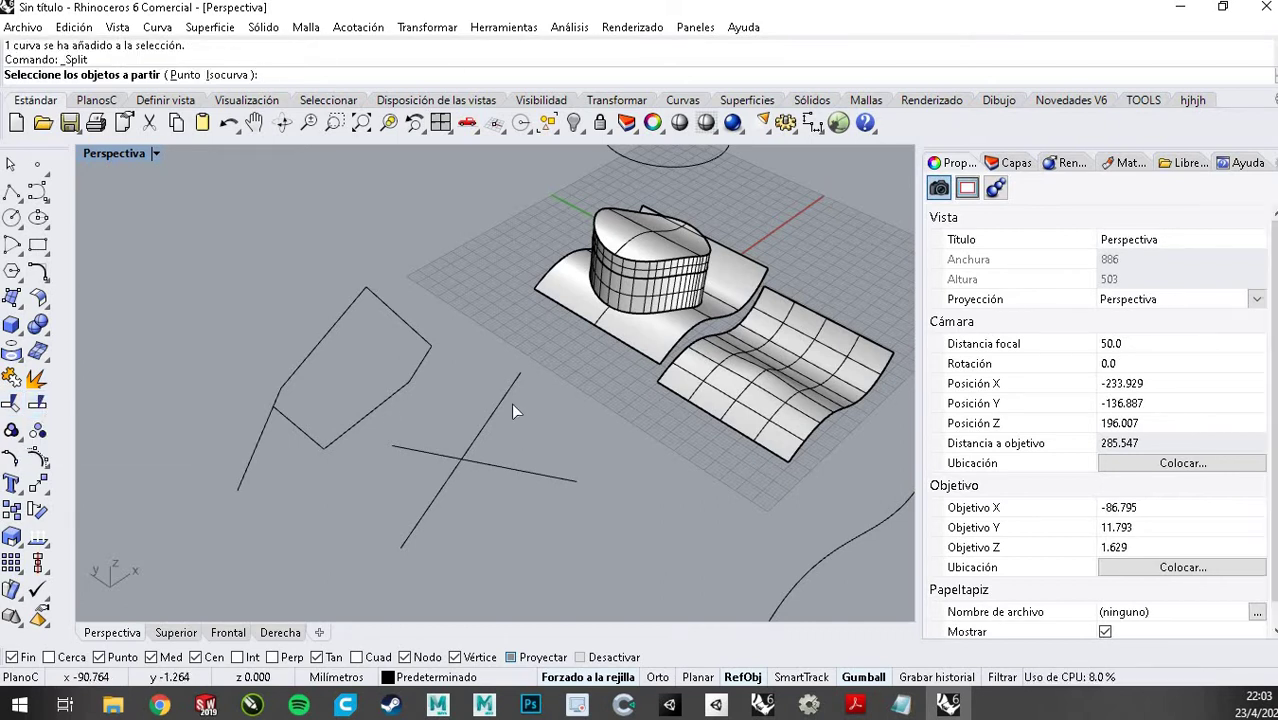
pyautogui.click(488, 425)
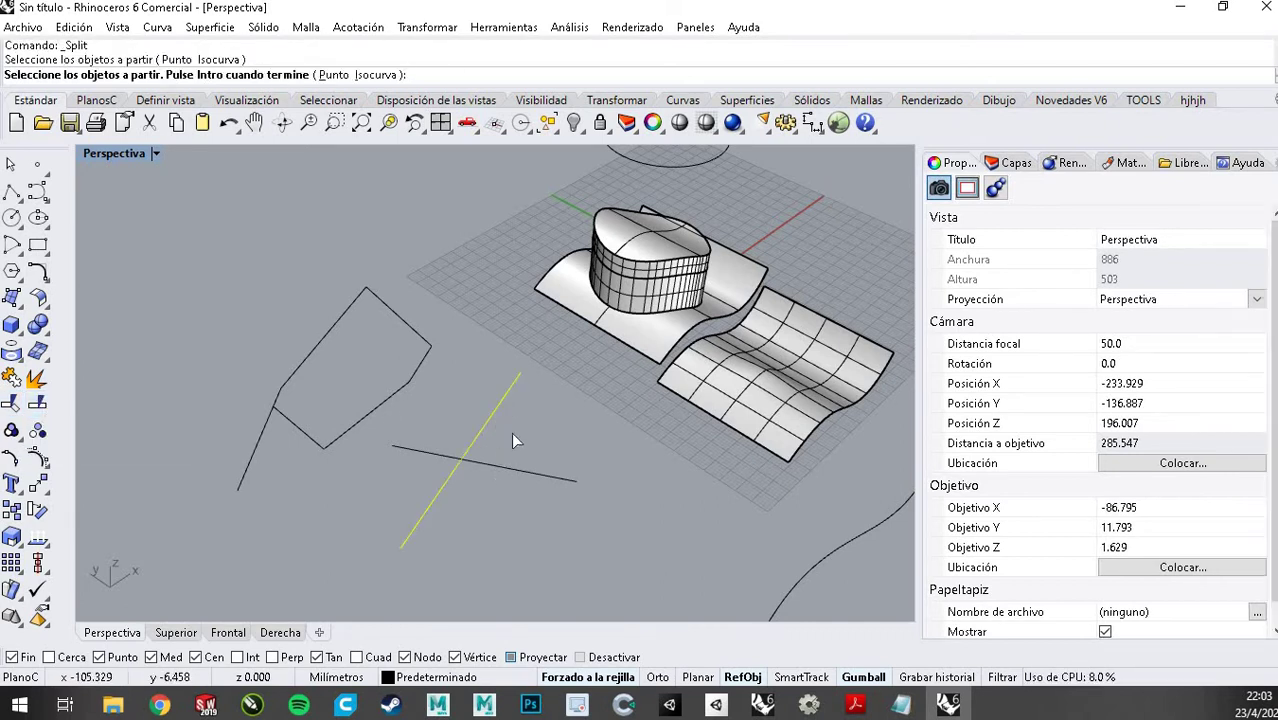
pyautogui.press('Return')
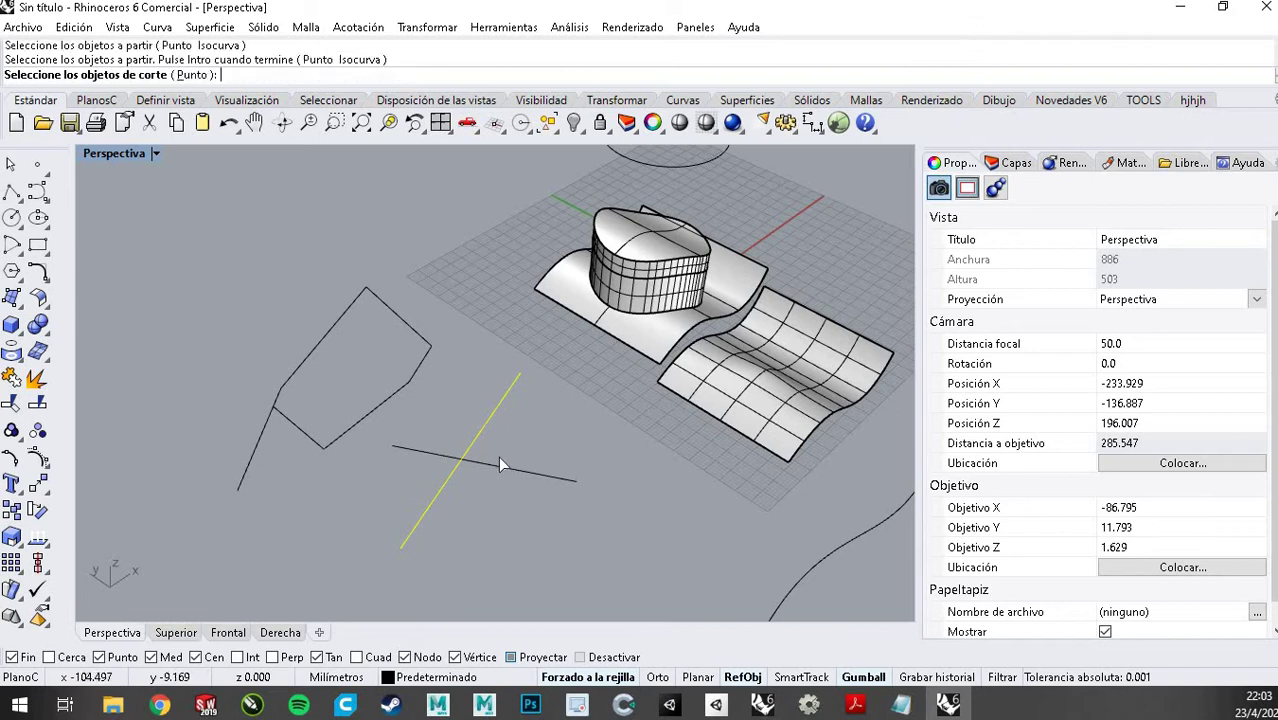
pyautogui.click(492, 462)
pyautogui.press('Return')
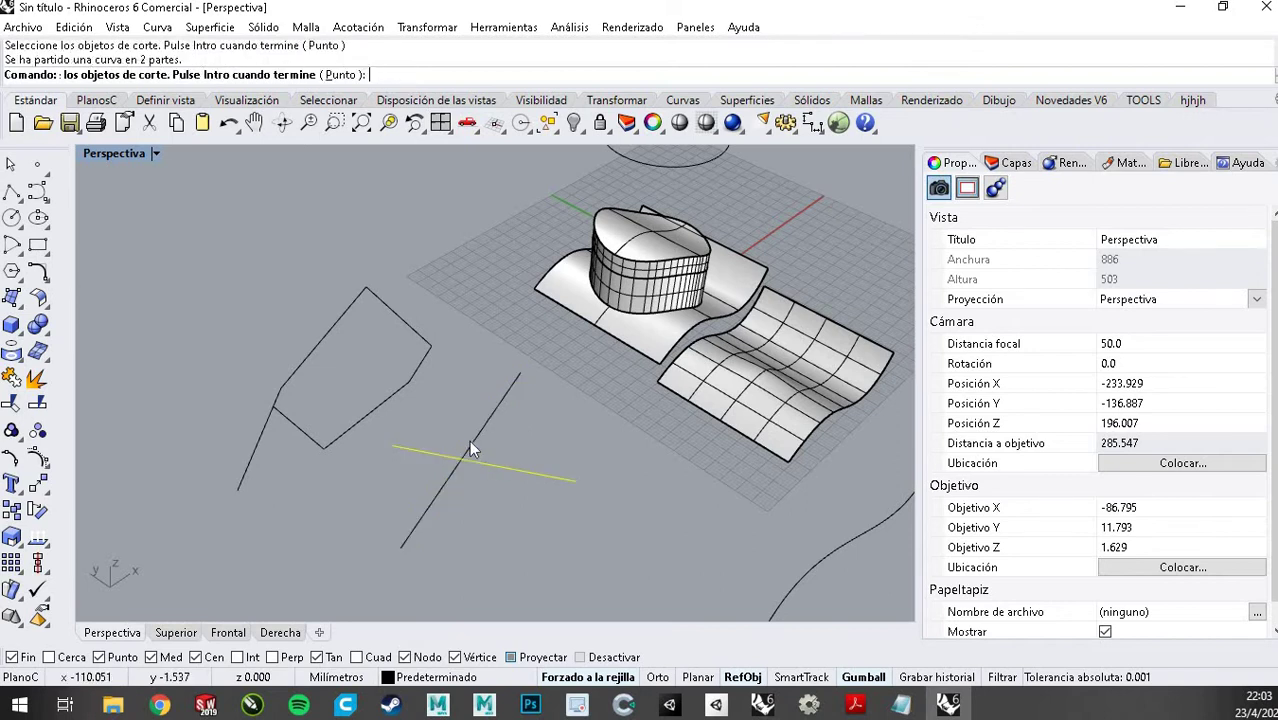
# Select the two halves of the split line in turn to check that they are separate curves
pyautogui.click(470, 441)
pyautogui.click(441, 483)
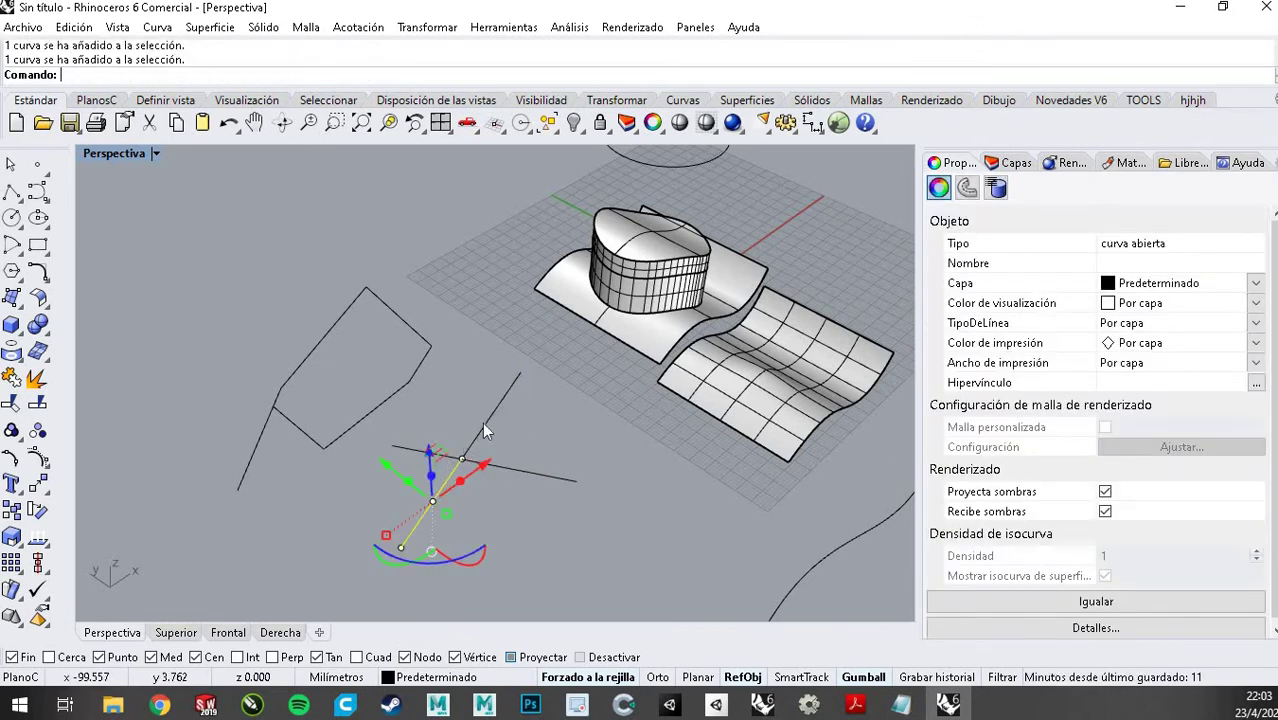
pyautogui.click(482, 422)
pyautogui.click(441, 482)
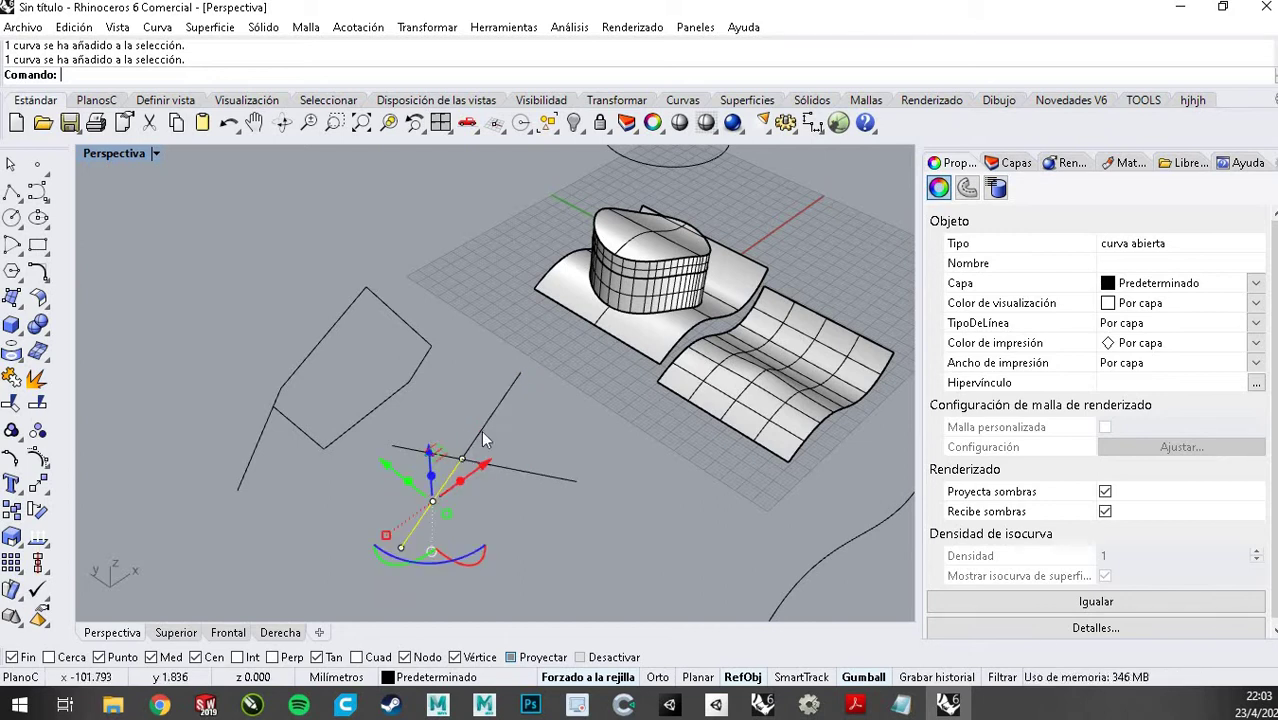
pyautogui.click(481, 430)
pyautogui.click(591, 440)
pyautogui.scroll(-3, 614, 447)
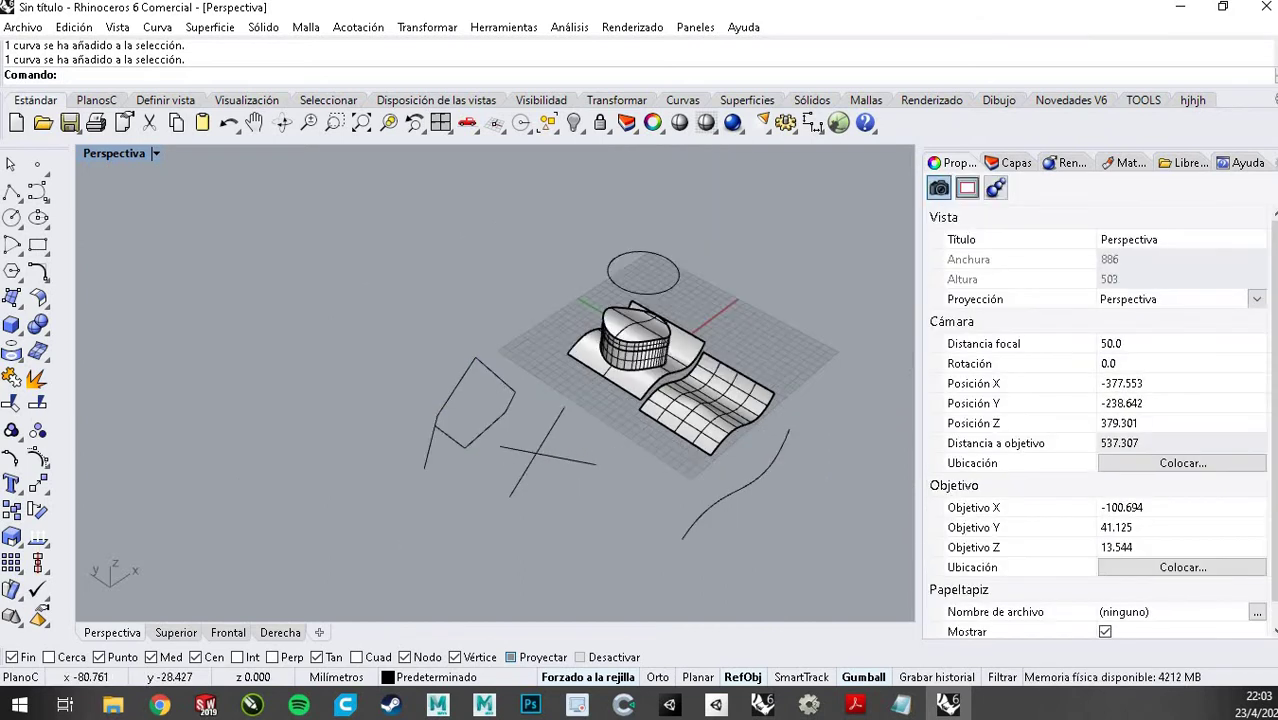
# Draw a thin, tall upright box in the empty area beyond the trimmed outline using the Box tool
pyautogui.click(38, 330)
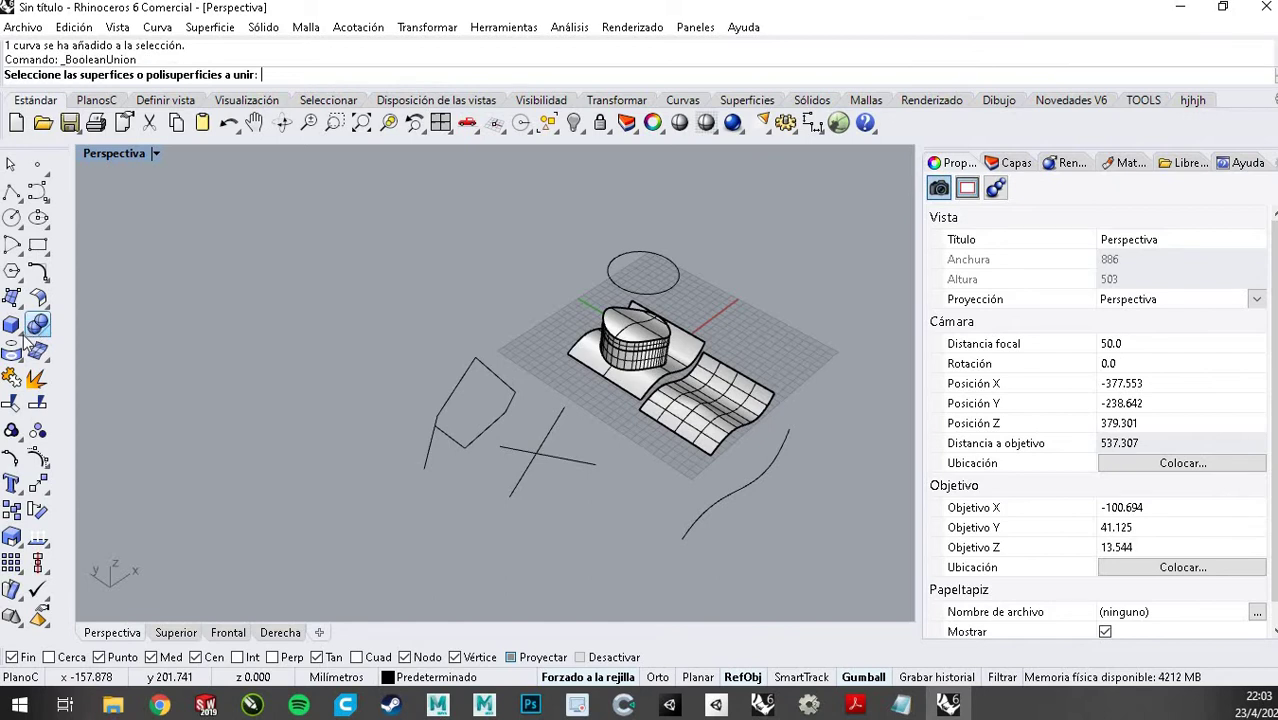
pyautogui.click(18, 331)
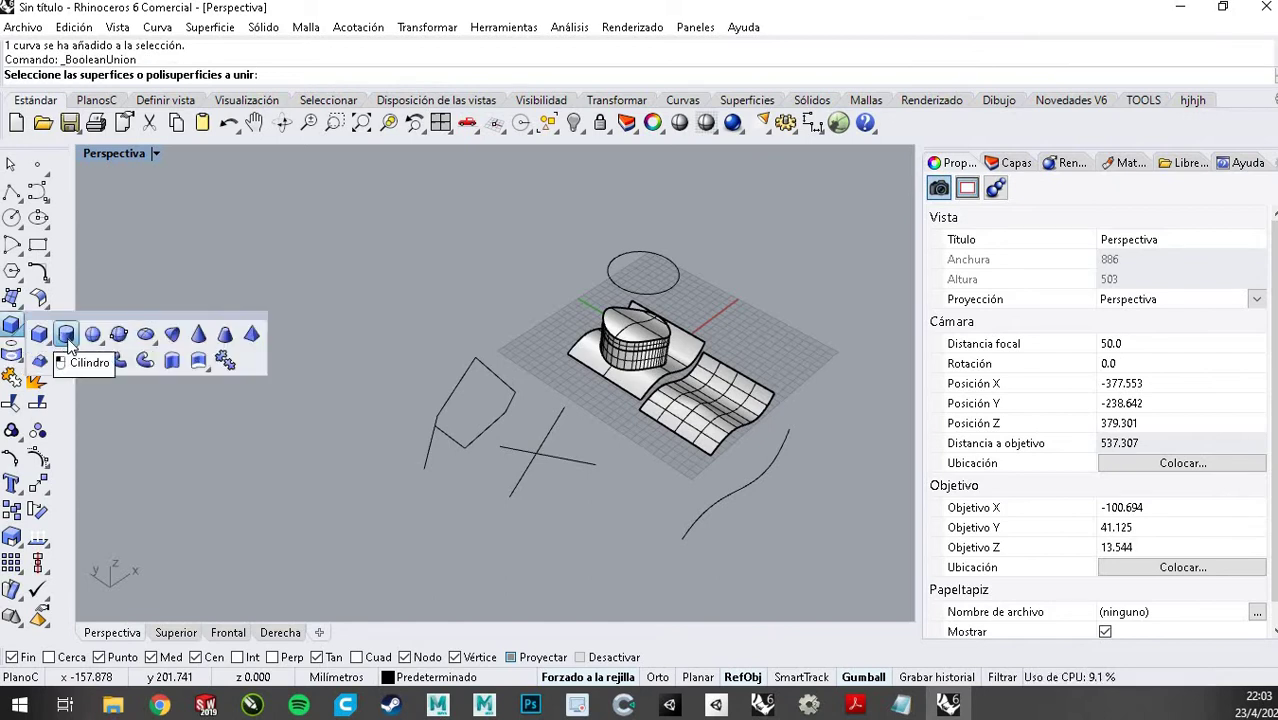
pyautogui.click(40, 336)
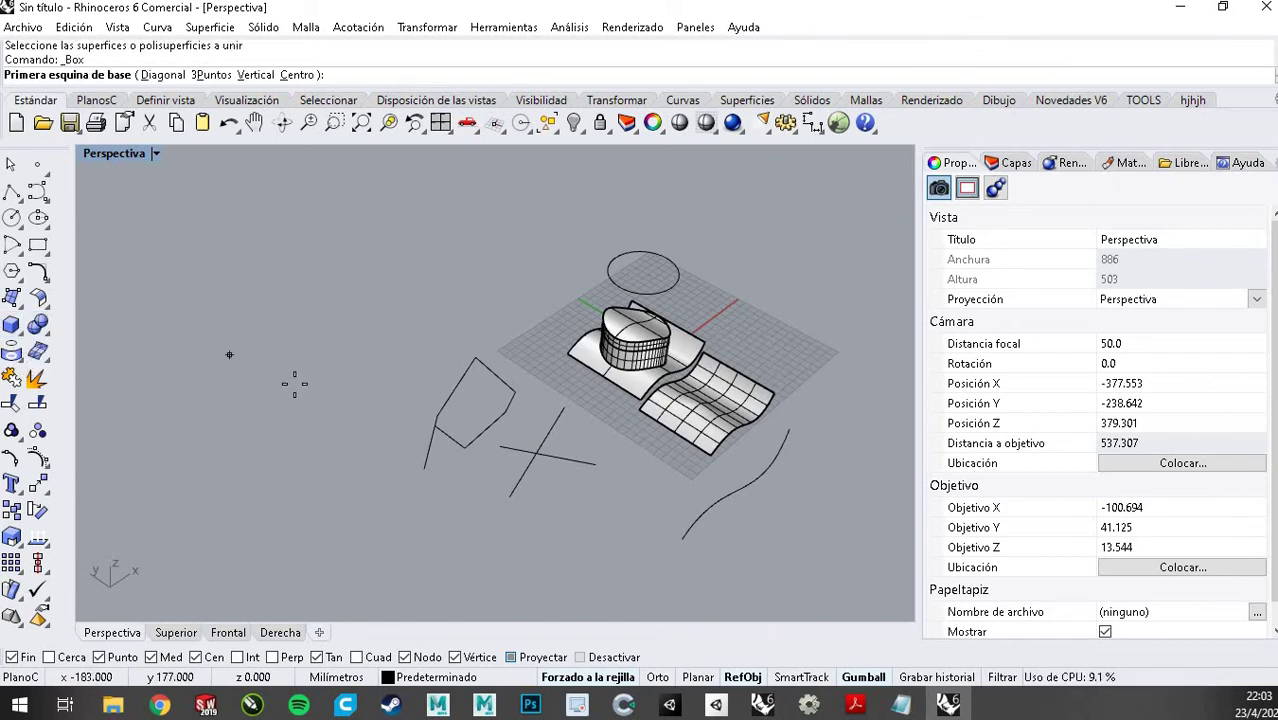
pyautogui.click(296, 385)
pyautogui.click(417, 342)
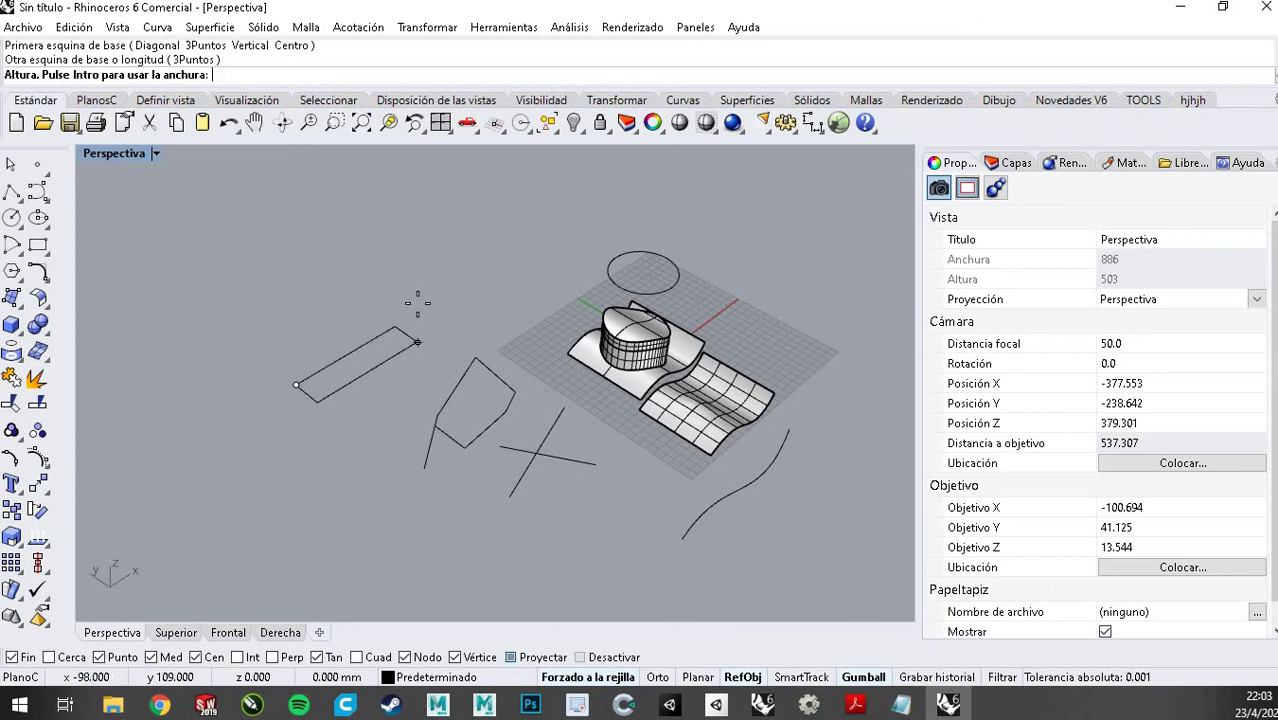
pyautogui.click(440, 230)
pyautogui.scroll(3, 405, 287)
pyautogui.moveTo(405, 287); pyautogui.dragTo(422, 320, button='right')
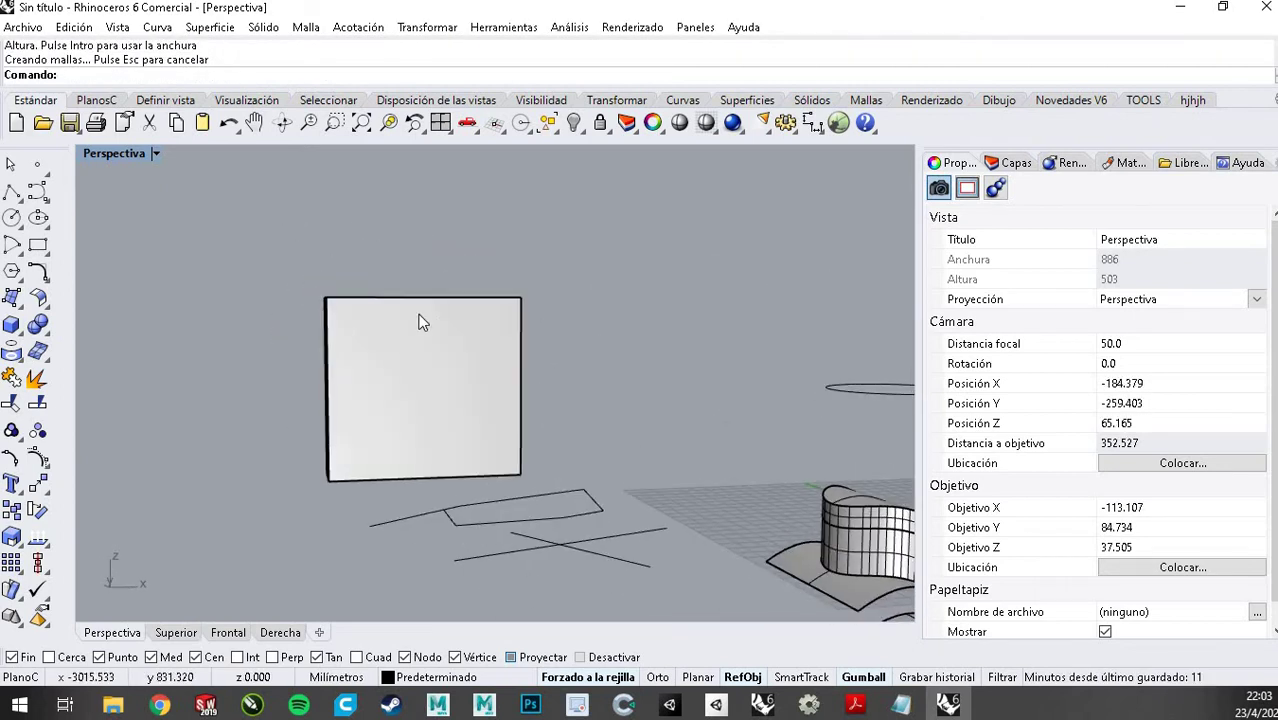
# Draw a two-segment polyline in the front view that enters through the box's top edge, bends inside it and exits through its side edge
pyautogui.click(176, 632)
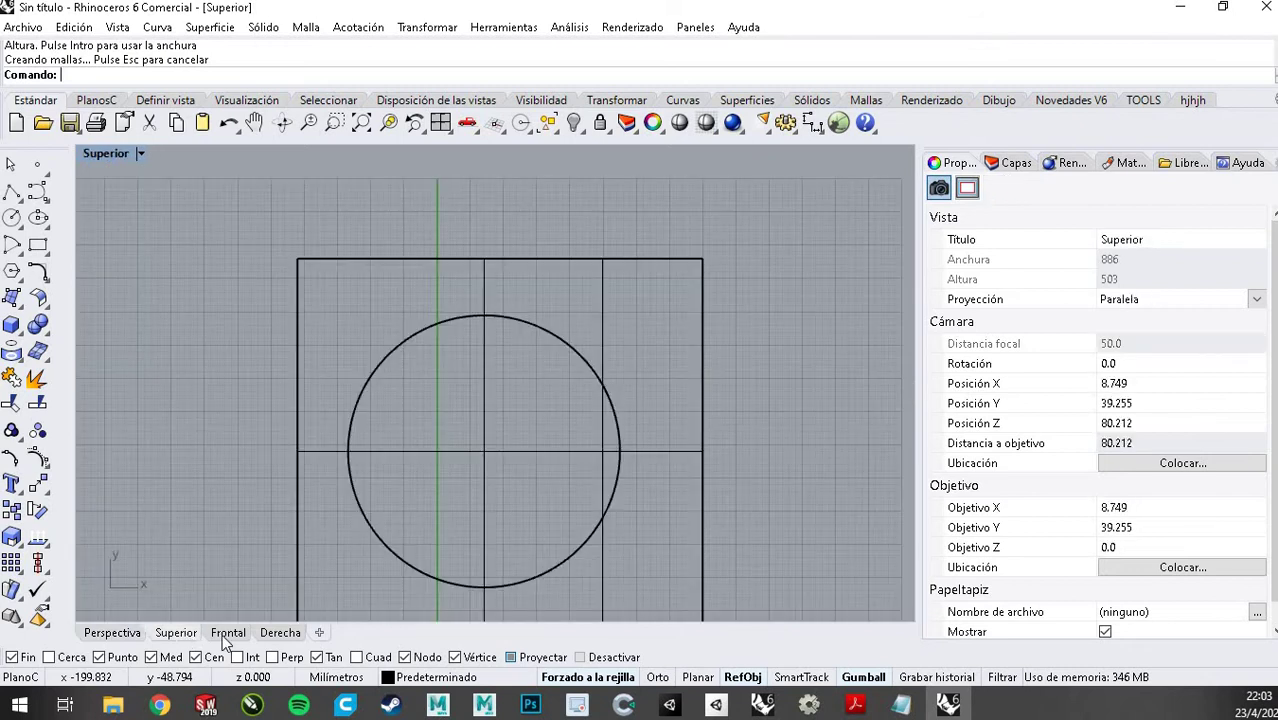
pyautogui.click(227, 634)
pyautogui.scroll(-6, 573, 366)
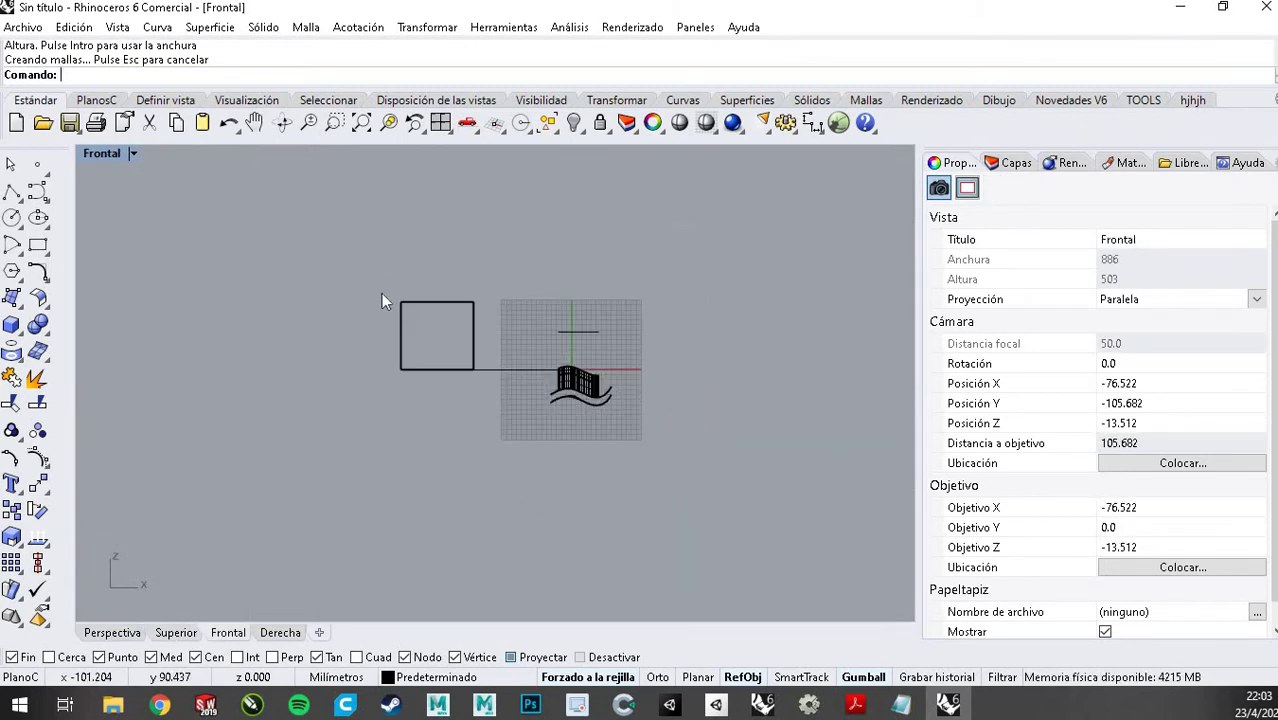
pyautogui.scroll(6, 381, 293)
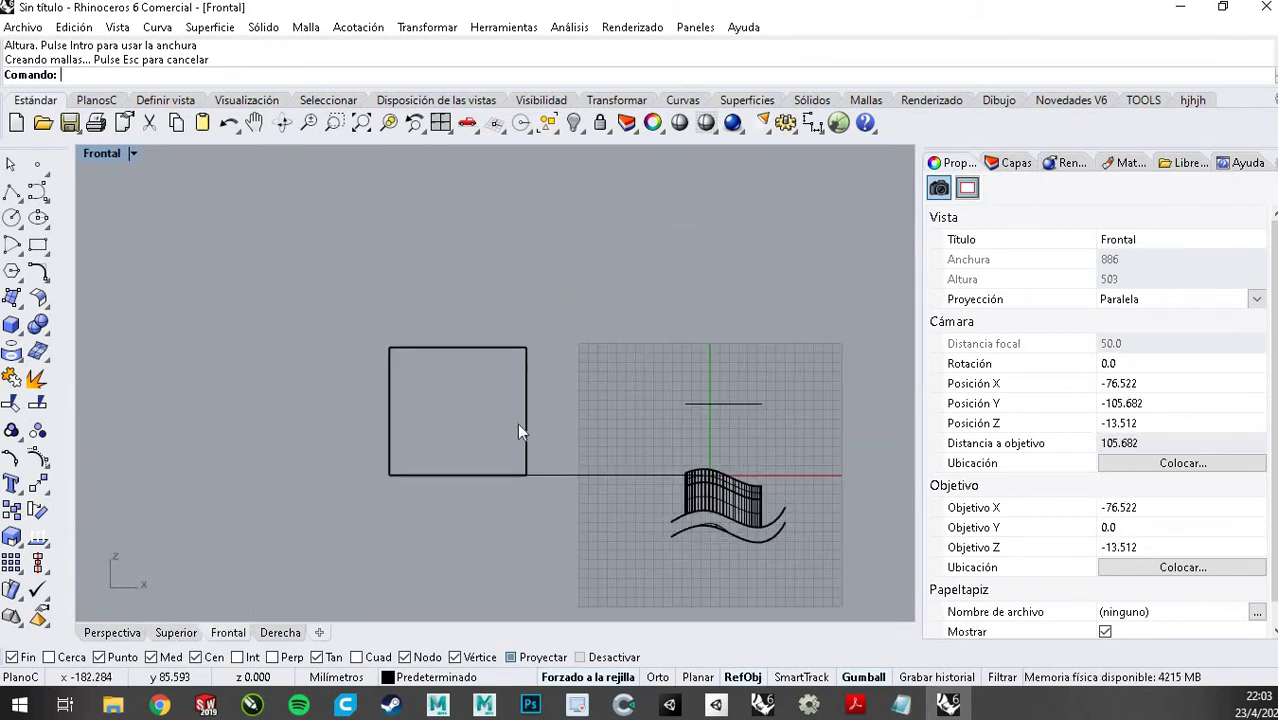
pyautogui.click(12, 192)
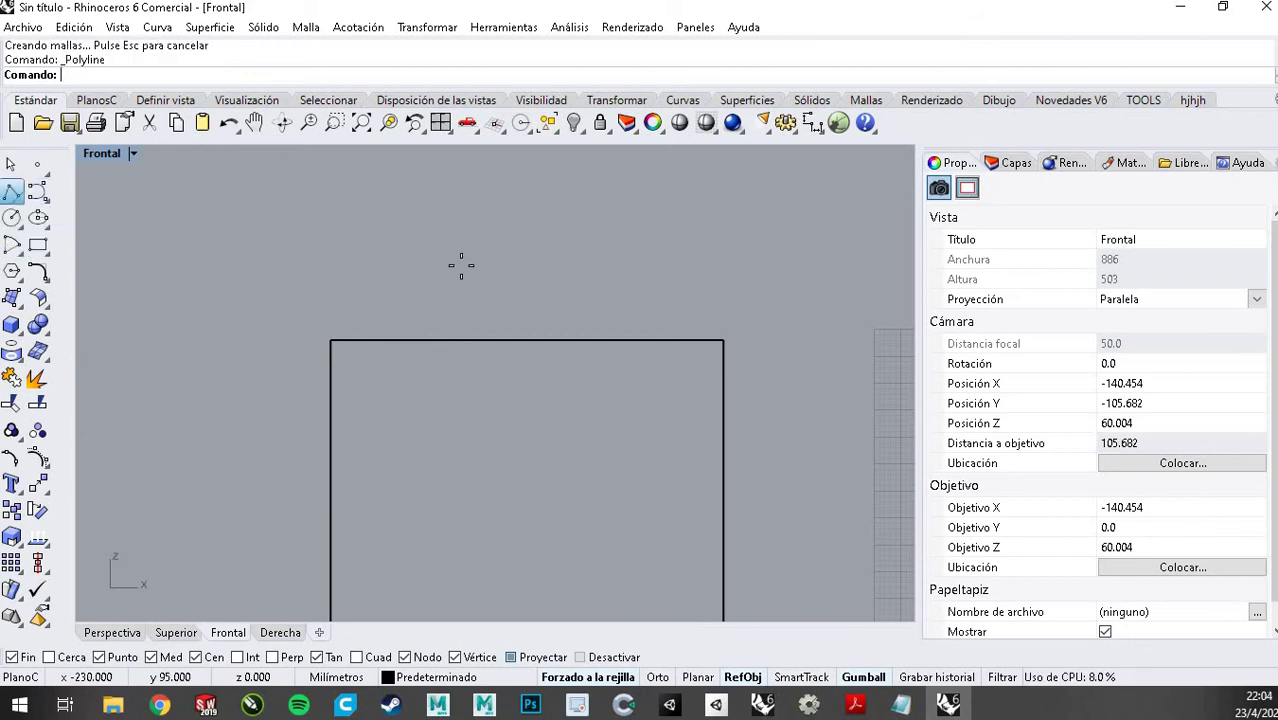
pyautogui.scroll(-1, 502, 248)
pyautogui.click(586, 250)
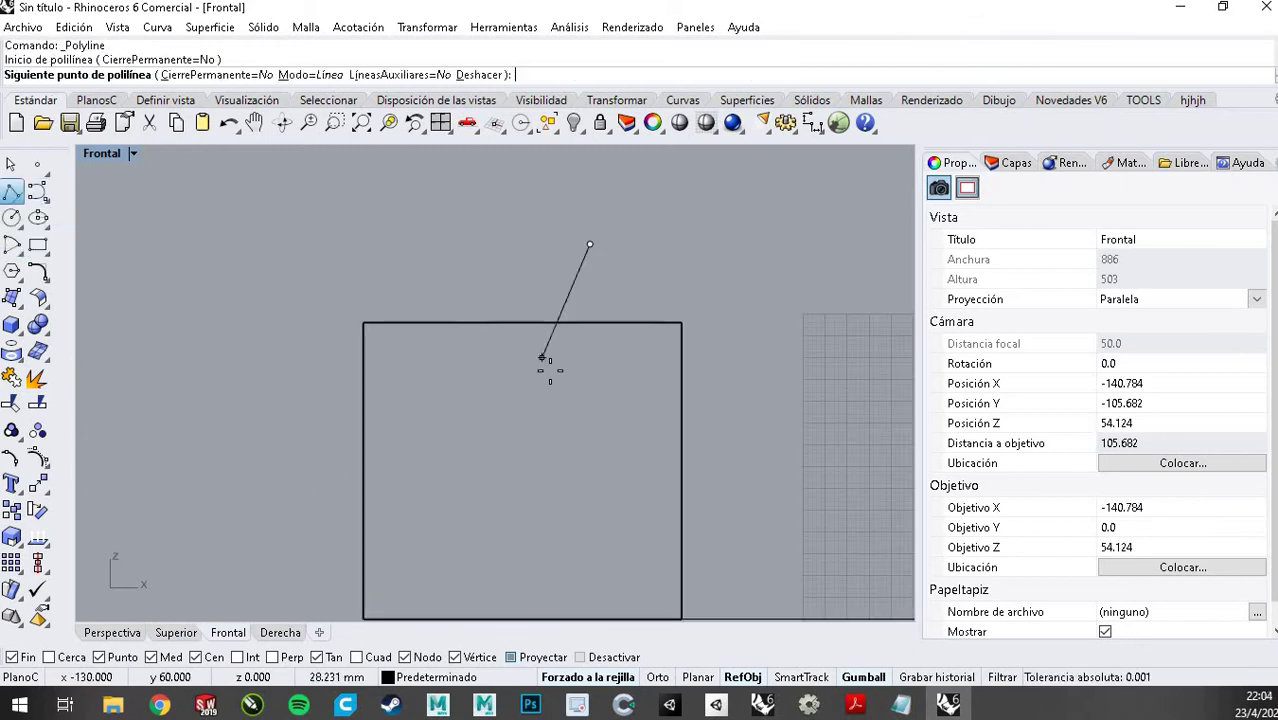
pyautogui.click(563, 381)
pyautogui.click(763, 464)
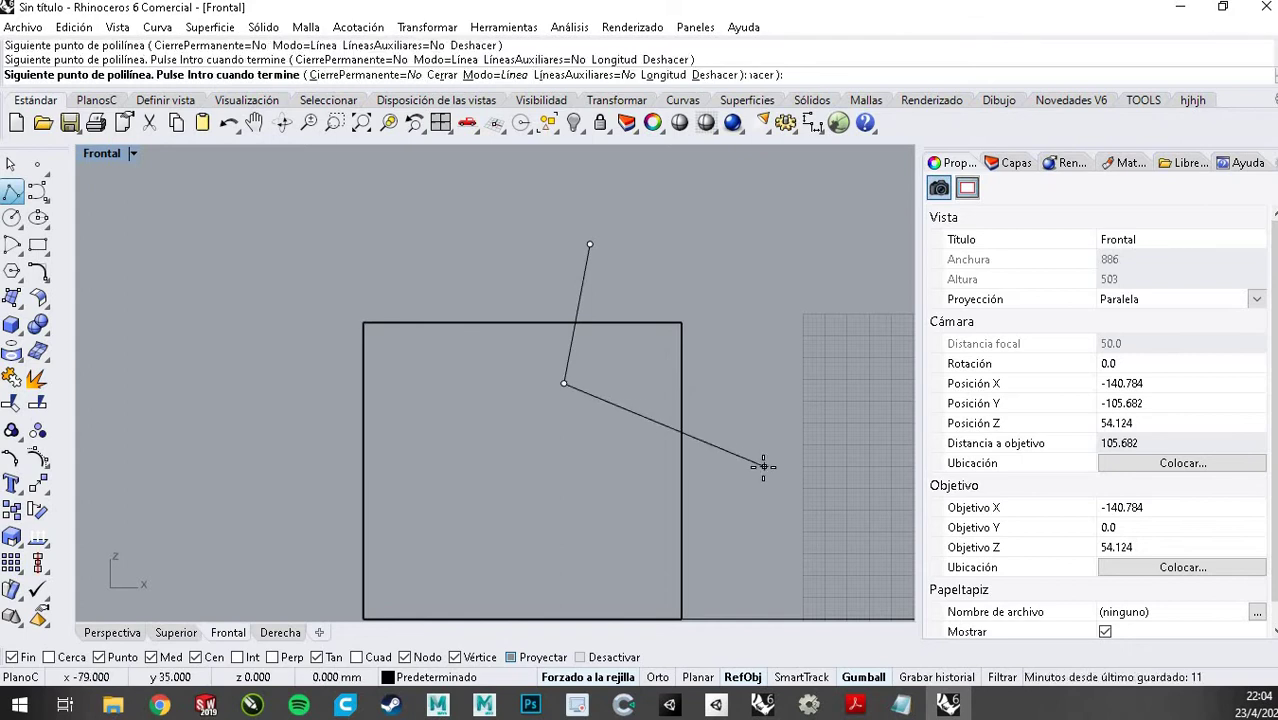
pyautogui.rightClick(763, 466)
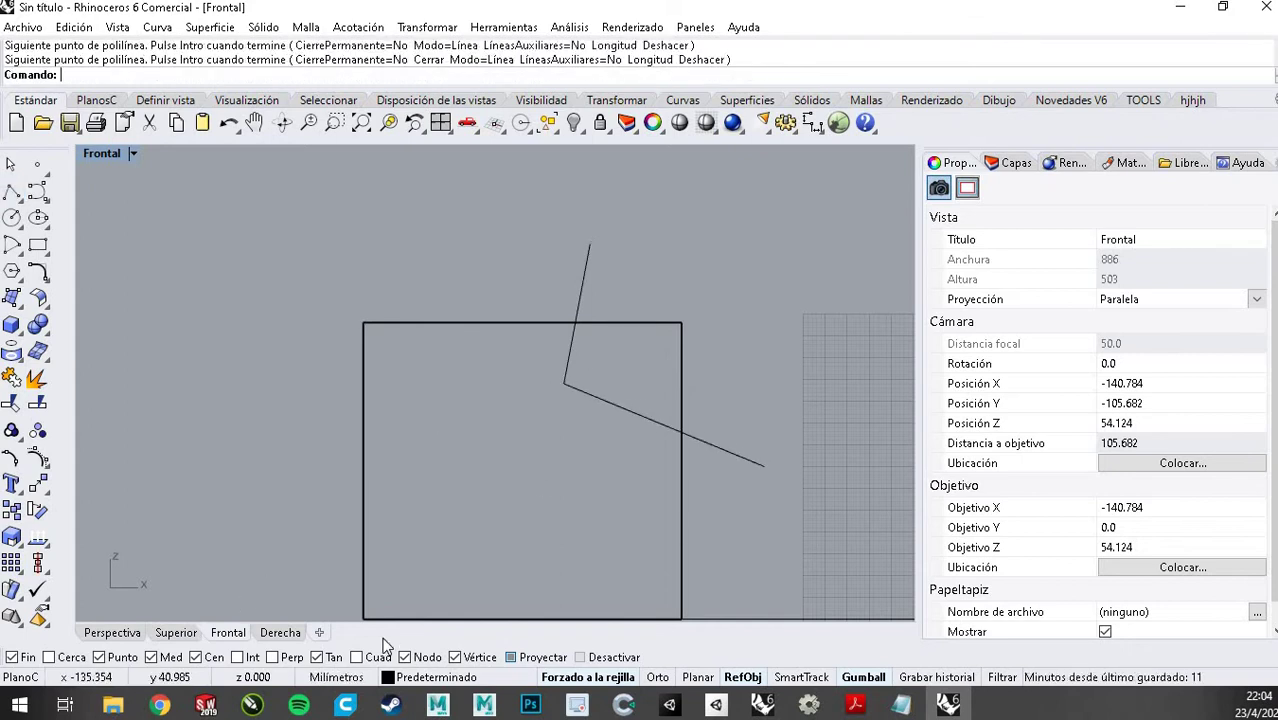
# Extrude the bent polyline along the Y axis in the perspective view so that its surface passes completely through the box
pyautogui.click(112, 632)
pyautogui.scroll(-4, 486, 322)
pyautogui.moveTo(590, 319); pyautogui.dragTo(347, 391, button='right')
pyautogui.click(347, 391)
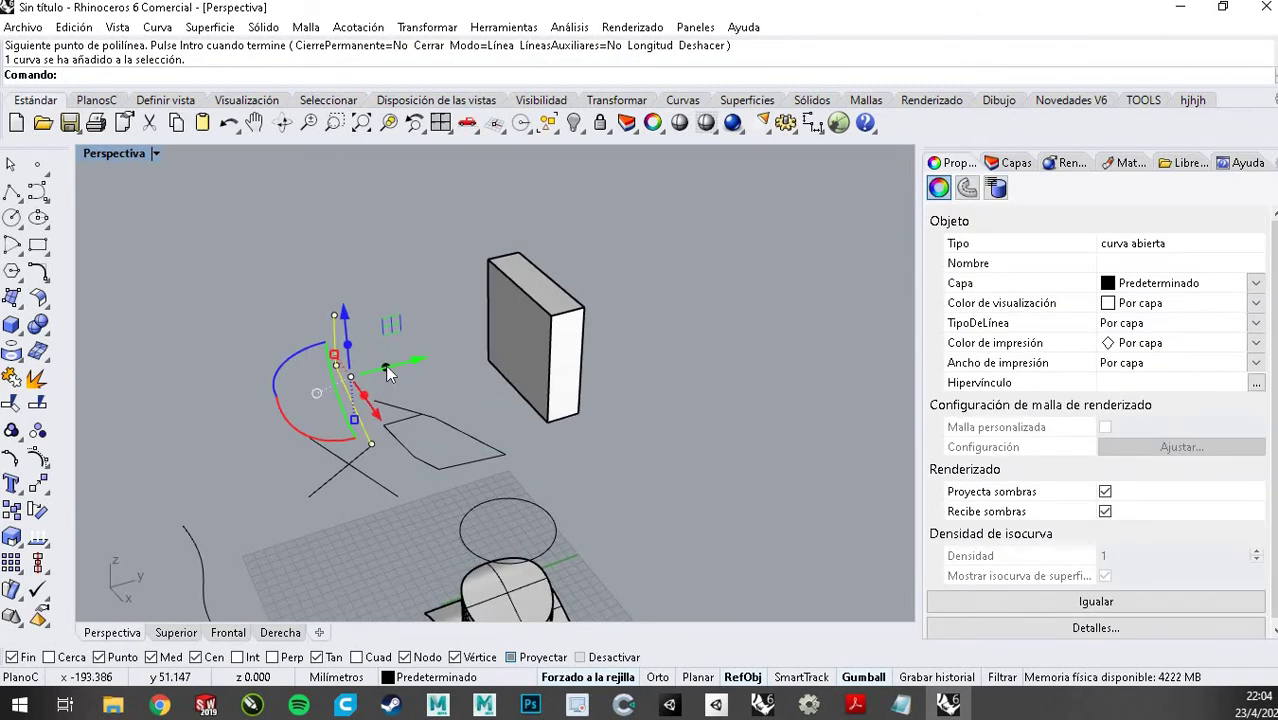
pyautogui.moveTo(430, 362); pyautogui.dragTo(741, 244)
pyautogui.moveTo(648, 372); pyautogui.dragTo(391, 337, button='right')
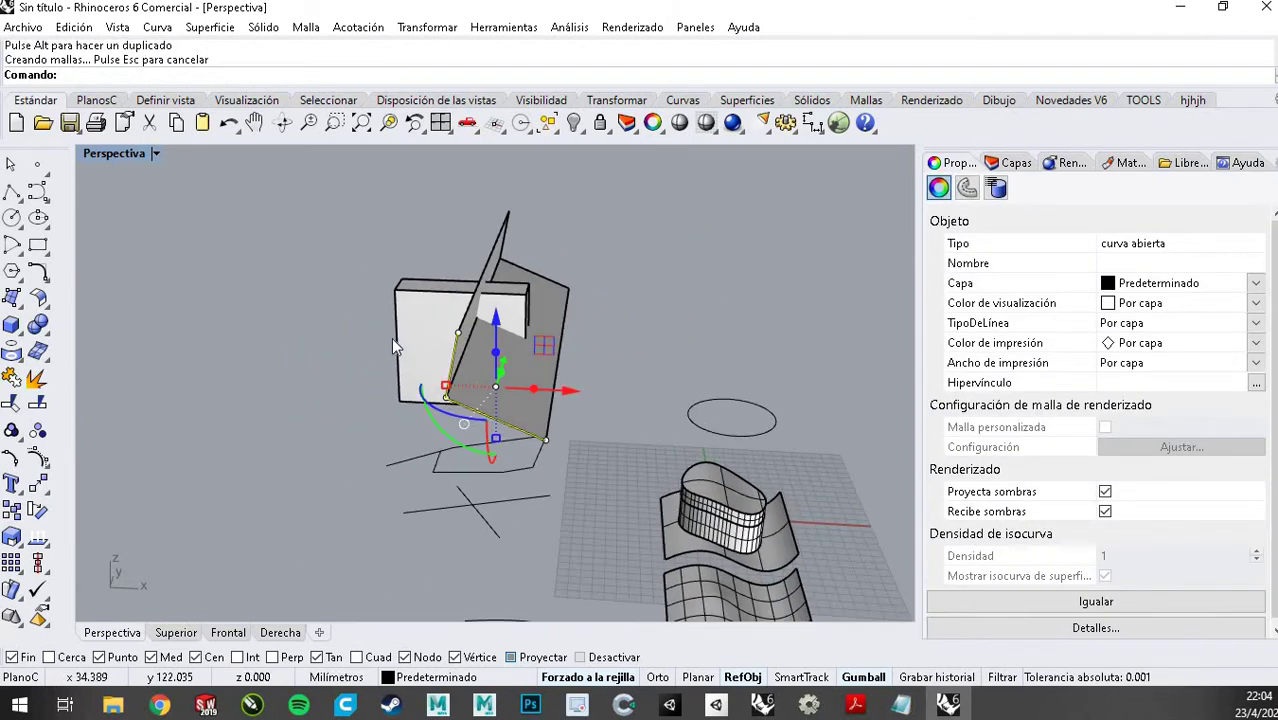
pyautogui.press('Escape')
# Split the box using the extruded polyline surface as the cutting object
pyautogui.scroll(3, 474, 336)
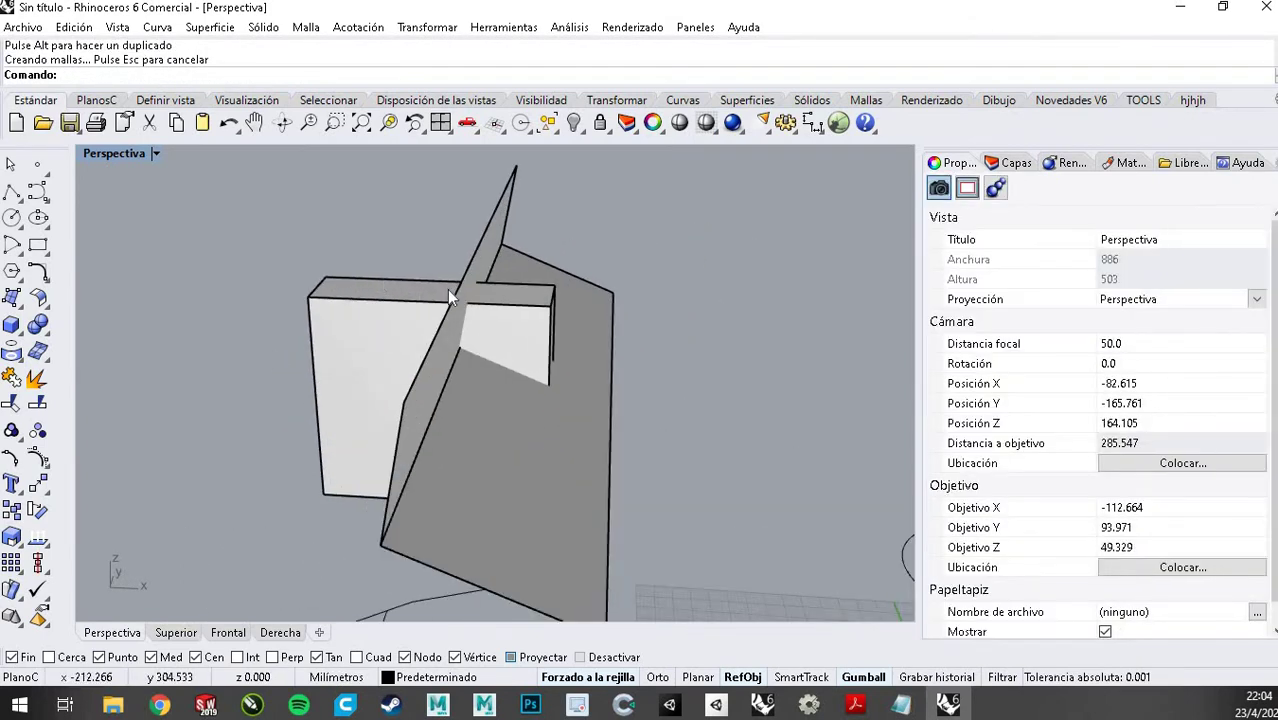
pyautogui.click(37, 403)
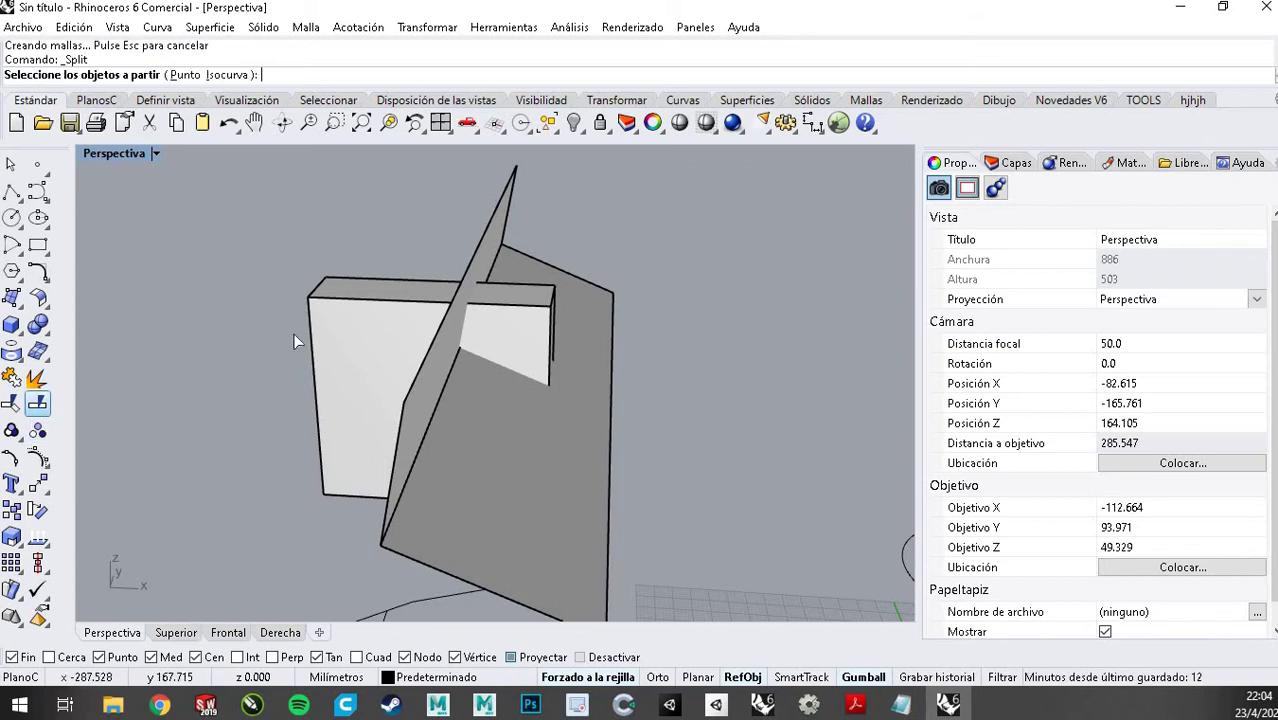
pyautogui.click(381, 328)
pyautogui.press('Return')
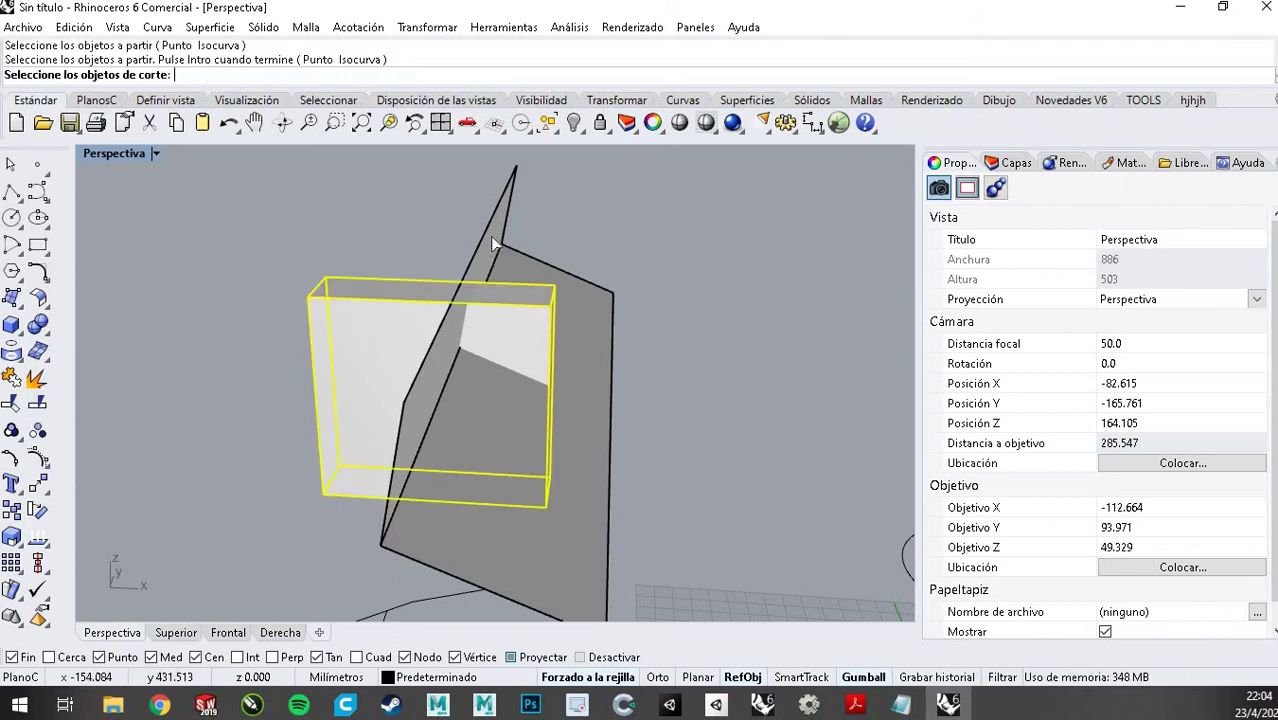
pyautogui.click(491, 237)
pyautogui.press('Return')
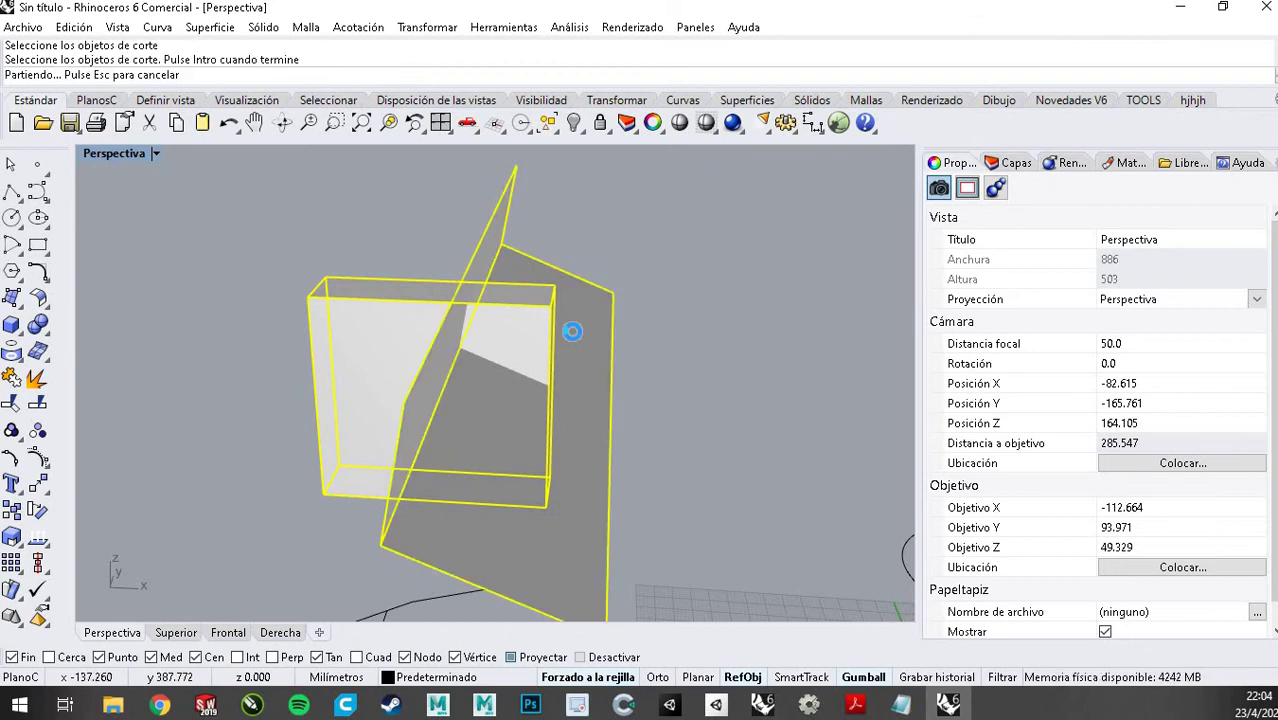
# Select the two pieces of the split box in turn, and delete the extruded cutting surface
pyautogui.click(536, 351)
pyautogui.keyDown('shift'); pyautogui.click(369, 307); pyautogui.keyUp('shift')
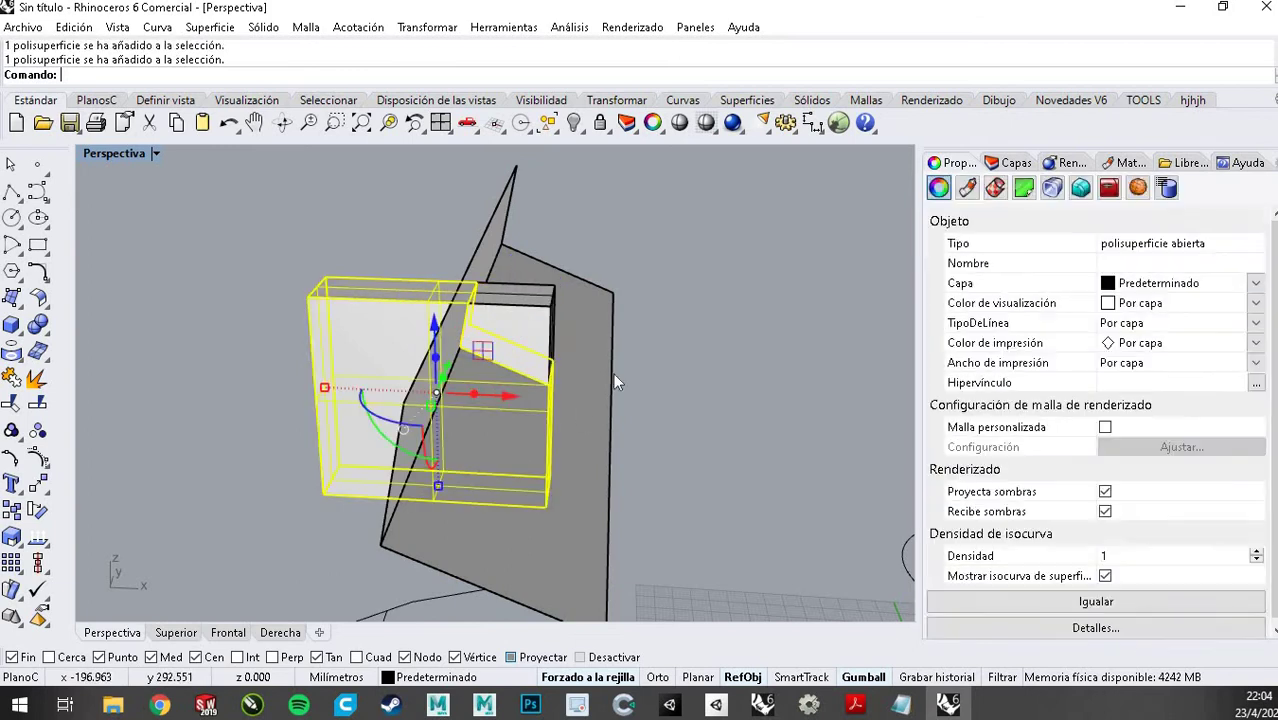
pyautogui.click(519, 306)
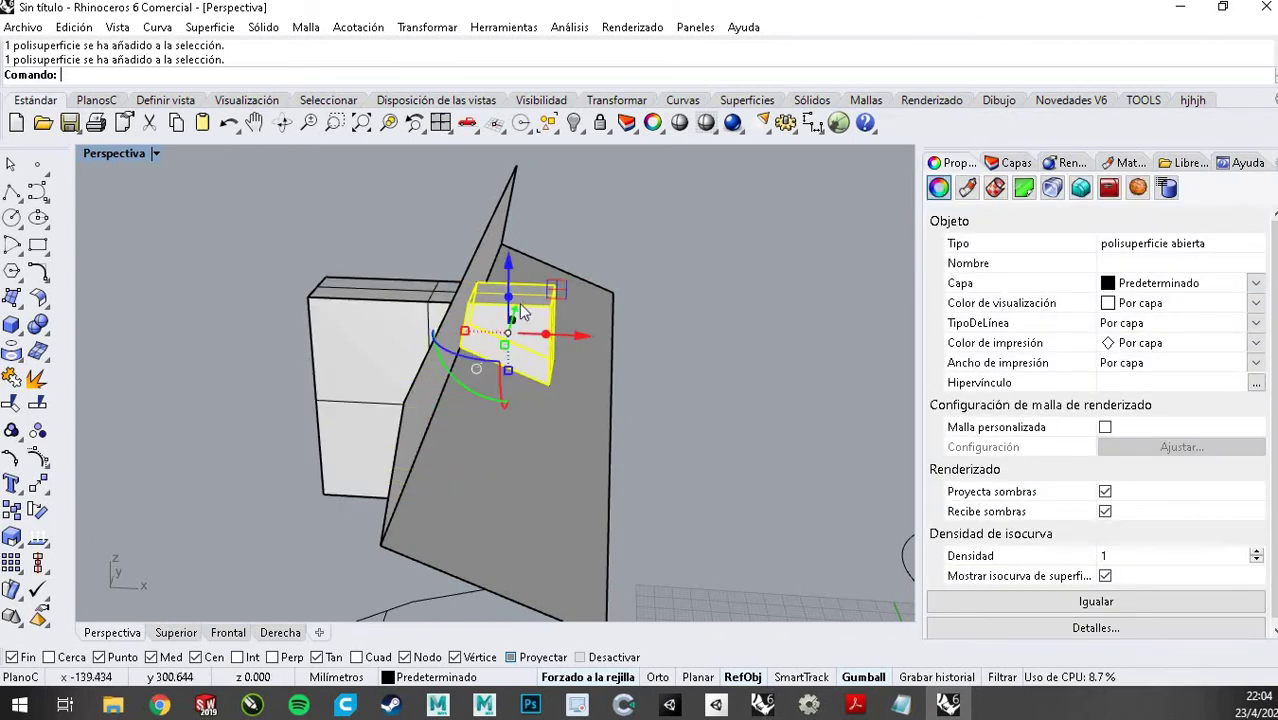
pyautogui.keyDown('shift'); pyautogui.click(378, 335); pyautogui.keyUp('shift')
pyautogui.moveTo(747, 242); pyautogui.dragTo(641, 341, button='right')
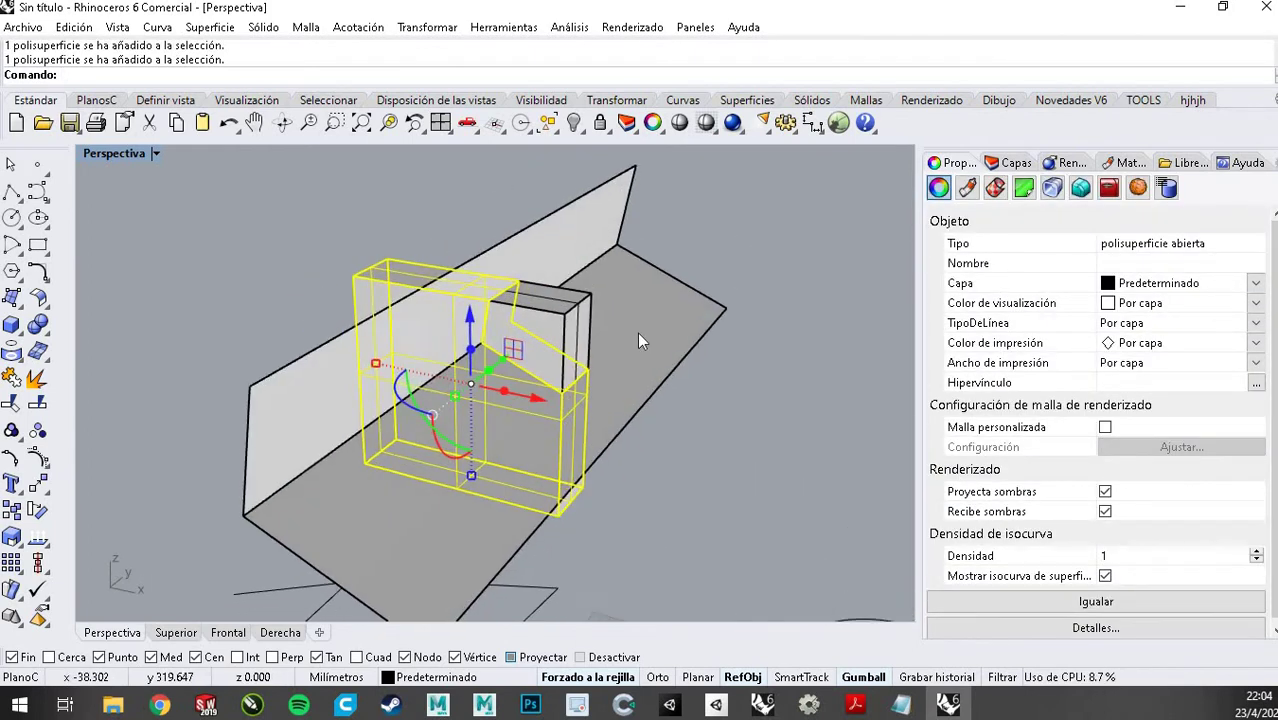
pyautogui.click(639, 332)
pyautogui.press('Delete')
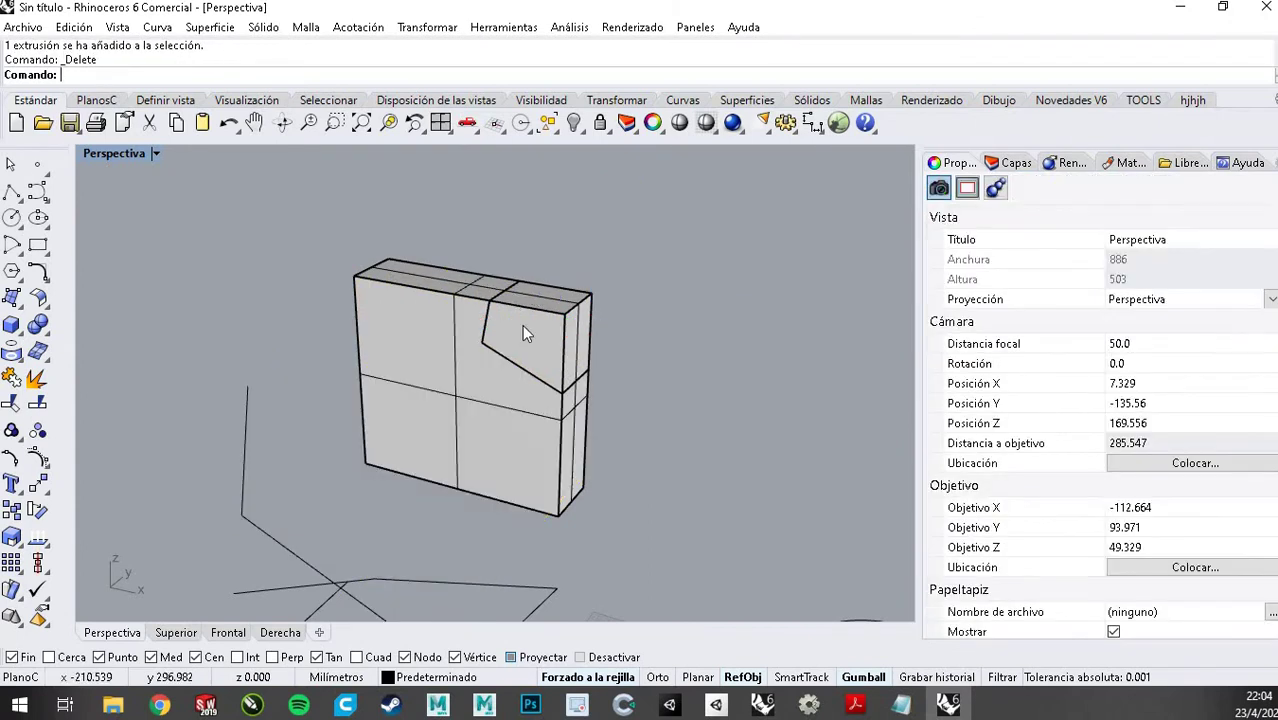
# Select the cut-off corner piece and examine from several sides how it fits against the rest of the box
pyautogui.moveTo(522, 324); pyautogui.dragTo(473, 384, button='right')
pyautogui.click(495, 312)
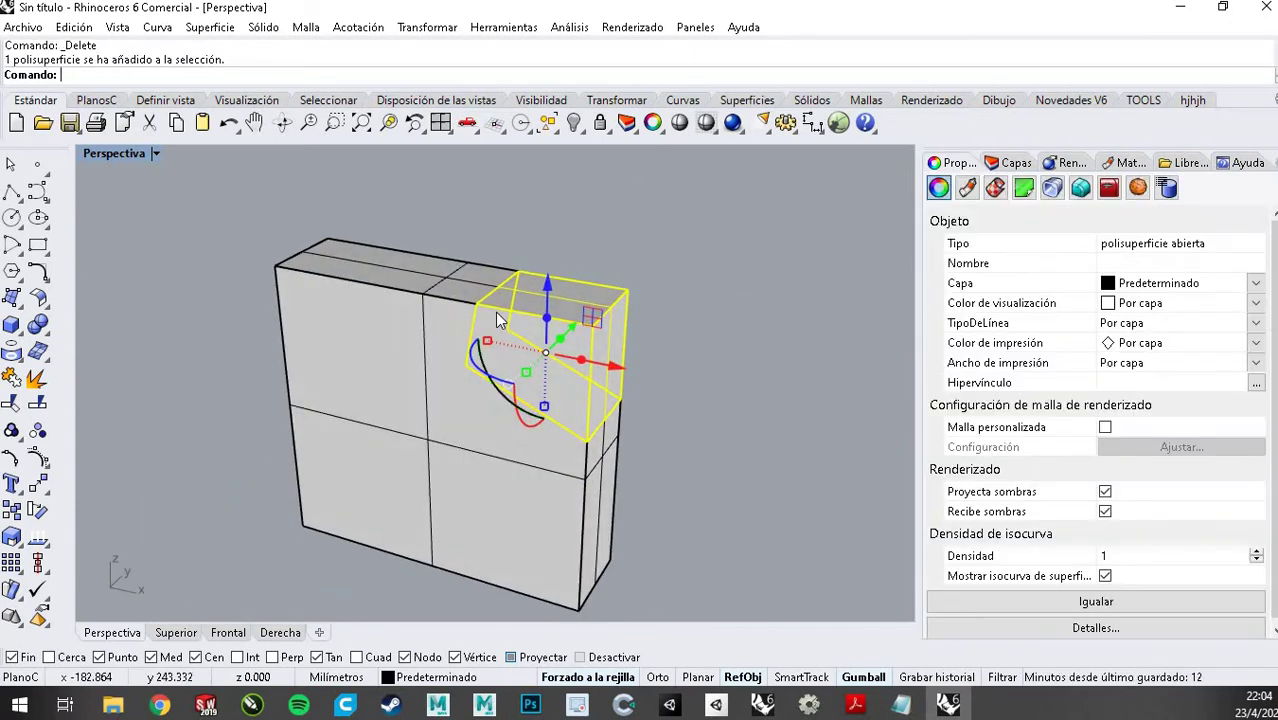
pyautogui.scroll(4, 590, 330)
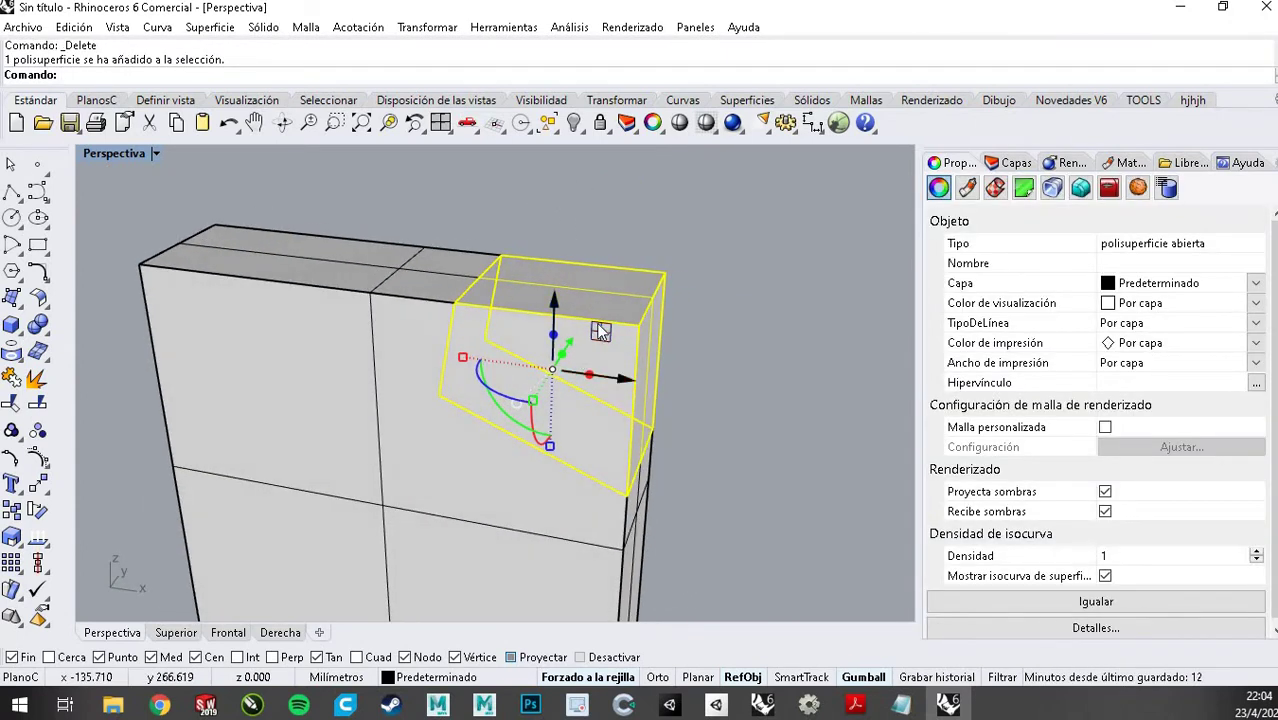
pyautogui.scroll(-3, 600, 332)
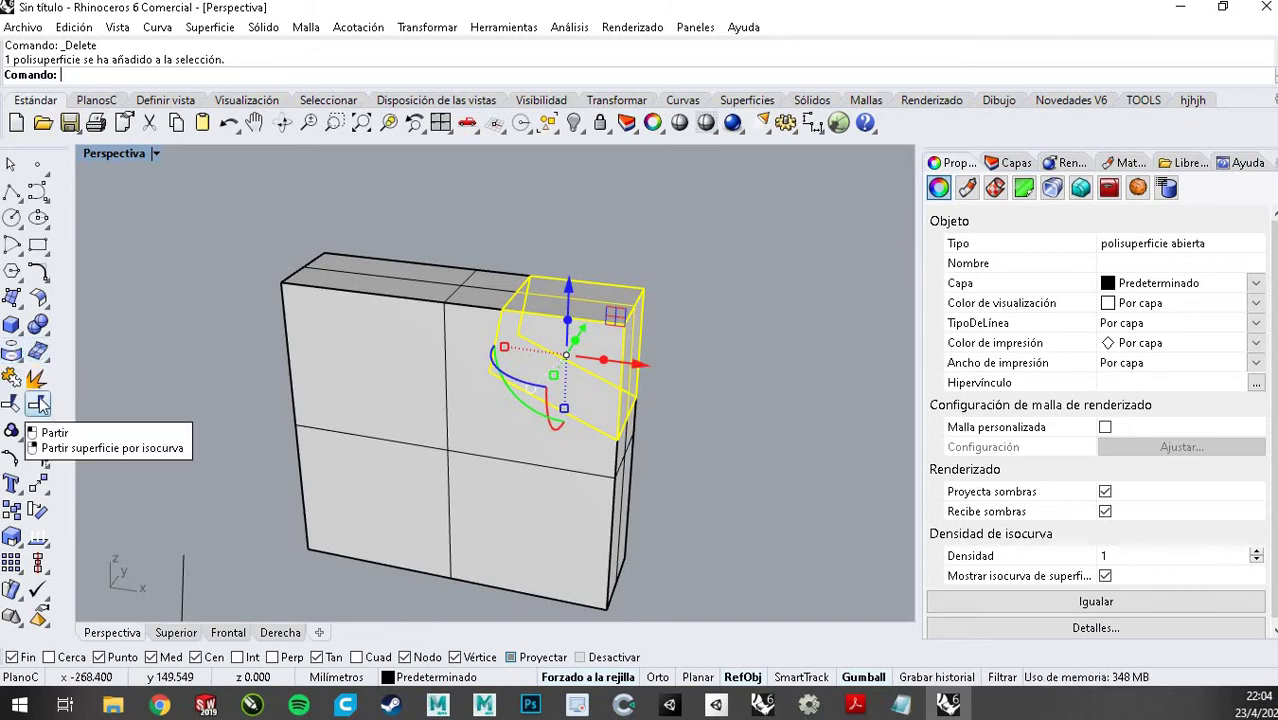
pyautogui.moveTo(215, 300); pyautogui.dragTo(590, 340, button='right')
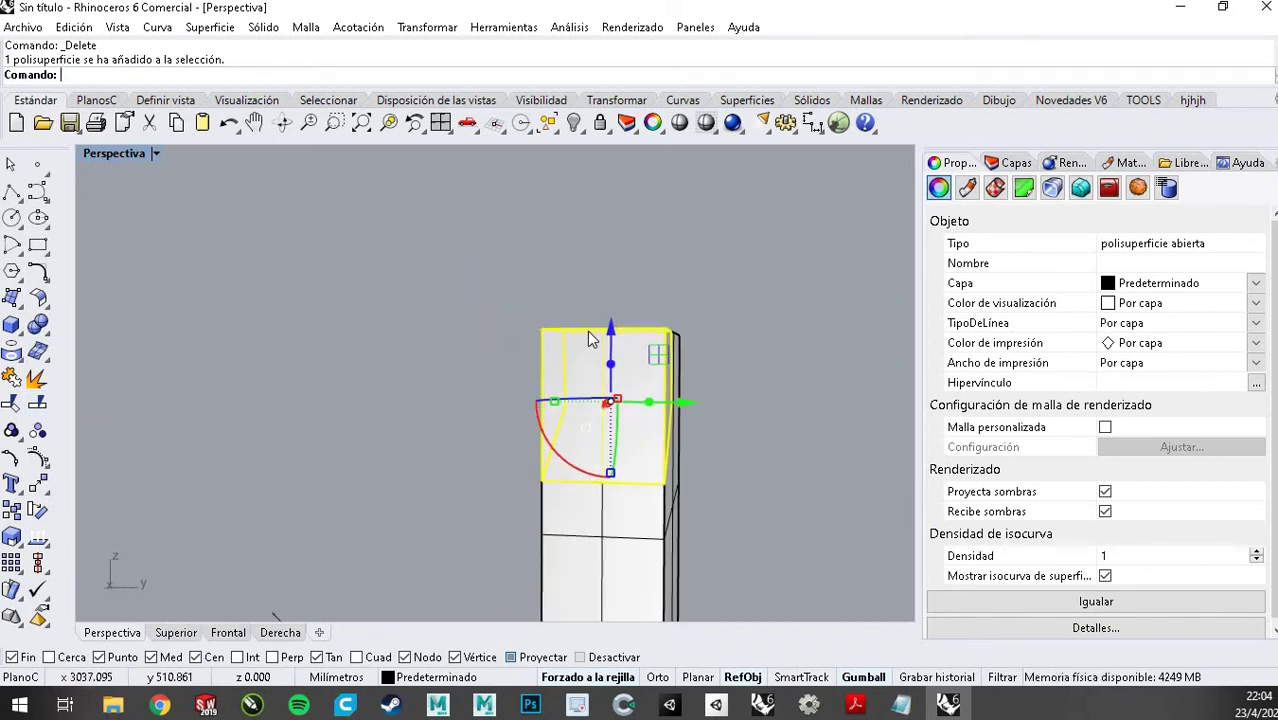
pyautogui.scroll(3, 592, 338)
pyautogui.moveTo(699, 357); pyautogui.dragTo(464, 295, button='right')
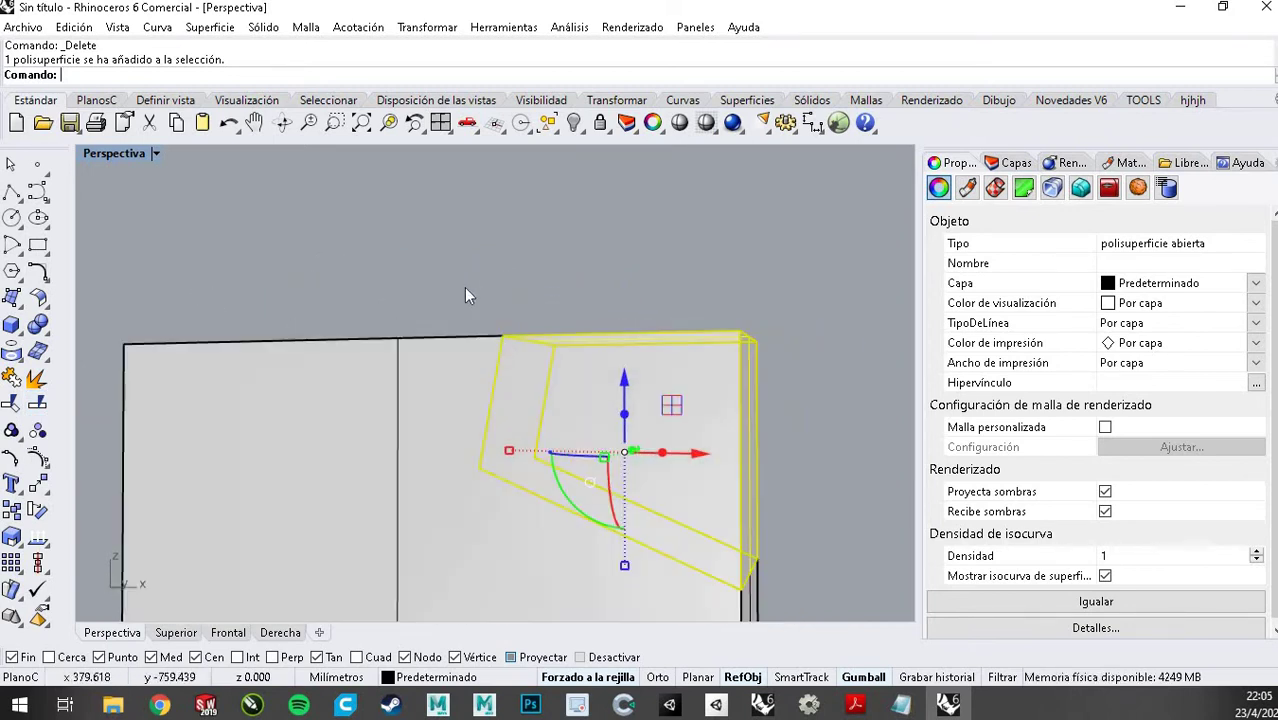
pyautogui.scroll(-3, 588, 350)
pyautogui.moveTo(588, 350); pyautogui.dragTo(420, 275, button='right')
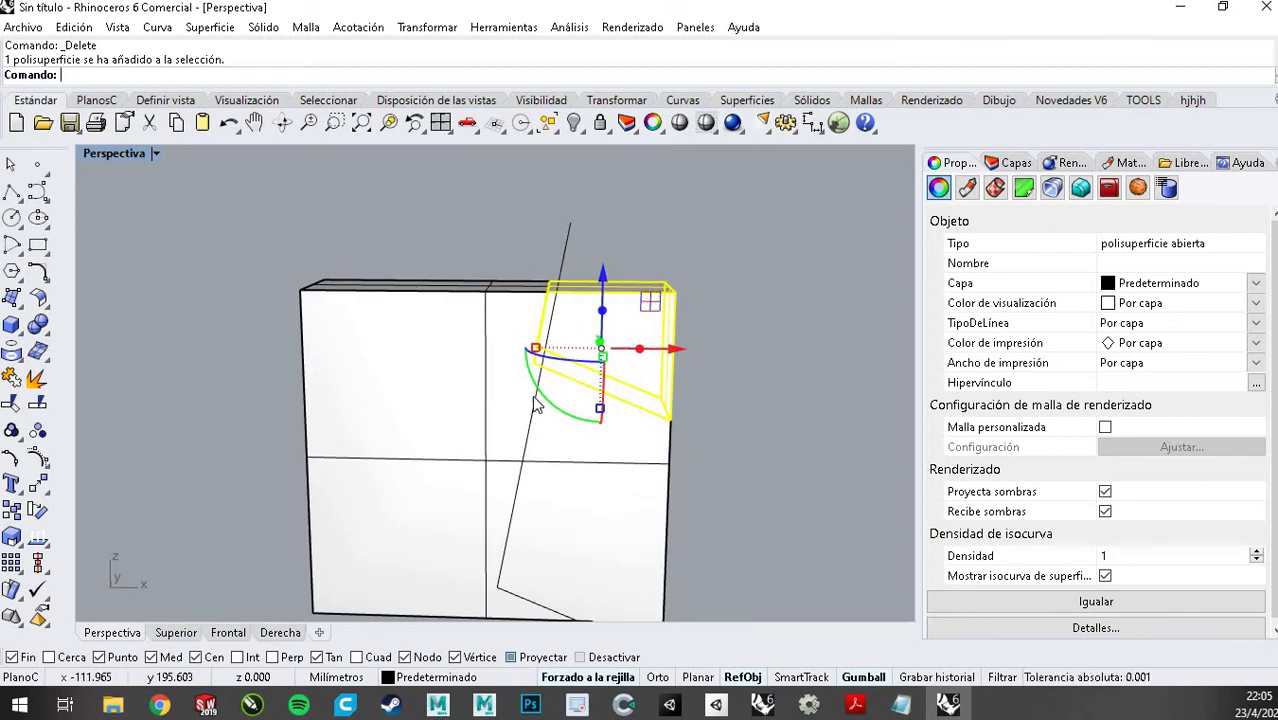
# Pull the corner piece out of the box along the Y axis and delete it
pyautogui.moveTo(900, 380); pyautogui.dragTo(528, 342, button='right')
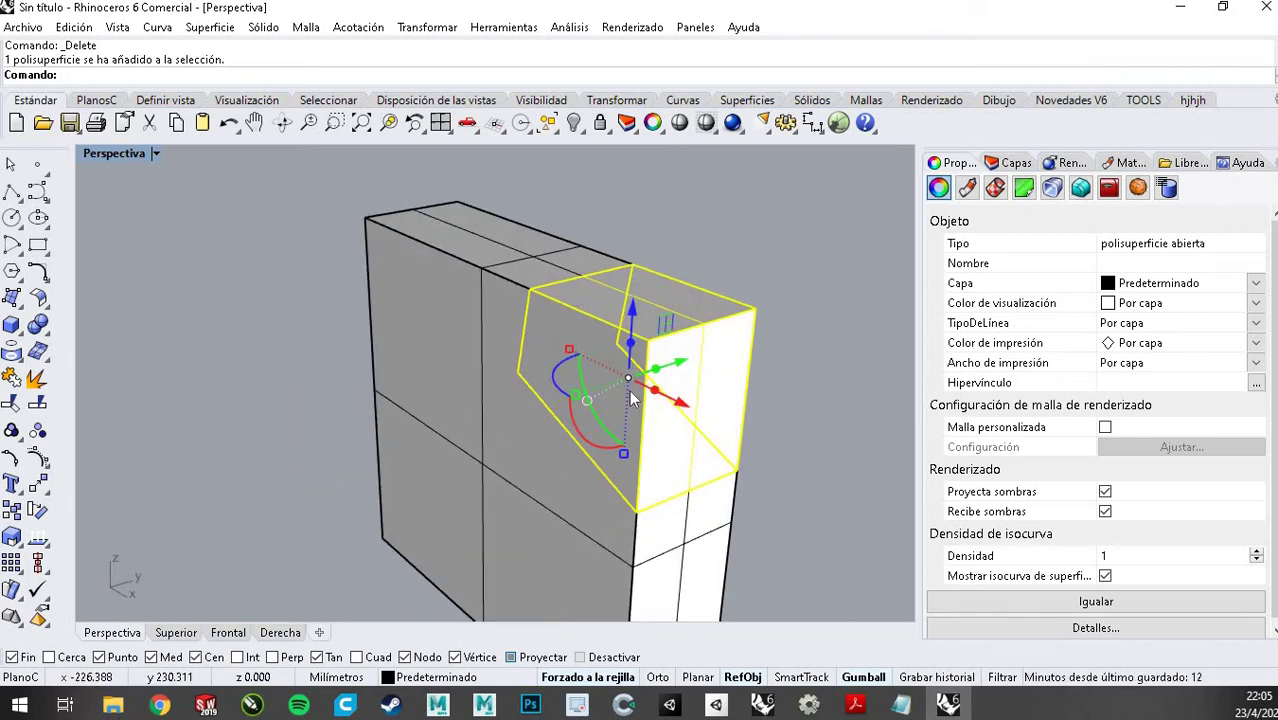
pyautogui.moveTo(680, 372); pyautogui.dragTo(836, 291)
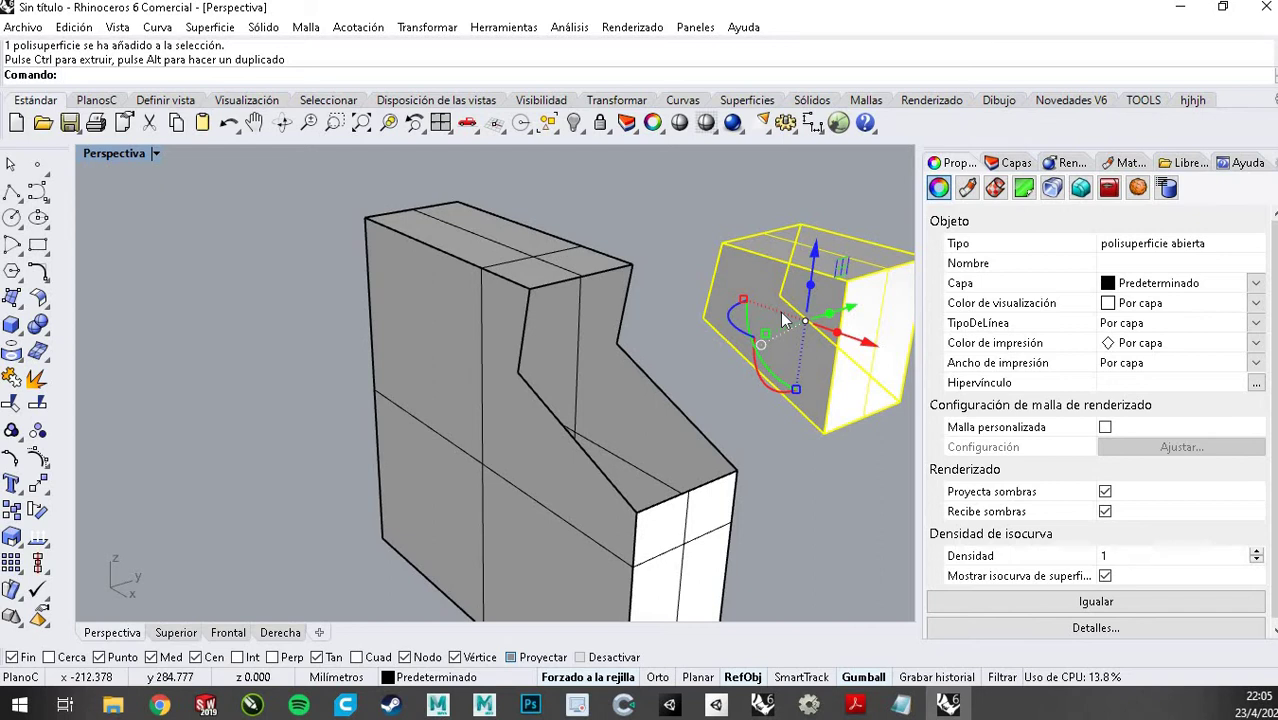
pyautogui.press('Delete')
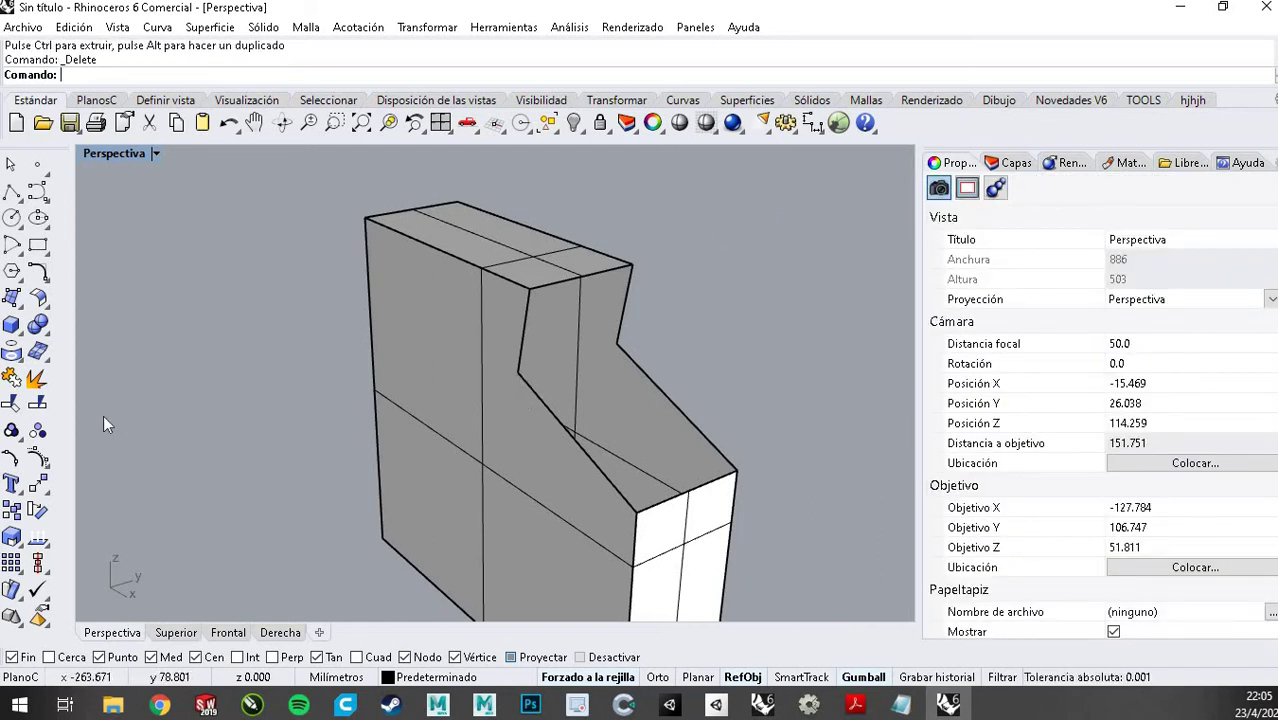
# Explode the remaining hollow part of the box into separate surfaces
pyautogui.moveTo(476, 423); pyautogui.dragTo(495, 407, button='right')
pyautogui.click(495, 407)
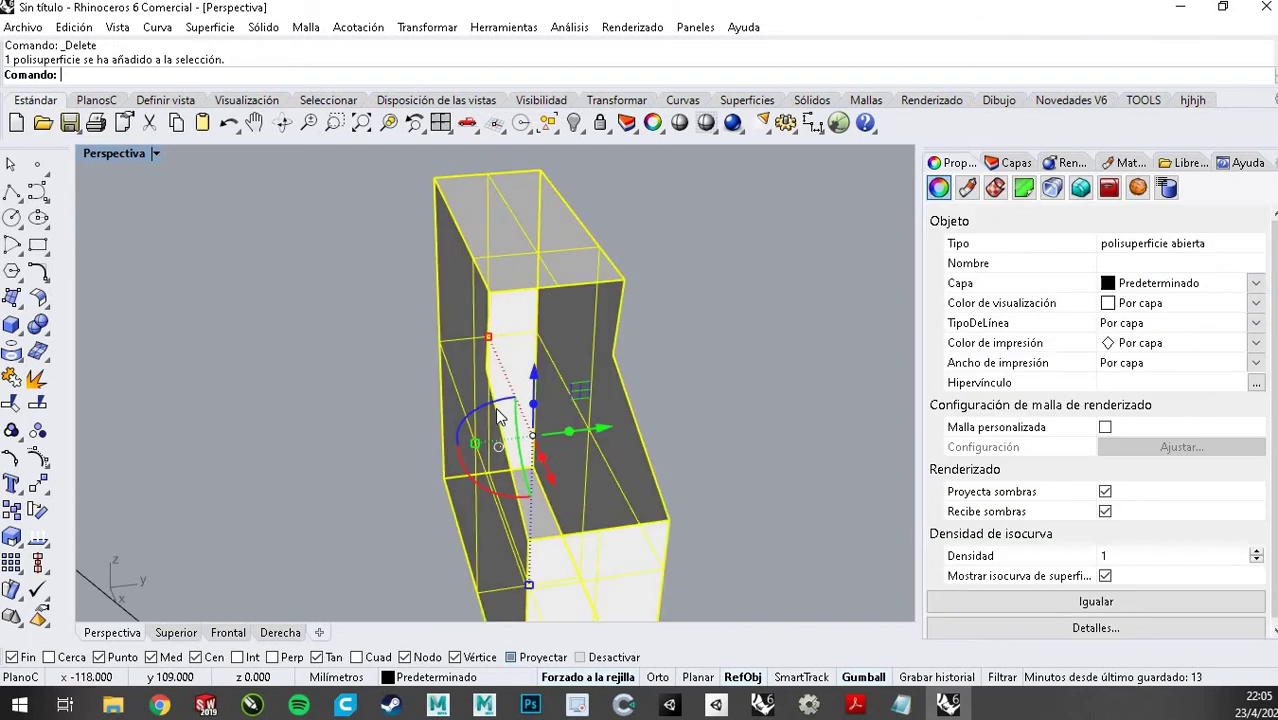
pyautogui.click(40, 398)
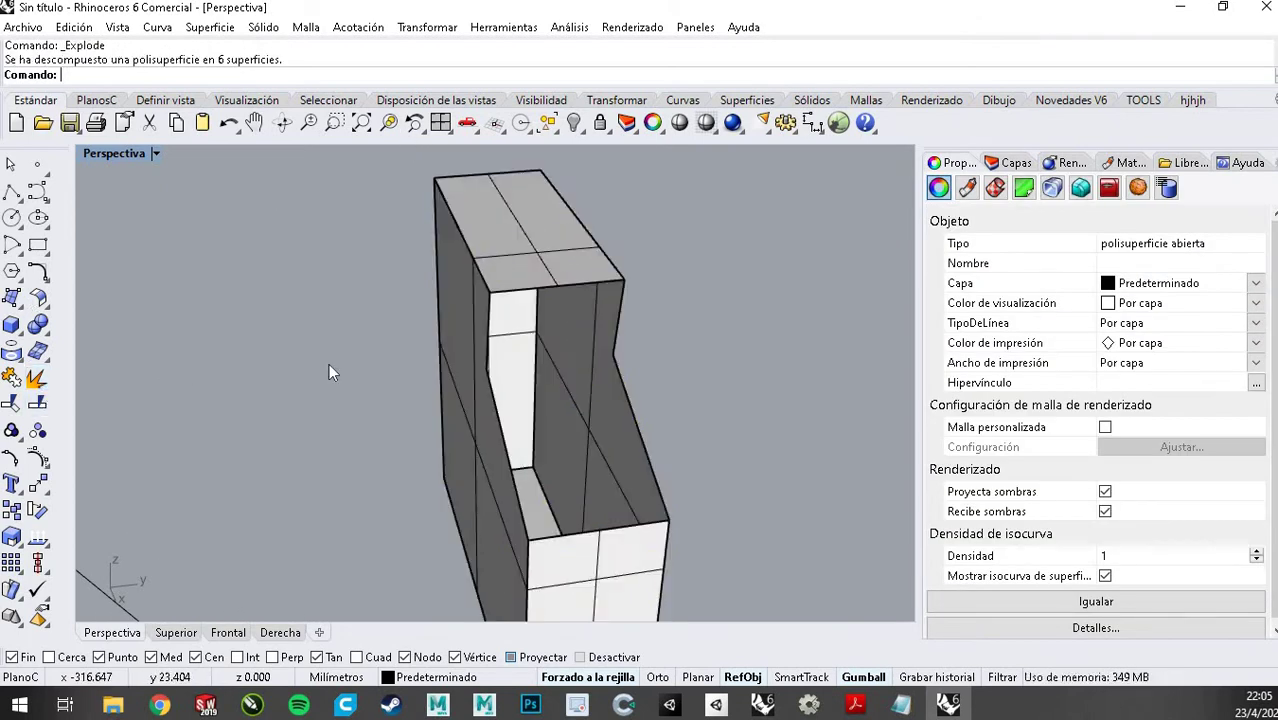
# Select the near notched side surface to check that it is separate, and delete the opposite notched side
pyautogui.click(488, 342)
pyautogui.moveTo(261, 377); pyautogui.dragTo(340, 362, button='right')
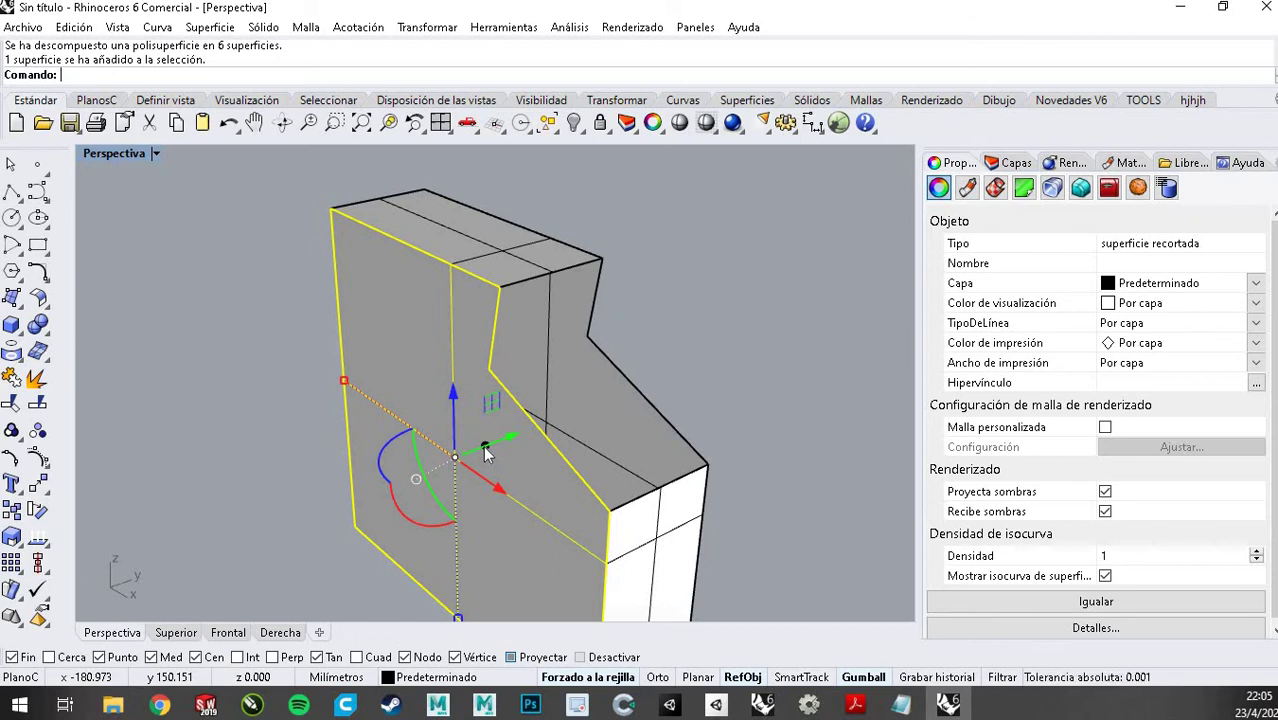
pyautogui.click(660, 422)
pyautogui.press('Delete')
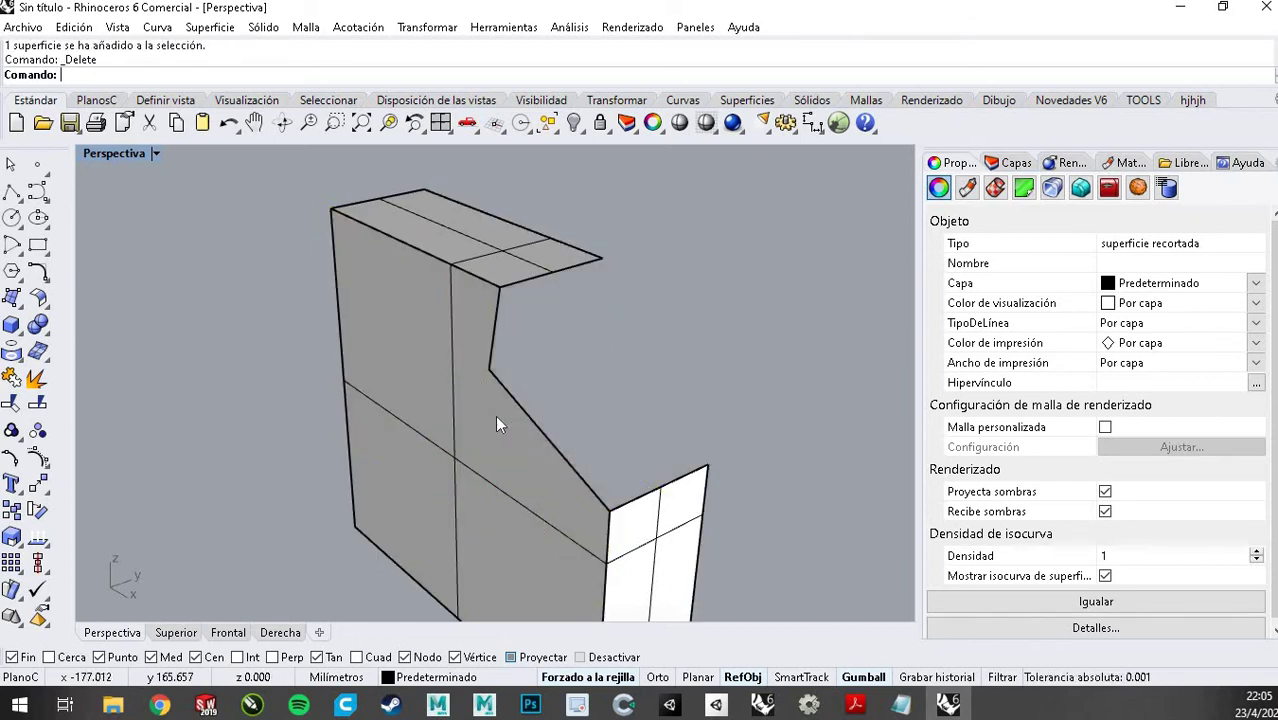
# Restore the notched box to its complete form with both notched sides, and clear the selection
pyautogui.click(499, 423)
pyautogui.moveTo(484, 445); pyautogui.dragTo(621, 519)
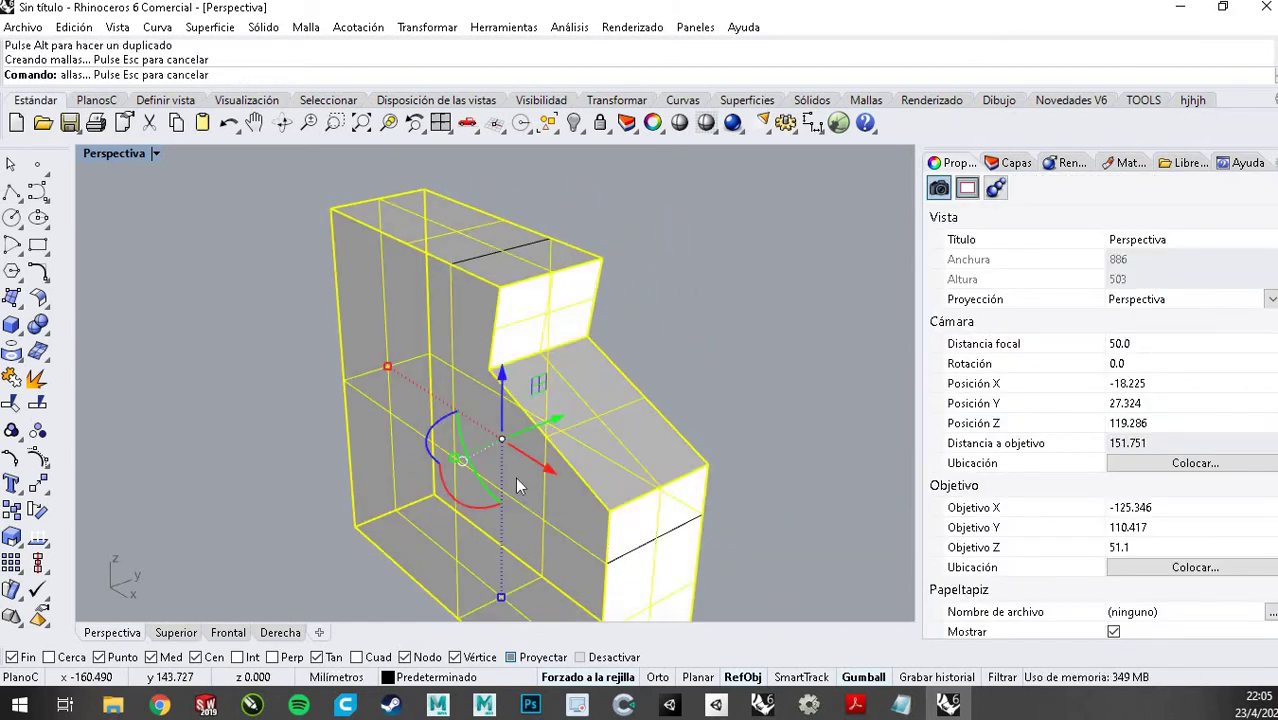
pyautogui.click(757, 383)
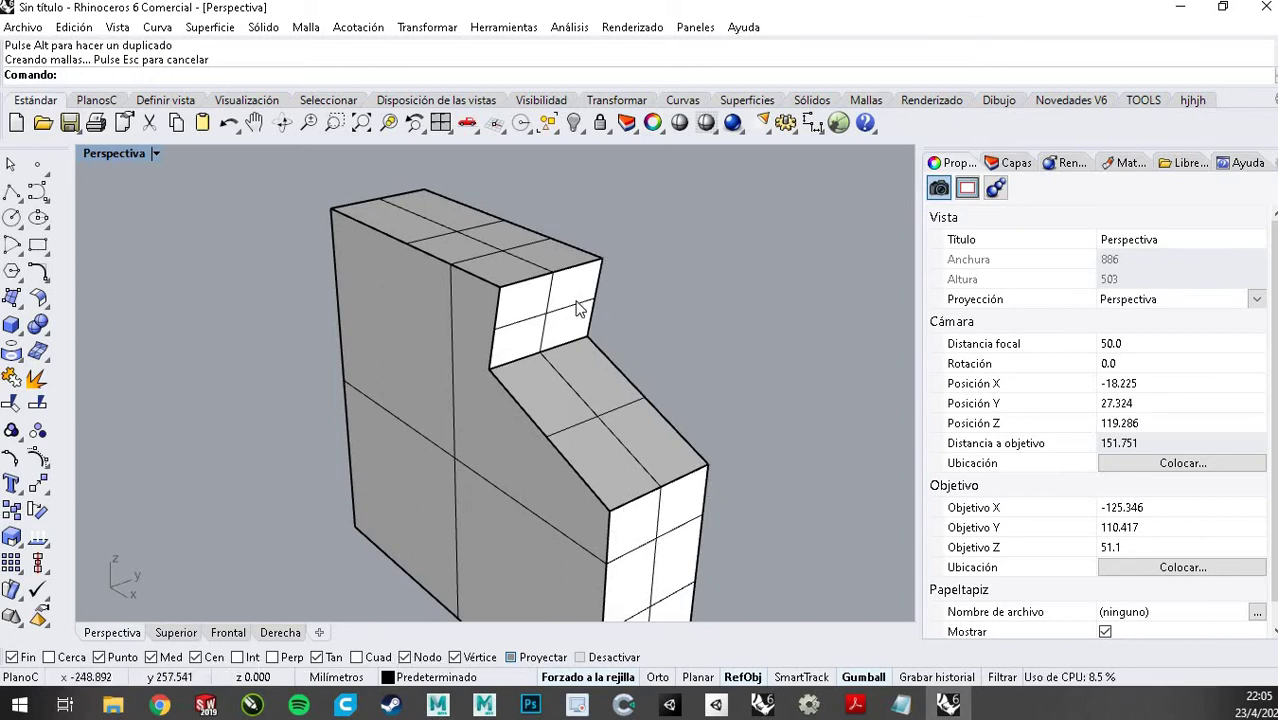
pyautogui.moveTo(271, 348); pyautogui.dragTo(589, 298, button='right')
pyautogui.scroll(-10, 515, 295)
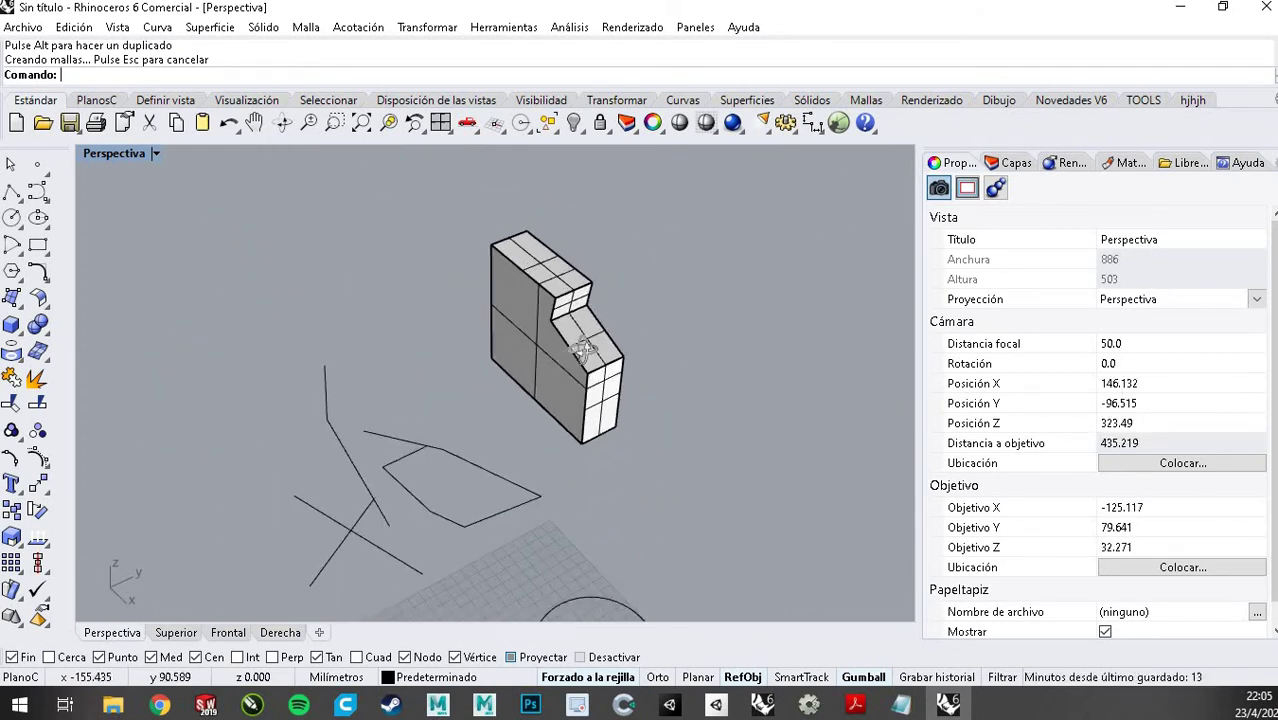
pyautogui.scroll(-3, 515, 295)
pyautogui.scroll(3, 619, 422)
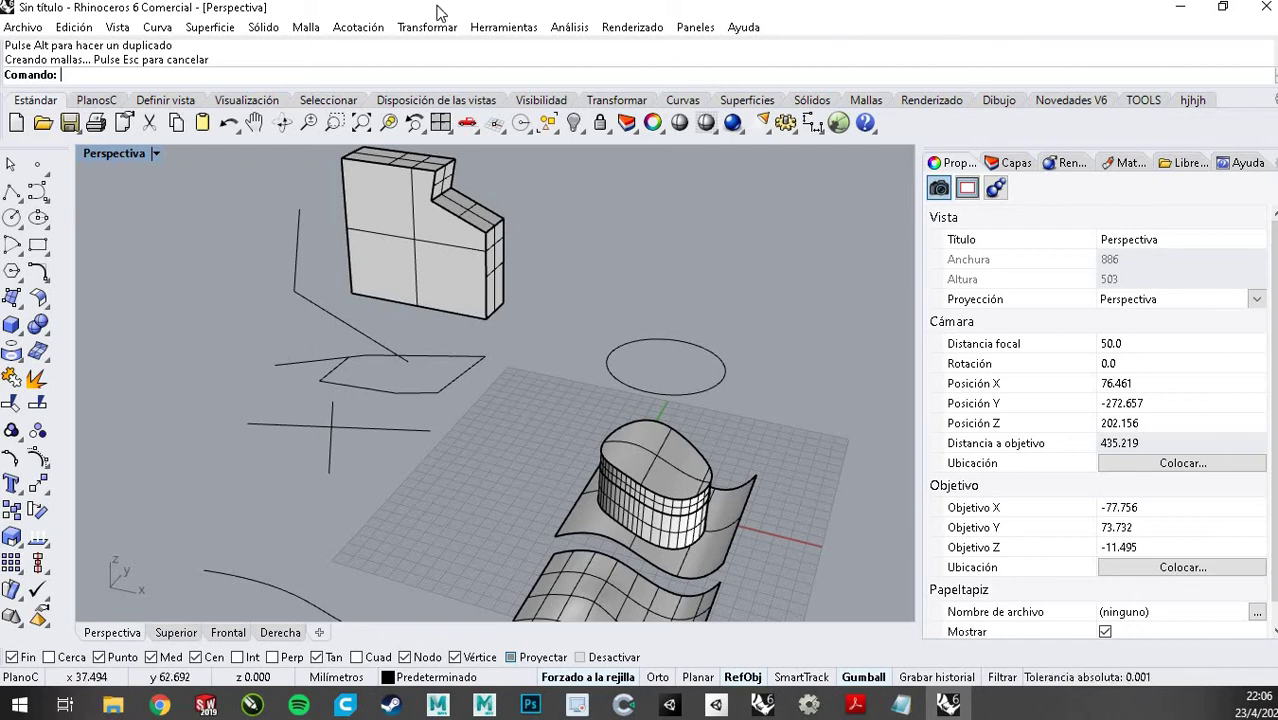
pyautogui.press('Escape')
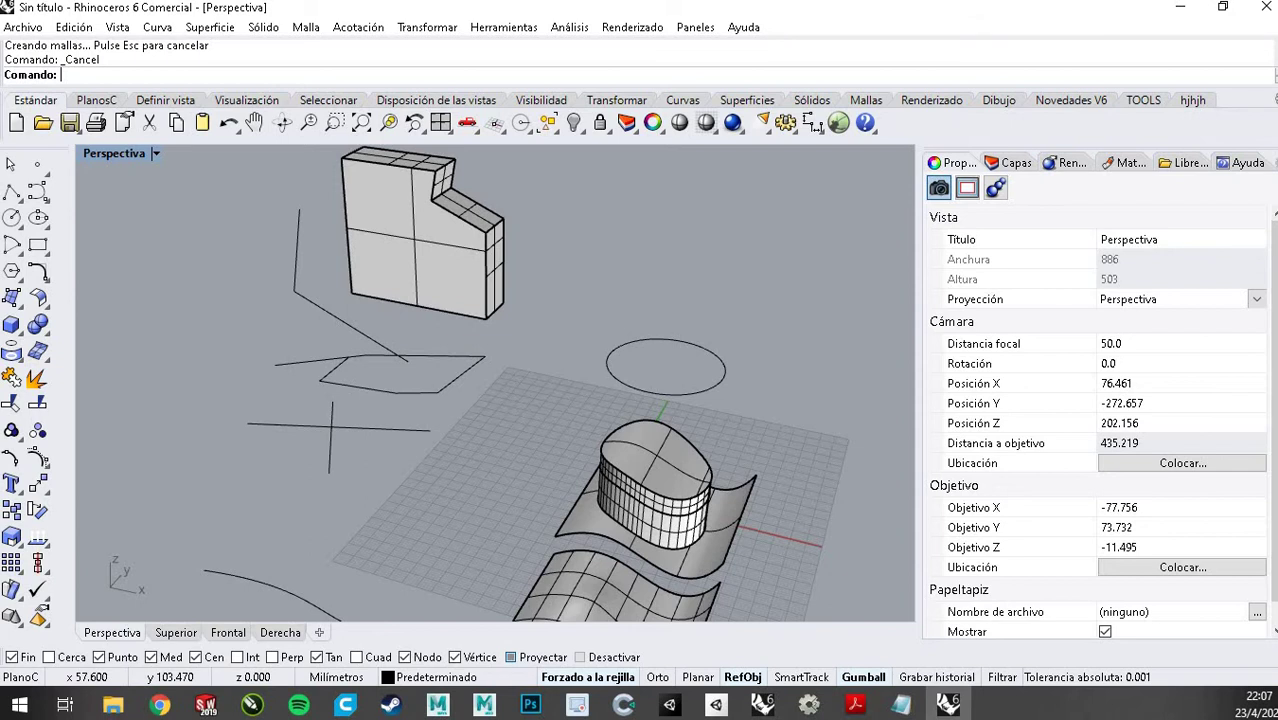
pyautogui.click(160, 705)
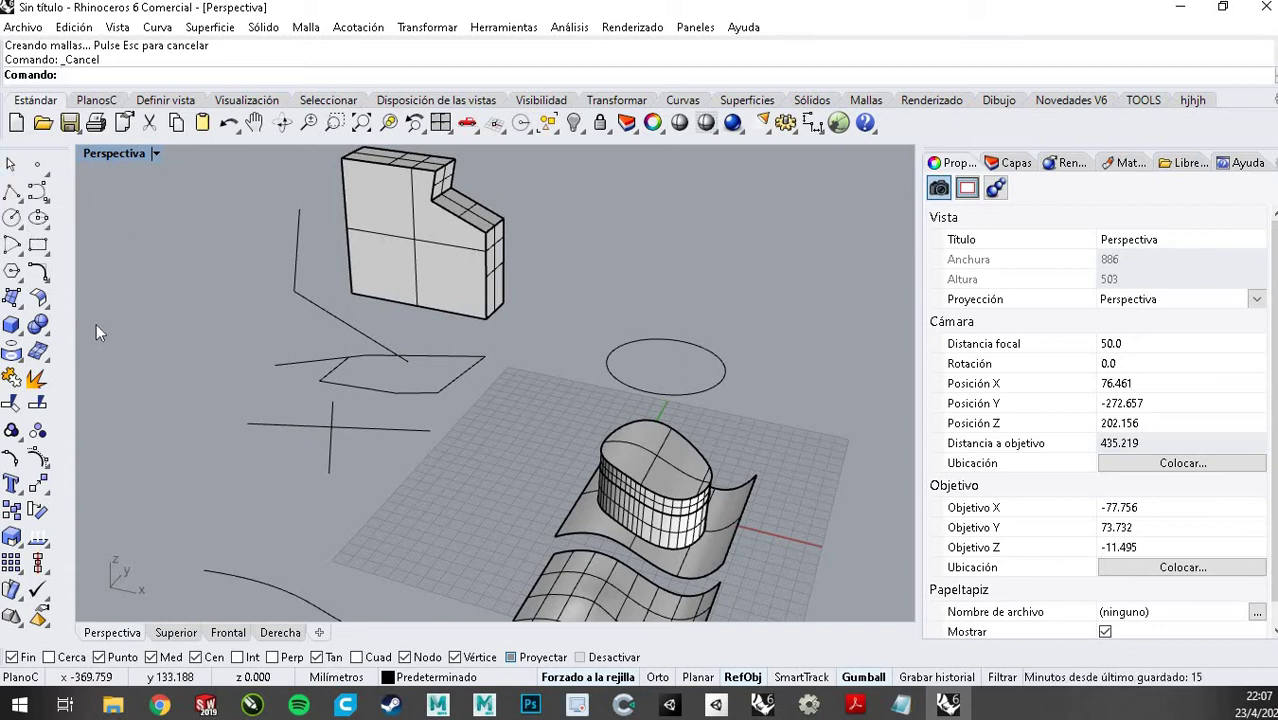
# Bring up the surface creation tools (Creación de superficies) as a floating palette over the Perspective view
pyautogui.keyDown('shift'); pyautogui.moveTo(585, 375); pyautogui.dragTo(299, 322, button='right'); pyautogui.keyUp('shift')
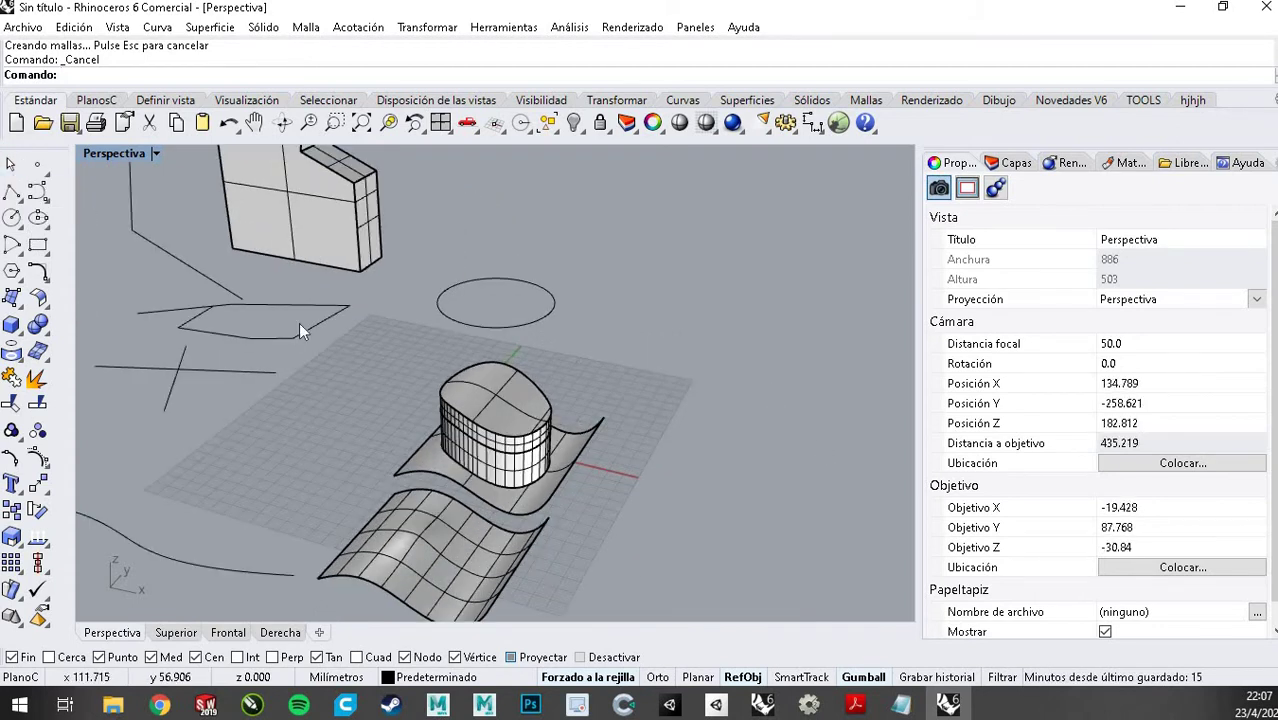
pyautogui.click(47, 308)
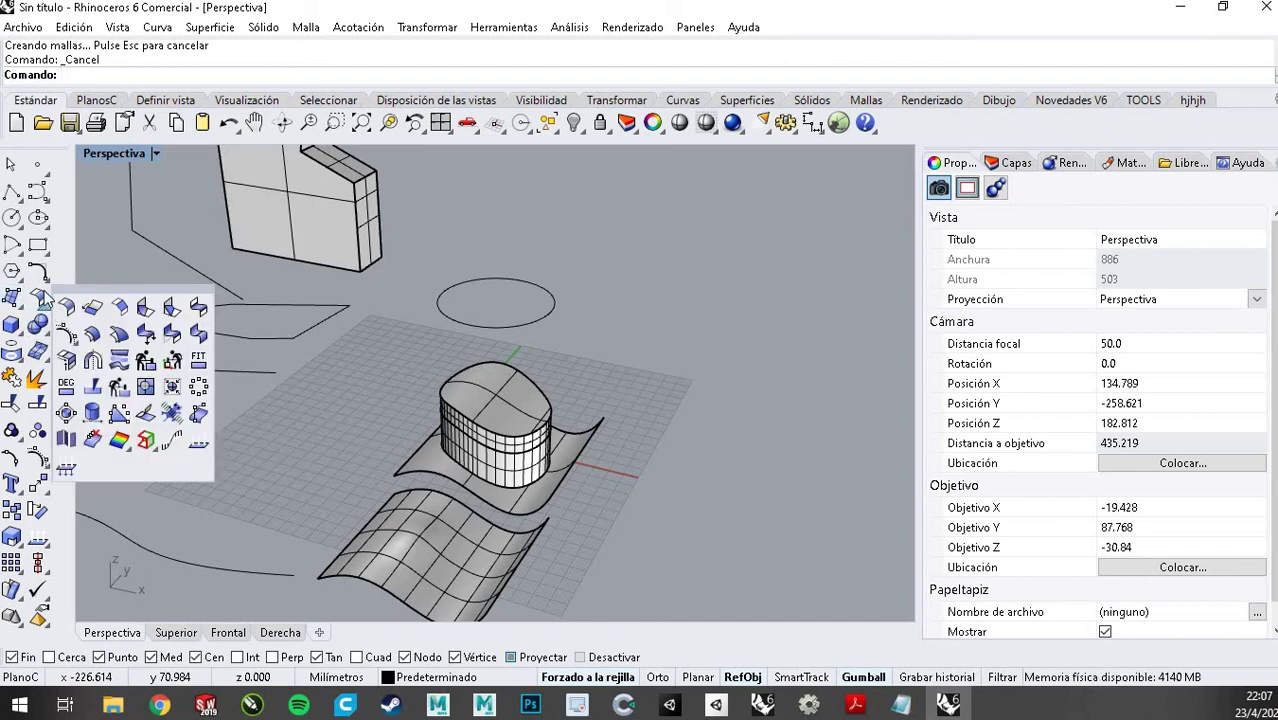
pyautogui.click(16, 300)
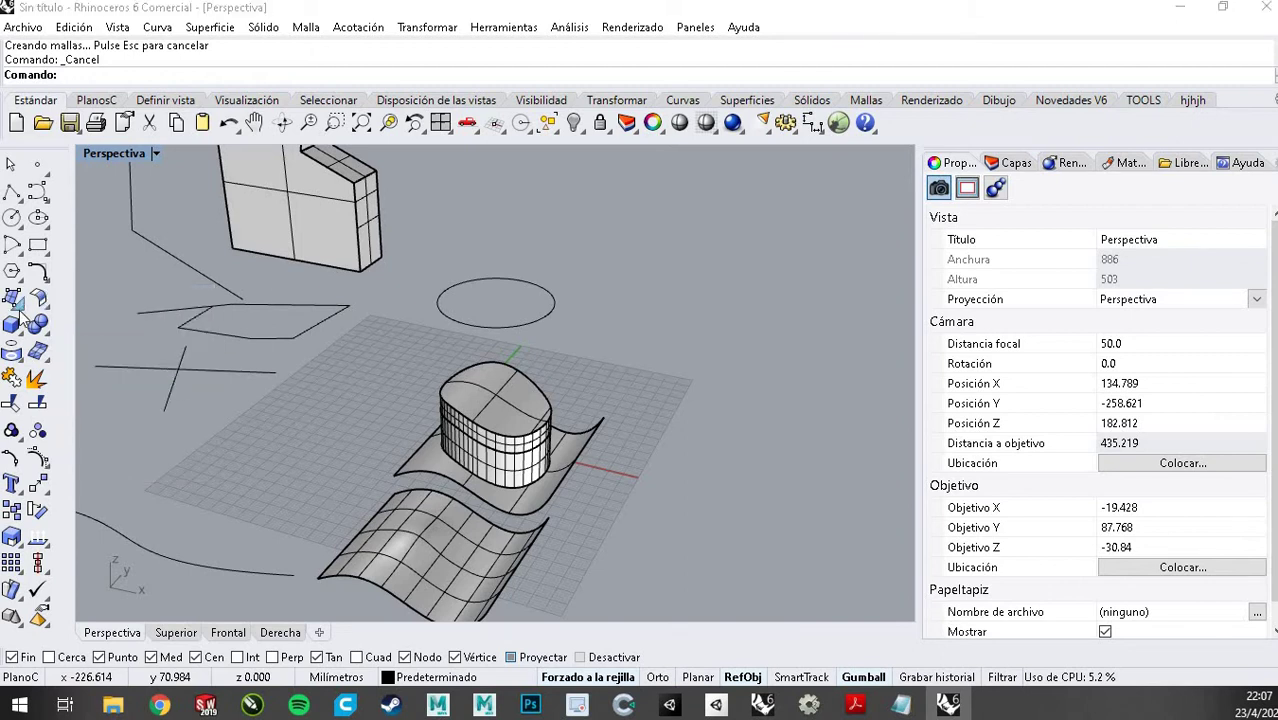
pyautogui.moveTo(60, 291)
pyautogui.mouseDown()
pyautogui.moveTo(94, 290)
pyautogui.moveTo(55, 299)
pyautogui.mouseUp()
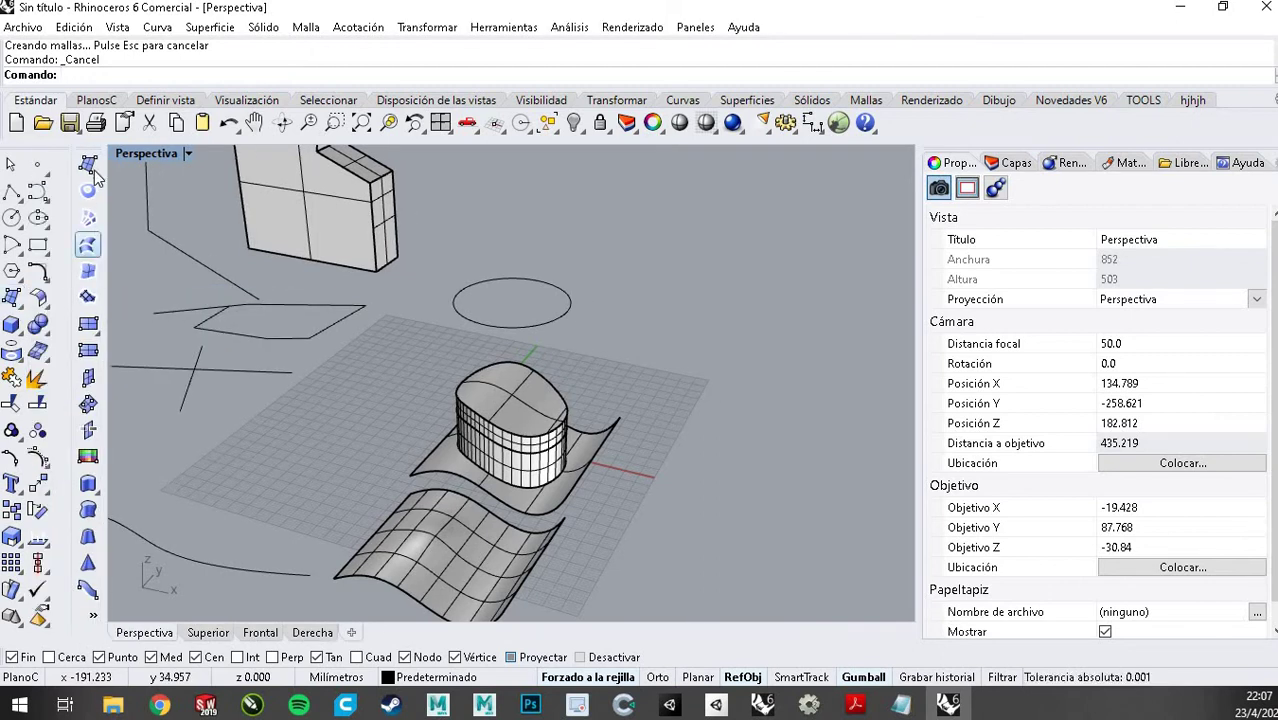
pyautogui.moveTo(96, 145); pyautogui.dragTo(600, 184)
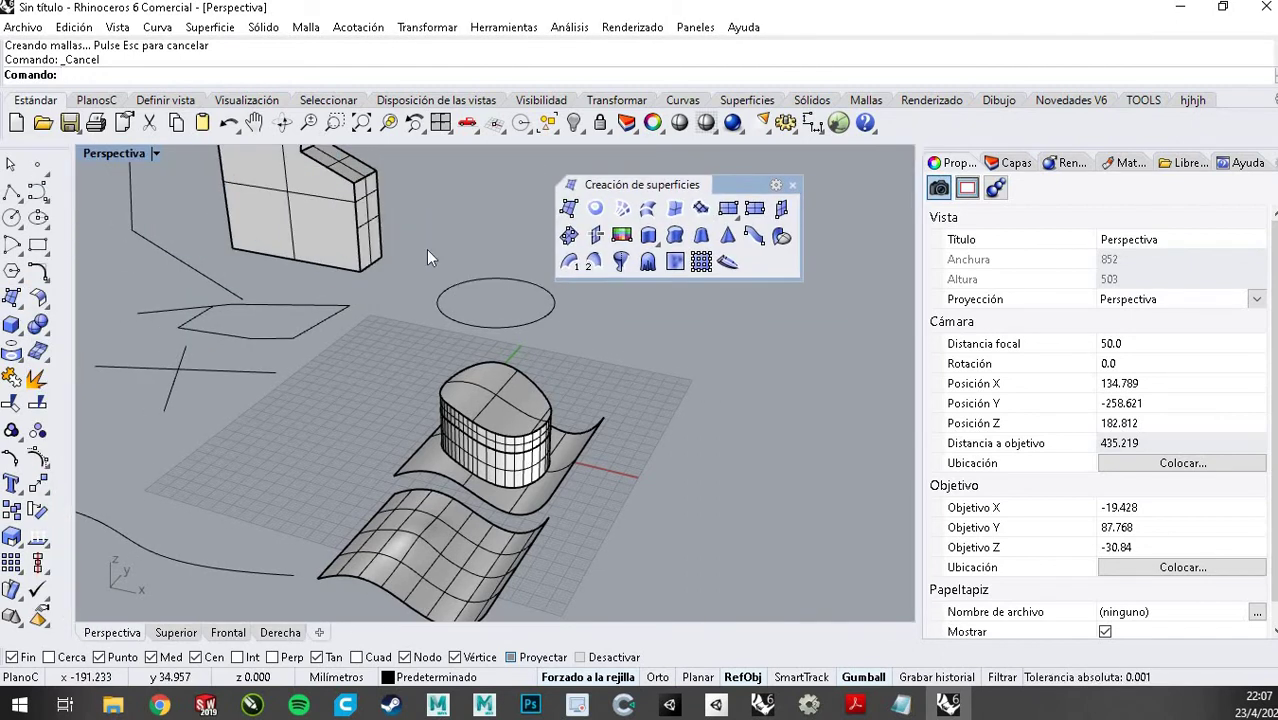
# Draw a closed degree-3 control point curve with eight points in the empty area beyond the grid, shaped like a bean
pyautogui.keyDown('shift'); pyautogui.moveTo(443, 294); pyautogui.dragTo(271, 357, button='right'); pyautogui.keyUp('shift')
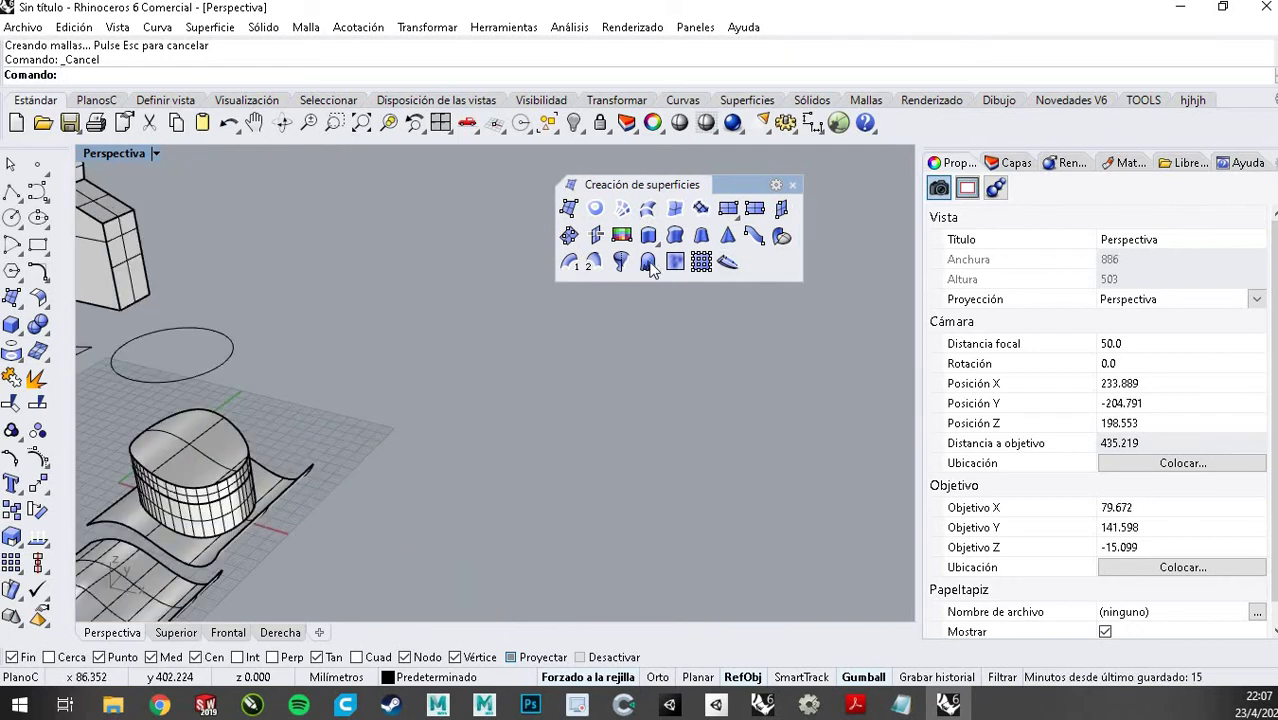
pyautogui.click(37, 193)
pyautogui.click(496, 538)
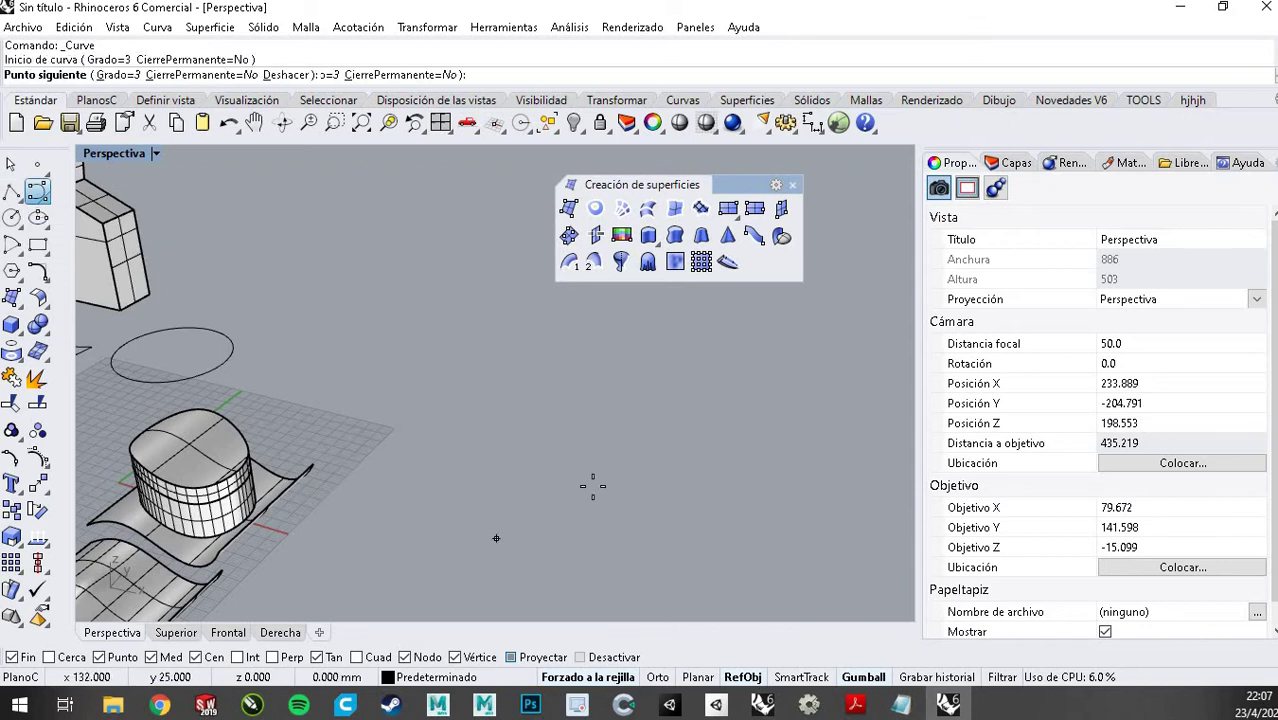
pyautogui.click(610, 501)
pyautogui.click(675, 508)
pyautogui.click(650, 423)
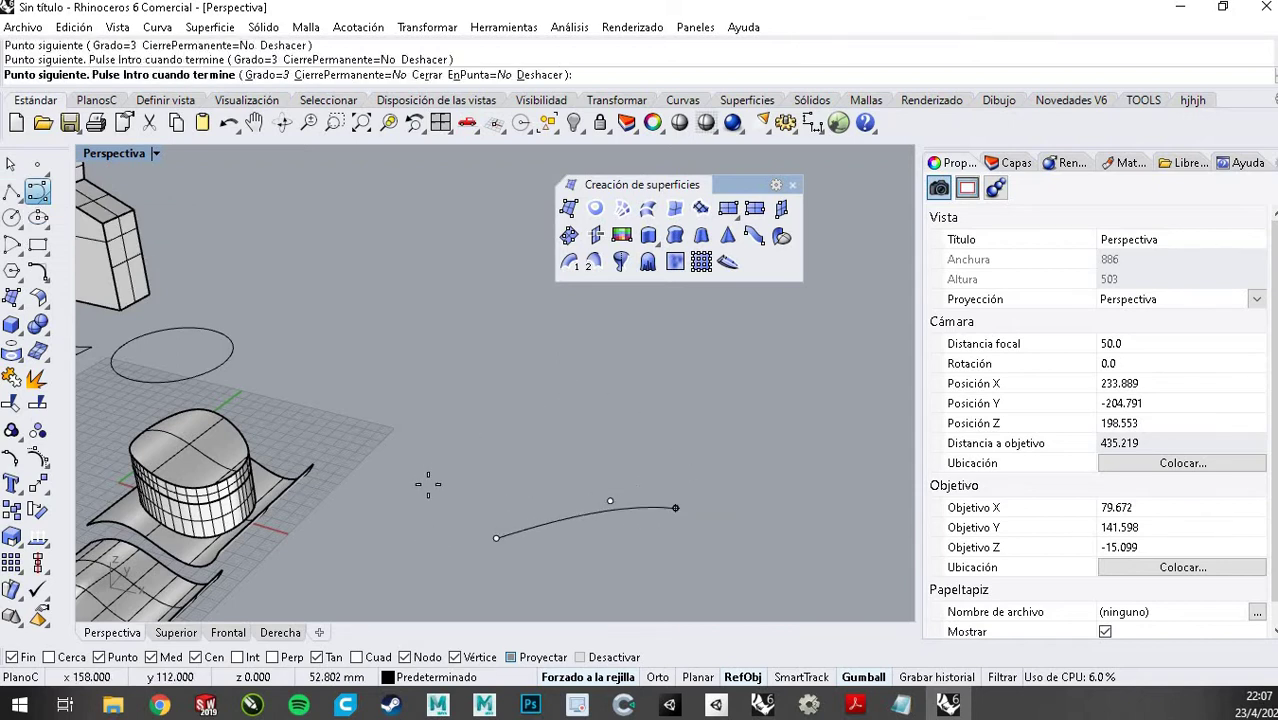
pyautogui.click(572, 396)
pyautogui.click(465, 433)
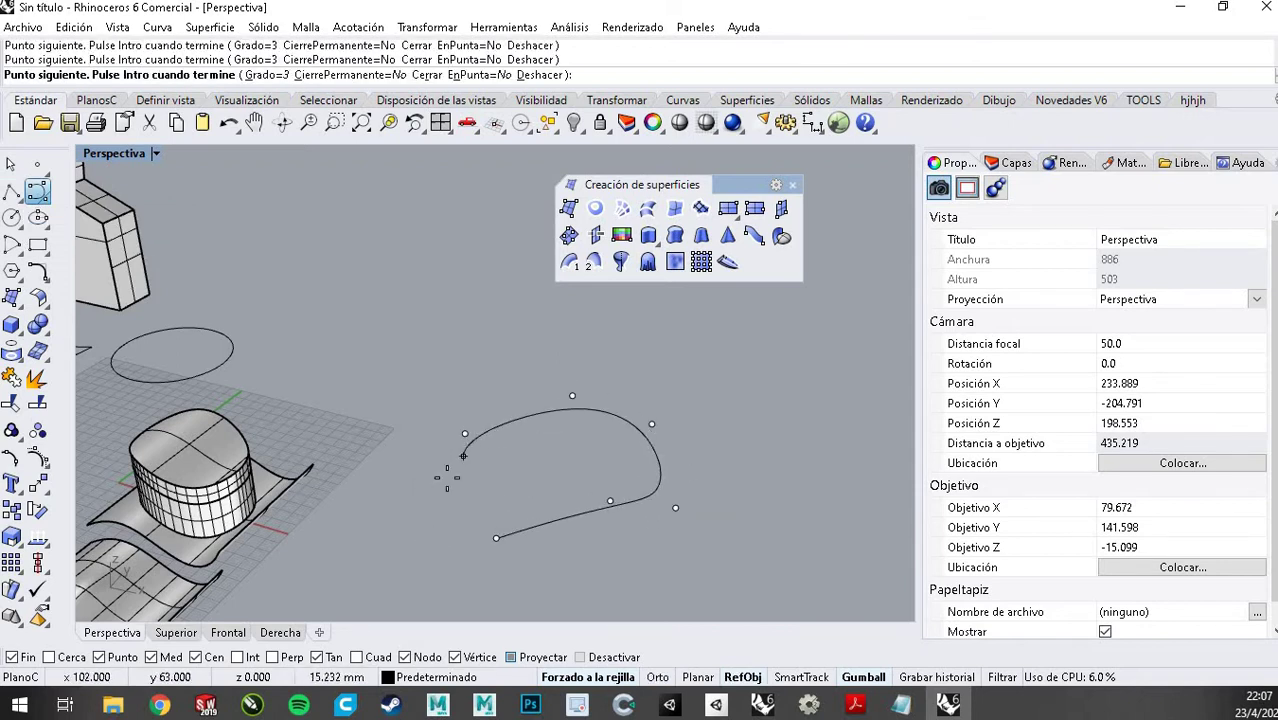
pyautogui.click(450, 514)
pyautogui.click(473, 551)
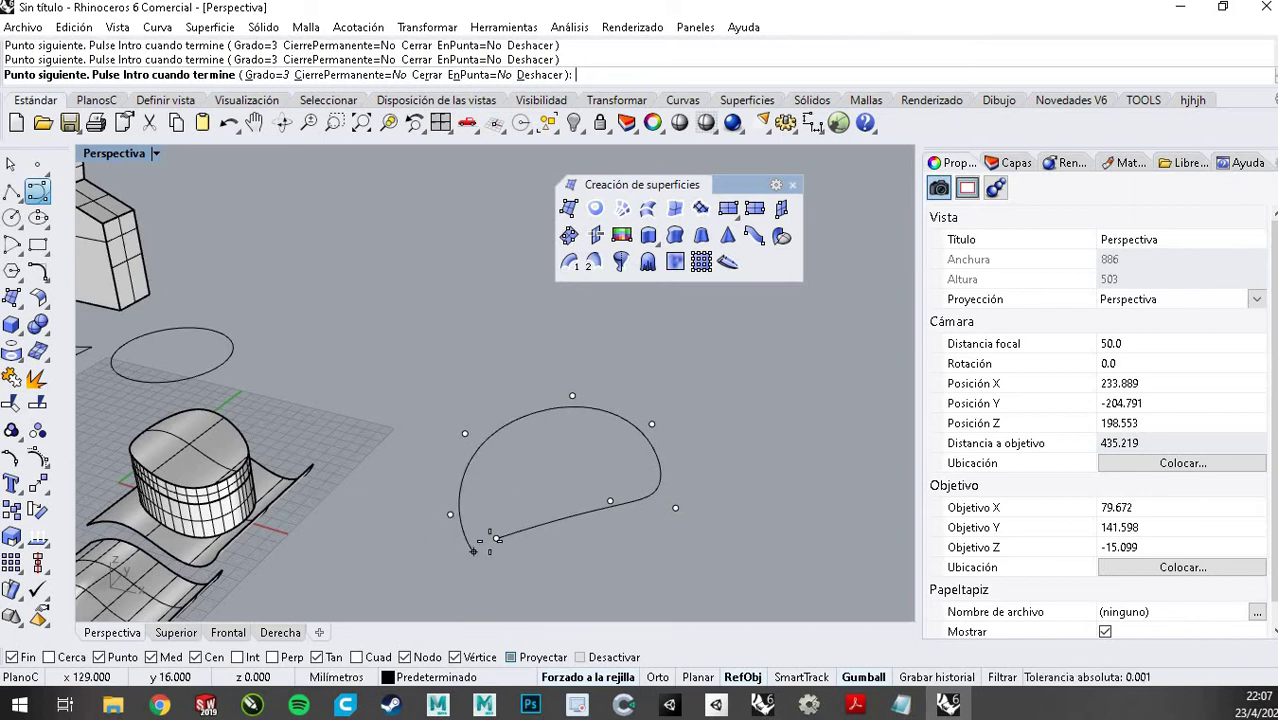
pyautogui.click(497, 538)
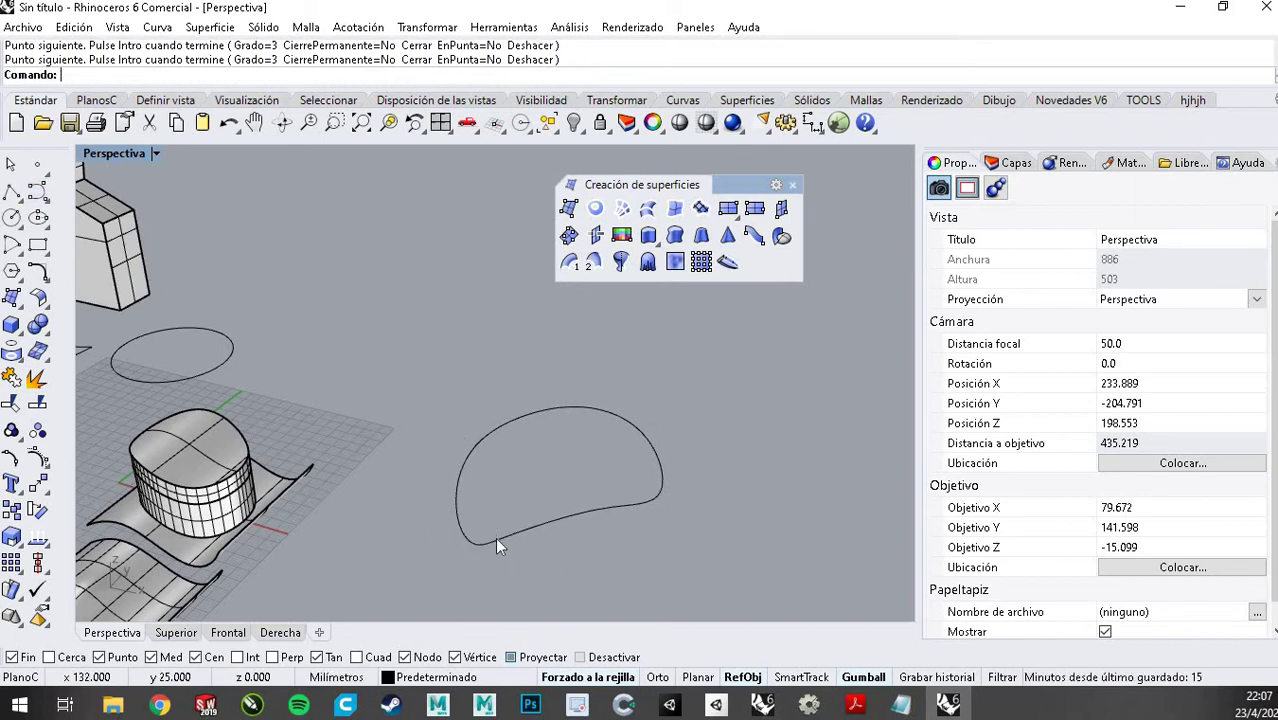
pyautogui.press('Escape')
# Try extruding the closed bean-shaped curve vertically into a wall surface, then undo the extrusion and clear the selection
pyautogui.click(603, 409)
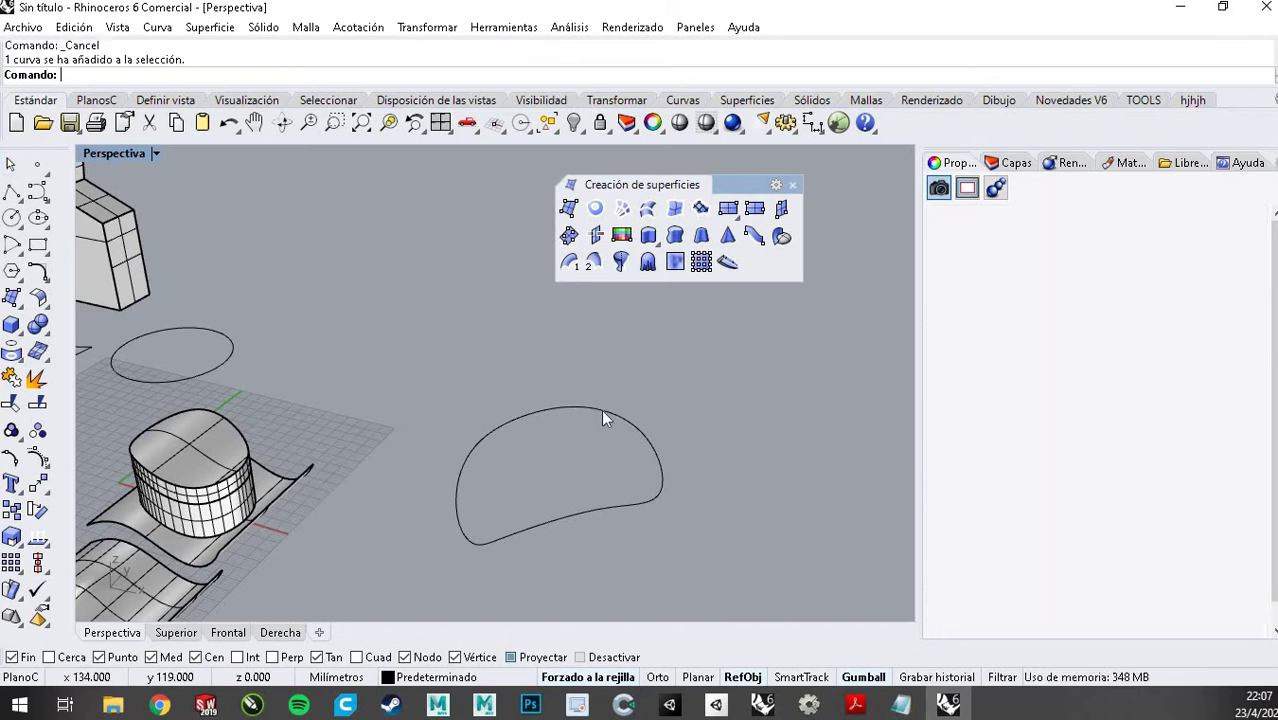
pyautogui.scroll(3, 690, 455)
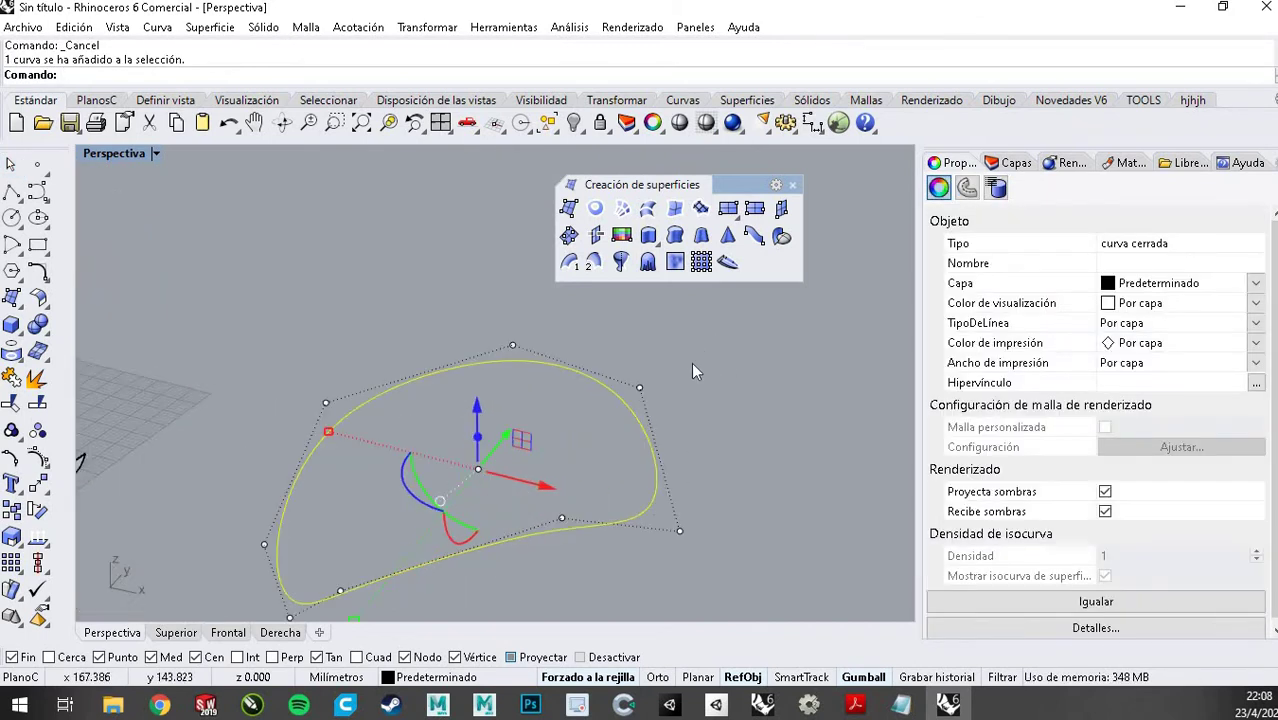
pyautogui.moveTo(539, 380); pyautogui.dragTo(541, 327)
pyautogui.hotkey('ctrl', 'z')
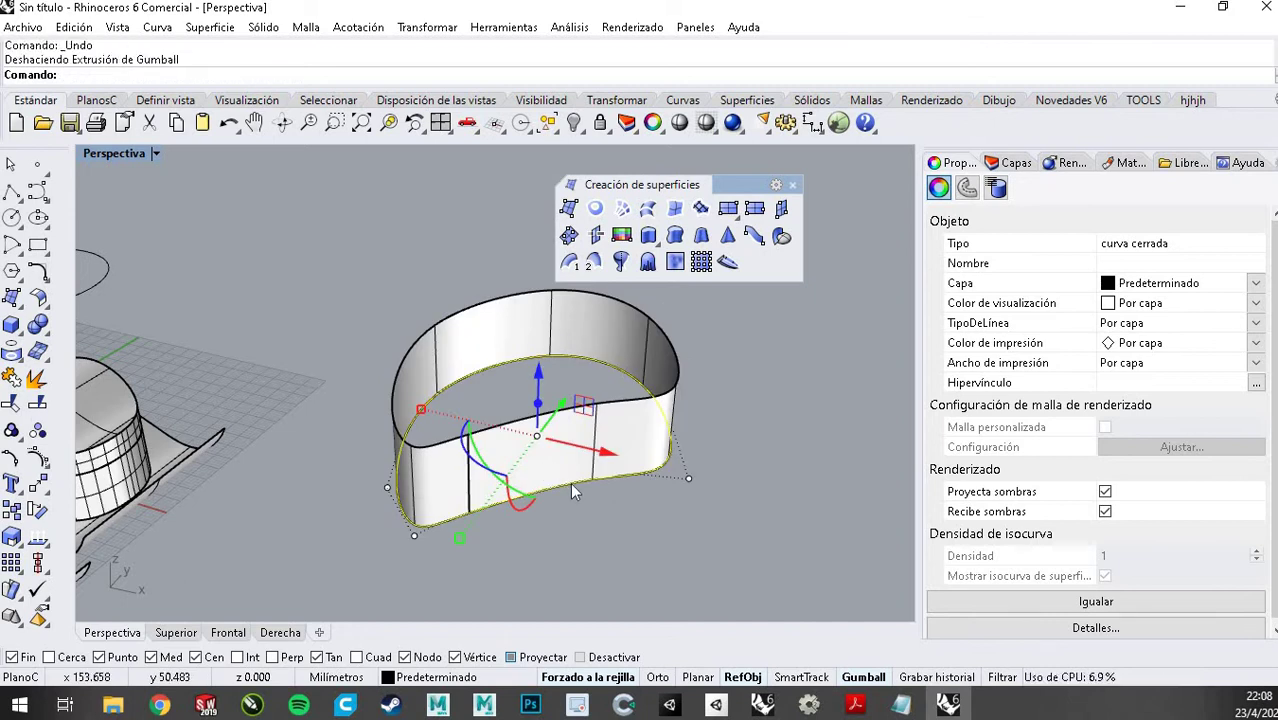
pyautogui.click(731, 382)
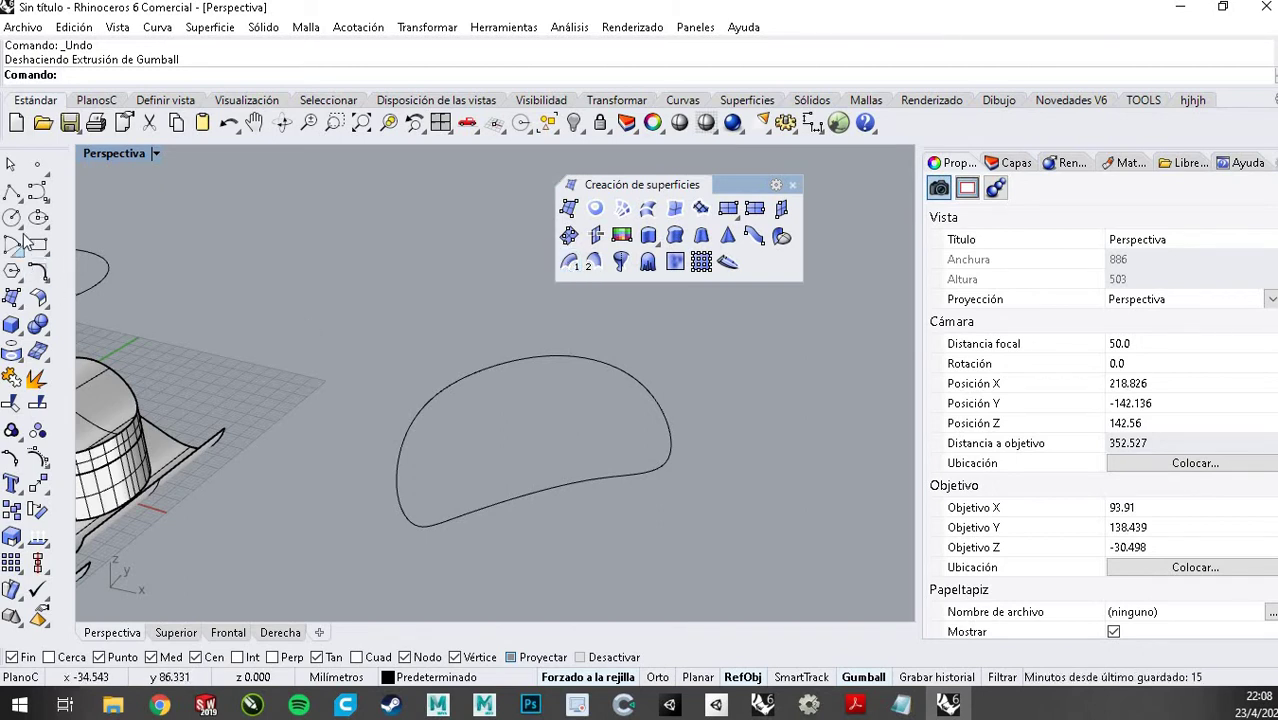
# In the Front view, draw an open arched degree-3 curve with six control points beside the closed curve, starting level with it
pyautogui.moveTo(525, 434); pyautogui.dragTo(436, 364, button='right')
pyautogui.scroll(4, 150, 280)
pyautogui.scroll(-4, 150, 305)
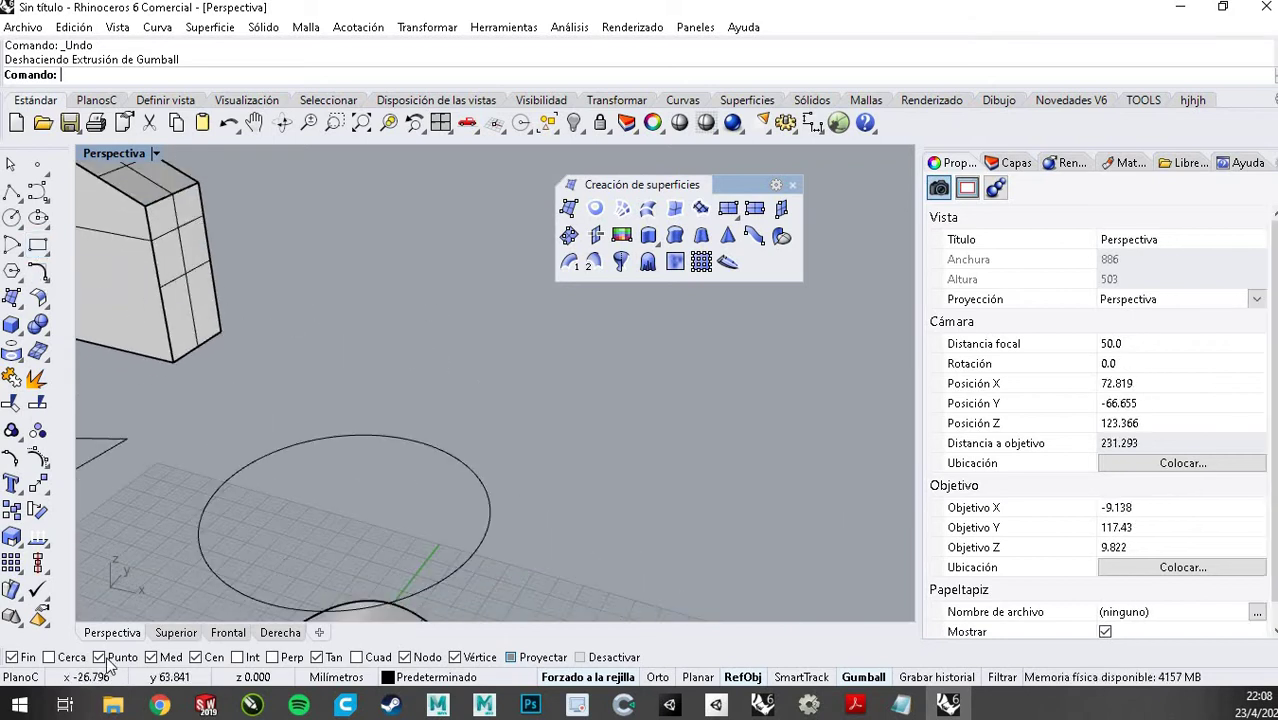
pyautogui.click(160, 635)
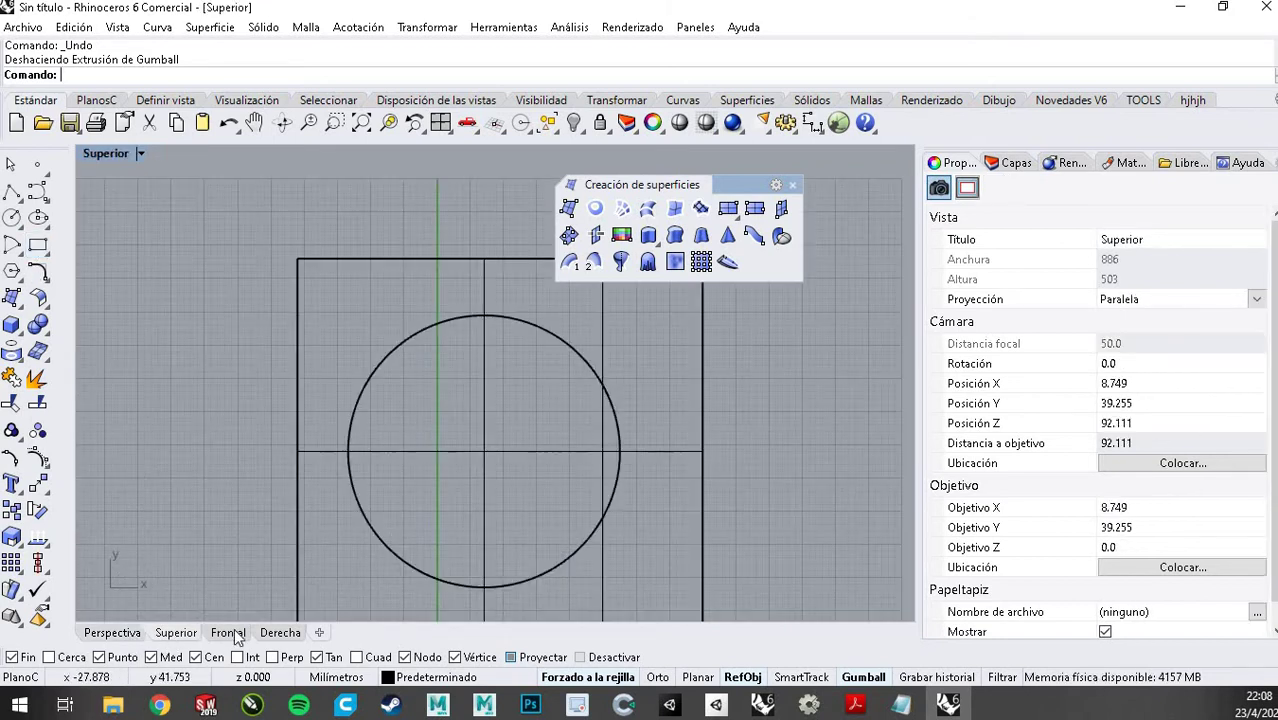
pyautogui.click(228, 632)
pyautogui.scroll(-5, 765, 363)
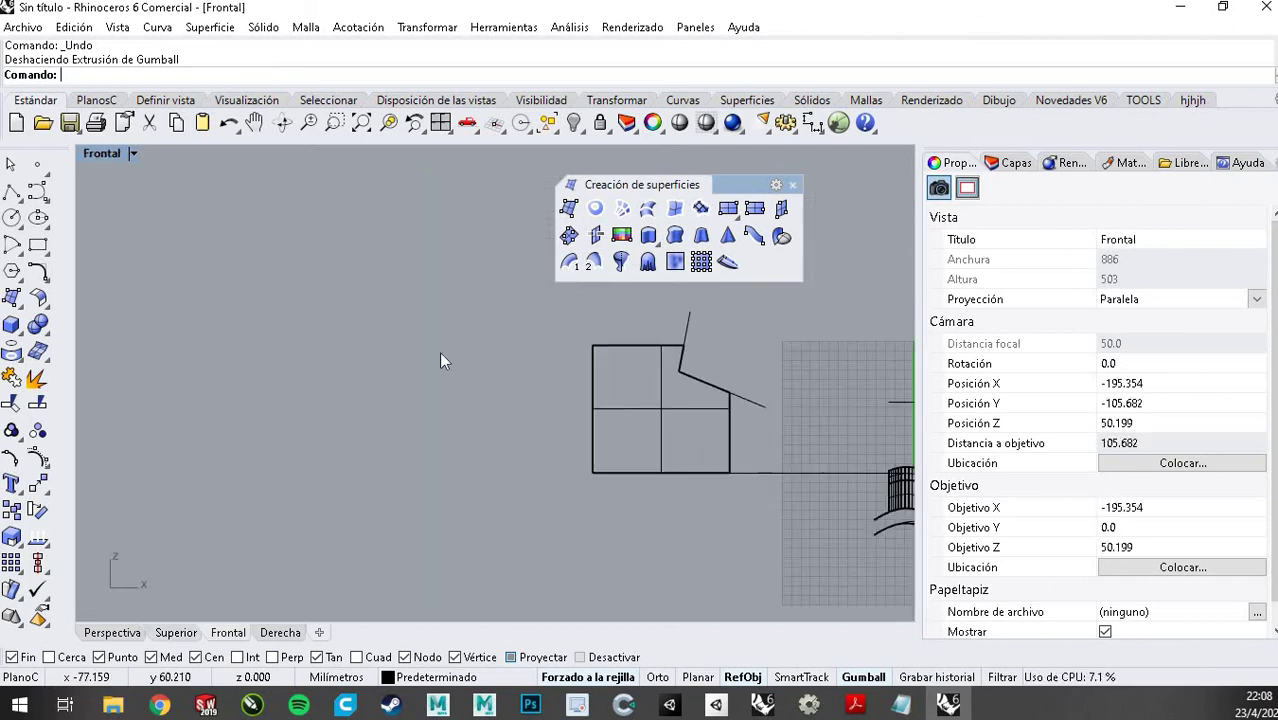
pyautogui.click(37, 190)
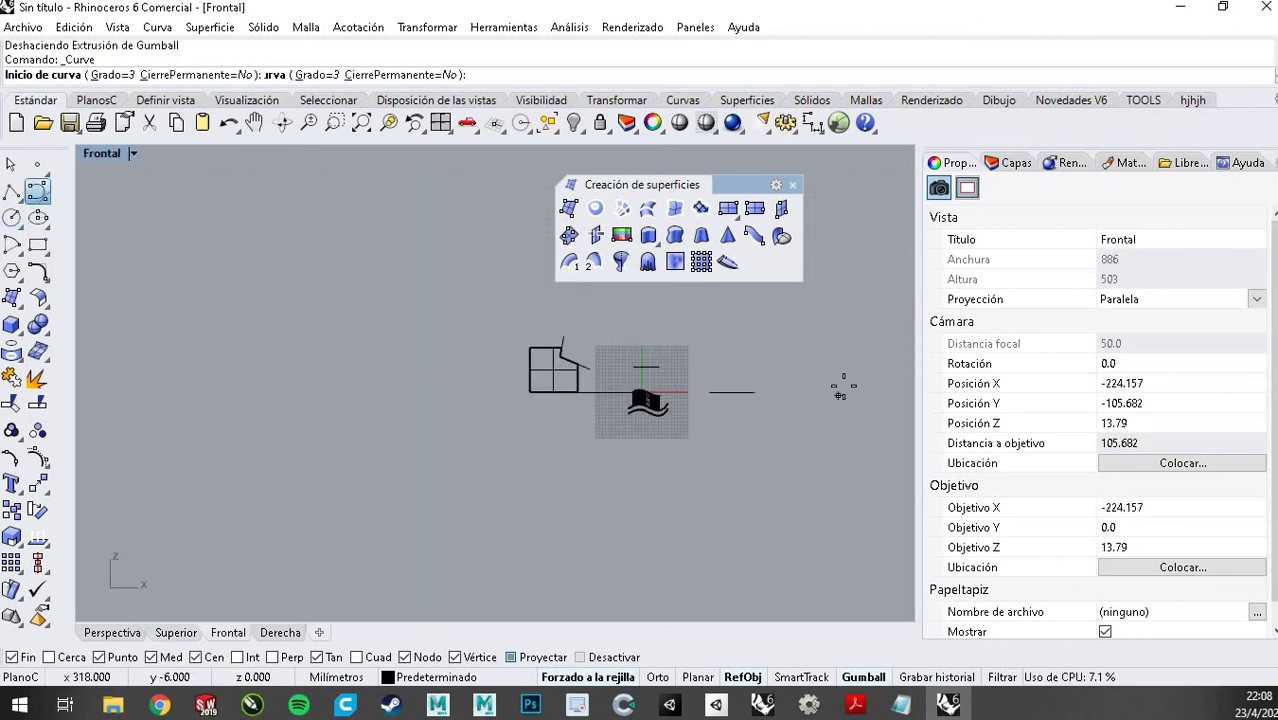
pyautogui.scroll(2, 828, 383)
pyautogui.scroll(10, 800, 371)
pyautogui.scroll(4, 637, 406)
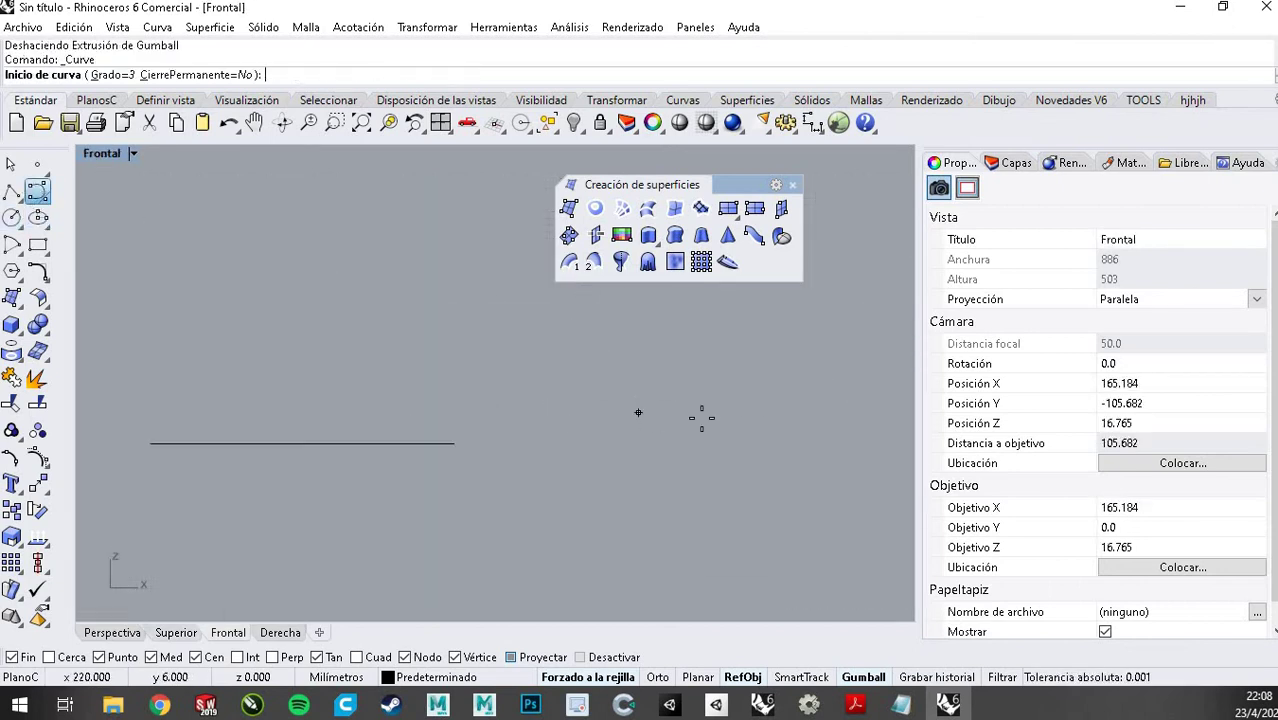
pyautogui.scroll(-4, 702, 418)
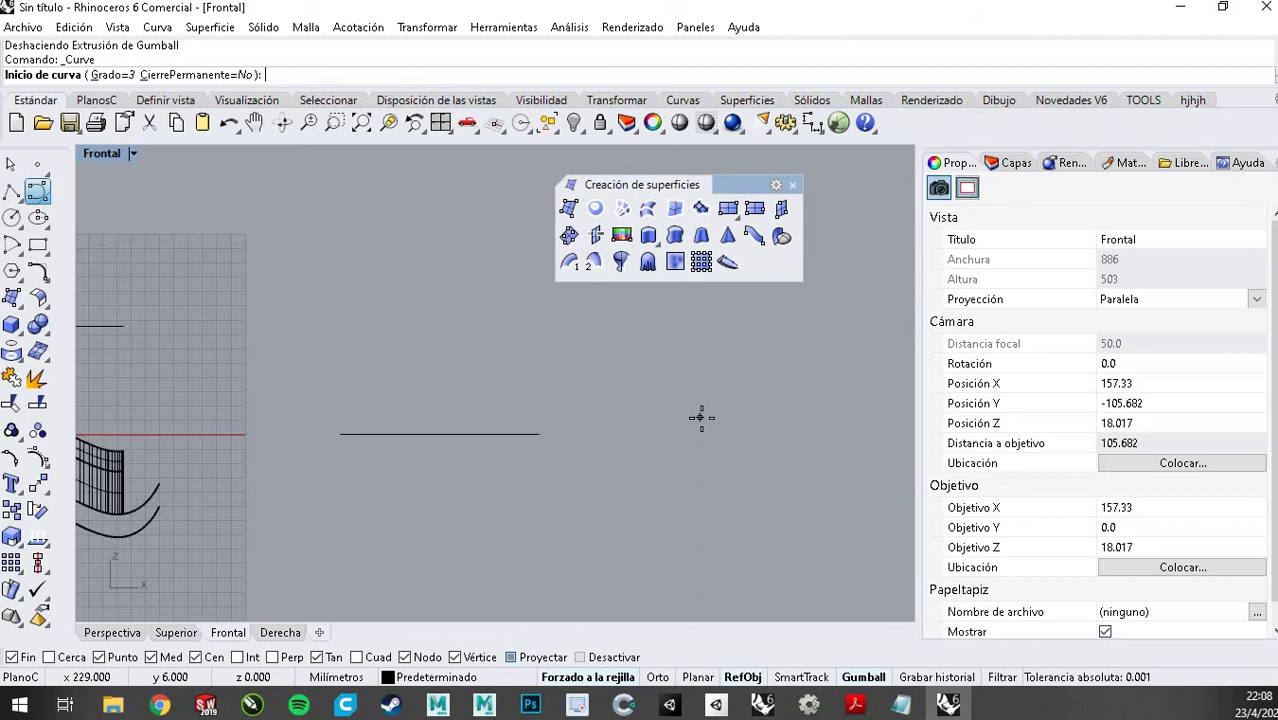
pyautogui.click(583, 434)
pyautogui.click(613, 351)
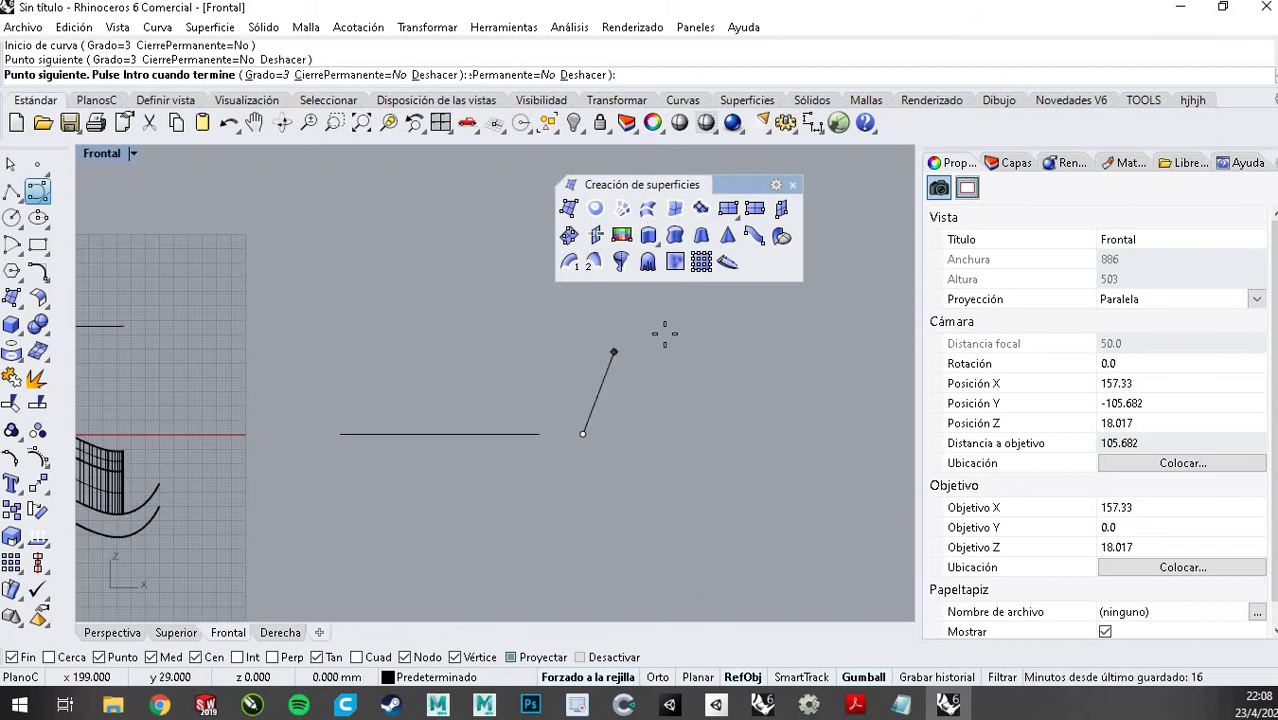
pyautogui.click(662, 335)
pyautogui.click(757, 377)
pyautogui.click(749, 409)
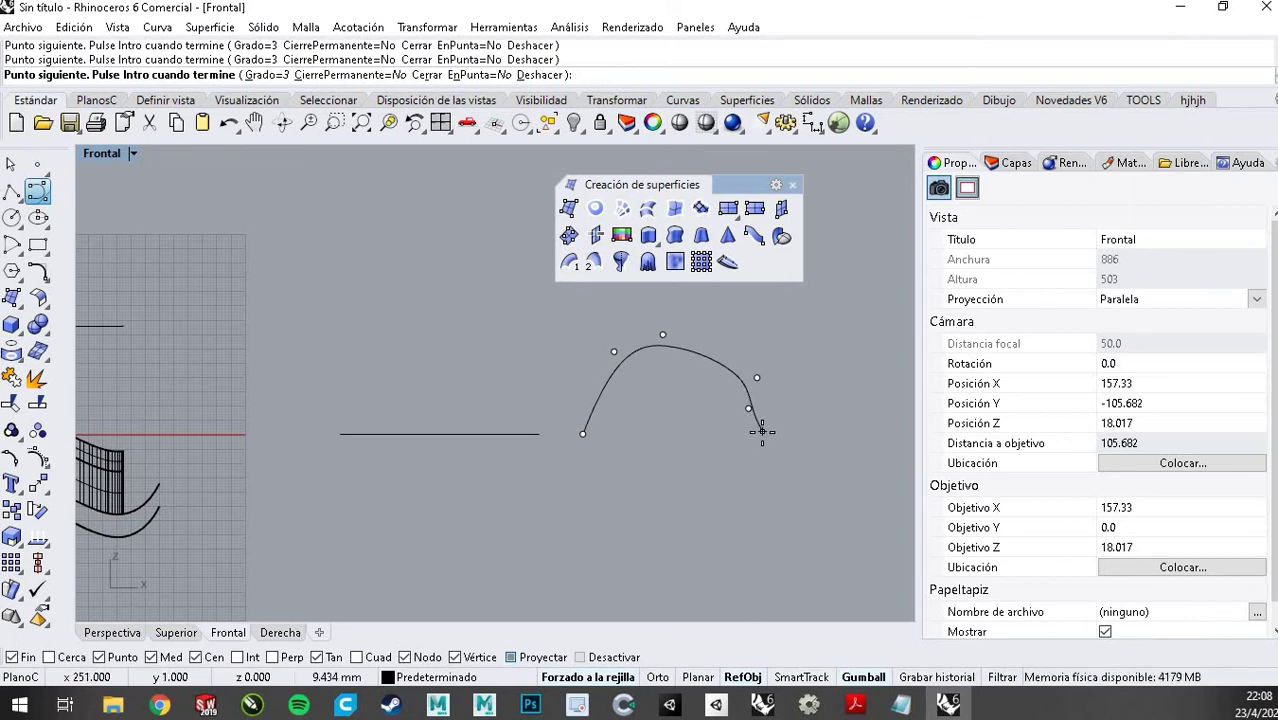
pyautogui.click(762, 431)
pyautogui.press('Return')
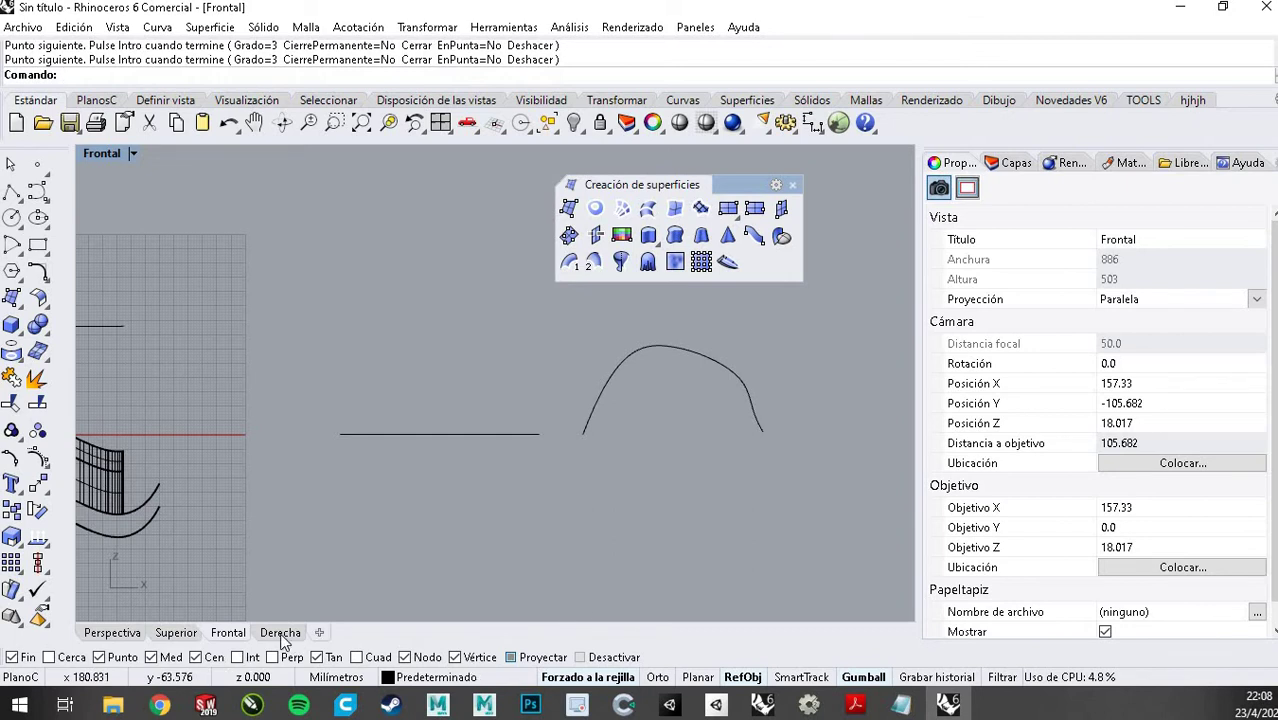
# Check the Right view, return to the Perspective view and select the arched curve in front of the closed curve
pyautogui.scroll(-13, 640, 374)
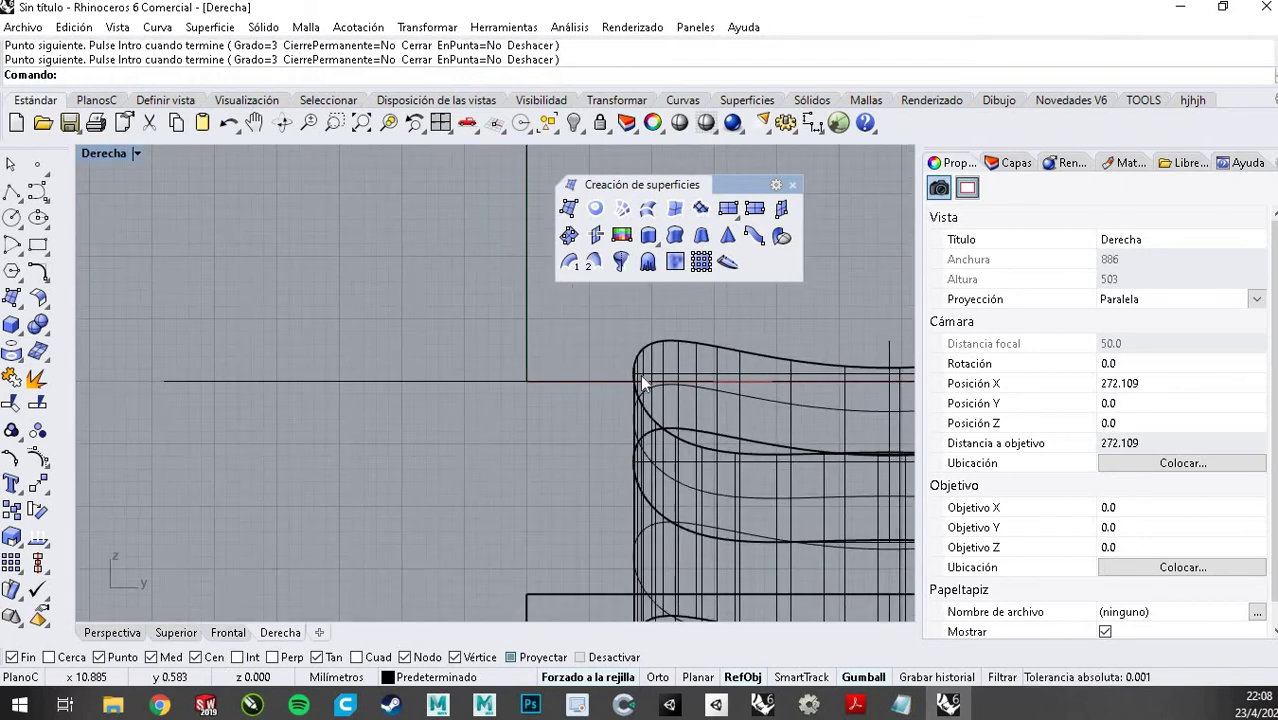
pyautogui.scroll(-2, 640, 374)
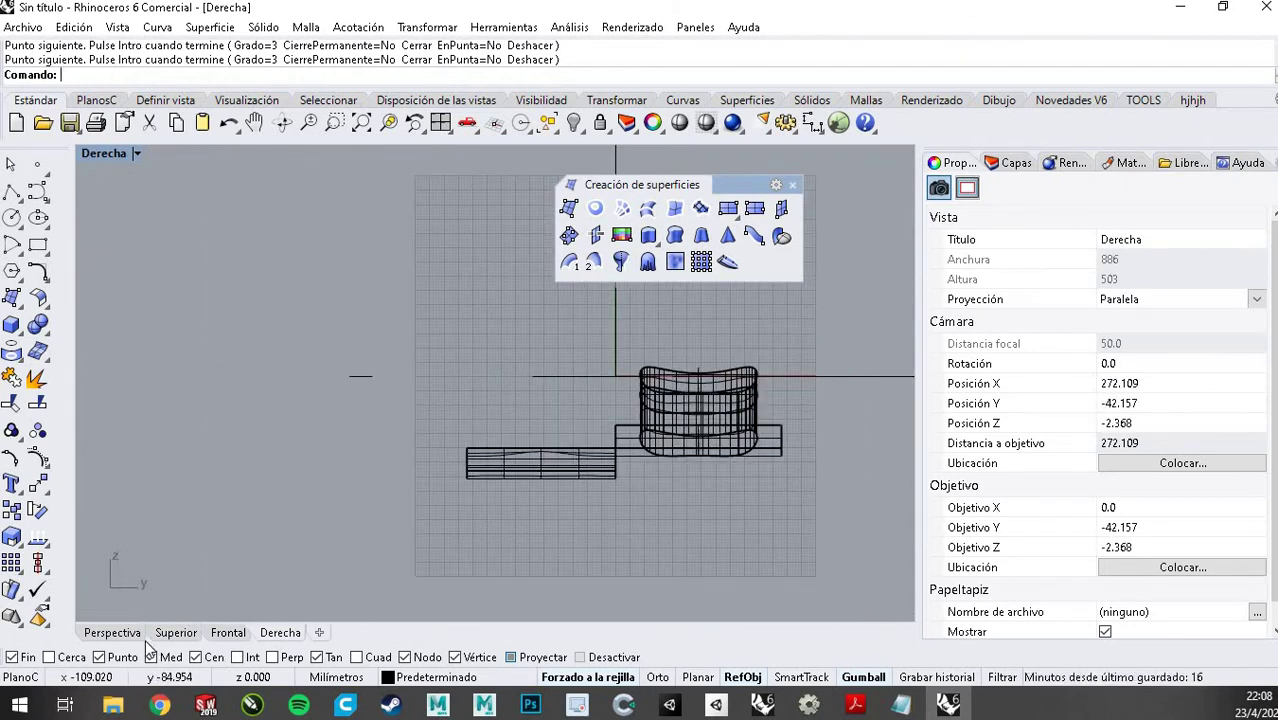
pyautogui.scroll(-6, 300, 324)
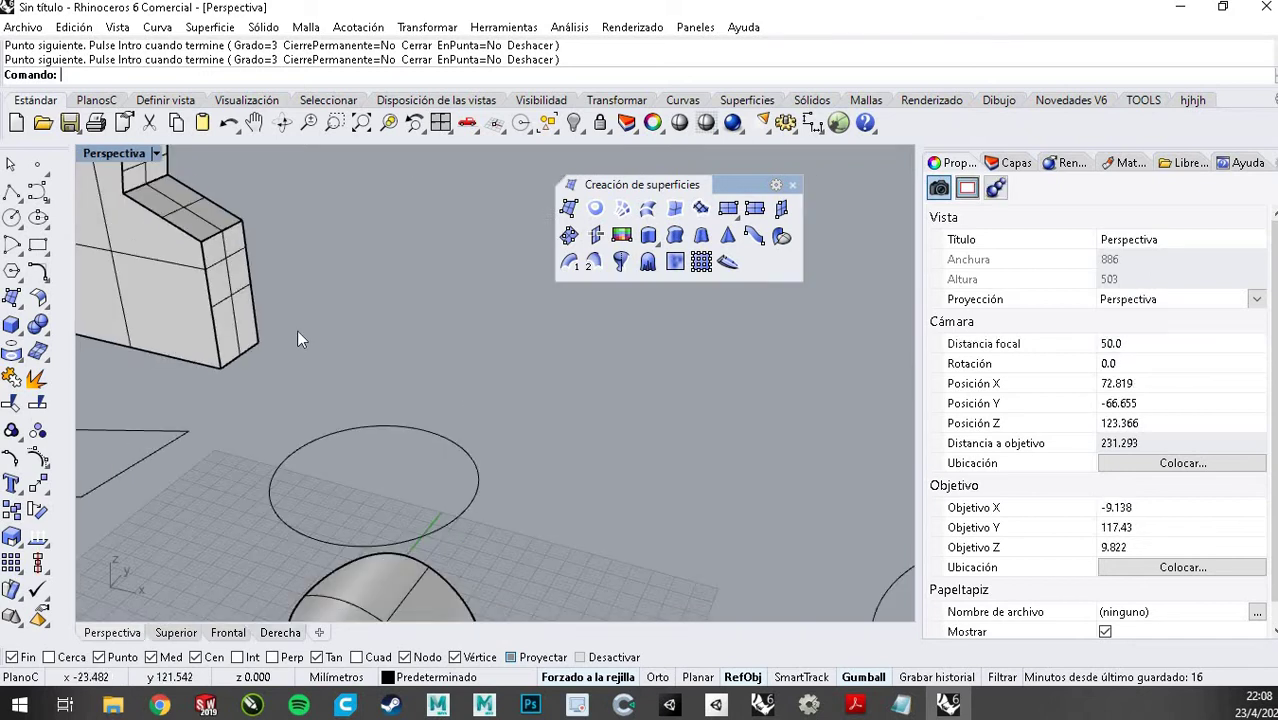
pyautogui.click(510, 445)
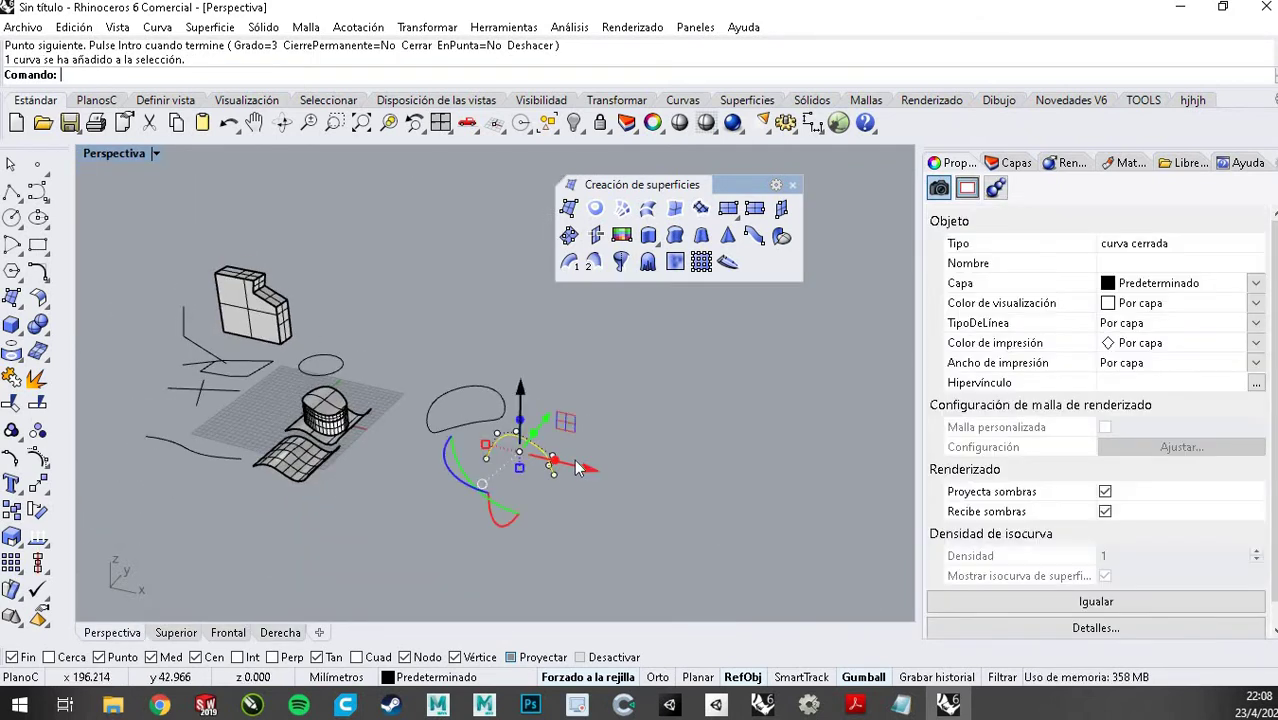
pyautogui.scroll(4, 545, 435)
pyautogui.scroll(3, 524, 416)
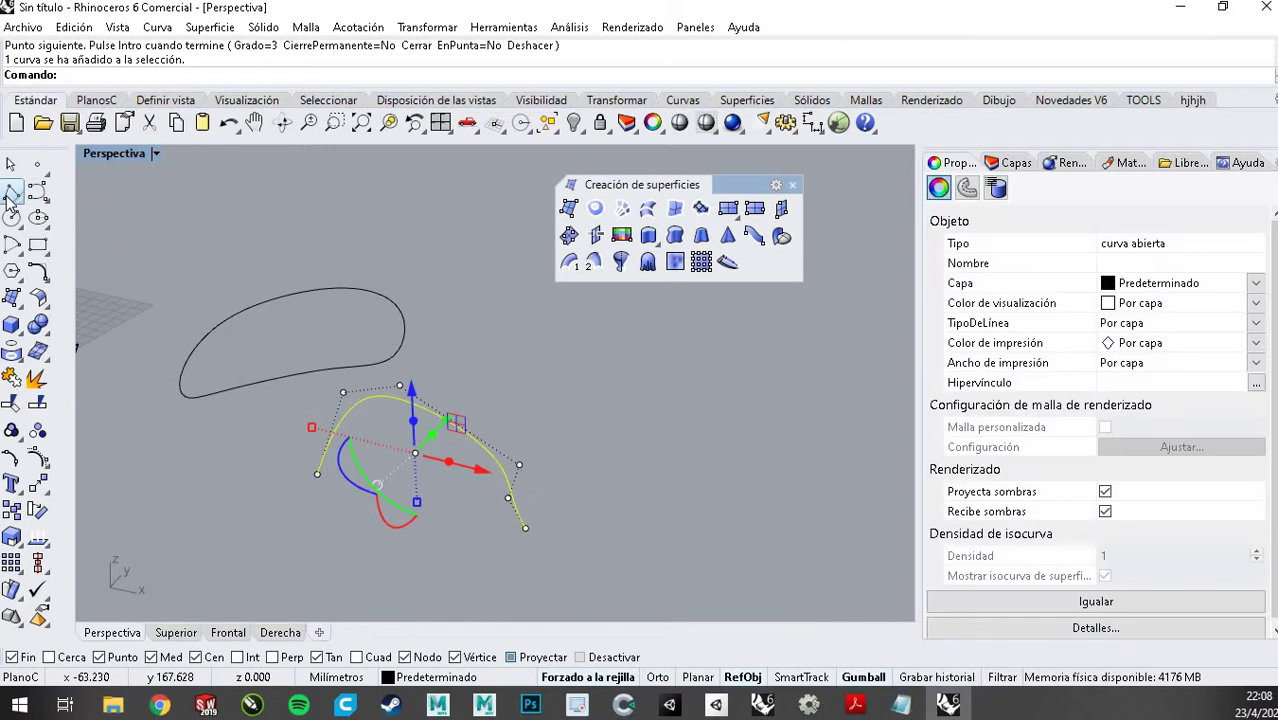
# Draw a straight two-point polyline from the front end of the arched curve, heading away from it toward the back
pyautogui.click(12, 192)
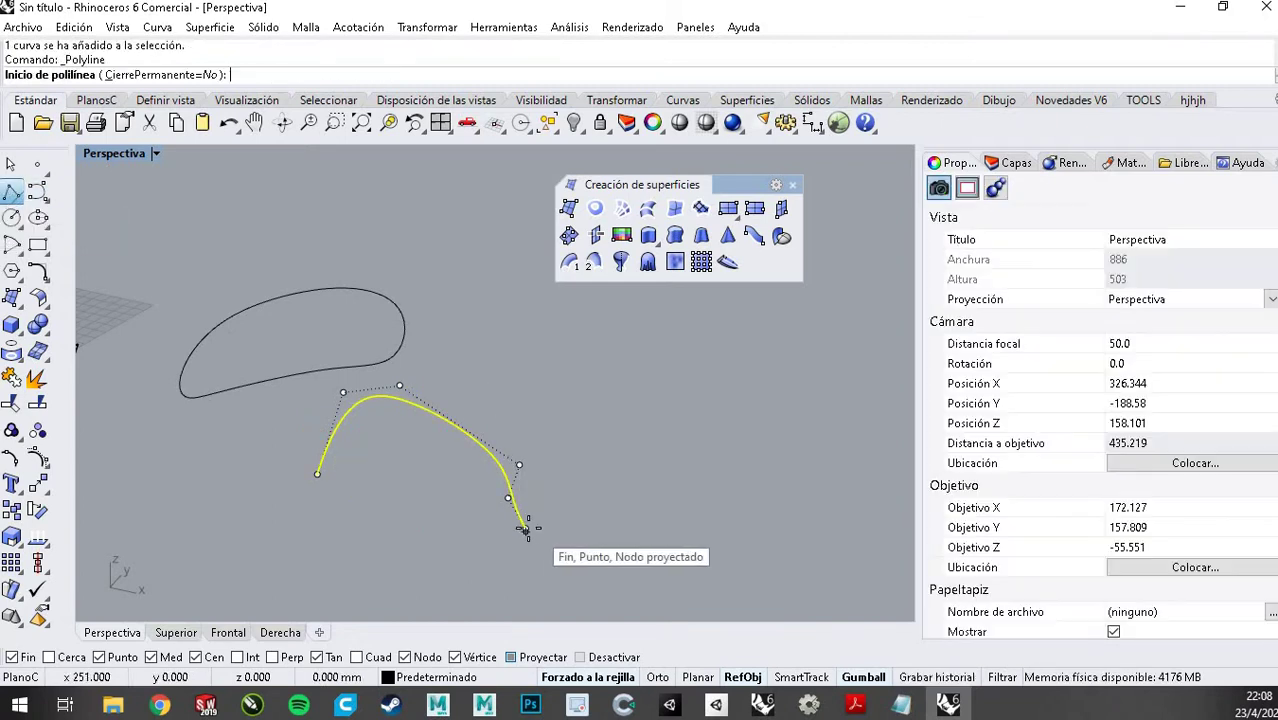
pyautogui.click(525, 529)
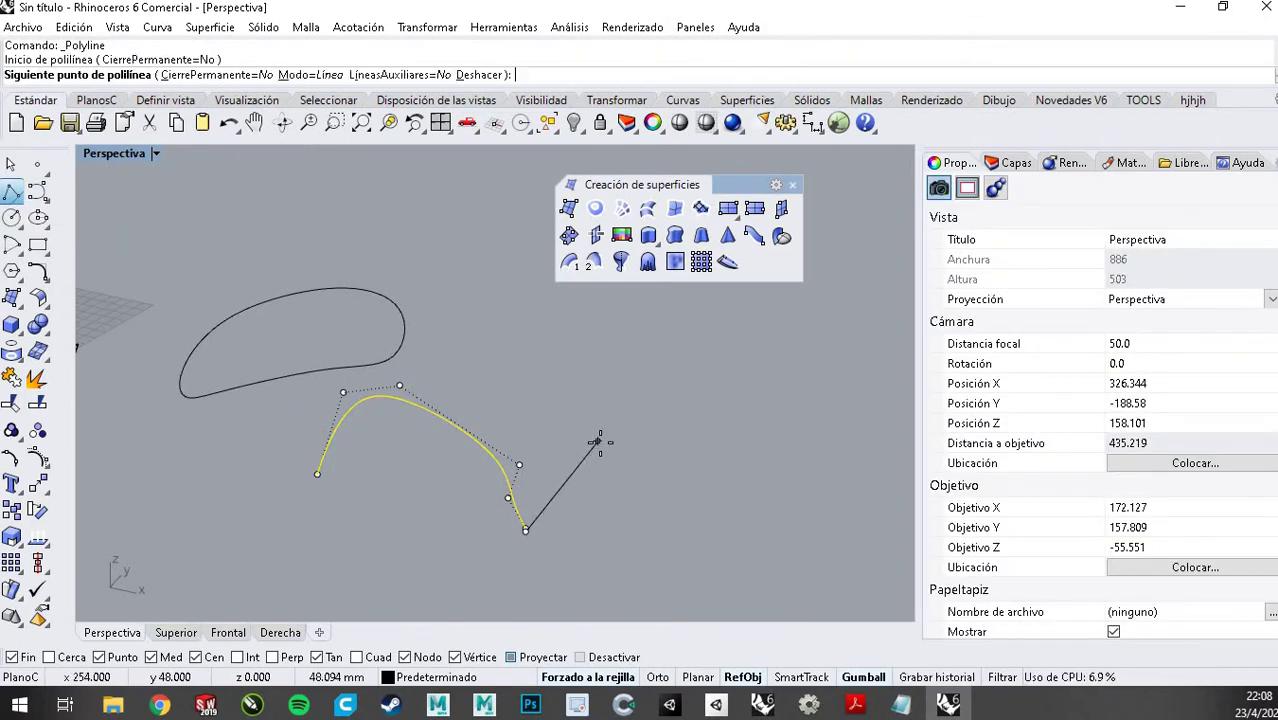
pyautogui.click(688, 382)
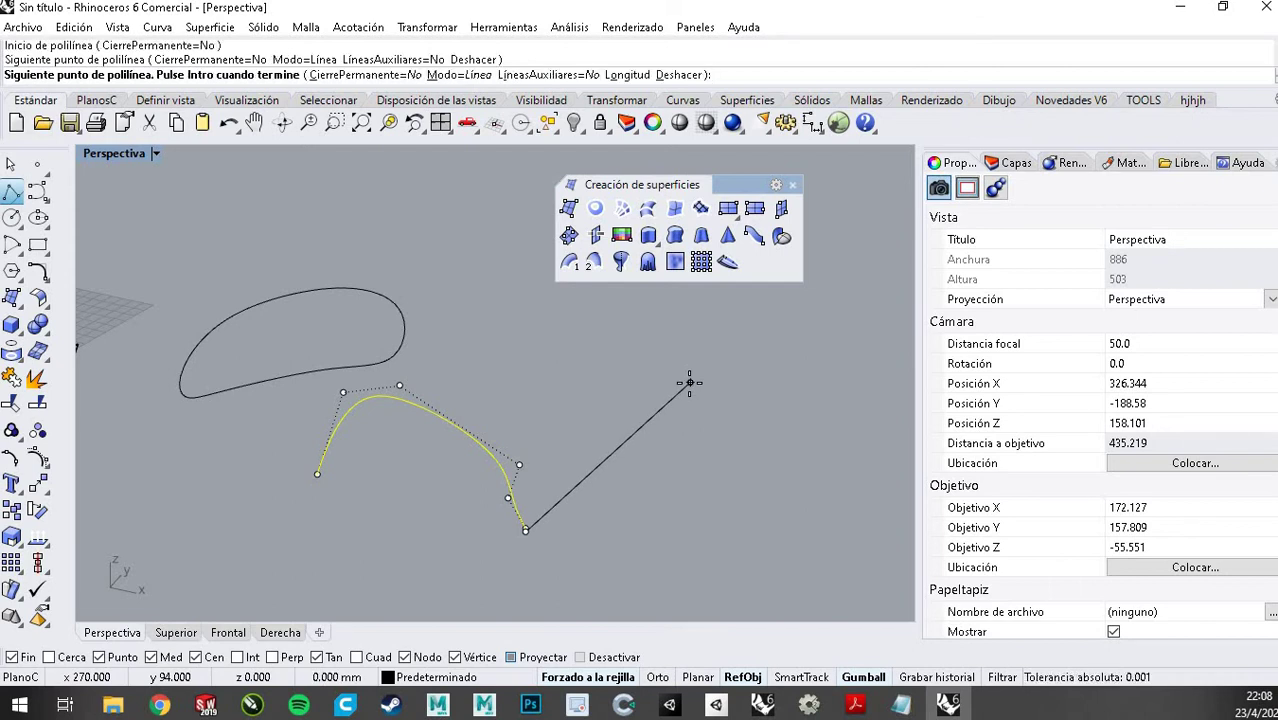
pyautogui.rightClick(688, 382)
pyautogui.moveTo(705, 470); pyautogui.dragTo(535, 500, button='right')
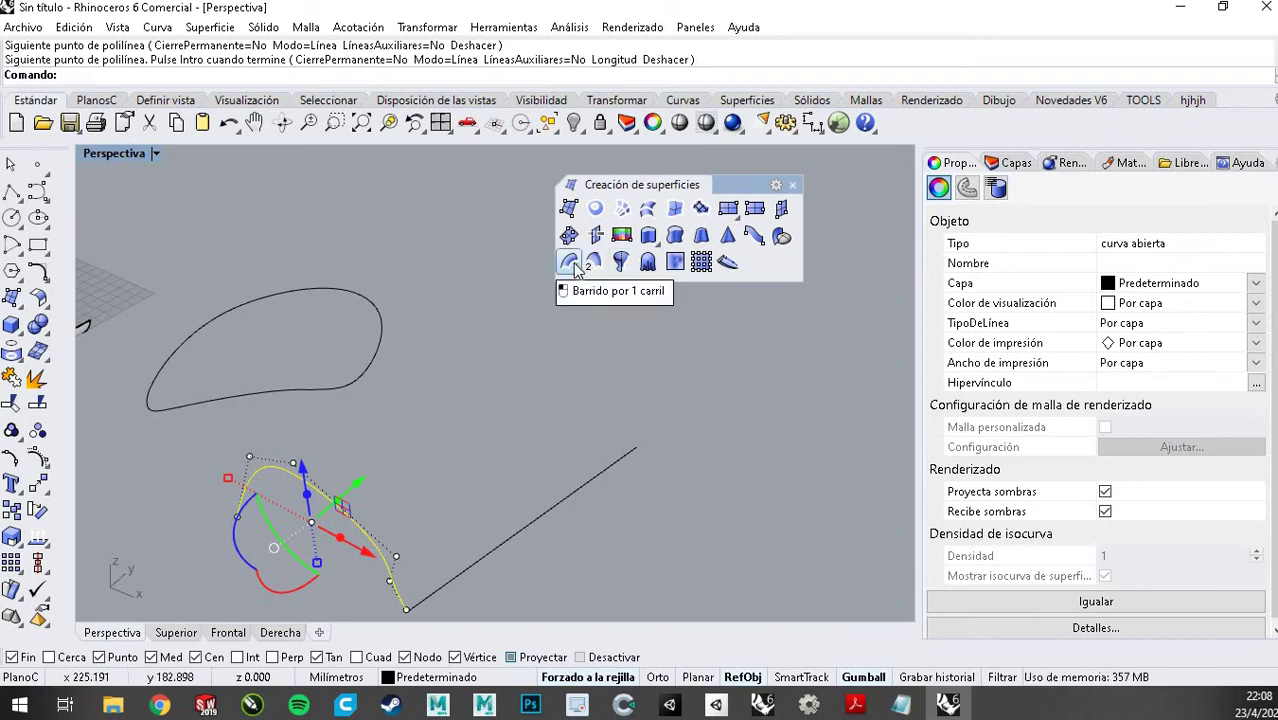
pyautogui.click(446, 450)
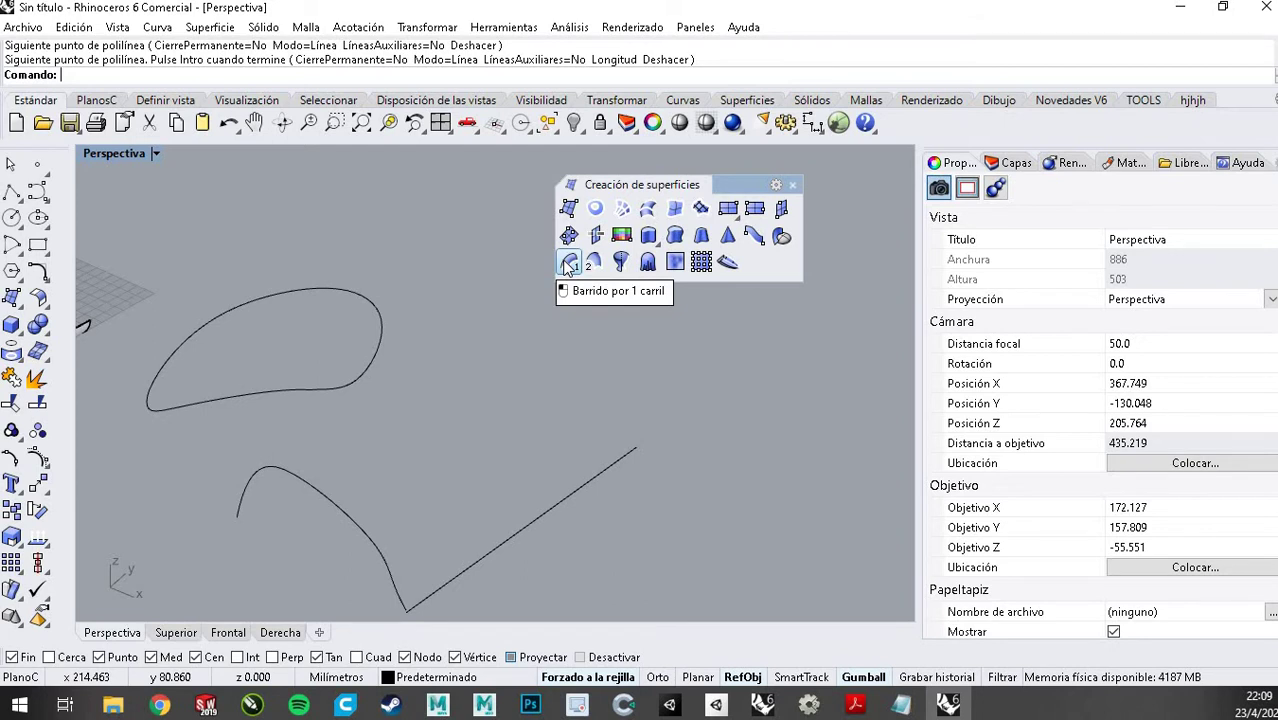
# Create a one-rail sweep using the straight line as the rail and the arched curve as the cross section
pyautogui.click(567, 263)
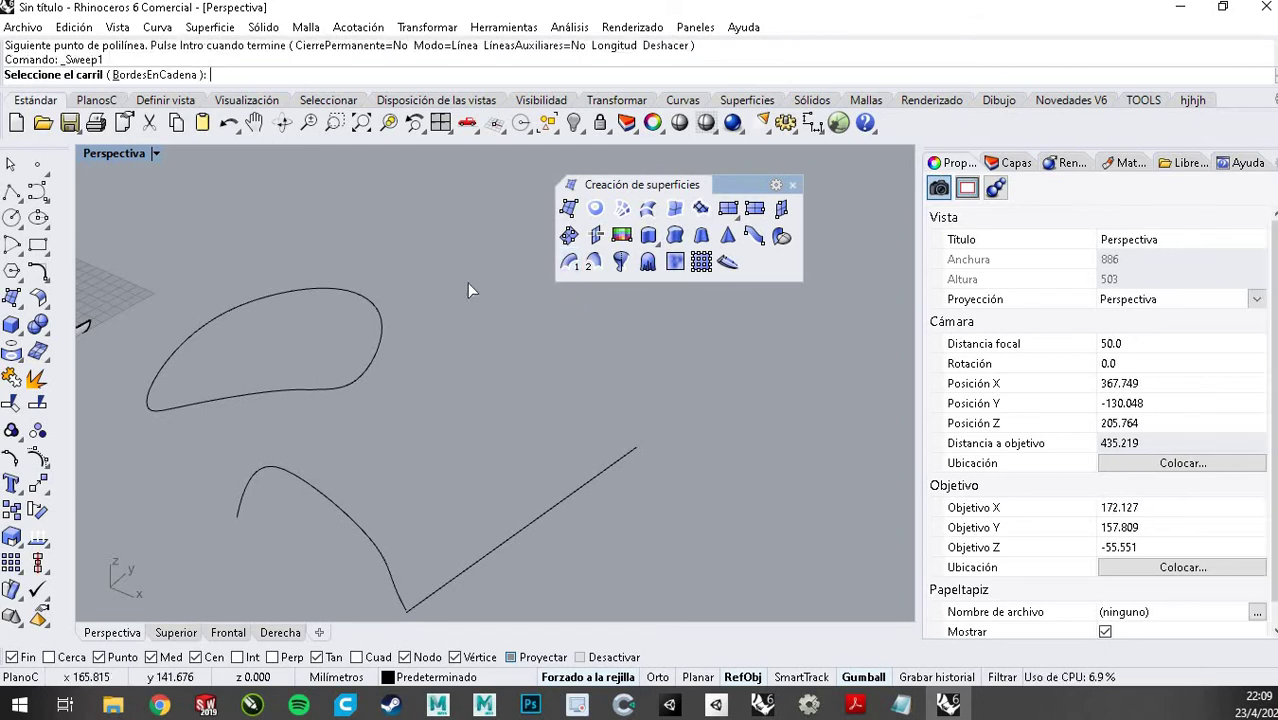
pyautogui.click(593, 476)
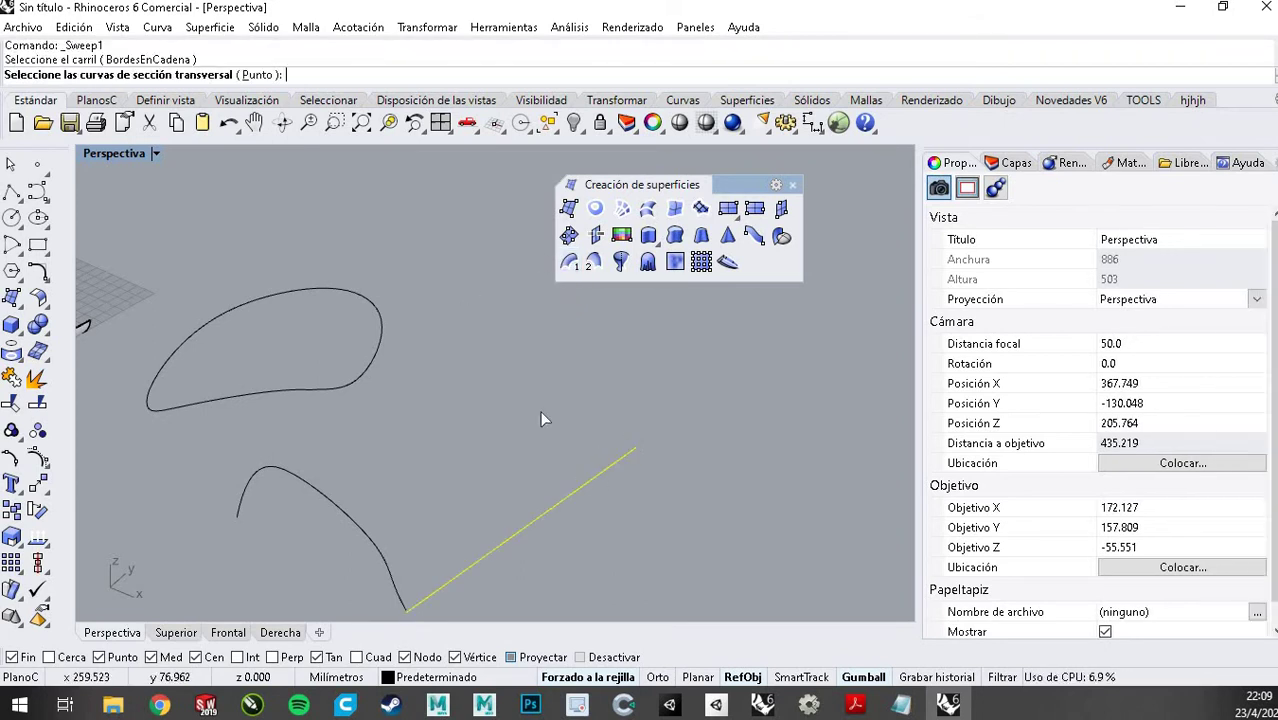
pyautogui.click(346, 517)
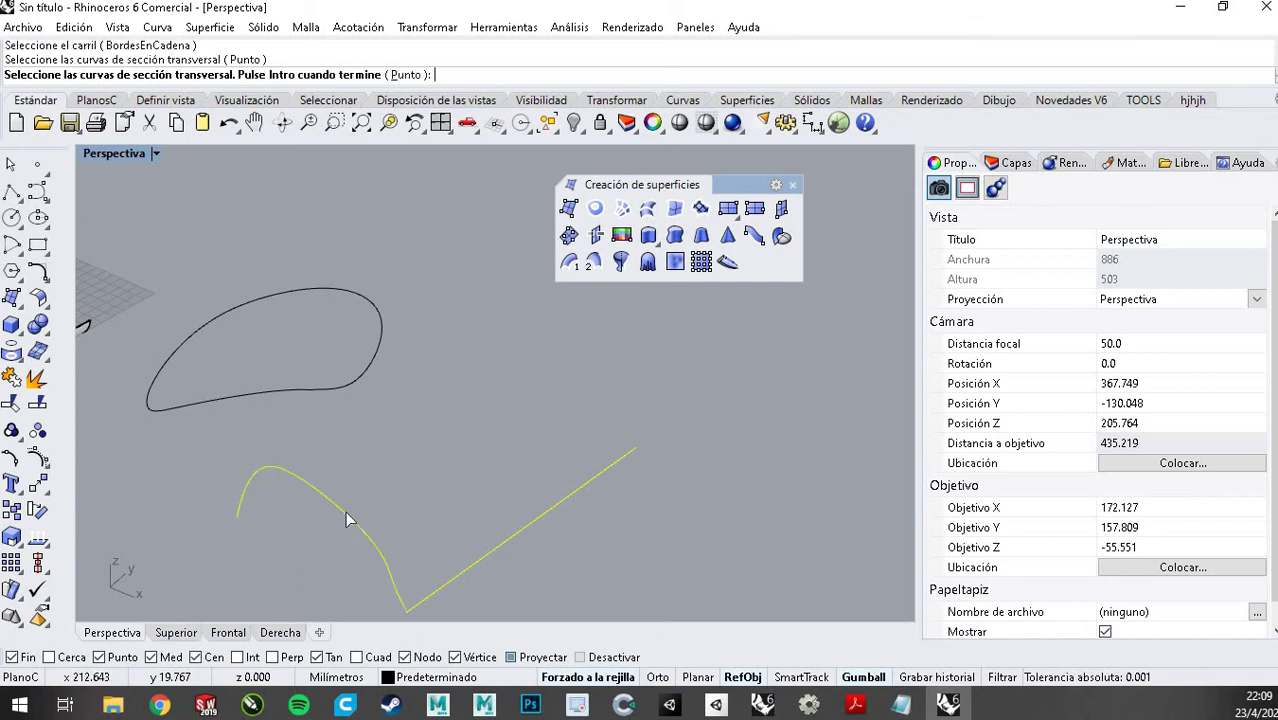
pyautogui.press('Return')
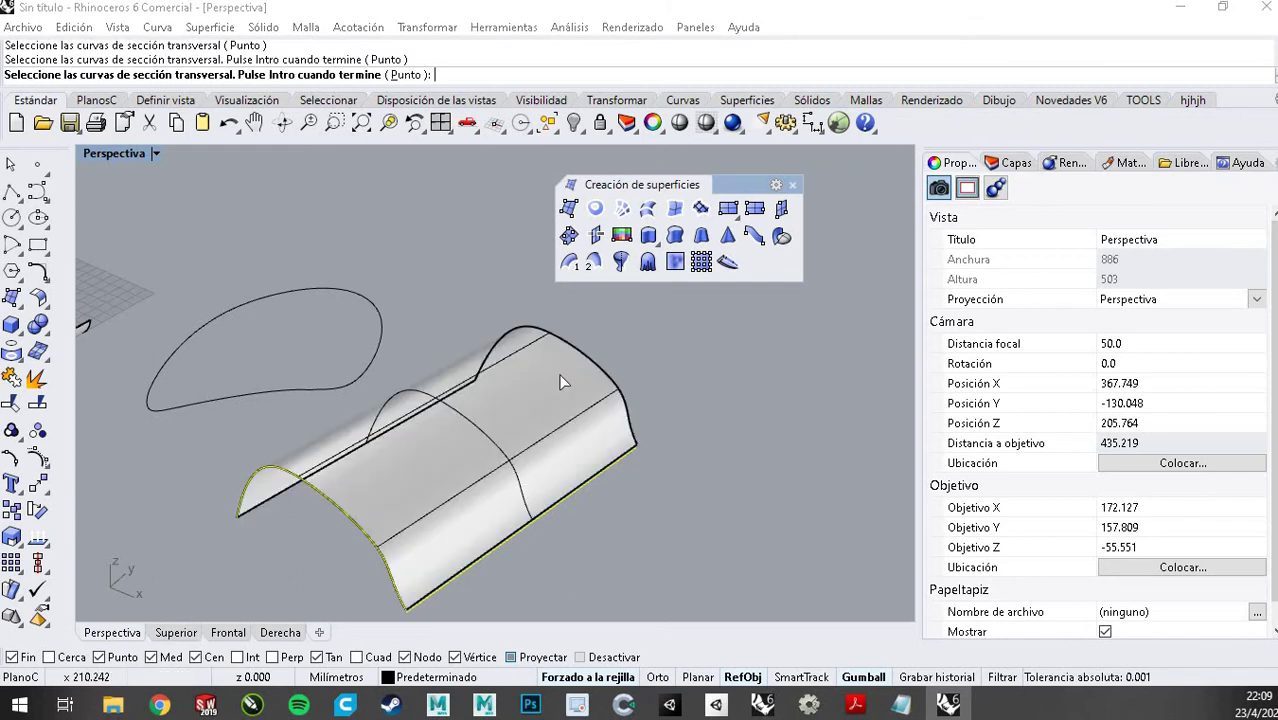
pyautogui.moveTo(516, 458)
pyautogui.mouseDown(button='right')
pyautogui.moveTo(696, 419)
pyautogui.moveTo(524, 445)
pyautogui.mouseUp(button='right')
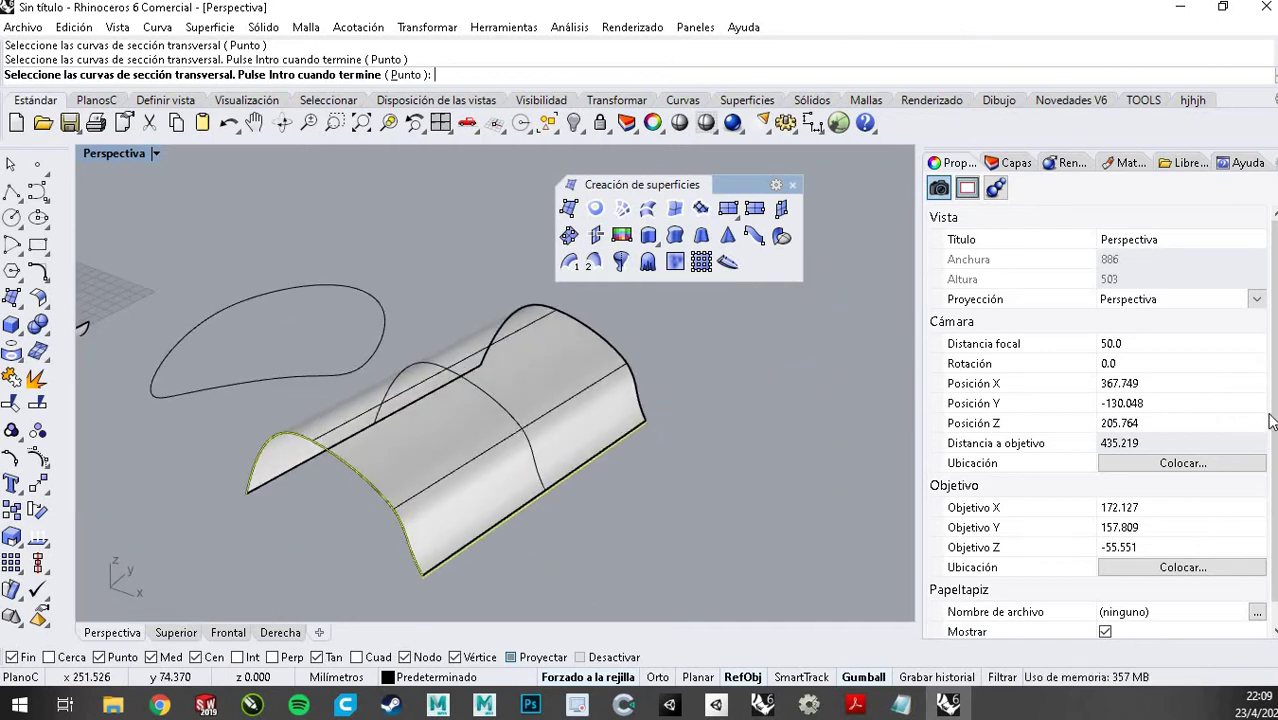
pyautogui.press('Return')
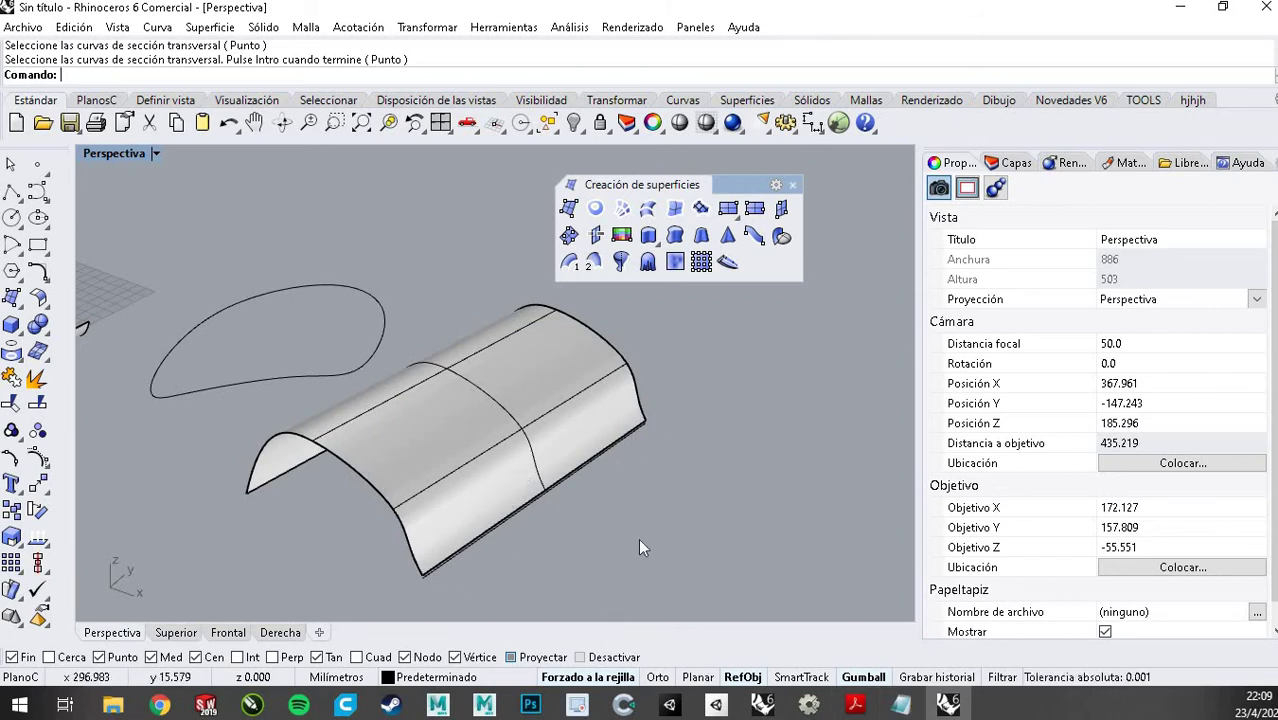
# Delete the swept vault surface and the straight rail line, keeping the arched curve
pyautogui.click(536, 470)
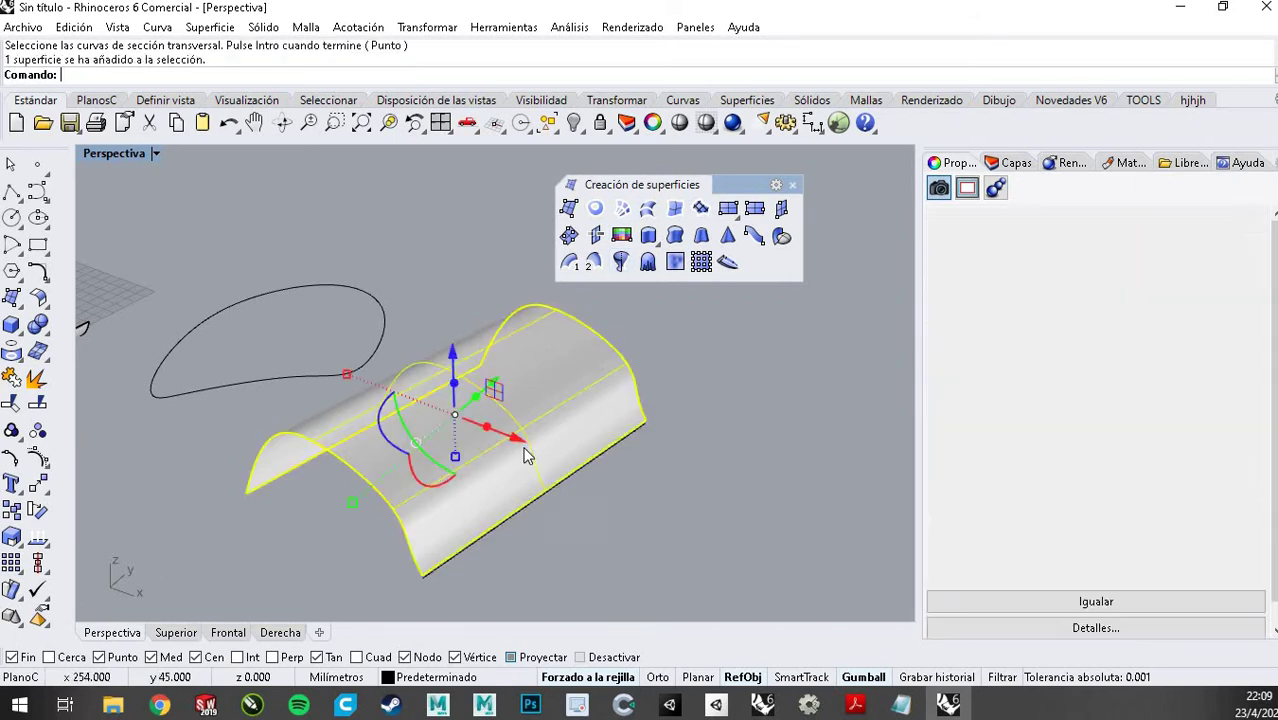
pyautogui.press('Delete')
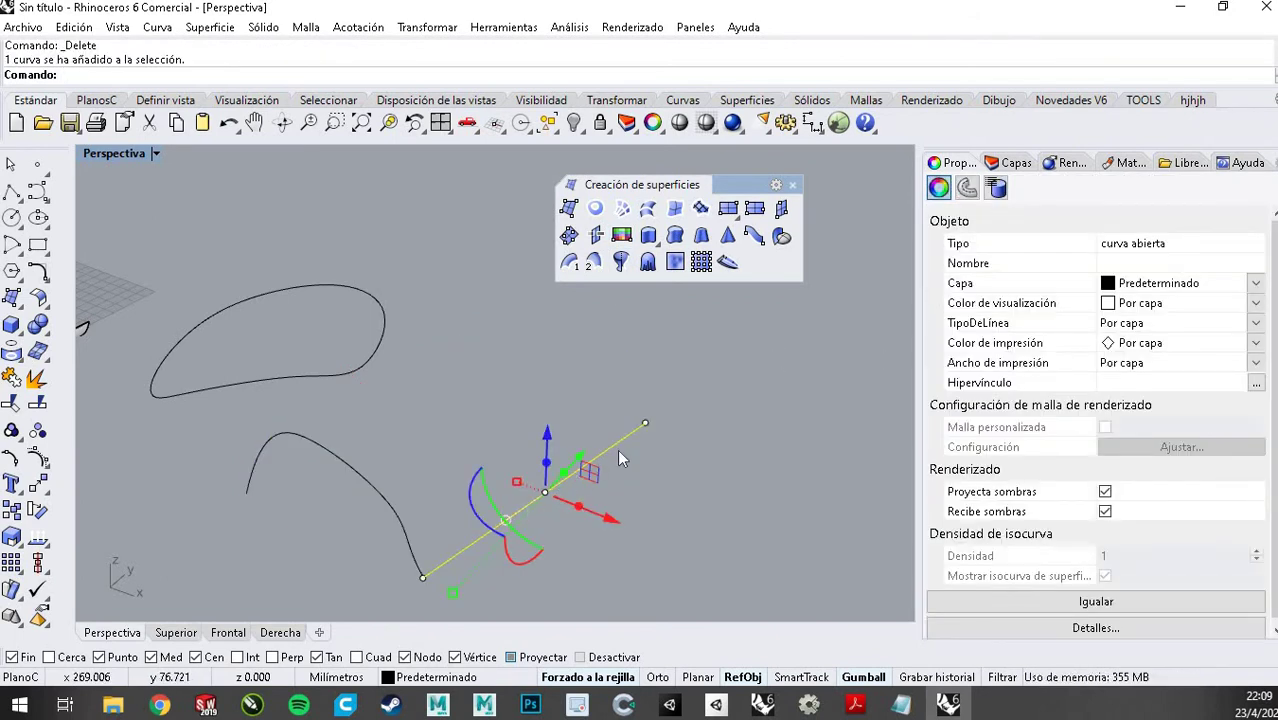
pyautogui.press('Delete')
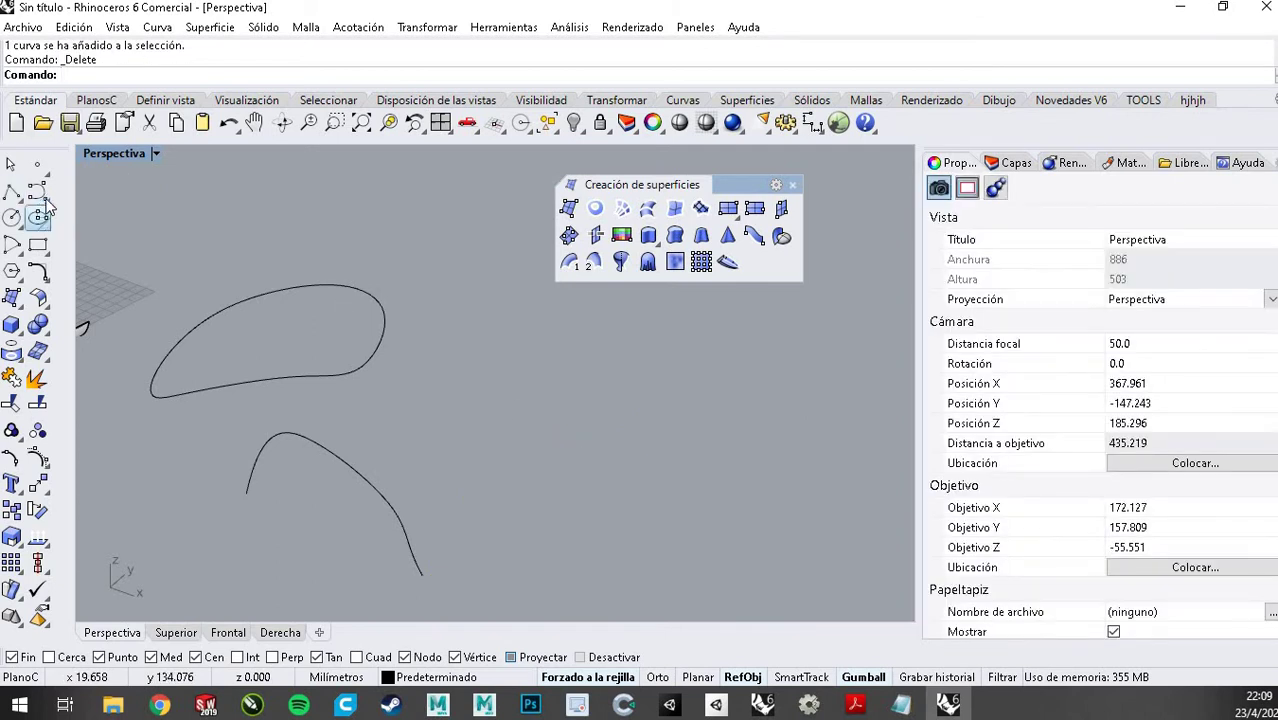
# Draw an open S-shaped degree-3 curve with five control points, starting at the front end of the arched curve
pyautogui.click(40, 194)
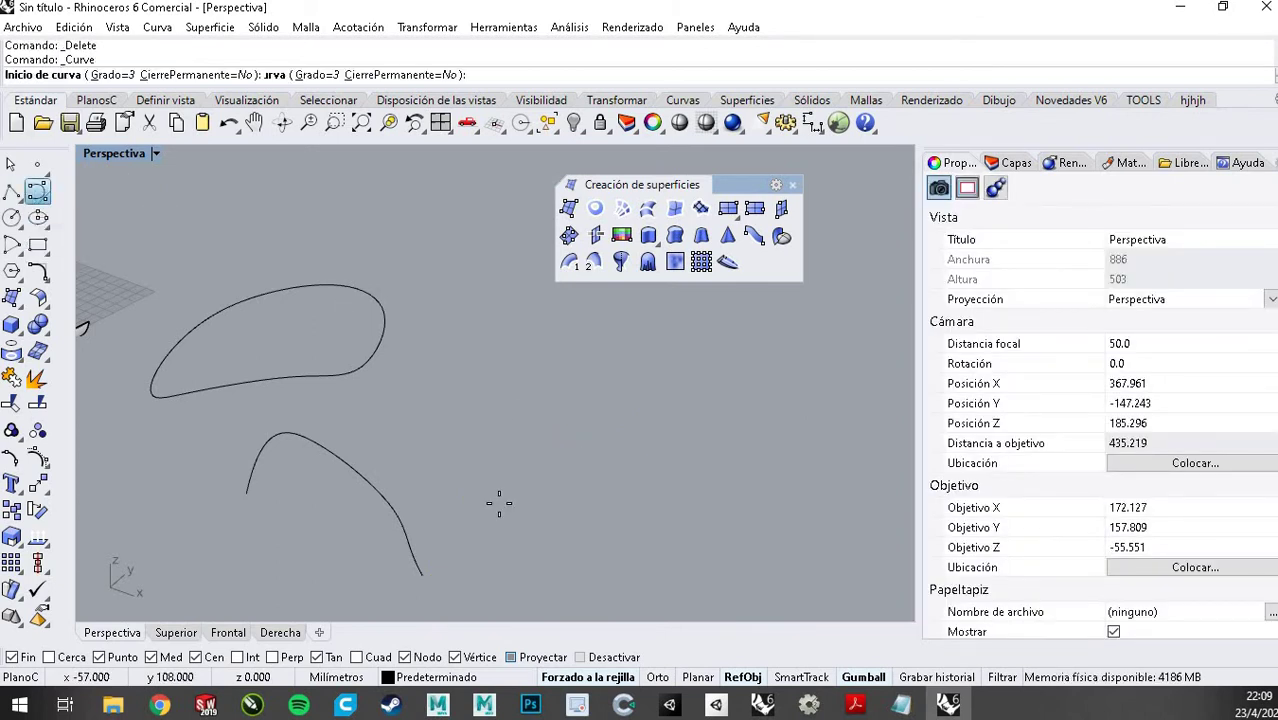
pyautogui.click(423, 577)
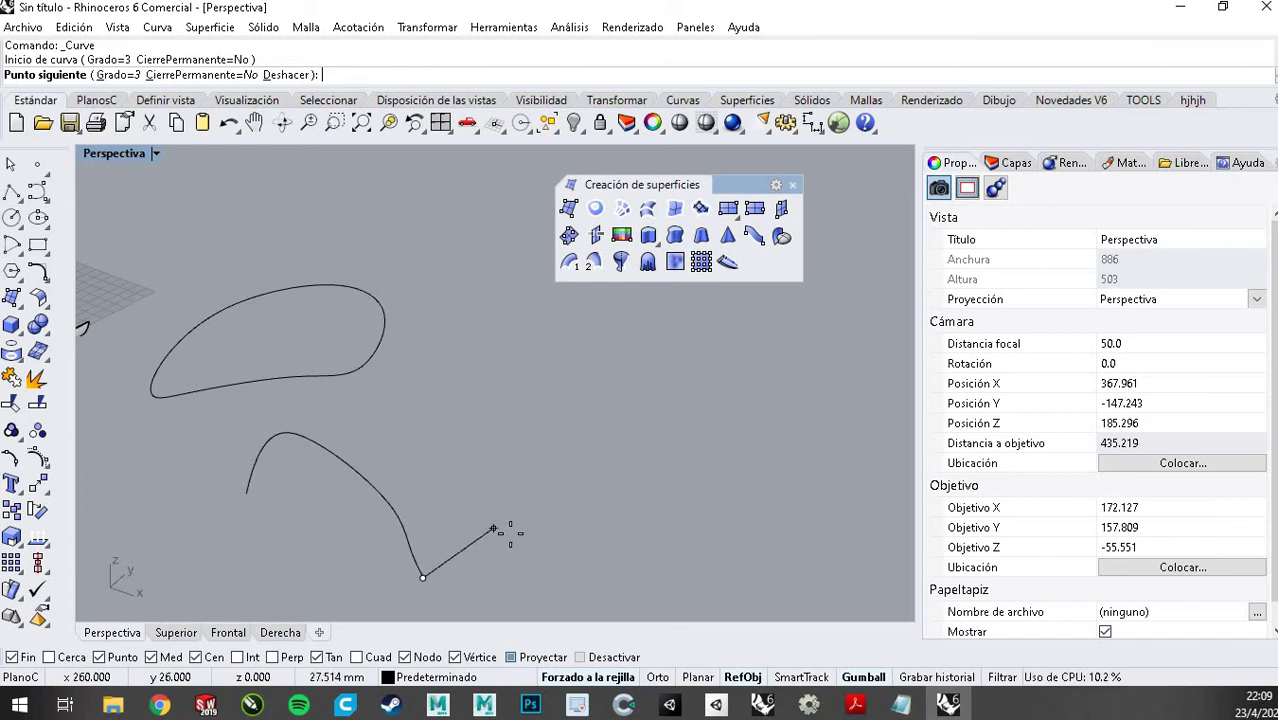
pyautogui.click(527, 481)
pyautogui.click(534, 468)
pyautogui.click(667, 410)
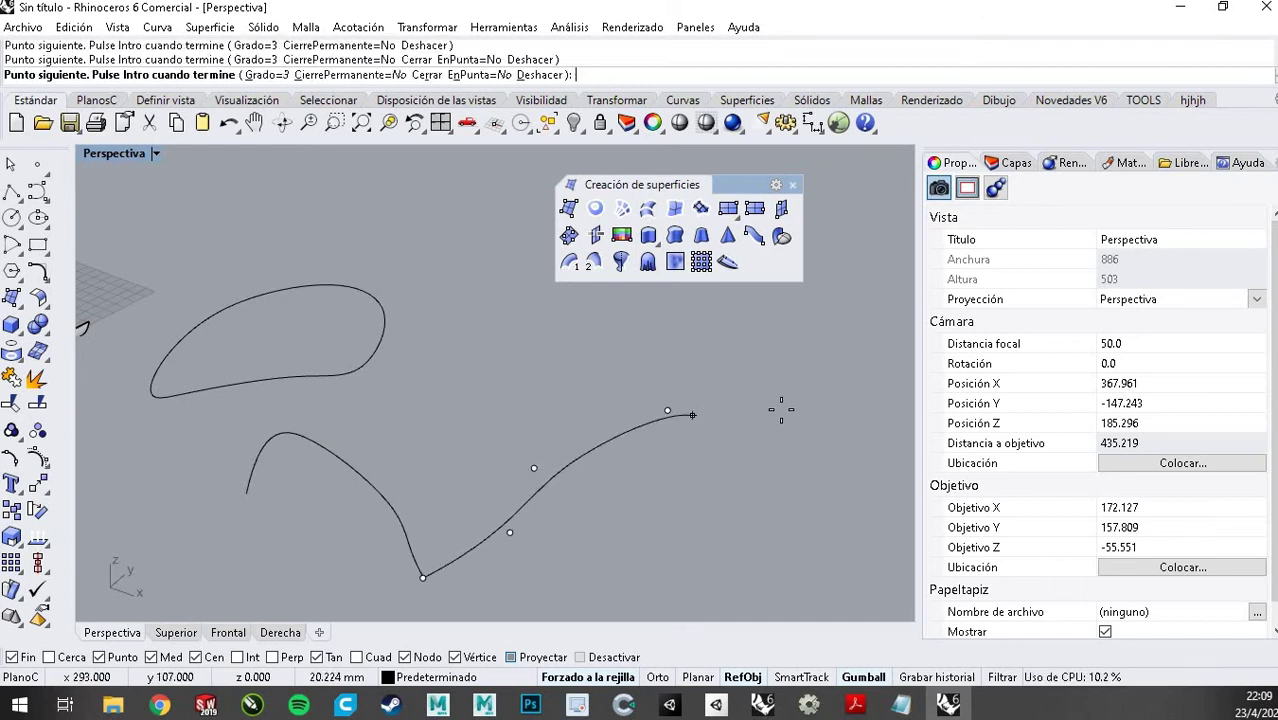
pyautogui.click(787, 413)
pyautogui.press('Return')
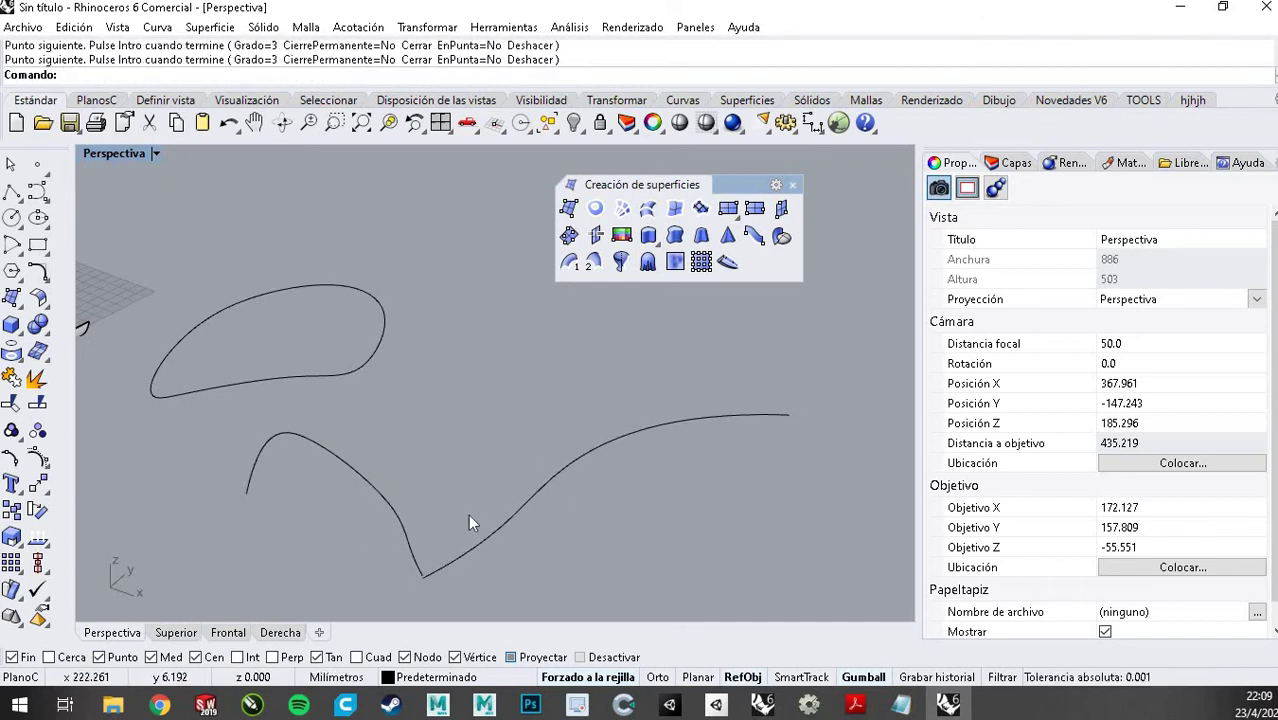
pyautogui.click(568, 262)
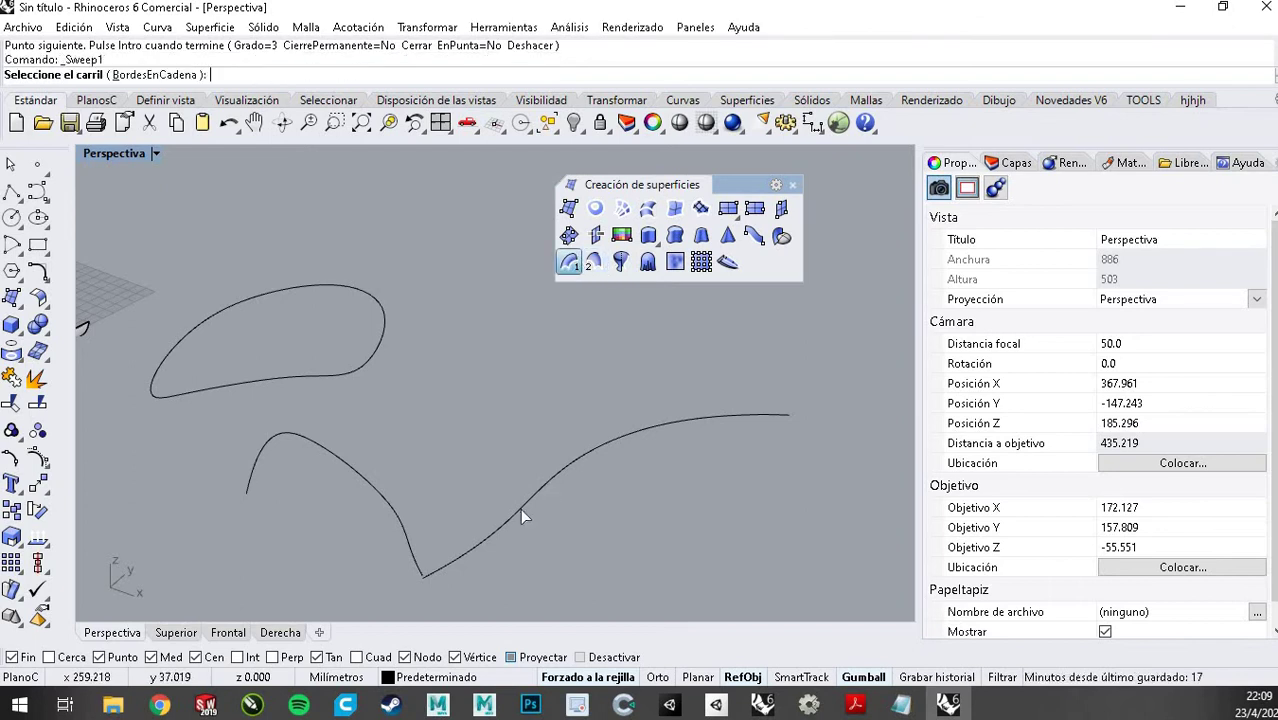
pyautogui.click(517, 508)
pyautogui.press('Escape')
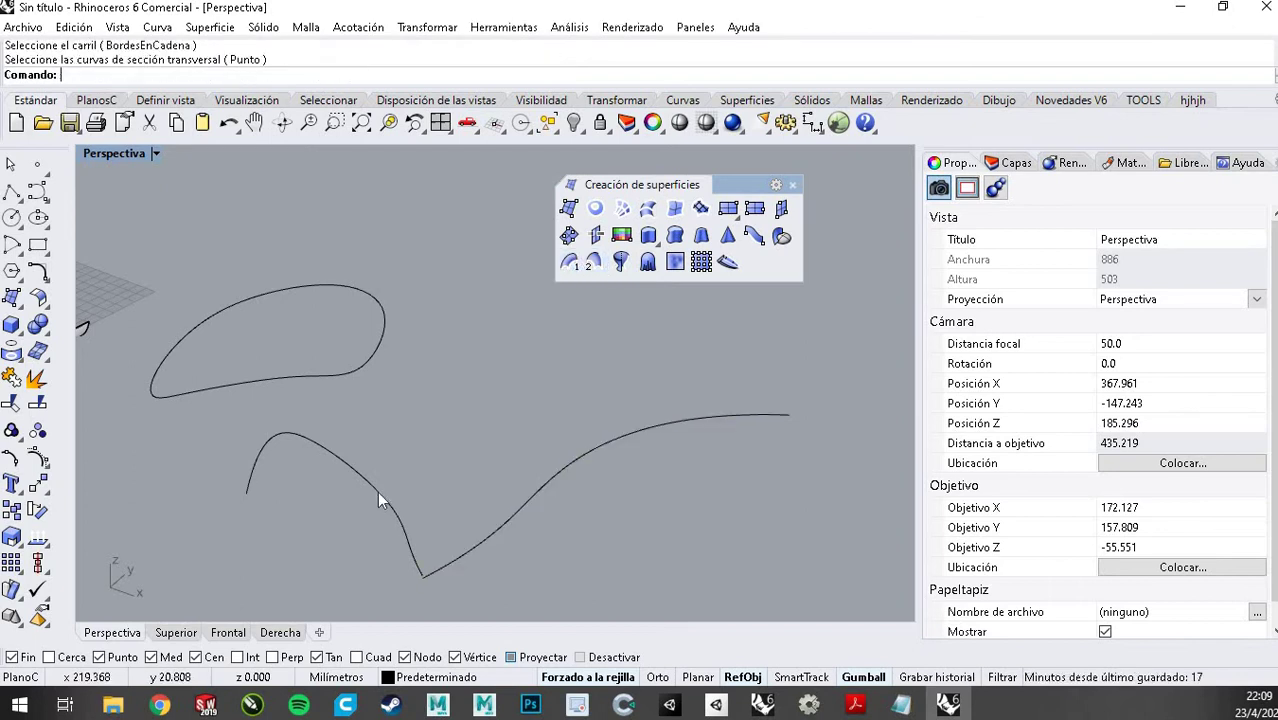
# Try a one-rail sweep of the arched curve along the S-shaped curve, inspect the preview, cancel it and clear the selection
pyautogui.click(377, 491)
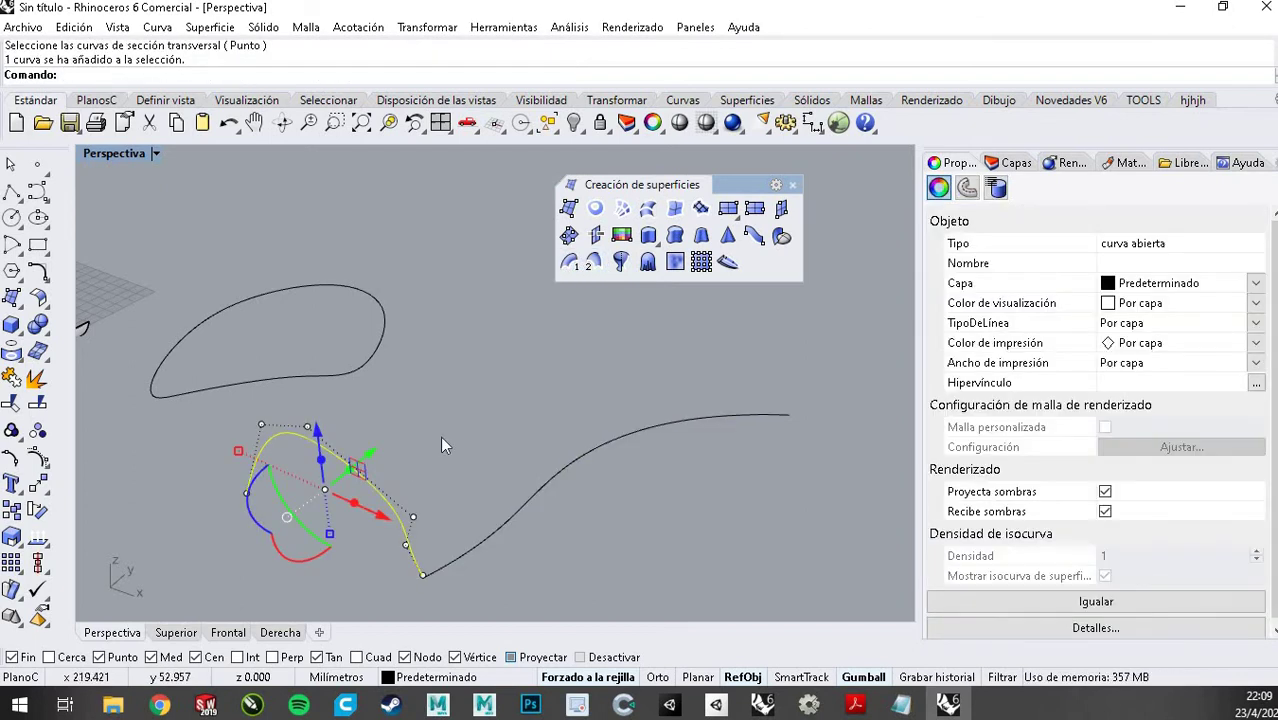
pyautogui.click(573, 270)
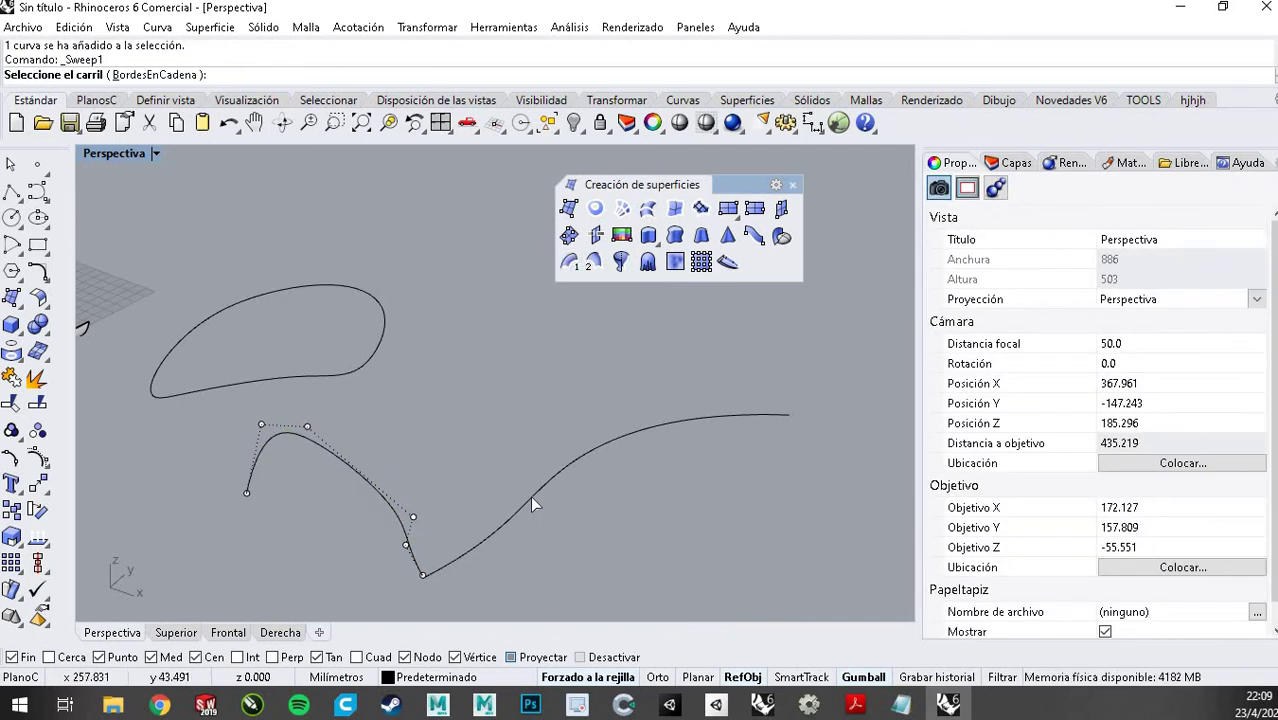
pyautogui.click(531, 497)
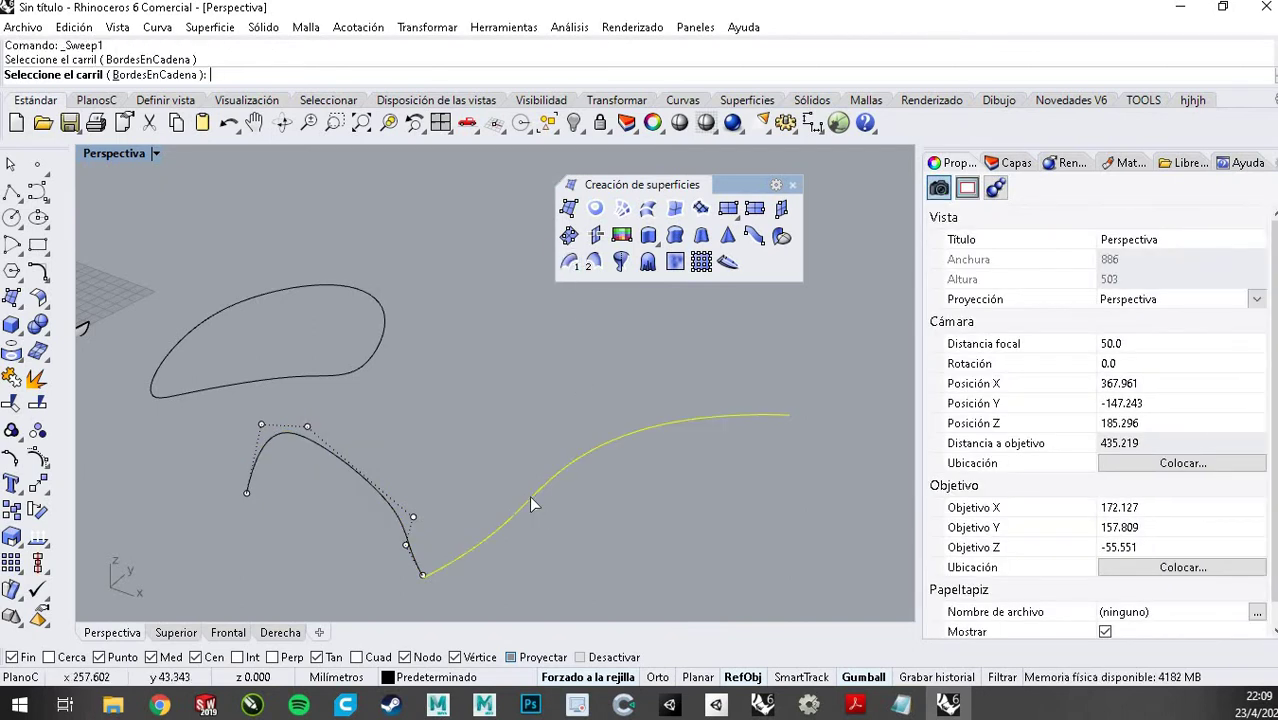
pyautogui.click(357, 478)
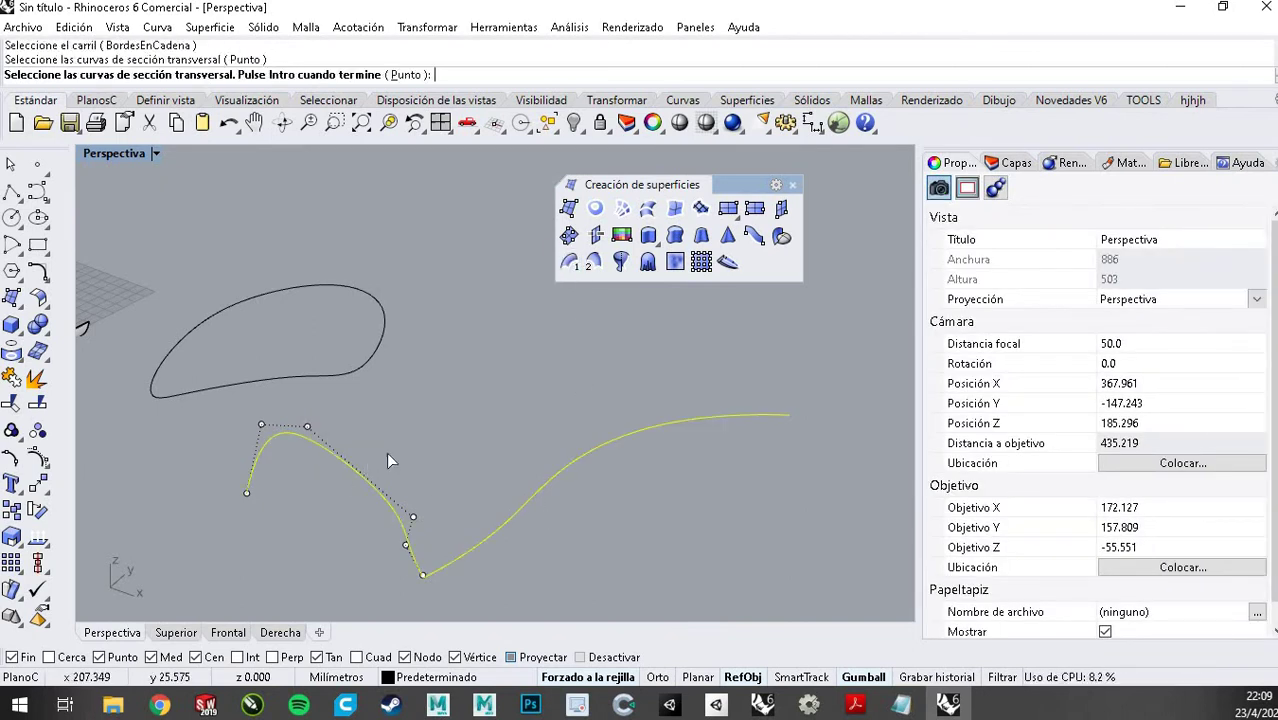
pyautogui.rightClick(468, 407)
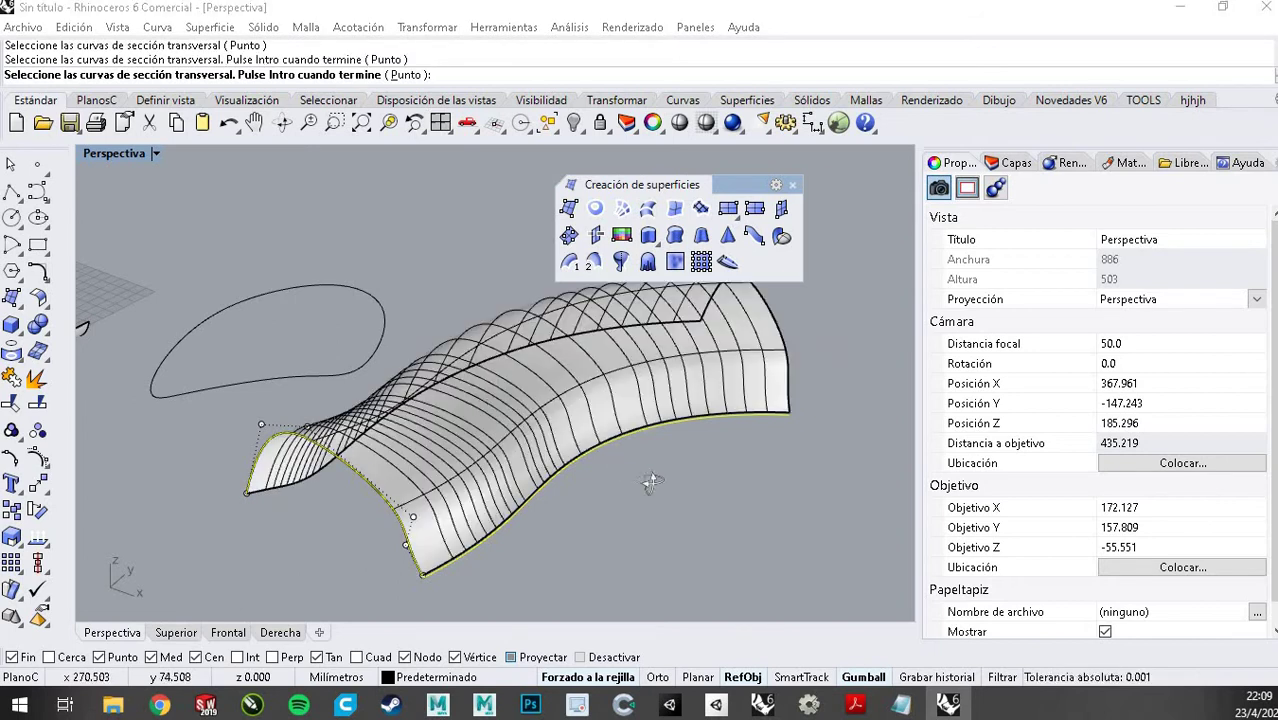
pyautogui.moveTo(652, 480); pyautogui.dragTo(830, 350, button='right')
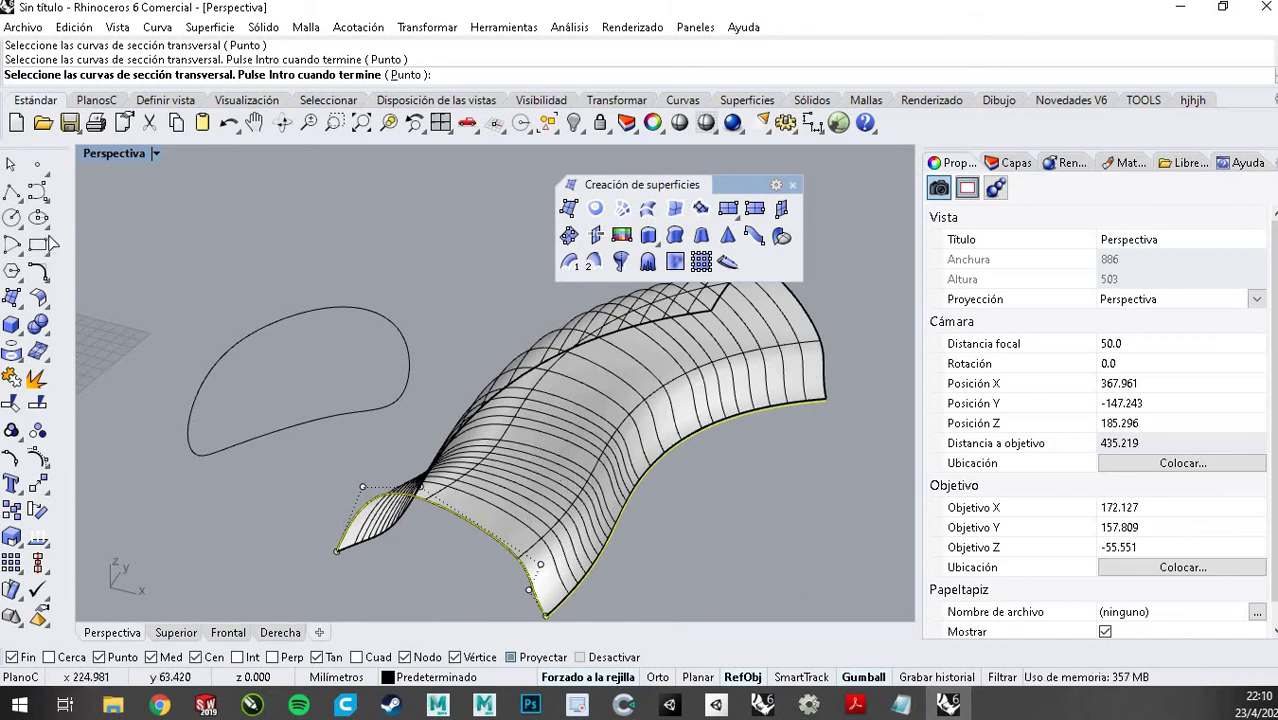
pyautogui.press('Escape')
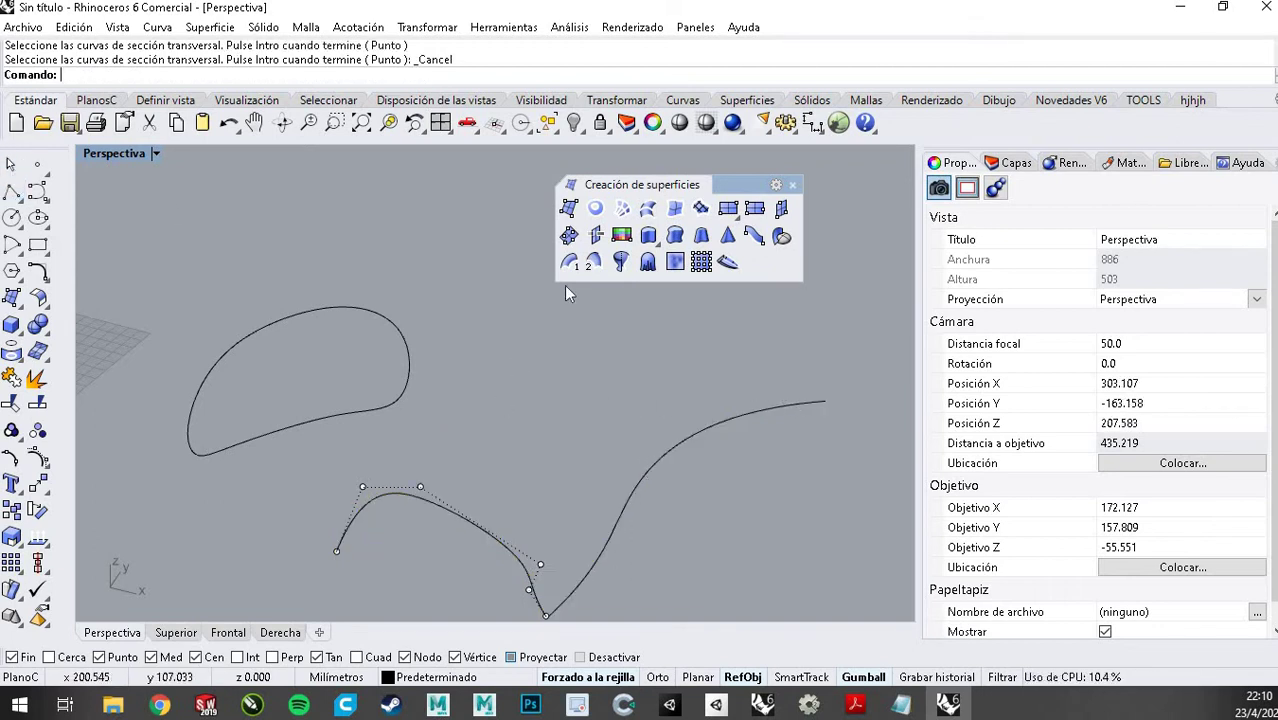
pyautogui.press('Escape')
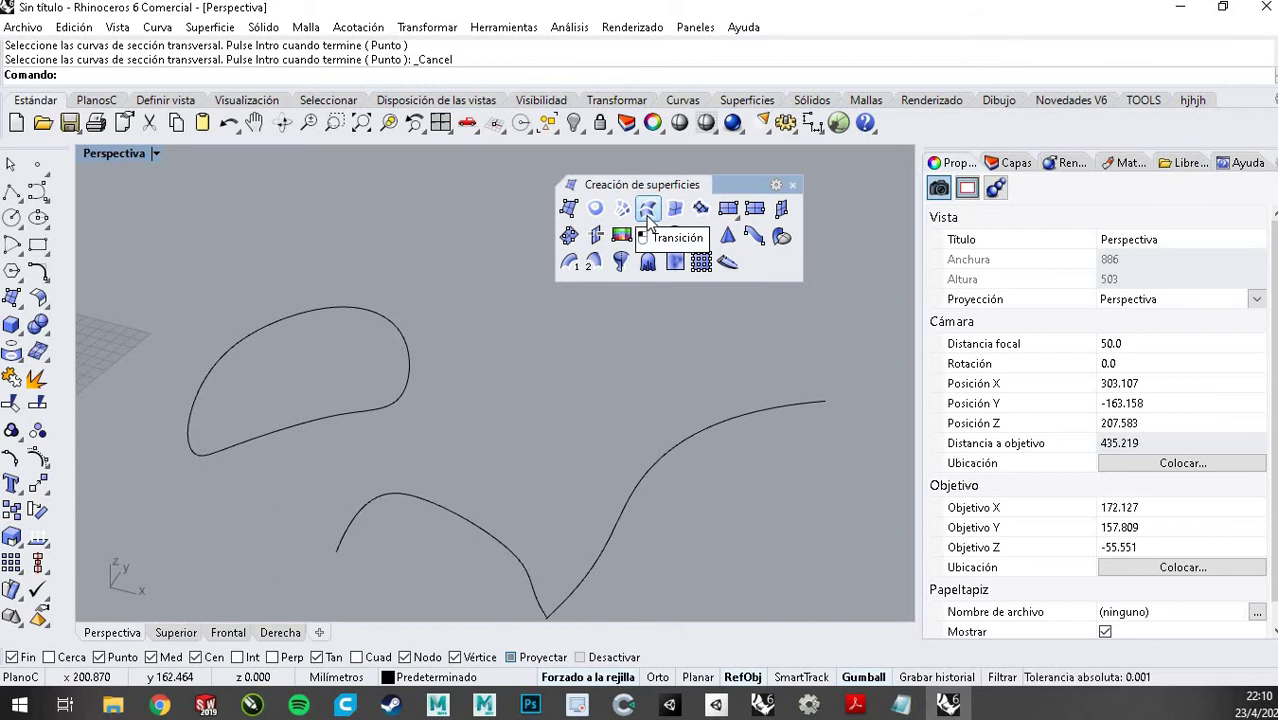
# Duplicate the S-shaped curve, placing the copy higher and shifted sideways toward the closed curve, and clear the selection
pyautogui.click(656, 460)
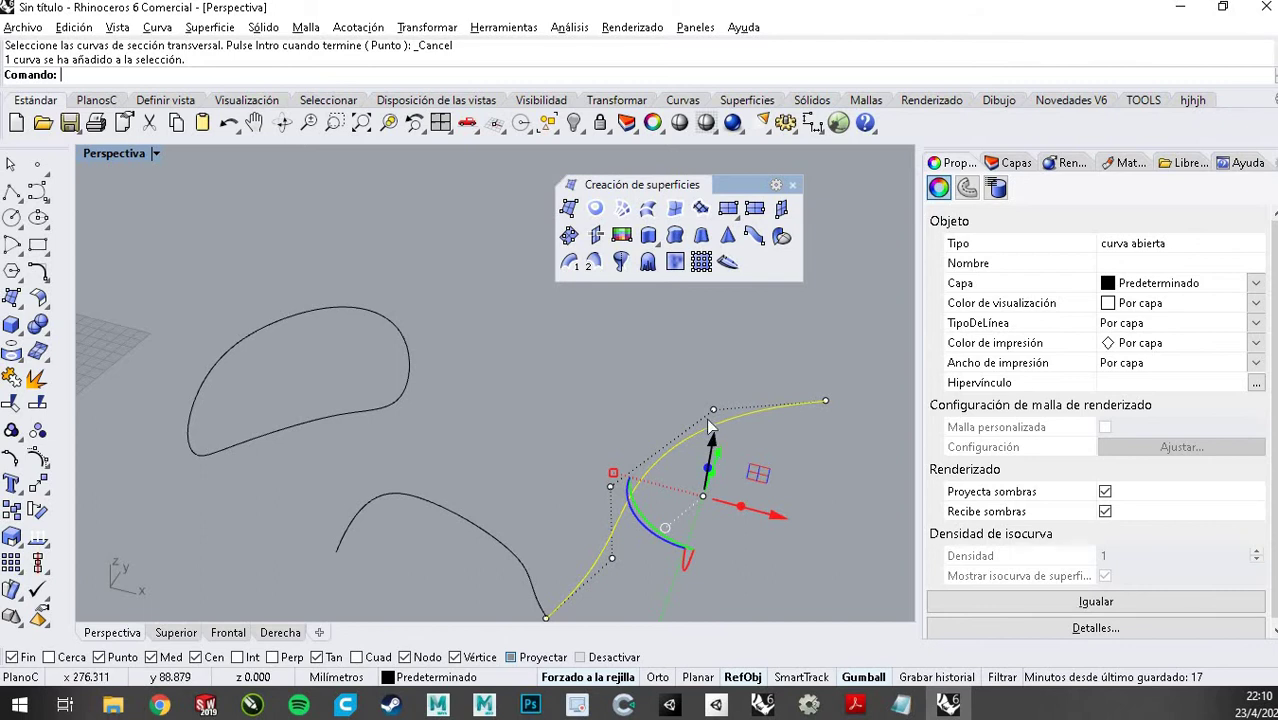
pyautogui.moveTo(706, 418); pyautogui.dragTo(603, 380)
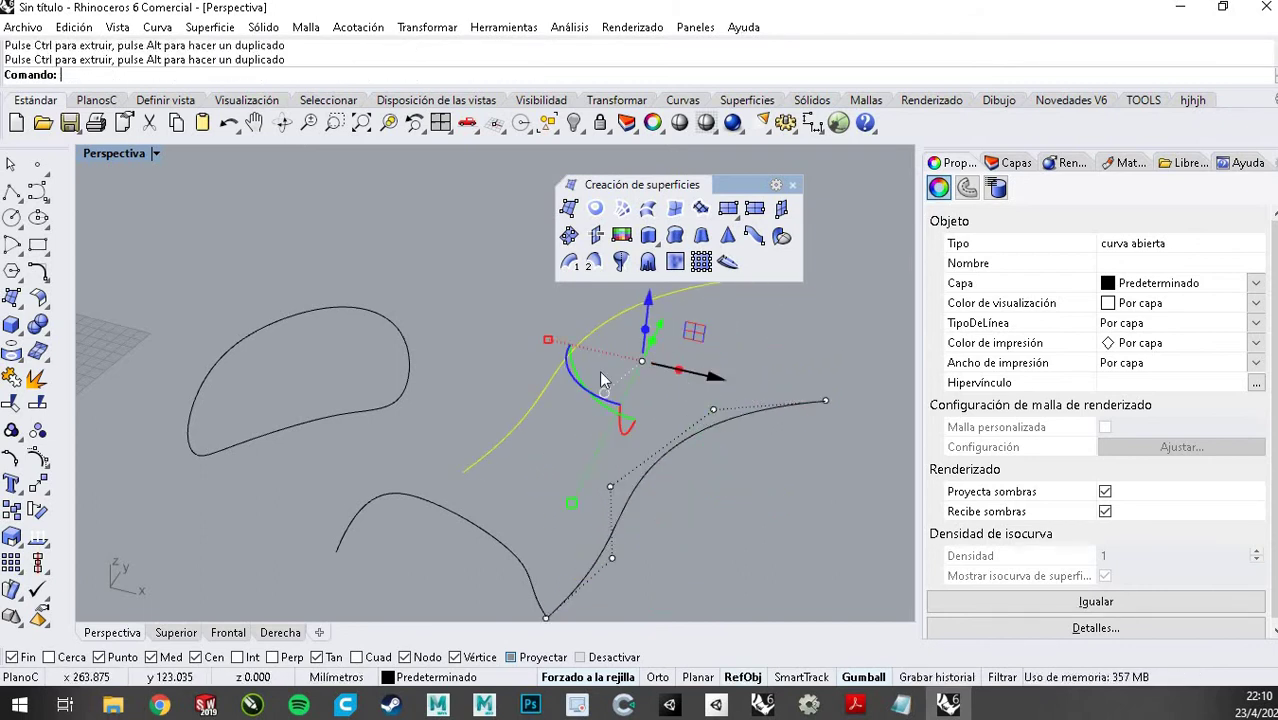
pyautogui.click(765, 504)
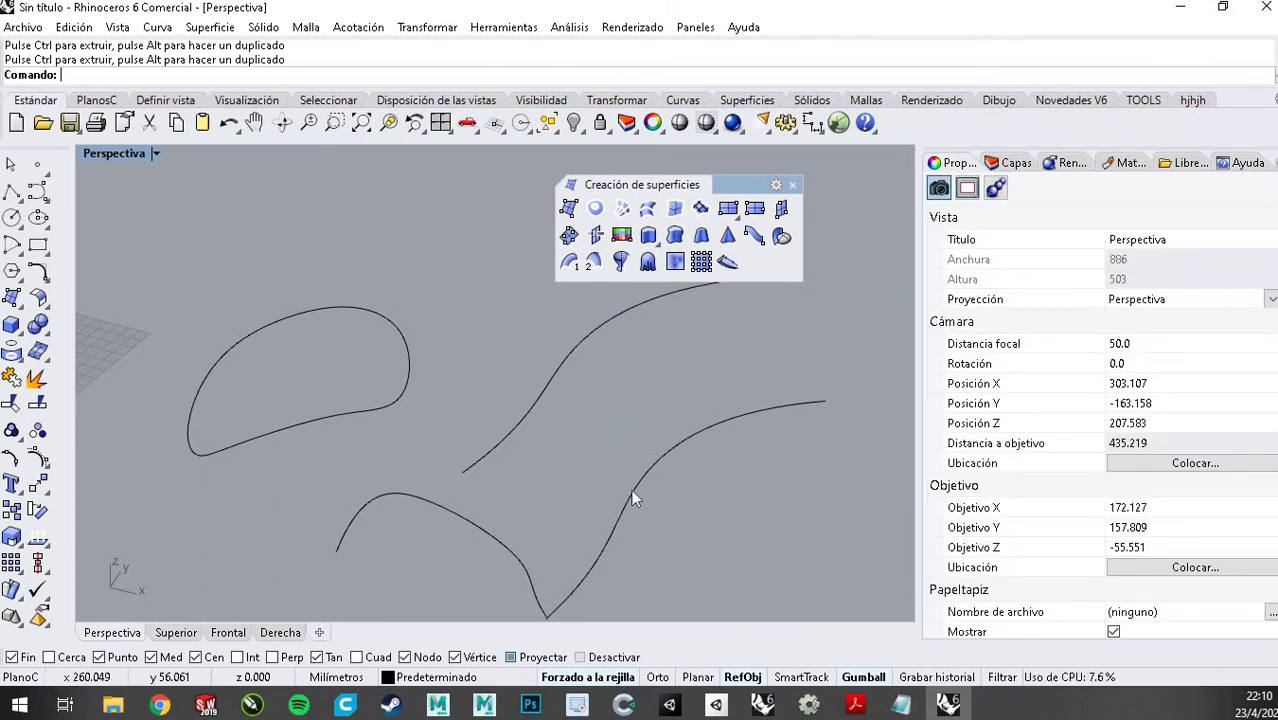
# Try a loft between the two S-shaped curves, inspect the surface preview and cancel it
pyautogui.click(567, 358)
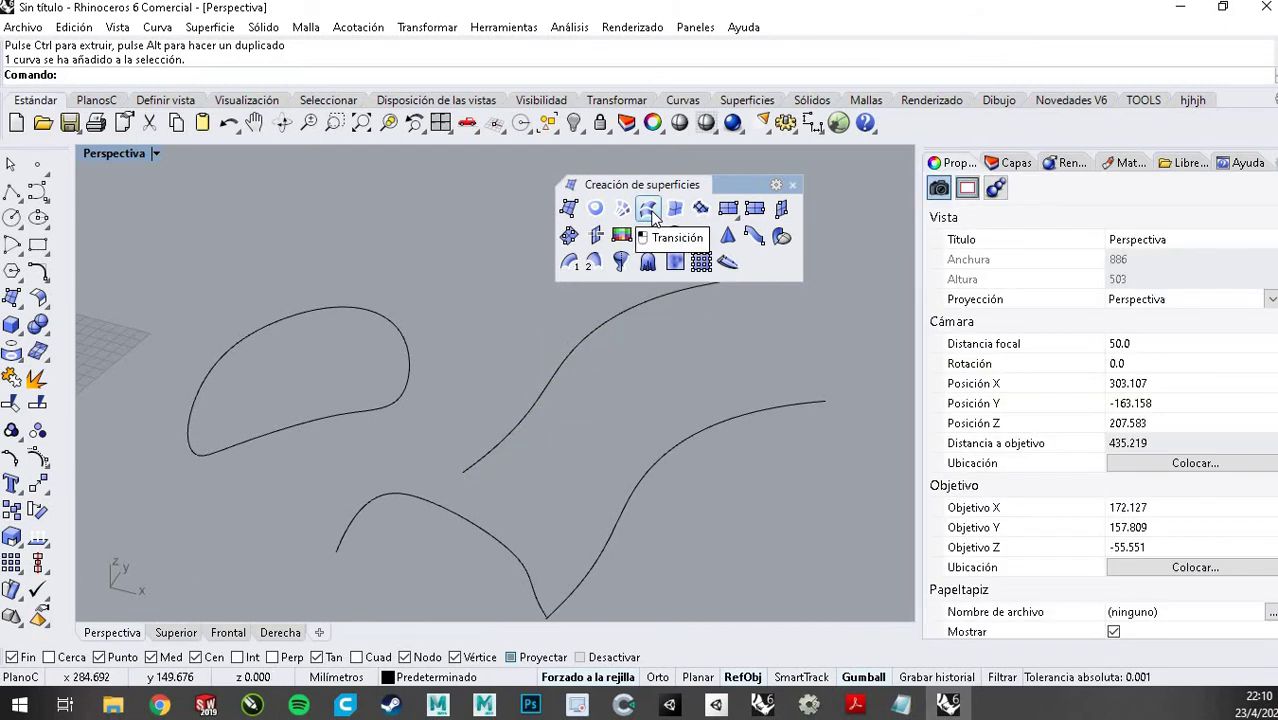
pyautogui.click(648, 209)
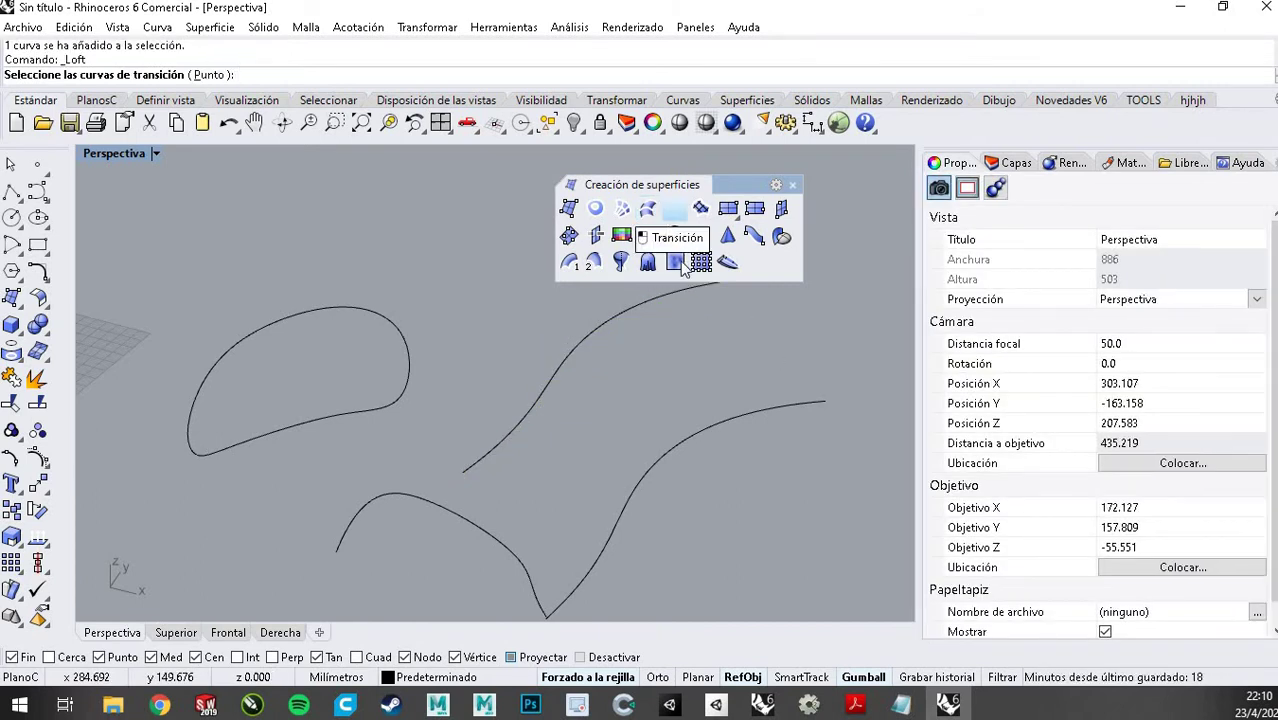
pyautogui.click(653, 461)
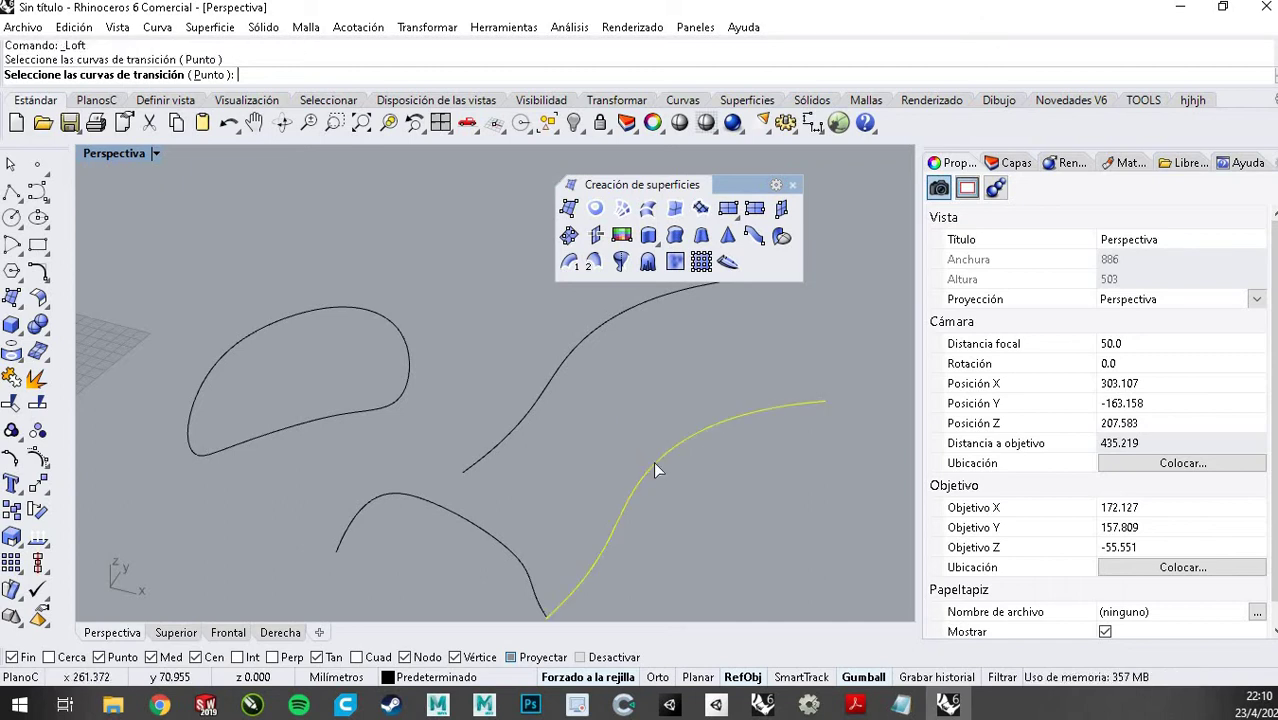
pyautogui.click(587, 333)
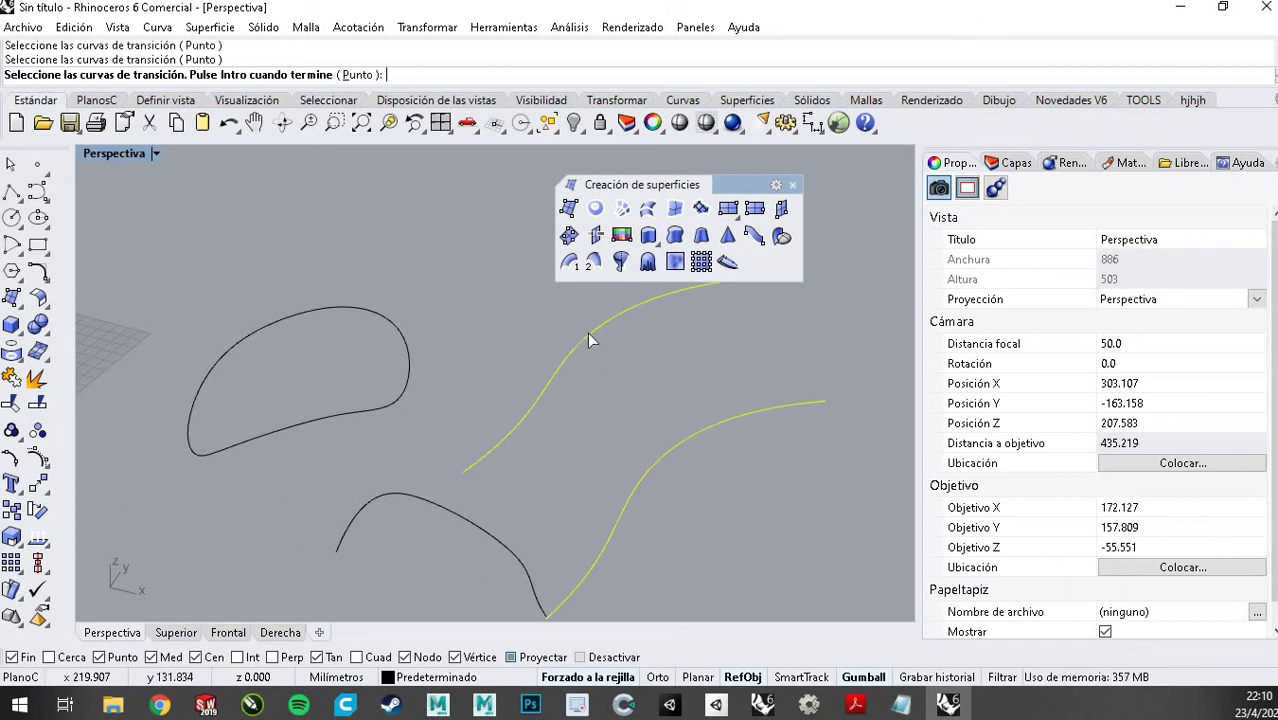
pyautogui.press('Return')
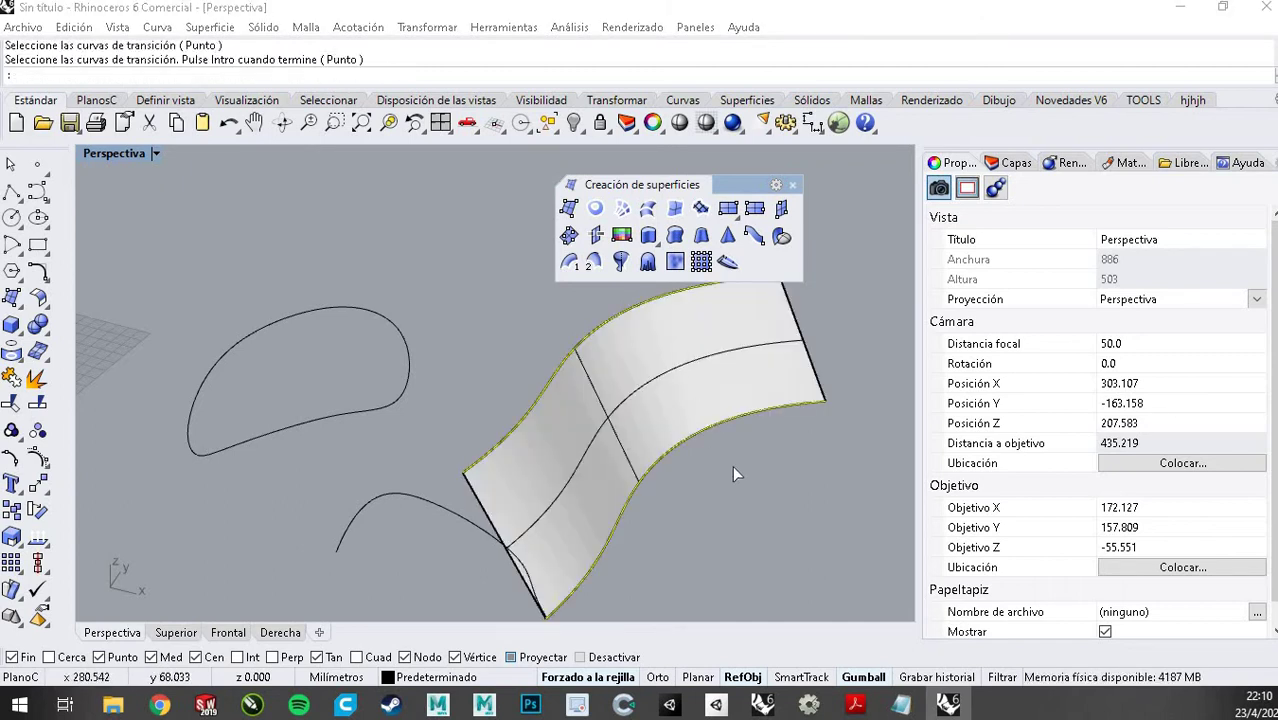
pyautogui.moveTo(727, 481)
pyautogui.mouseDown(button='right')
pyautogui.moveTo(640, 480)
pyautogui.moveTo(715, 492)
pyautogui.mouseUp(button='right')
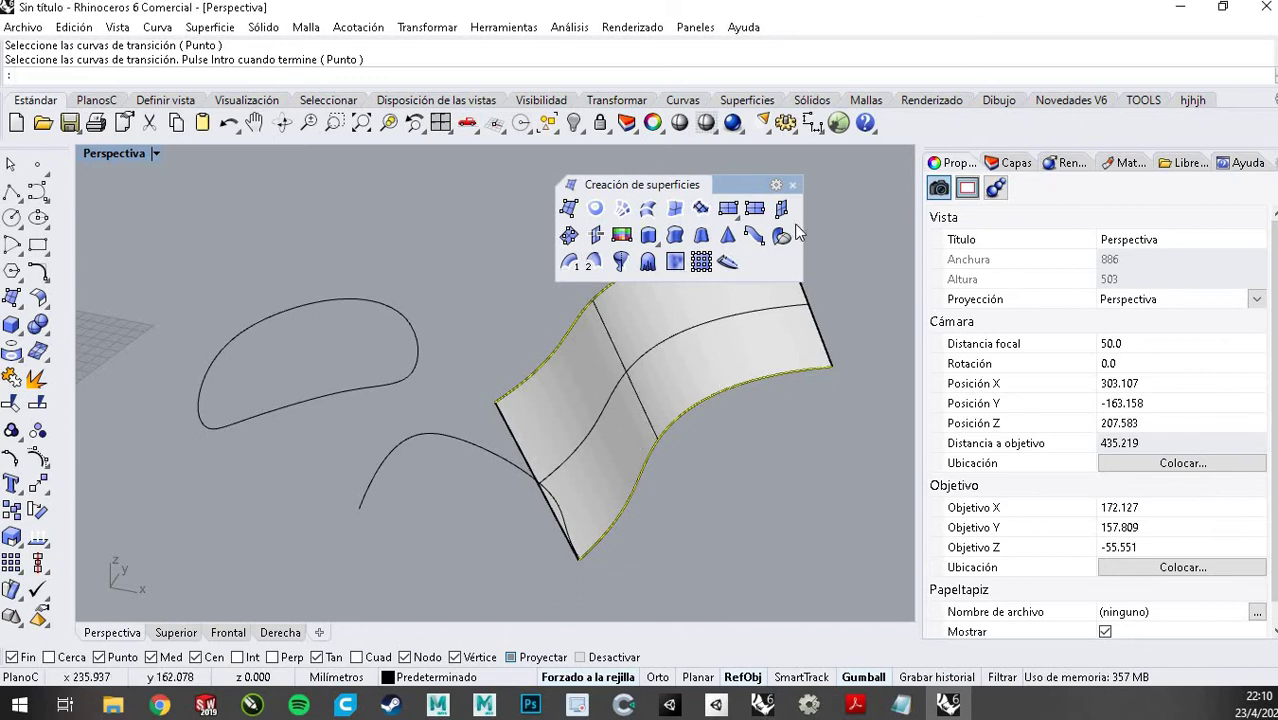
pyautogui.click(792, 184)
pyautogui.scroll(-10, 763, 393)
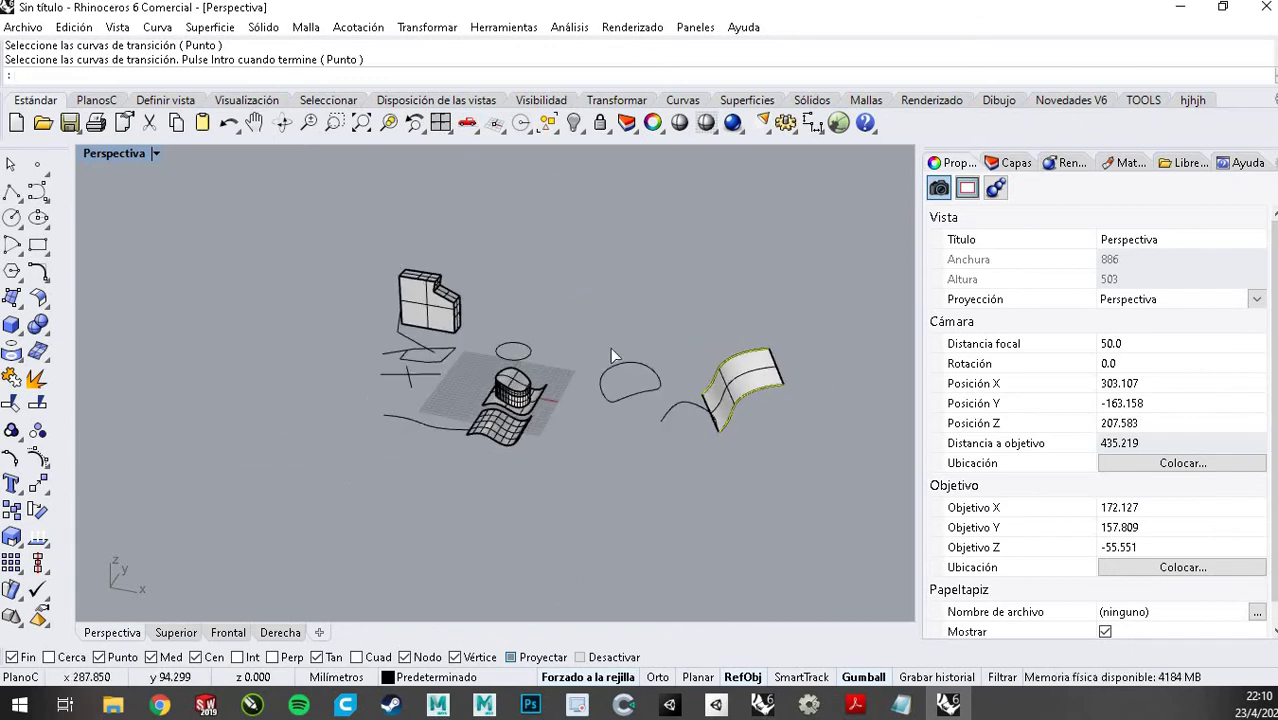
pyautogui.scroll(5, 440, 313)
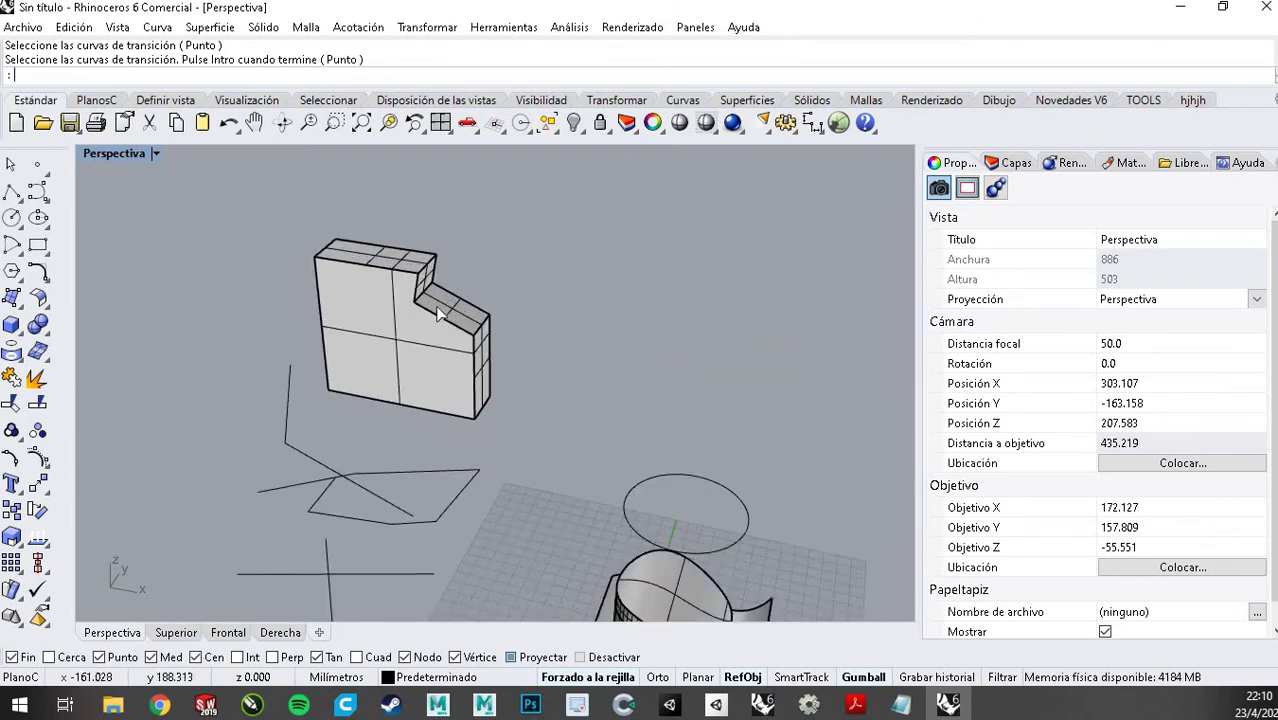
pyautogui.scroll(-6, 436, 340)
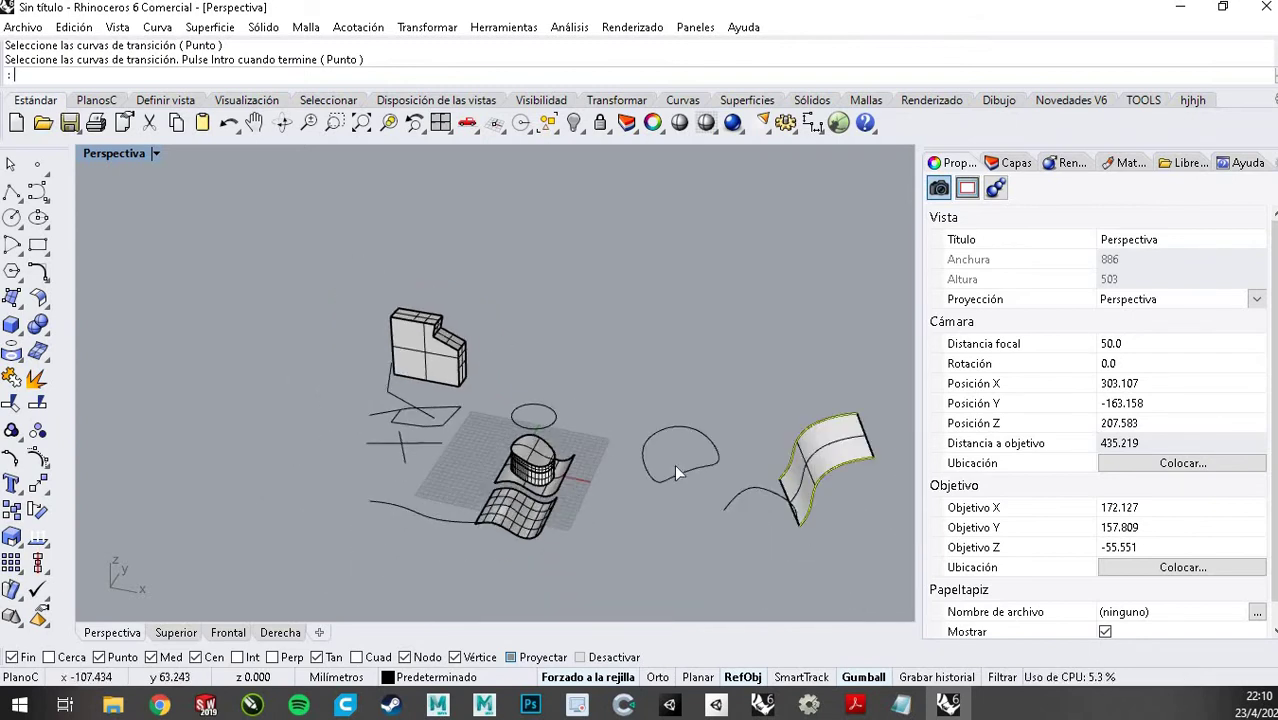
pyautogui.press('Escape')
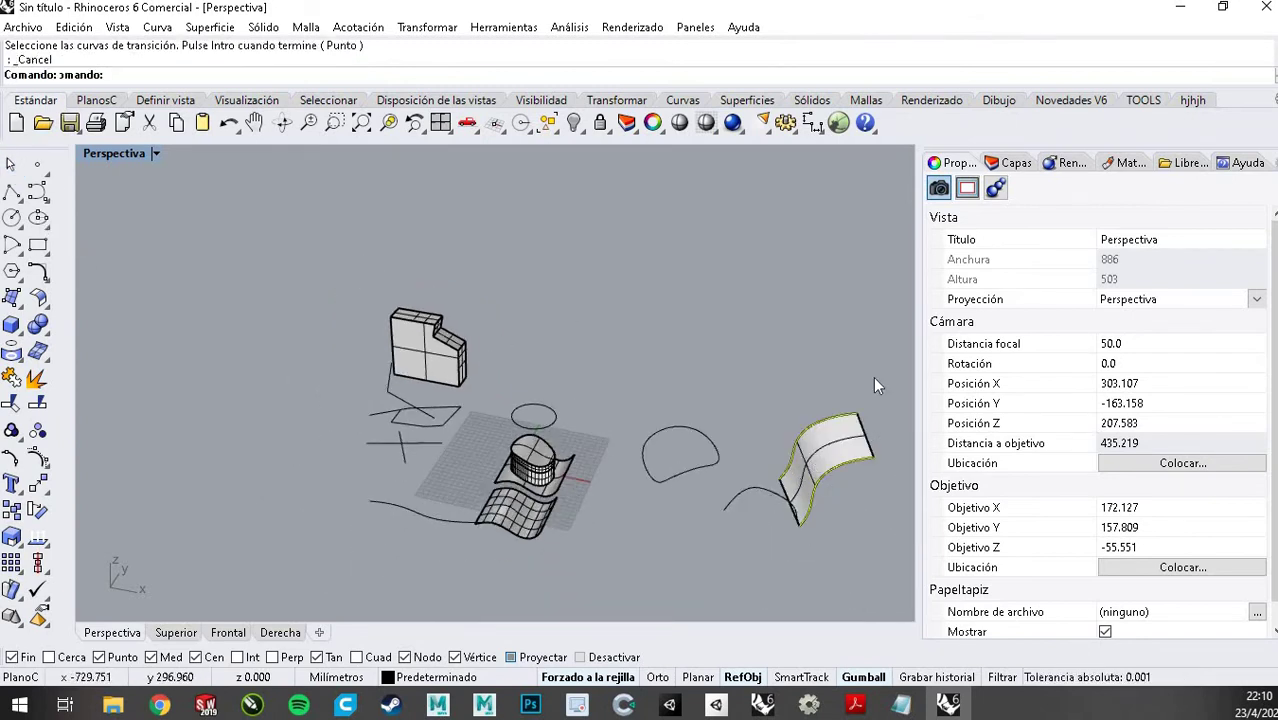
pyautogui.press('Delete')
pyautogui.scroll(3, 780, 400)
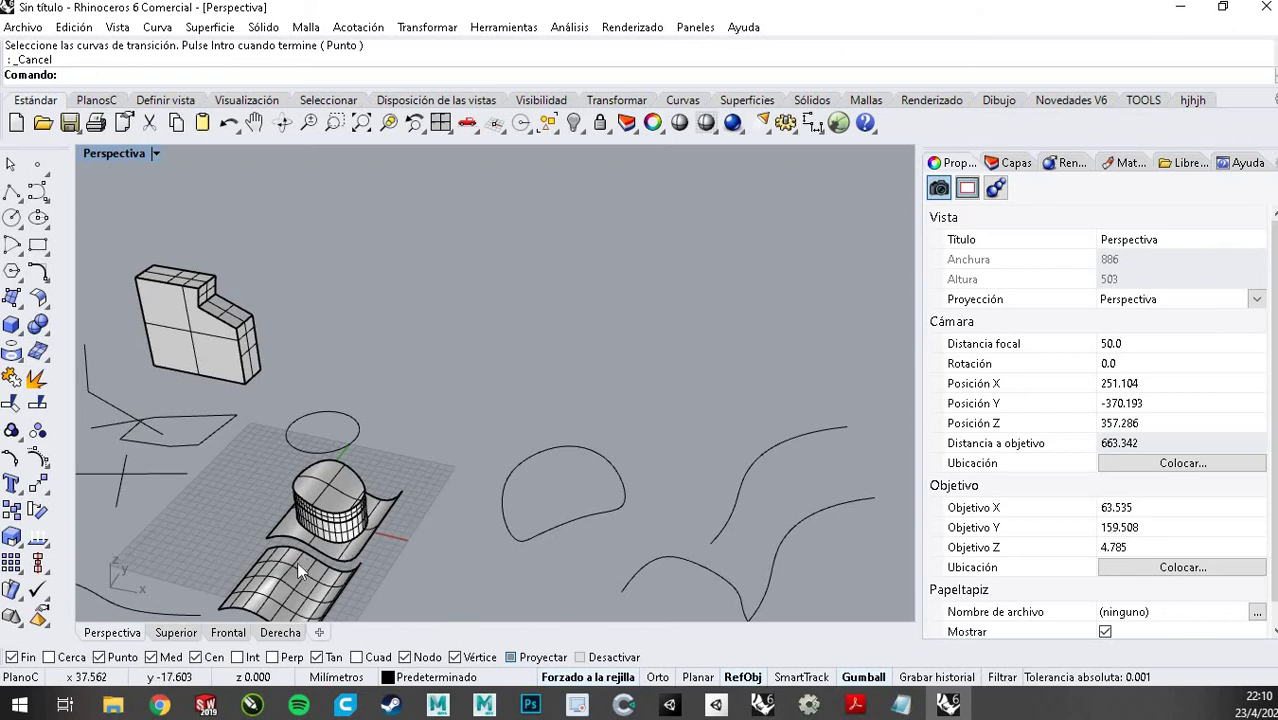
pyautogui.scroll(4, 330, 555)
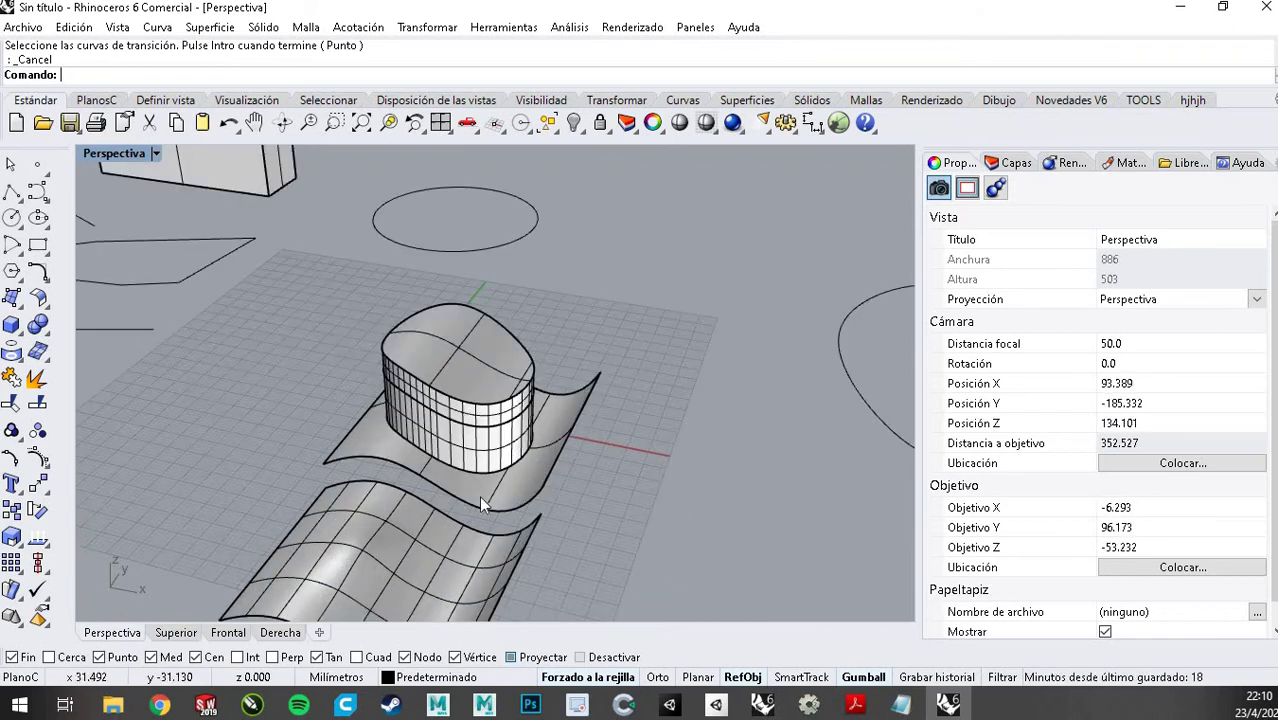
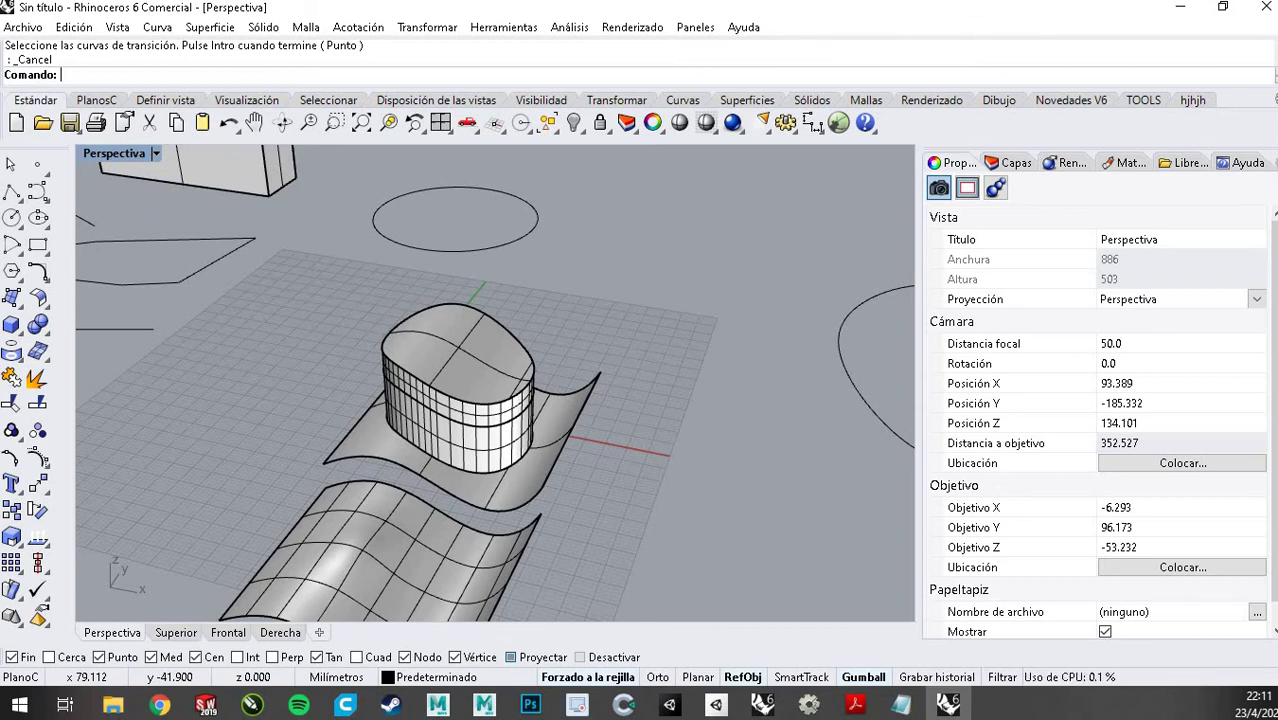
pyautogui.click(160, 705)
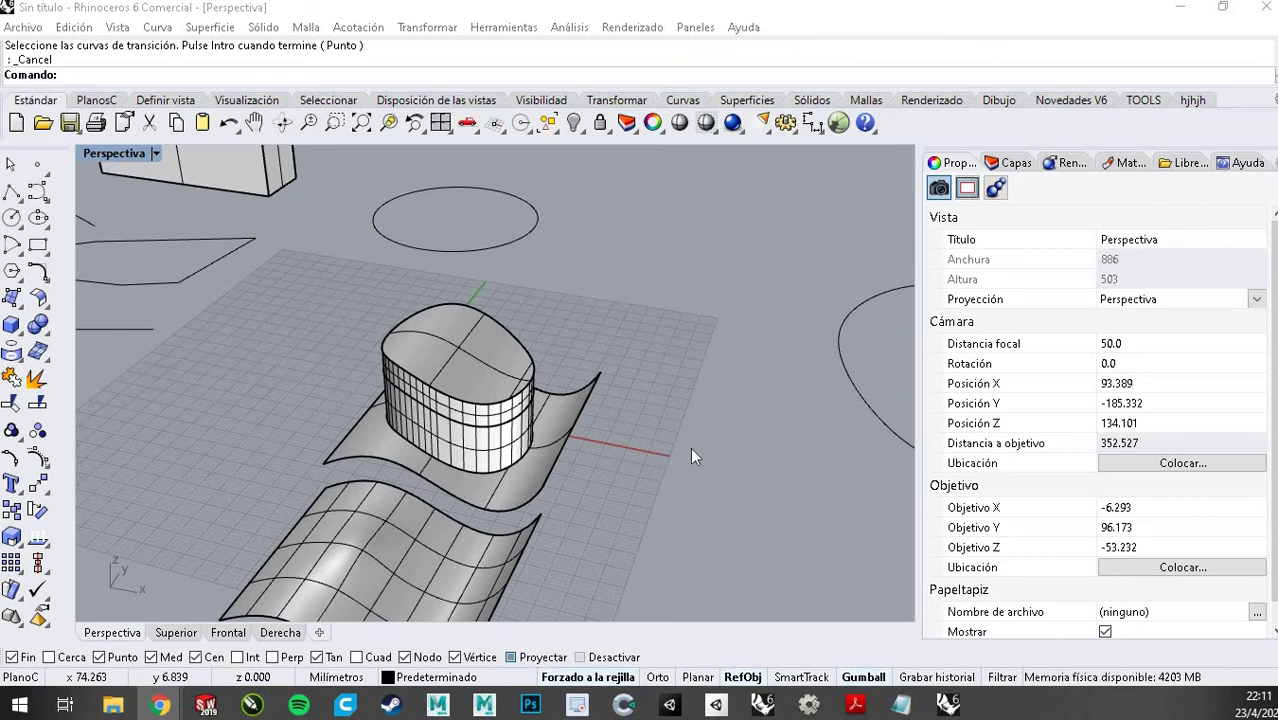
# Float the Creación de superficies tools as a separate palette over the perspective view
pyautogui.click(44, 304)
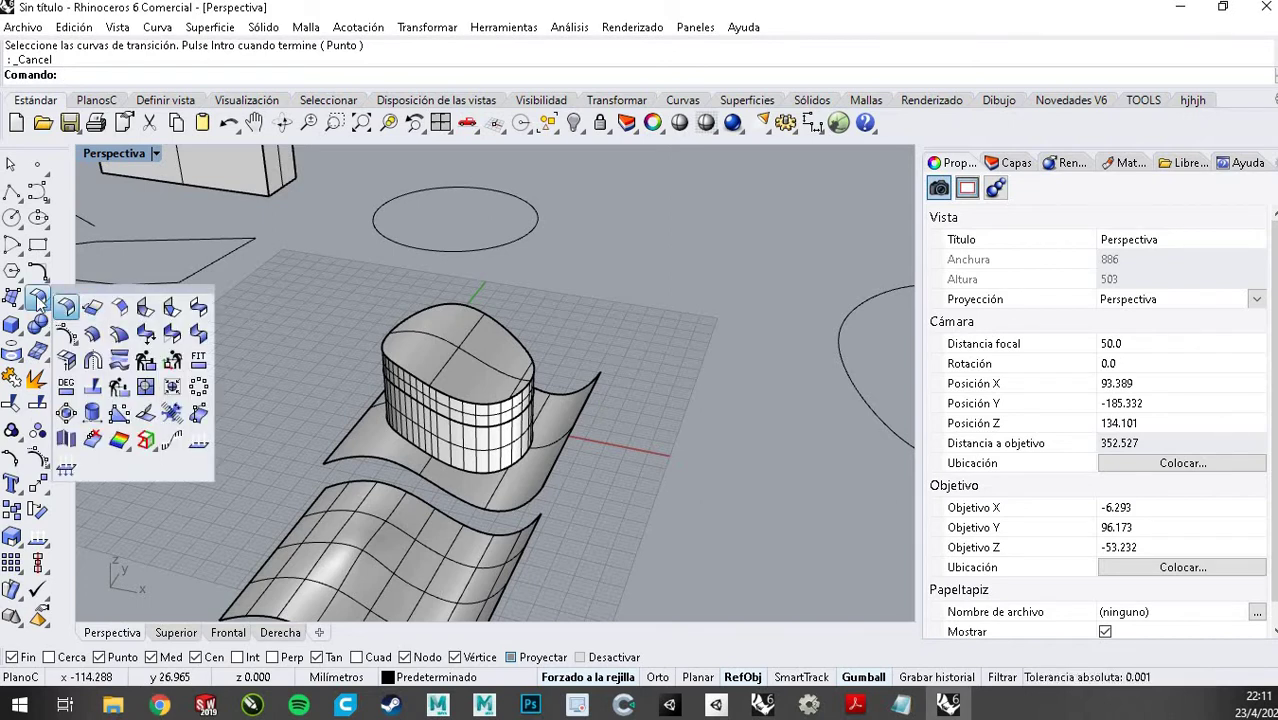
pyautogui.click(24, 312)
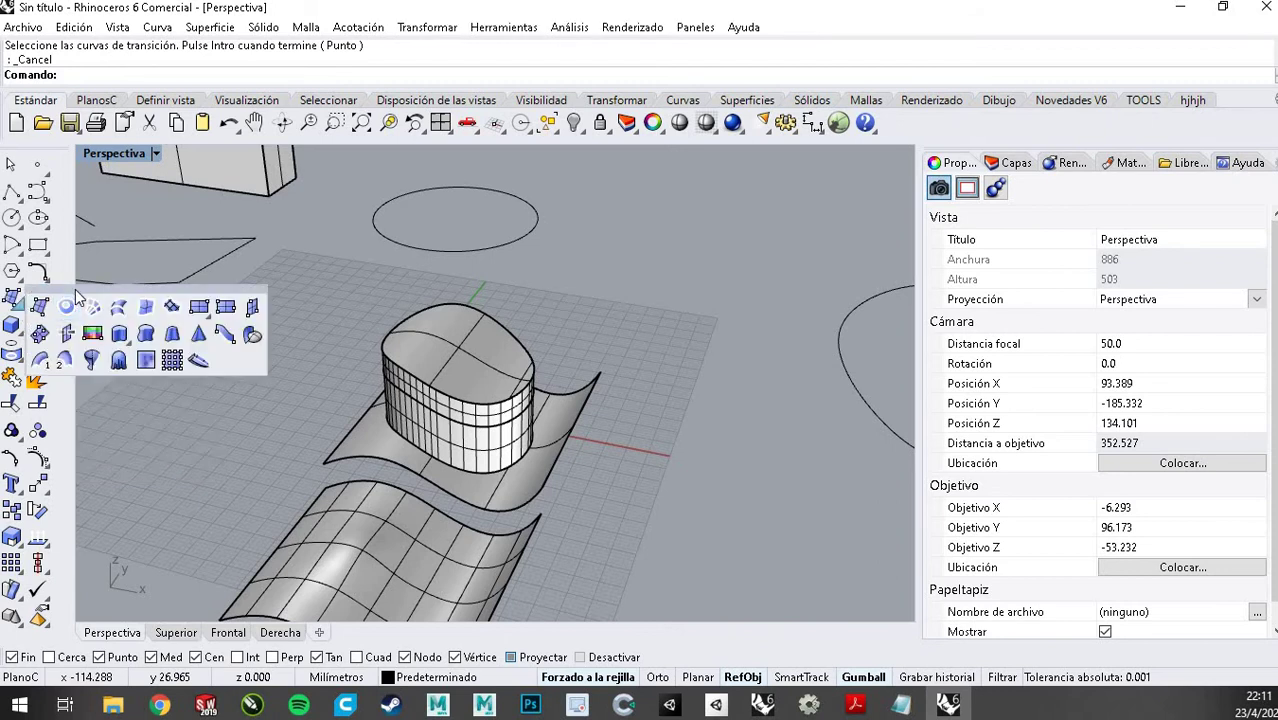
pyautogui.moveTo(75, 289); pyautogui.dragTo(86, 298)
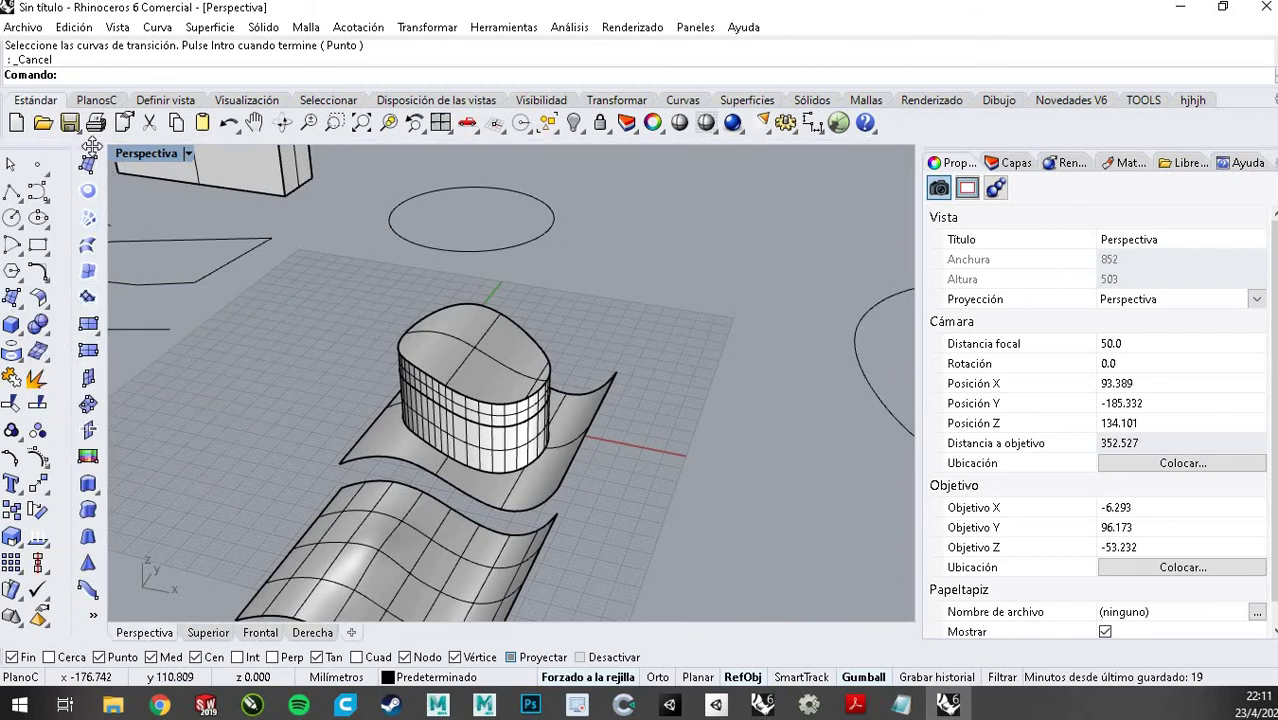
pyautogui.moveTo(91, 147); pyautogui.dragTo(611, 192)
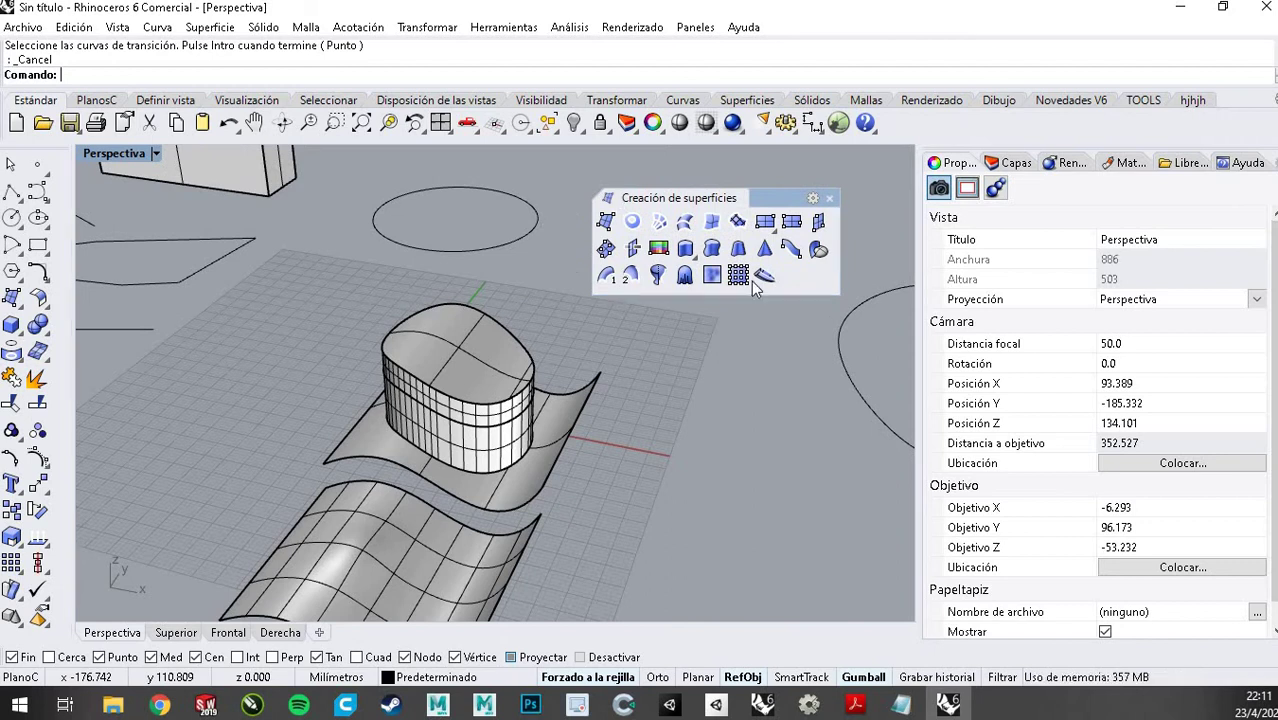
pyautogui.click(40, 298)
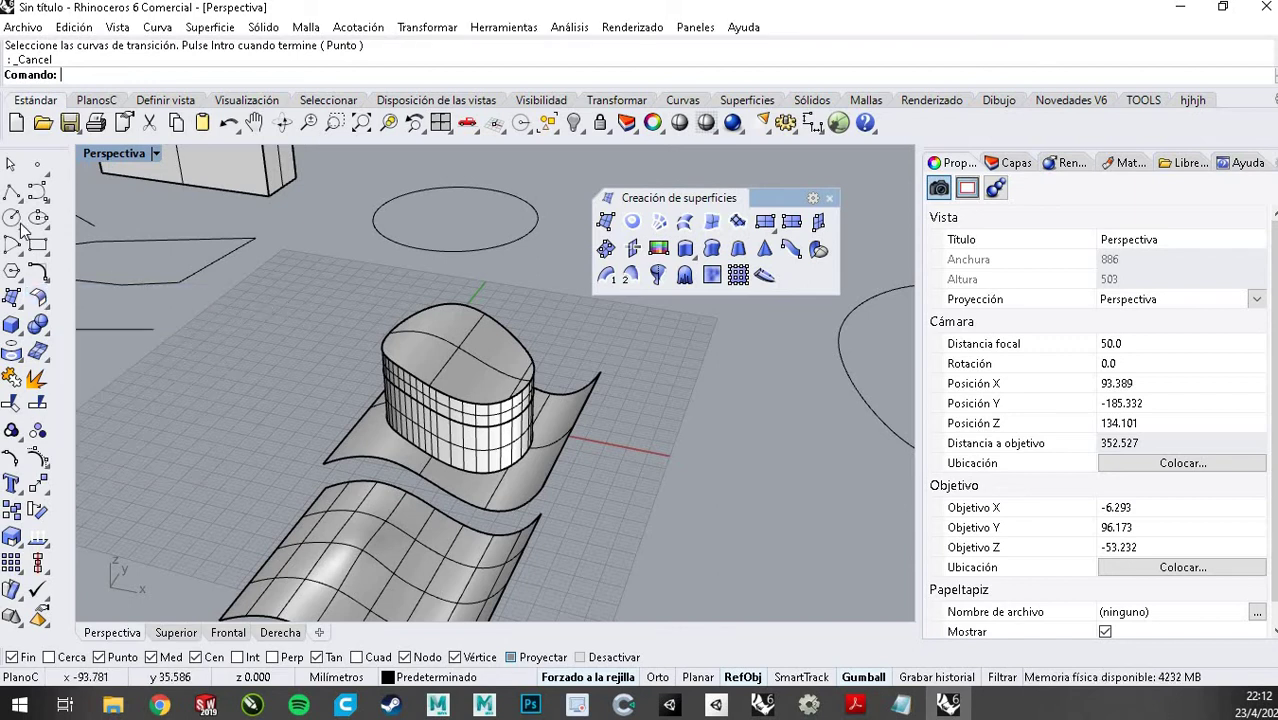
# Draw a corner-to-corner rectangle on the construction plane, in front of the closed curve and beside the wavy surfaces
pyautogui.scroll(-3, 402, 346)
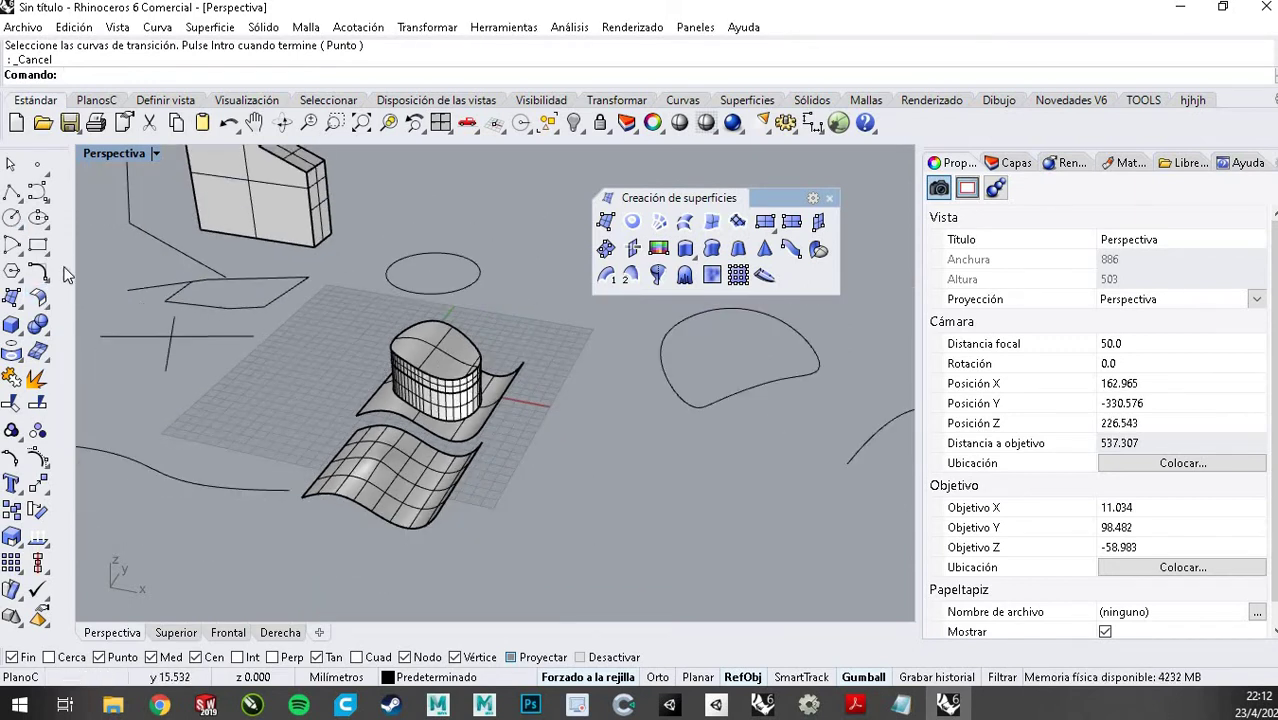
pyautogui.click(38, 245)
pyautogui.click(641, 558)
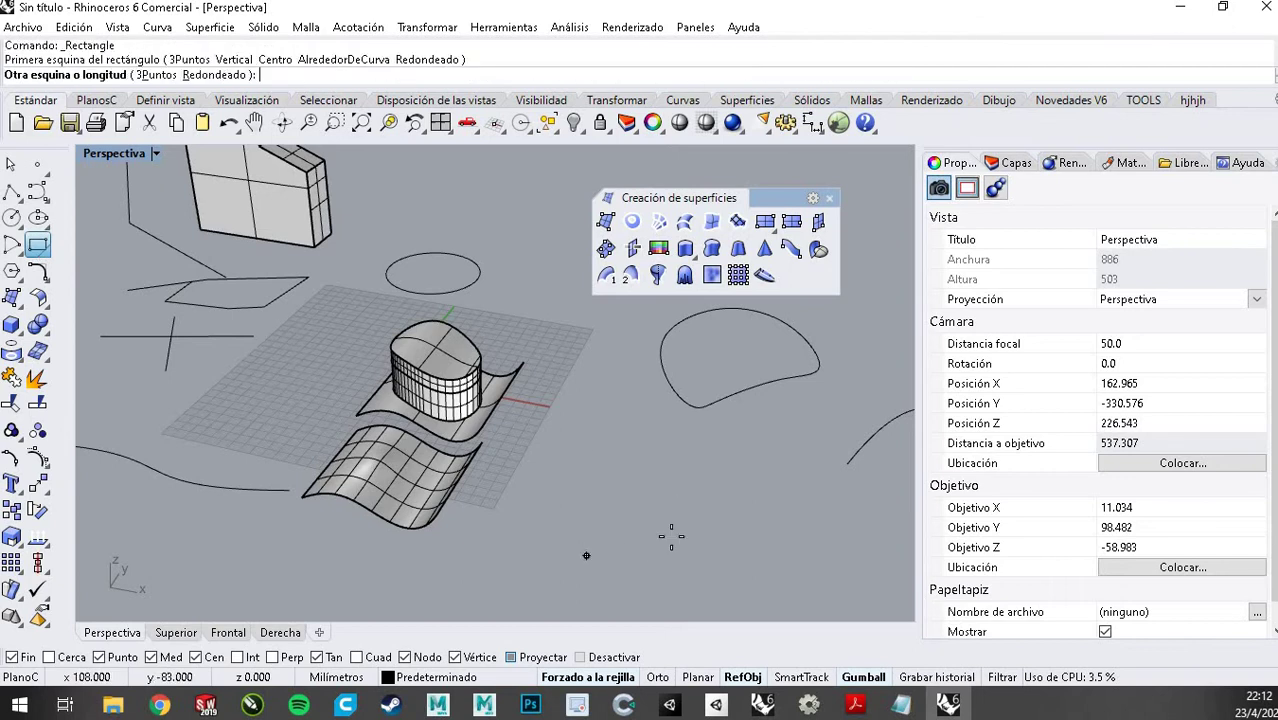
pyautogui.click(740, 492)
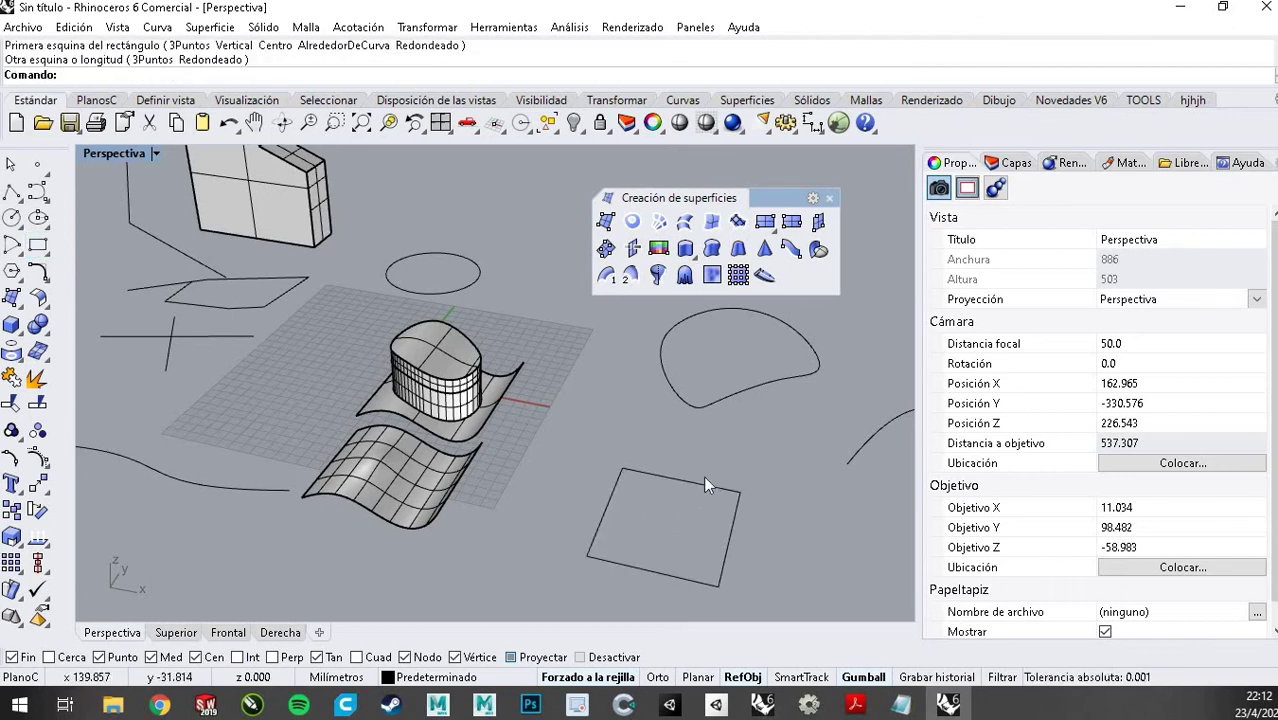
# Extrude the rectangle vertically upward into an open box with four walls and clear the selection
pyautogui.click(700, 490)
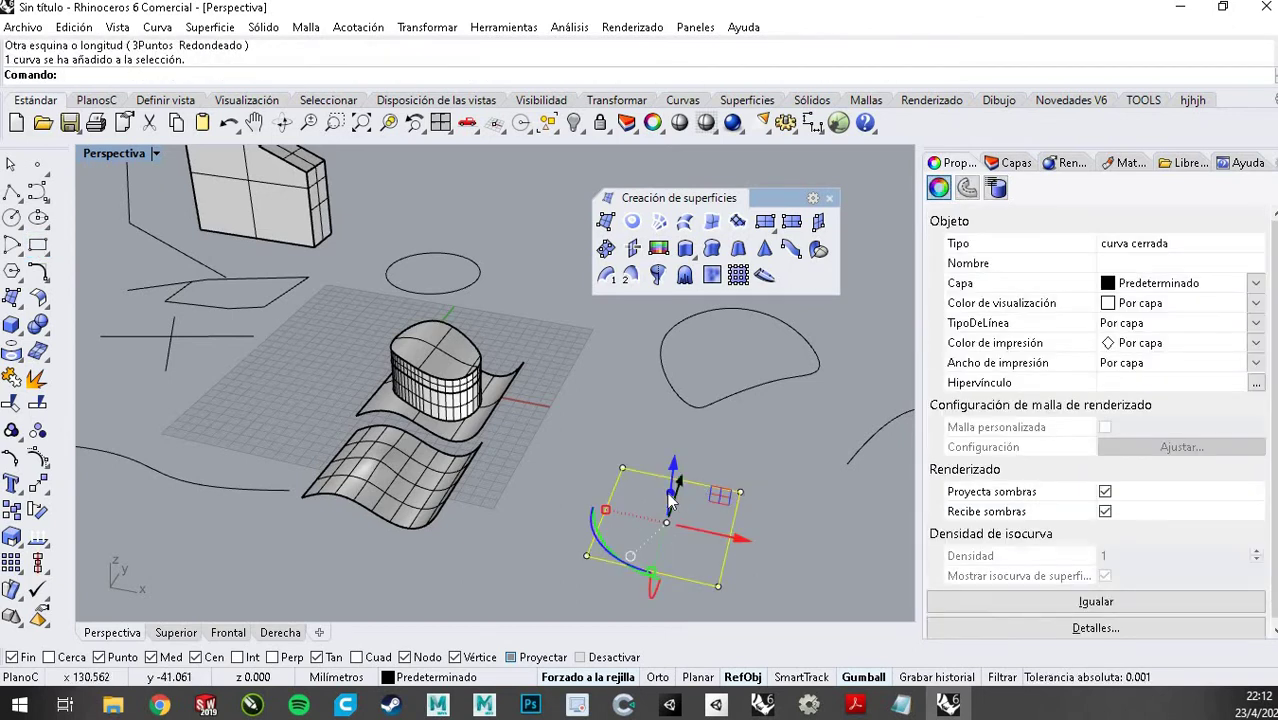
pyautogui.moveTo(672, 490); pyautogui.dragTo(673, 444)
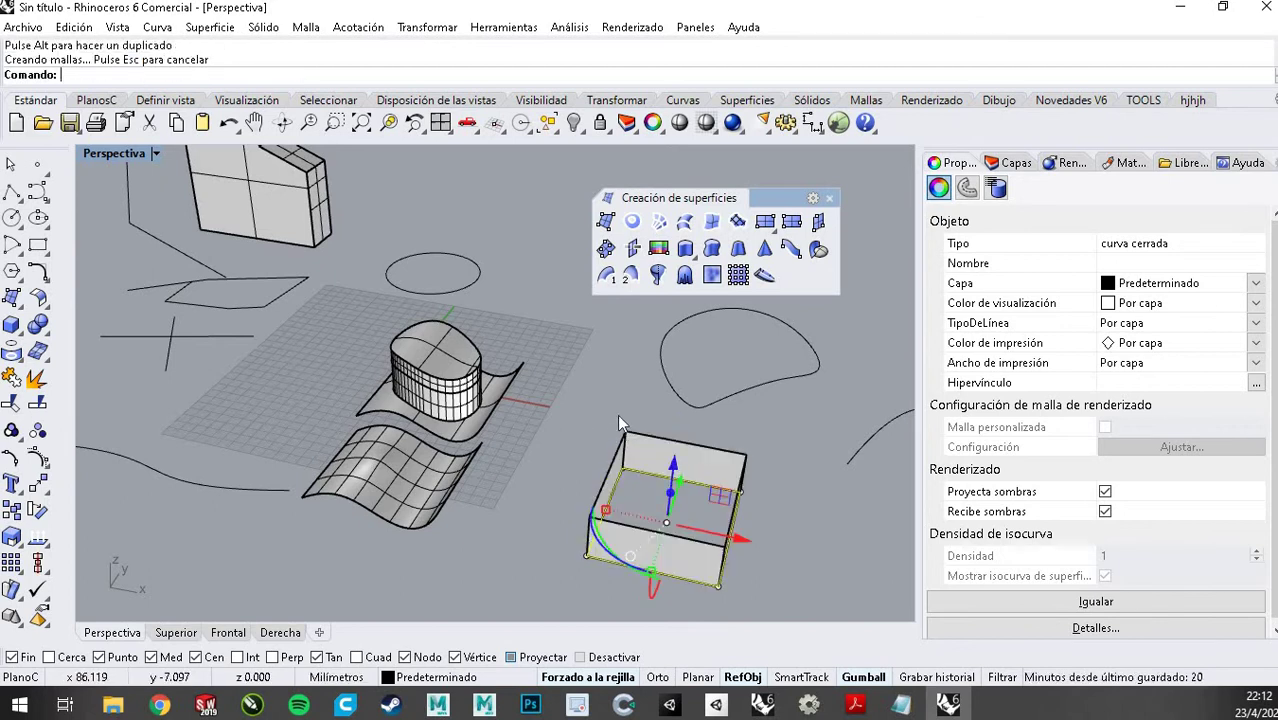
pyautogui.click(618, 415)
pyautogui.scroll(-3, 618, 415)
pyautogui.scroll(3, 704, 490)
pyautogui.scroll(6, 704, 492)
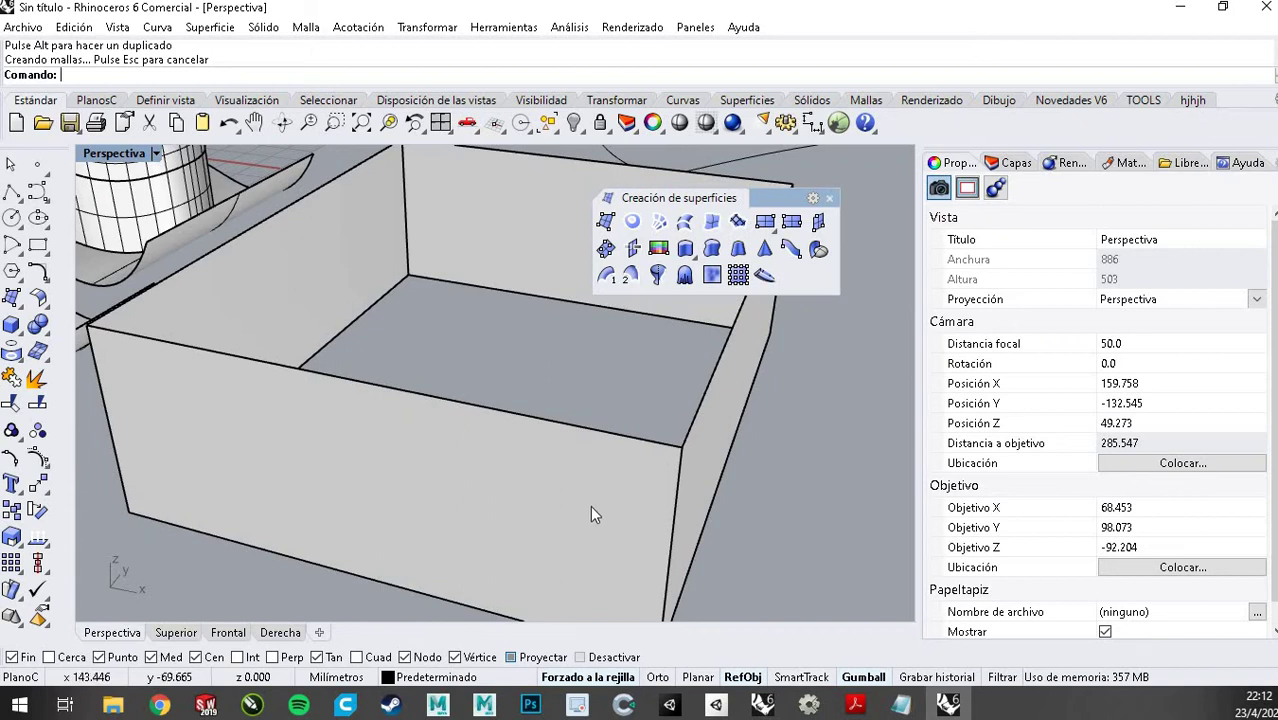
pyautogui.scroll(-2, 582, 497)
# Select the extruded box and float the Superficies tool palette below the Creación de superficies palette
pyautogui.click(590, 491)
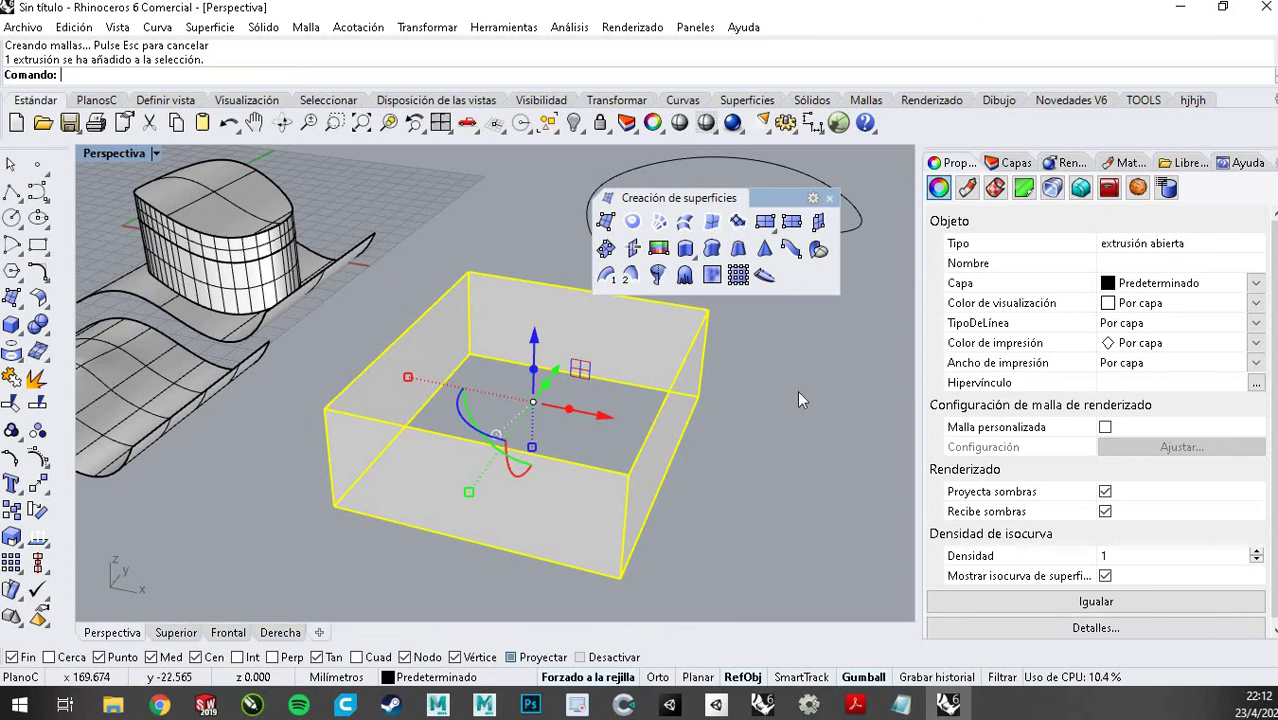
pyautogui.click(12, 297)
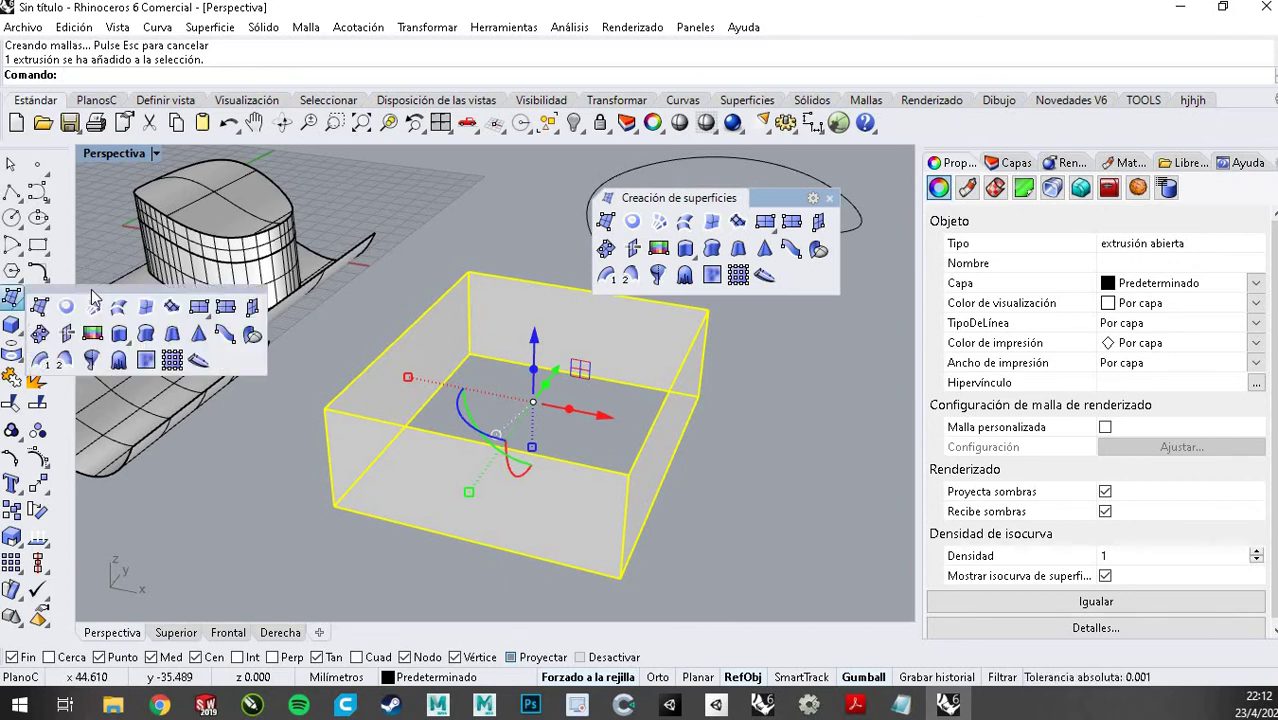
pyautogui.moveTo(215, 301); pyautogui.dragTo(797, 183)
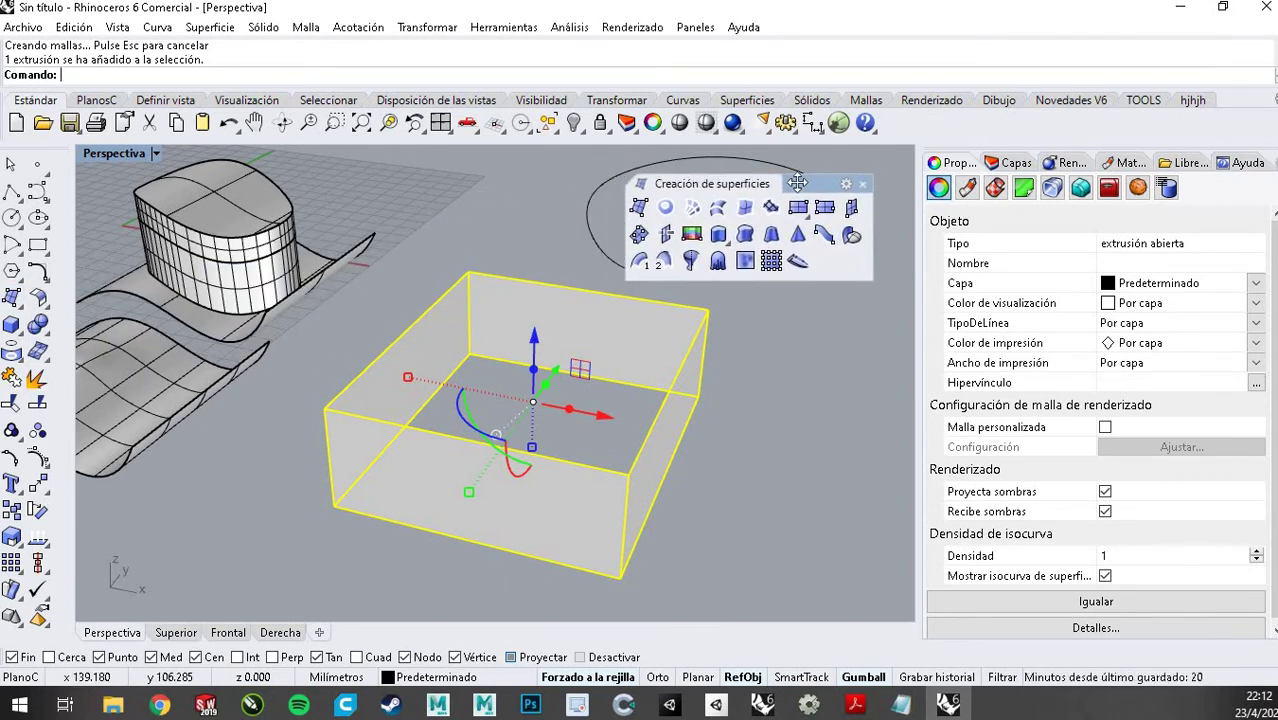
pyautogui.click(40, 300)
pyautogui.moveTo(82, 291); pyautogui.dragTo(798, 301)
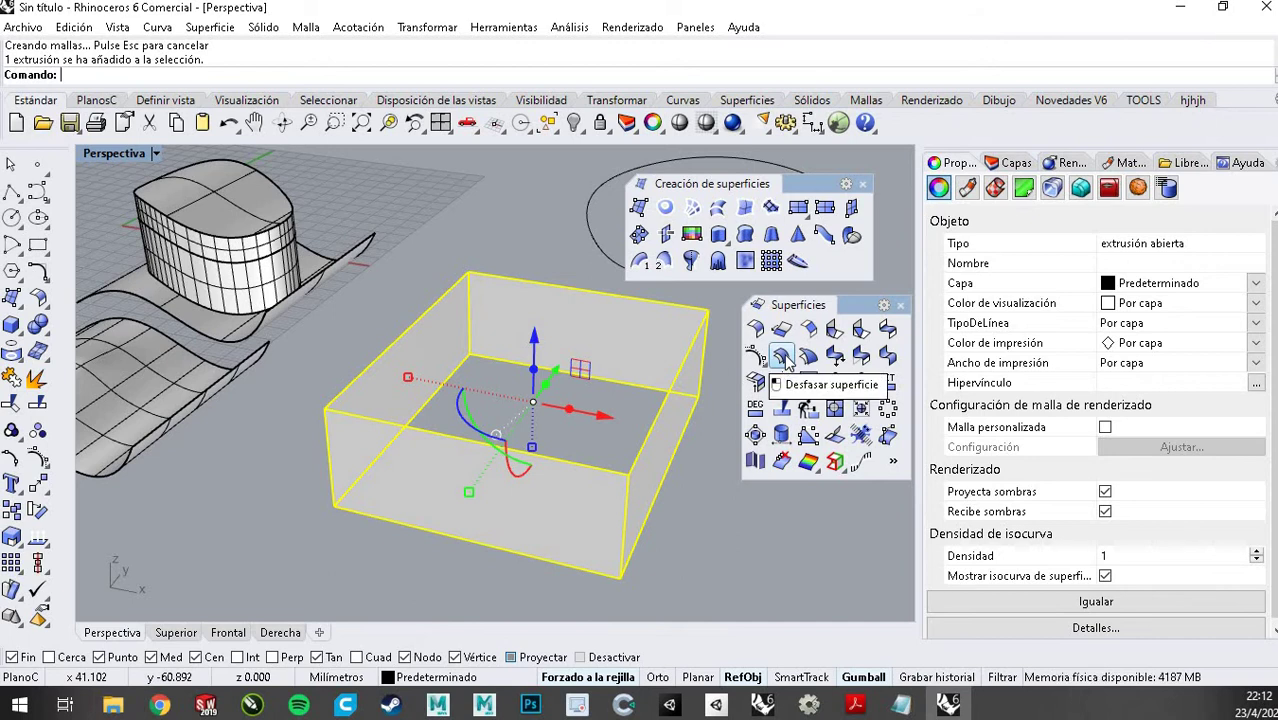
# Offset the box walls outward by a distance of 1 as a solid with rounded corners, deleting the original, and inspect a corner
pyautogui.click(783, 356)
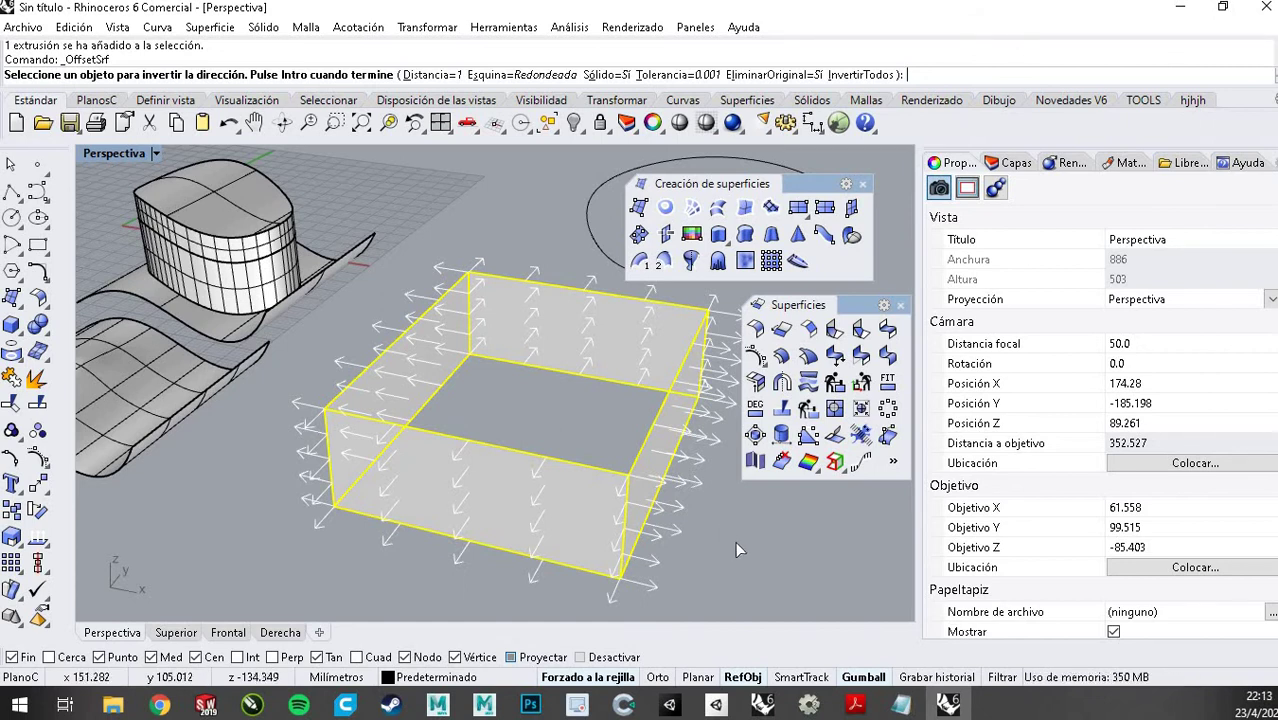
pyautogui.press('Return')
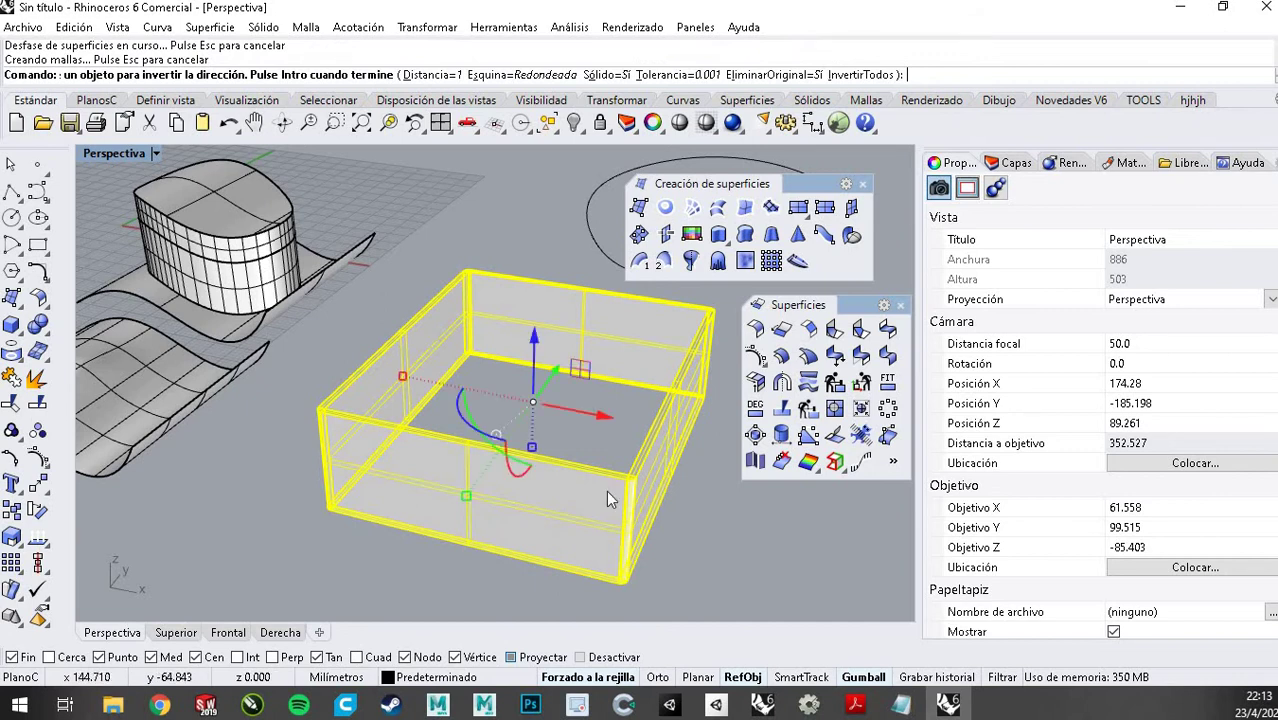
pyautogui.scroll(5, 595, 465)
pyautogui.scroll(-4, 600, 400)
pyautogui.press('Escape')
pyautogui.scroll(5, 640, 400)
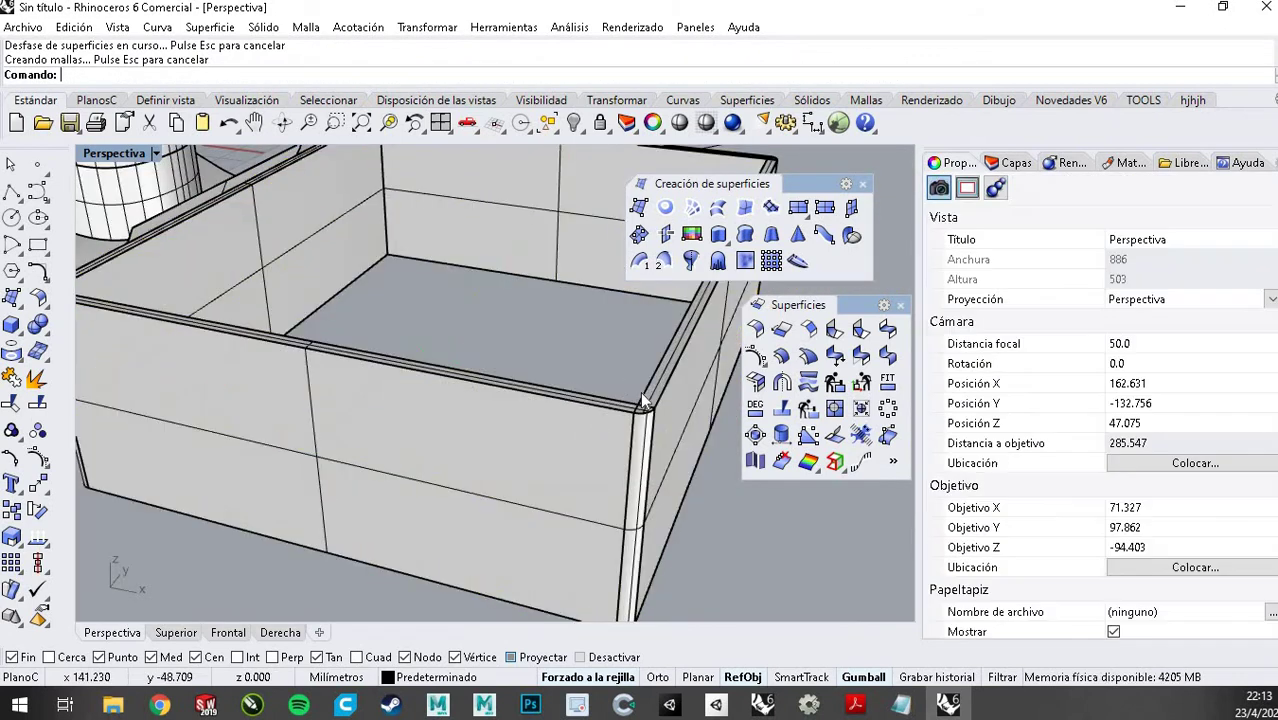
pyautogui.scroll(-3, 651, 434)
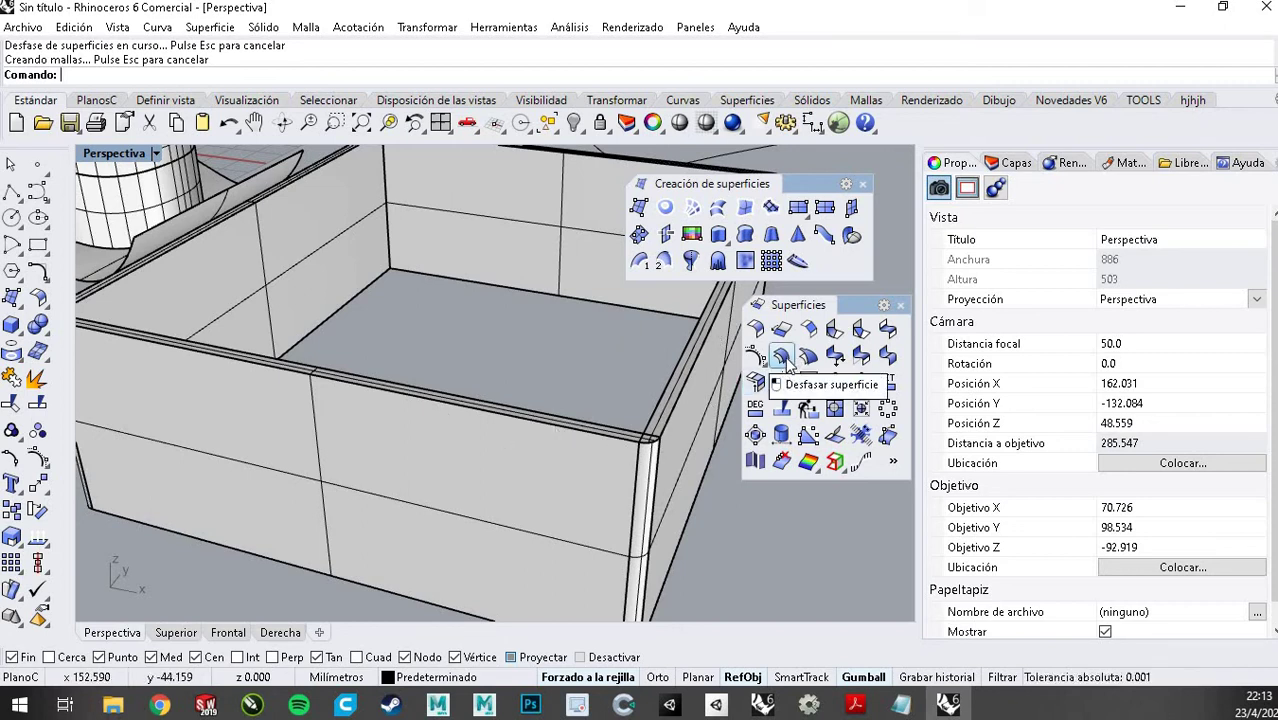
# Move the solid-walled box away from its base rectangle so that it sits over the wavy surfaces
pyautogui.click(786, 362)
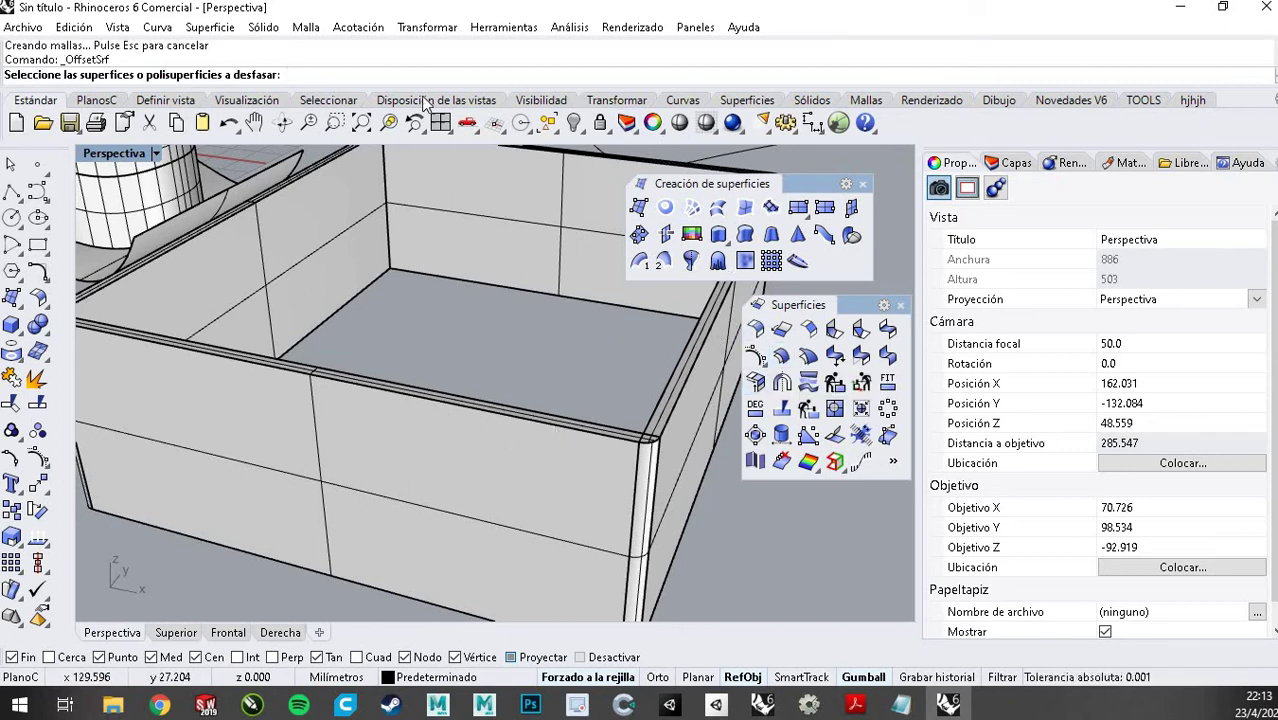
pyautogui.scroll(-4, 510, 372)
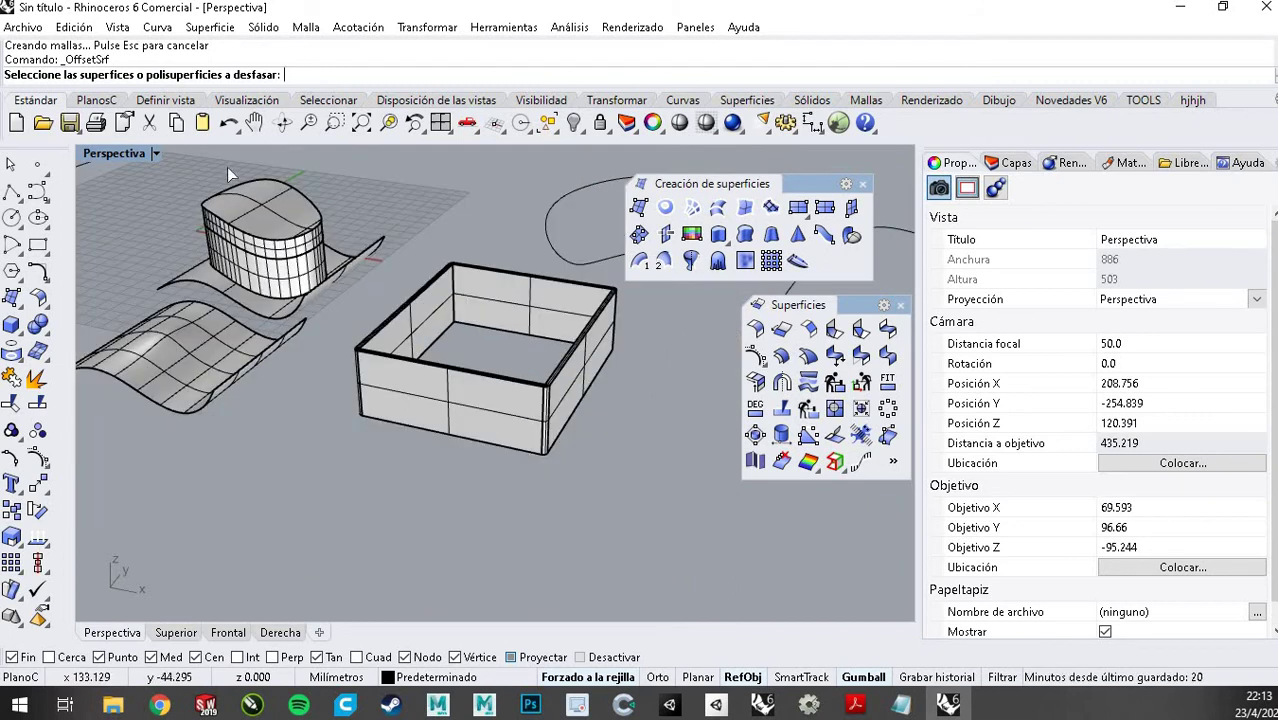
pyautogui.press('Escape')
pyautogui.click(506, 369)
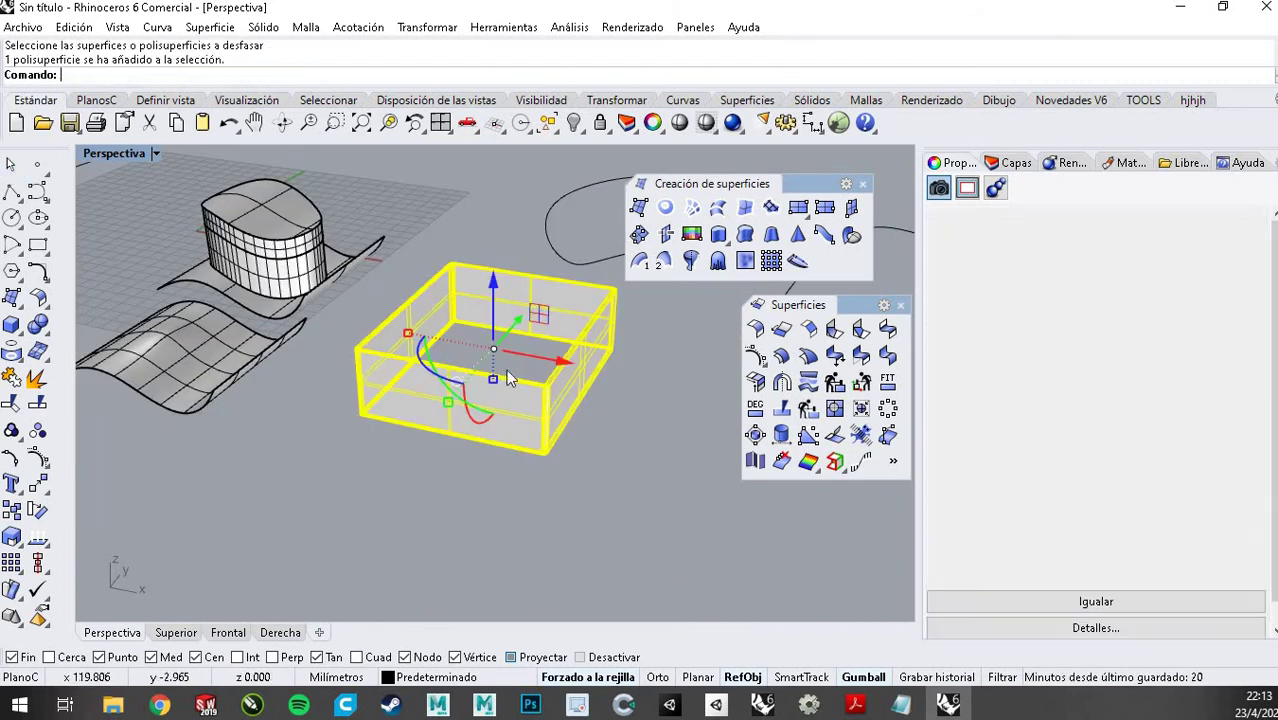
pyautogui.moveTo(535, 350); pyautogui.dragTo(270, 285)
# Extrude the remaining base rectangle vertically upward into an open box with four walls and clear the selection
pyautogui.click(439, 335)
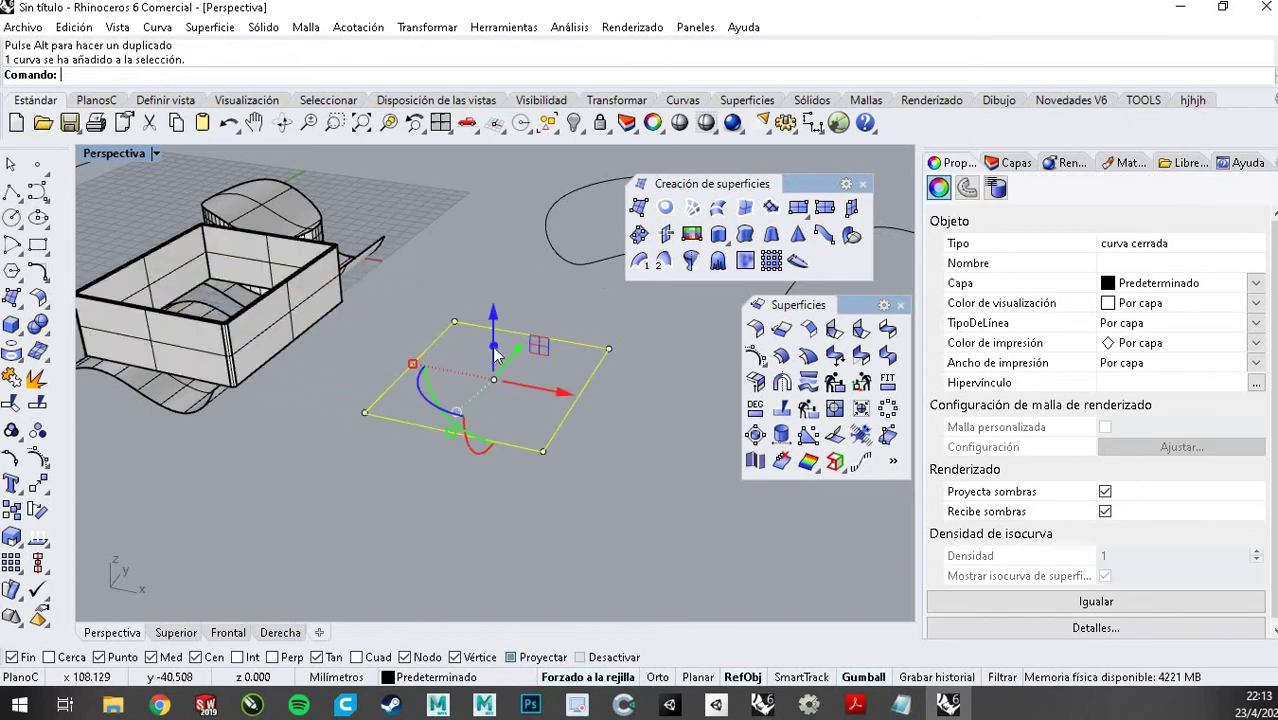
pyautogui.moveTo(493, 345); pyautogui.dragTo(488, 285)
pyautogui.click(674, 361)
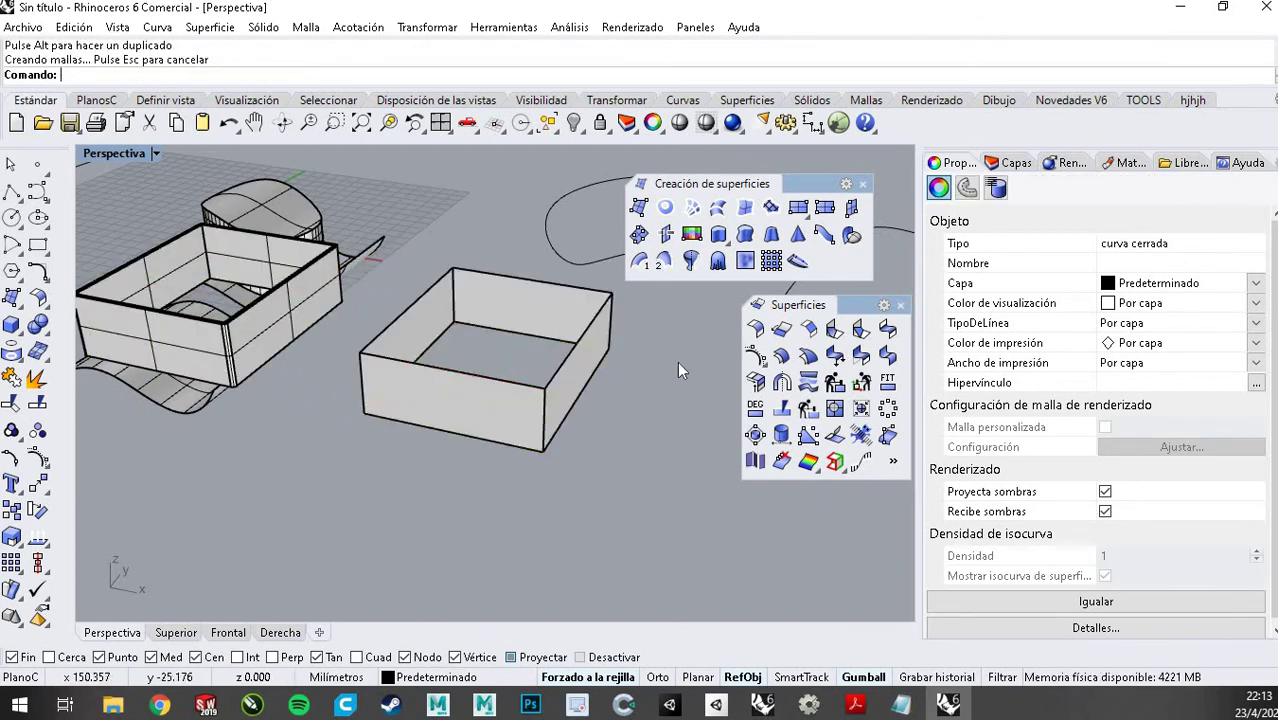
# Offset the new box's walls outward by a distance of 2 as a solid with rounded corners, deleting the original
pyautogui.click(782, 356)
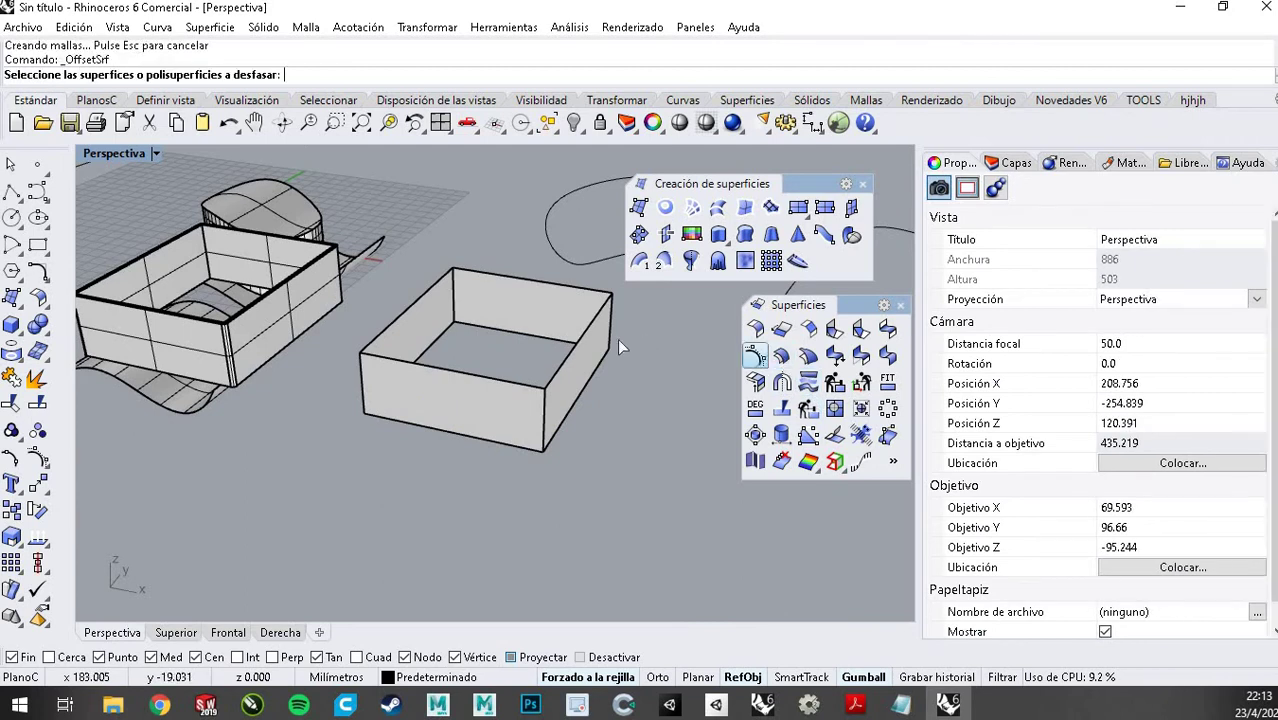
pyautogui.click(597, 352)
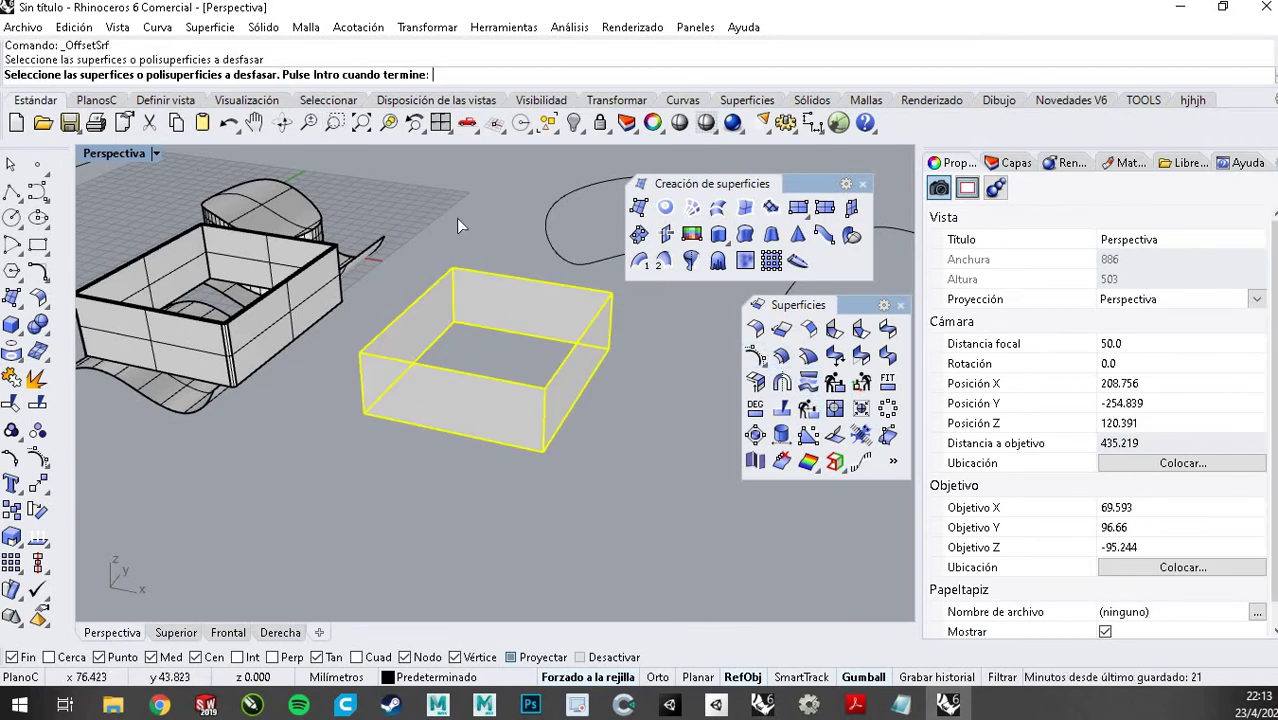
pyautogui.press('Return')
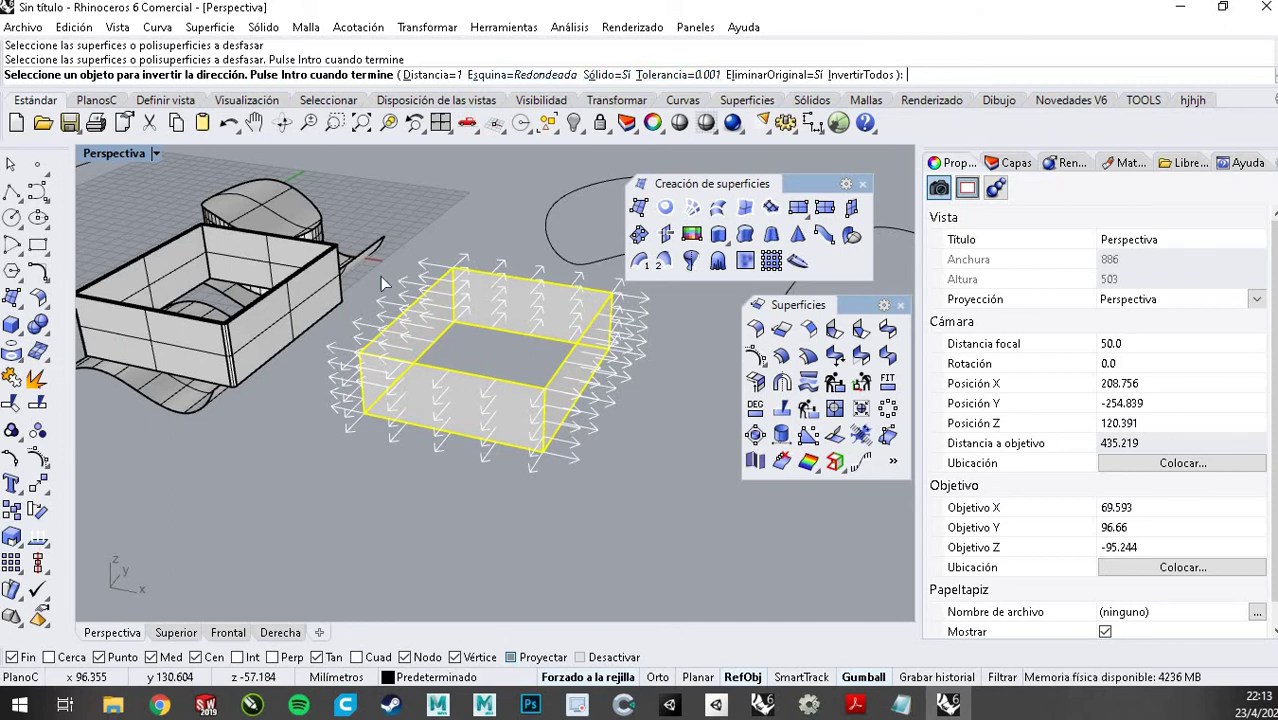
pyautogui.scroll(5, 515, 368)
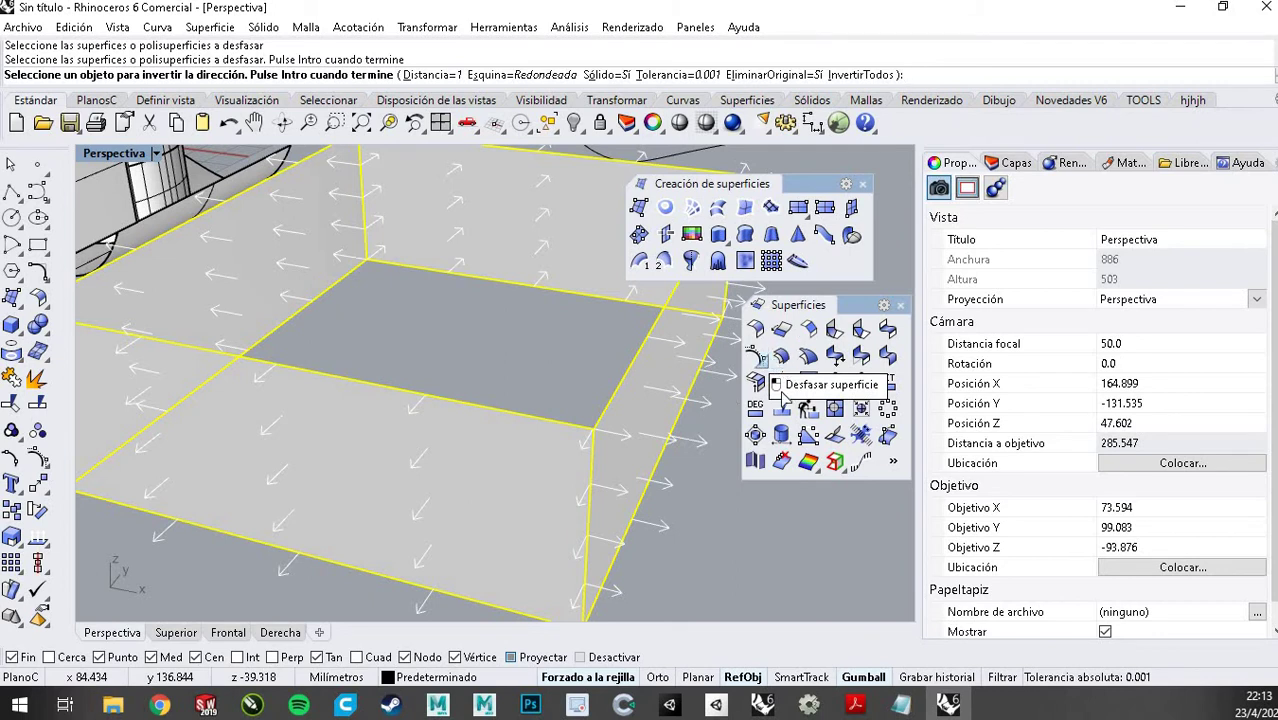
pyautogui.click(448, 76)
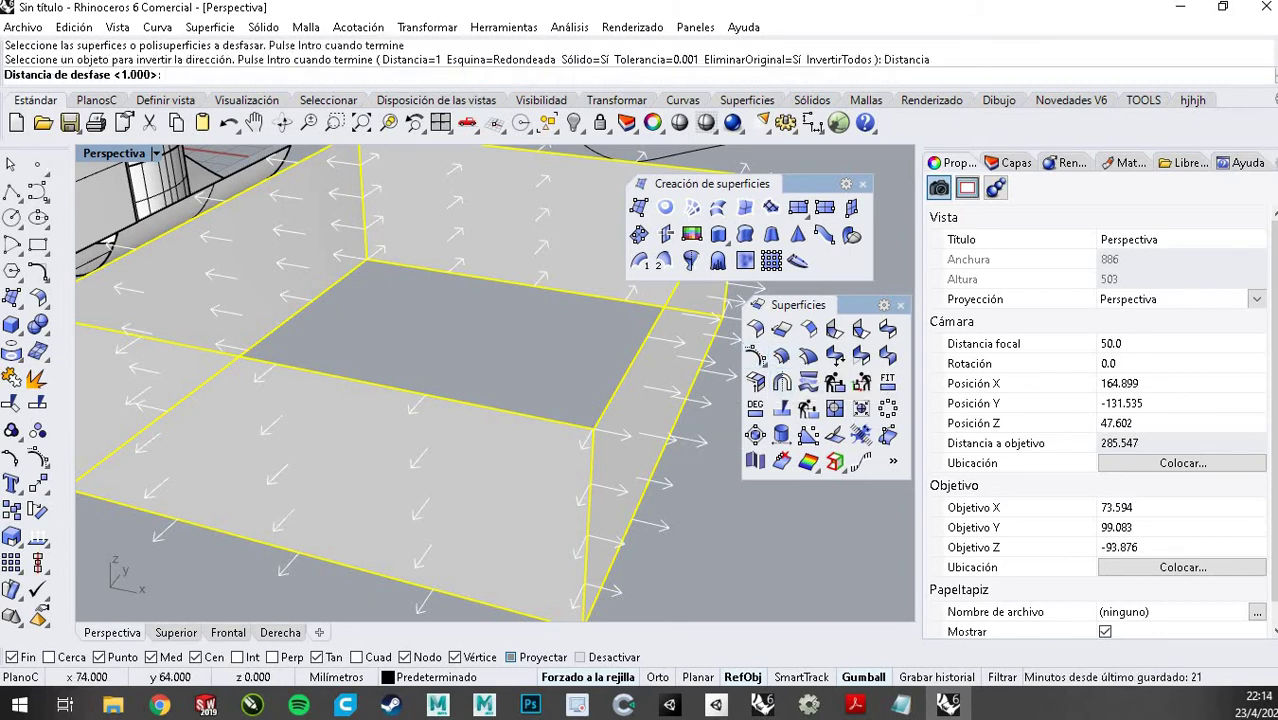
pyautogui.write('0.')
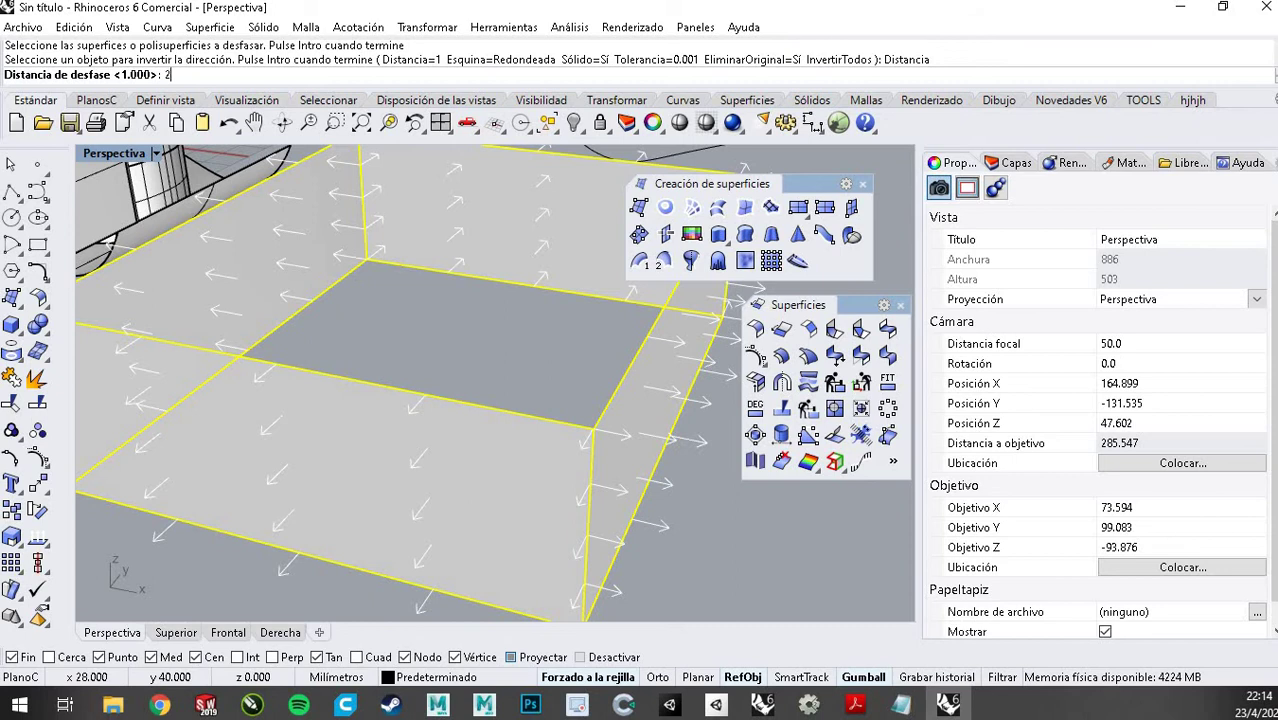
pyautogui.press('Return')
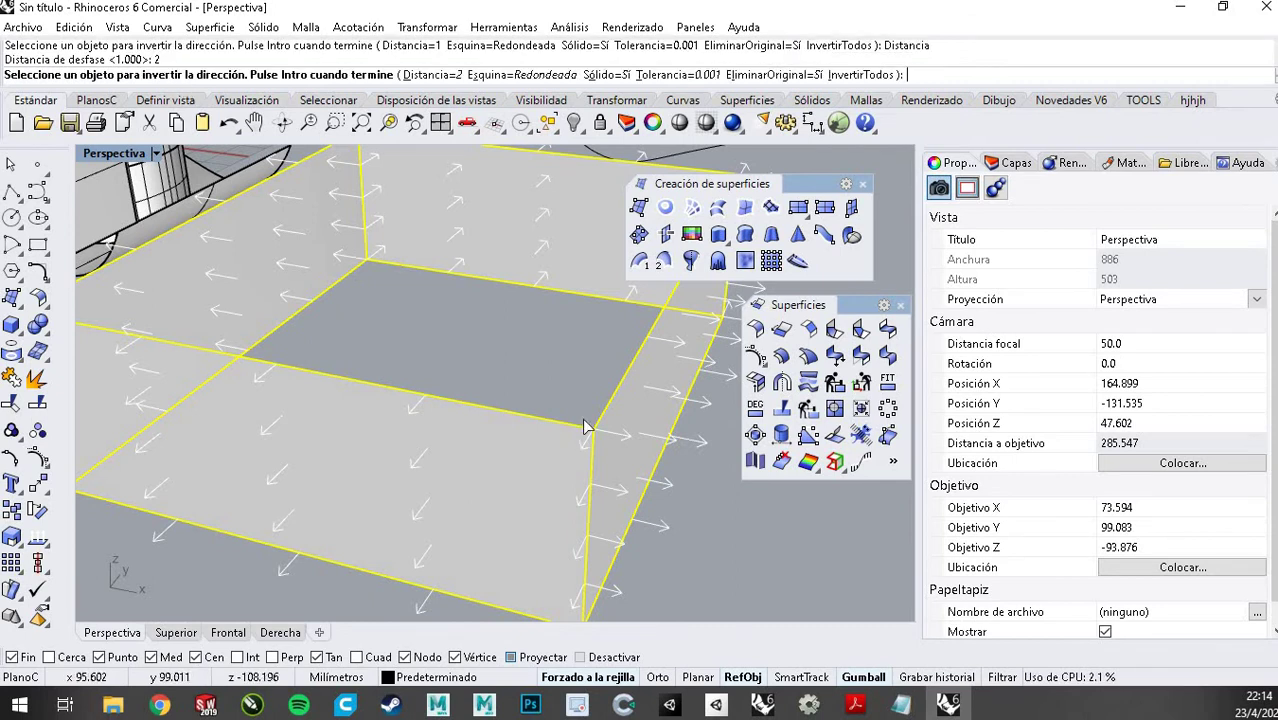
pyautogui.scroll(-4, 587, 413)
pyautogui.press('Return')
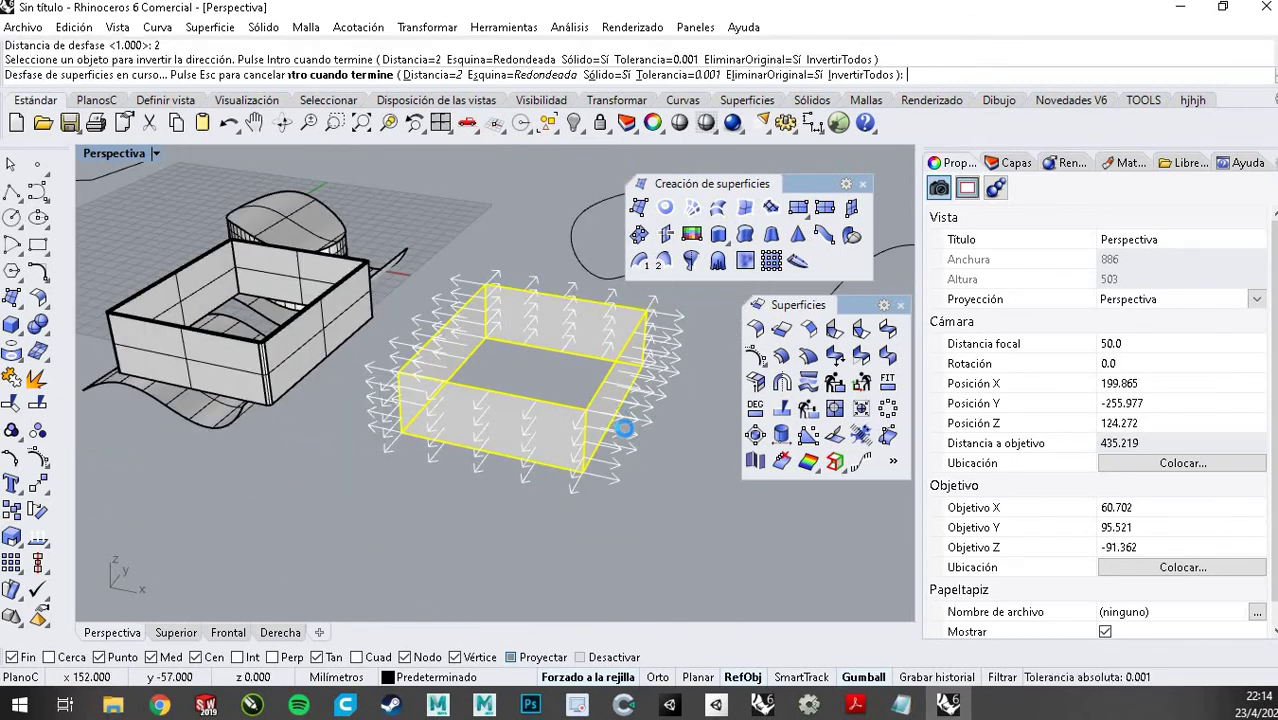
pyautogui.press('Return')
pyautogui.scroll(5, 622, 405)
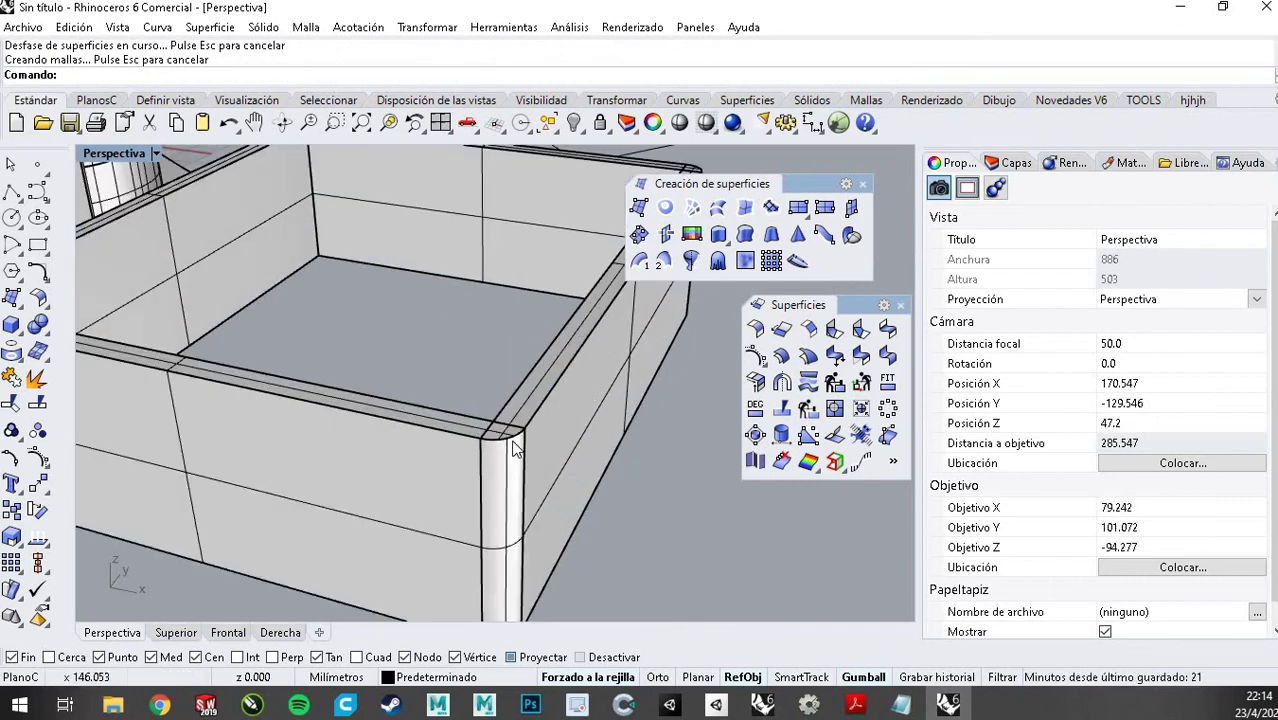
# Inspect the rounded corner of the thickened box and look up the surface fillet tool
pyautogui.click(497, 469)
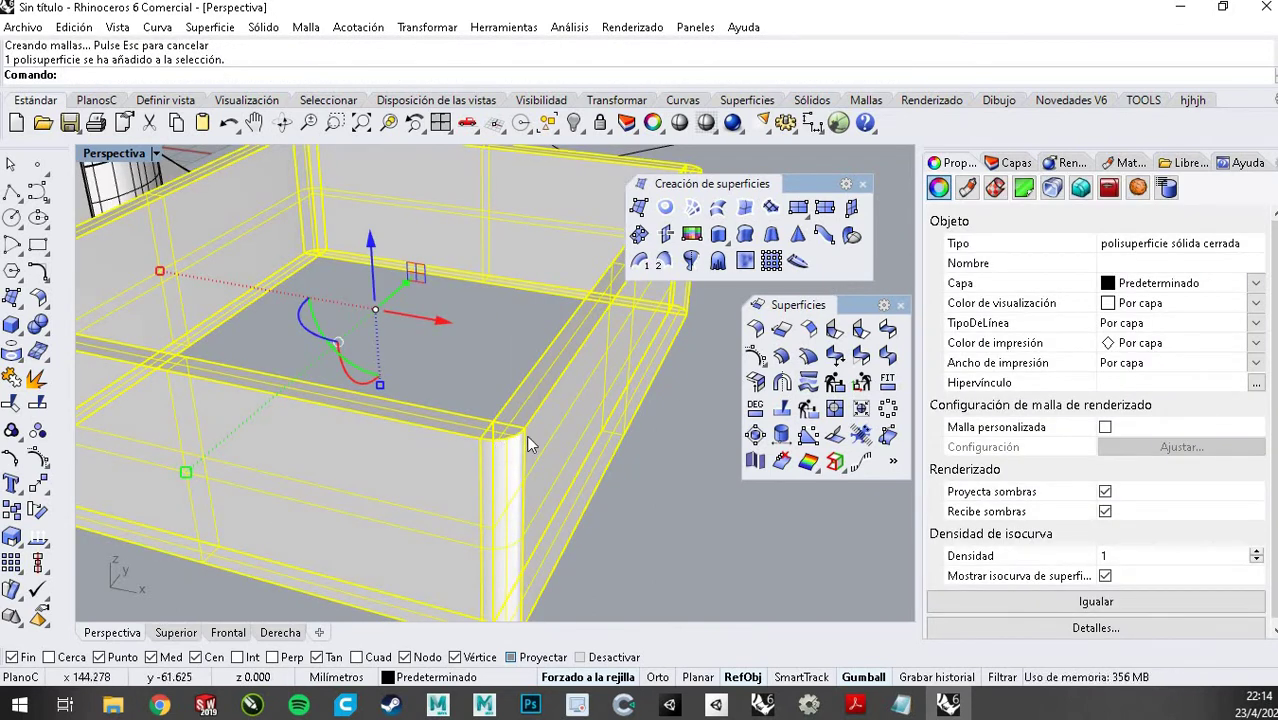
pyautogui.click(40, 300)
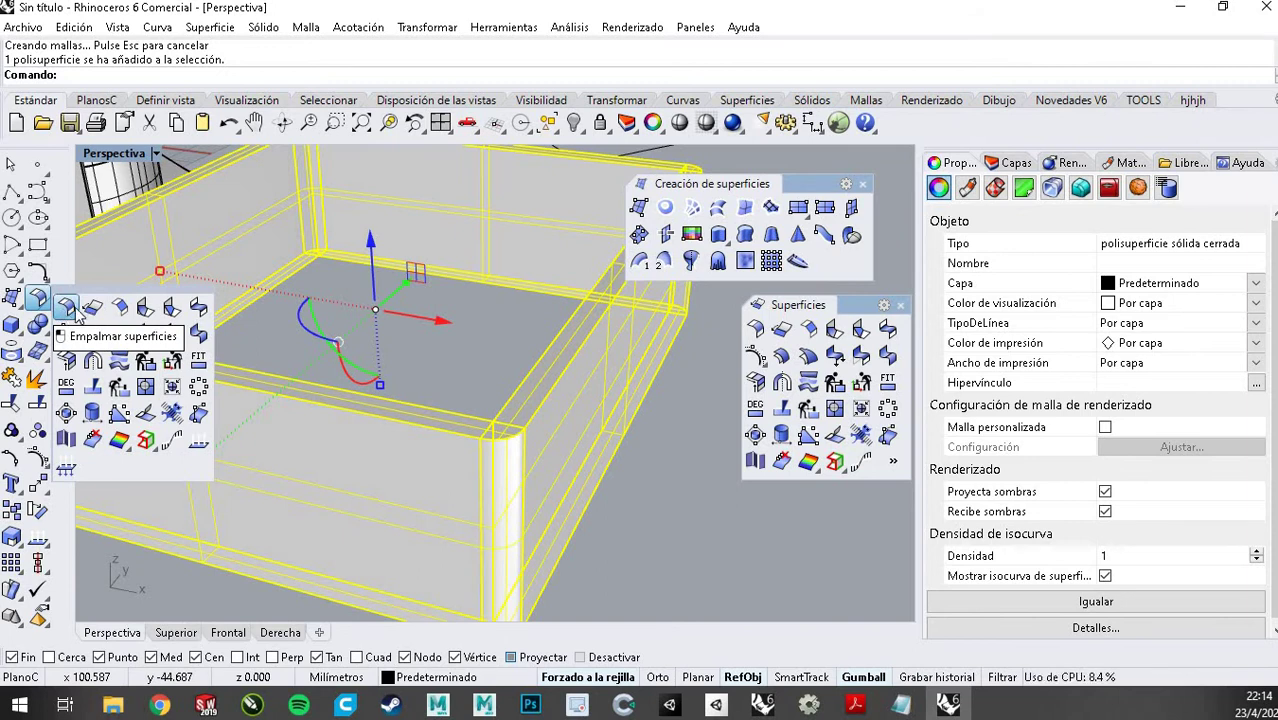
pyautogui.click(685, 478)
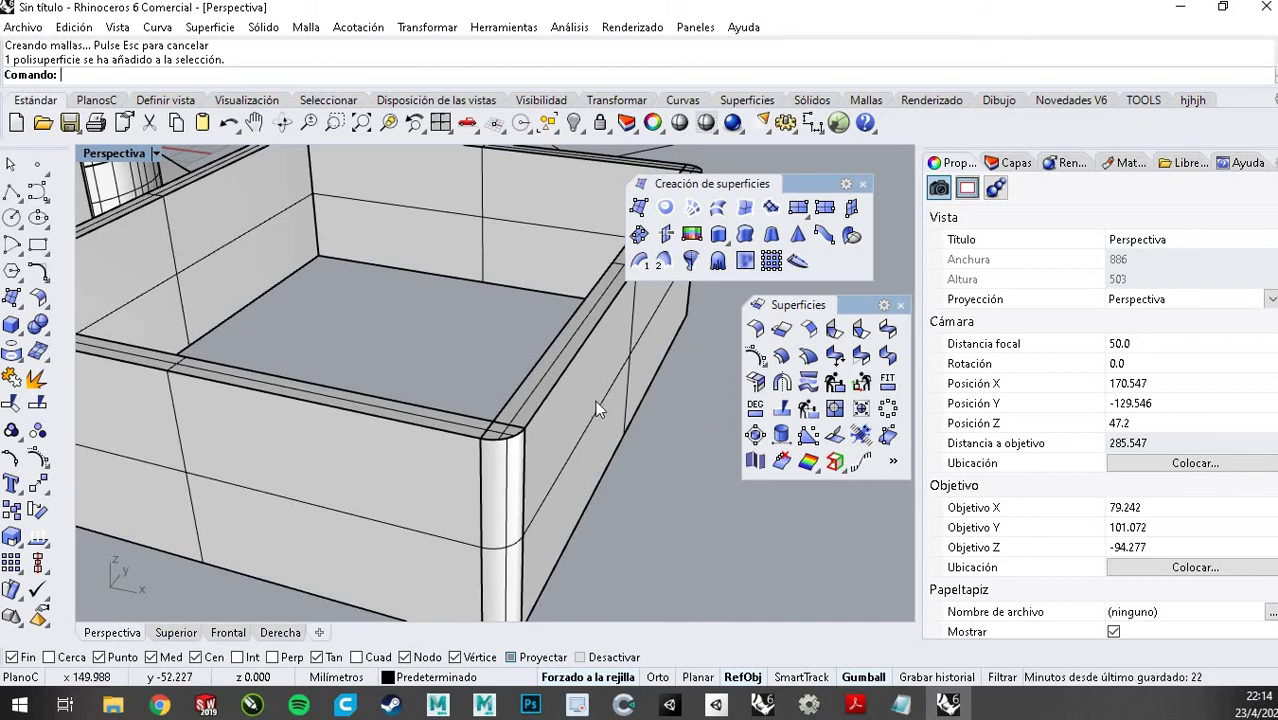
pyautogui.press('Escape')
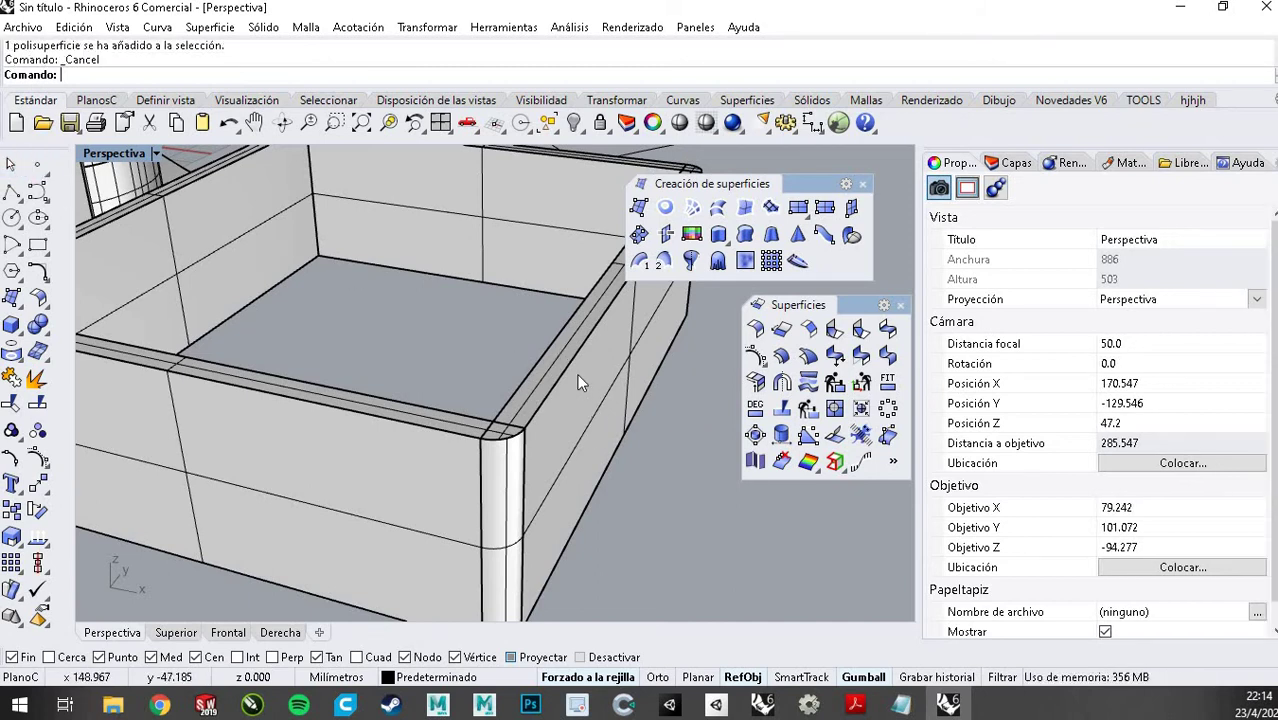
pyautogui.scroll(-5, 582, 380)
pyautogui.scroll(4, 582, 378)
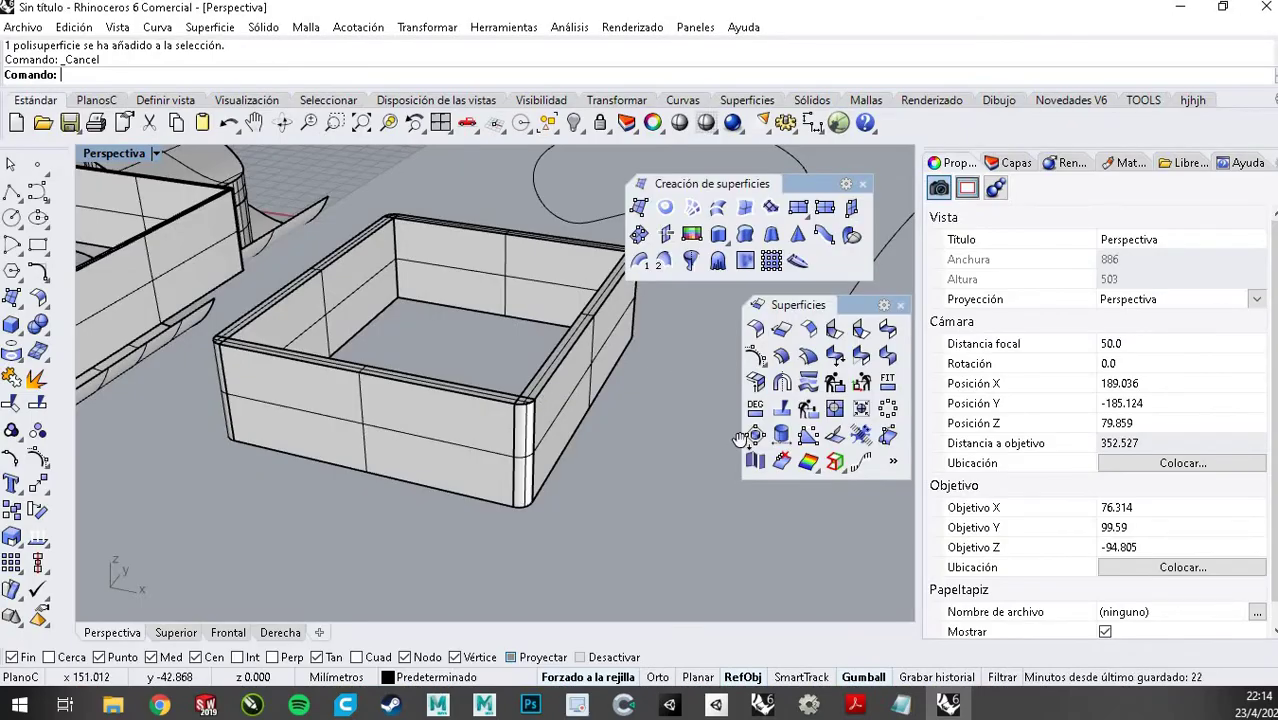
# Move the thickened box along the X axis, clear of its base rectangle
pyautogui.click(475, 351)
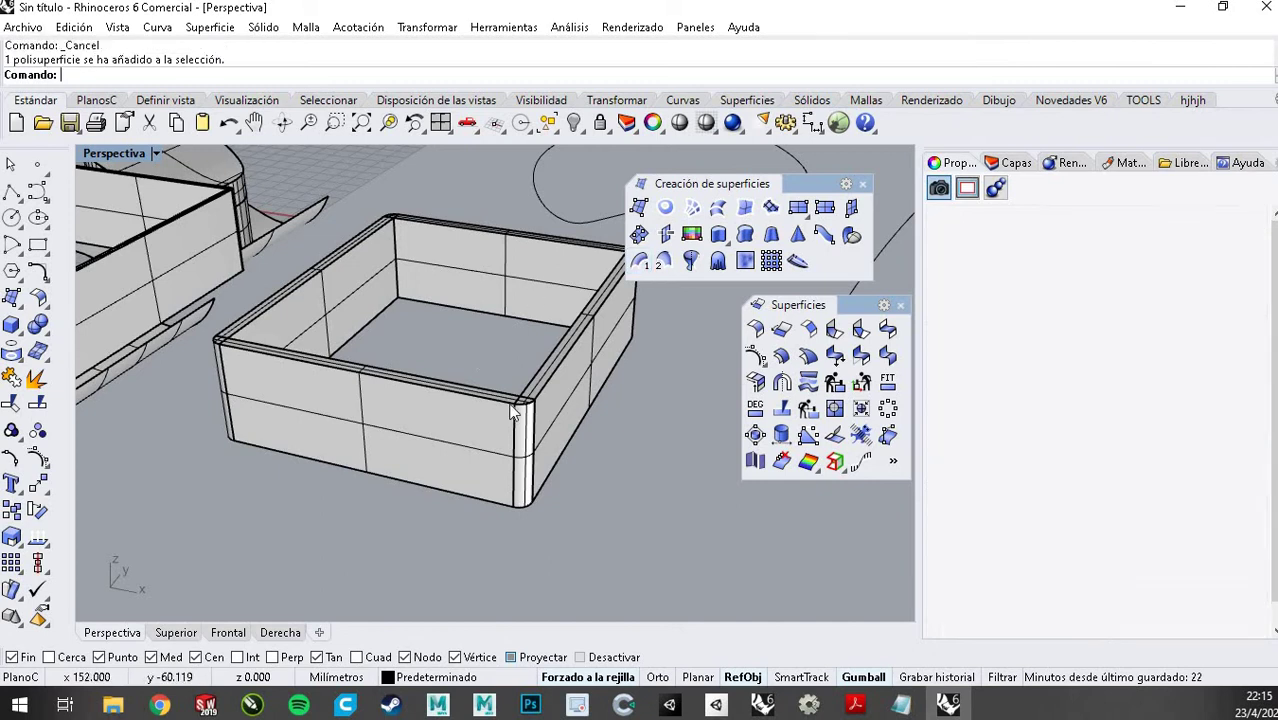
pyautogui.scroll(-7, 488, 352)
pyautogui.moveTo(500, 351); pyautogui.dragTo(735, 391)
pyautogui.scroll(3, 543, 374)
pyautogui.scroll(3, 545, 380)
# Extrude the exposed base rectangle upward again into a taller open box and clear the selection
pyautogui.click(547, 378)
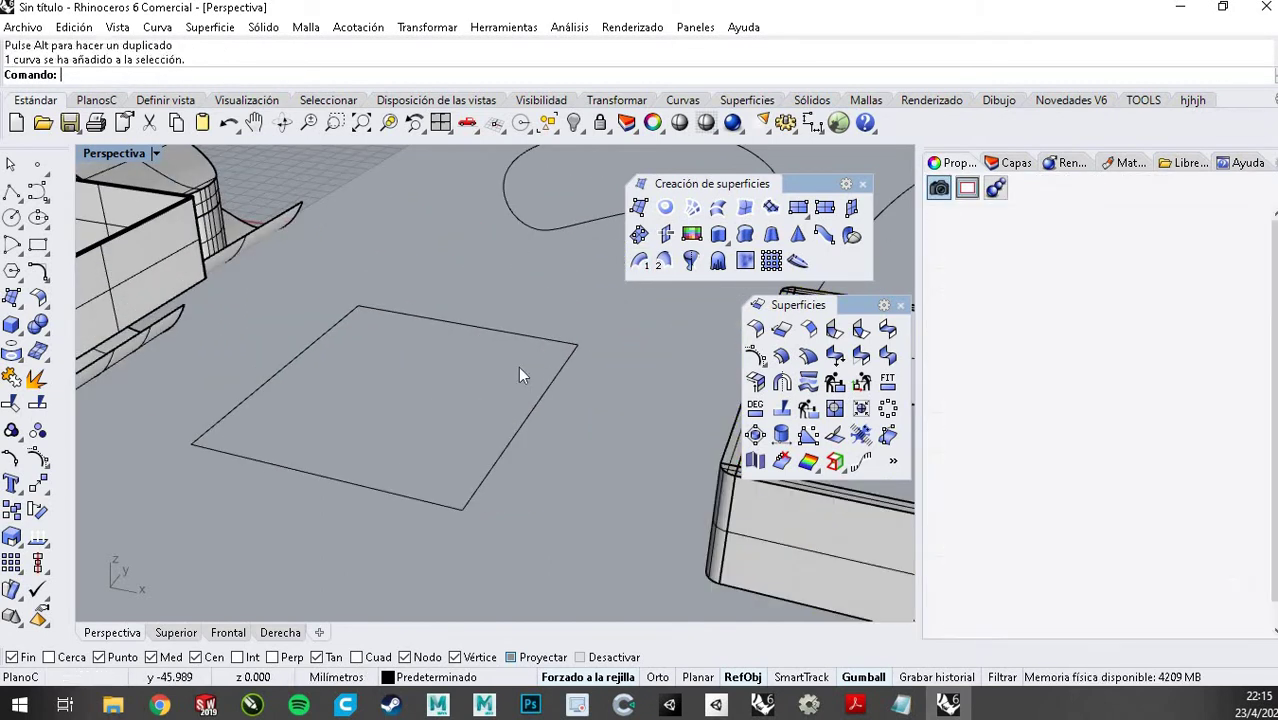
pyautogui.moveTo(400, 358); pyautogui.dragTo(425, 224)
pyautogui.click(606, 389)
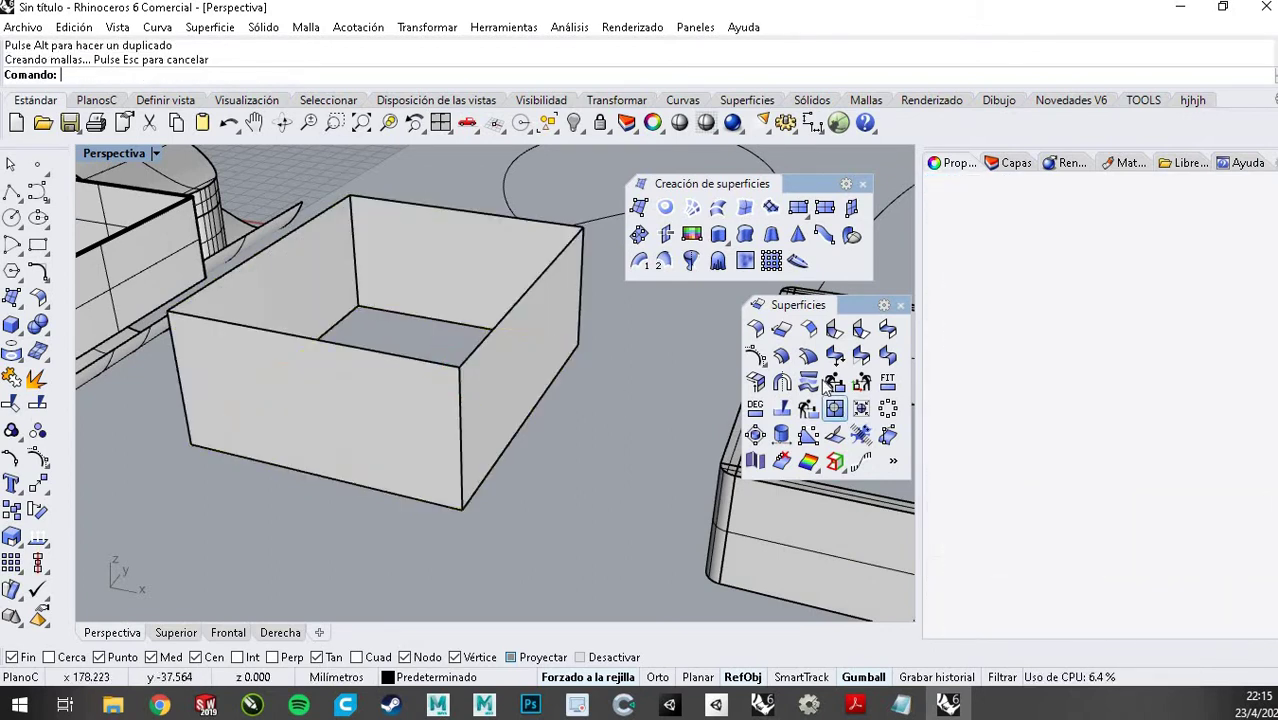
# Try a solid offset of the tall box at distance 2, reversing all directions inward and outward, and cancel it
pyautogui.click(786, 356)
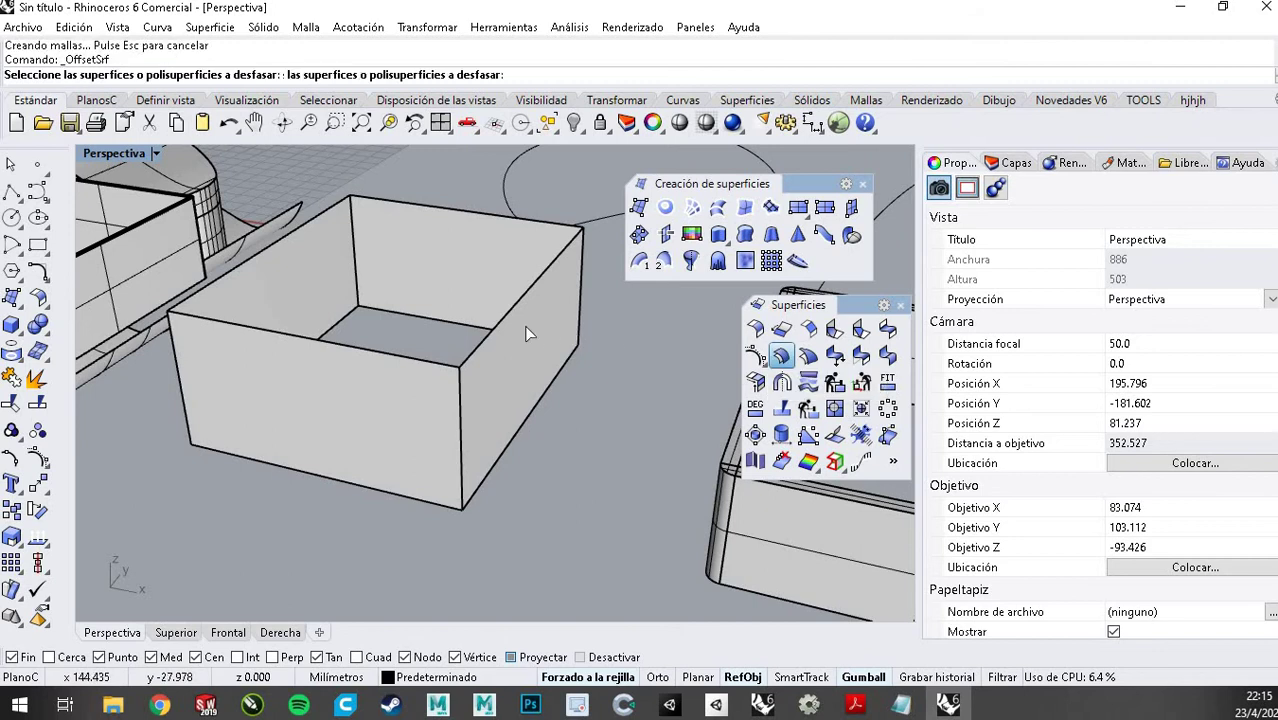
pyautogui.click(527, 333)
pyautogui.press('Return')
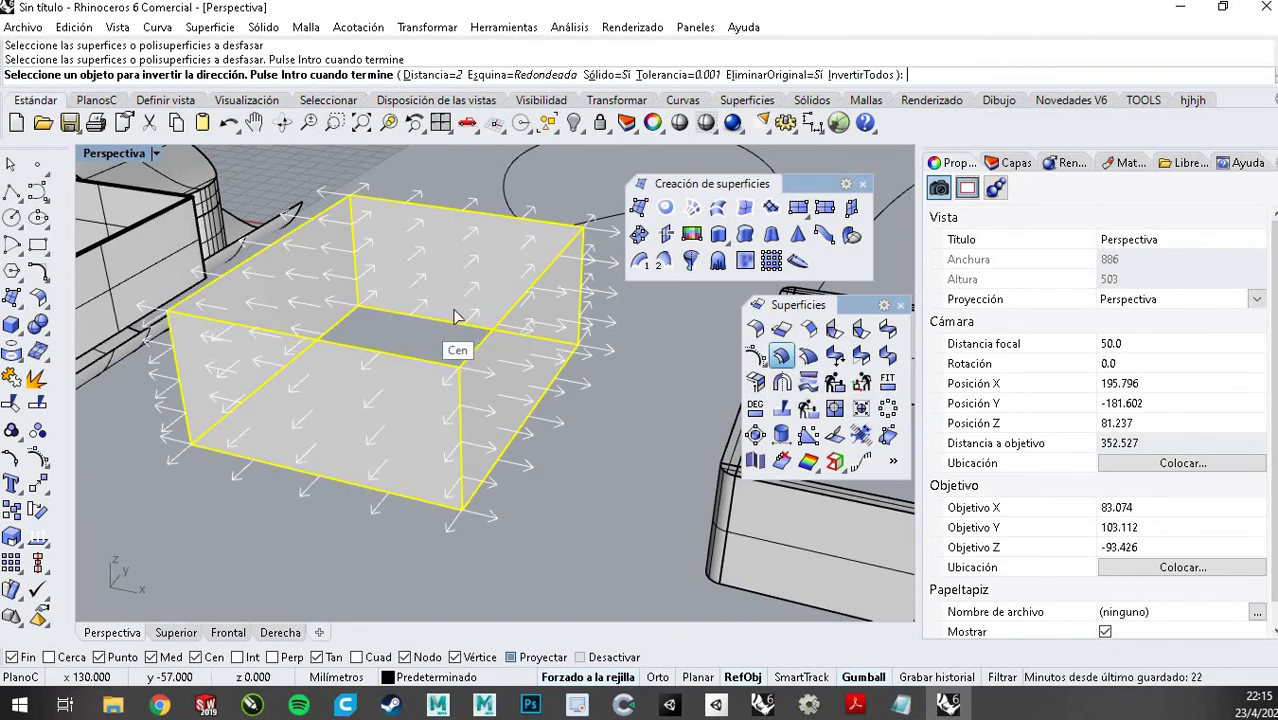
pyautogui.moveTo(465, 343)
pyautogui.mouseDown(button='right')
pyautogui.moveTo(428, 371)
pyautogui.moveTo(468, 358)
pyautogui.moveTo(476, 337)
pyautogui.moveTo(451, 334)
pyautogui.moveTo(480, 340)
pyautogui.mouseUp(button='right')
pyautogui.click(864, 75)
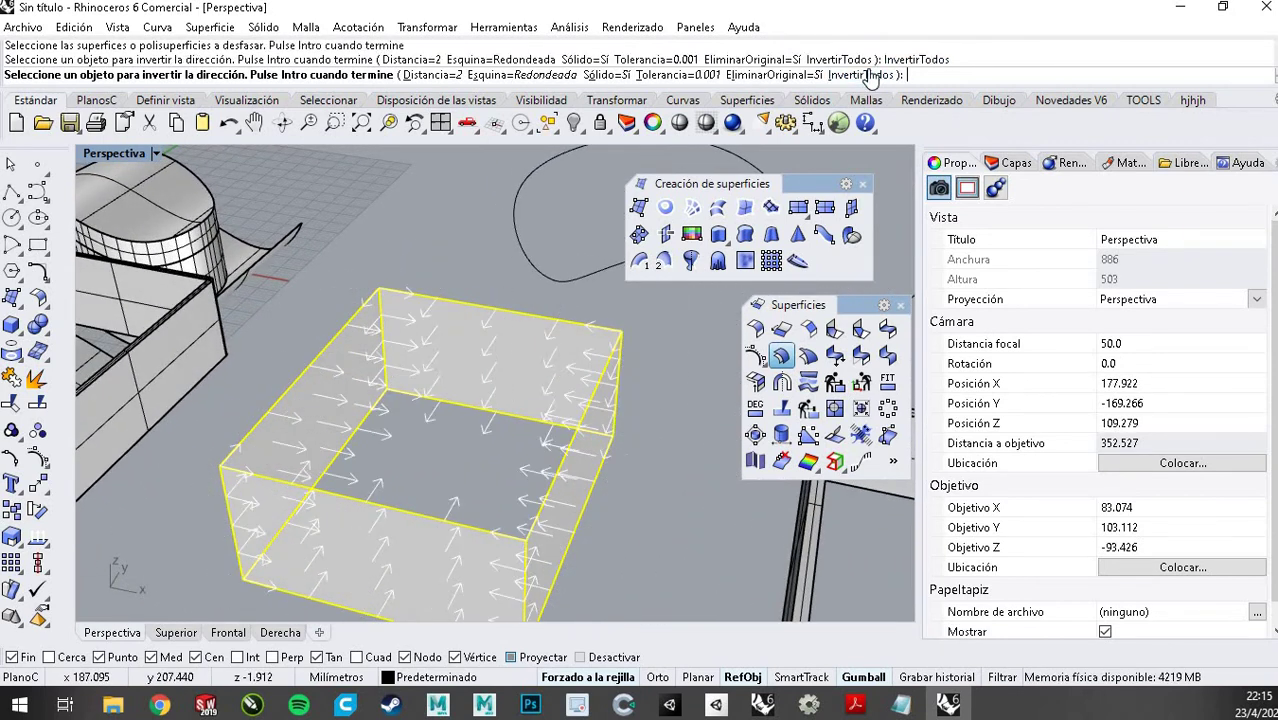
pyautogui.click(867, 77)
pyautogui.click(867, 77)
pyautogui.click(867, 77)
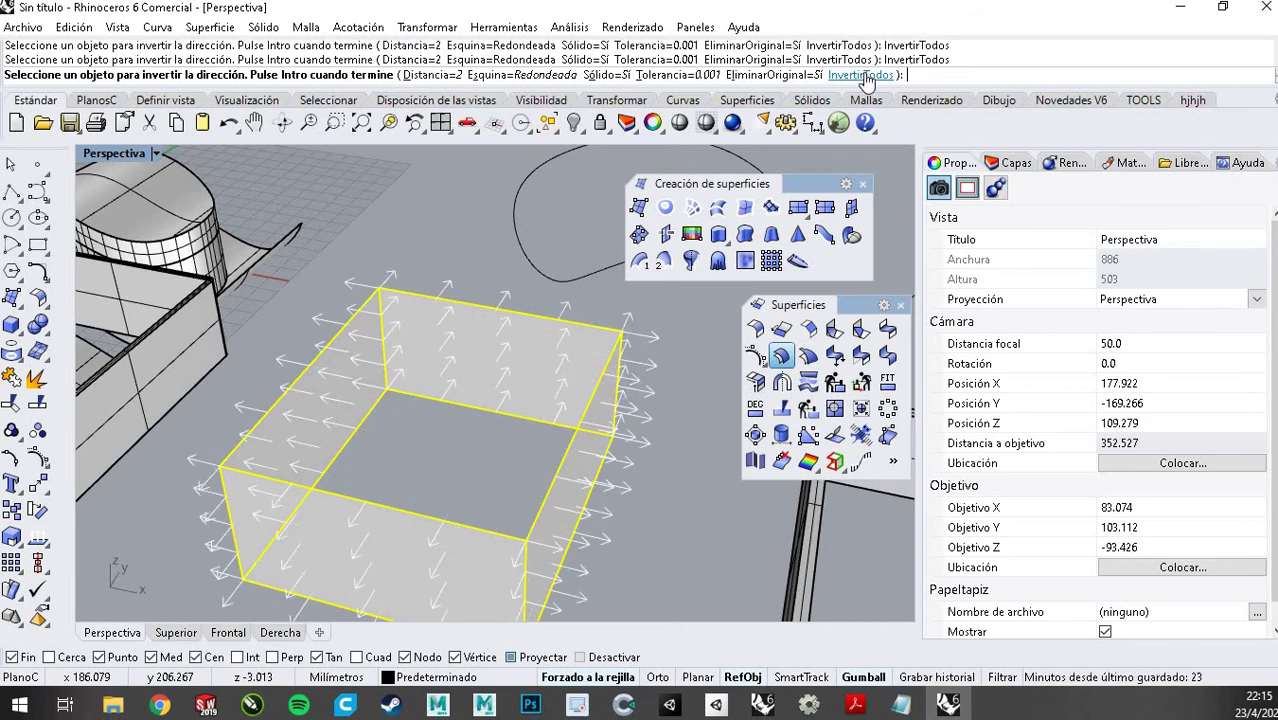
pyautogui.click(867, 77)
pyautogui.click(867, 77)
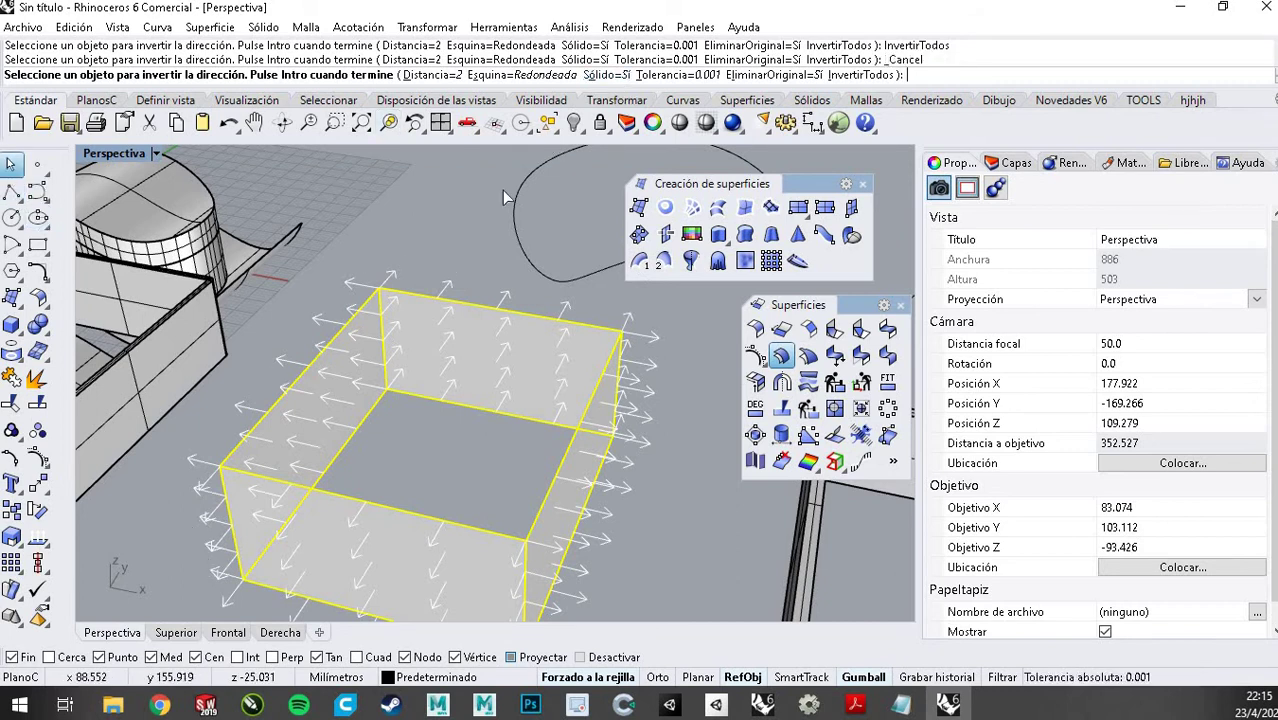
pyautogui.press('Escape')
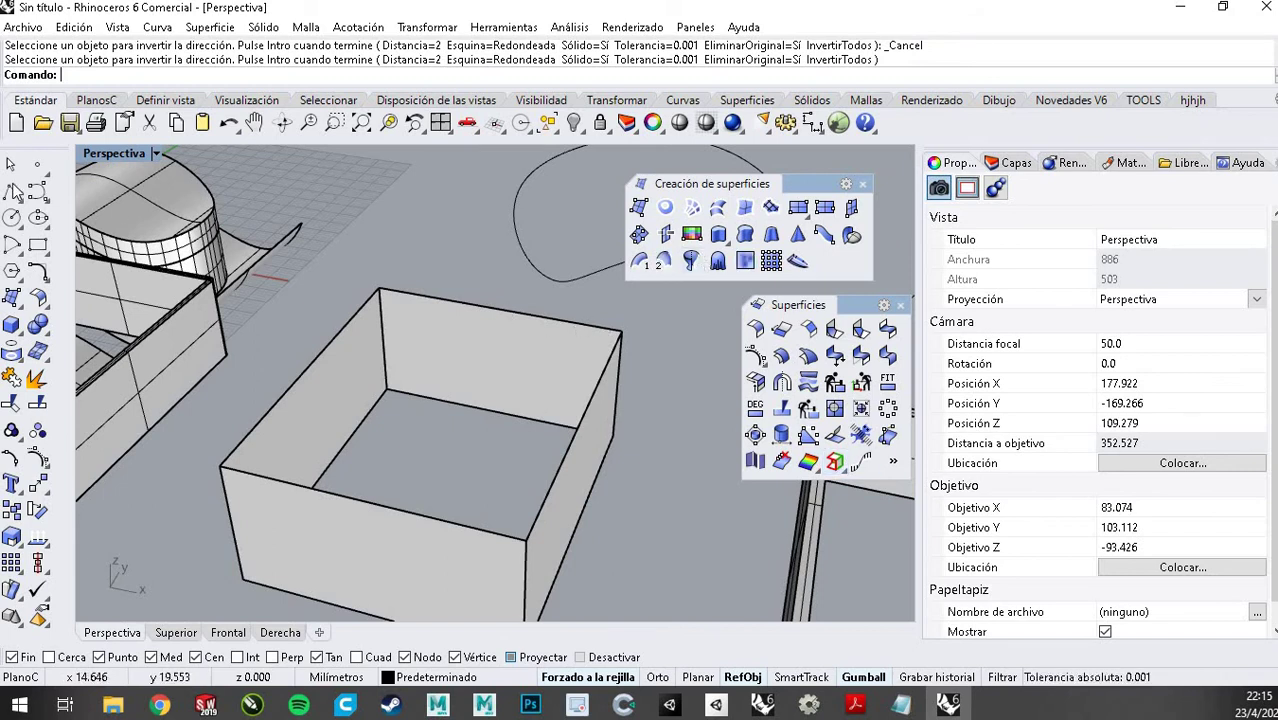
pyautogui.press('Escape')
# Survey the three boxes together with the surrounding surfaces and curves
pyautogui.scroll(-3, 523, 300)
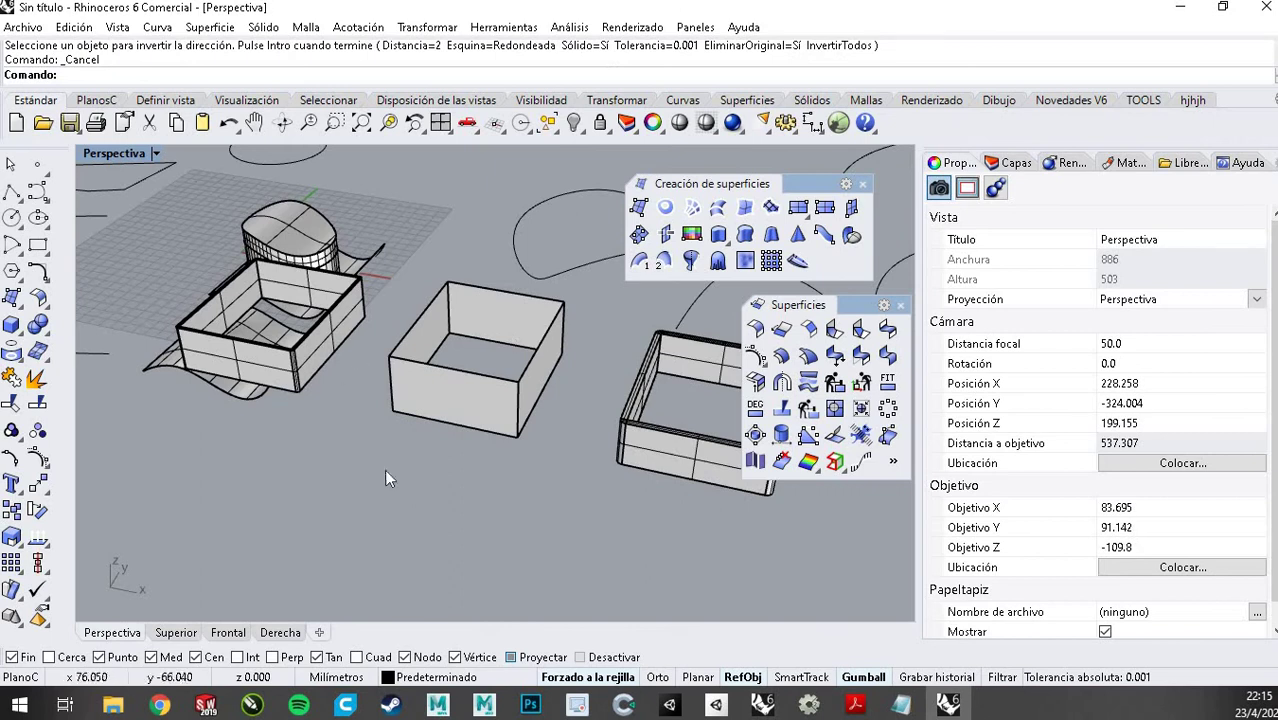
pyautogui.scroll(-4, 605, 386)
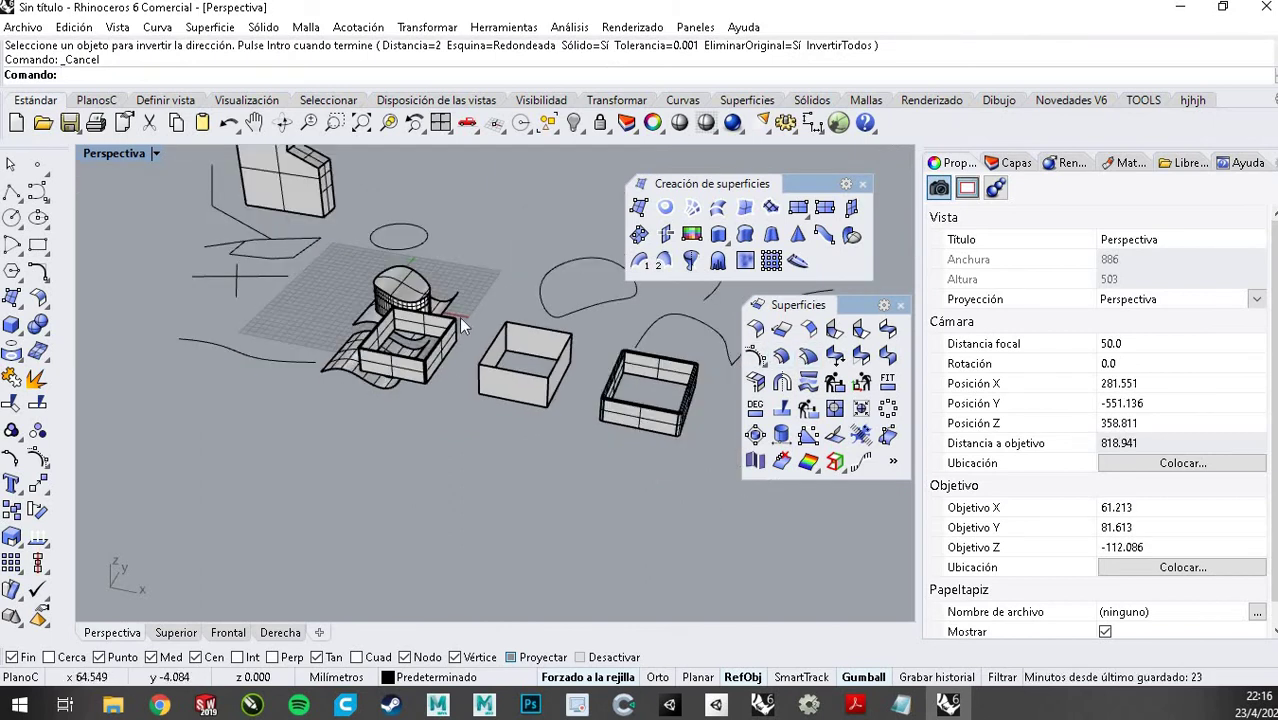
pyautogui.scroll(2, 459, 317)
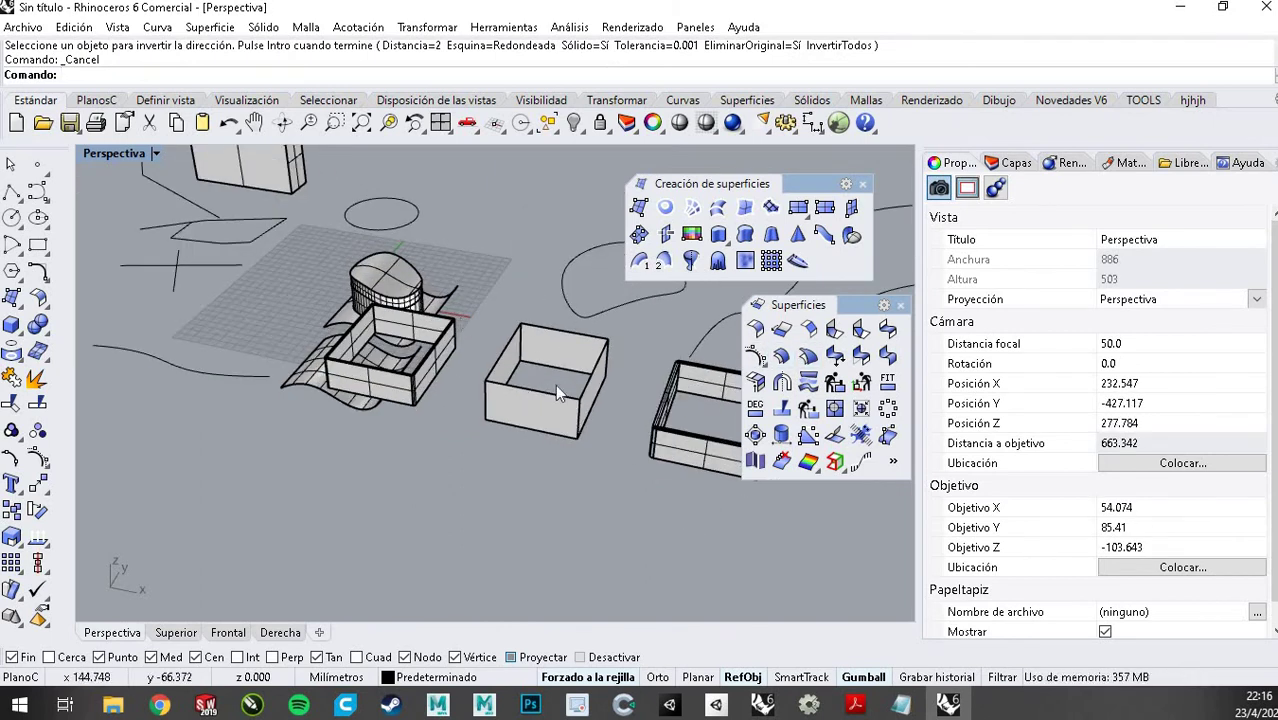
pyautogui.scroll(-4, 555, 384)
pyautogui.middleClick(474, 322)
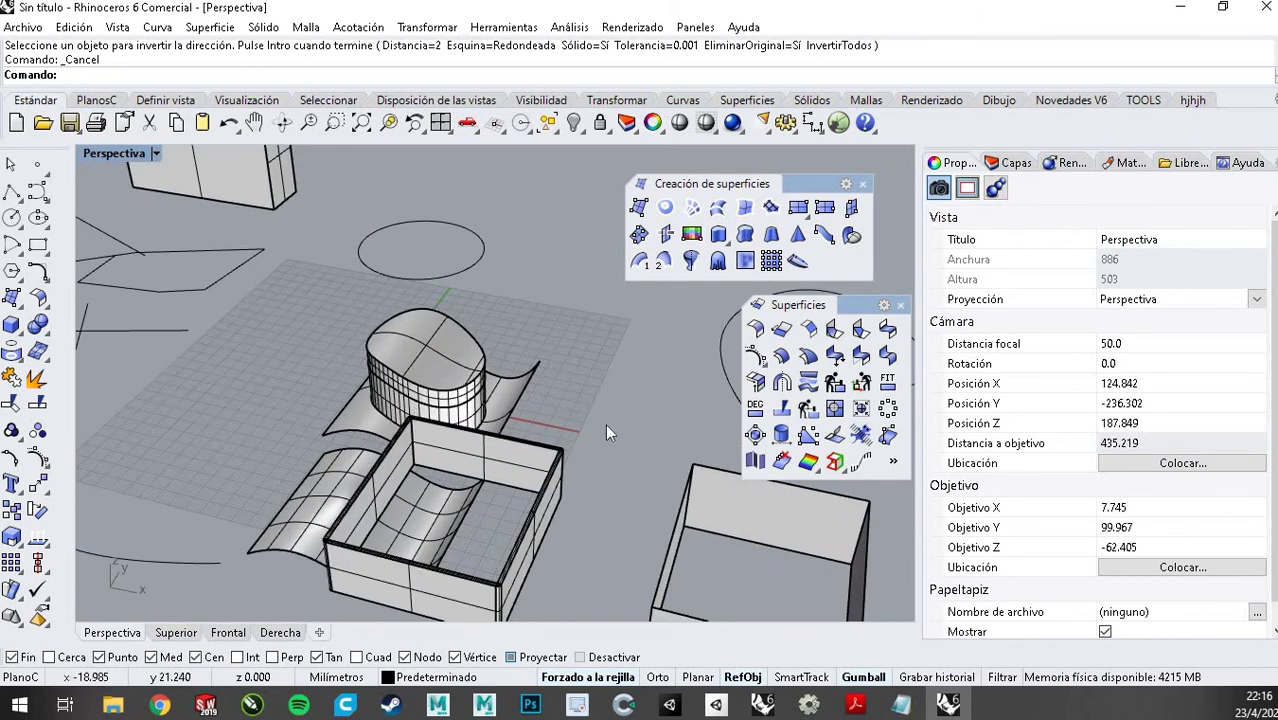
pyautogui.scroll(-5, 463, 341)
pyautogui.scroll(3, 463, 341)
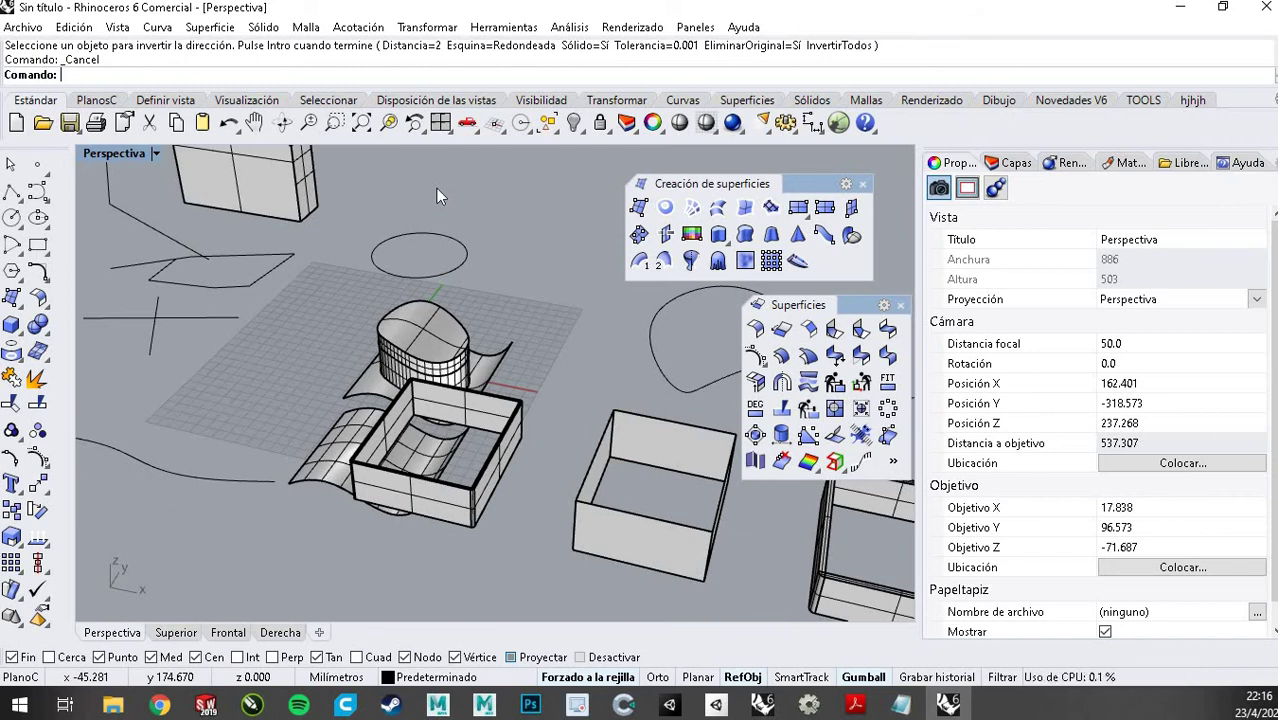
# Move the thick-walled solid box along the negative X axis to an empty area away from the other geometry, and clear the selection
pyautogui.scroll(5, 400, 460)
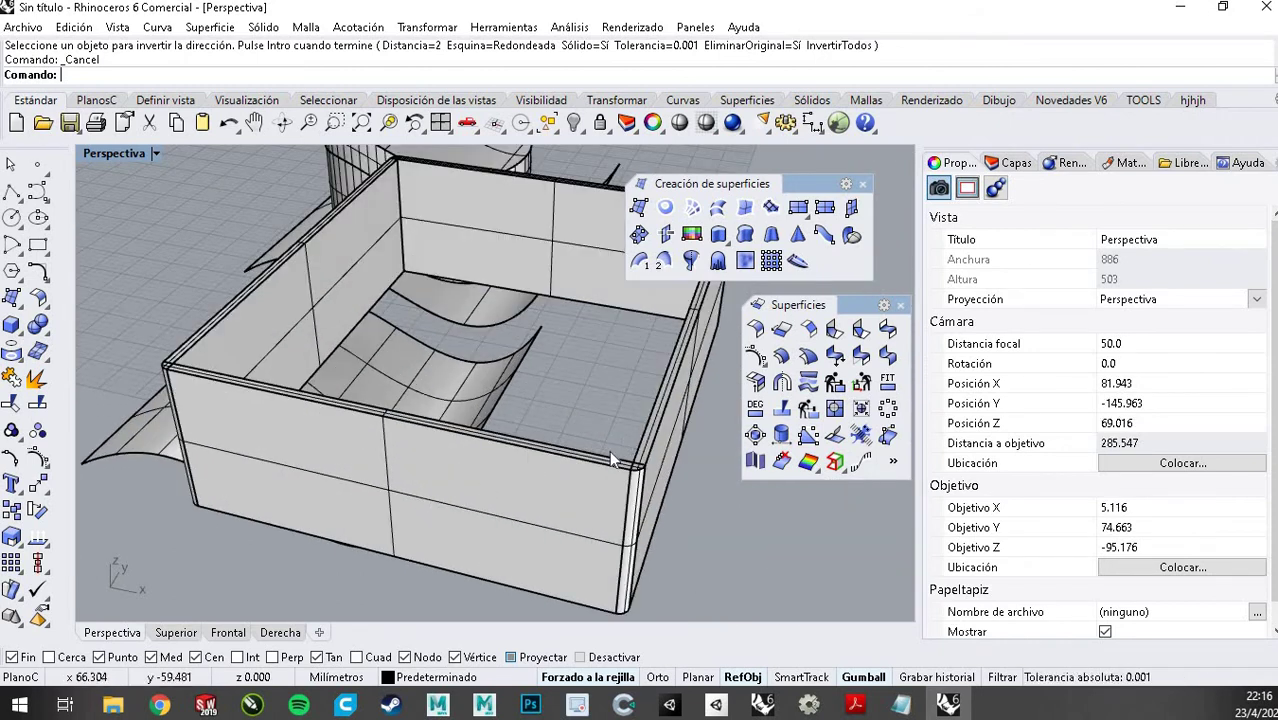
pyautogui.scroll(-5, 609, 450)
pyautogui.click(580, 461)
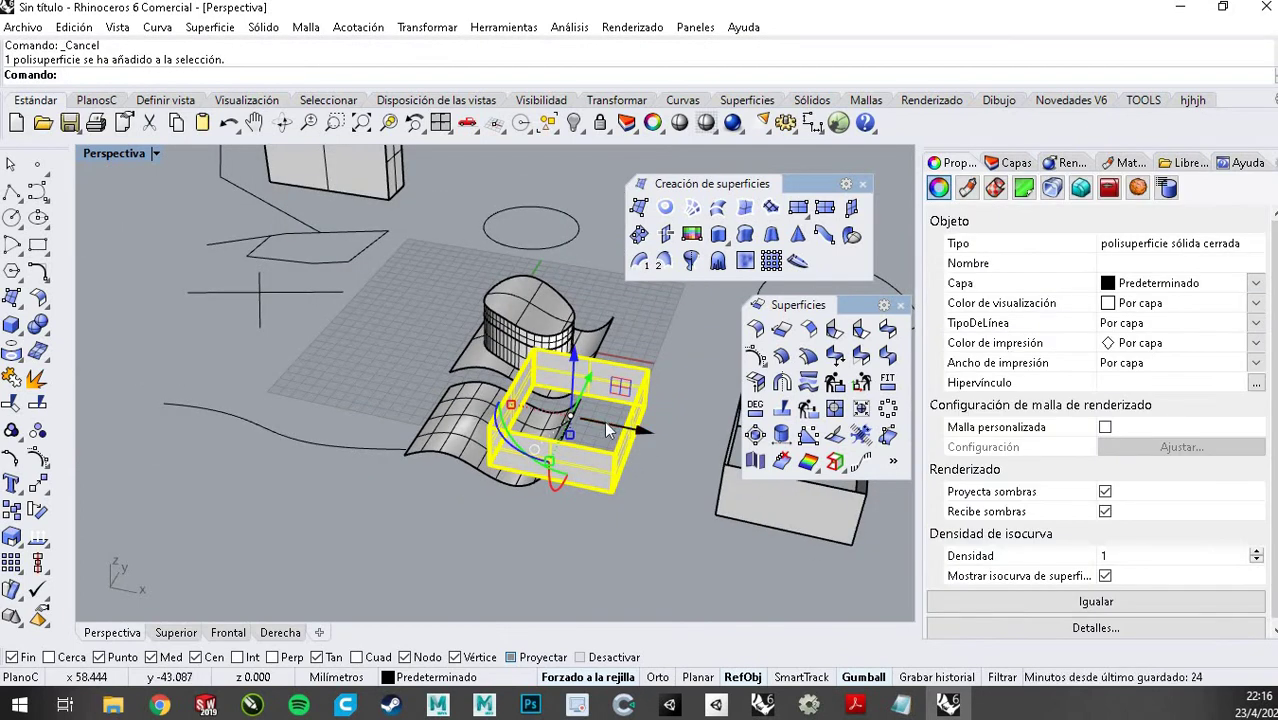
pyautogui.moveTo(367, 394); pyautogui.dragTo(183, 346)
pyautogui.scroll(-4, 448, 394)
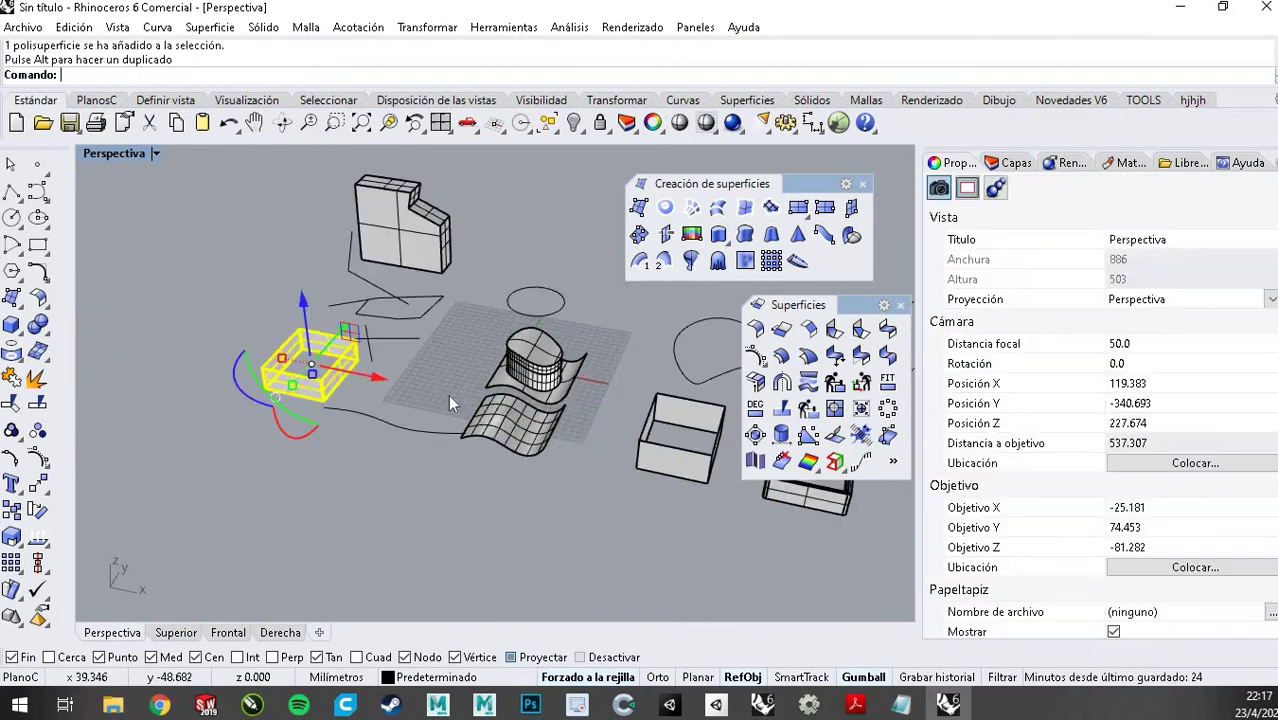
pyautogui.scroll(9, 166, 346)
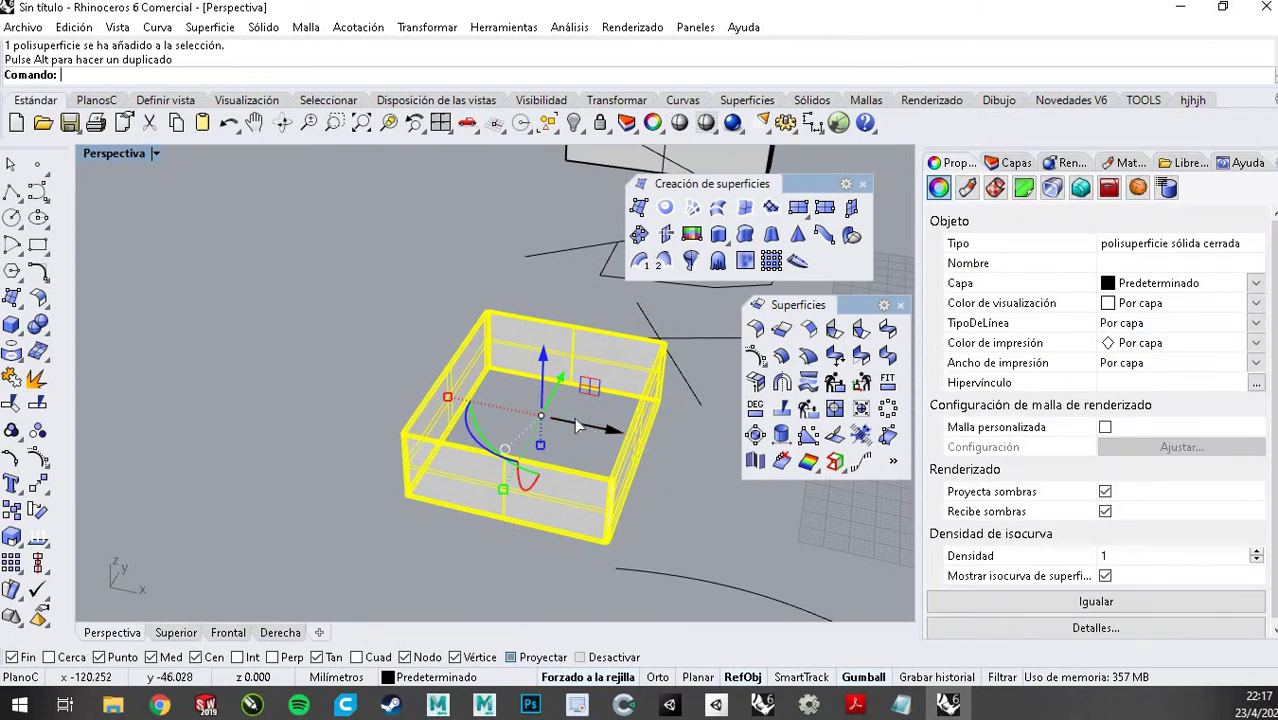
pyautogui.moveTo(579, 423); pyautogui.dragTo(422, 390)
pyautogui.click(461, 236)
pyautogui.click(353, 435)
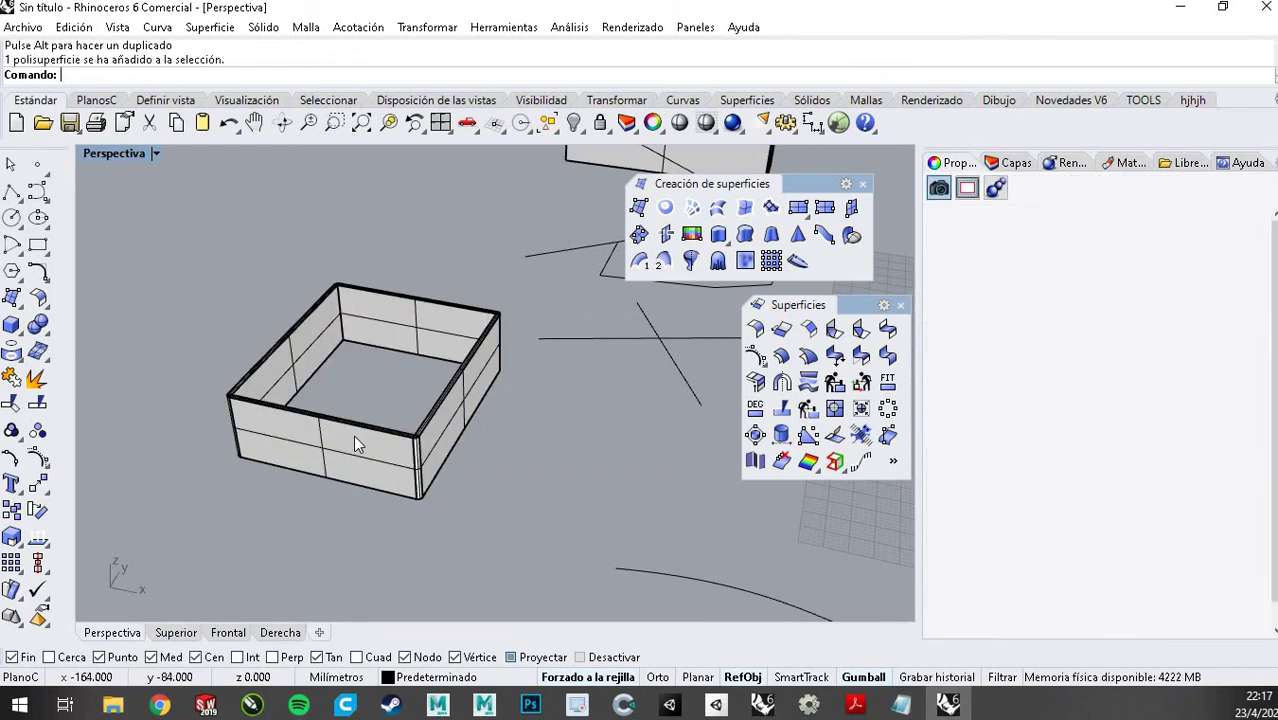
pyautogui.scroll(2, 371, 385)
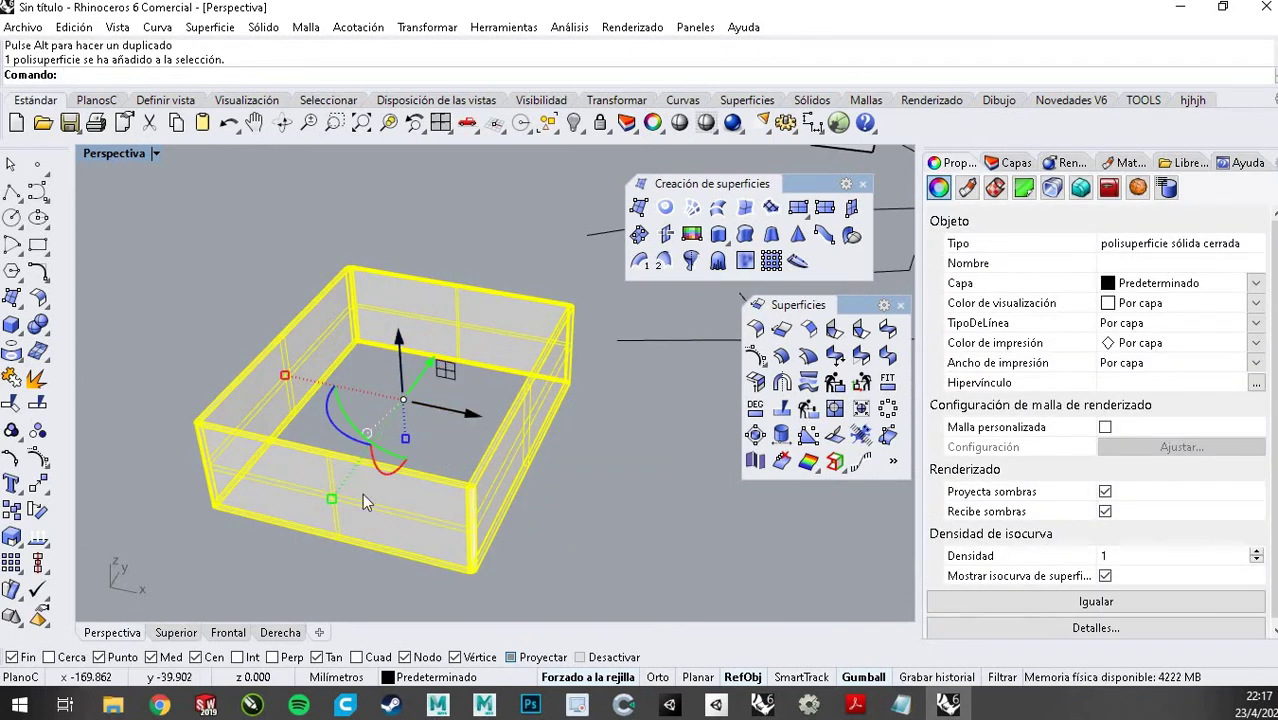
pyautogui.click(304, 280)
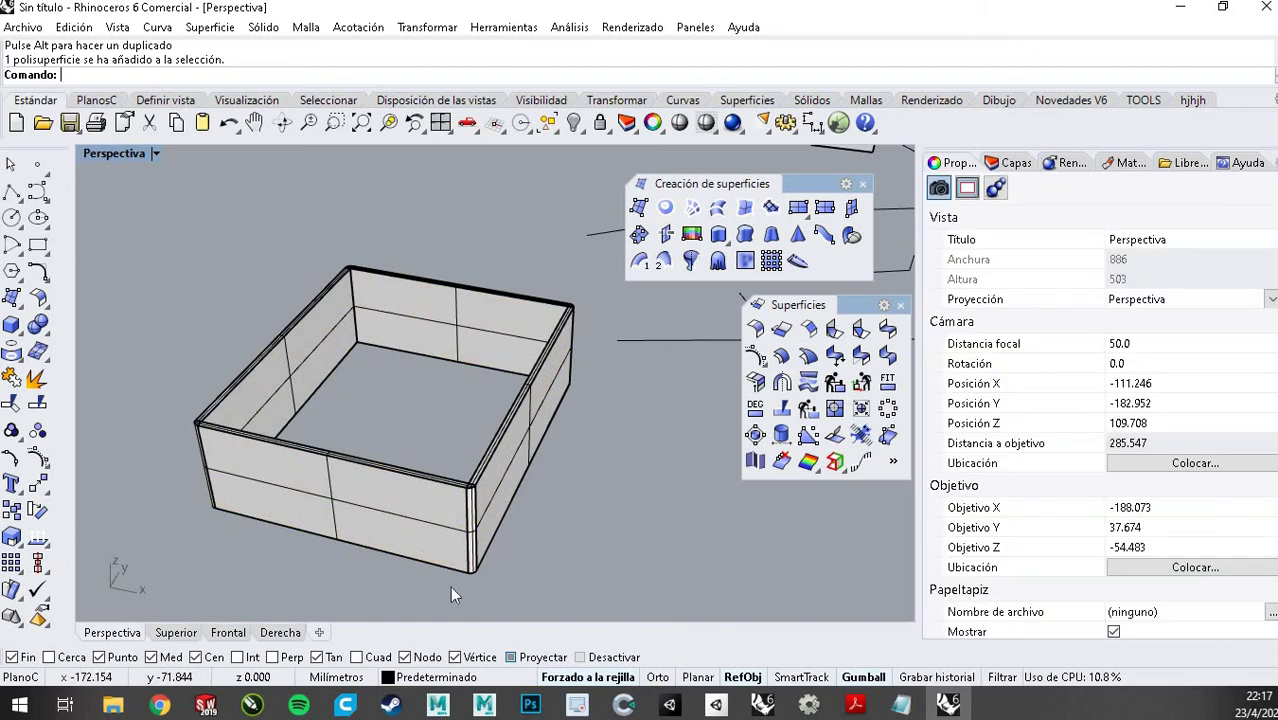
# In the front view, delete the arched curve and the adjoining baseline curve around the remaining thickened box
pyautogui.click(228, 633)
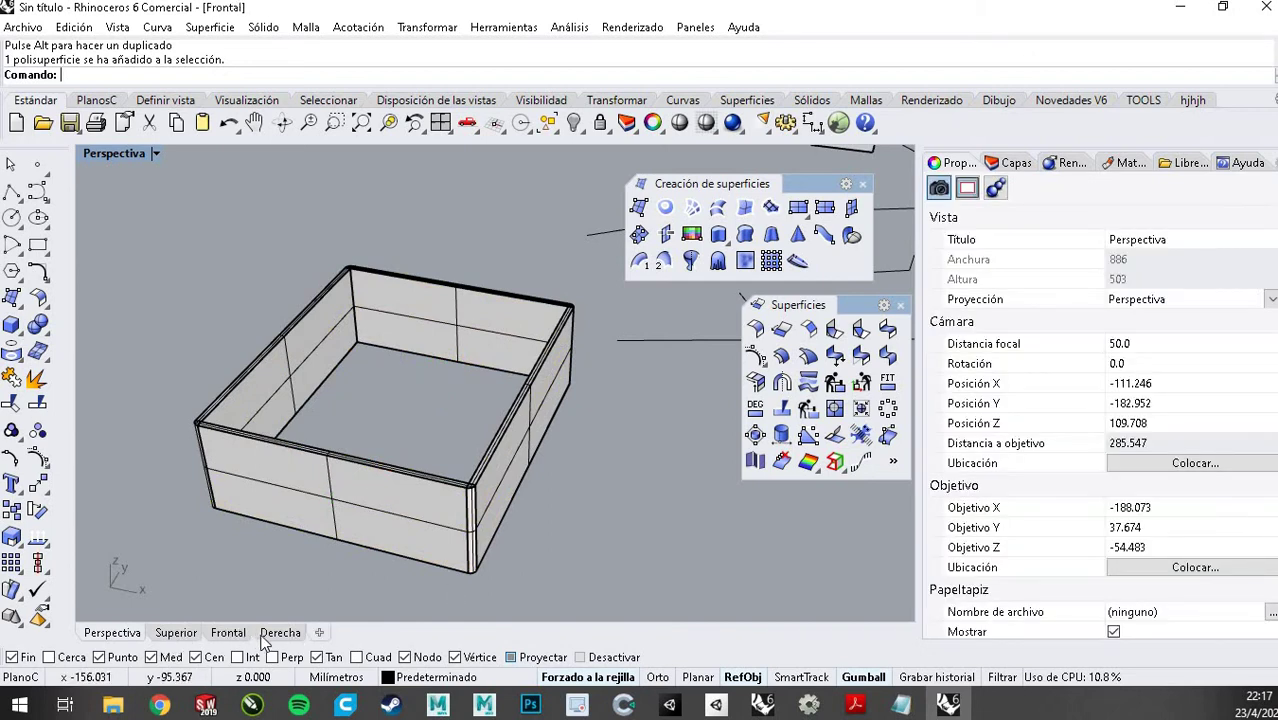
pyautogui.scroll(-3, 507, 446)
pyautogui.scroll(-4, 532, 446)
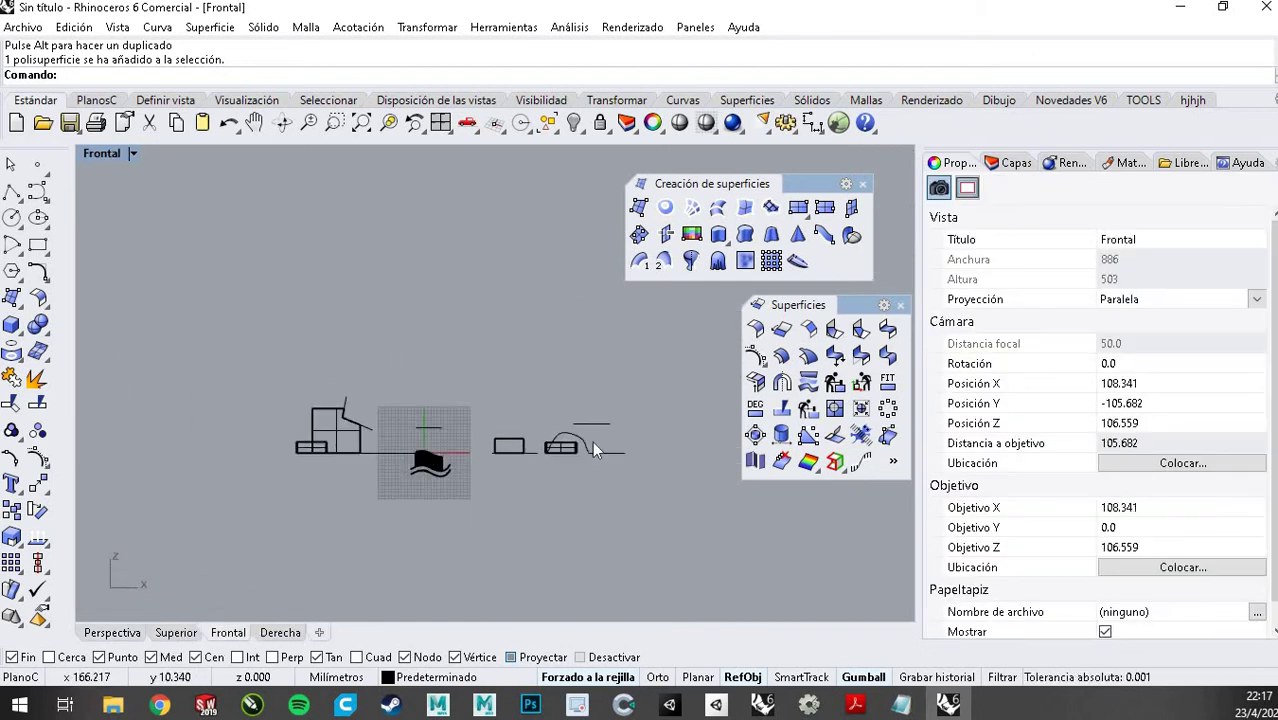
pyautogui.scroll(8, 535, 446)
pyautogui.scroll(12, 655, 445)
pyautogui.click(540, 454)
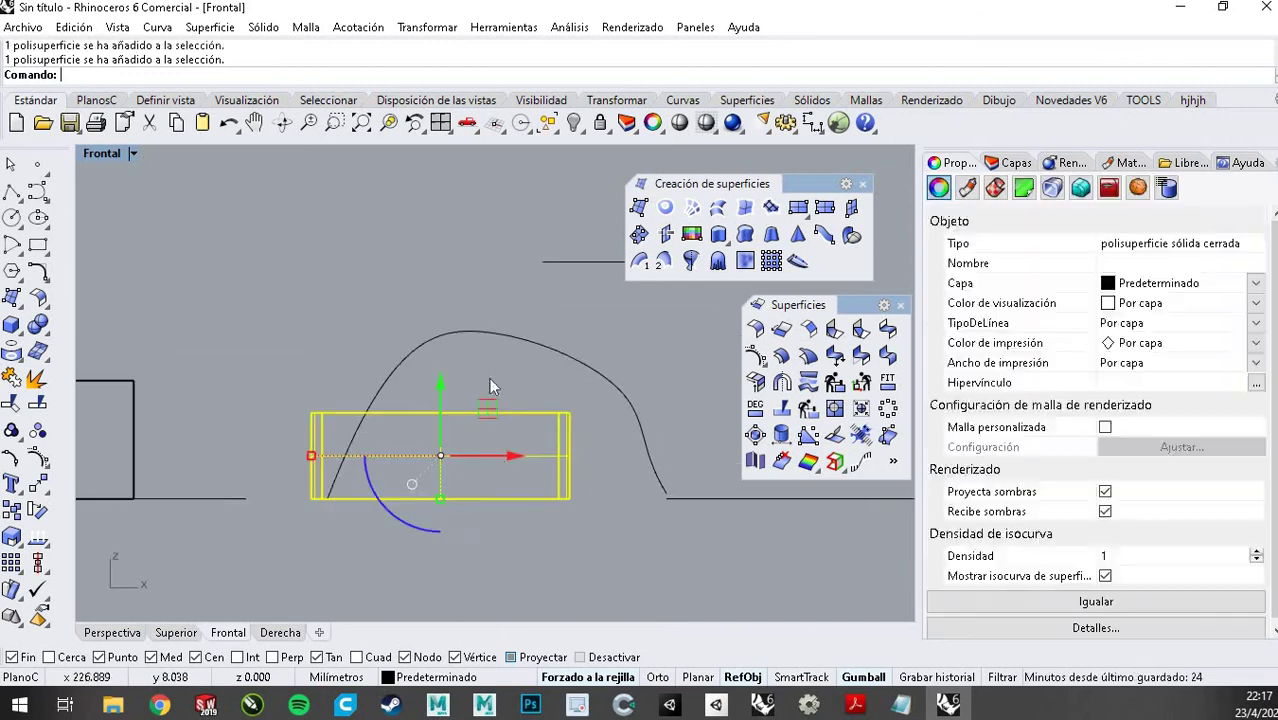
pyautogui.click(527, 339)
pyautogui.press('Delete')
pyautogui.click(757, 497)
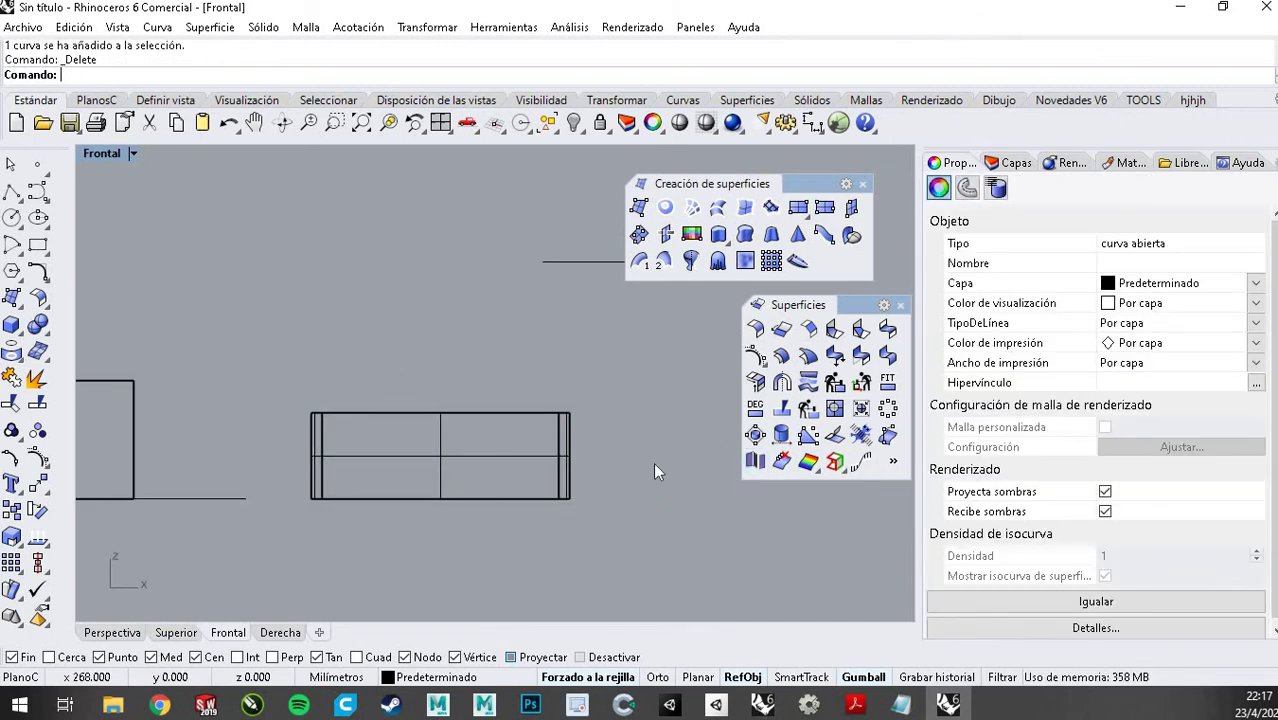
pyautogui.press('Delete')
pyautogui.scroll(2, 487, 452)
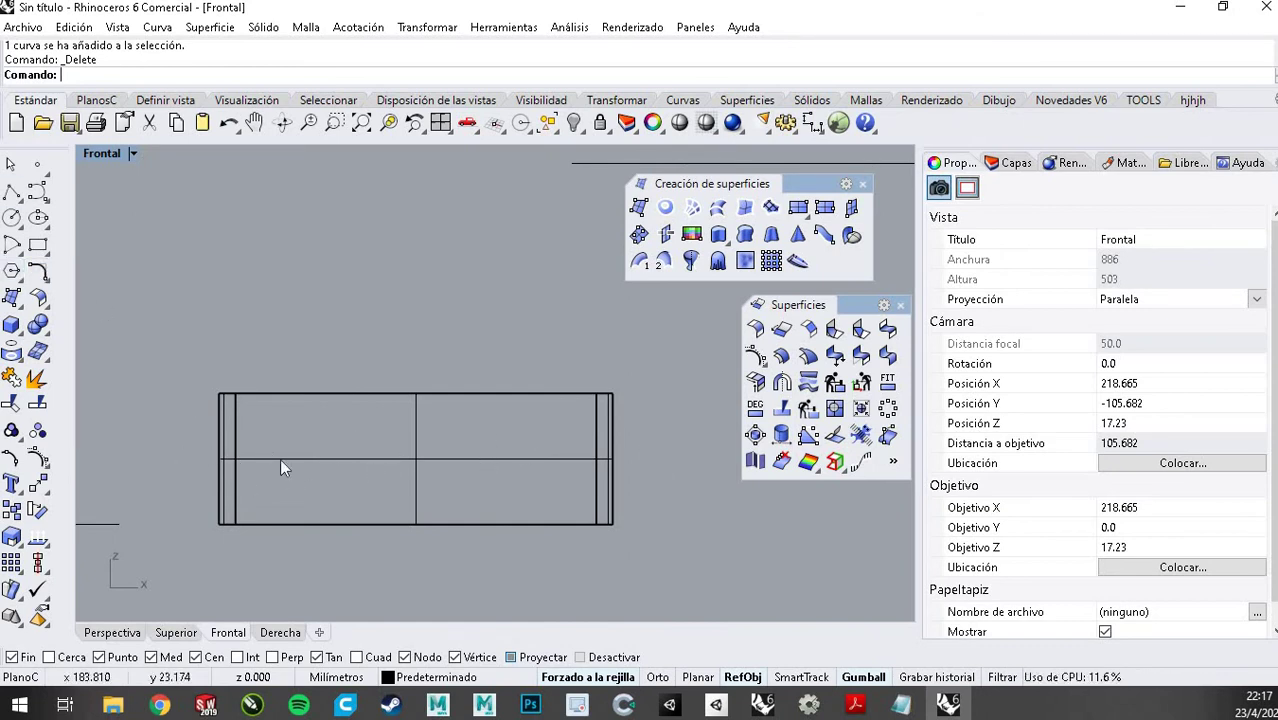
# In the perspective view, create a flat surface from four corner points surrounding the base of the relocated open box
pyautogui.click(112, 632)
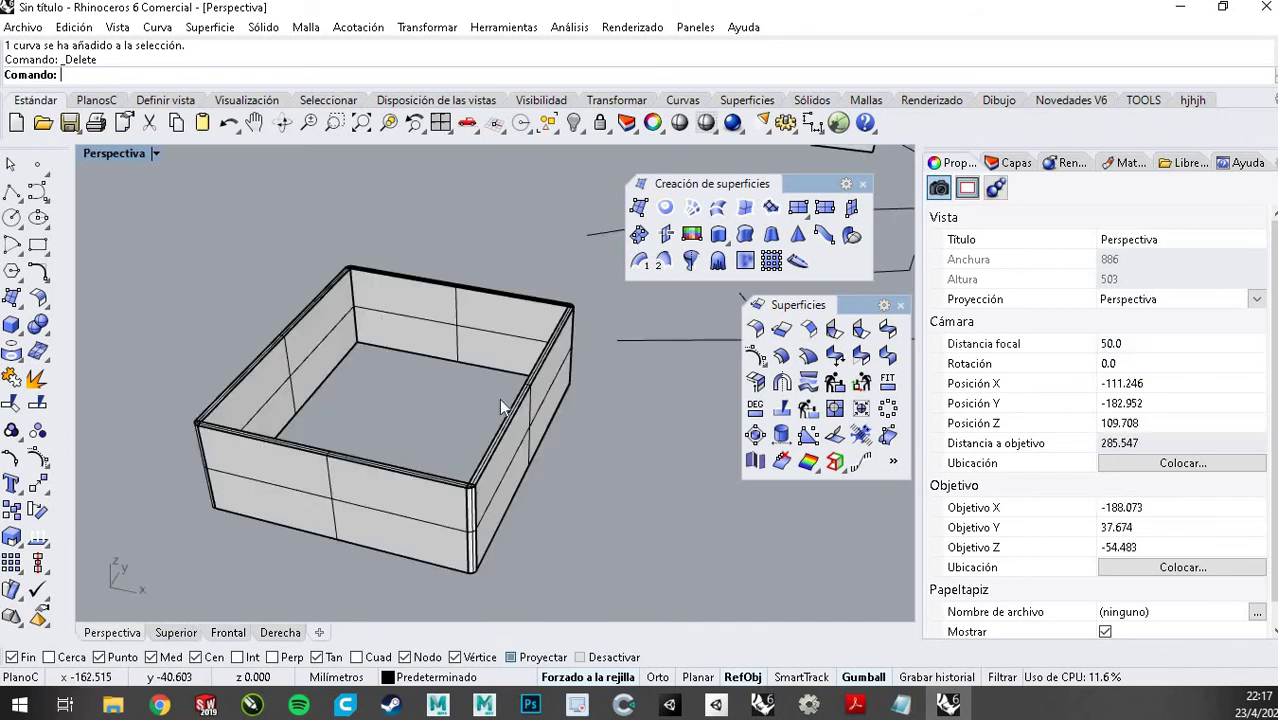
pyautogui.scroll(-3, 499, 398)
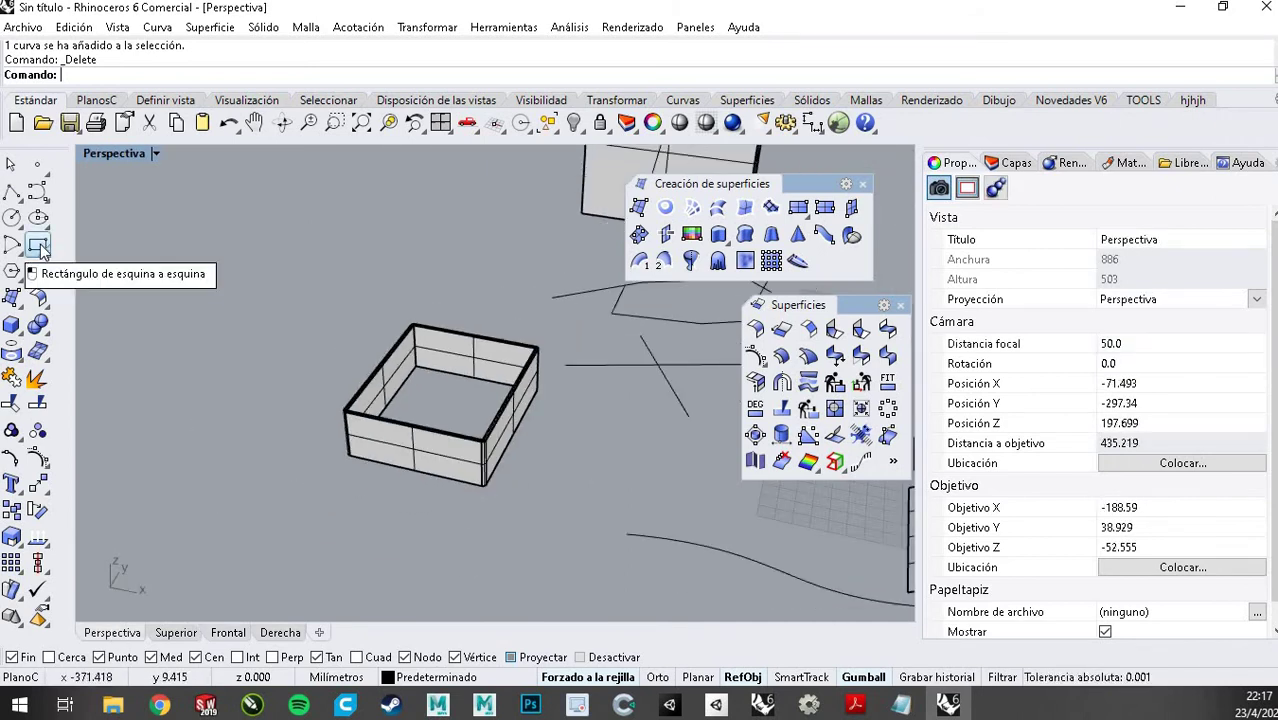
pyautogui.click(14, 300)
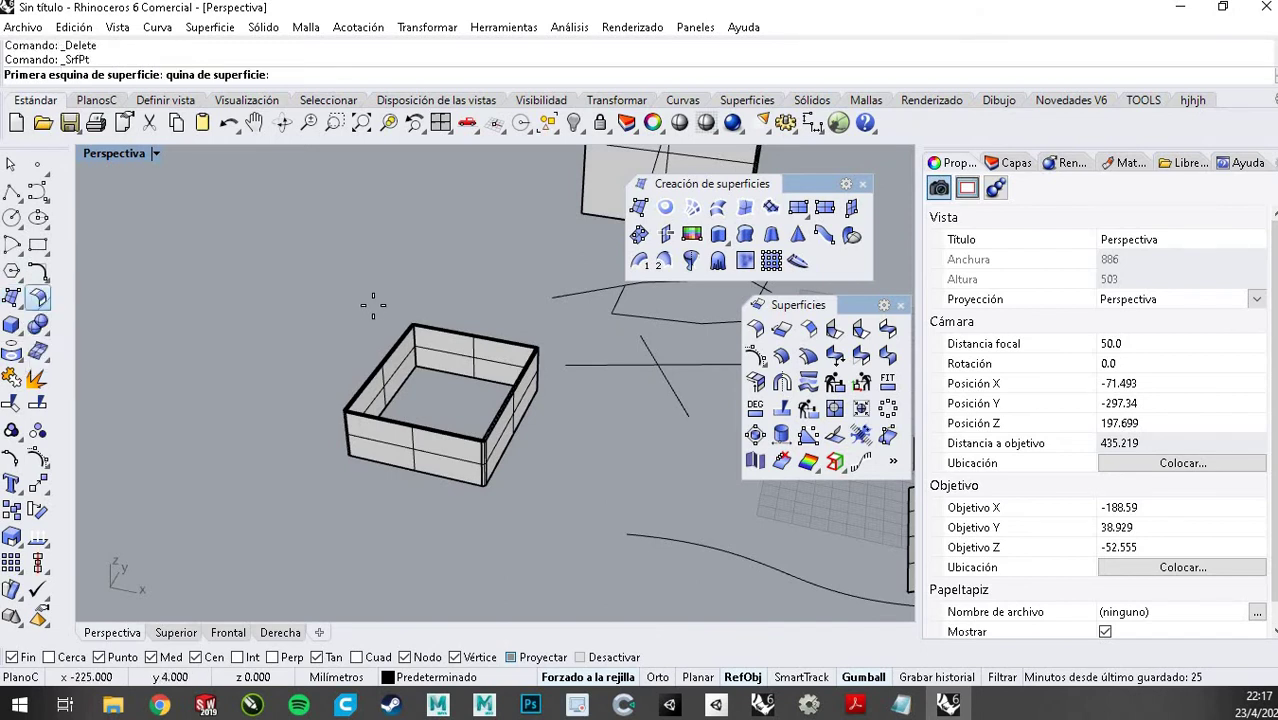
pyautogui.click(373, 300)
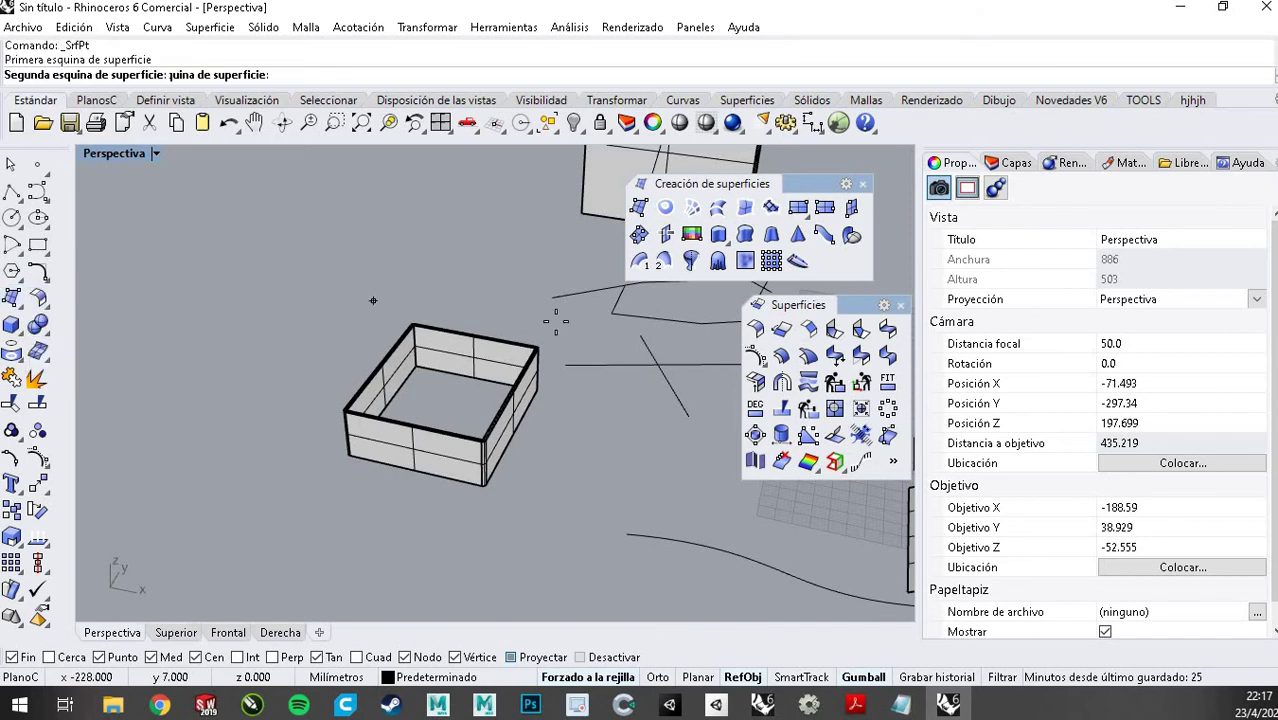
pyautogui.click(616, 345)
pyautogui.click(518, 560)
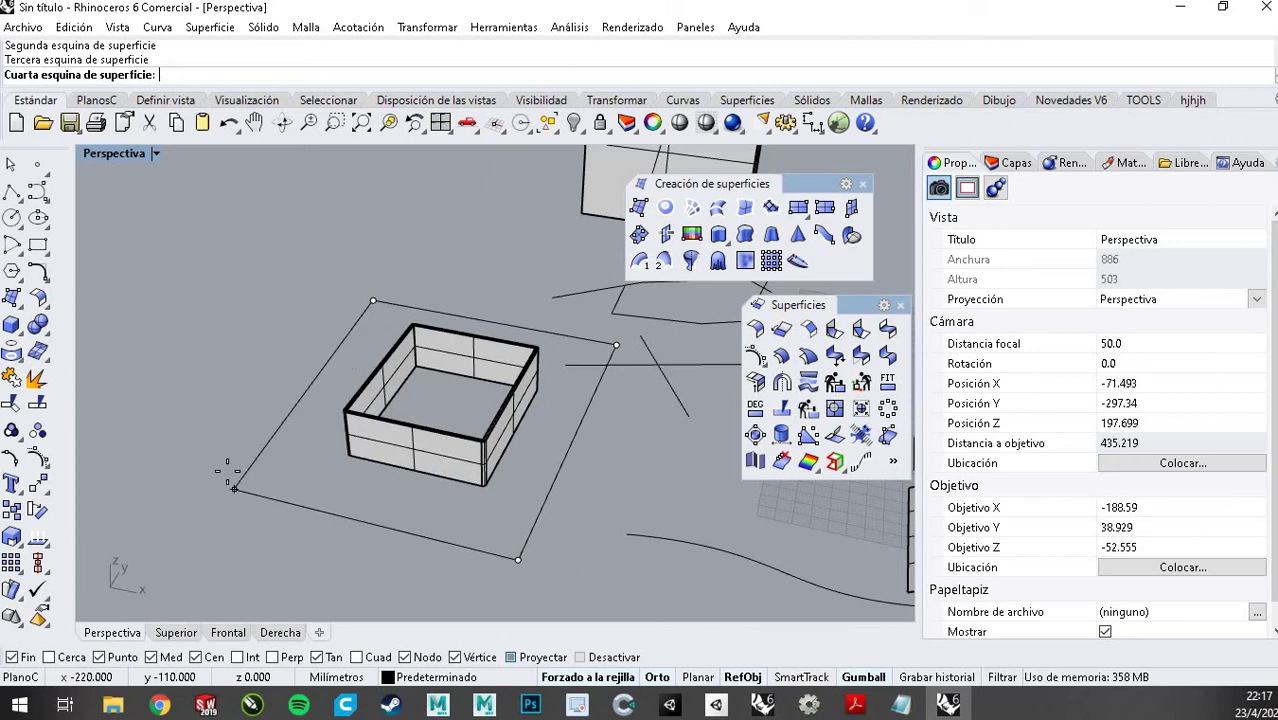
pyautogui.click(218, 484)
pyautogui.scroll(3, 491, 444)
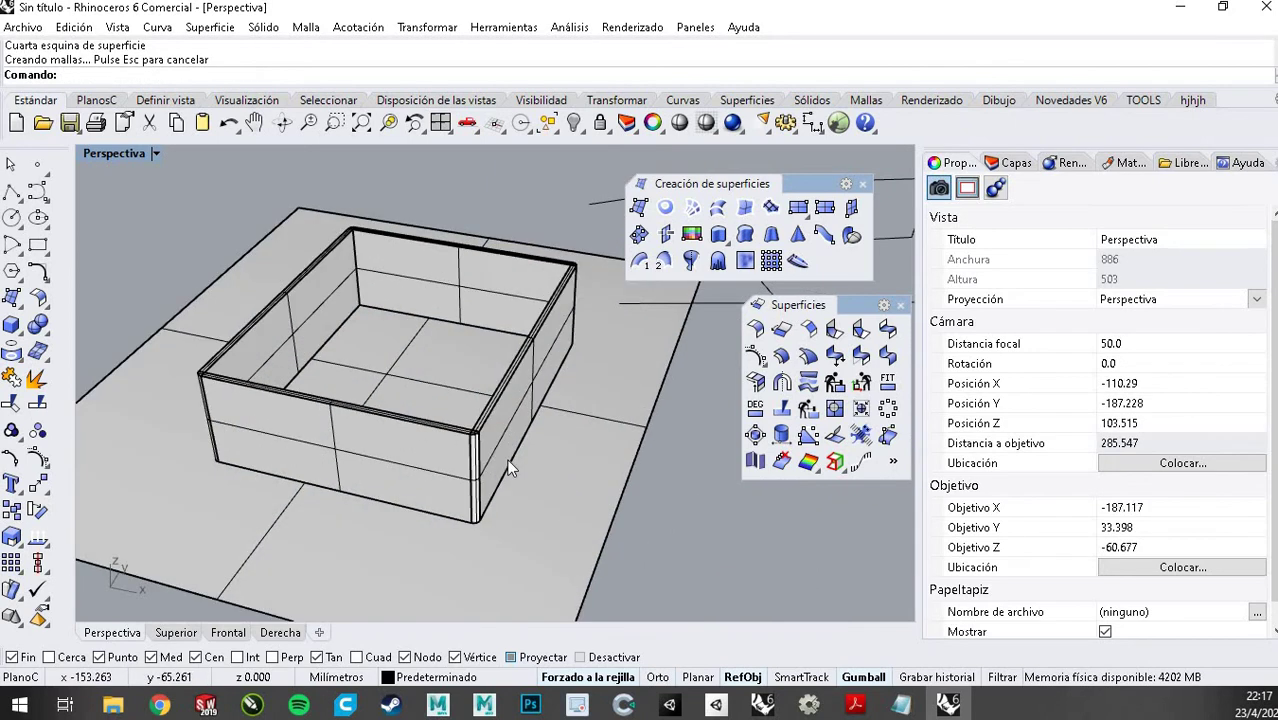
# Raise the flat surface along the Z axis so that it cuts through the box walls at about mid-height
pyautogui.scroll(-3, 599, 442)
pyautogui.click(522, 486)
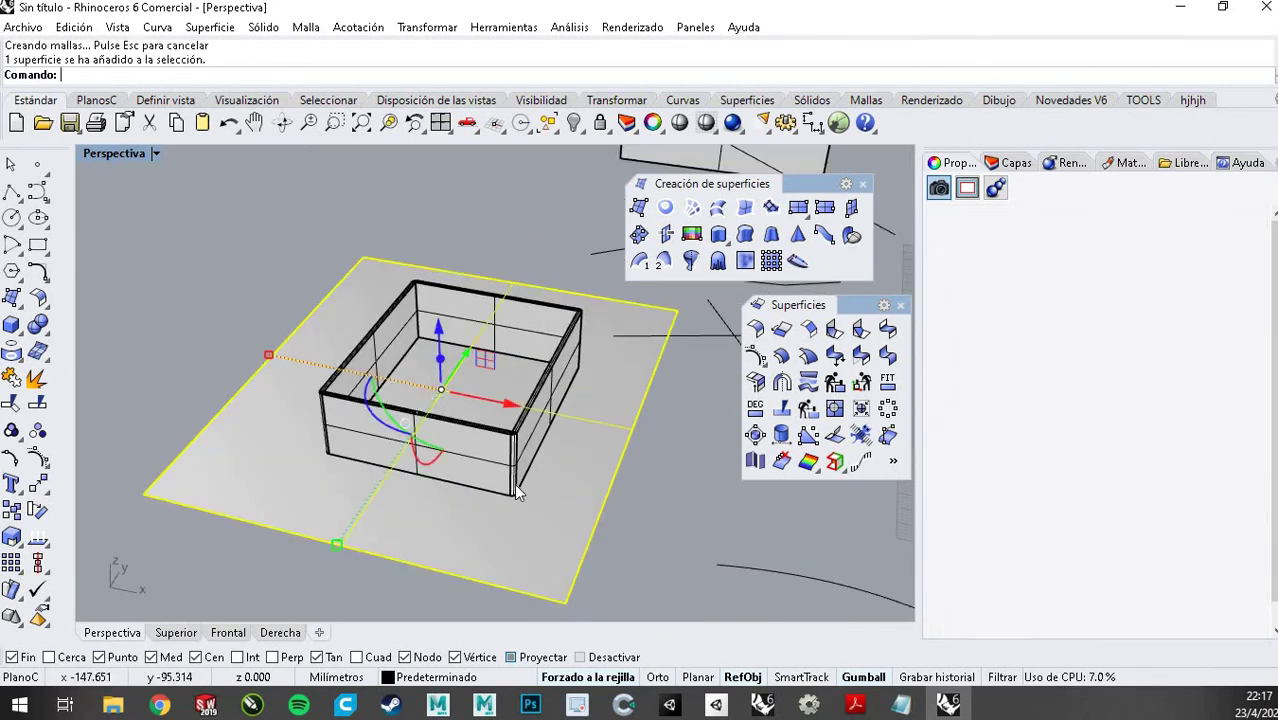
pyautogui.moveTo(607, 489); pyautogui.dragTo(608, 442, button='right')
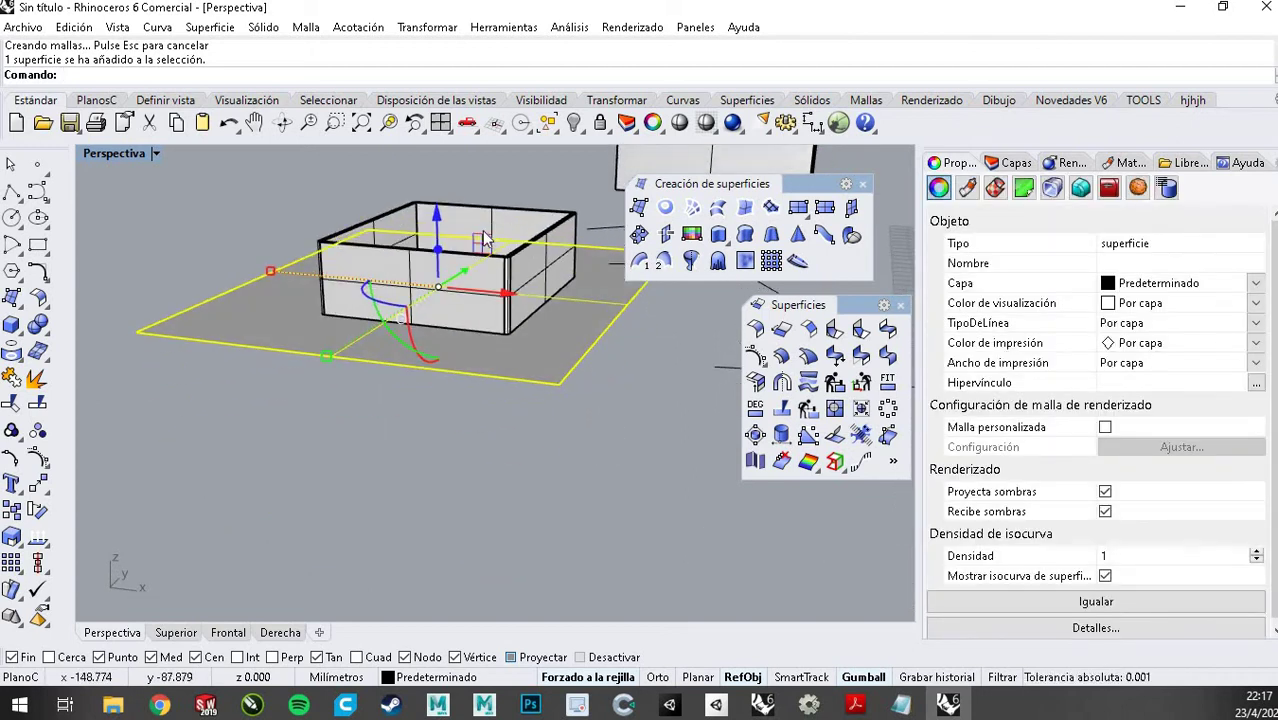
pyautogui.moveTo(442, 221); pyautogui.dragTo(441, 193)
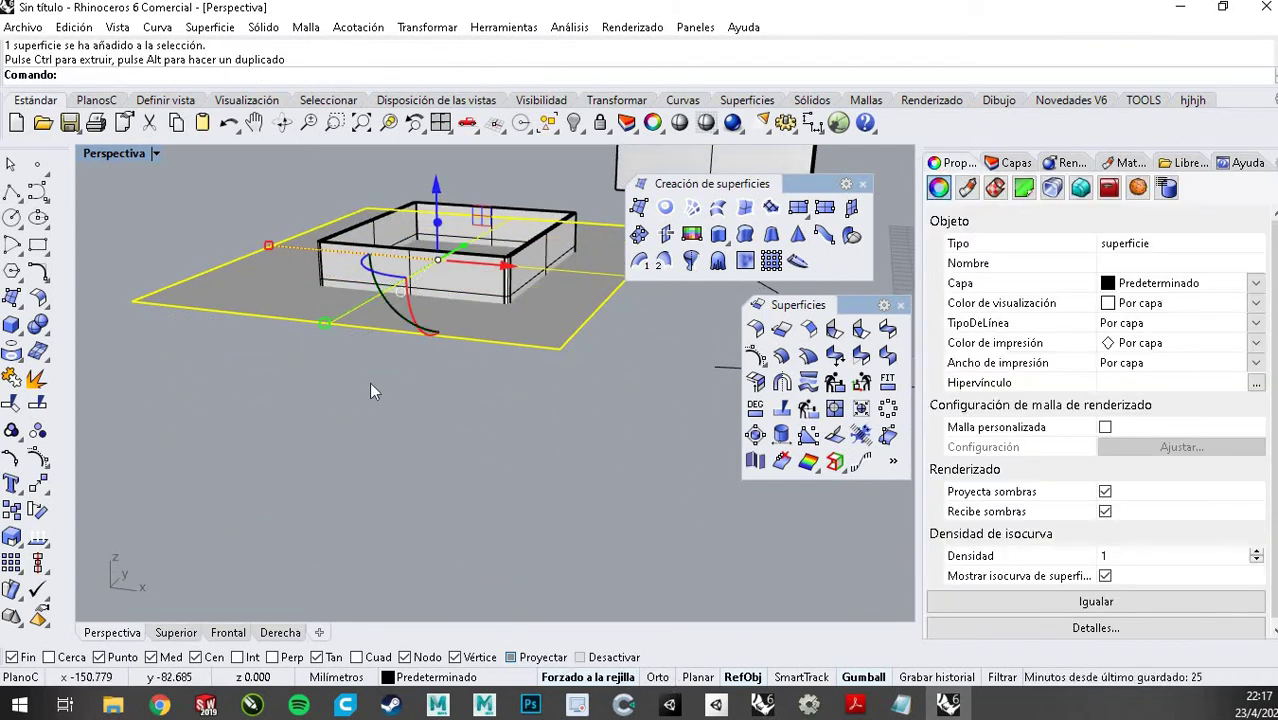
pyautogui.scroll(4, 464, 274)
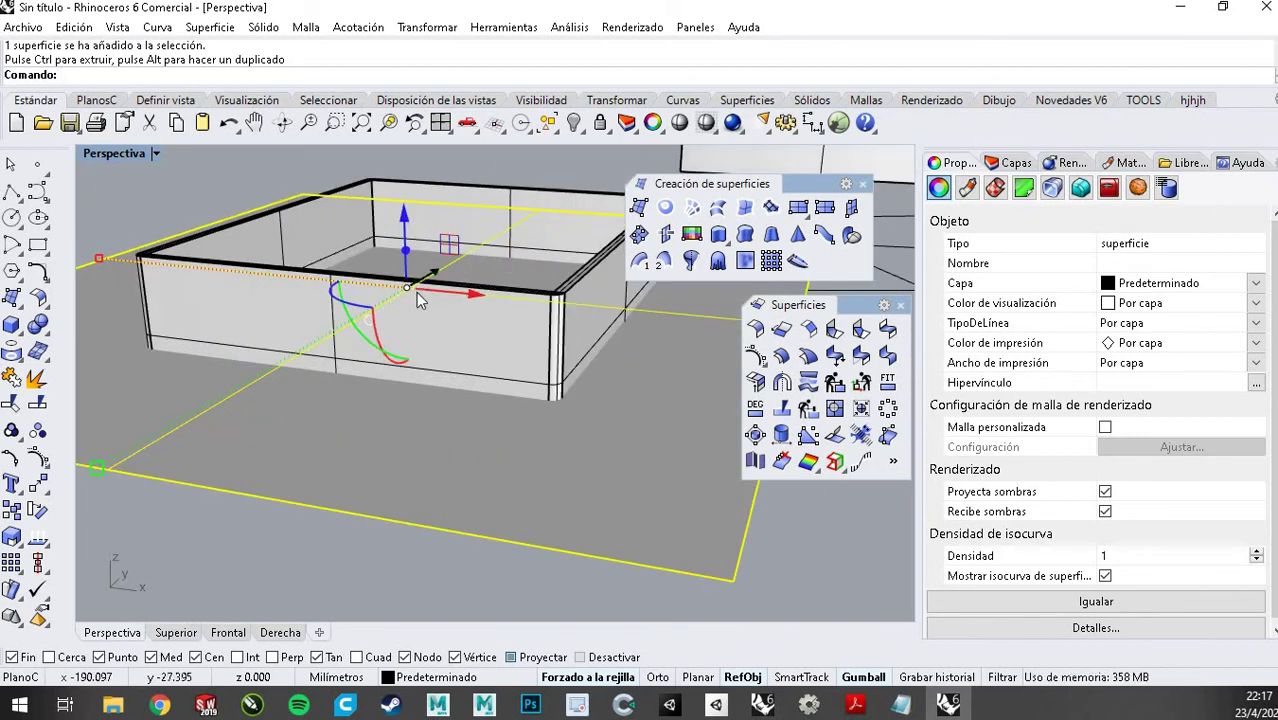
pyautogui.scroll(-4, 490, 317)
pyautogui.moveTo(490, 320); pyautogui.dragTo(529, 343, button='right')
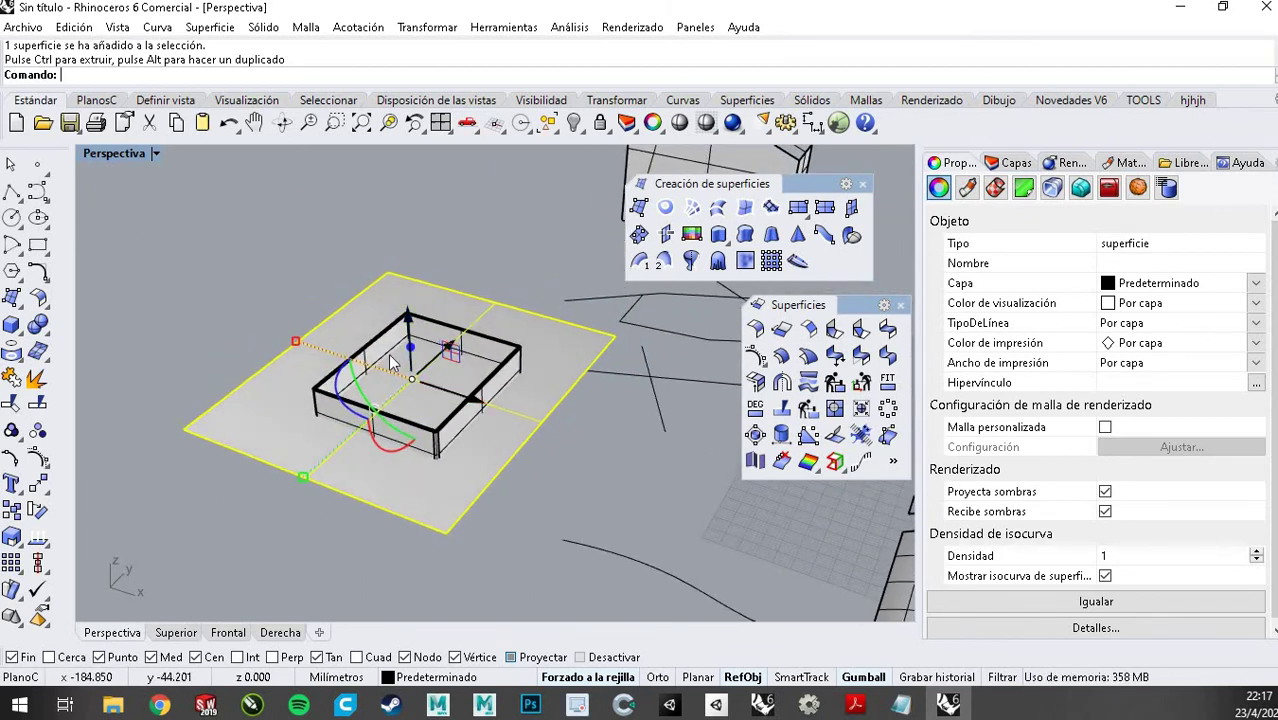
# Relocate the flat surface's gumball from its centre to its front edge and nudge the surface slightly
pyautogui.click(360, 352)
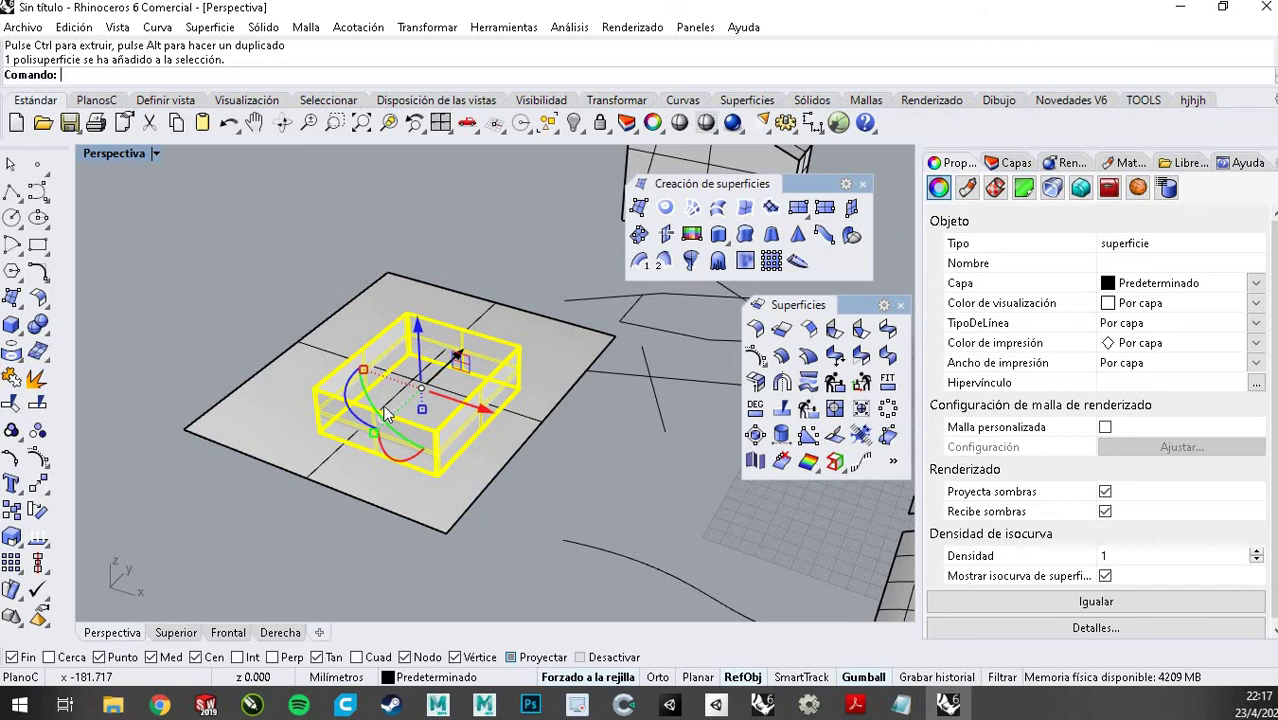
pyautogui.click(303, 349)
pyautogui.scroll(5, 405, 360)
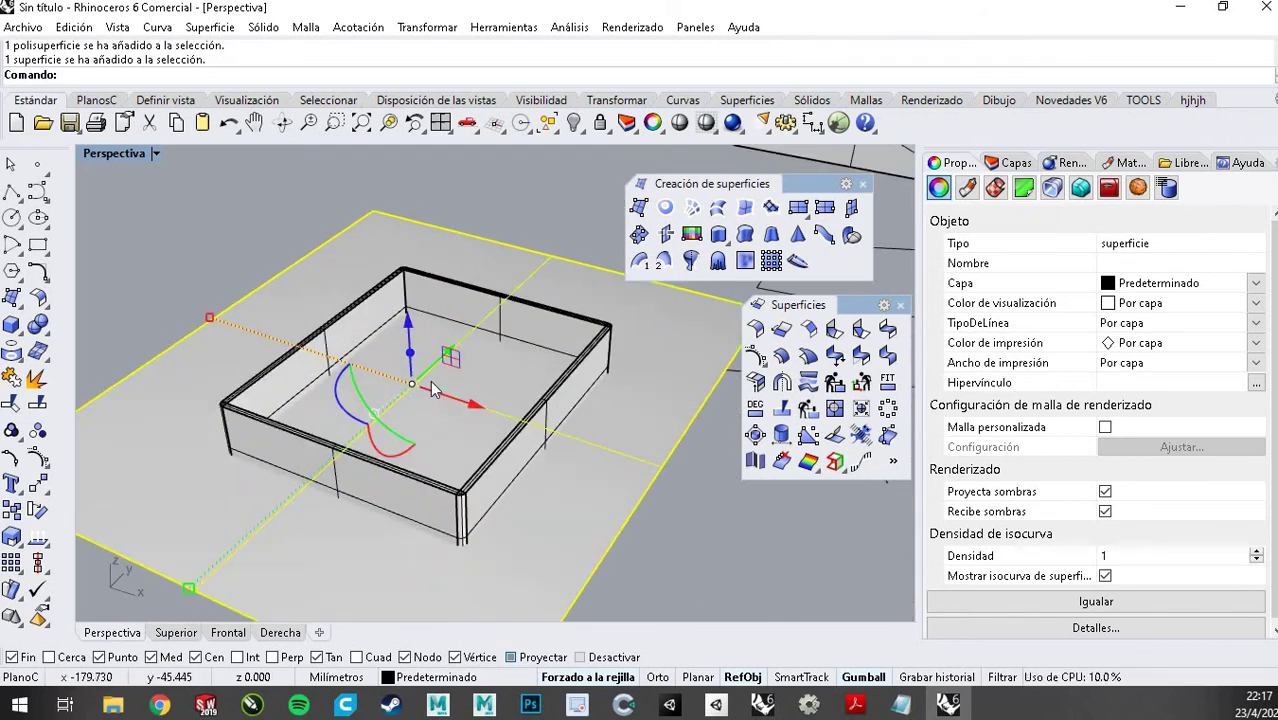
pyautogui.keyDown('ctrl'); pyautogui.moveTo(421, 383); pyautogui.dragTo(199, 578); pyautogui.keyUp('ctrl')
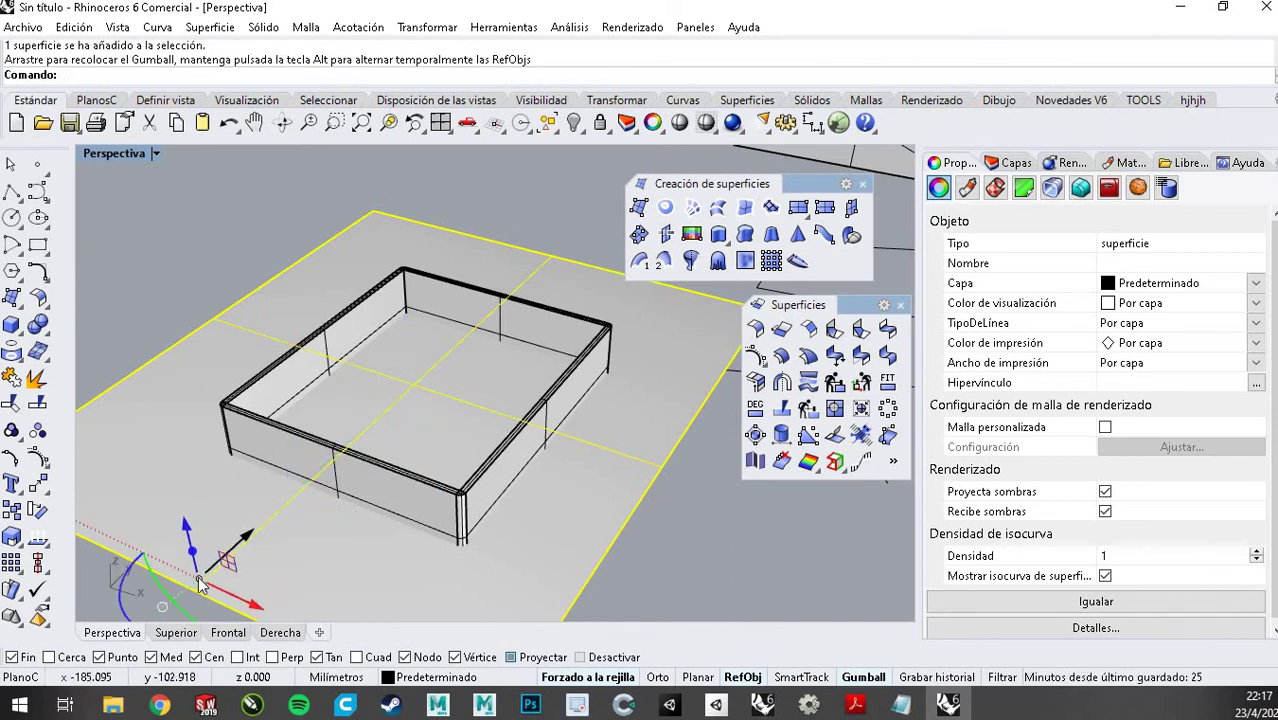
pyautogui.moveTo(252, 543)
pyautogui.keyDown('ctrl'); pyautogui.mouseDown()
pyautogui.moveTo(157, 543)
pyautogui.moveTo(232, 548)
pyautogui.mouseUp(); pyautogui.keyUp('ctrl')
pyautogui.moveTo(274, 526); pyautogui.dragTo(255, 468, button='right')
pyautogui.moveTo(228, 522); pyautogui.dragTo(240, 552)
pyautogui.scroll(-4, 255, 525)
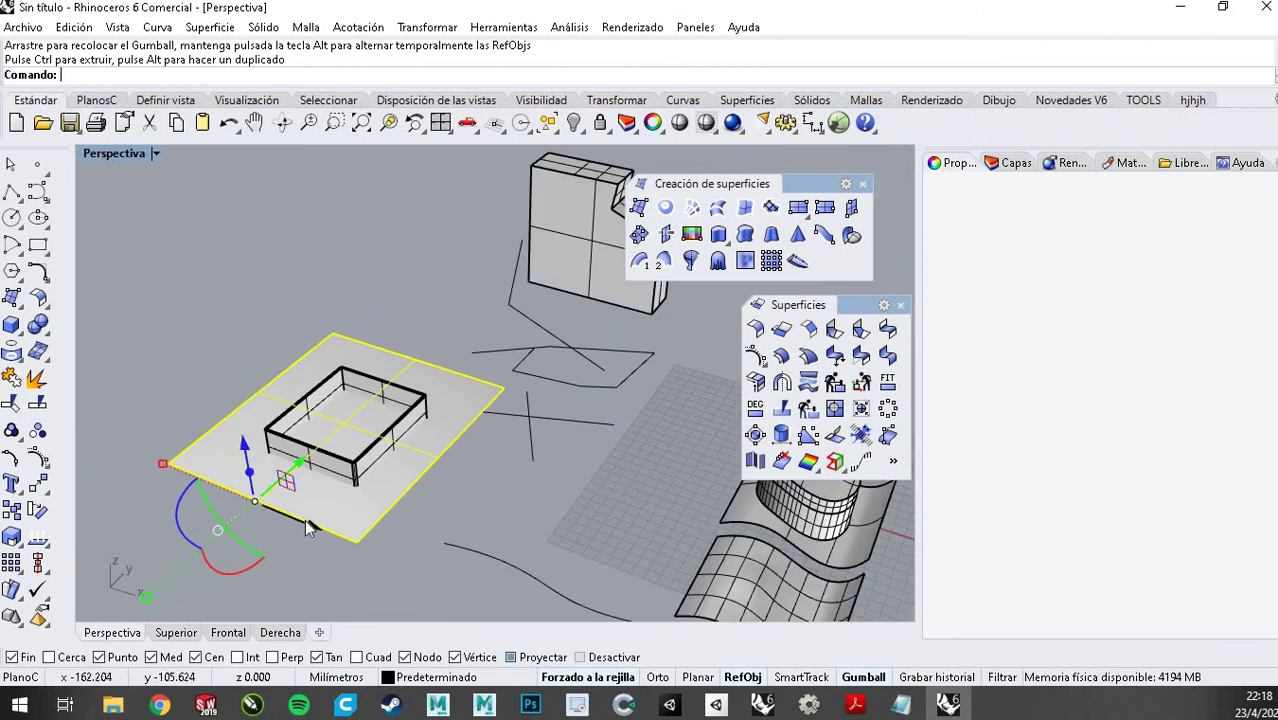
pyautogui.keyDown('ctrl'); pyautogui.moveTo(264, 503); pyautogui.dragTo(230, 485); pyautogui.keyUp('ctrl')
pyautogui.scroll(3, 379, 479)
pyautogui.scroll(3, 311, 397)
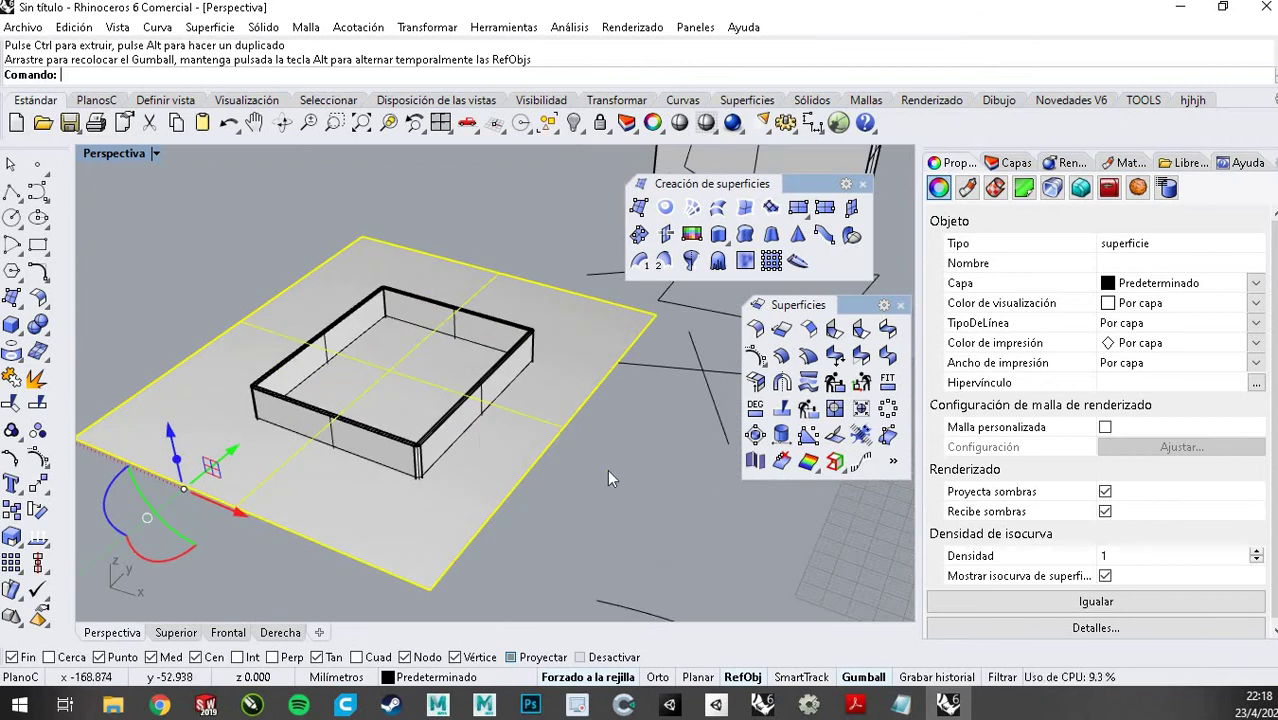
# Split the thick-walled box using the flat surface as the cutting object
pyautogui.moveTo(627, 425); pyautogui.dragTo(640, 310, button='right')
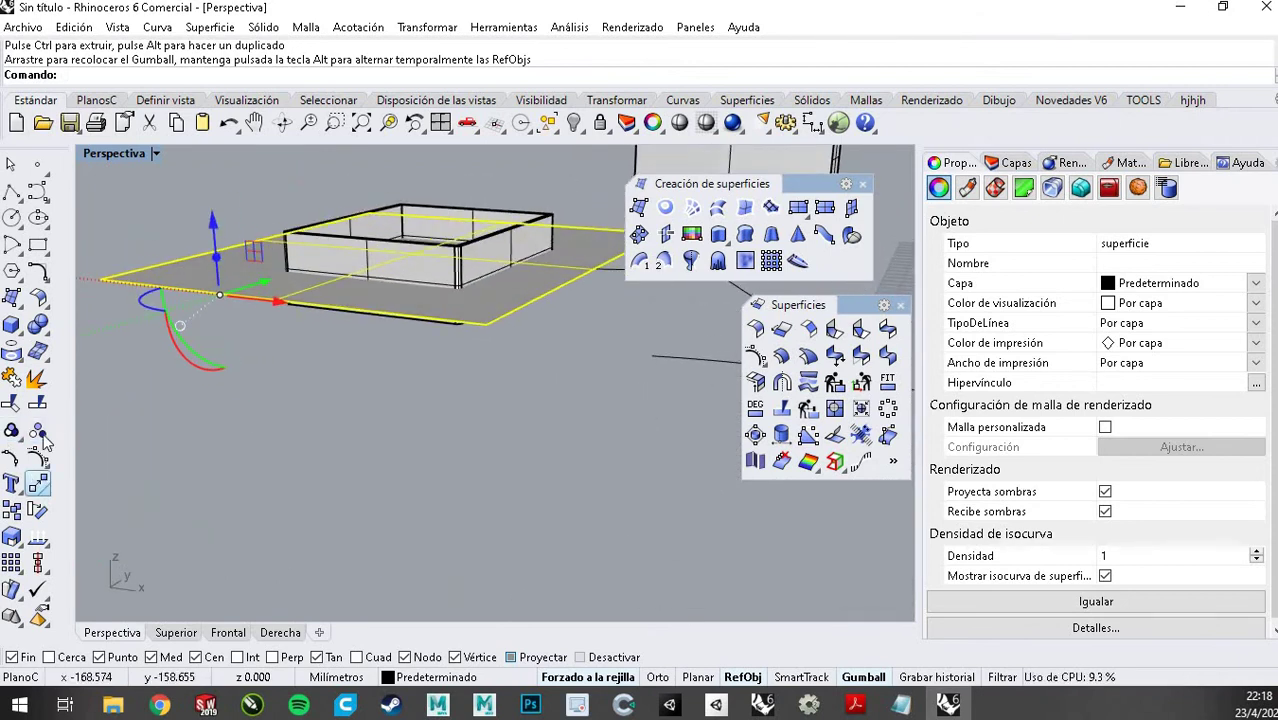
pyautogui.click(292, 365)
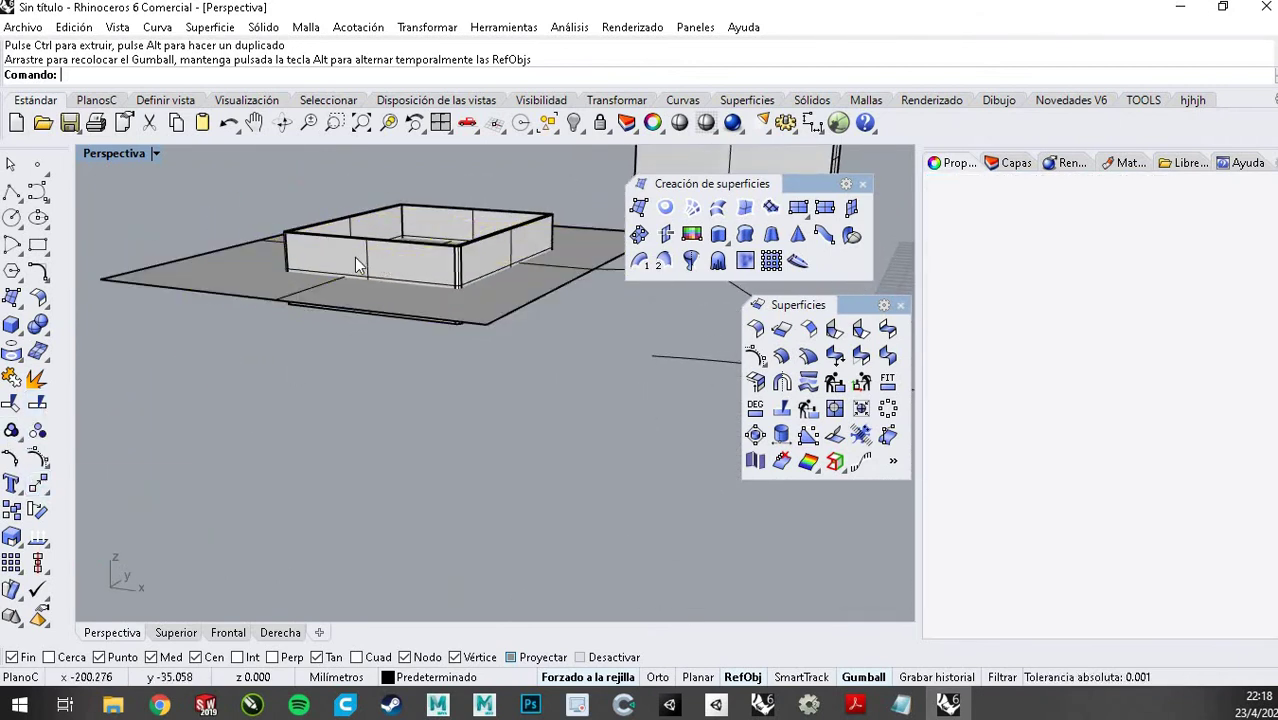
pyautogui.click(37, 402)
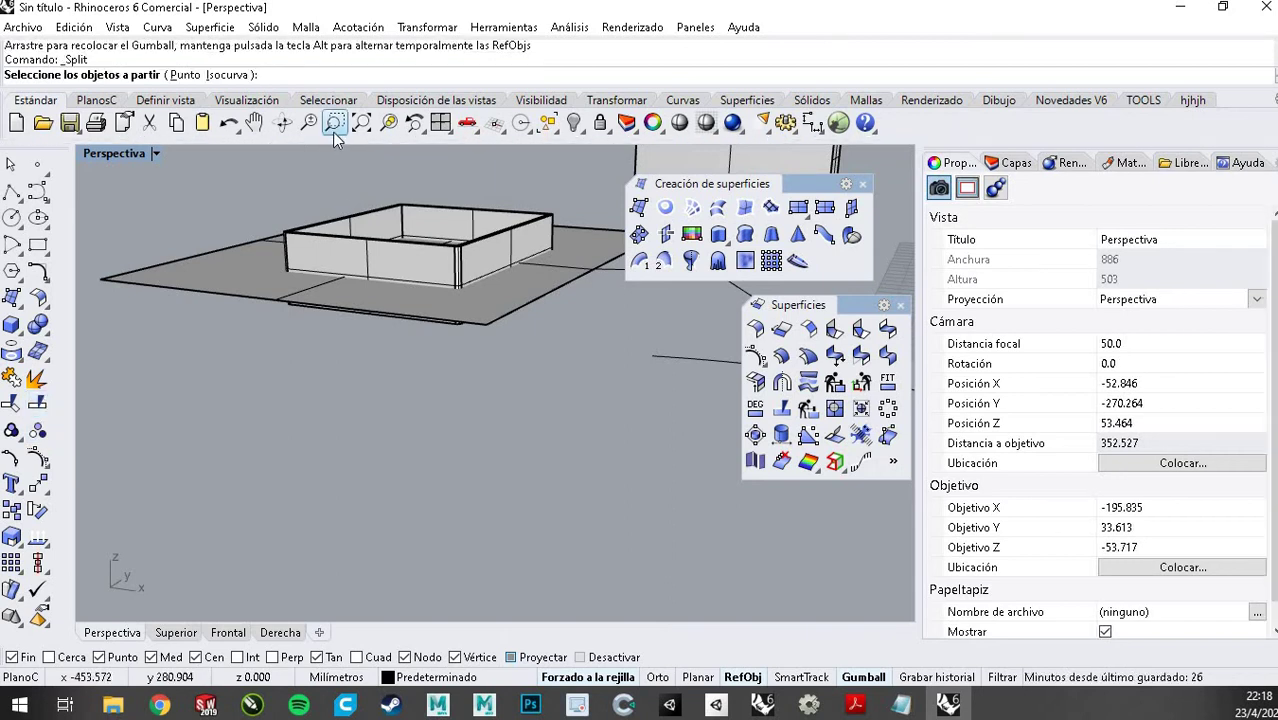
pyautogui.click(355, 250)
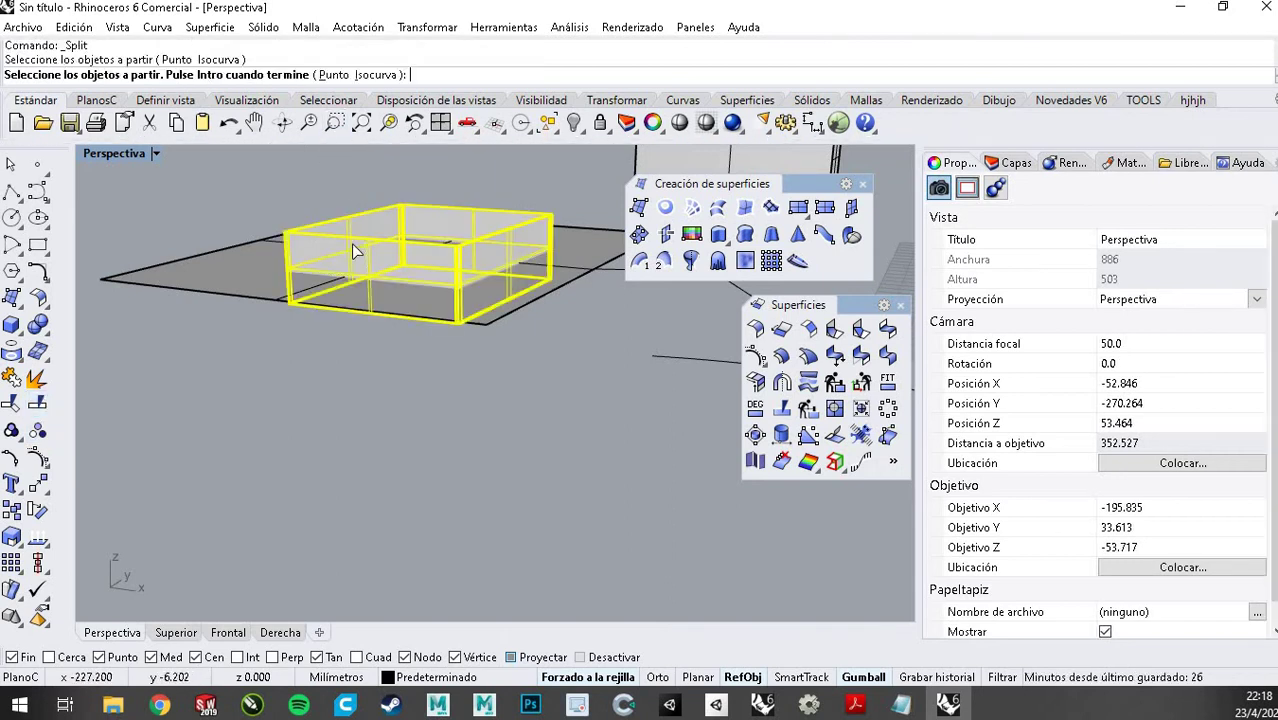
pyautogui.press('Return')
pyautogui.click(241, 271)
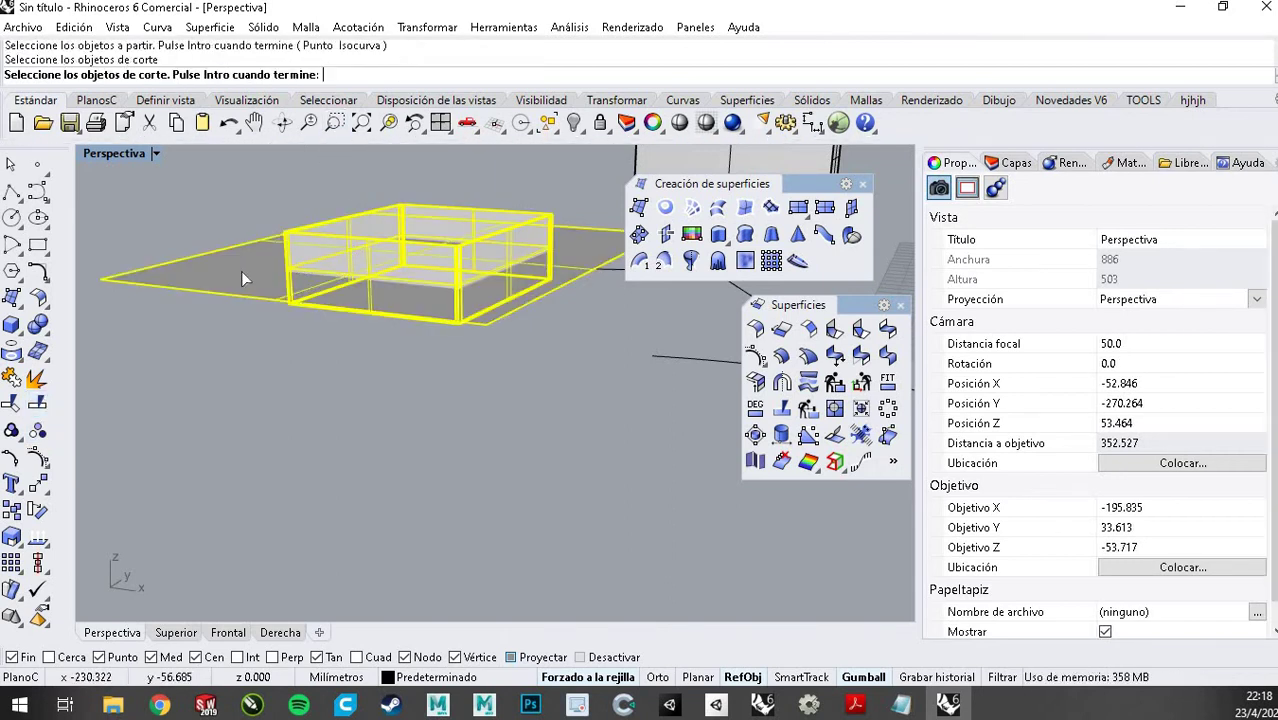
pyautogui.press('Return')
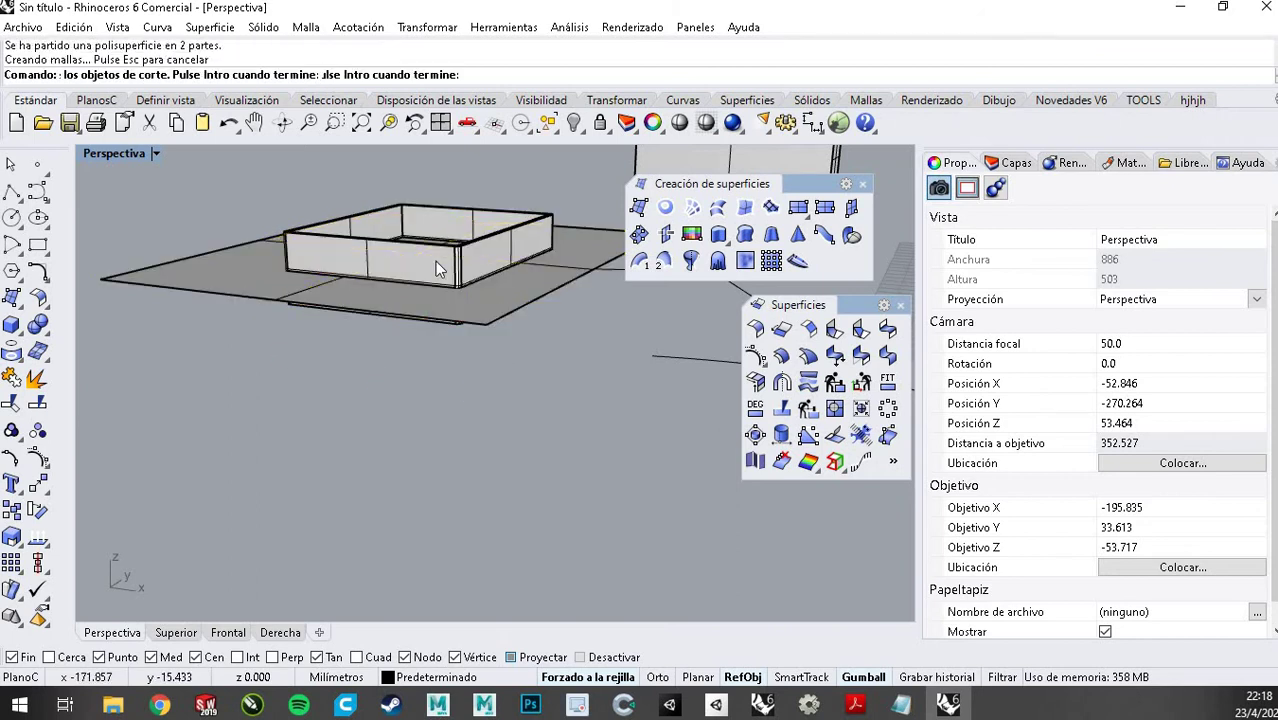
# Move the upper part of the split box along the negative X axis, off the cutting surface, and deselect it
pyautogui.click(435, 261)
pyautogui.moveTo(494, 244); pyautogui.dragTo(250, 222)
pyautogui.click(374, 400)
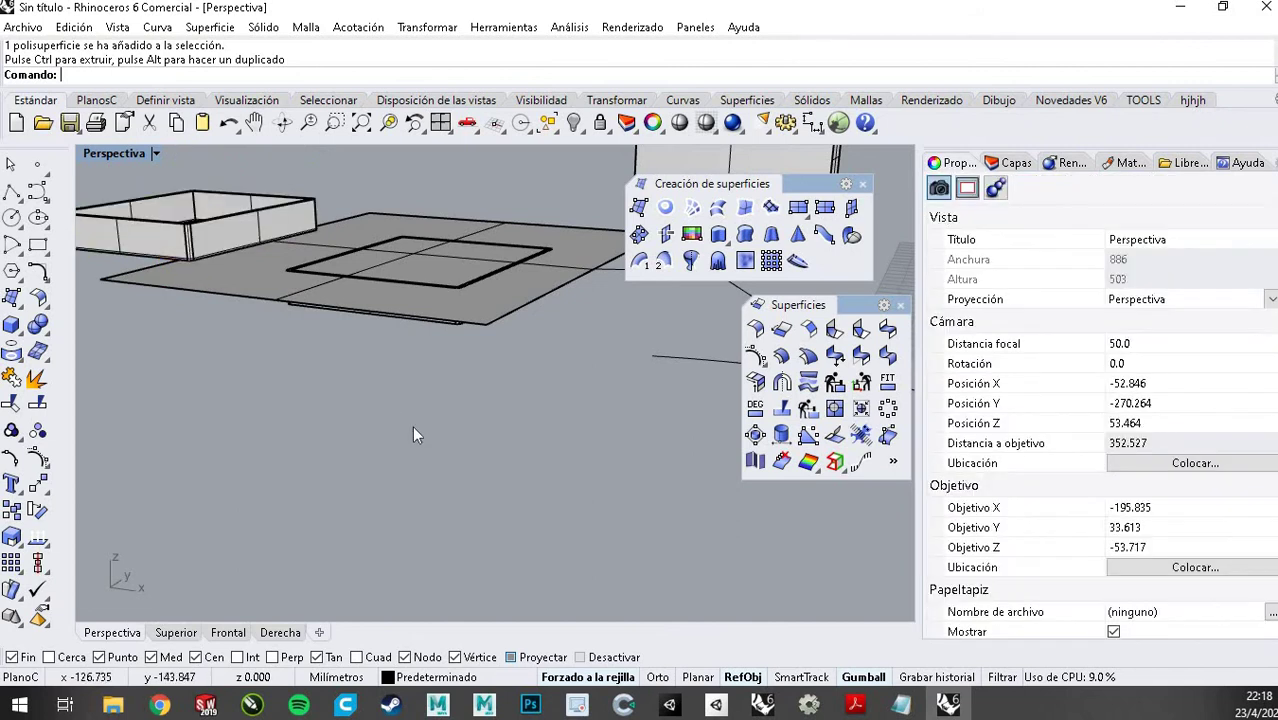
# Turn off grid snapping and, in the front view, move the closed thin-walled box along negative X to the grid's edge
pyautogui.moveTo(412, 426); pyautogui.dragTo(402, 402, button='right')
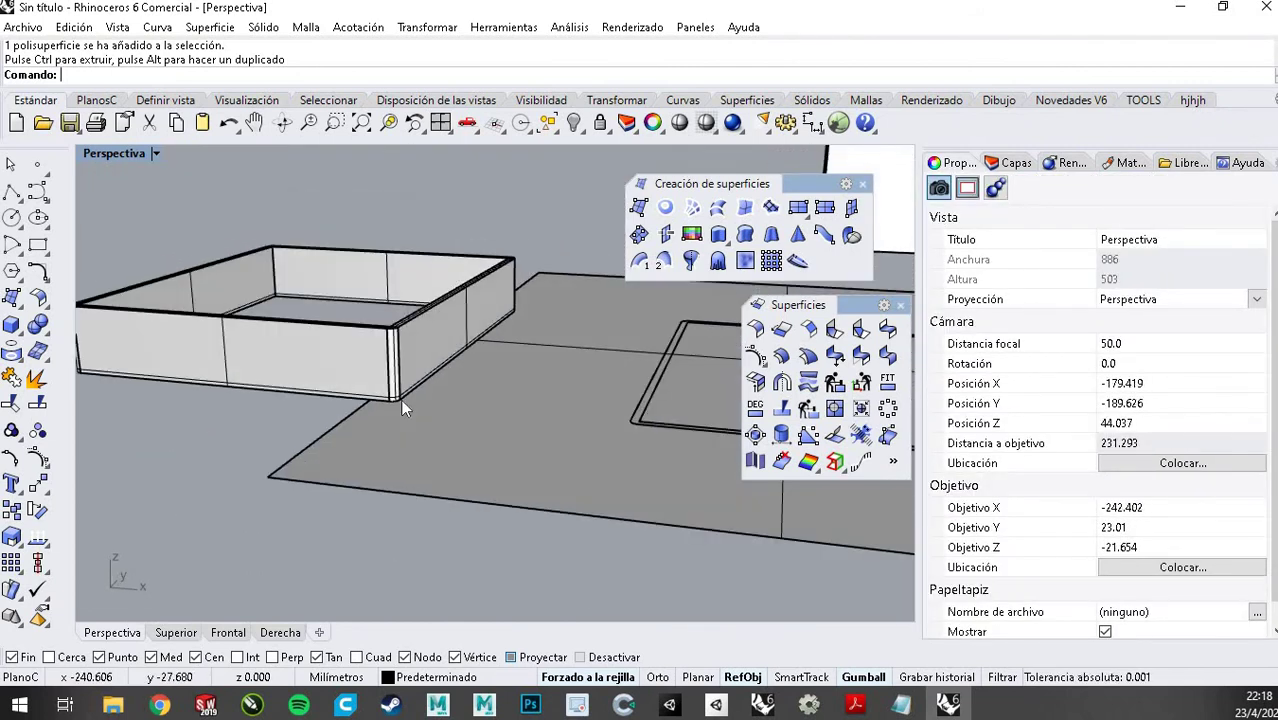
pyautogui.scroll(4, 365, 402)
pyautogui.scroll(2, 350, 396)
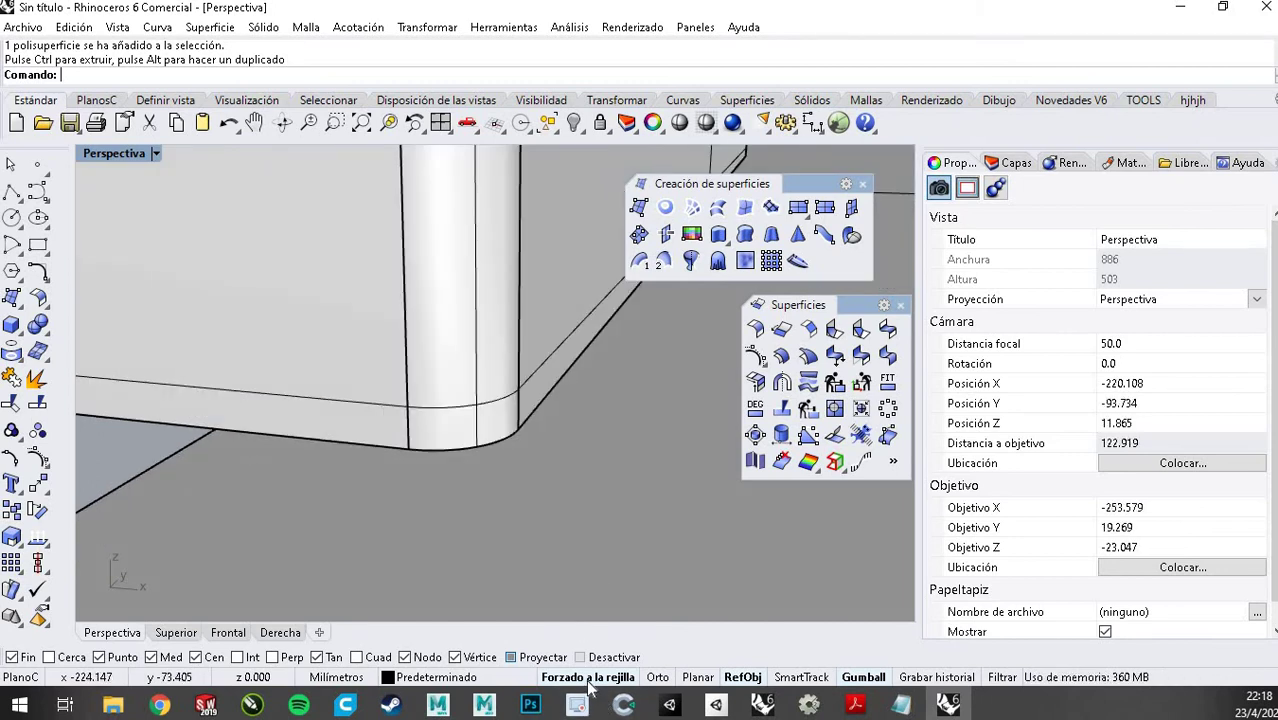
pyautogui.press('F9')
pyautogui.scroll(-10, 410, 450)
pyautogui.scroll(4, 345, 453)
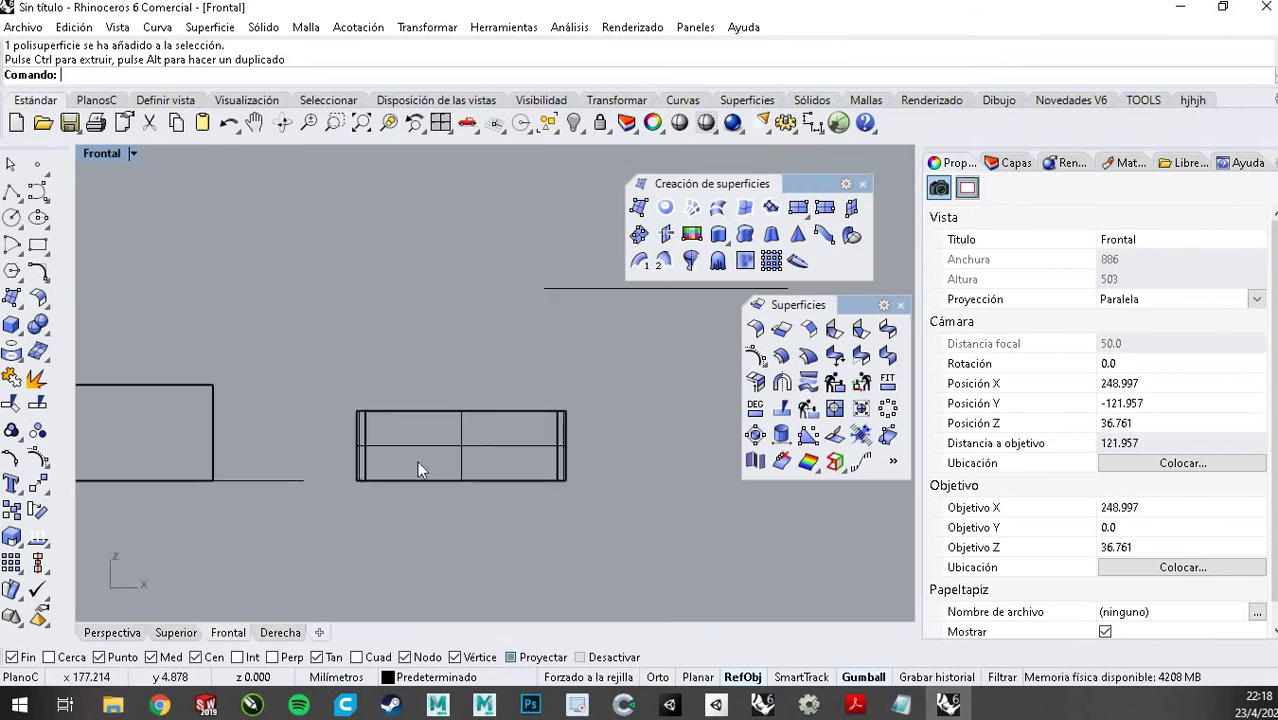
pyautogui.click(492, 441)
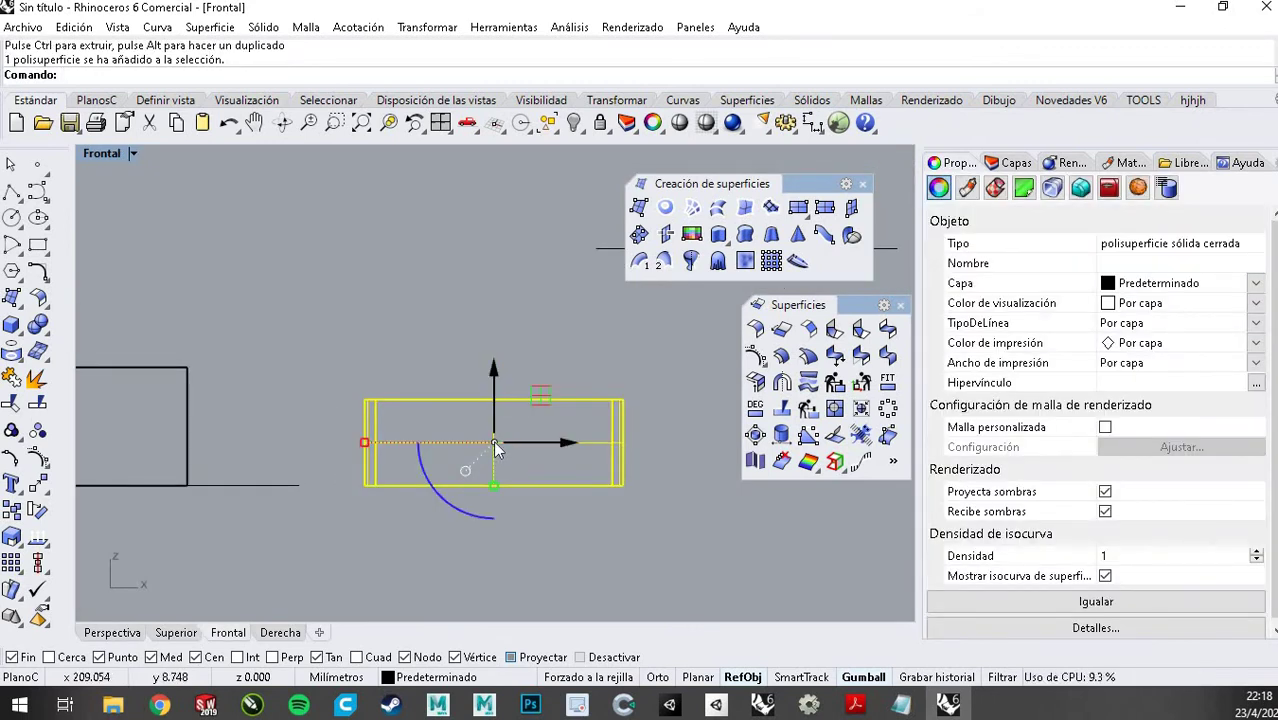
pyautogui.scroll(-5, 408, 445)
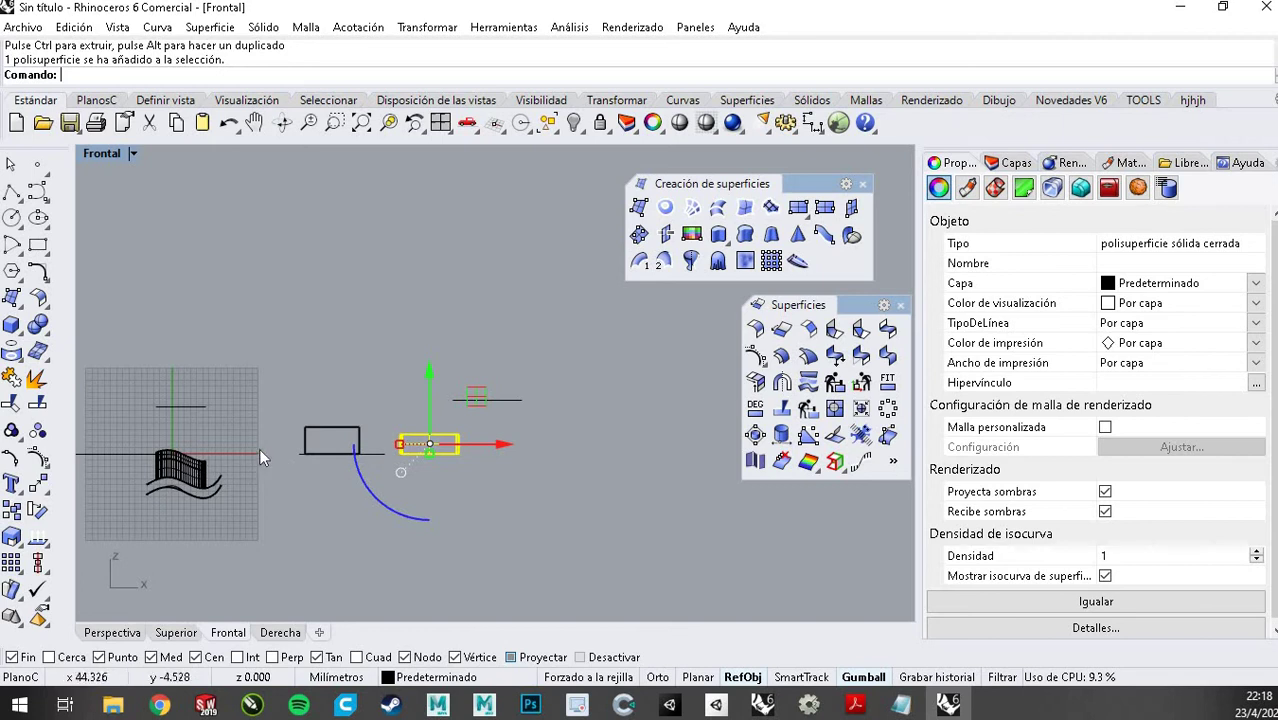
pyautogui.moveTo(398, 461); pyautogui.dragTo(176, 472)
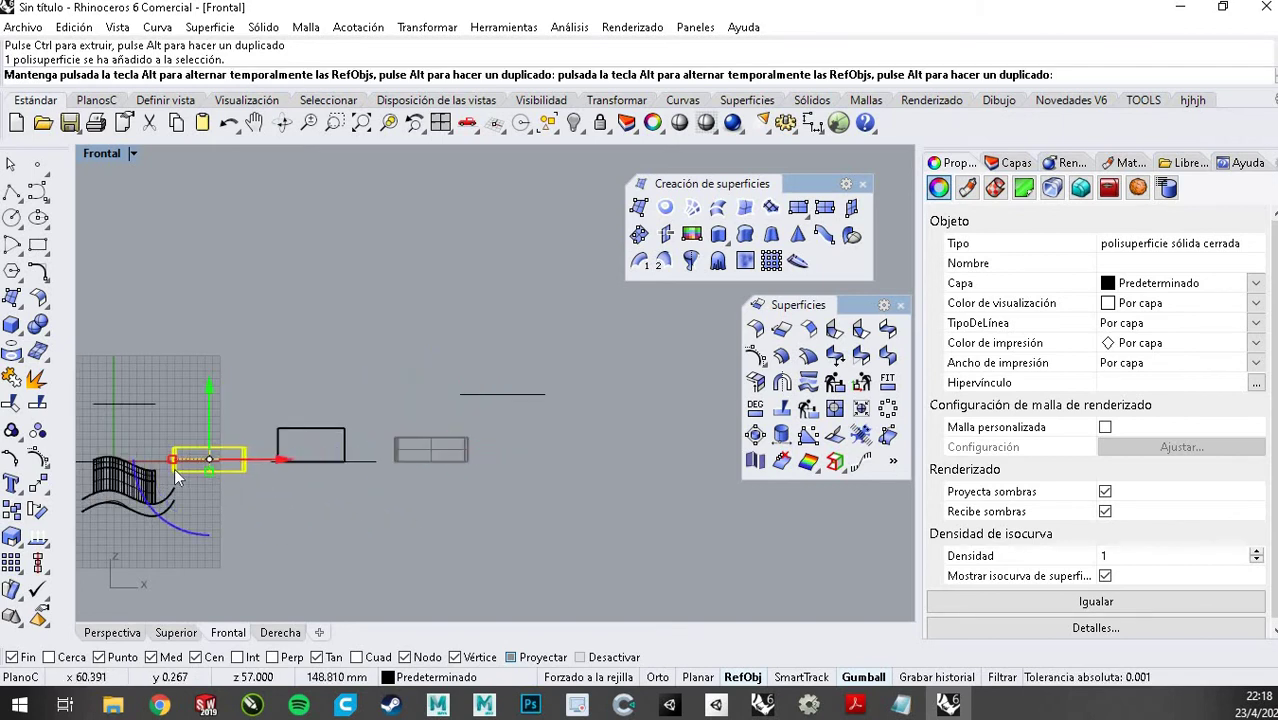
pyautogui.scroll(8, 176, 465)
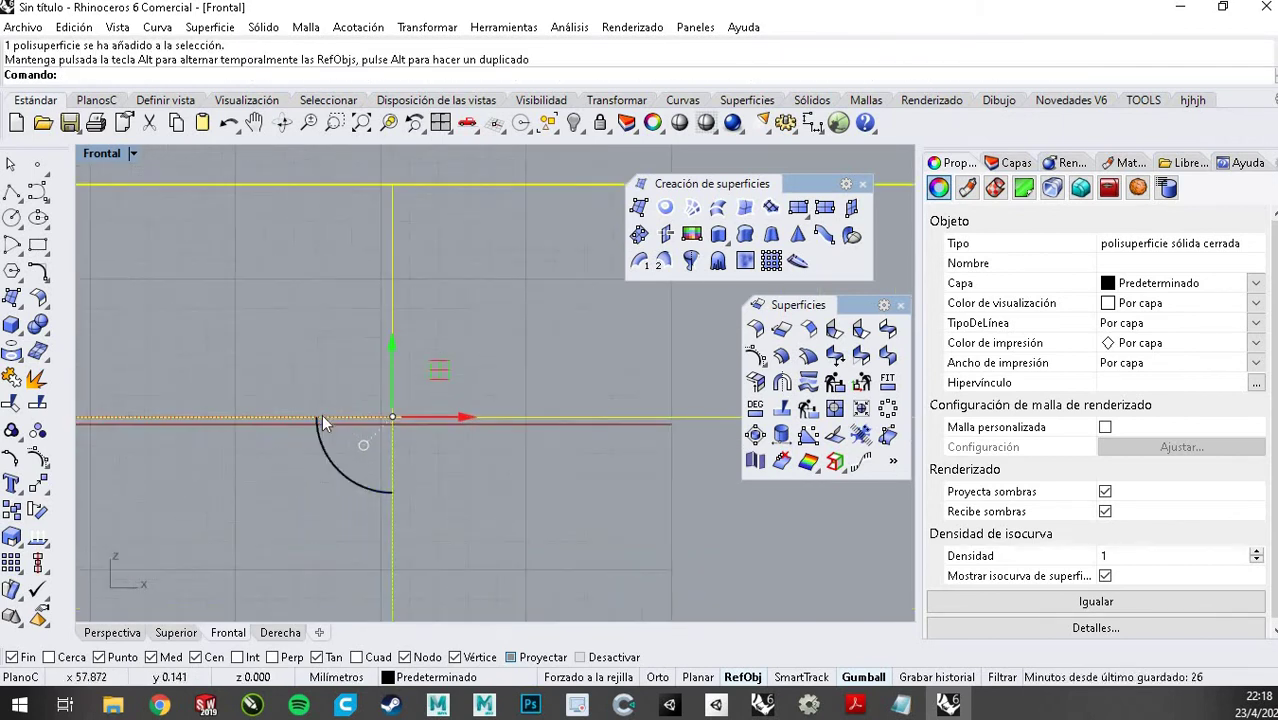
# Nudge the thin-walled box to align it with the X axis, turn grid snapping back on and deselect the box
pyautogui.moveTo(457, 418); pyautogui.dragTo(449, 445)
pyautogui.click(618, 677)
pyautogui.scroll(-15, 443, 430)
pyautogui.click(399, 296)
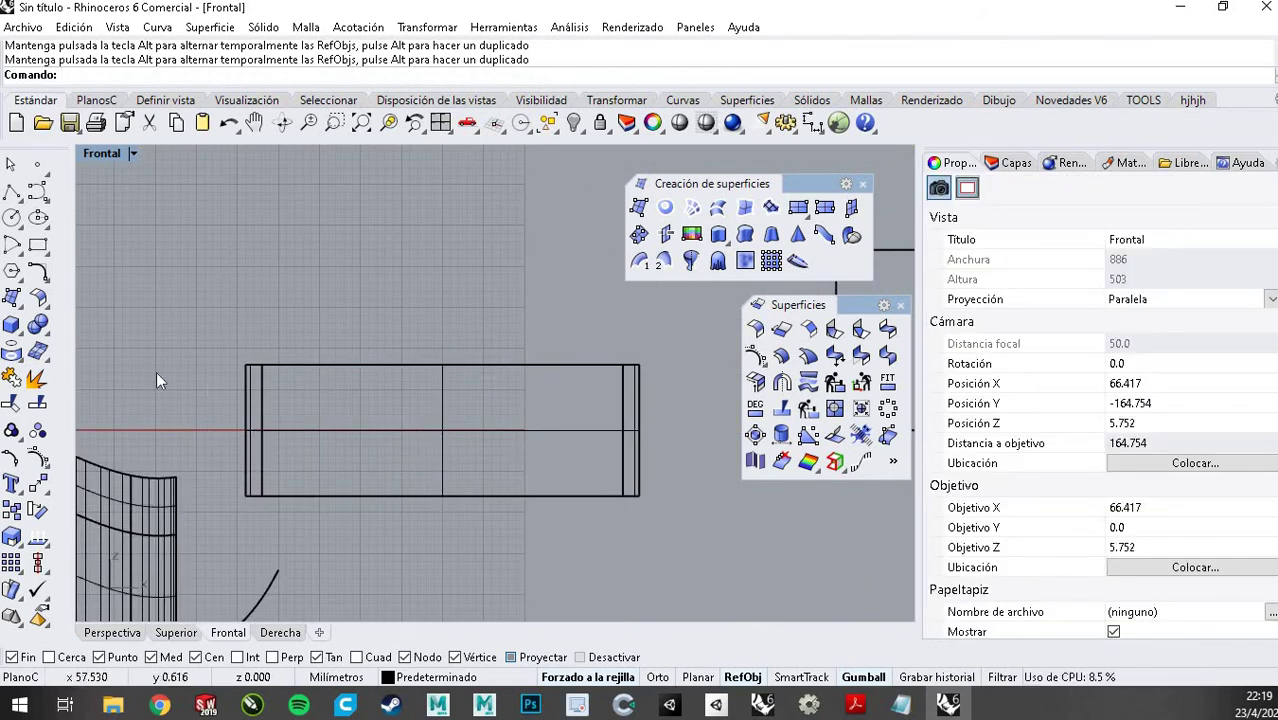
# Examine the modelled objects in the top and perspective views, including the curved-top cylinder on the wavy surface
pyautogui.click(176, 632)
pyautogui.scroll(-6, 472, 361)
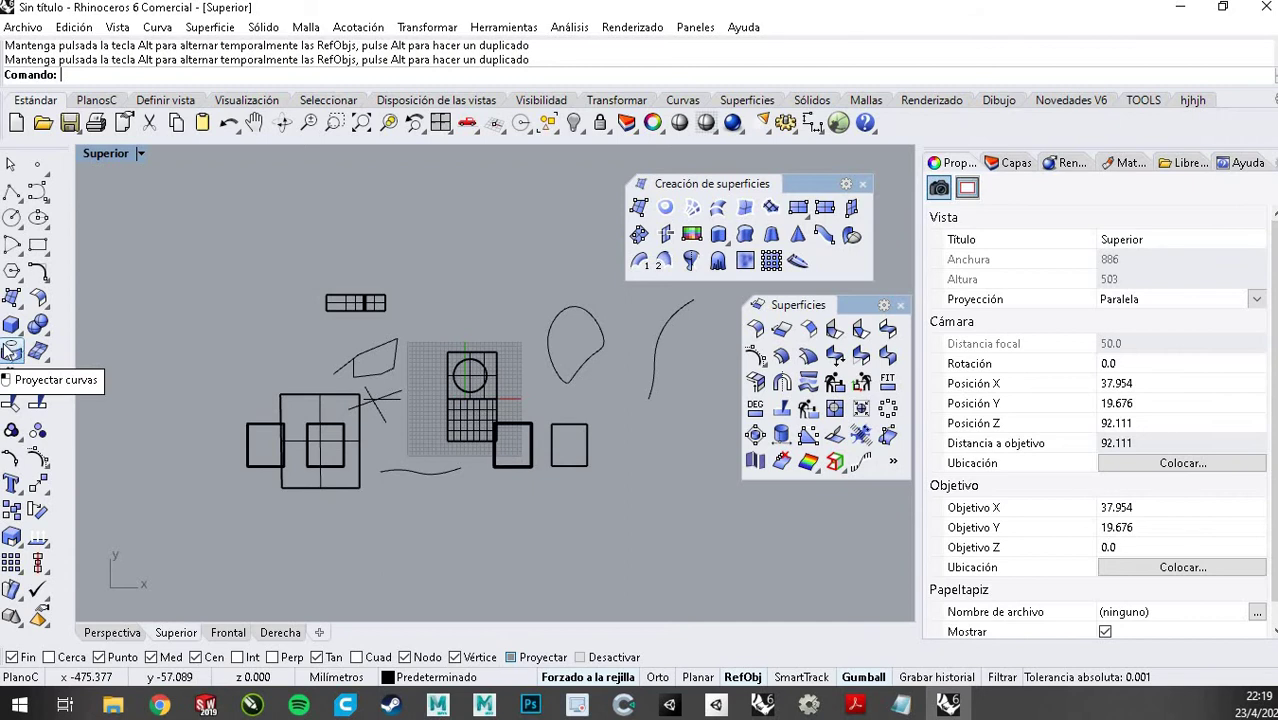
pyautogui.scroll(1, 379, 302)
pyautogui.scroll(1, 380, 305)
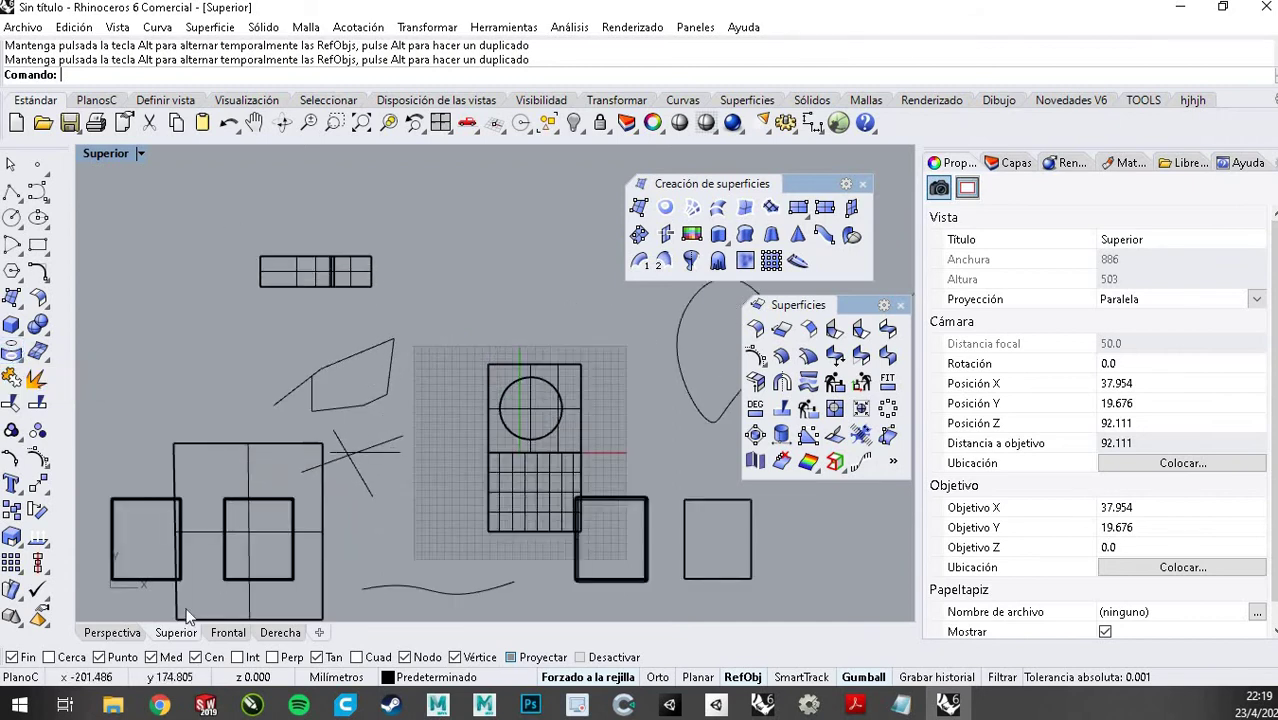
pyautogui.hotkey('ctrl', 'Tab')
pyautogui.scroll(-5, 539, 443)
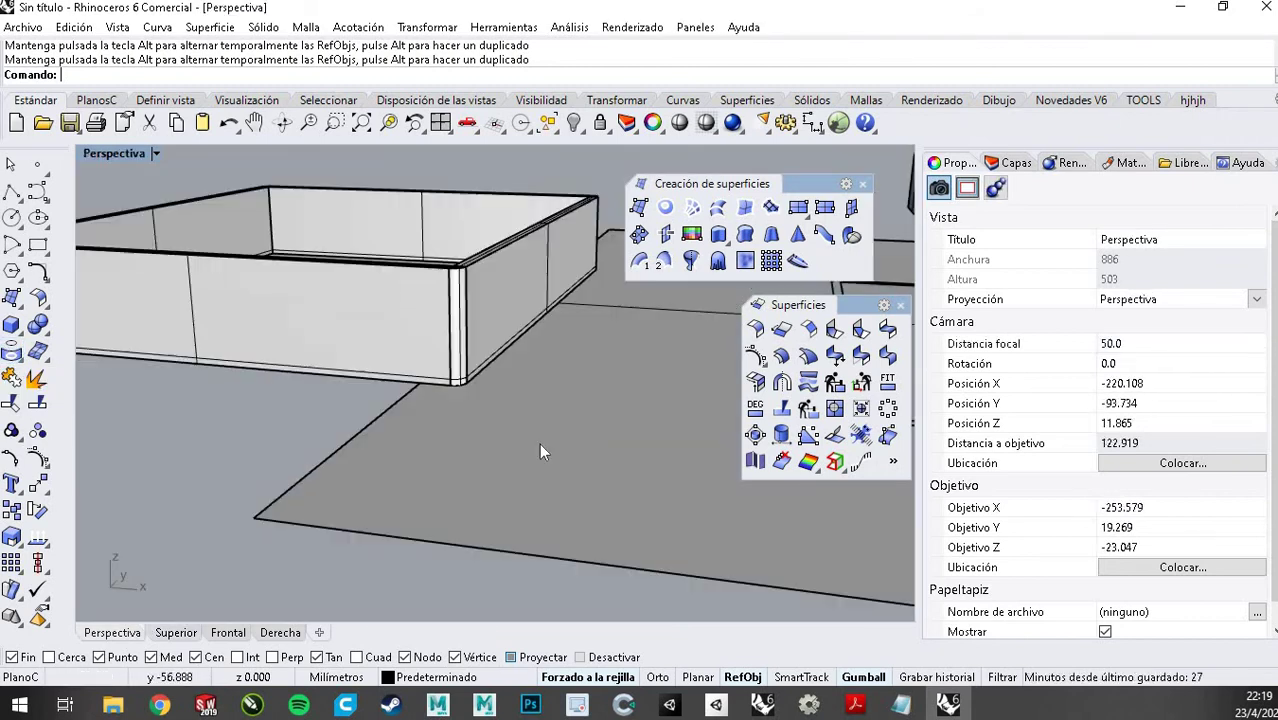
pyautogui.scroll(5, 442, 366)
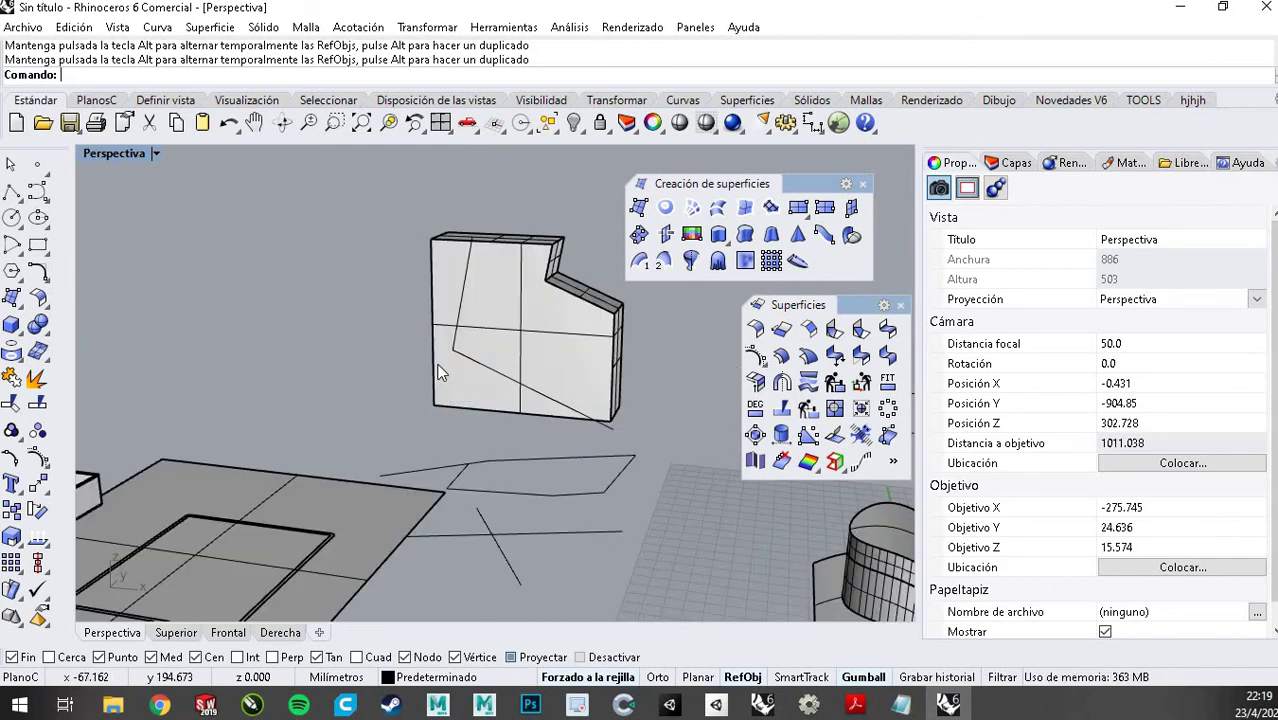
pyautogui.scroll(5, 718, 530)
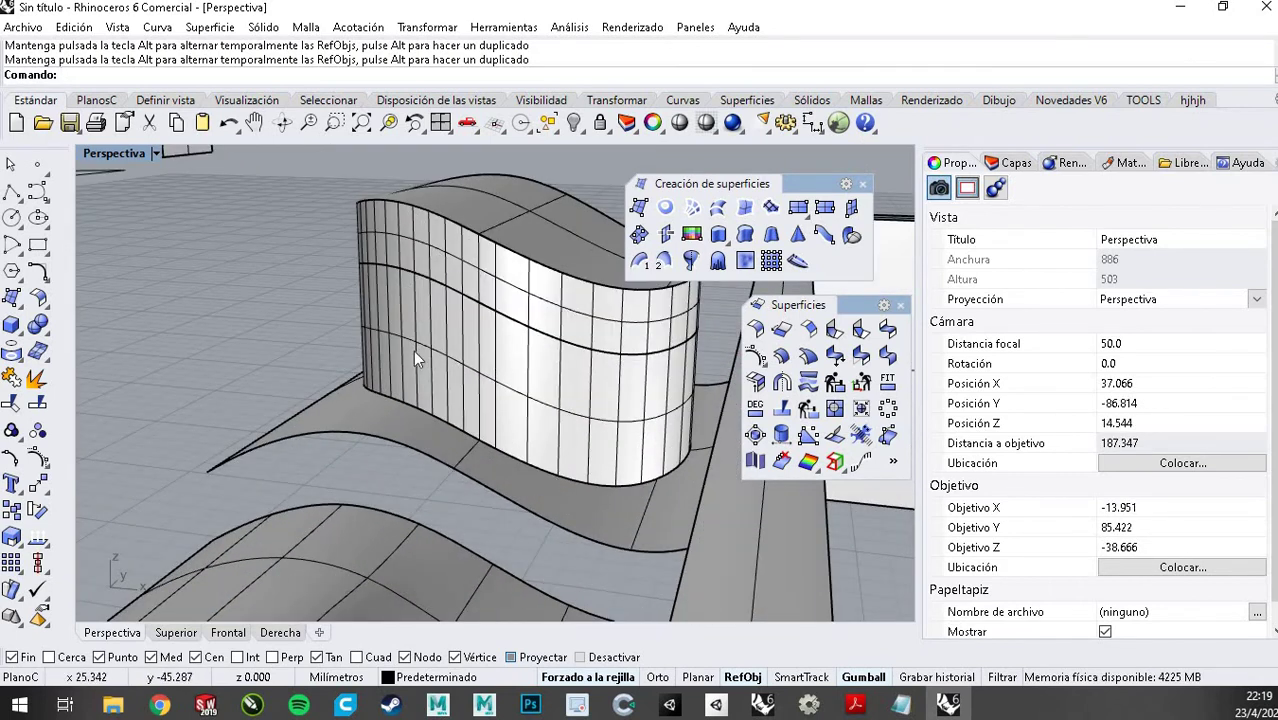
pyautogui.moveTo(445, 368); pyautogui.dragTo(340, 338, button='right')
pyautogui.scroll(-2, 340, 338)
pyautogui.scroll(6, 638, 444)
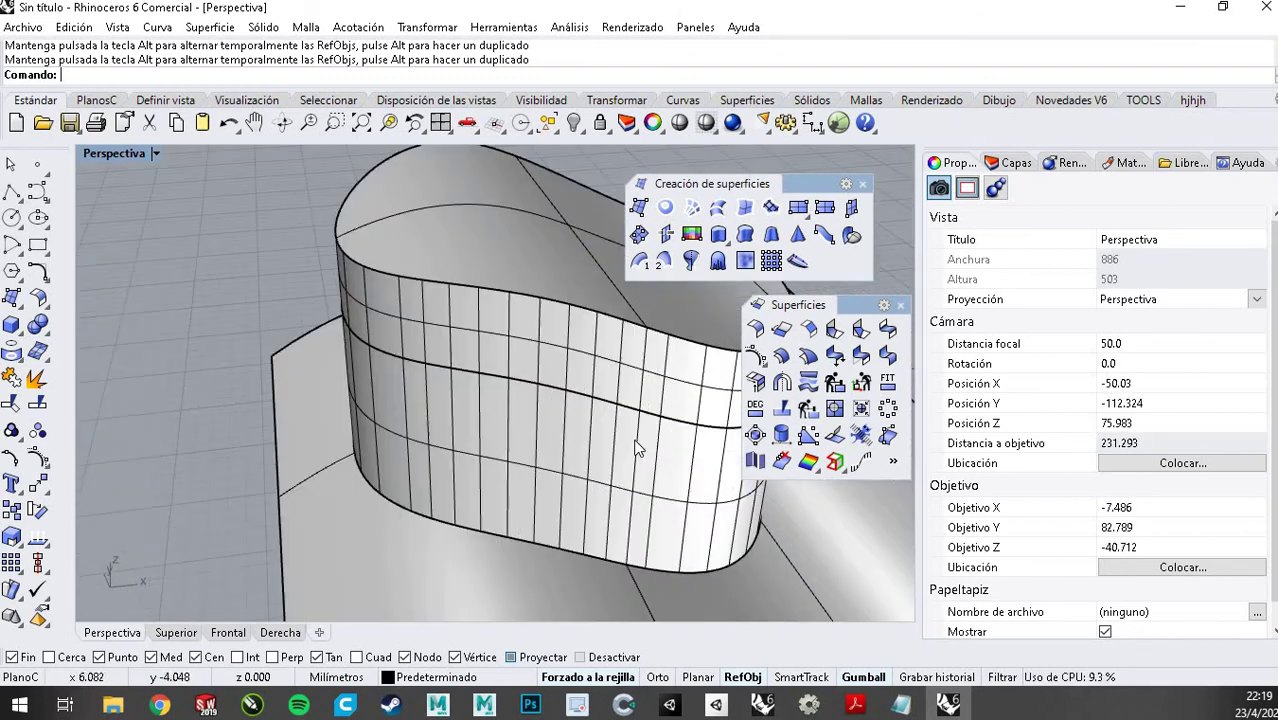
pyautogui.scroll(4, 430, 346)
pyautogui.scroll(-6, 300, 341)
pyautogui.scroll(-3, 278, 341)
pyautogui.moveTo(550, 405); pyautogui.dragTo(570, 470, button='right')
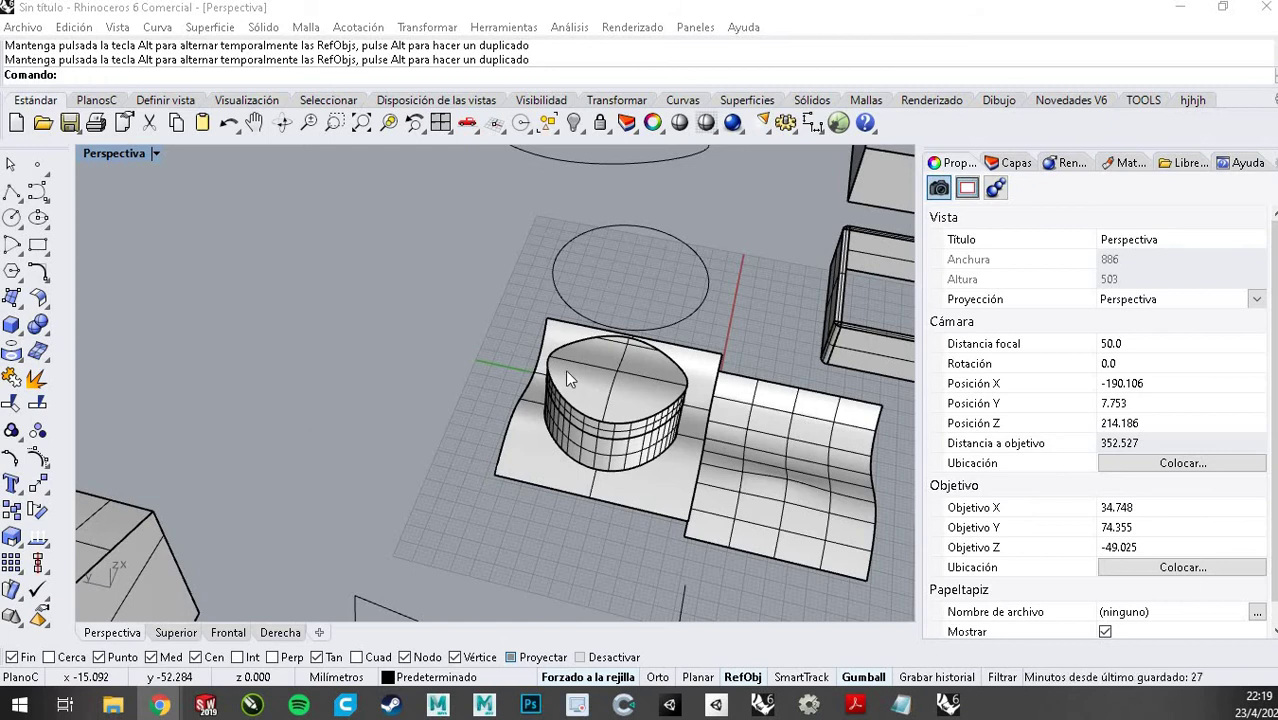
# Close the floating surface creation and surface editing toolbars
pyautogui.click(344, 372)
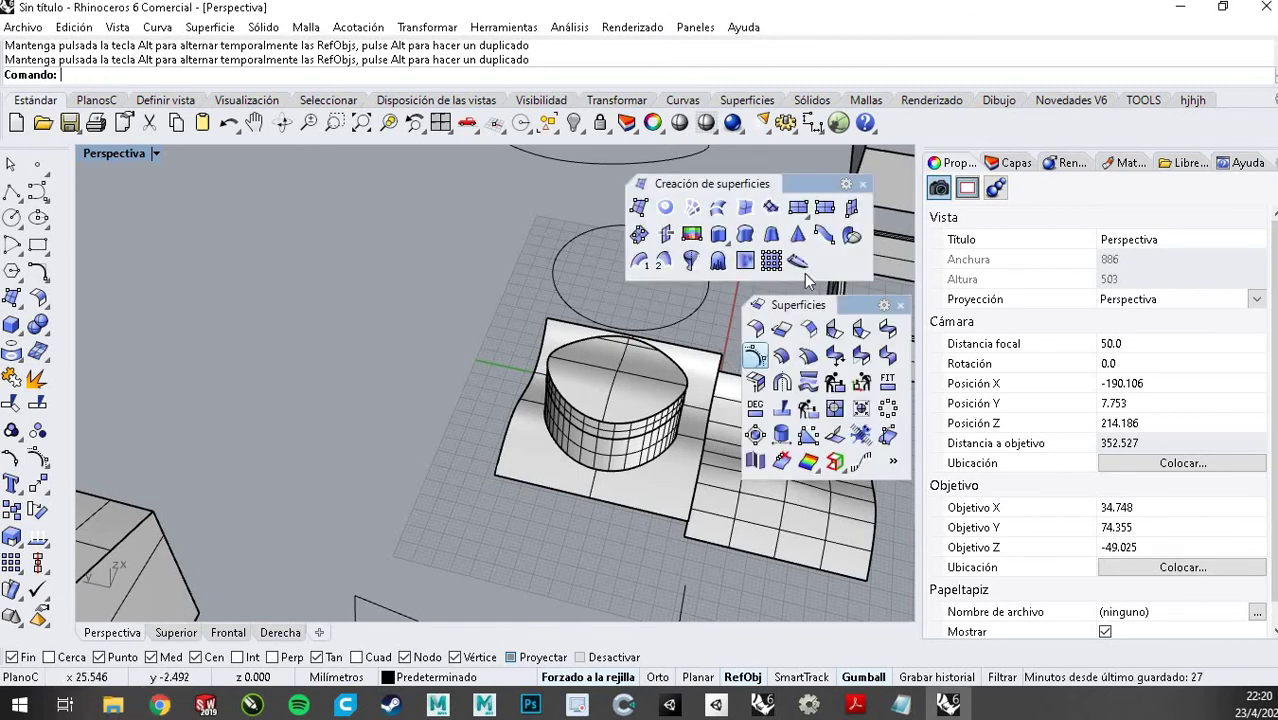
pyautogui.click(862, 184)
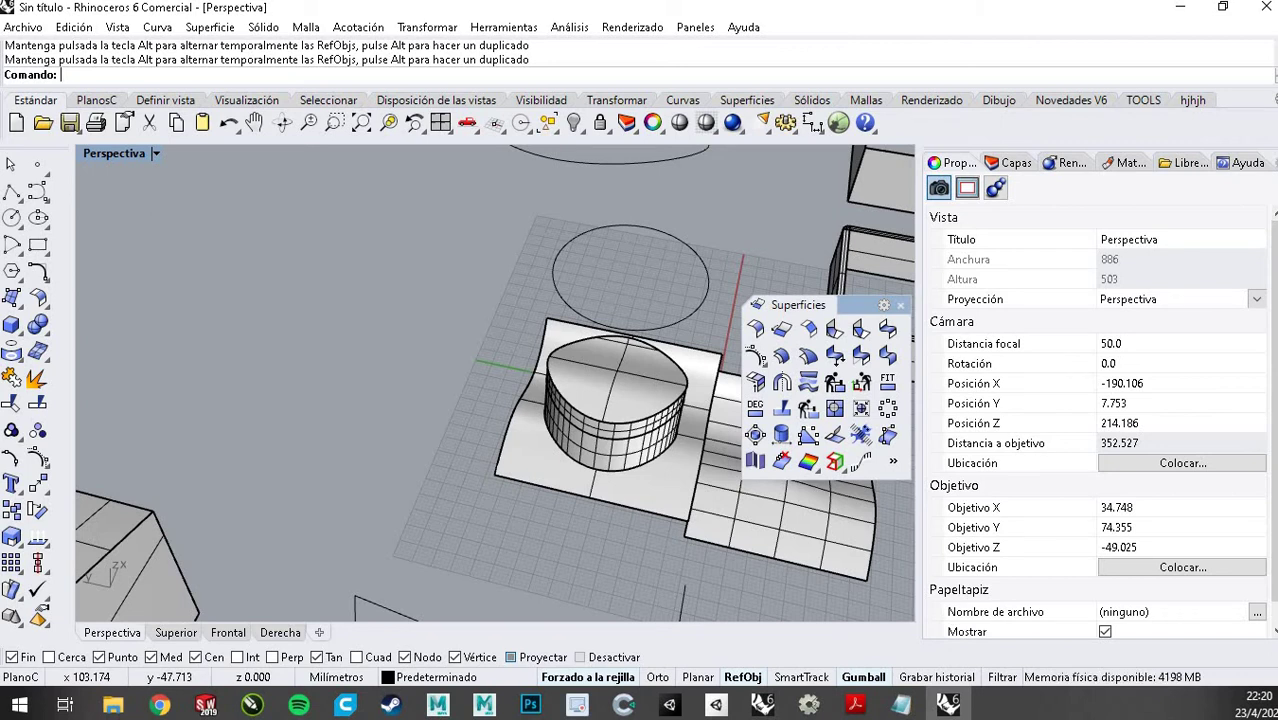
pyautogui.click(160, 705)
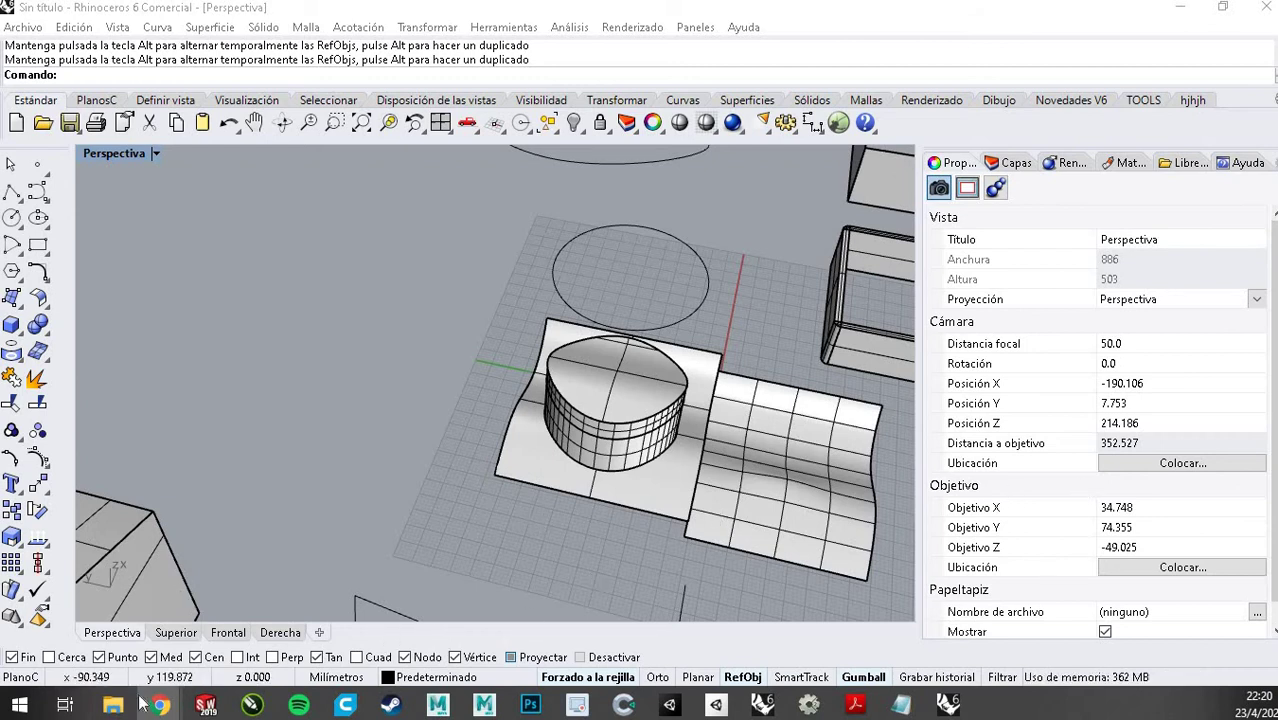
pyautogui.moveTo(160, 705)
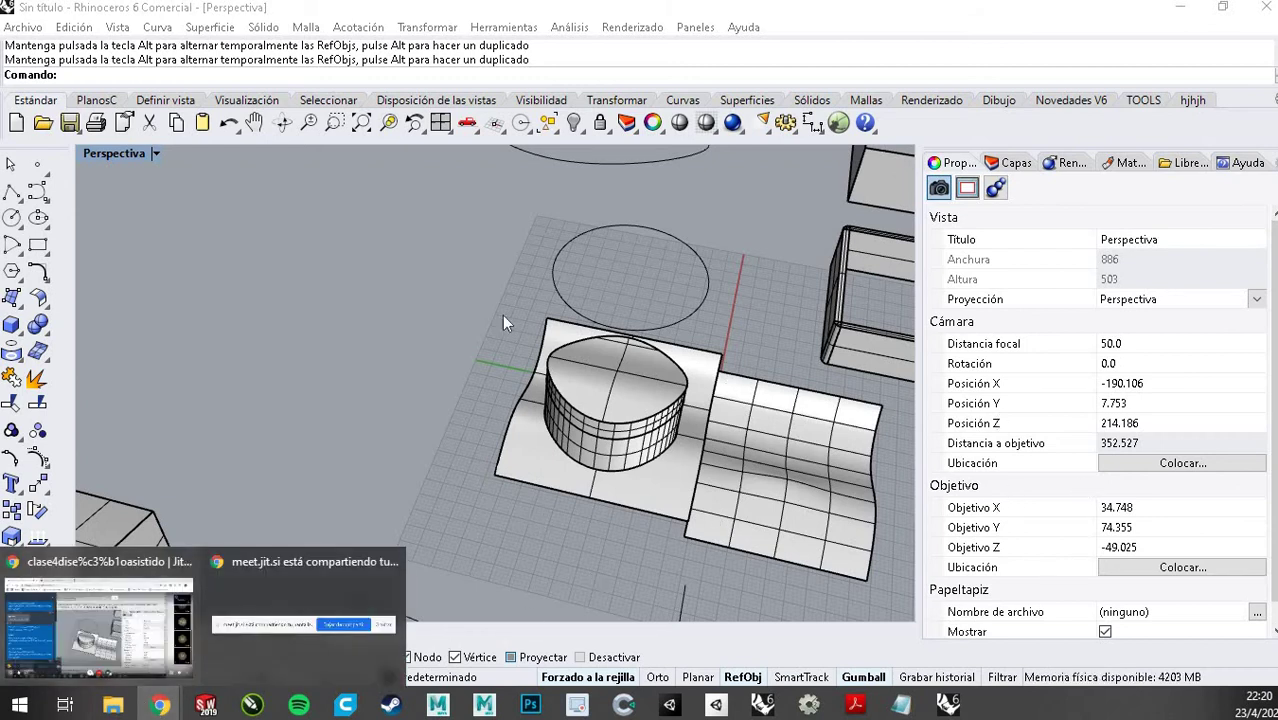
pyautogui.click(402, 318)
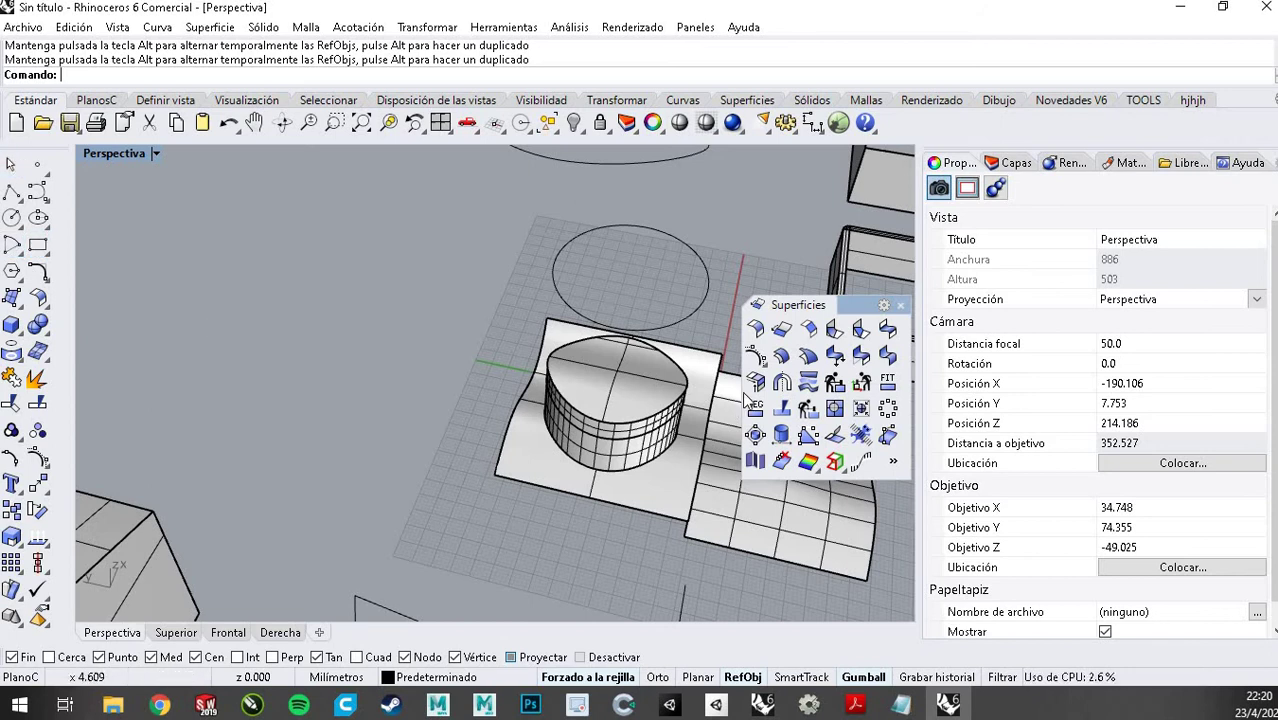
pyautogui.click(901, 306)
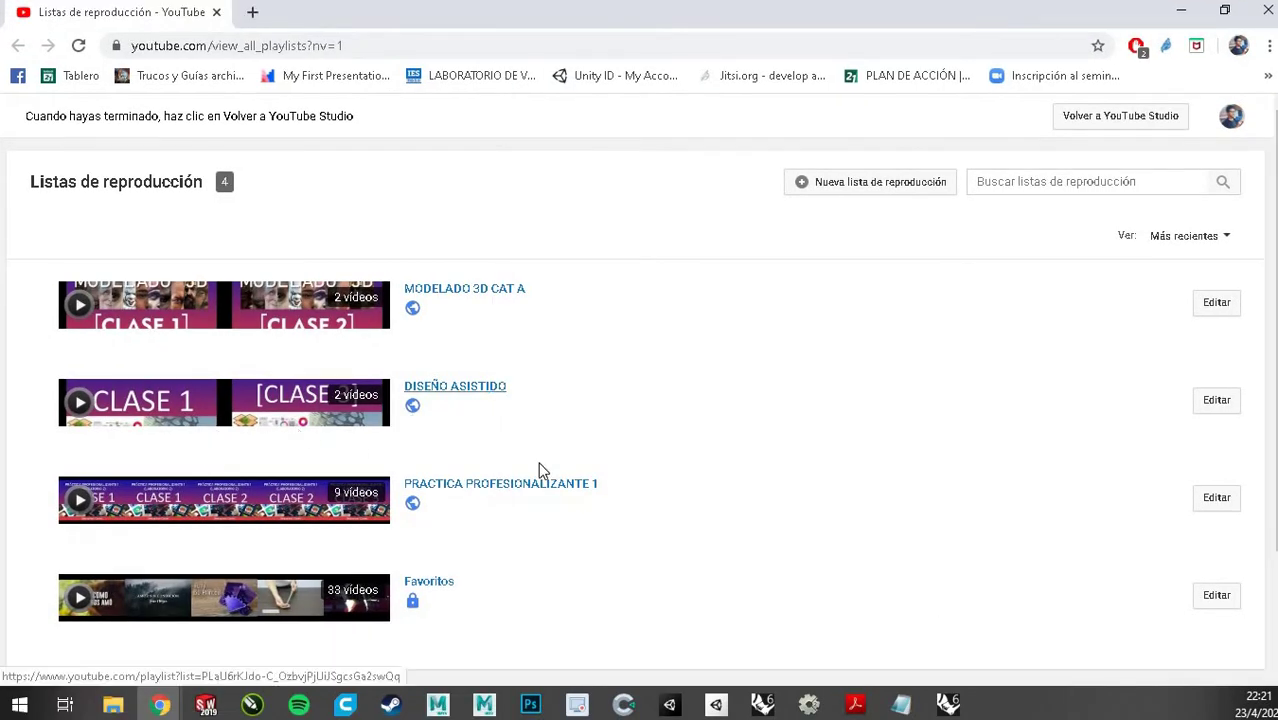
# On the YouTube playlists page in Chrome, open the DISEÑO ASISTIDO playlist for editing
pyautogui.scroll(-1, 531, 508)
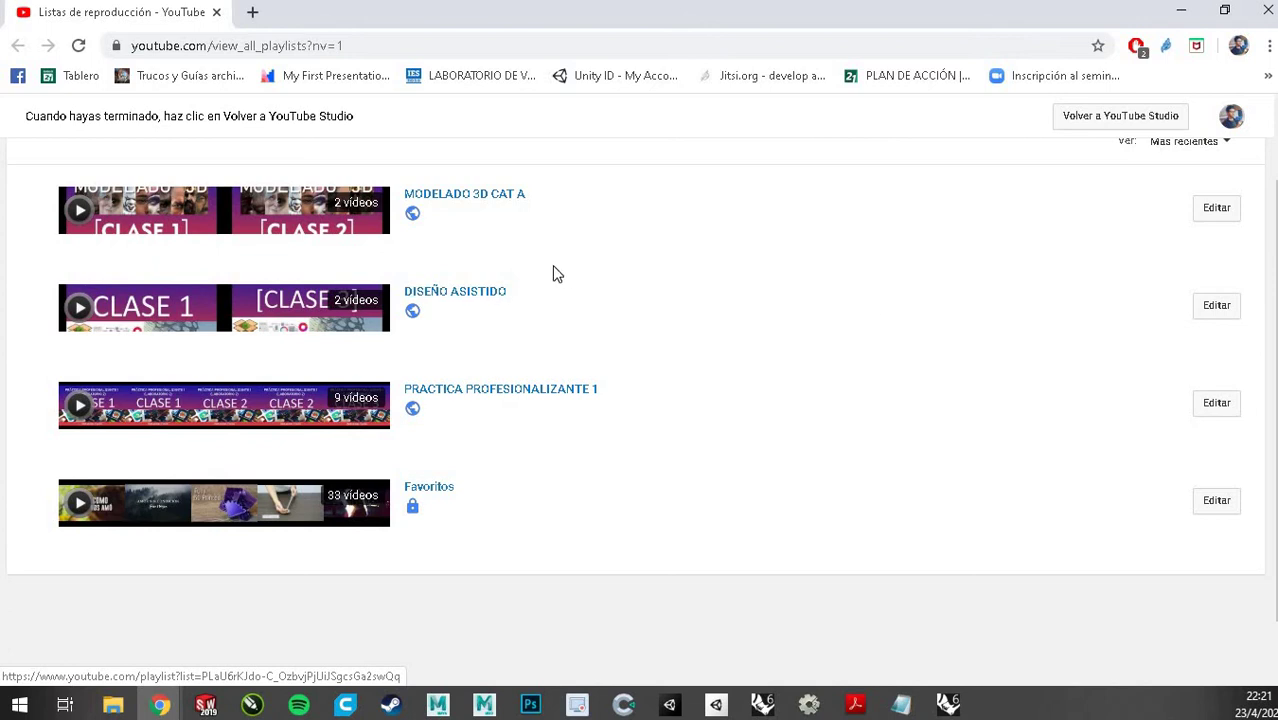
pyautogui.click(759, 289)
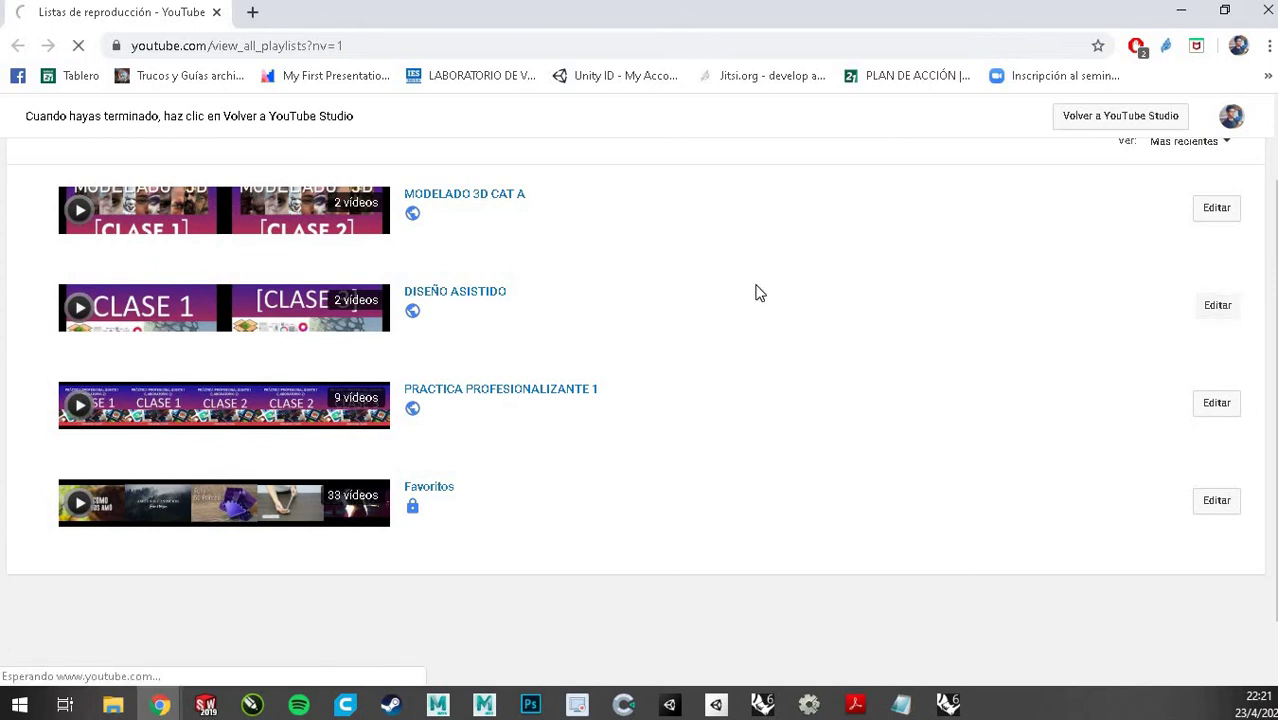
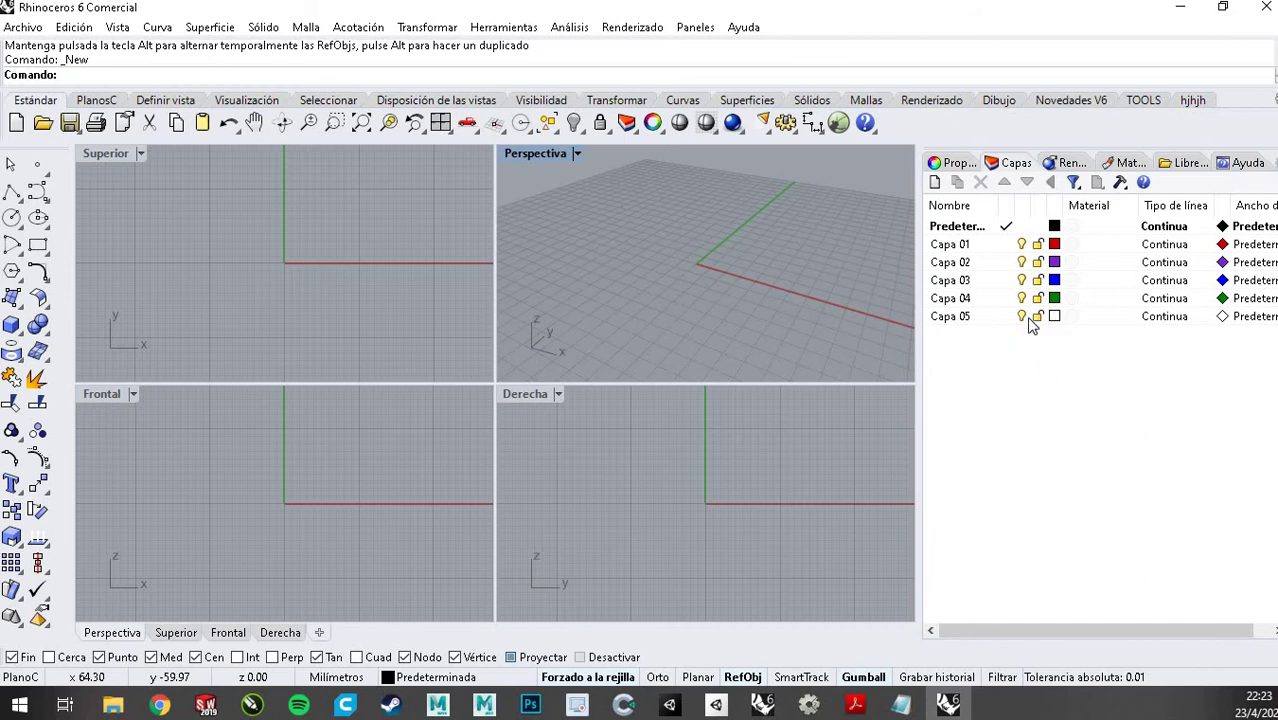
pyautogui.click(945, 163)
pyautogui.click(1010, 164)
pyautogui.click(956, 164)
pyautogui.click(1012, 164)
# Maximize the perspective view of the new Rhino document and draw an open S-shaped control-point curve with six points around the origin
pyautogui.doubleClick(535, 153)
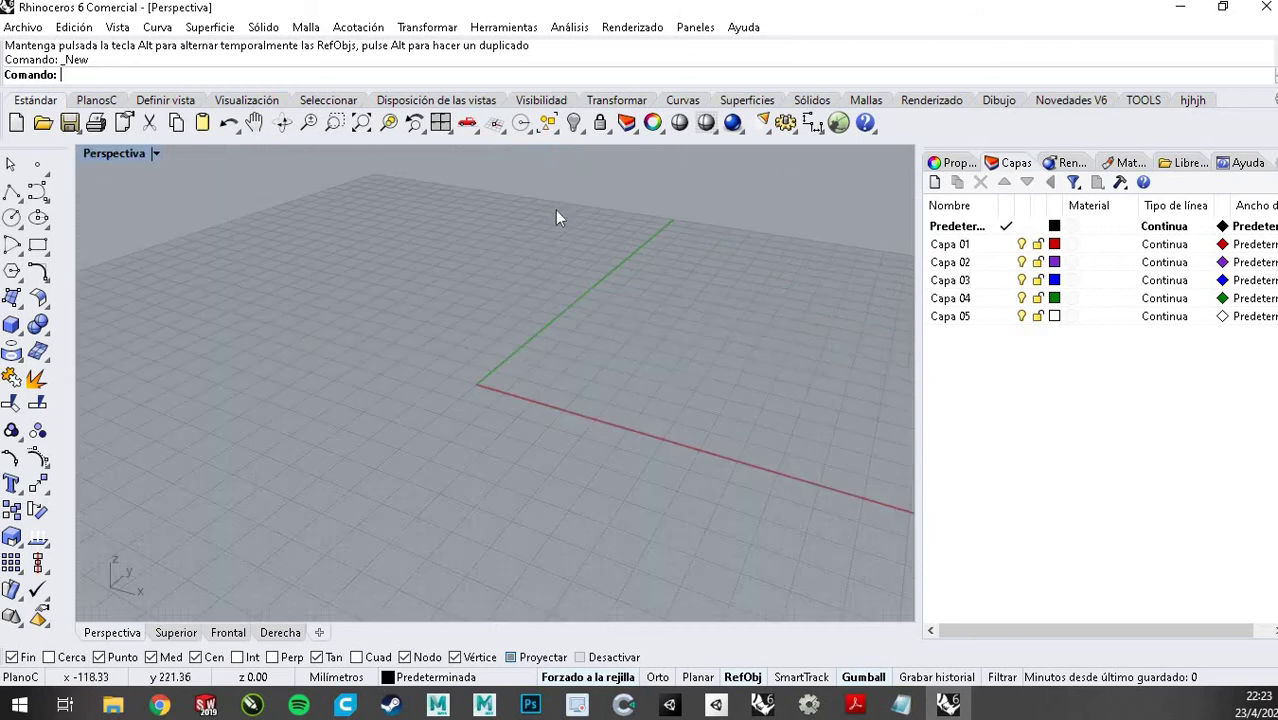
pyautogui.click(43, 277)
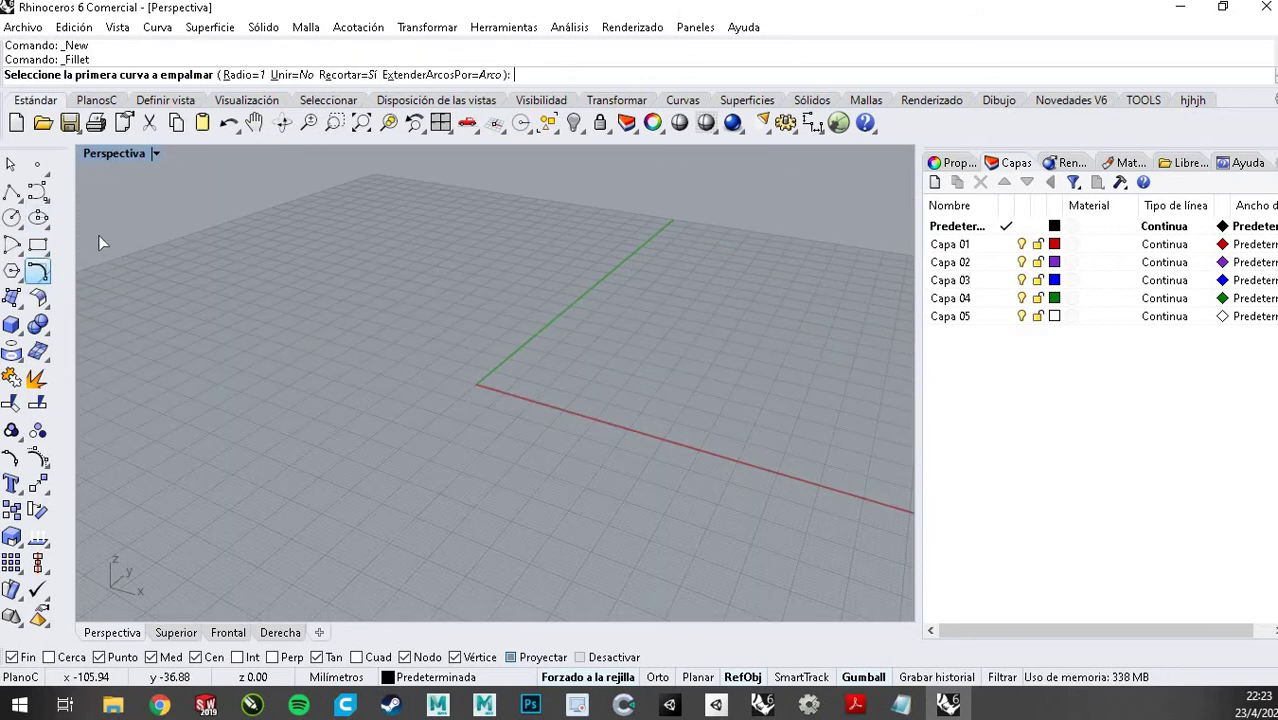
pyautogui.click(38, 192)
pyautogui.click(484, 497)
pyautogui.click(440, 401)
pyautogui.click(523, 340)
pyautogui.click(708, 348)
pyautogui.click(751, 299)
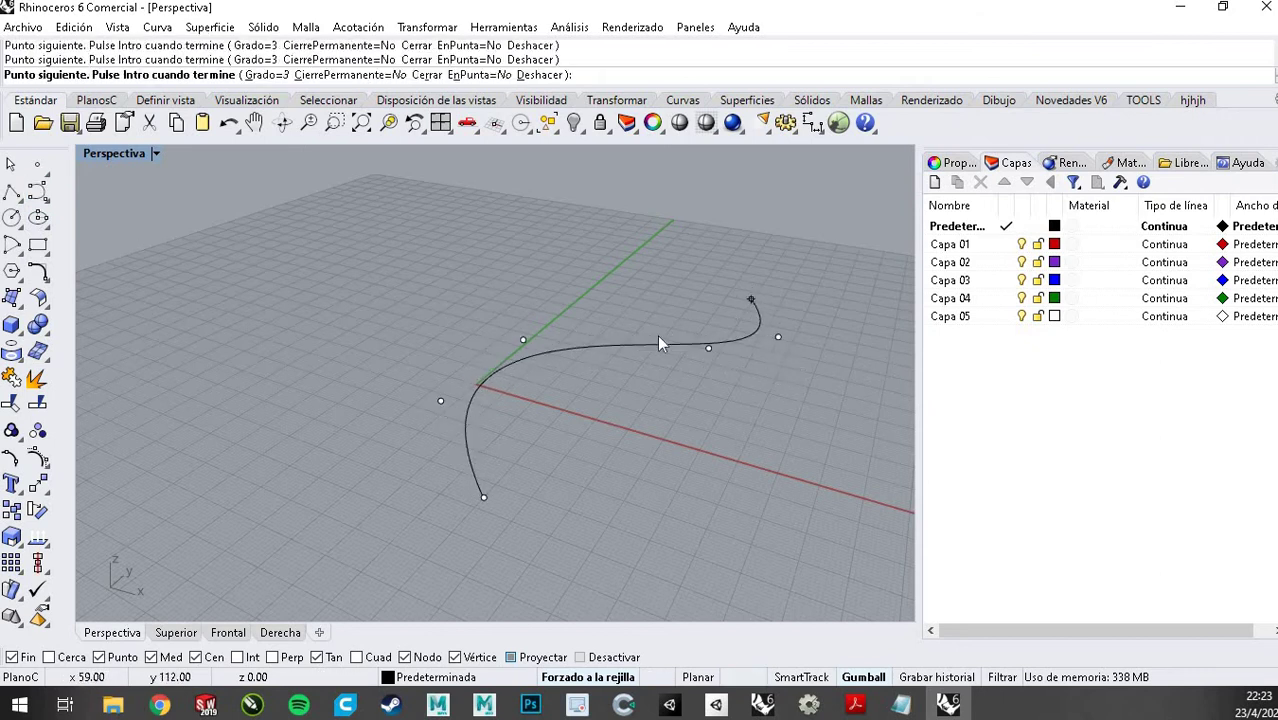
pyautogui.press('Return')
# Extrude the S-shaped curve vertically along Z into a surface and switch the perspective viewport to a shaded display
pyautogui.click(620, 344)
pyautogui.keyDown('ctrl'); pyautogui.moveTo(626, 293); pyautogui.dragTo(643, 178); pyautogui.keyUp('ctrl')
pyautogui.click(704, 450)
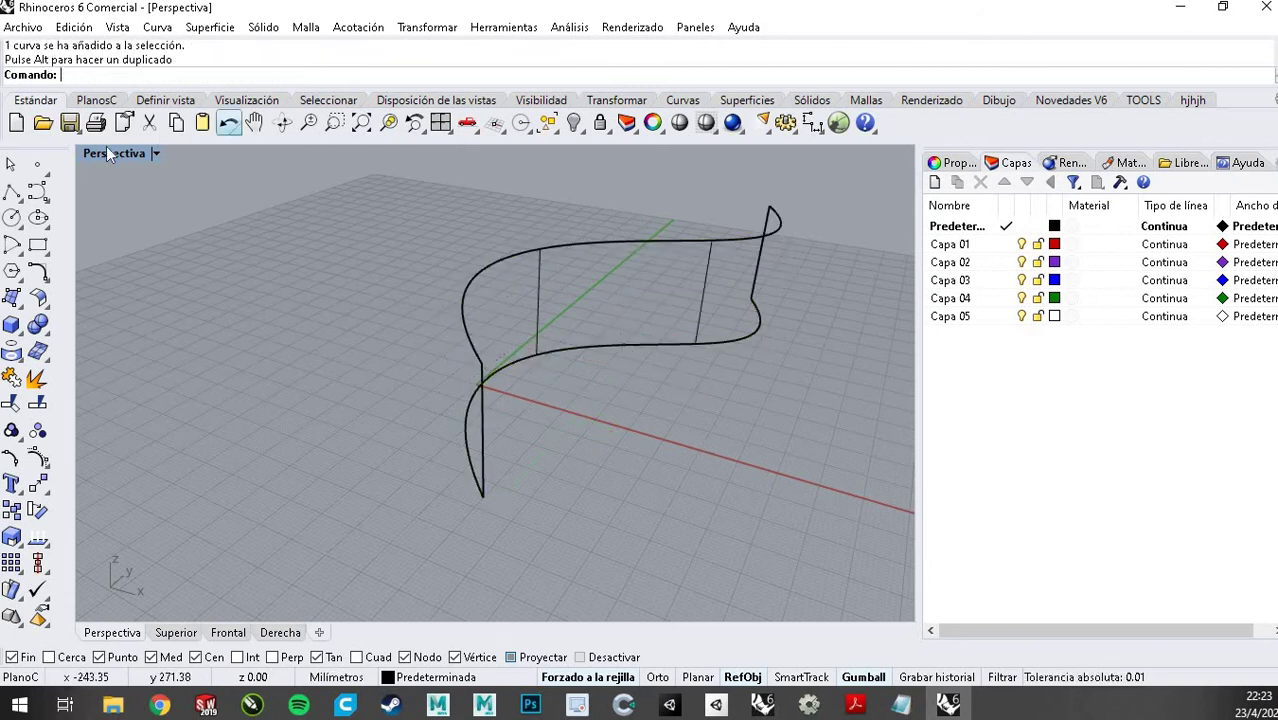
pyautogui.click(156, 153)
pyautogui.click(268, 106)
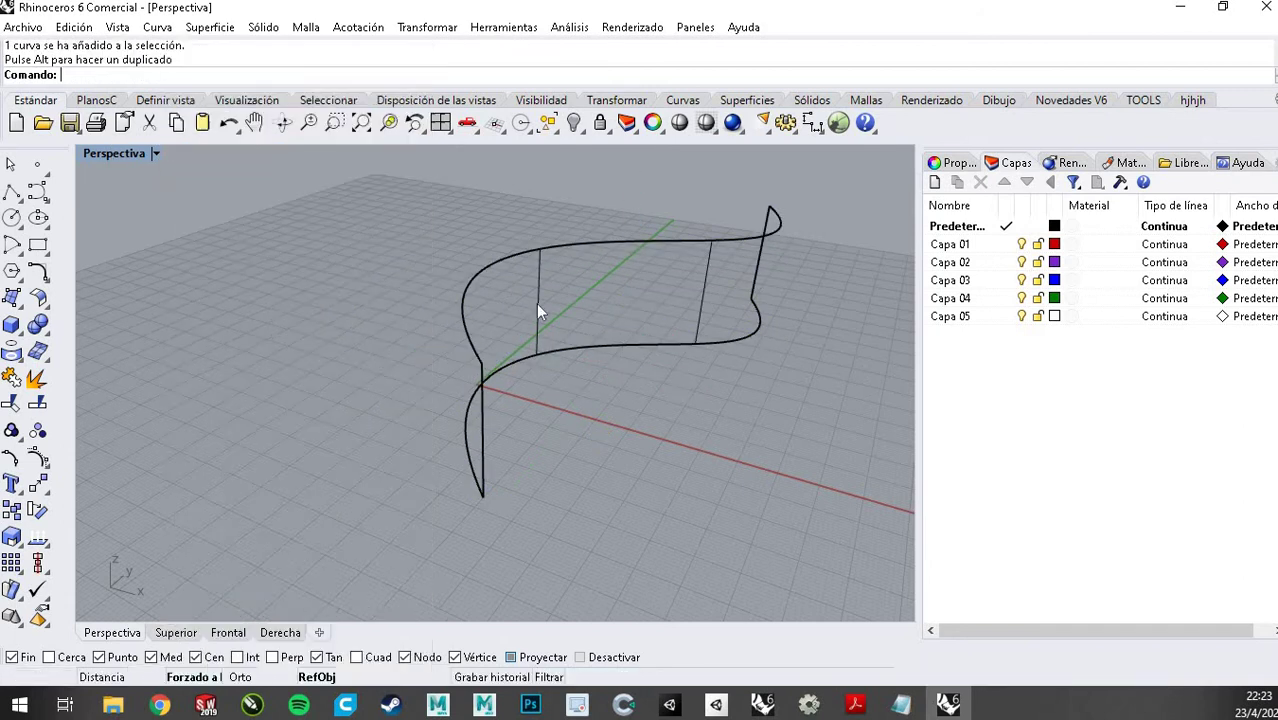
# Move the extruded surface along negative X away from its base curve, and hide the base curve
pyautogui.click(638, 328)
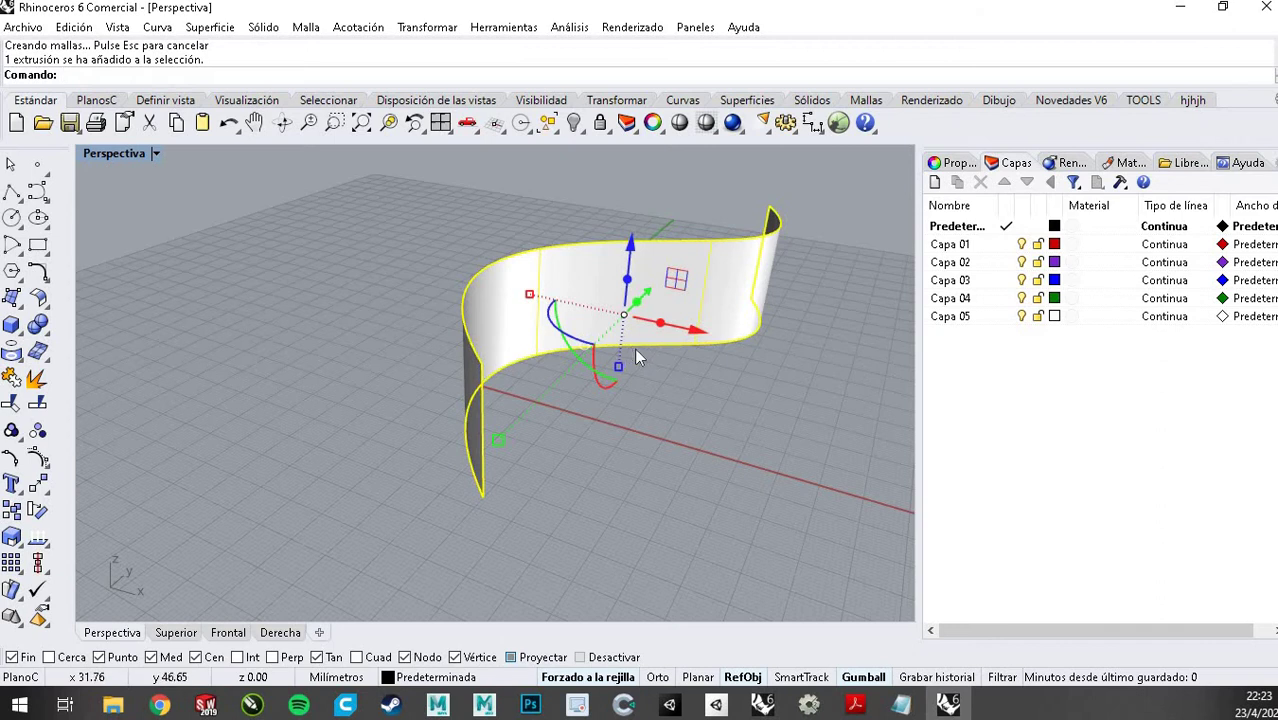
pyautogui.press('Escape')
pyautogui.click(641, 356)
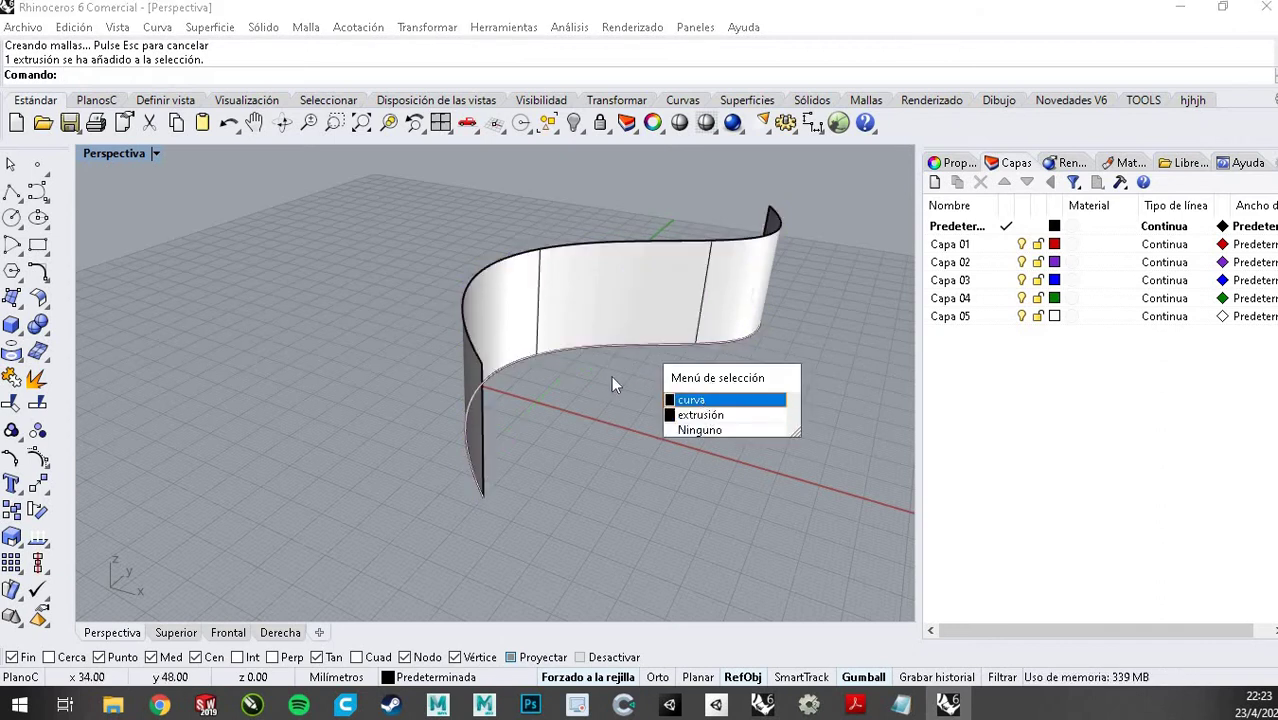
pyautogui.press('Escape')
pyautogui.click(628, 281)
pyautogui.moveTo(451, 272); pyautogui.dragTo(212, 290)
pyautogui.click(644, 341)
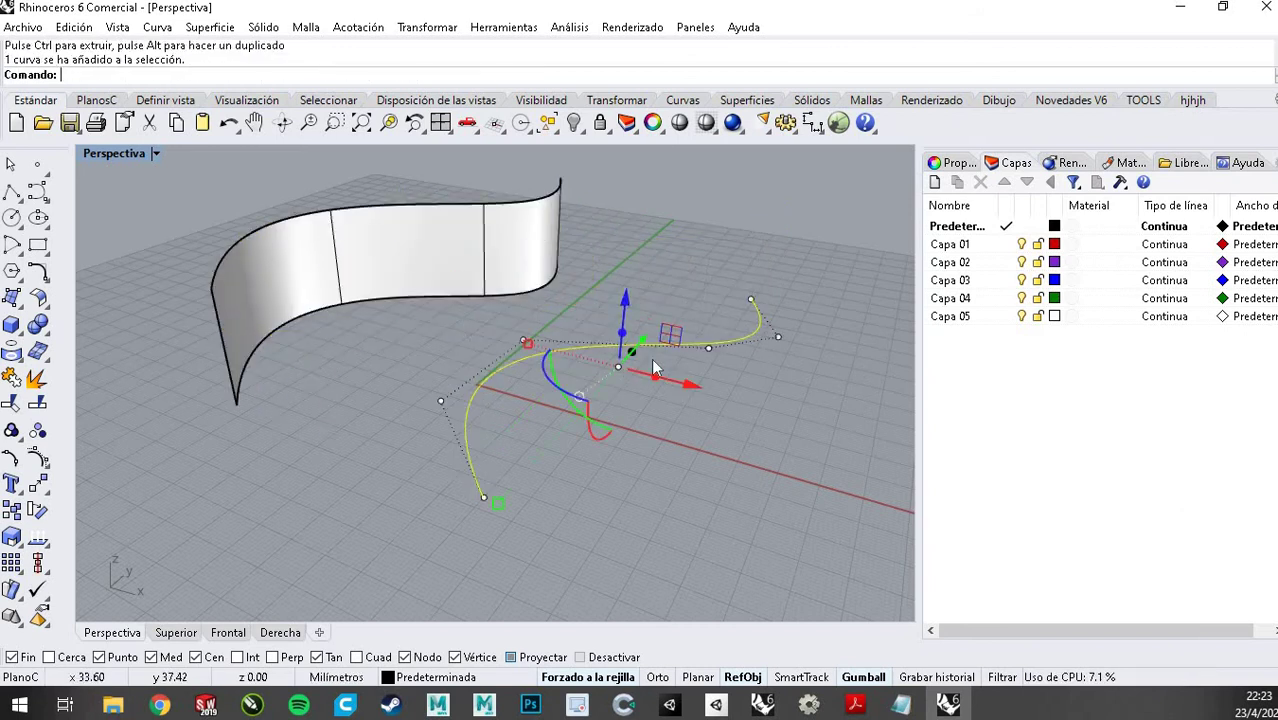
pyautogui.click(573, 122)
# Reposition the extruded surface along the X axis so it stands clear of the origin on the negative X side
pyautogui.click(449, 297)
pyautogui.moveTo(564, 305); pyautogui.dragTo(694, 335)
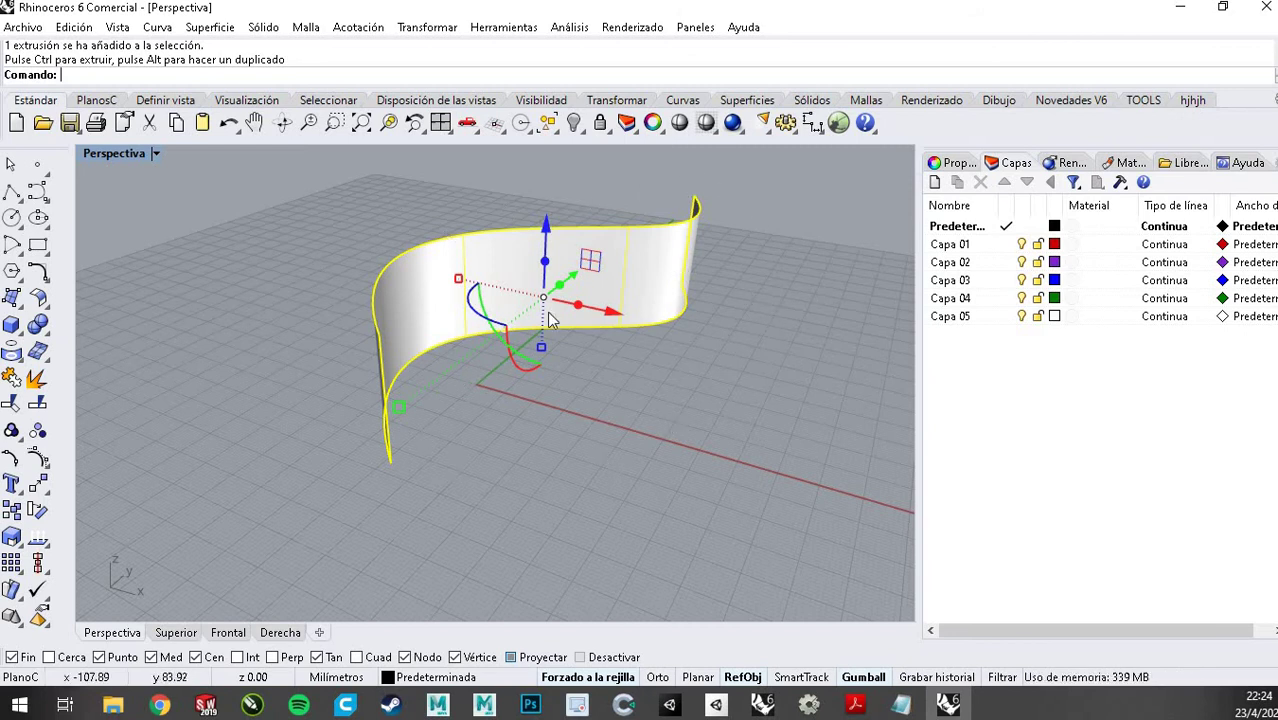
pyautogui.scroll(-2, 652, 371)
pyautogui.moveTo(651, 340); pyautogui.dragTo(577, 378)
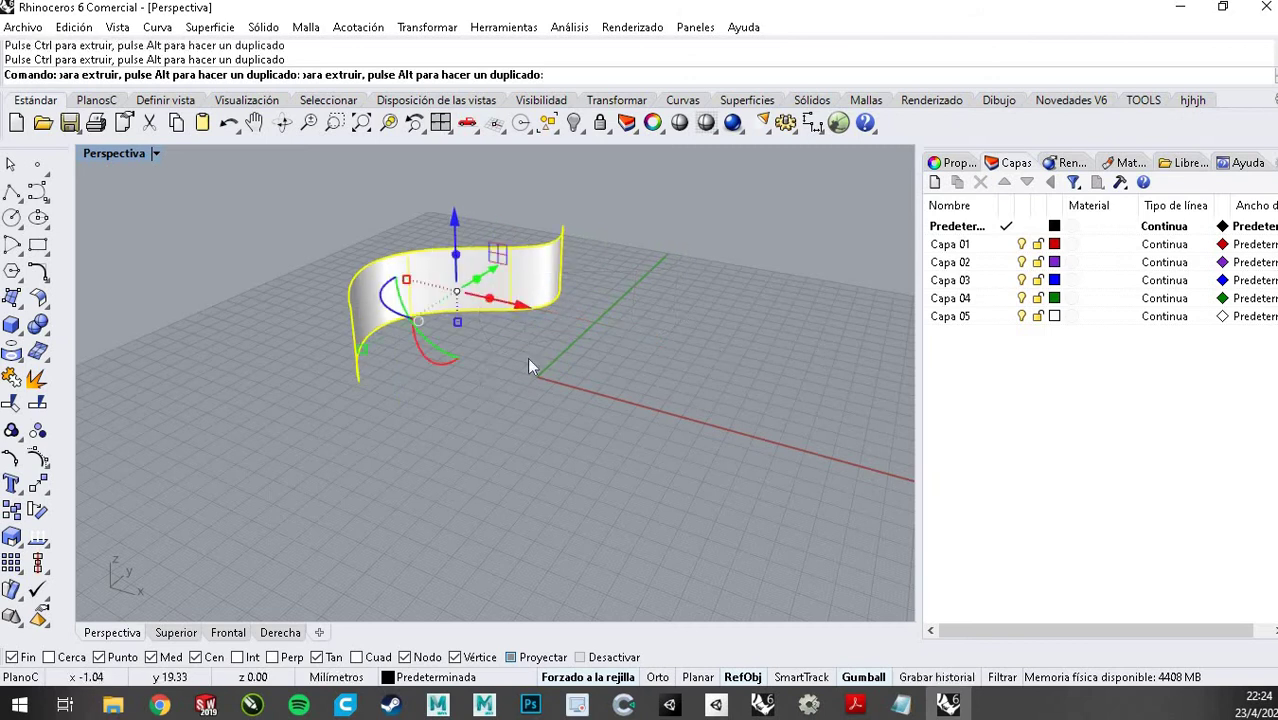
# Launch the Grasshopper editor
pyautogui.click(839, 123)
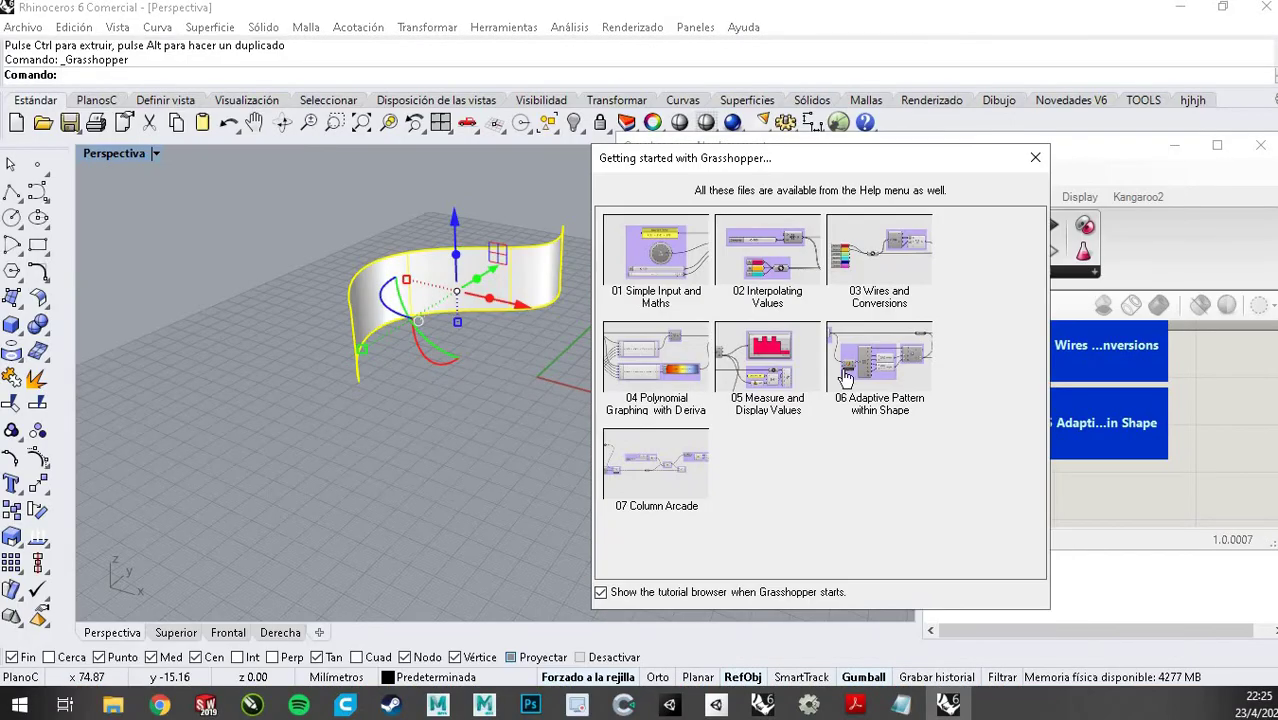
# Dismiss the Grasshopper tutorial browser, create a blank definition, and enlarge the editor window
pyautogui.click(1036, 158)
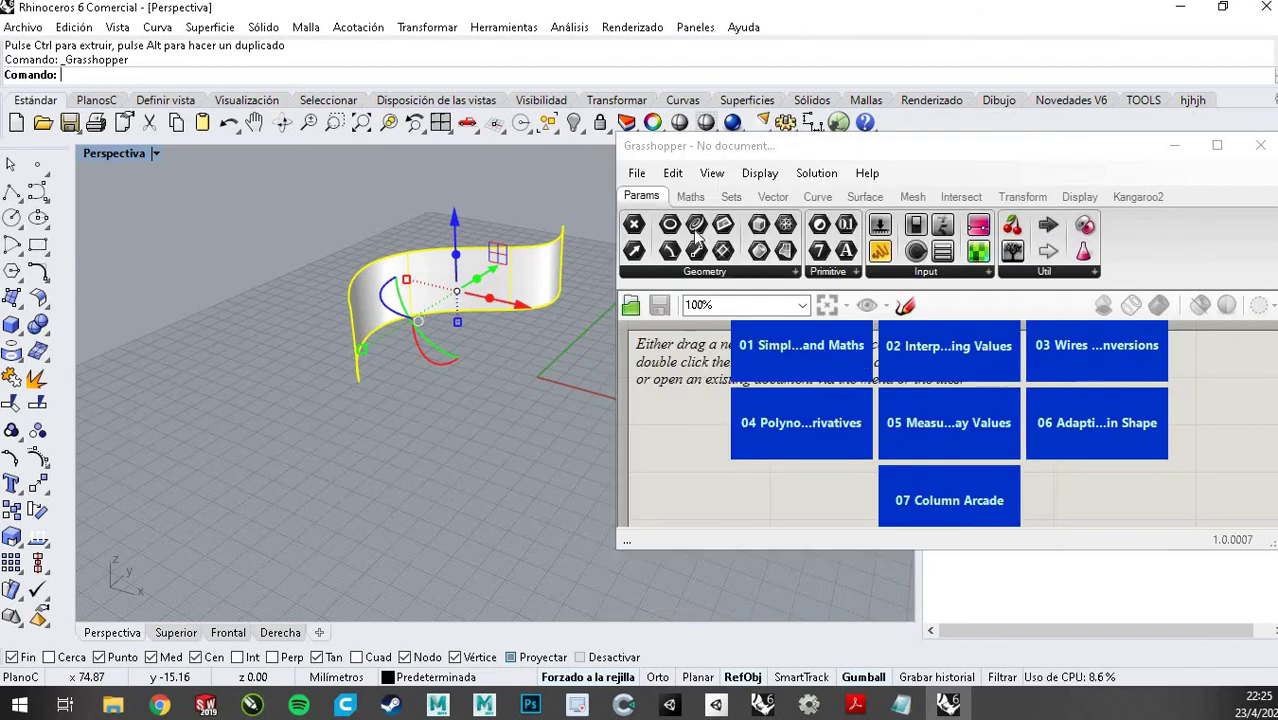
pyautogui.click(636, 173)
pyautogui.click(672, 198)
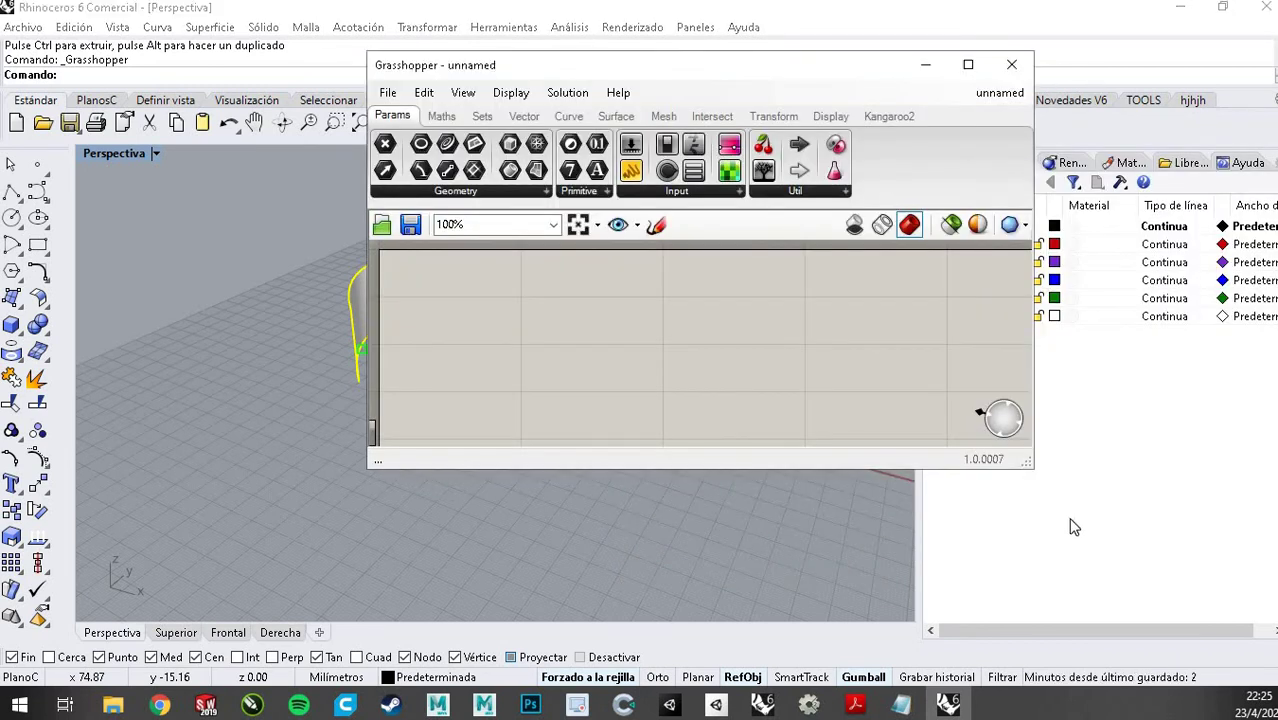
pyautogui.moveTo(1033, 470); pyautogui.dragTo(1197, 634)
# Place a Plane parameter on the blank canvas and look over its options
pyautogui.scroll(-2, 770, 380)
pyautogui.scroll(-1, 785, 426)
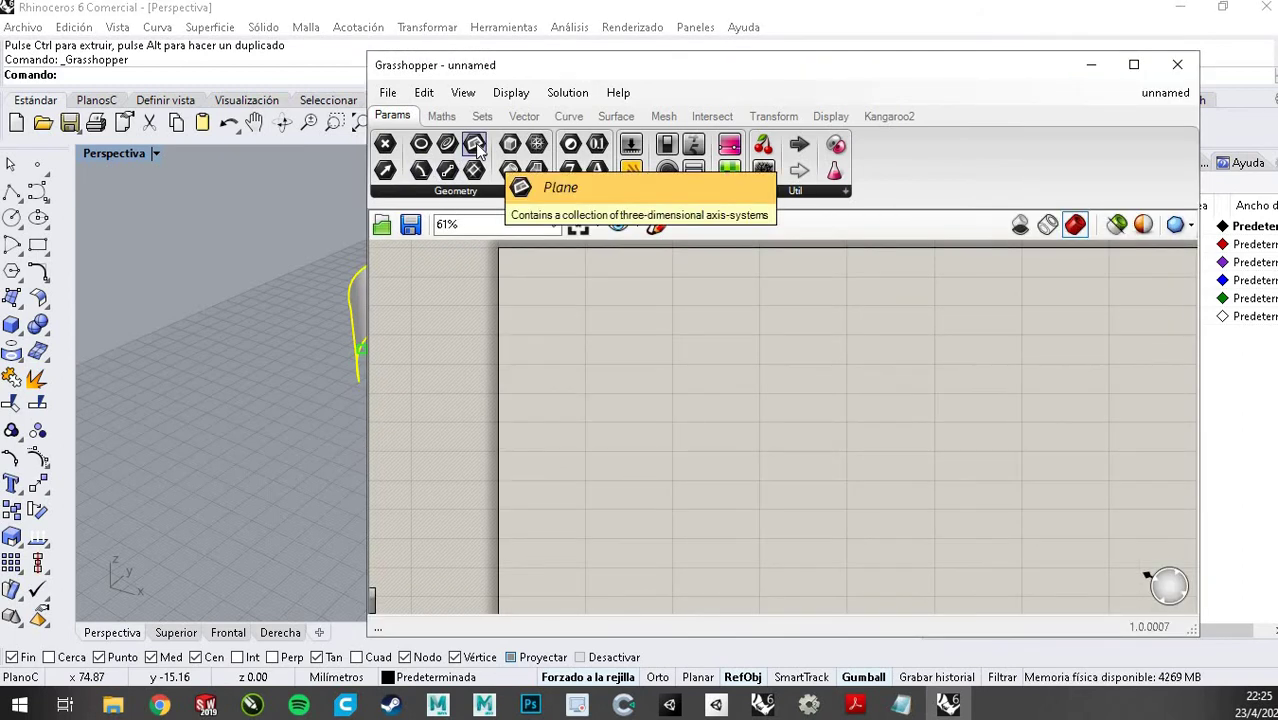
pyautogui.moveTo(476, 145); pyautogui.dragTo(665, 345)
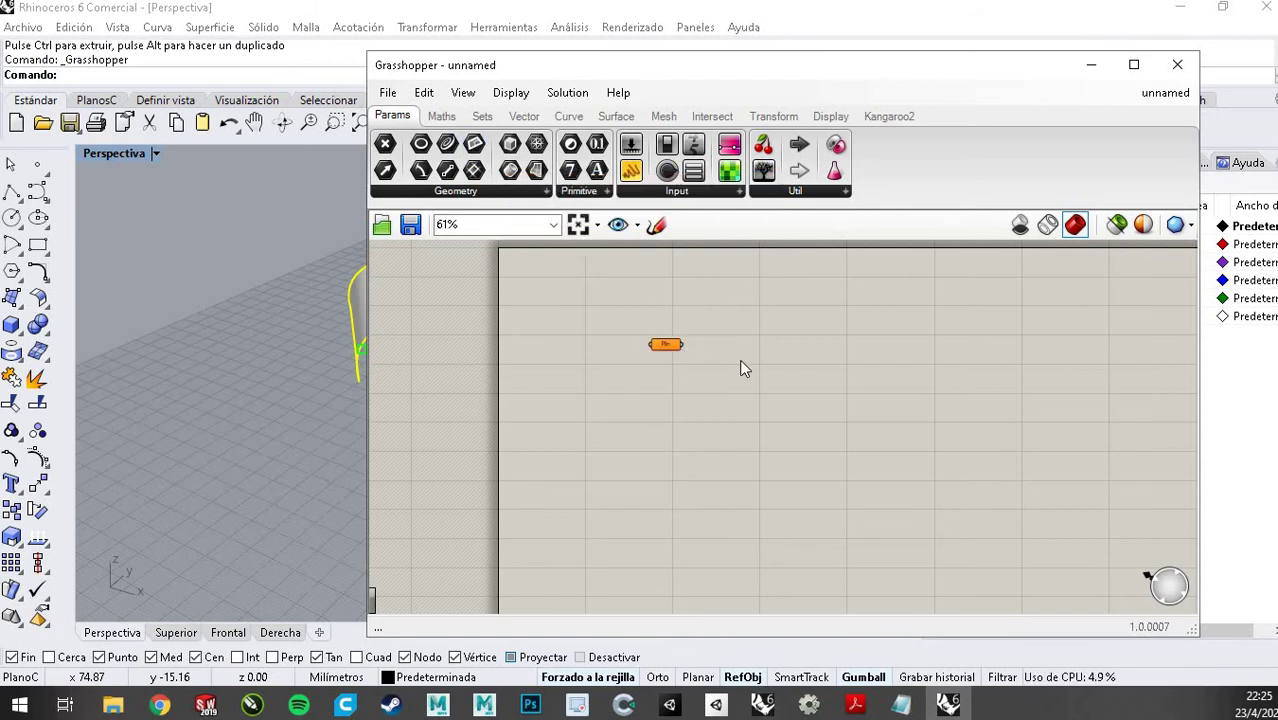
pyautogui.scroll(6, 655, 340)
pyautogui.rightClick(642, 342)
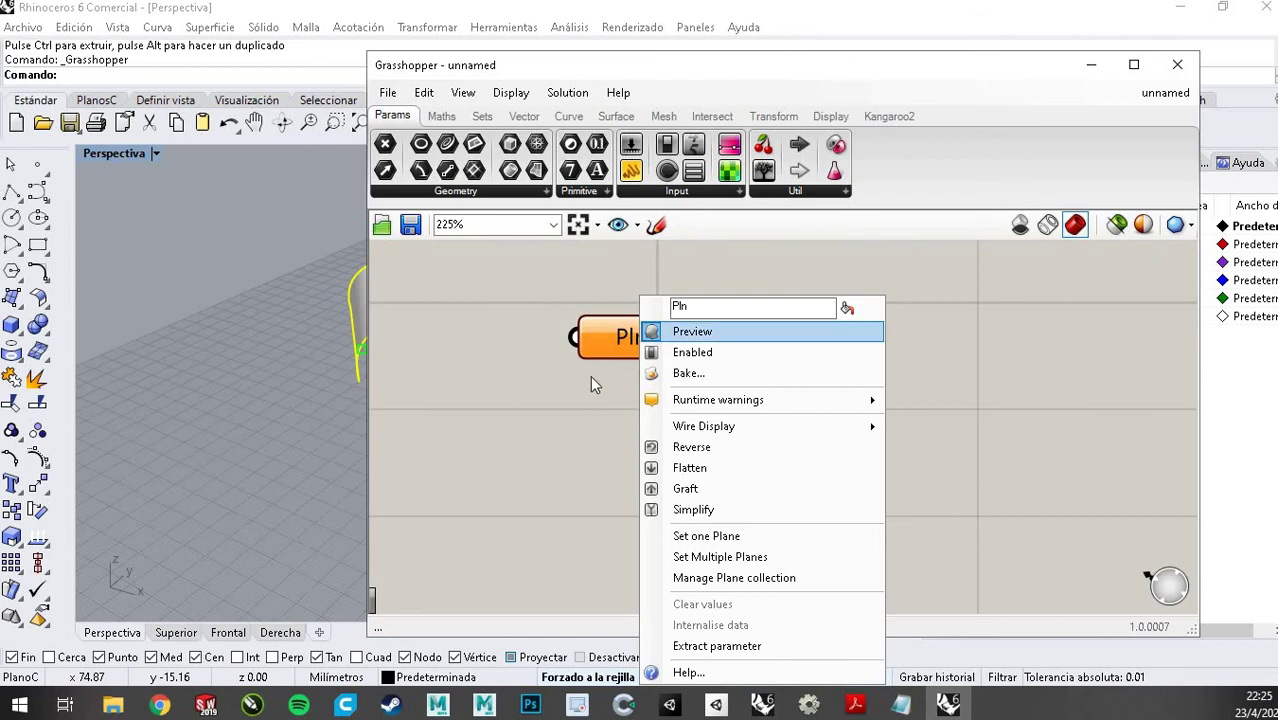
pyautogui.click(660, 333)
pyautogui.scroll(-2, 652, 360)
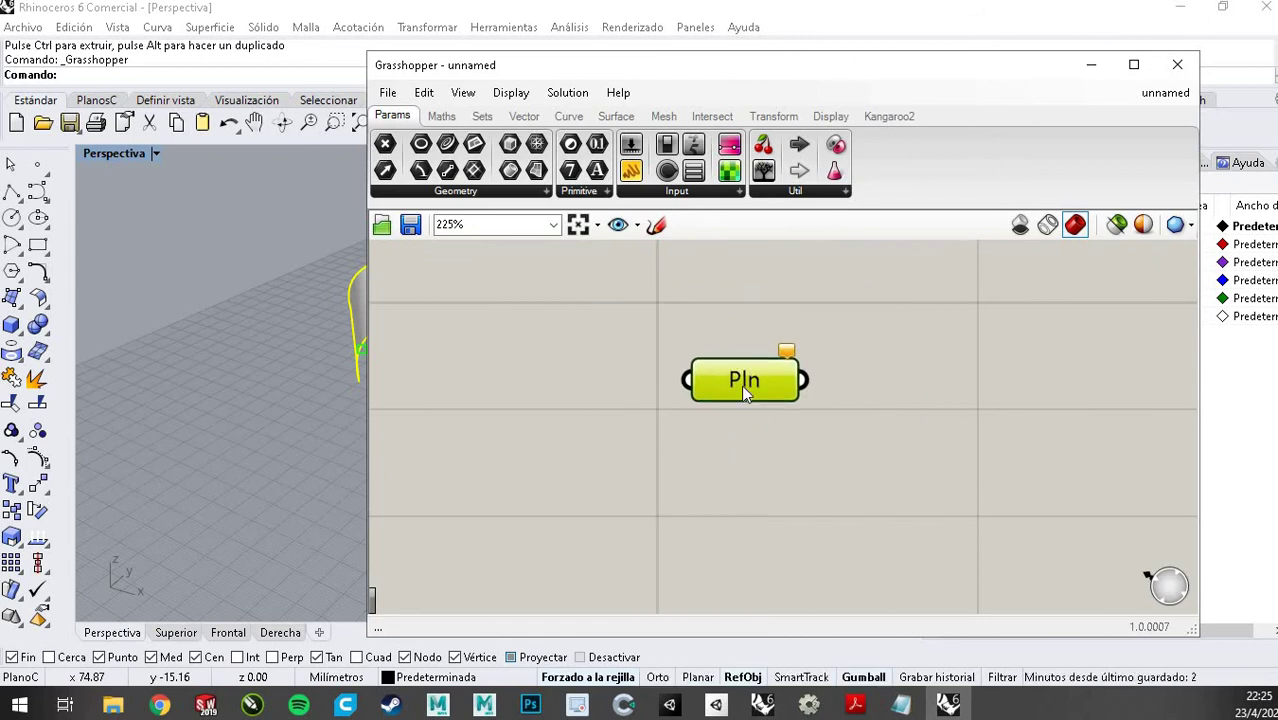
# Move the Grasshopper editor clear of the model and draw a corner-to-corner rectangle on the ground plane in front of the curved surface
pyautogui.moveTo(495, 65); pyautogui.dragTo(831, 51)
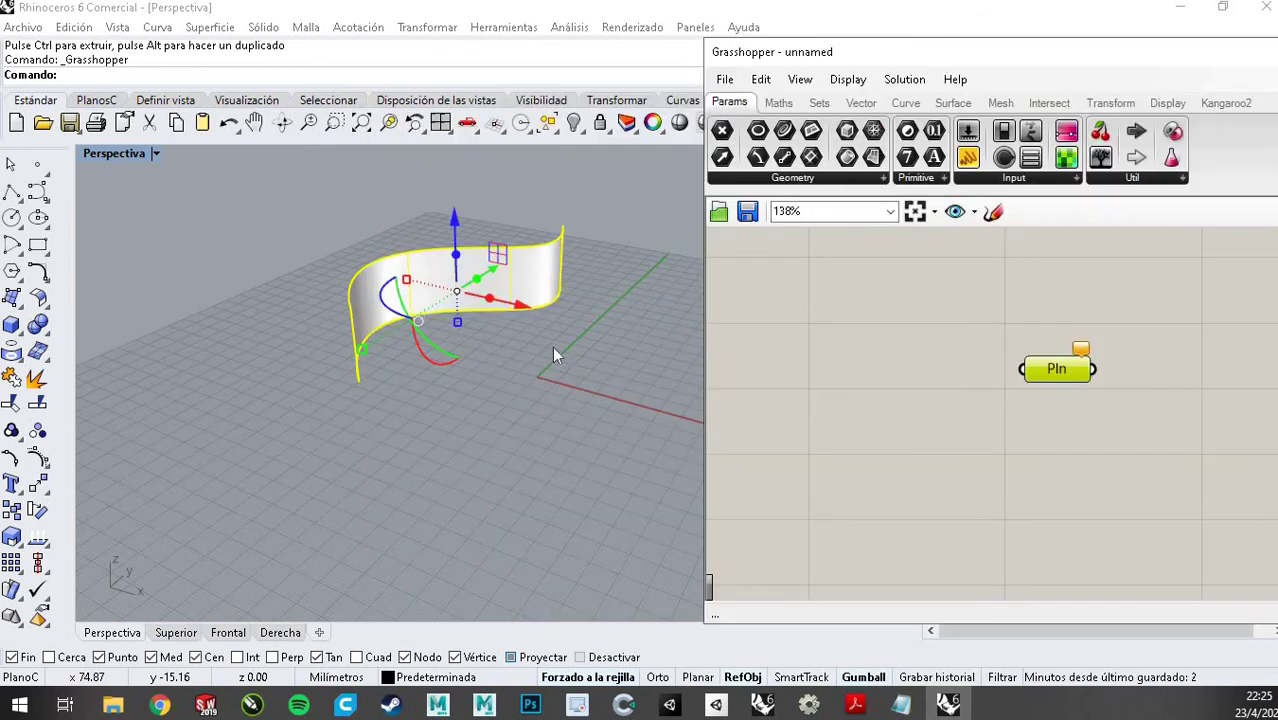
pyautogui.click(38, 245)
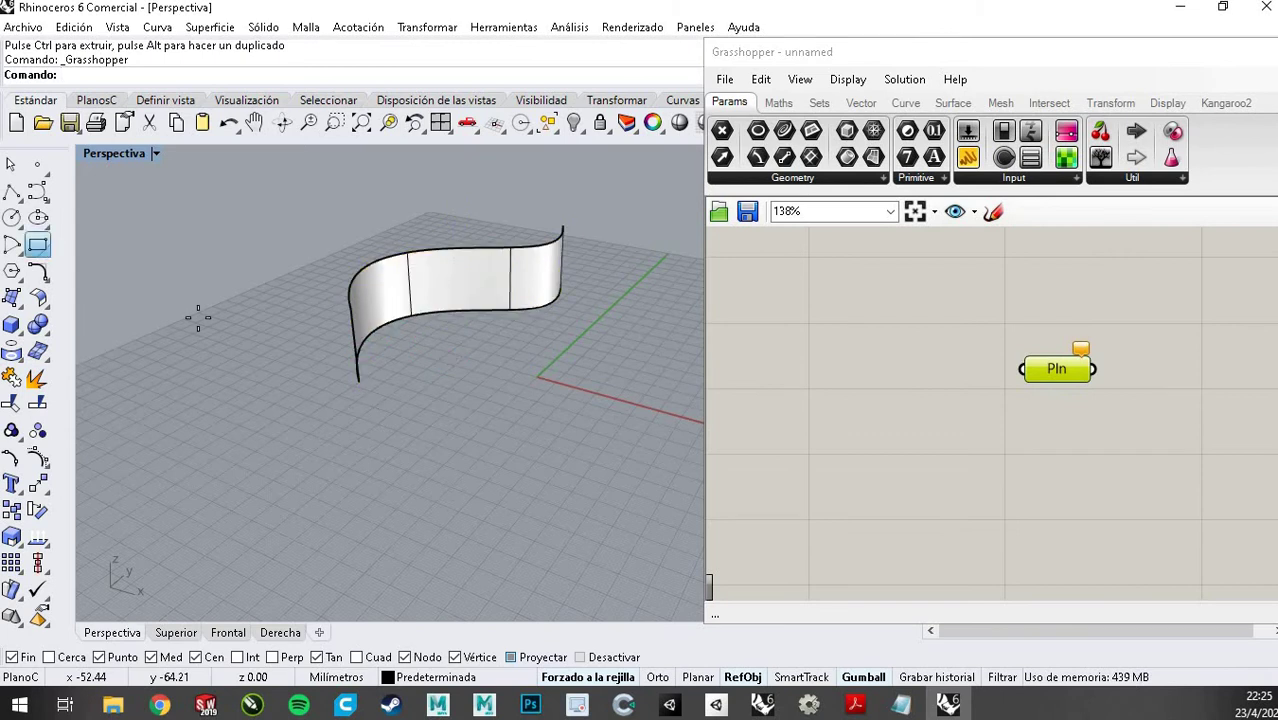
pyautogui.click(457, 395)
pyautogui.click(521, 501)
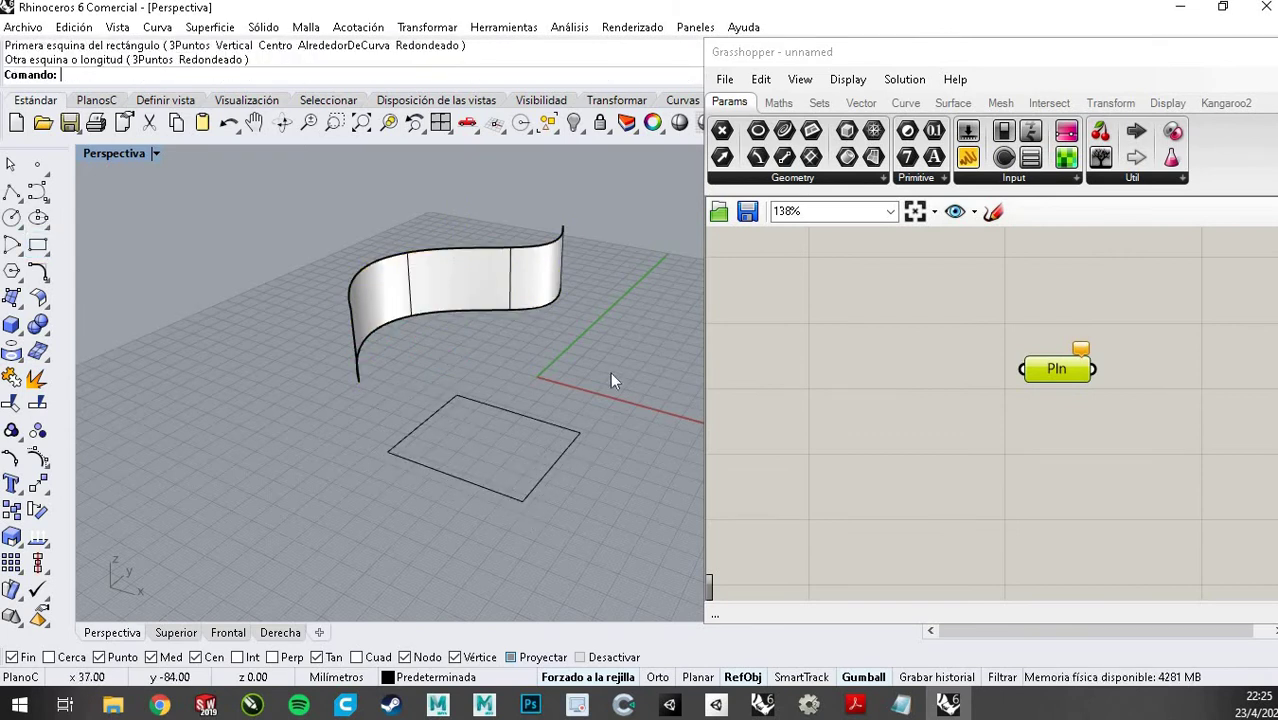
# Examine the options for assigning geometry to the Plane parameter and the available Curve, Surface and Mesh components
pyautogui.rightClick(1053, 373)
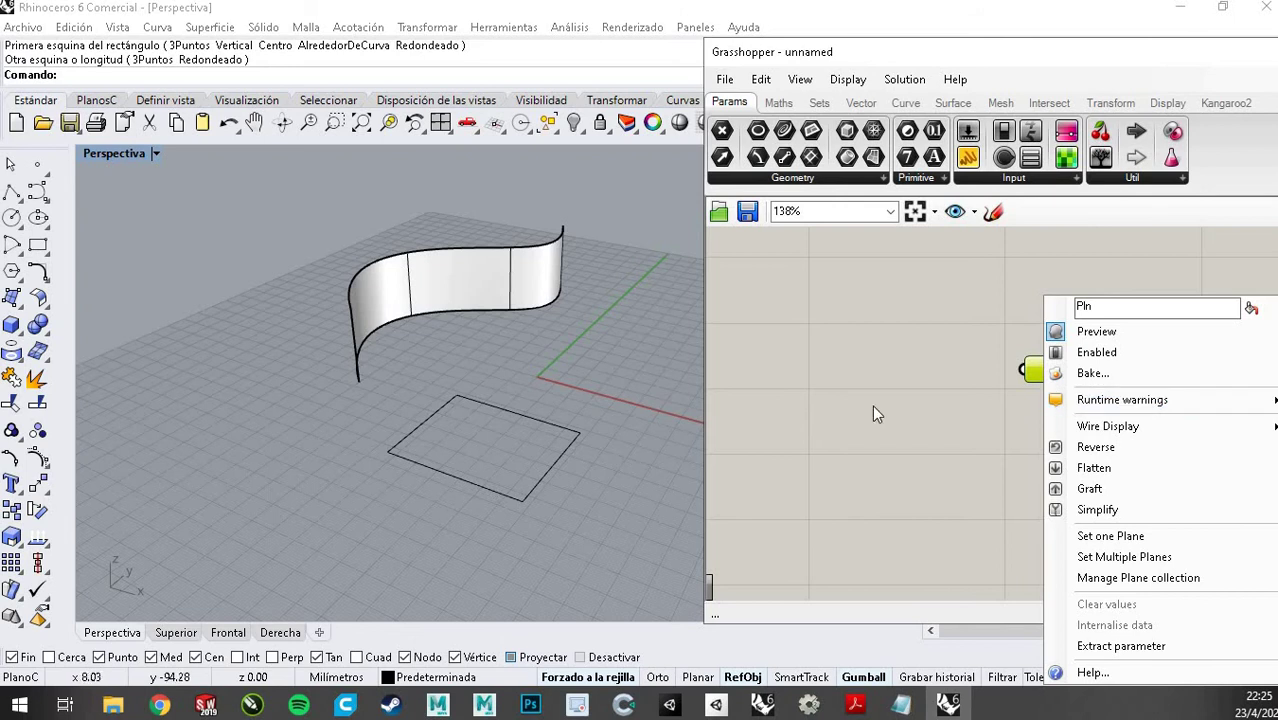
pyautogui.click(481, 460)
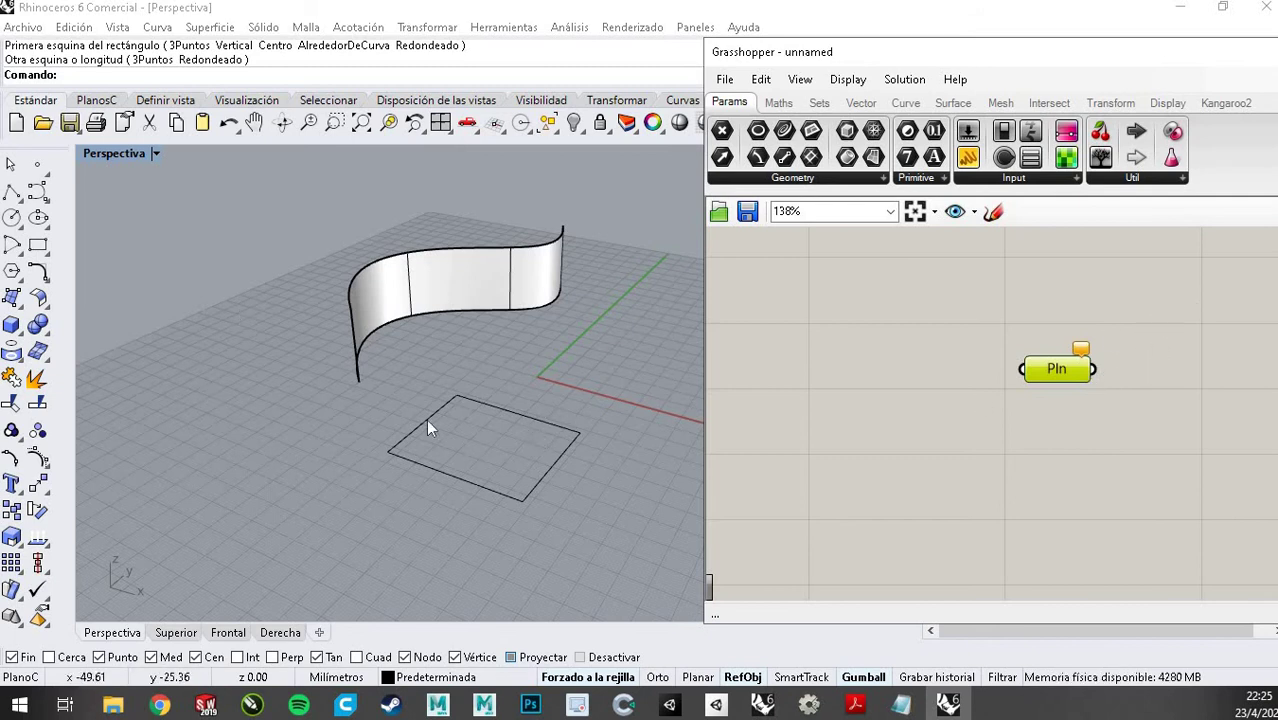
pyautogui.click(908, 102)
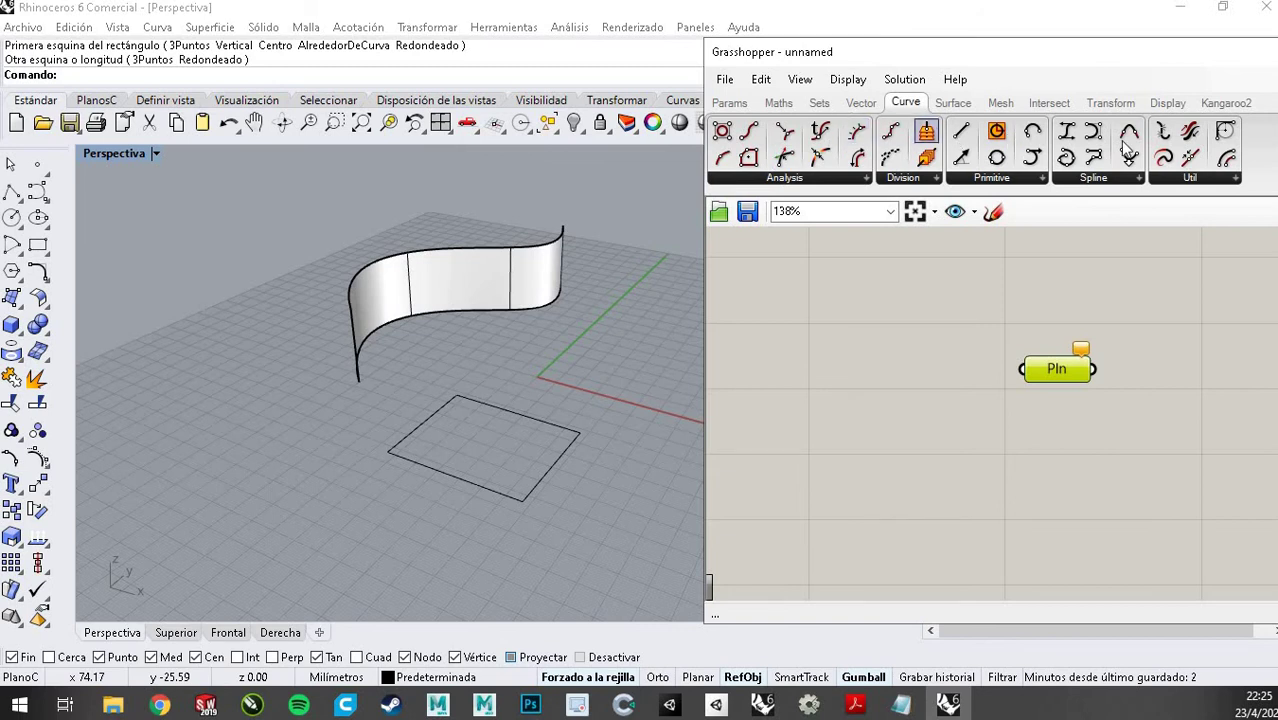
pyautogui.click(955, 103)
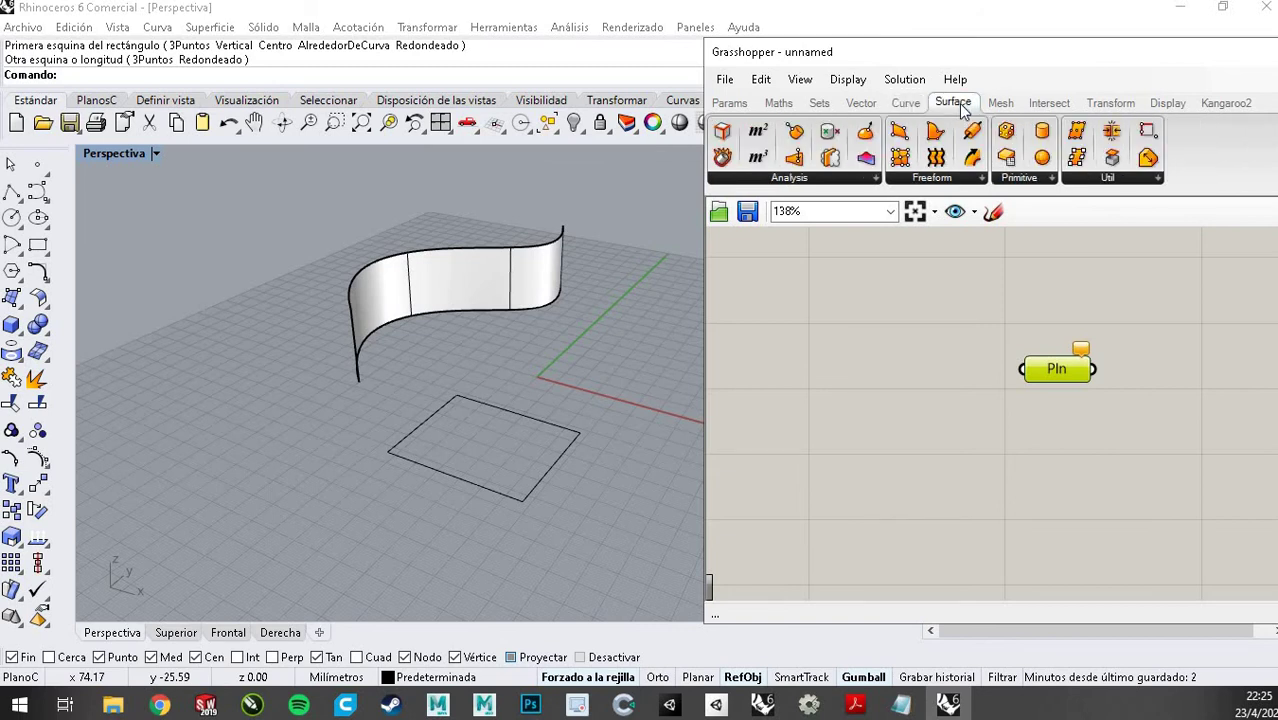
pyautogui.click(1001, 103)
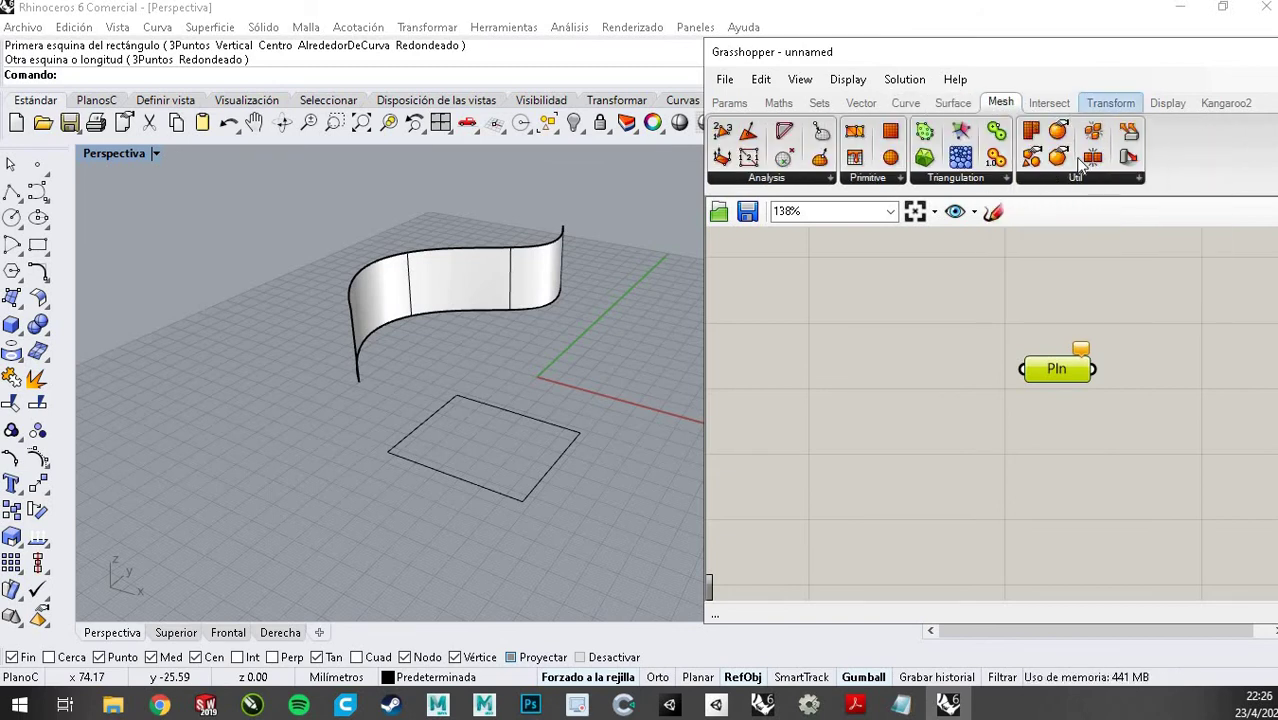
pyautogui.click(953, 103)
pyautogui.click(905, 103)
pyautogui.click(953, 103)
pyautogui.click(906, 103)
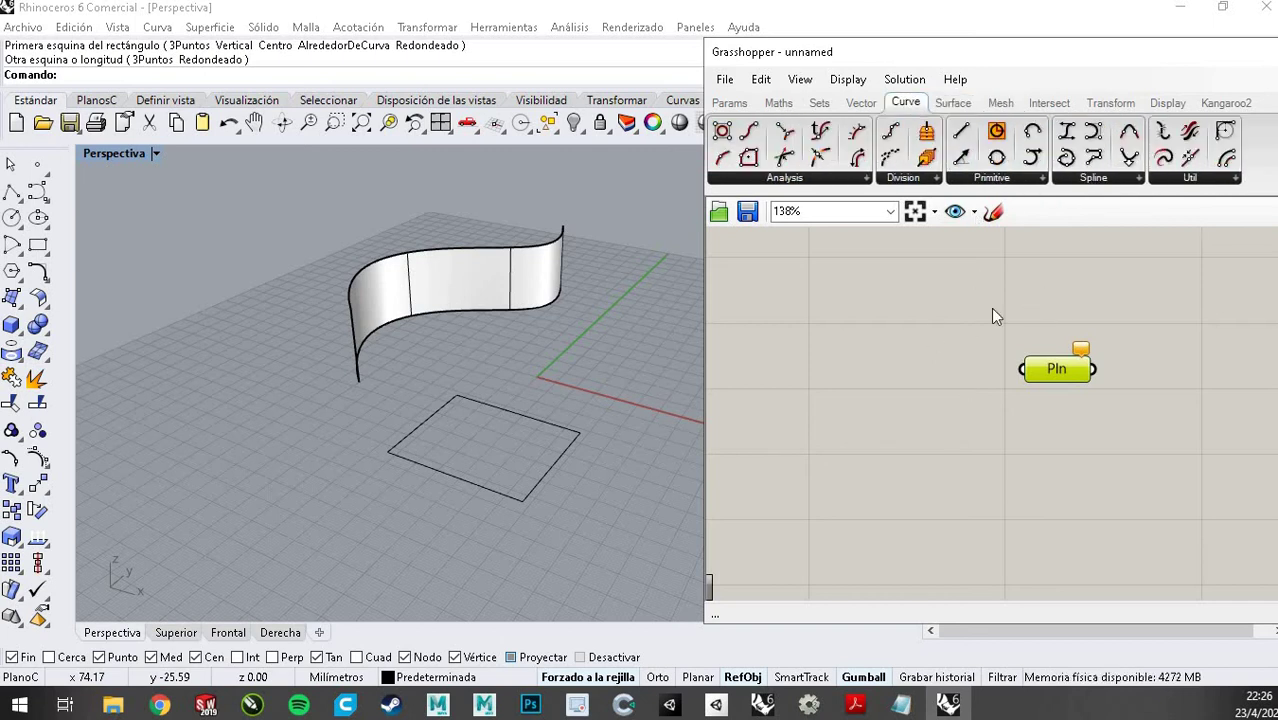
# Select the Plane parameter, reposition the Grasshopper editor over the perspective viewport, and switch back to the Rhino model
pyautogui.click(1093, 432)
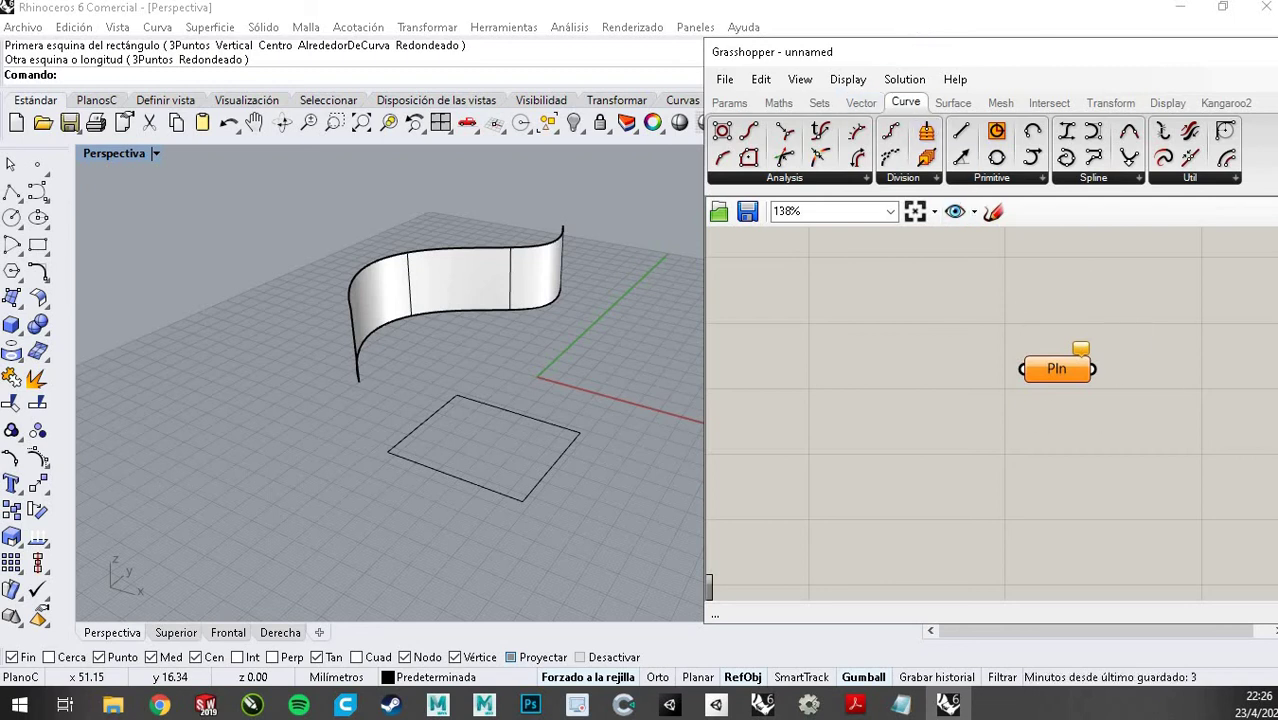
pyautogui.moveTo(160, 705)
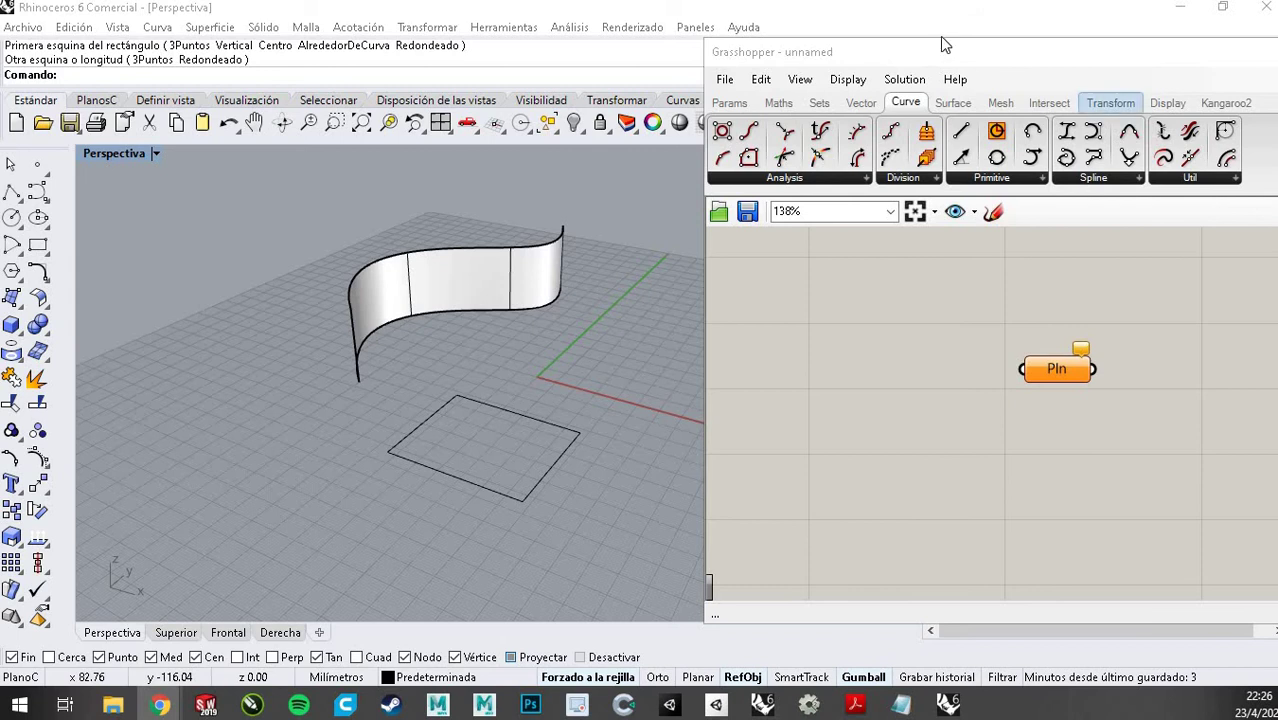
pyautogui.moveTo(952, 54); pyautogui.dragTo(515, 30)
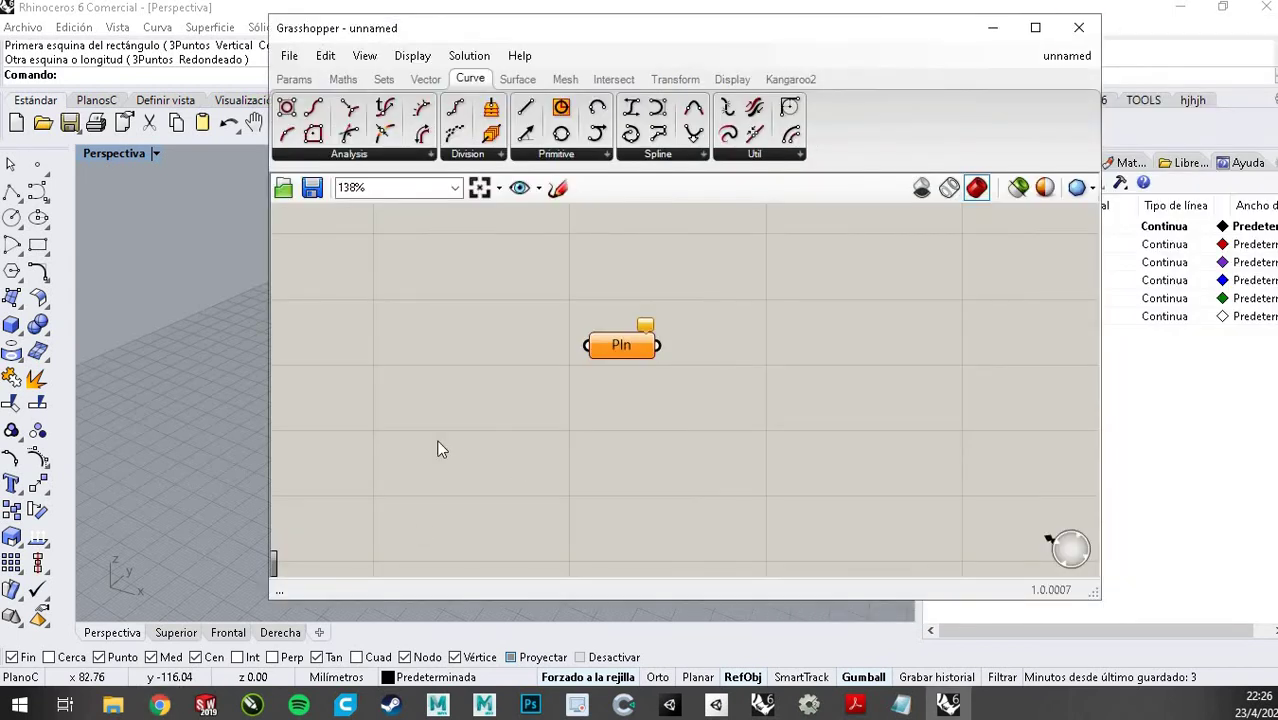
pyautogui.hotkey('alt', 'Tab')
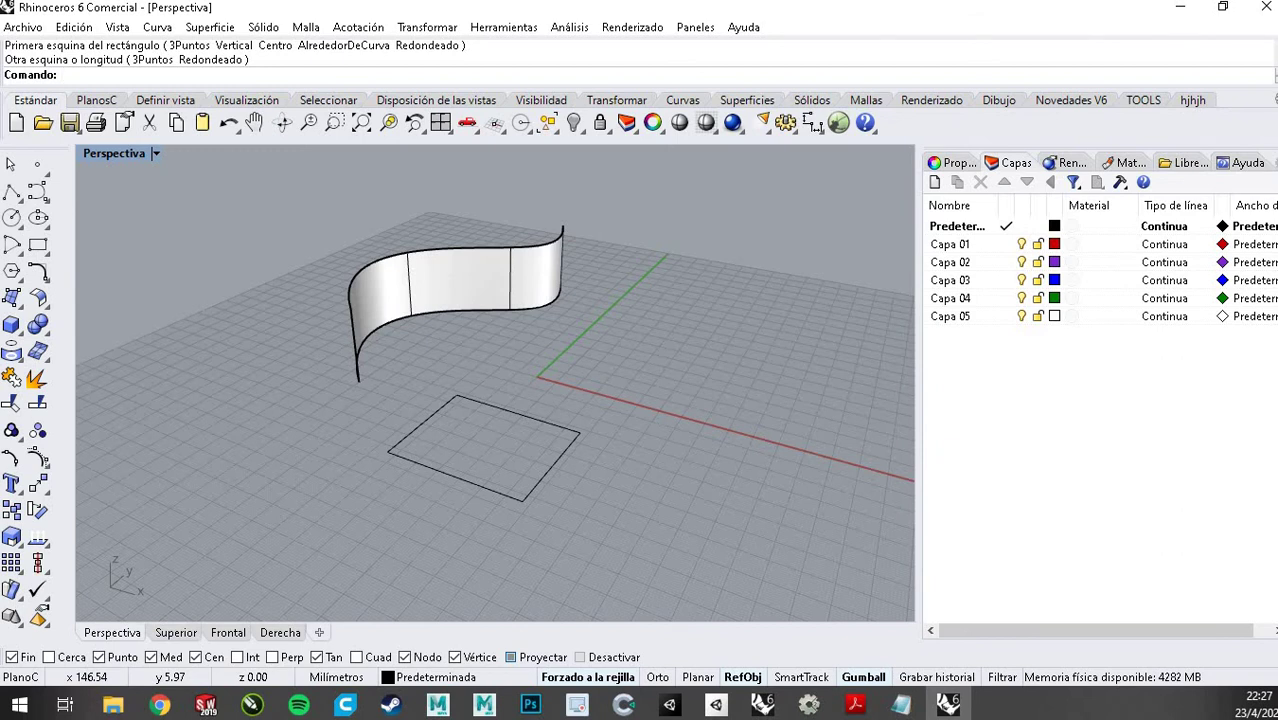
pyautogui.hotkey('alt', 'Tab')
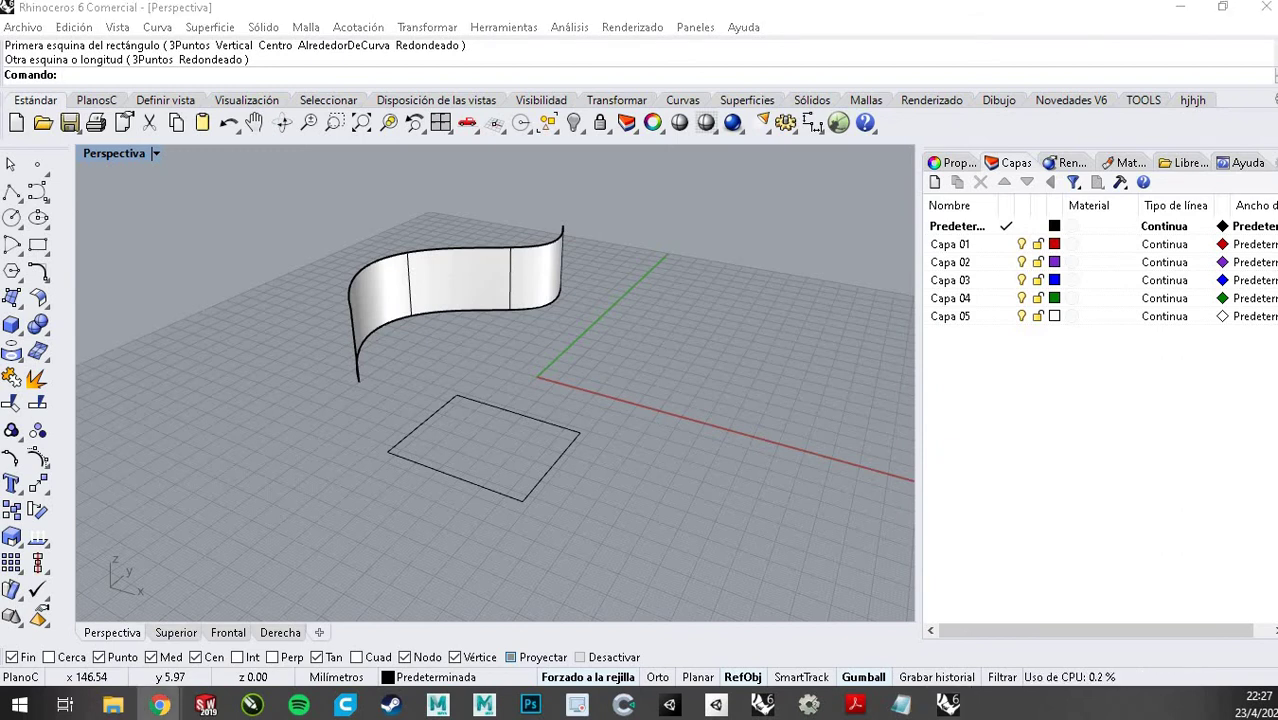